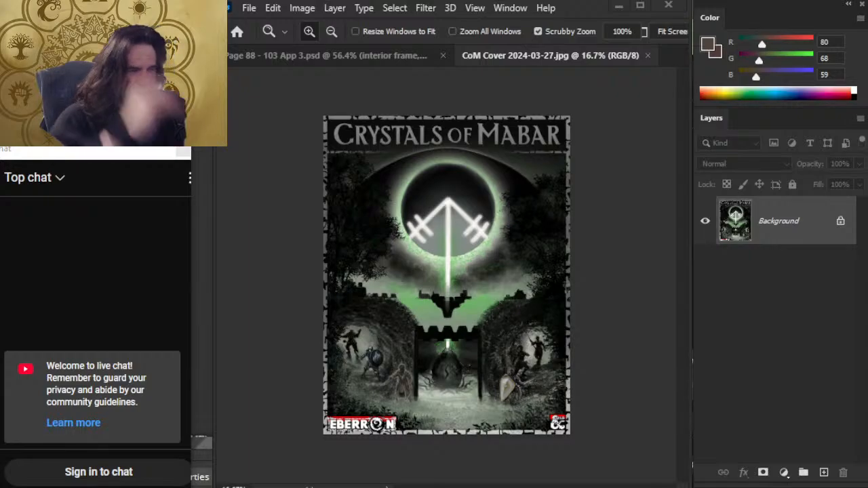
# - Switch to the YouTube page of the Eberron Art Stream ep 446 live stream in Chrome and like the video
pyautogui.hotkey('alt', 'Tab')
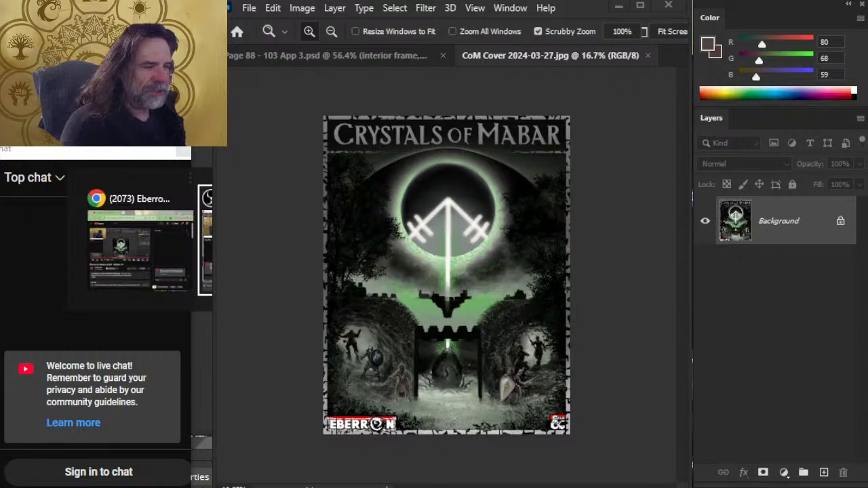
pyautogui.hotkey('alt', 'Tab')
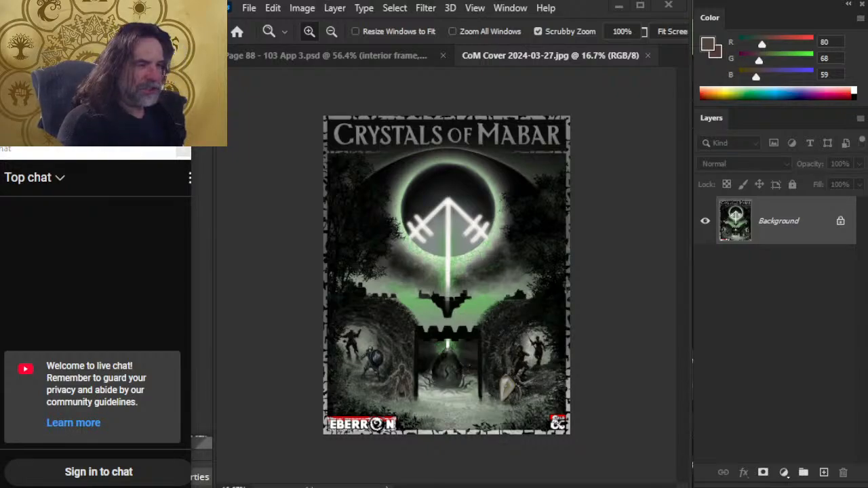
pyautogui.hotkey('alt', 'Tab')
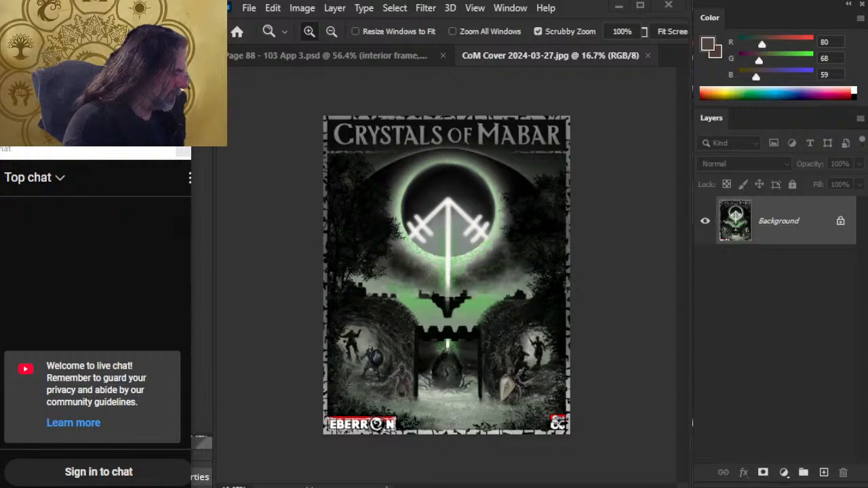
pyautogui.hotkey('alt', 'Tab')
pyautogui.hotkey('alt', 'Tab')
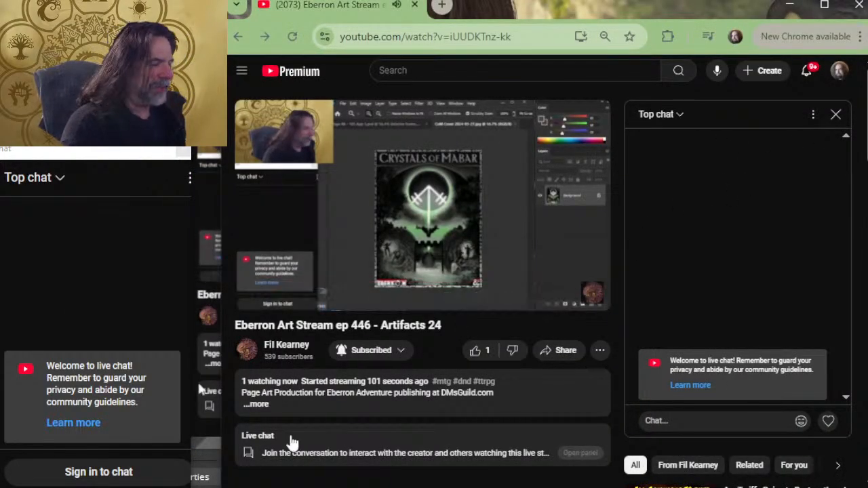
pyautogui.click(476, 350)
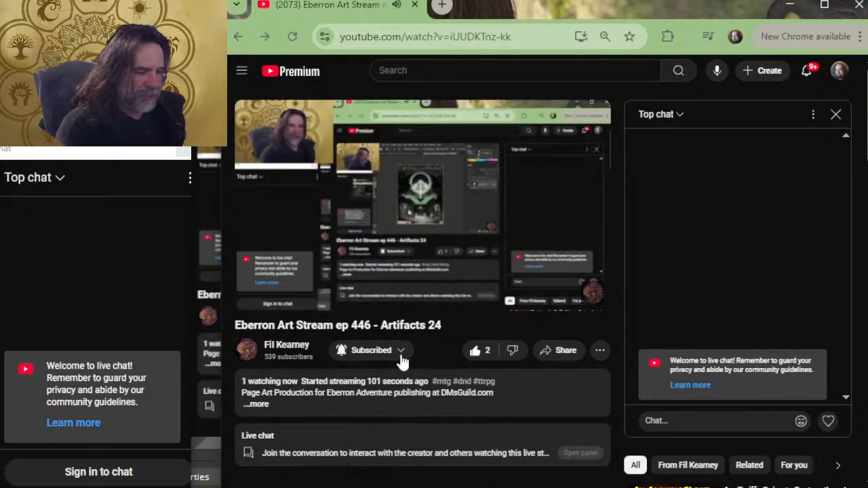
# - Expand the stream's full description and look through its playlist, community and DMsGuild links
pyautogui.scroll(-2, 318, 285)
pyautogui.click(269, 284)
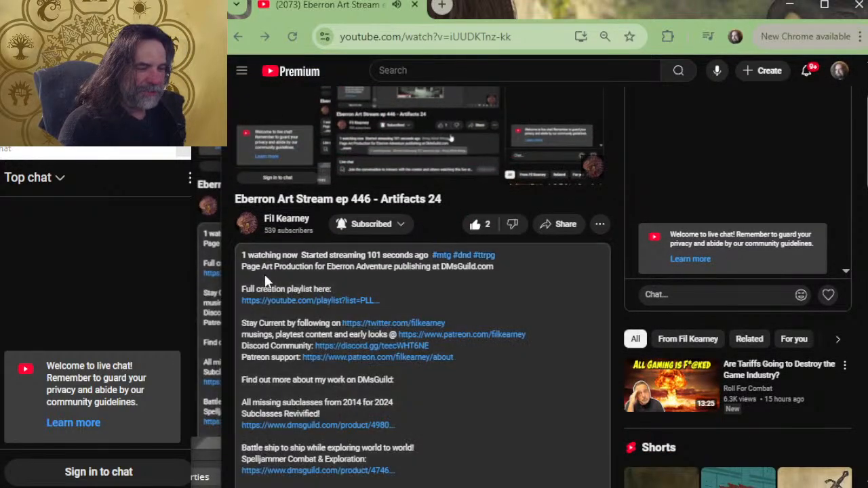
pyautogui.scroll(-5, 380, 258)
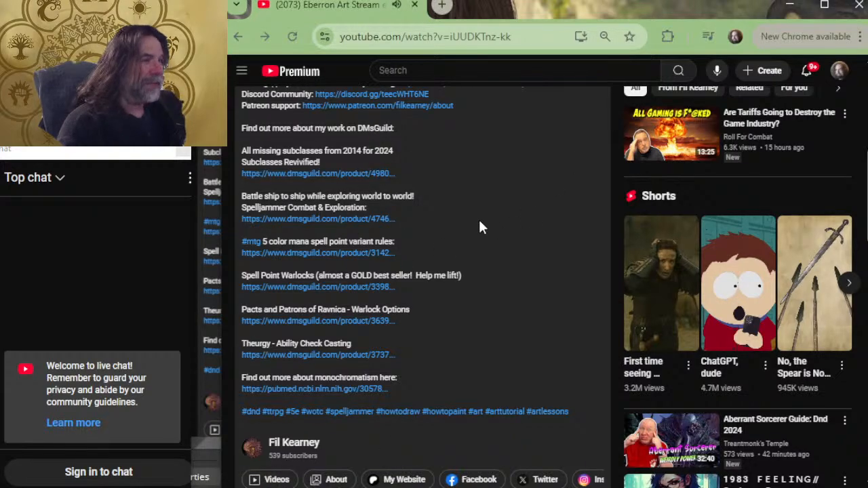
# - Check the live stream's output, return to Photoshop, and close the CoM Cover 2024-03-27.jpg document
pyautogui.hotkey('alt', 'Tab')
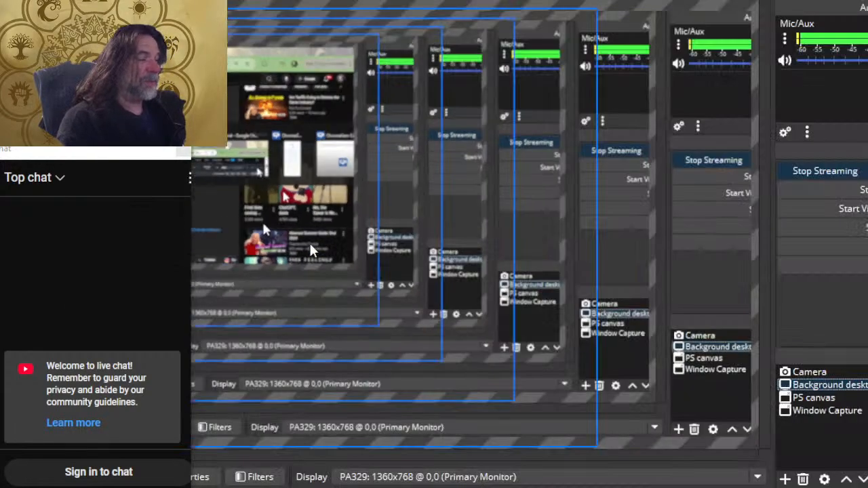
pyautogui.hotkey('alt', 'Tab')
pyautogui.hotkey('alt', 'Tab')
pyautogui.press('Tab')
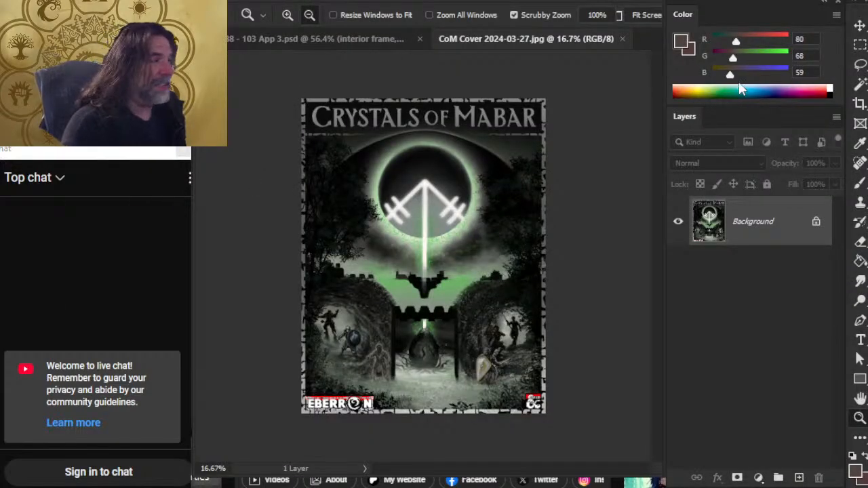
pyautogui.hotkey('alt', 'Tab')
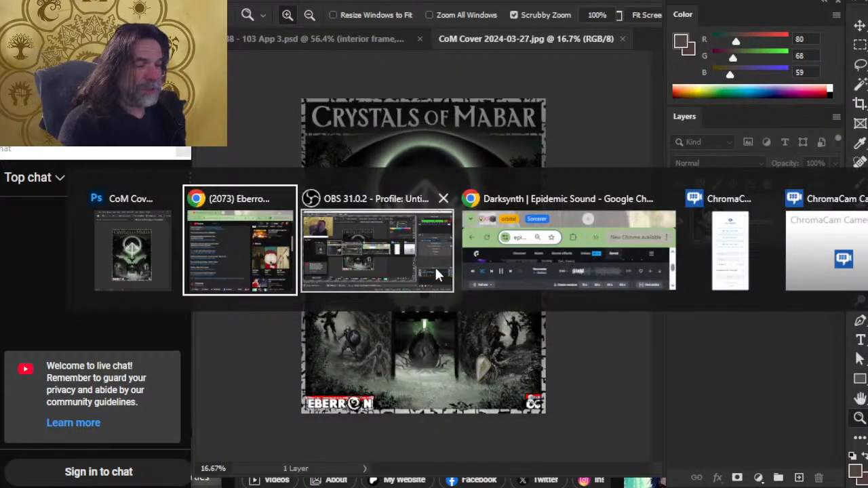
pyautogui.scroll(5, 420, 172)
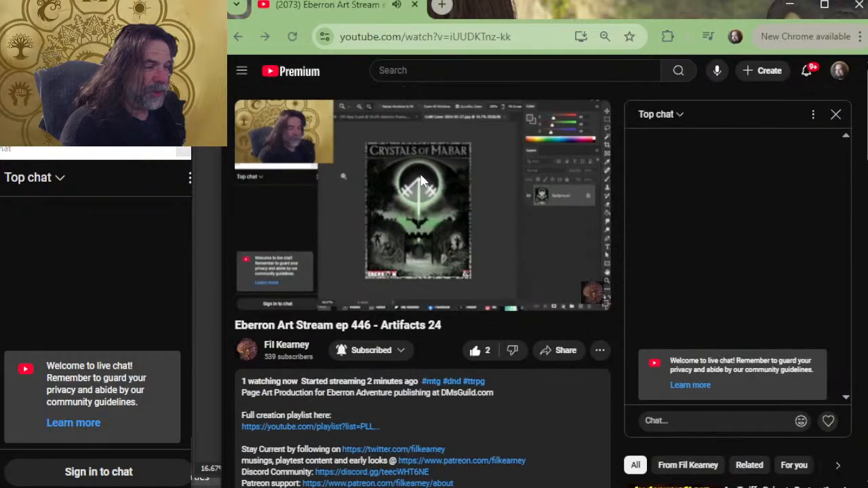
pyautogui.hotkey('alt', 'Tab')
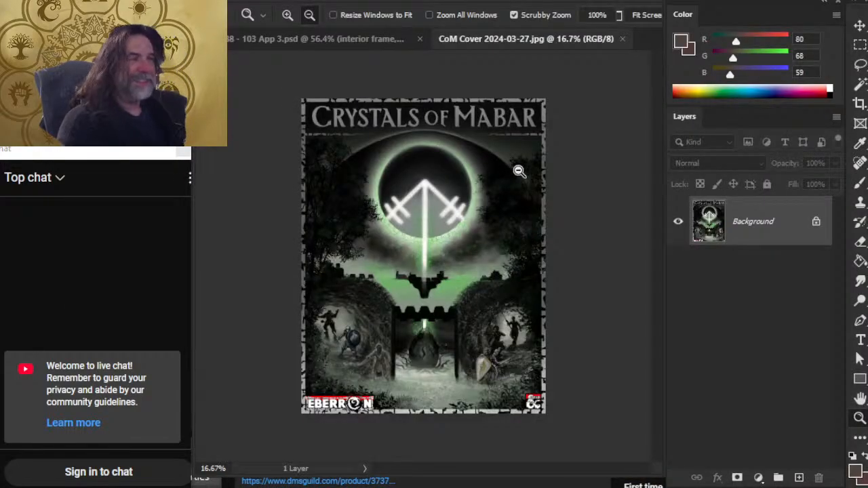
pyautogui.click(622, 39)
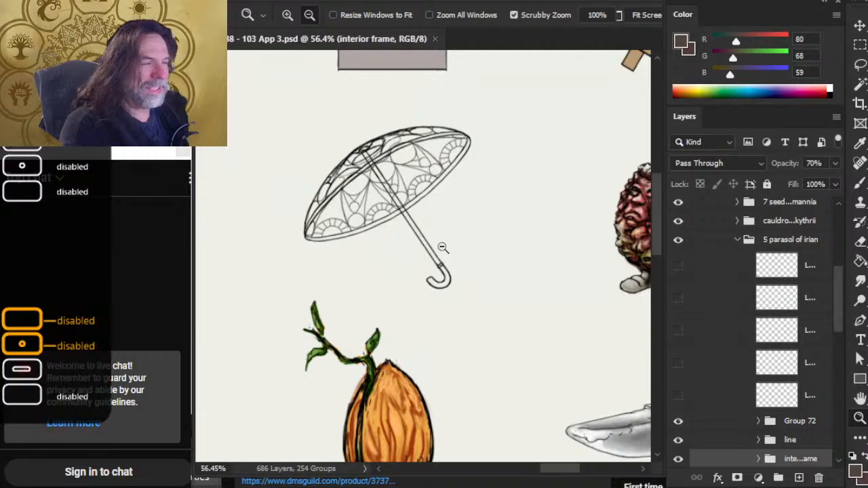
# - Examine the Artifacts of the Planes page, including its artifact table and the notes beneath it
pyautogui.moveTo(443, 248); pyautogui.dragTo(383, 287)
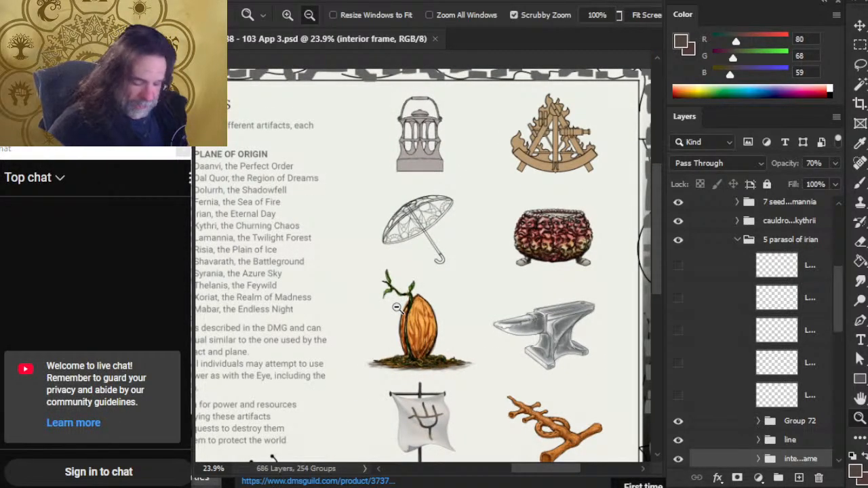
pyautogui.moveTo(532, 268); pyautogui.dragTo(529, 124)
pyautogui.moveTo(394, 299); pyautogui.dragTo(581, 409)
pyautogui.moveTo(372, 153); pyautogui.dragTo(429, 245)
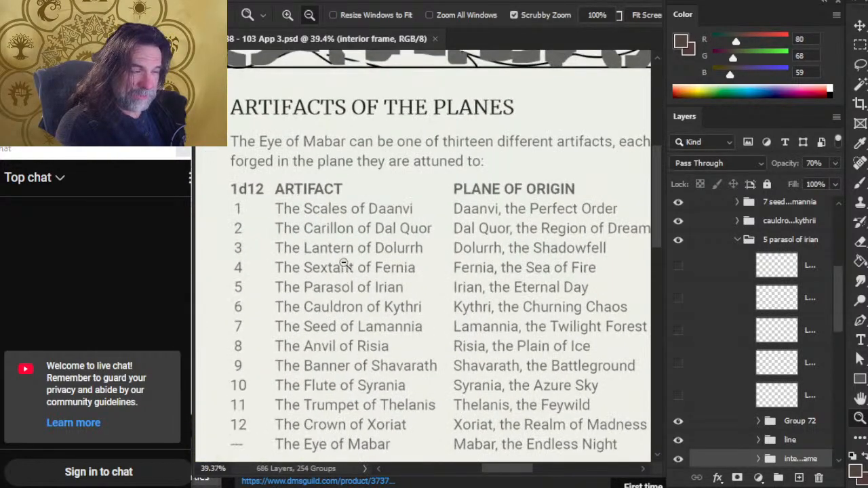
pyautogui.moveTo(510, 332); pyautogui.dragTo(438, 163)
pyautogui.moveTo(357, 279); pyautogui.dragTo(449, 268)
pyautogui.moveTo(519, 281); pyautogui.dragTo(476, 272)
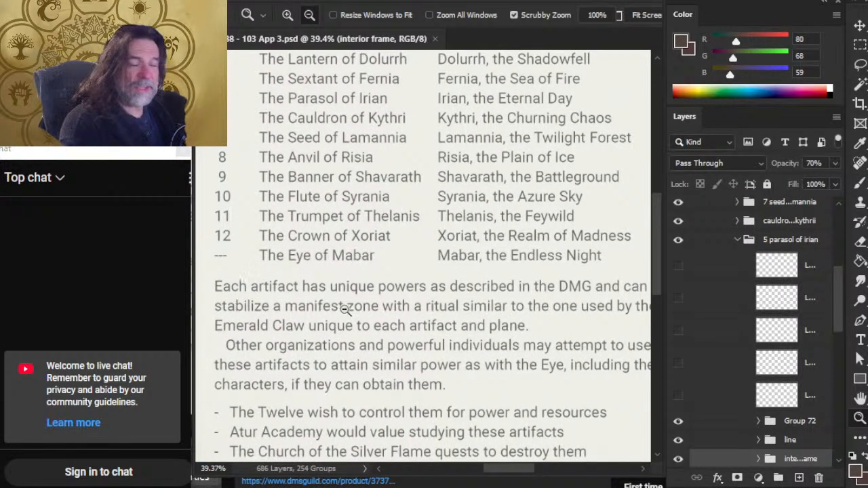
pyautogui.moveTo(512, 343); pyautogui.dragTo(474, 378)
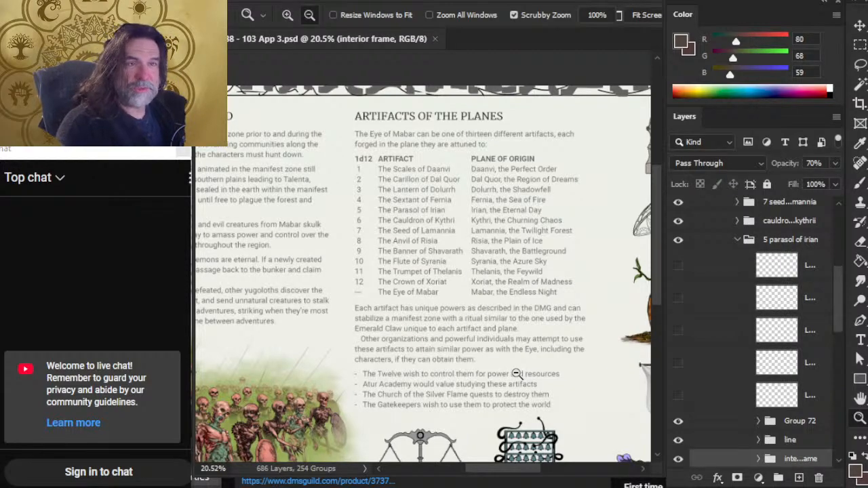
# - Look over the page layout and its artifact illustrations, and inspect the parasol line art up close
pyautogui.moveTo(343, 378); pyautogui.dragTo(332, 306)
pyautogui.moveTo(490, 321); pyautogui.dragTo(425, 341)
pyautogui.moveTo(382, 283); pyautogui.dragTo(400, 282)
pyautogui.moveTo(548, 342); pyautogui.dragTo(362, 337)
pyautogui.moveTo(570, 205); pyautogui.dragTo(705, 359)
pyautogui.moveTo(374, 308); pyautogui.dragTo(488, 318)
pyautogui.moveTo(556, 231); pyautogui.dragTo(359, 252)
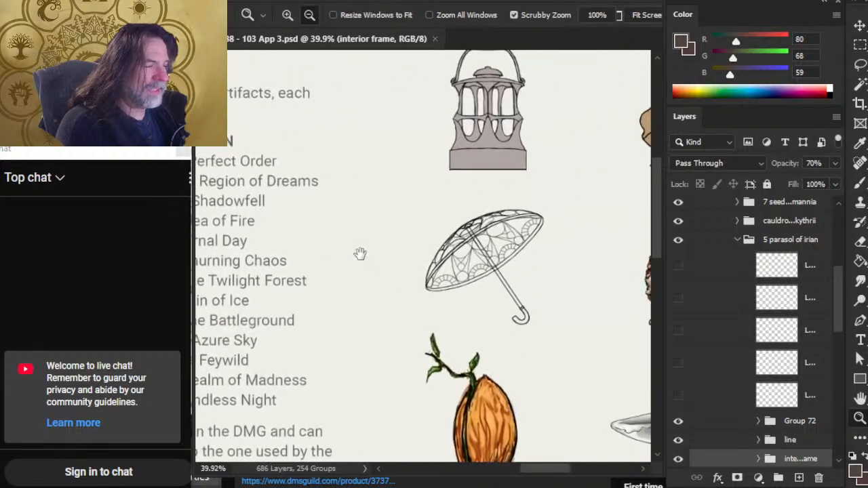
pyautogui.moveTo(470, 246); pyautogui.dragTo(470, 238)
pyautogui.moveTo(359, 241); pyautogui.dragTo(452, 224)
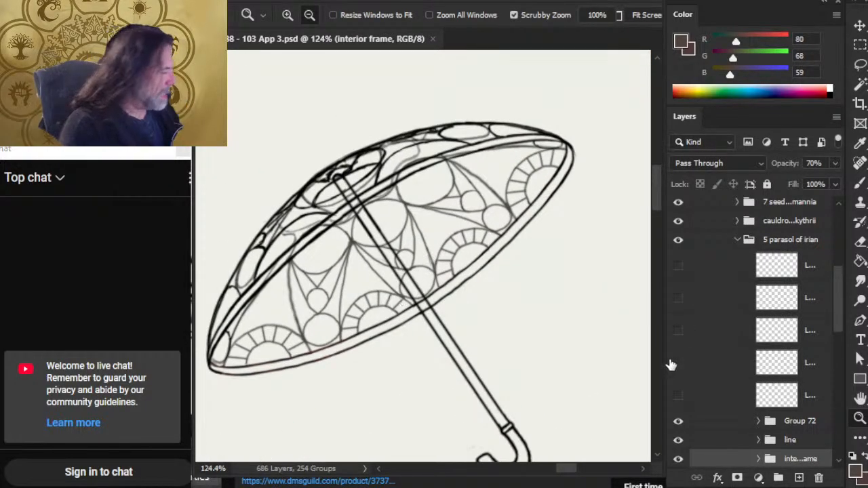
# - Identify the artwork in the 5 parasol of irian group by toggling its visibility, leaving the group expanded in the layer list
pyautogui.click(678, 245)
pyautogui.click(678, 242)
pyautogui.click(723, 244)
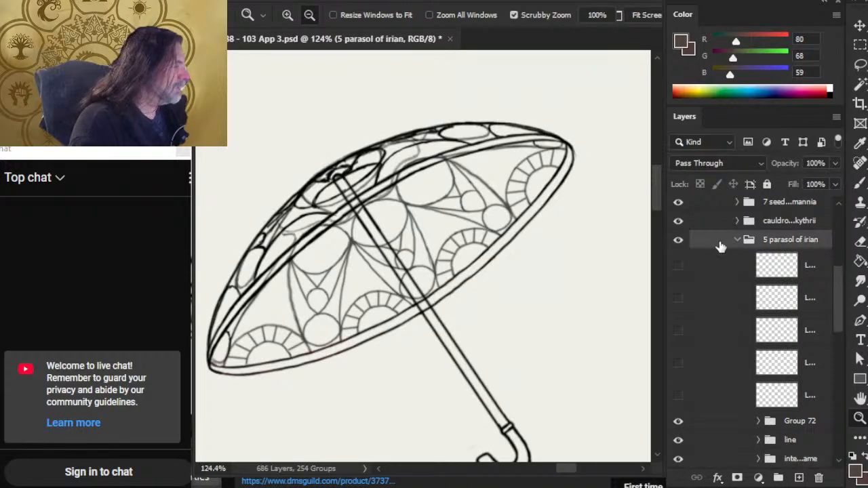
pyautogui.click(737, 240)
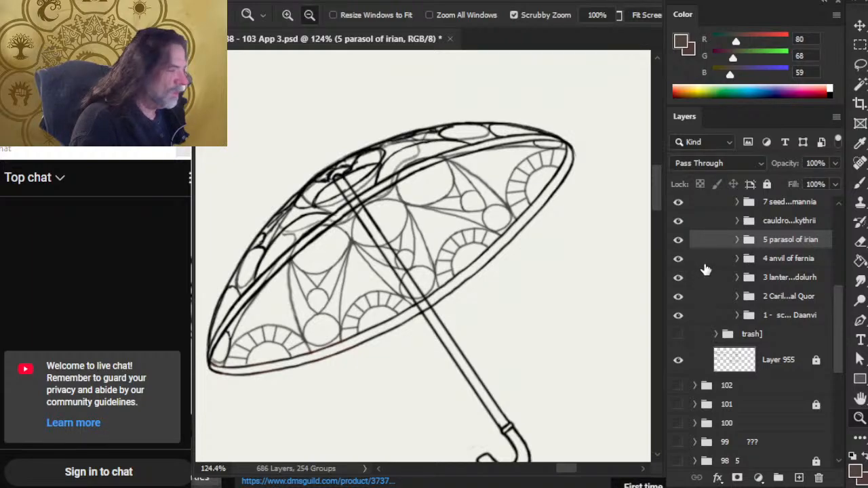
pyautogui.click(710, 266)
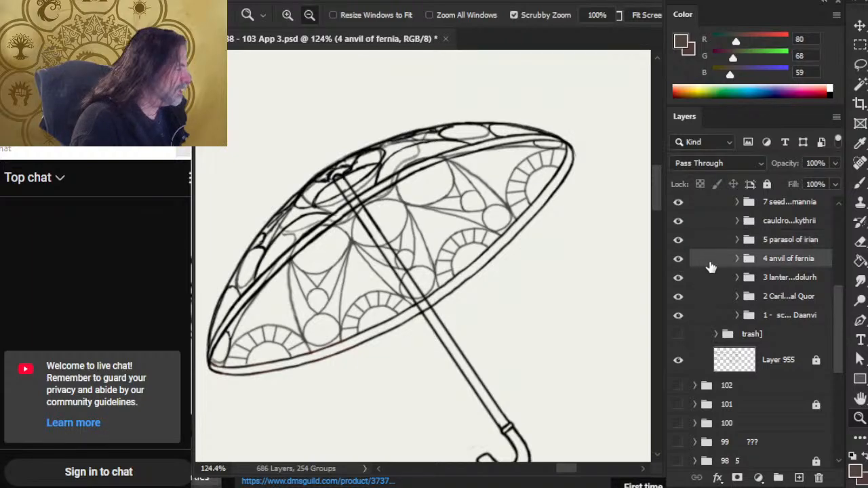
pyautogui.click(737, 242)
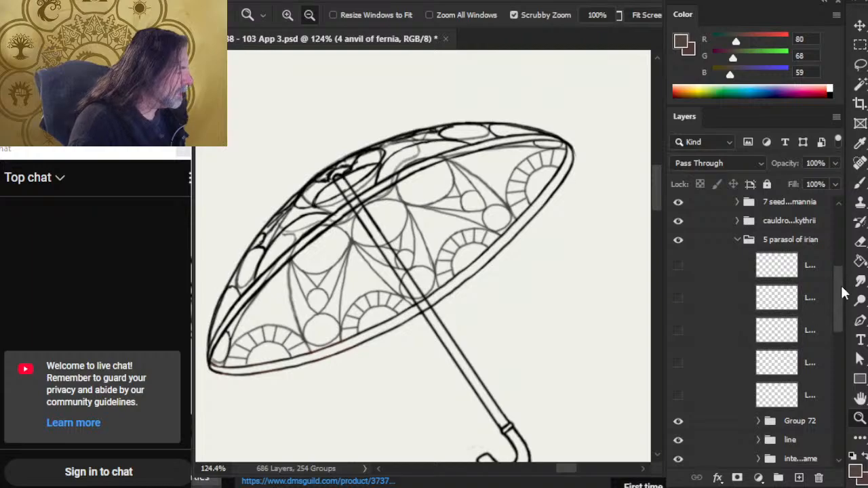
# - Check what Group 72 inside the parasol group contains and rename it "outer edge"
pyautogui.scroll(-2, 844, 312)
pyautogui.scroll(-3, 844, 312)
pyautogui.click(678, 311)
pyautogui.click(678, 308)
pyautogui.doubleClick(795, 306)
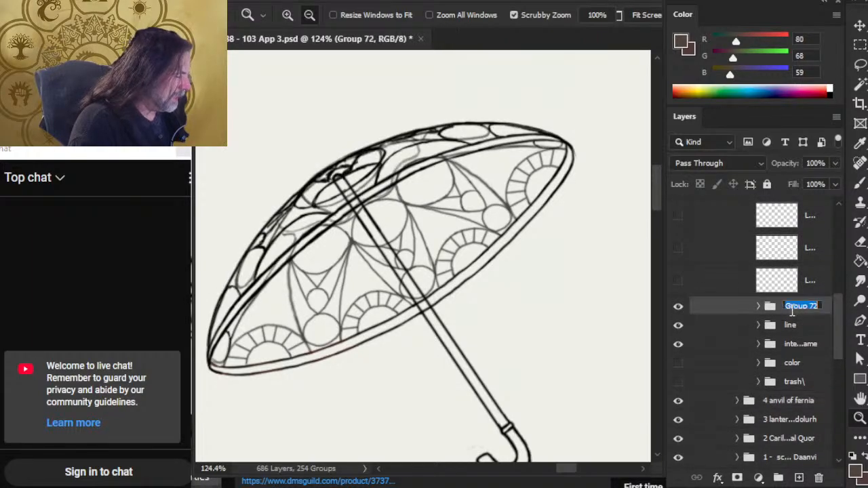
pyautogui.write('ou')
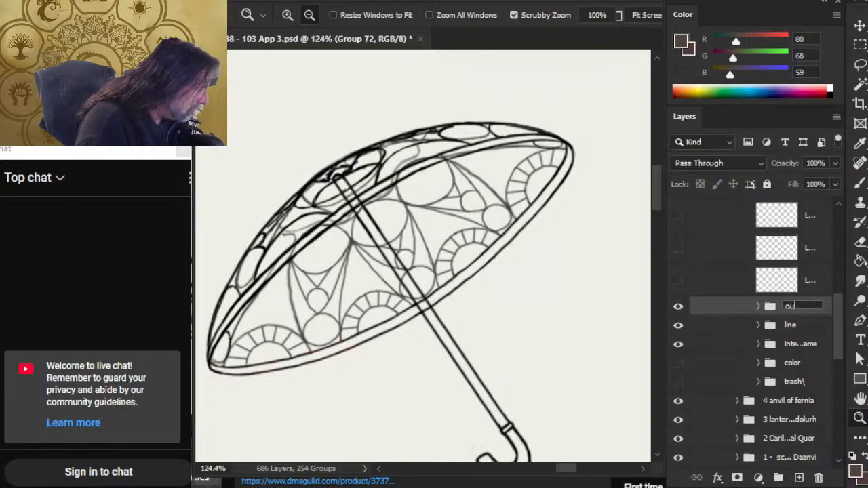
pyautogui.write('ter edg')
pyautogui.write('e')
pyautogui.press('Return')
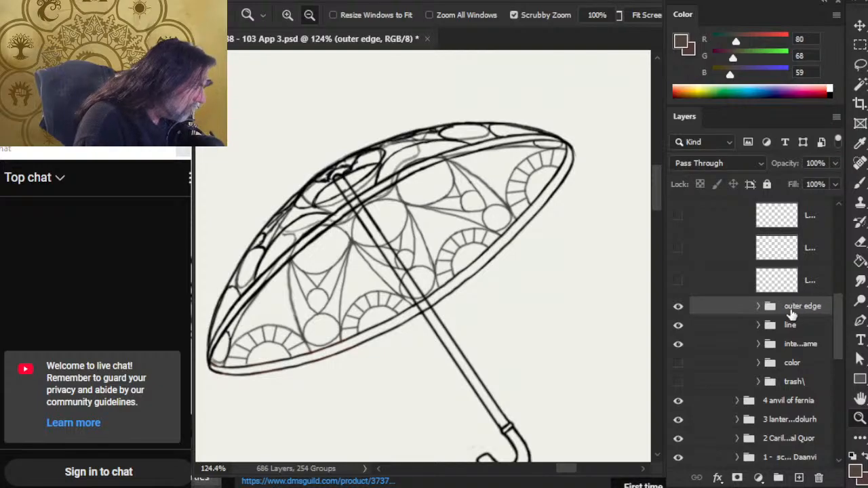
# - Rename the parasol's interior frame group "inner edge"
pyautogui.doubleClick(798, 344)
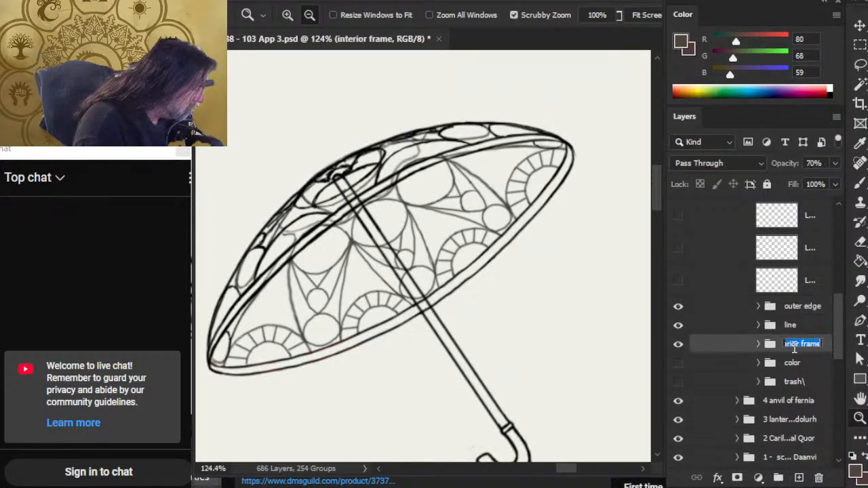
pyautogui.press('BackSpace')
pyautogui.write('inner e')
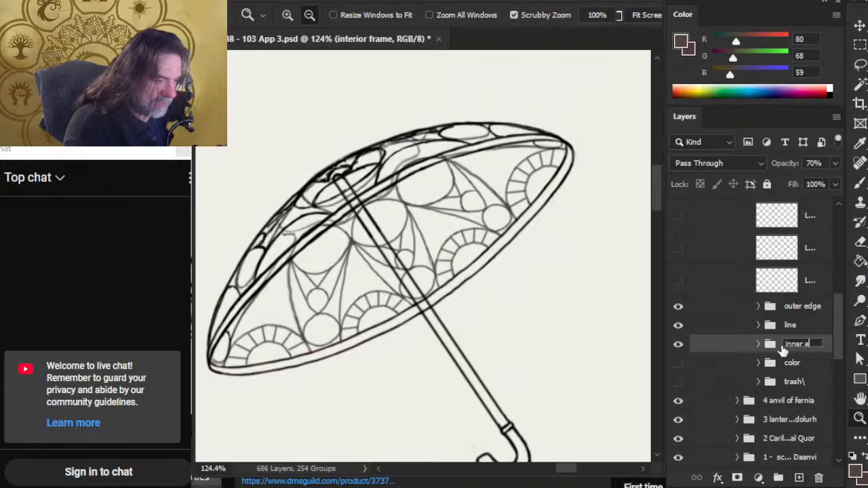
pyautogui.write('dge')
pyautogui.press('Return')
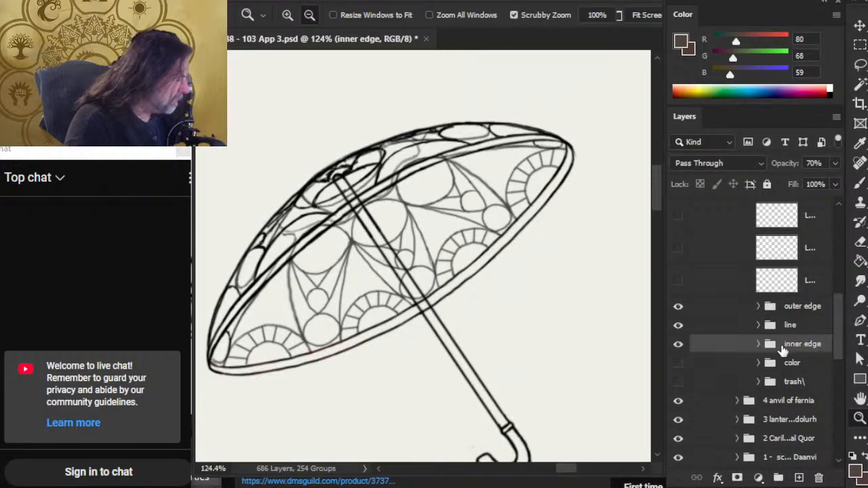
# - Toggle the line, outer edge and inner edge groups off and on to check which parasol lines each holds
pyautogui.click(678, 327)
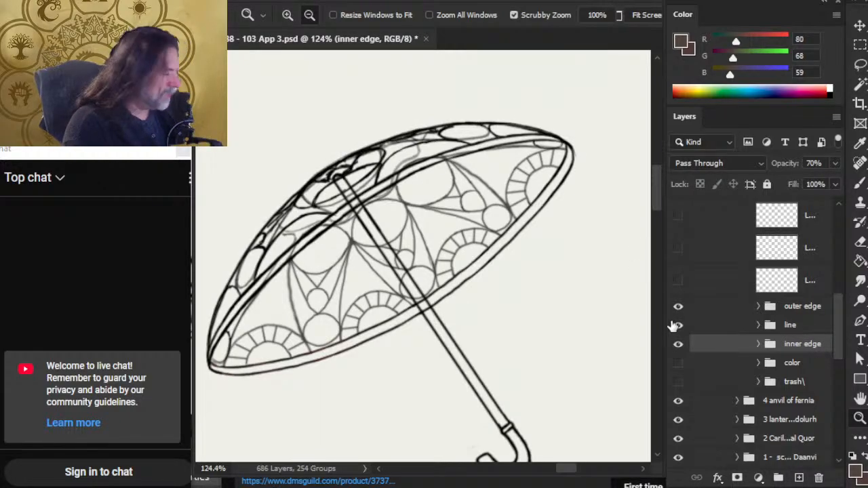
pyautogui.click(679, 308)
pyautogui.click(679, 309)
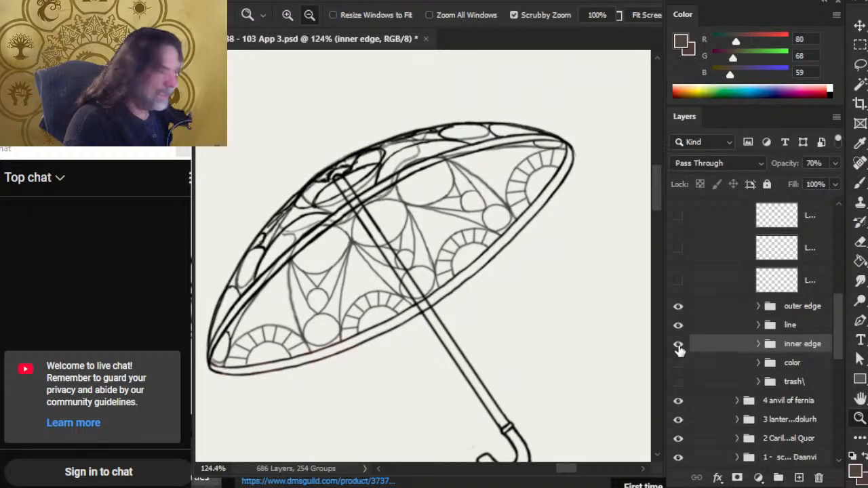
pyautogui.click(678, 346)
pyautogui.click(678, 345)
# - Show the parasol's color group and move it off the line art to the empty area above and left of it
pyautogui.click(678, 364)
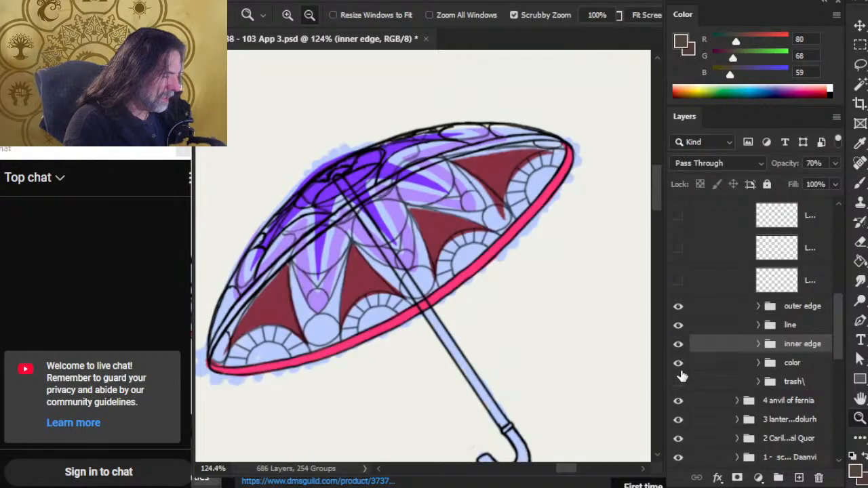
pyautogui.click(705, 367)
pyautogui.moveTo(566, 394); pyautogui.dragTo(461, 296)
pyautogui.moveTo(522, 350); pyautogui.dragTo(465, 350)
pyautogui.press('v')
pyautogui.moveTo(459, 301); pyautogui.dragTo(301, 211)
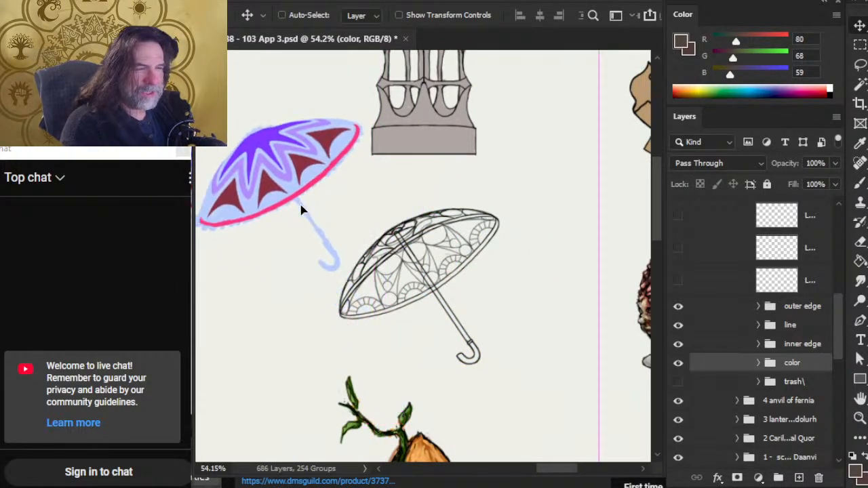
# - Expand the color group and make its ref subgroup of reference images visible
pyautogui.click(758, 363)
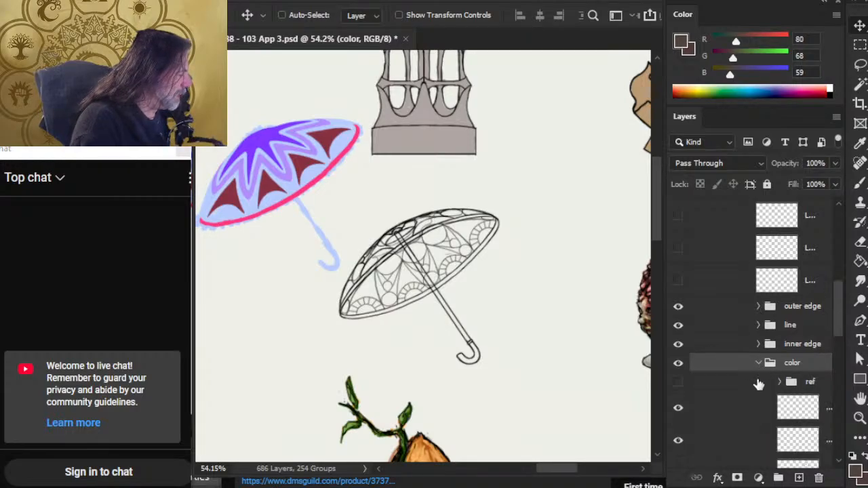
pyautogui.click(679, 384)
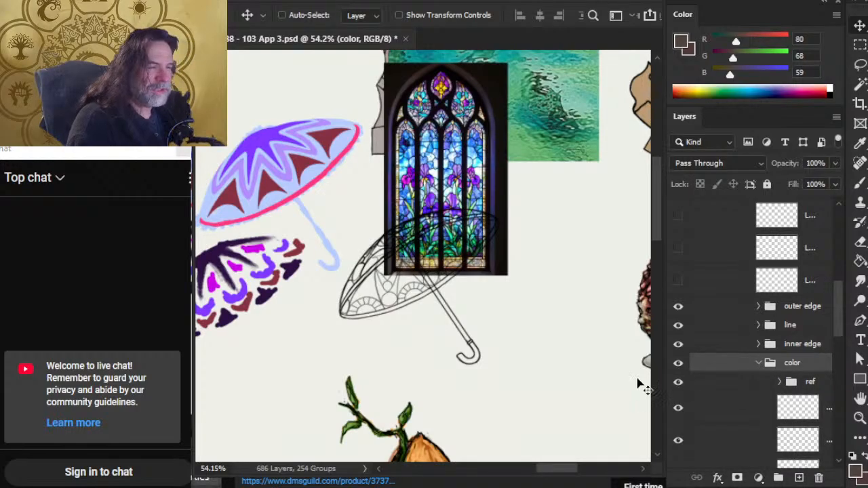
# - Move the ref group of reference images right, so the stained glass window image sits beside the parasol line art
pyautogui.click(738, 389)
pyautogui.moveTo(471, 308)
pyautogui.mouseDown()
pyautogui.moveTo(513, 316)
pyautogui.moveTo(527, 328)
pyautogui.moveTo(547, 391)
pyautogui.moveTo(585, 415)
pyautogui.moveTo(550, 296)
pyautogui.moveTo(574, 256)
pyautogui.moveTo(581, 272)
pyautogui.mouseUp()
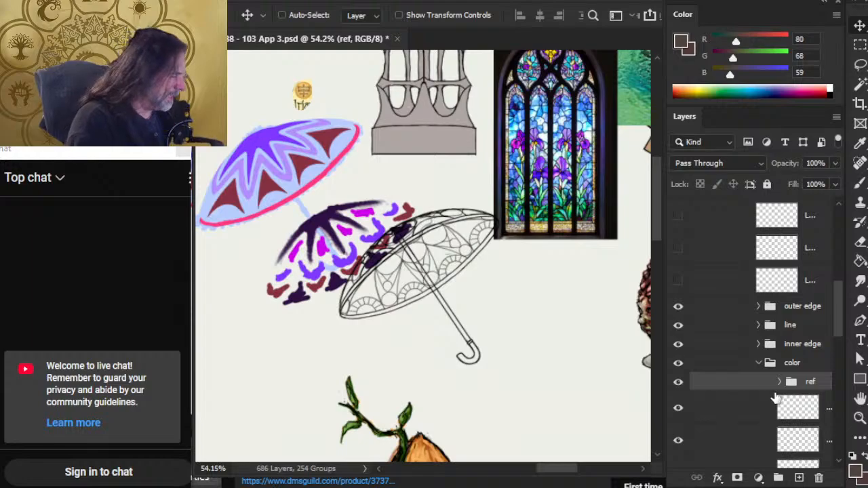
pyautogui.click(678, 407)
pyautogui.click(677, 409)
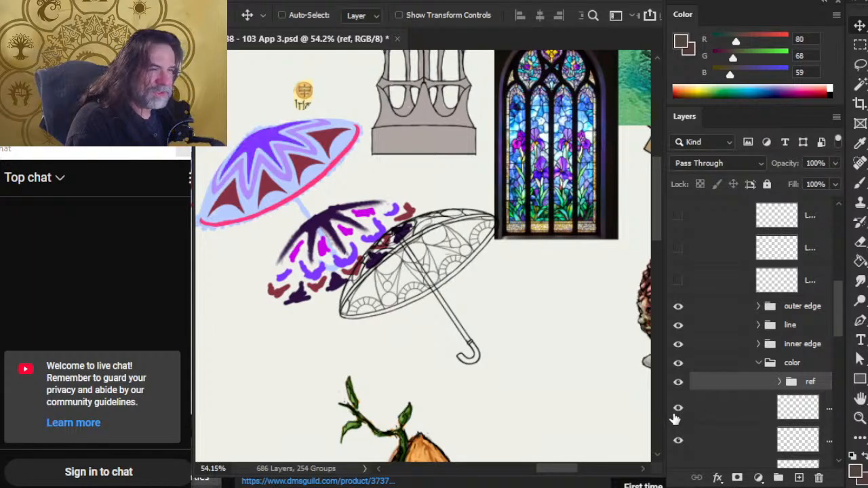
# - Expand the ref group and move its top layer, the purple color sketch, to the empty area right of the parasol line art
pyautogui.moveTo(832, 323); pyautogui.dragTo(833, 350)
pyautogui.click(779, 290)
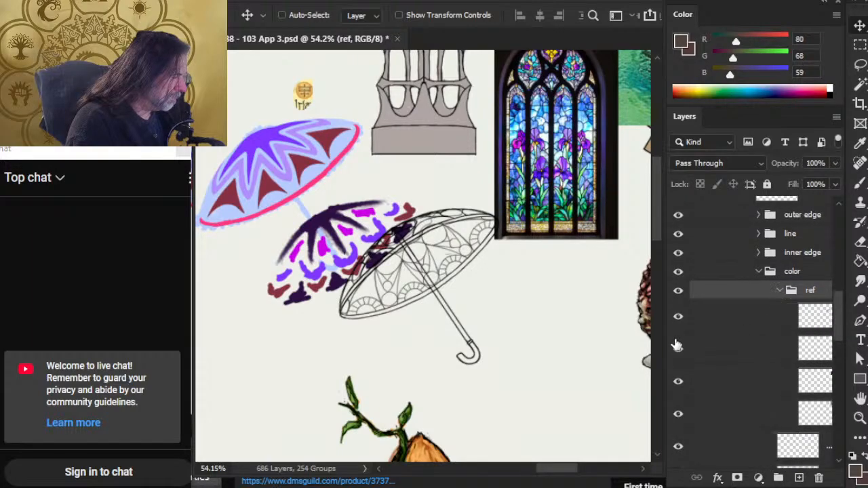
pyautogui.click(678, 319)
pyautogui.click(678, 319)
pyautogui.click(699, 317)
pyautogui.moveTo(485, 325); pyautogui.dragTo(688, 376)
# - Shift the whole ref group slightly further right of the line art and collapse it
pyautogui.click(726, 294)
pyautogui.moveTo(523, 291); pyautogui.dragTo(552, 290)
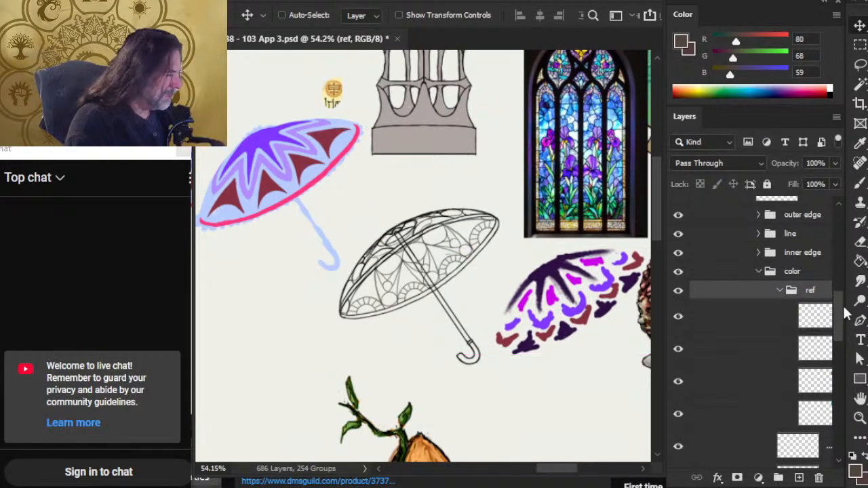
pyautogui.moveTo(841, 316); pyautogui.dragTo(840, 302)
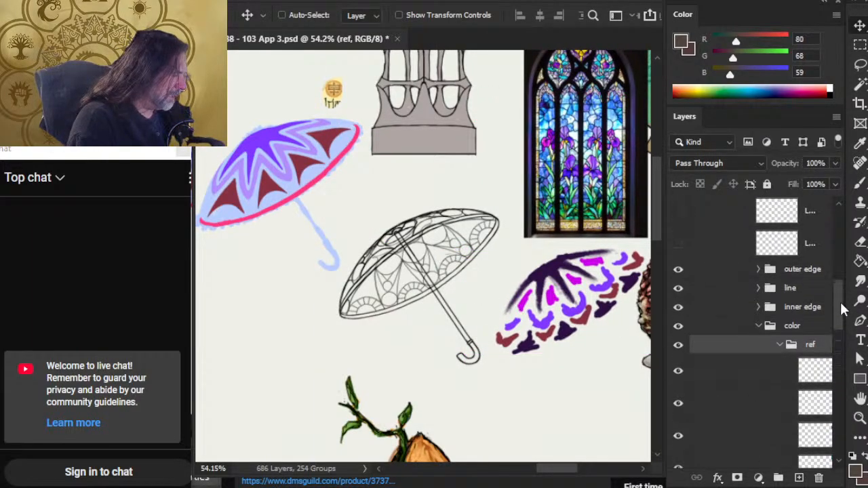
pyautogui.click(779, 349)
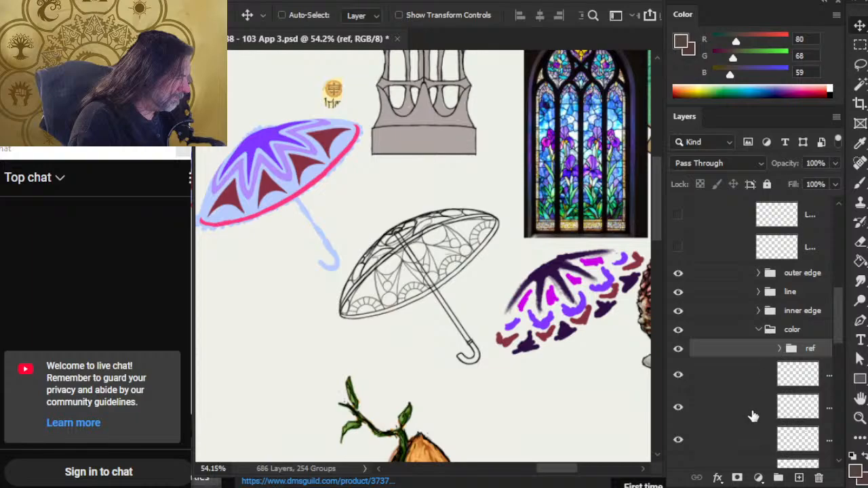
# - Group the color layers below ref and move the flat-colored parasol beneath the purple color sketch
pyautogui.click(741, 378)
pyautogui.scroll(-4, 736, 377)
pyautogui.keyDown('shift'); pyautogui.click(726, 377); pyautogui.keyUp('shift')
pyautogui.hotkey('ctrl', 'g')
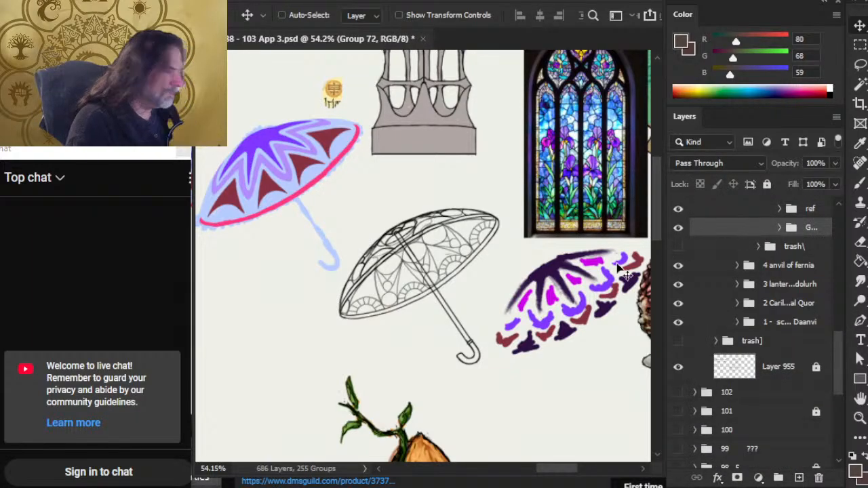
pyautogui.moveTo(382, 251); pyautogui.dragTo(528, 371)
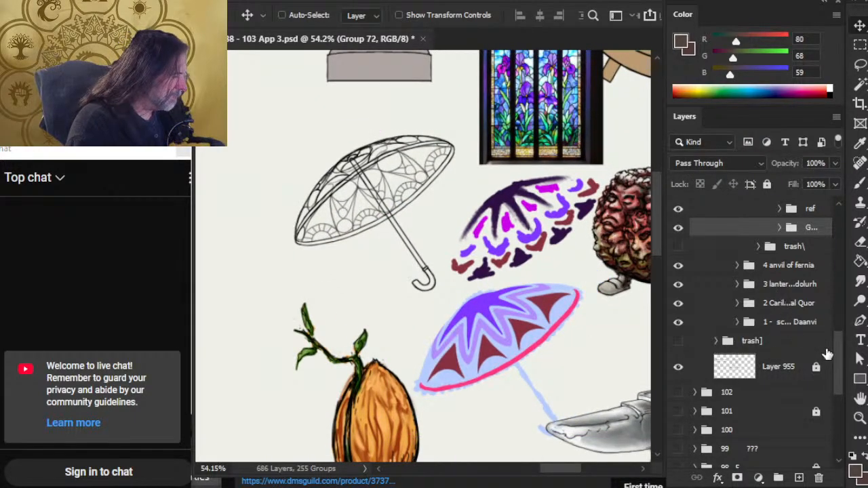
# - Add a new layer above the ref group and sample the light blue (183, 204, 255) from the flat-colored parasol
pyautogui.scroll(3, 834, 362)
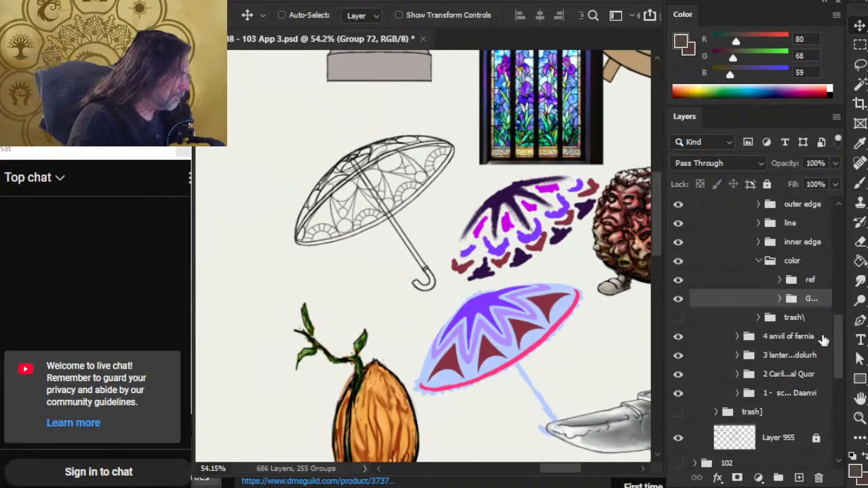
pyautogui.click(738, 284)
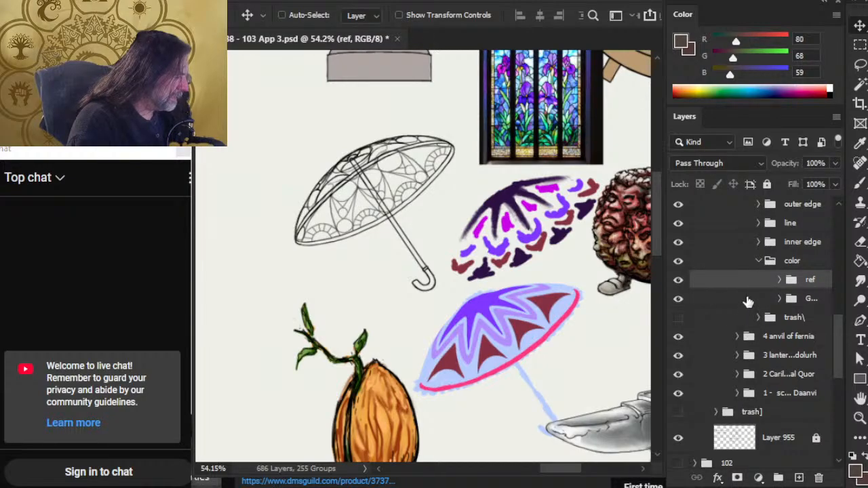
pyautogui.click(799, 478)
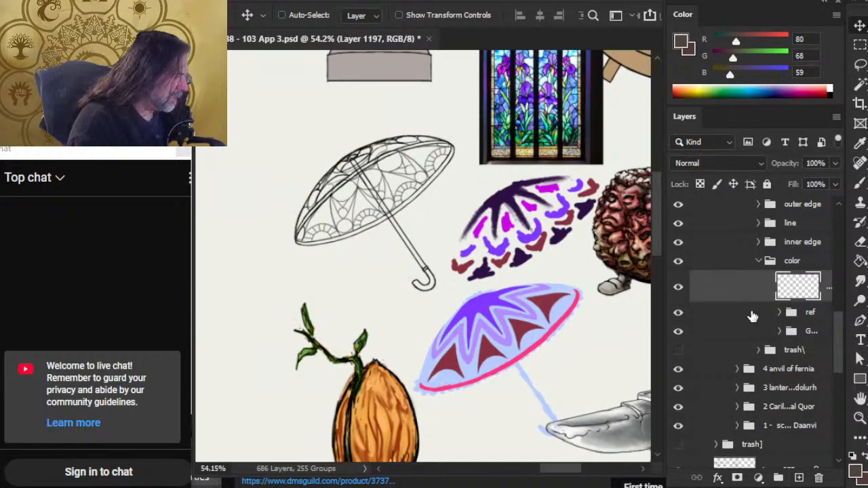
pyautogui.press('z')
pyautogui.moveTo(543, 374); pyautogui.dragTo(634, 386)
pyautogui.press('b')
pyautogui.keyDown('alt'); pyautogui.click(479, 364); pyautogui.keyUp('alt')
# - Paint the canopy of the parasol line art light blue out to its edges with a size 30 brush
pyautogui.press('z')
pyautogui.moveTo(512, 364); pyautogui.dragTo(411, 329)
pyautogui.moveTo(420, 249); pyautogui.dragTo(457, 309)
pyautogui.moveTo(381, 248); pyautogui.dragTo(428, 272)
pyautogui.press('b')
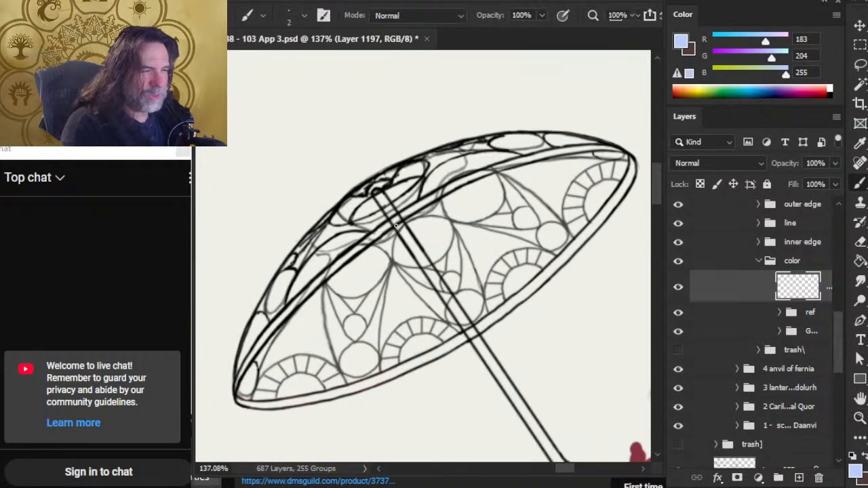
pyautogui.press(']')
pyautogui.press(']')
pyautogui.press(']')
pyautogui.press(']')
pyautogui.press(']')
pyautogui.press(']')
pyautogui.press(']')
pyautogui.press(']')
pyautogui.press(']')
pyautogui.press(']')
pyautogui.press(']')
pyautogui.press(']')
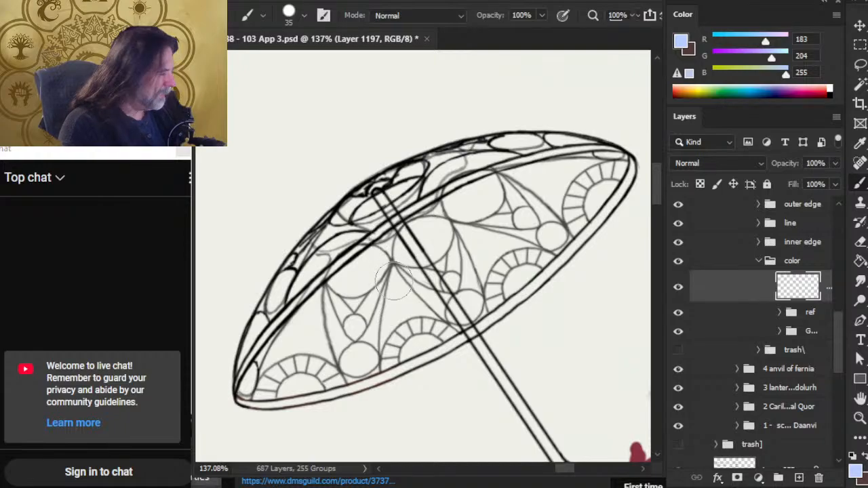
pyautogui.press('[')
pyautogui.moveTo(393, 298); pyautogui.dragTo(426, 256)
pyautogui.moveTo(380, 271)
pyautogui.mouseDown()
pyautogui.moveTo(375, 203)
pyautogui.moveTo(449, 163)
pyautogui.moveTo(530, 142)
pyautogui.moveTo(558, 146)
pyautogui.moveTo(469, 200)
pyautogui.moveTo(591, 159)
pyautogui.moveTo(549, 156)
pyautogui.moveTo(619, 170)
pyautogui.moveTo(585, 217)
pyautogui.moveTo(544, 241)
pyautogui.moveTo(539, 256)
pyautogui.moveTo(379, 359)
pyautogui.moveTo(339, 377)
pyautogui.moveTo(261, 388)
pyautogui.moveTo(272, 292)
pyautogui.moveTo(320, 245)
pyautogui.moveTo(354, 268)
pyautogui.moveTo(333, 288)
pyautogui.mouseUp()
pyautogui.moveTo(347, 211); pyautogui.dragTo(317, 238)
pyautogui.moveTo(475, 207)
pyautogui.mouseDown()
pyautogui.moveTo(539, 195)
pyautogui.moveTo(467, 227)
pyautogui.mouseUp()
pyautogui.moveTo(419, 200); pyautogui.dragTo(489, 257)
pyautogui.moveTo(366, 278)
pyautogui.mouseDown()
pyautogui.moveTo(299, 353)
pyautogui.moveTo(284, 322)
pyautogui.moveTo(291, 331)
pyautogui.mouseUp()
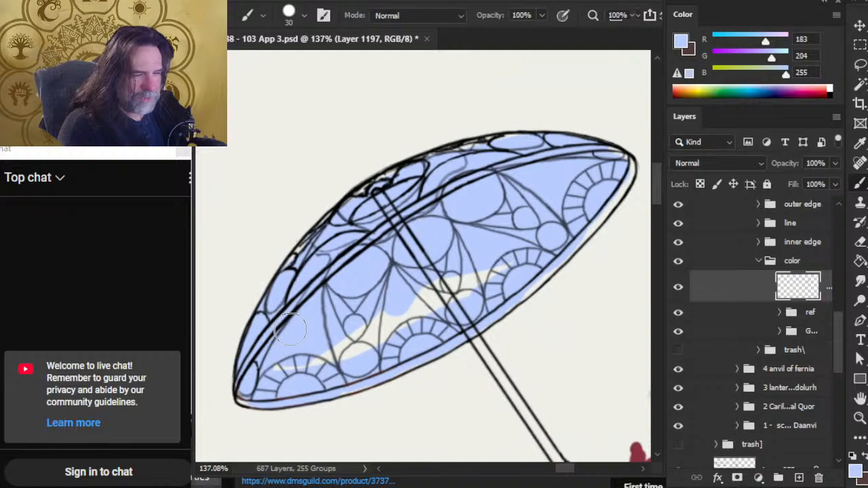
pyautogui.moveTo(300, 272); pyautogui.dragTo(309, 259)
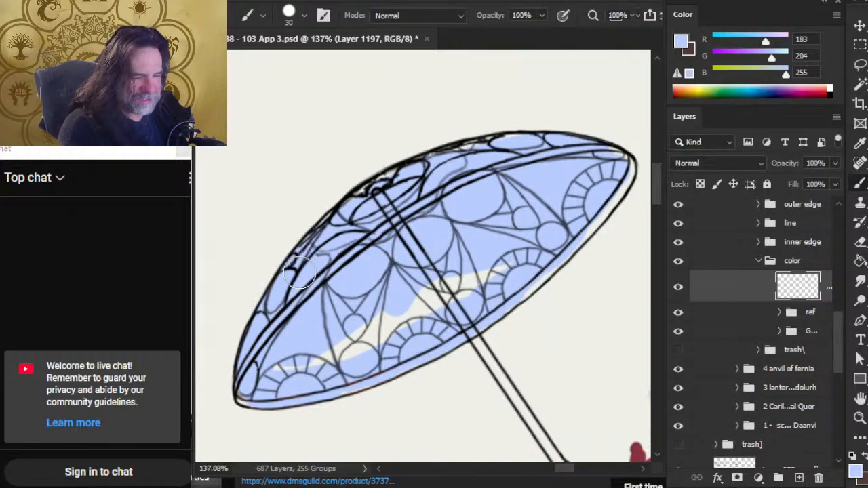
pyautogui.moveTo(334, 355); pyautogui.dragTo(476, 297)
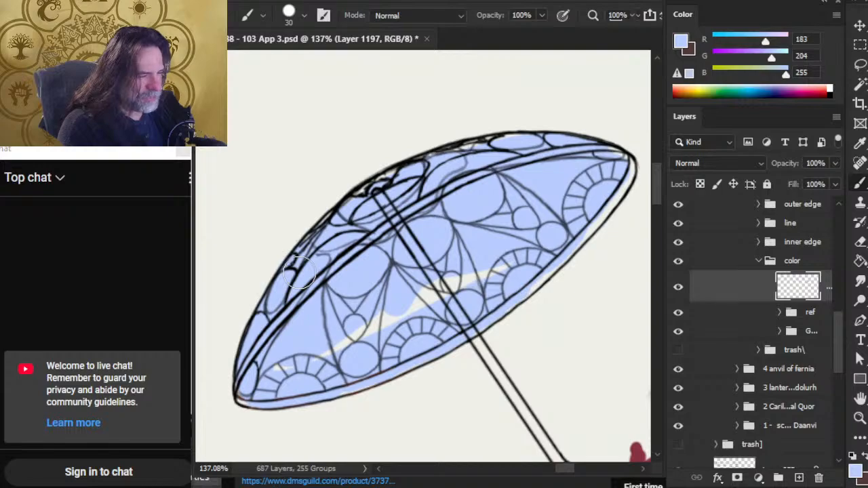
pyautogui.moveTo(543, 283); pyautogui.dragTo(608, 211)
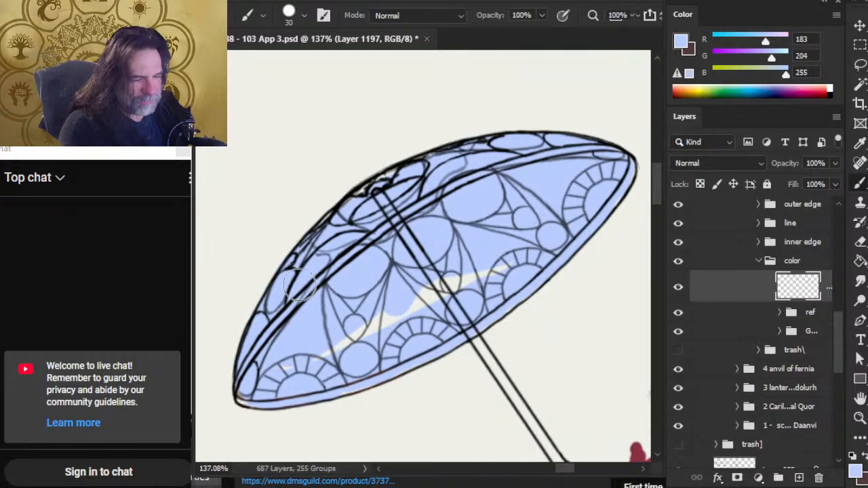
pyautogui.moveTo(284, 369); pyautogui.dragTo(334, 354)
# - Paint the parasol's shaft and hooked handle light blue with a size 9 brush and erase the spill outside the lines
pyautogui.moveTo(463, 354)
pyautogui.mouseDown()
pyautogui.moveTo(359, 265)
pyautogui.moveTo(387, 273)
pyautogui.moveTo(457, 377)
pyautogui.mouseUp()
pyautogui.press('[')
pyautogui.press('[')
pyautogui.press('[')
pyautogui.press('[')
pyautogui.press('[')
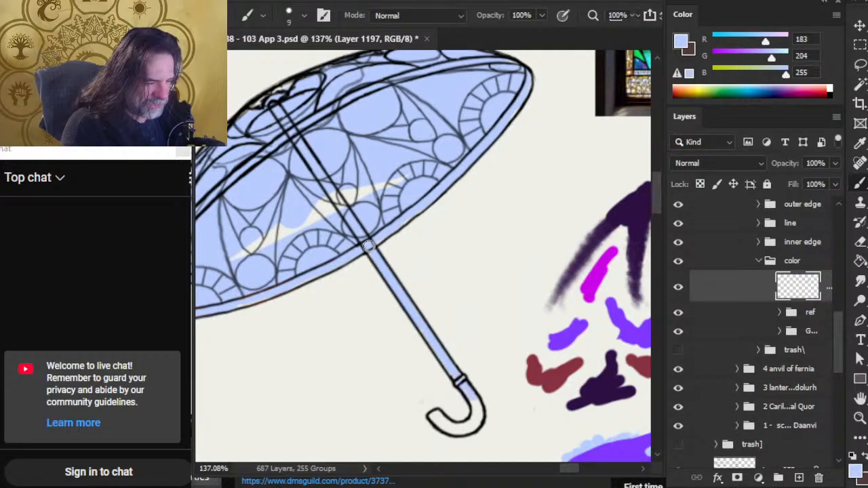
pyautogui.moveTo(477, 406)
pyautogui.mouseDown()
pyautogui.moveTo(466, 429)
pyautogui.moveTo(434, 417)
pyautogui.mouseUp()
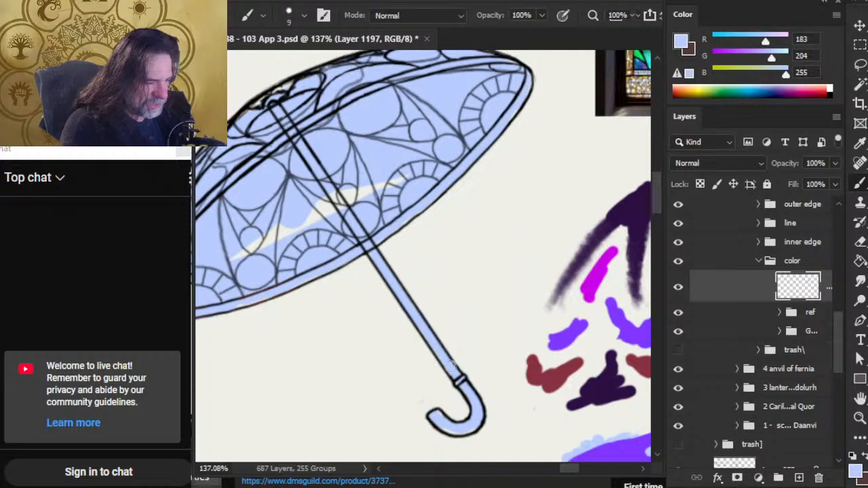
pyautogui.moveTo(452, 364); pyautogui.dragTo(425, 311)
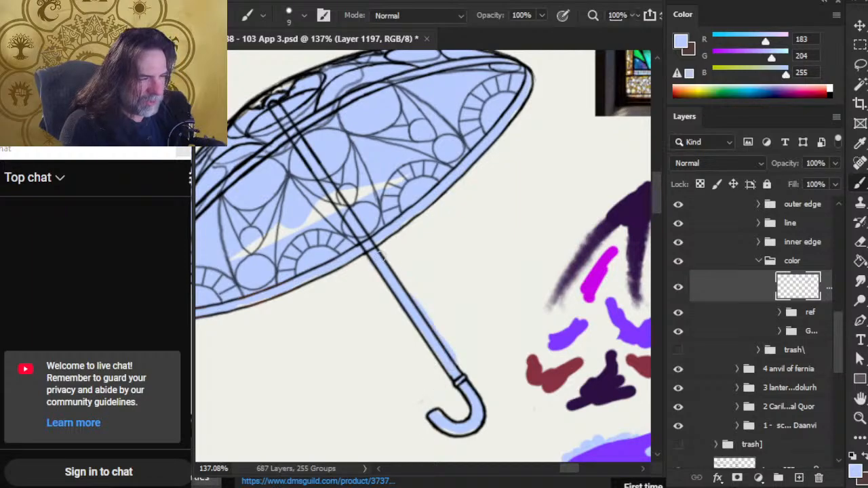
pyautogui.press('e')
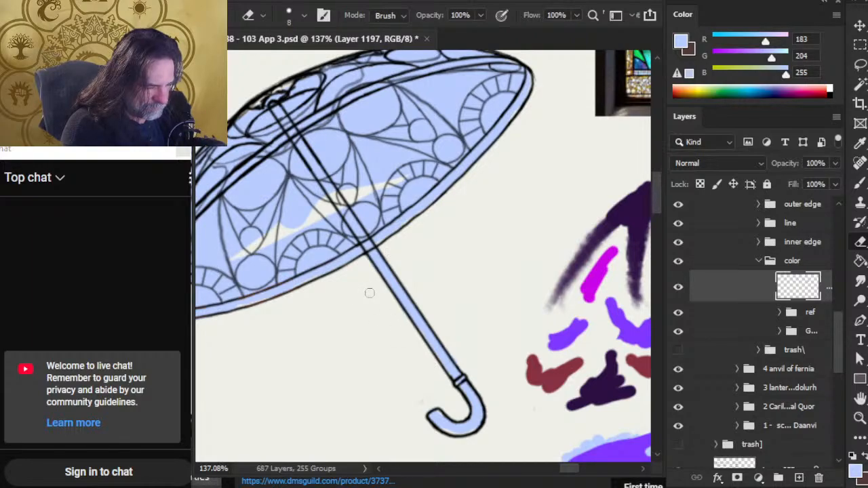
# - Check the light blue base for gaps with the Magic Wand and paint over the bare strip across the canopy
pyautogui.press('w')
pyautogui.click(415, 175)
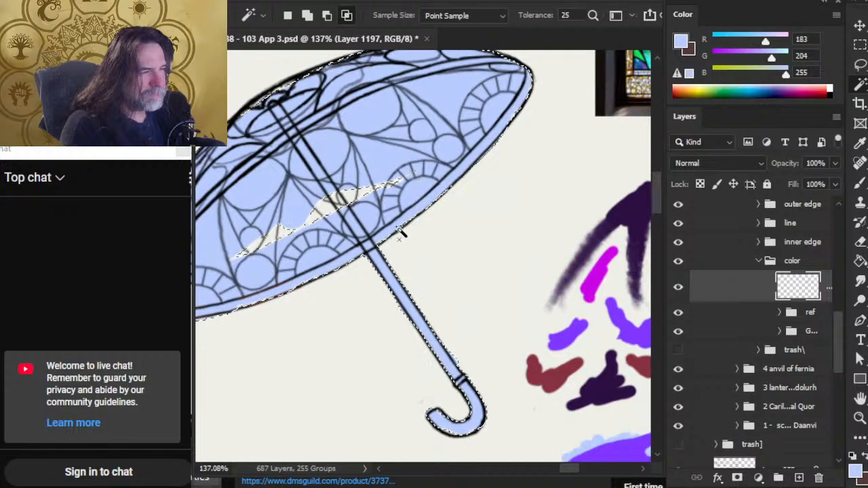
pyautogui.moveTo(385, 247); pyautogui.dragTo(438, 294)
pyautogui.press('l')
pyautogui.hotkey('ctrl', 'd')
pyautogui.press('b')
pyautogui.moveTo(425, 235); pyautogui.dragTo(285, 302)
pyautogui.press('w')
pyautogui.click(388, 225)
pyautogui.moveTo(410, 254); pyautogui.dragTo(502, 258)
pyautogui.hotkey('ctrl', 'd')
pyautogui.press('b')
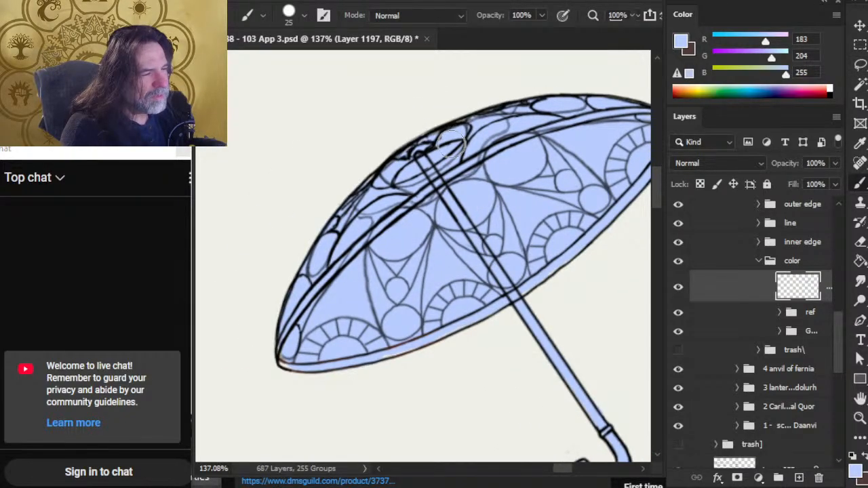
pyautogui.moveTo(524, 309)
pyautogui.mouseDown()
pyautogui.moveTo(484, 307)
pyautogui.moveTo(476, 318)
pyautogui.mouseUp()
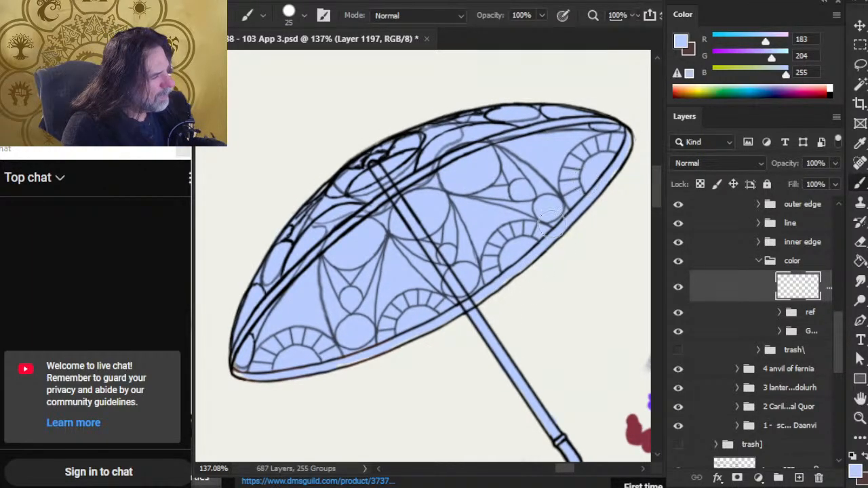
pyautogui.moveTo(554, 233); pyautogui.dragTo(506, 261)
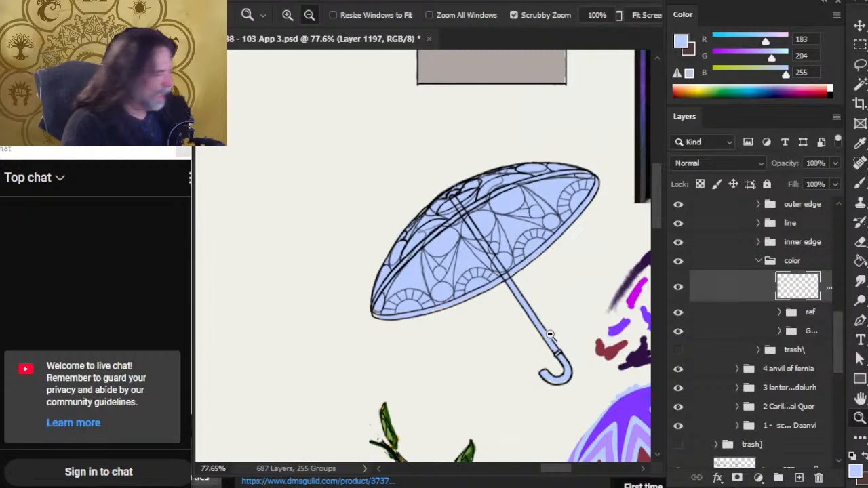
# - Add a new layer above the light blue base and sample the pink (255, 55, 125) from the flat-colored parasol's rim
pyautogui.moveTo(619, 384)
pyautogui.mouseDown()
pyautogui.moveTo(464, 341)
pyautogui.moveTo(478, 336)
pyautogui.mouseUp()
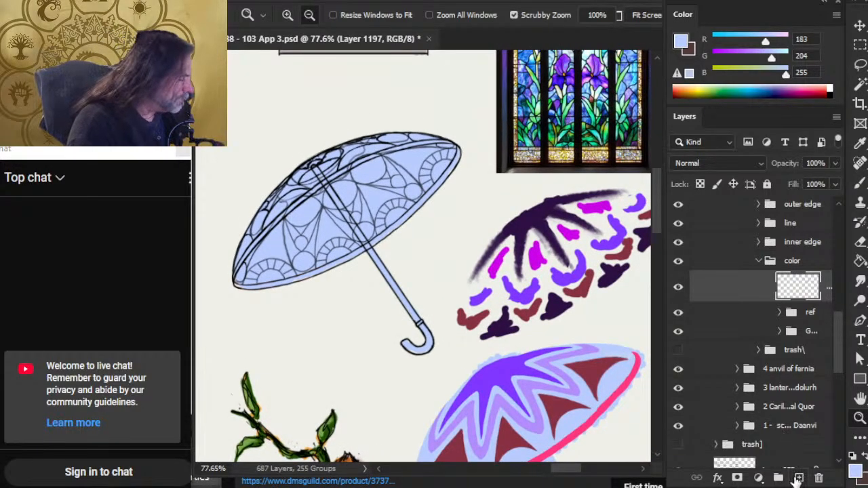
pyautogui.click(800, 478)
pyautogui.moveTo(540, 333); pyautogui.dragTo(557, 316)
pyautogui.moveTo(580, 344)
pyautogui.mouseDown()
pyautogui.moveTo(495, 343)
pyautogui.moveTo(507, 347)
pyautogui.mouseUp()
pyautogui.press('b')
pyautogui.keyDown('alt'); pyautogui.click(504, 290); pyautogui.keyUp('alt')
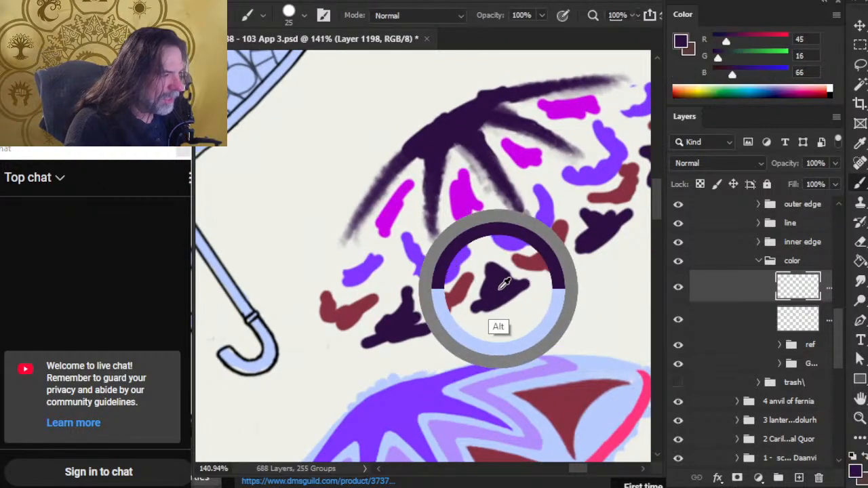
pyautogui.moveTo(503, 290)
pyautogui.mouseDown()
pyautogui.moveTo(573, 234)
pyautogui.moveTo(549, 253)
pyautogui.moveTo(606, 224)
pyautogui.moveTo(555, 258)
pyautogui.moveTo(492, 141)
pyautogui.moveTo(472, 123)
pyautogui.moveTo(551, 208)
pyautogui.moveTo(534, 209)
pyautogui.moveTo(531, 227)
pyautogui.moveTo(470, 195)
pyautogui.moveTo(449, 266)
pyautogui.moveTo(525, 219)
pyautogui.moveTo(401, 280)
pyautogui.mouseUp()
pyautogui.moveTo(315, 284)
pyautogui.mouseDown()
pyautogui.moveTo(448, 316)
pyautogui.moveTo(599, 418)
pyautogui.moveTo(336, 67)
pyautogui.mouseUp()
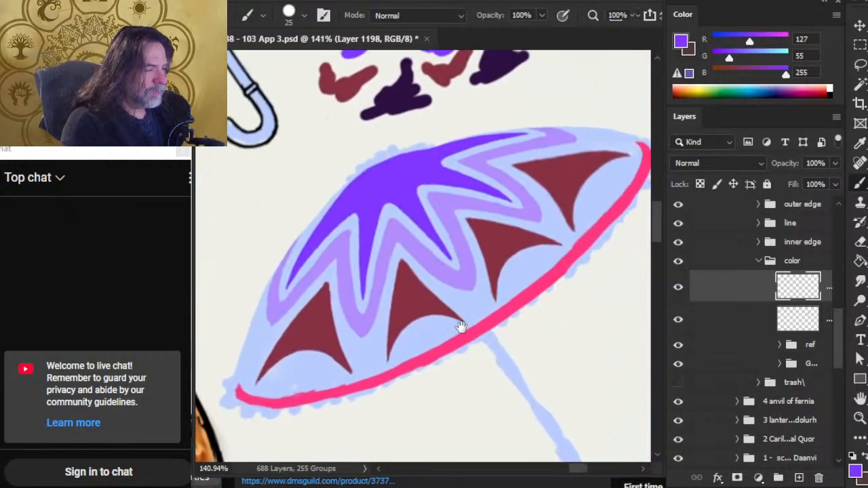
pyautogui.keyDown('alt'); pyautogui.click(539, 281); pyautogui.keyUp('alt')
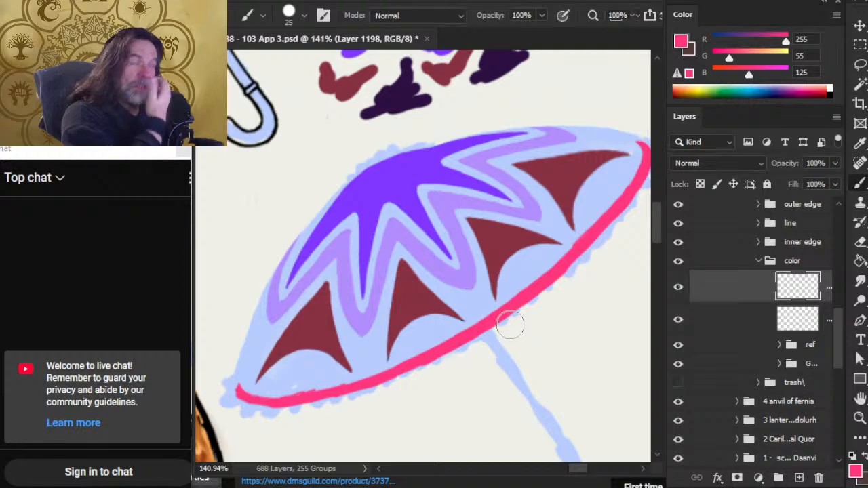
# - Paint the lower rim of the parasol line art pink from its near tip to the shaft with a size 4 brush, erasing any spill
pyautogui.moveTo(395, 198); pyautogui.dragTo(665, 451)
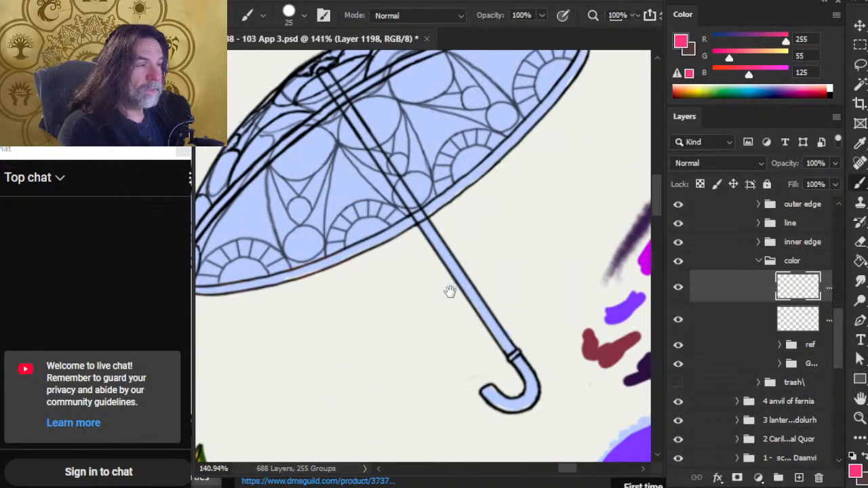
pyautogui.moveTo(598, 407)
pyautogui.mouseDown()
pyautogui.moveTo(411, 155)
pyautogui.moveTo(662, 418)
pyautogui.mouseUp()
pyautogui.press('[')
pyautogui.press('[')
pyautogui.press('[')
pyautogui.press('[')
pyautogui.press('[')
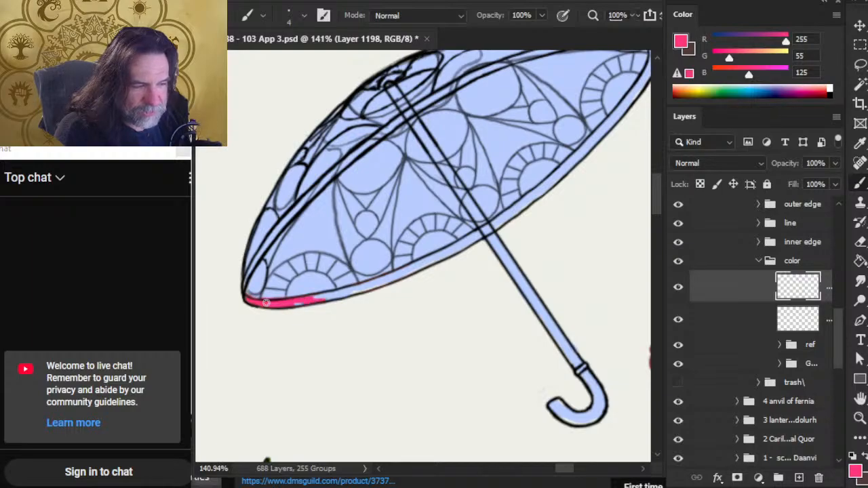
pyautogui.moveTo(322, 299); pyautogui.dragTo(367, 290)
pyautogui.press('e')
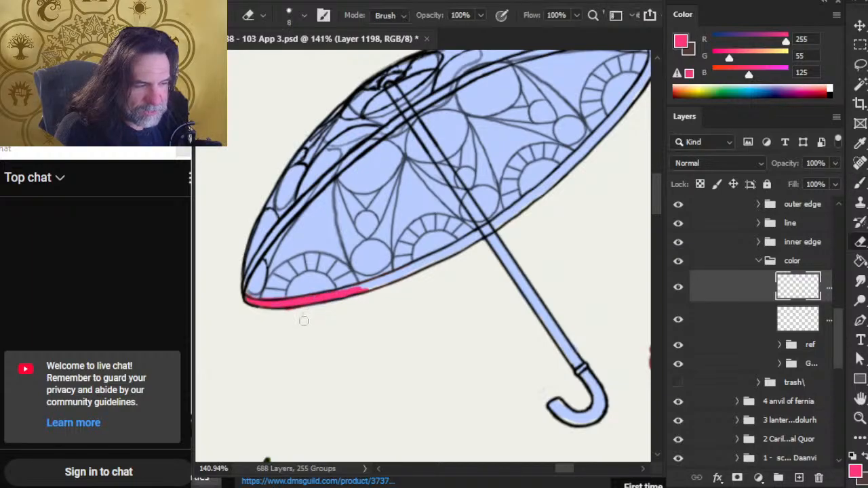
pyautogui.press('b')
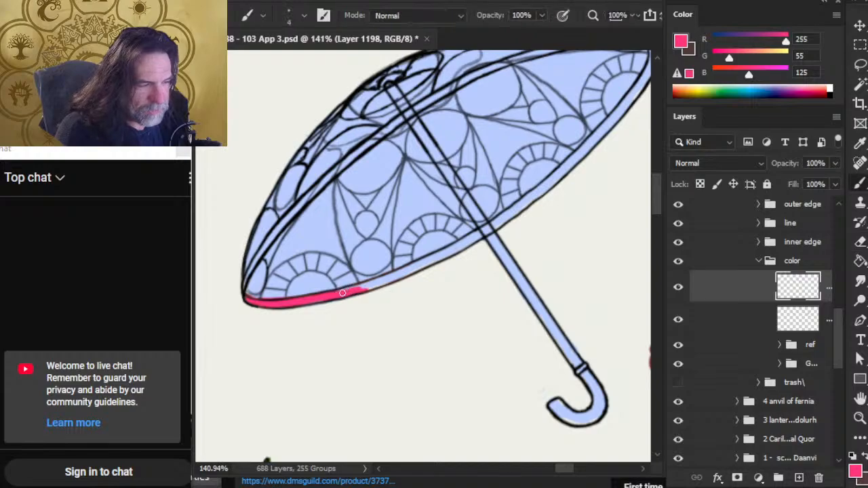
pyautogui.moveTo(340, 293); pyautogui.dragTo(404, 272)
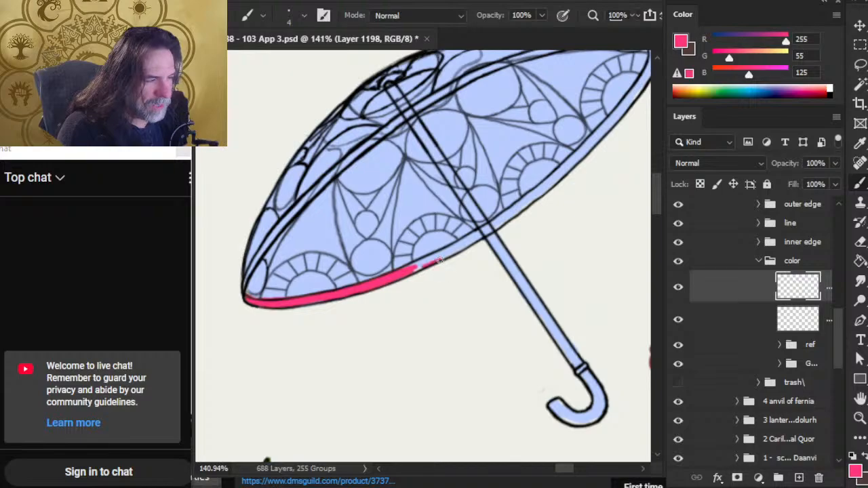
pyautogui.moveTo(416, 266); pyautogui.dragTo(480, 233)
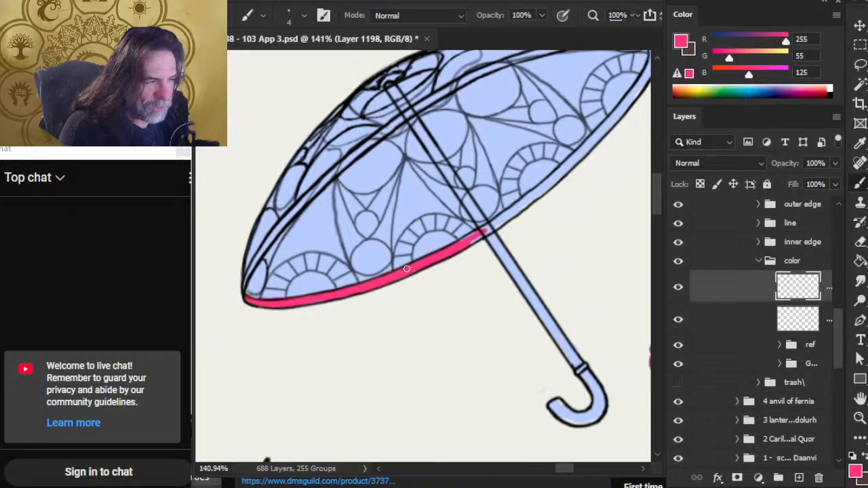
# - Swap to the dark brown (83, 58, 57) and try a few short dabs across the pink rim, undoing them
pyautogui.press('x')
pyautogui.click(410, 270)
pyautogui.click(428, 260)
pyautogui.click(455, 248)
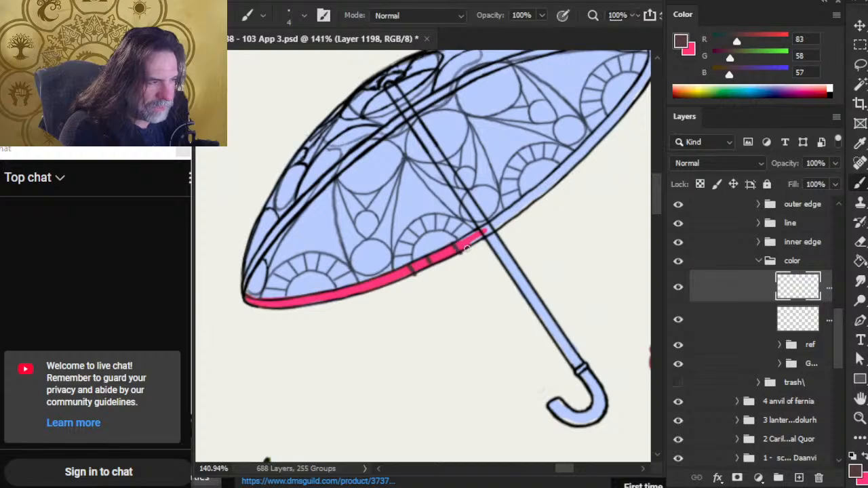
pyautogui.hotkey('ctrl', 'z')
pyautogui.hotkey('ctrl', 'z')
# - Paint the lower rim dark brown from the shaft up to the canopy's far tip with the size 4 brush
pyautogui.moveTo(485, 232)
pyautogui.mouseDown()
pyautogui.moveTo(506, 217)
pyautogui.moveTo(477, 239)
pyautogui.moveTo(490, 232)
pyautogui.mouseUp()
pyautogui.press('e')
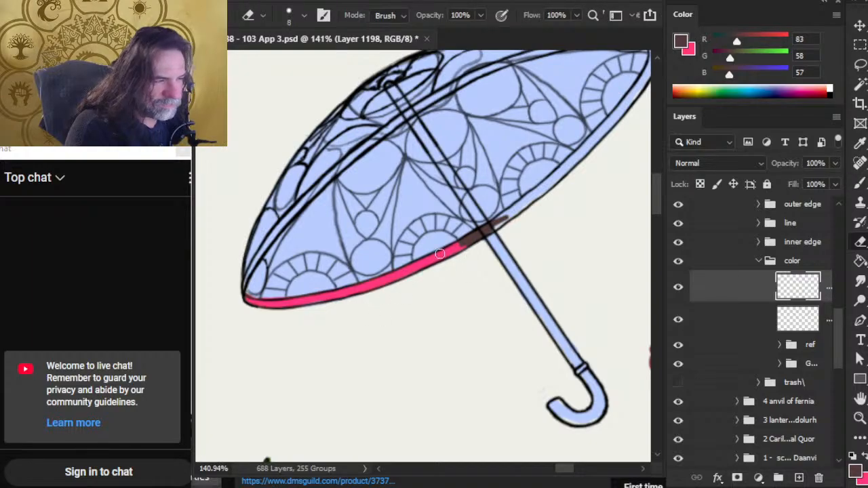
pyautogui.press('b')
pyautogui.moveTo(515, 211)
pyautogui.mouseDown()
pyautogui.moveTo(578, 157)
pyautogui.moveTo(541, 195)
pyautogui.mouseUp()
pyautogui.moveTo(546, 231); pyautogui.dragTo(431, 369)
pyautogui.moveTo(537, 197); pyautogui.dragTo(539, 216)
pyautogui.moveTo(539, 216)
pyautogui.mouseDown()
pyautogui.moveTo(537, 197)
pyautogui.moveTo(521, 239)
pyautogui.moveTo(462, 306)
pyautogui.mouseUp()
# - Tidy the brown rim's edges with brush and eraser, and extend the brown over the pink to the near side of the shaft
pyautogui.press('e')
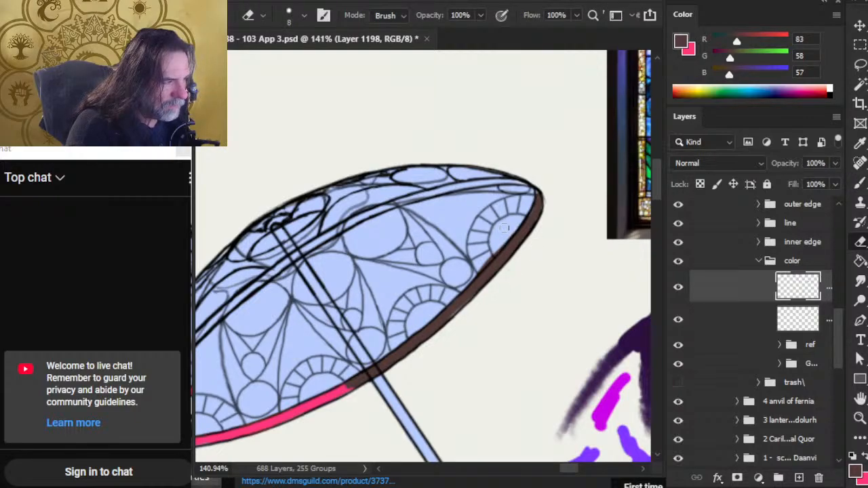
pyautogui.press('b')
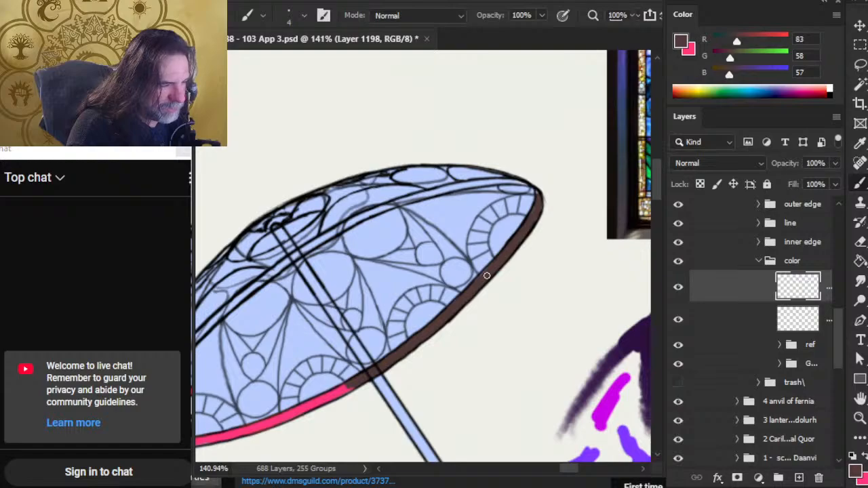
pyautogui.press('e')
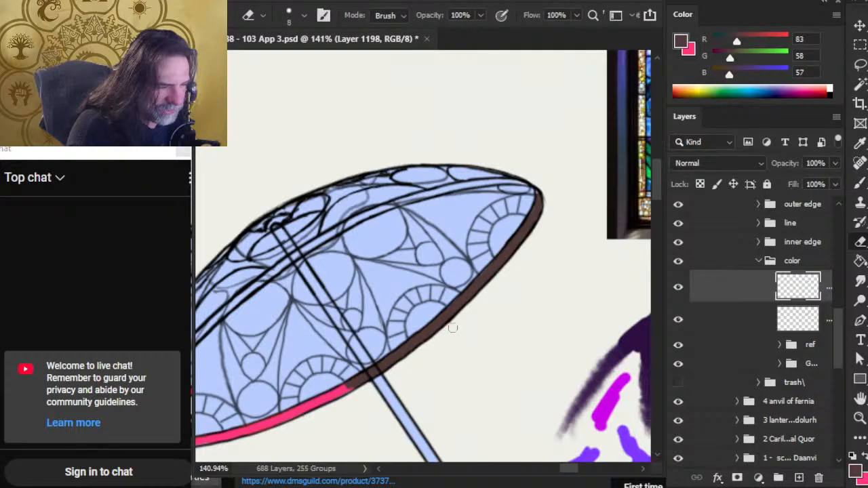
pyautogui.press('b')
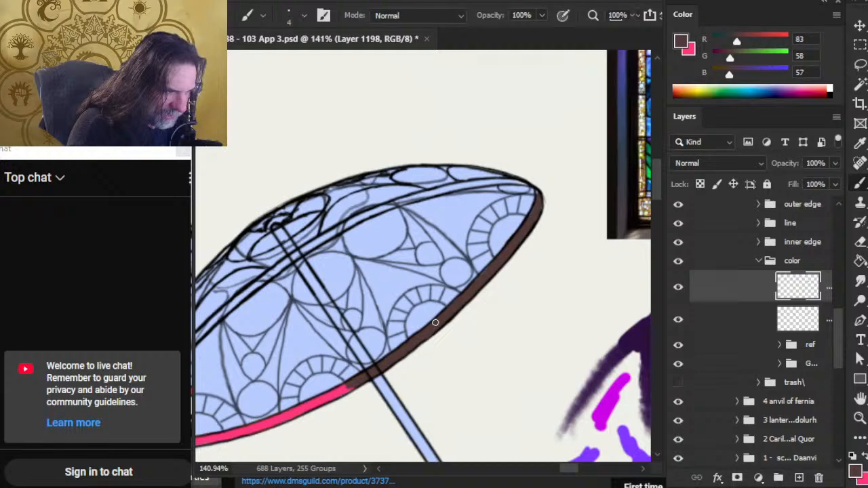
pyautogui.moveTo(347, 390); pyautogui.dragTo(335, 395)
pyautogui.moveTo(403, 367); pyautogui.dragTo(527, 323)
pyautogui.moveTo(470, 345); pyautogui.dragTo(407, 370)
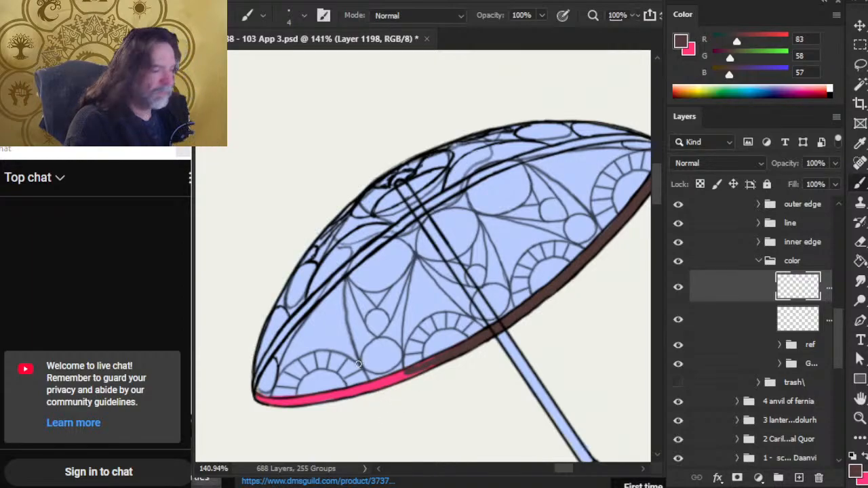
# - Sample the rim's pink (255, 55, 125), select the brown stretch with the Magic Wand, and fill it with the pink
pyautogui.keyDown('alt'); pyautogui.click(394, 377); pyautogui.keyUp('alt')
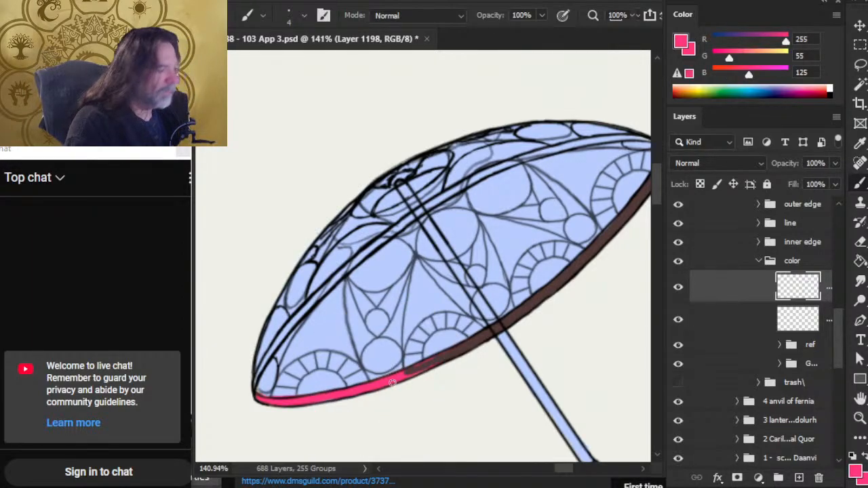
pyautogui.press('w')
pyautogui.press('g')
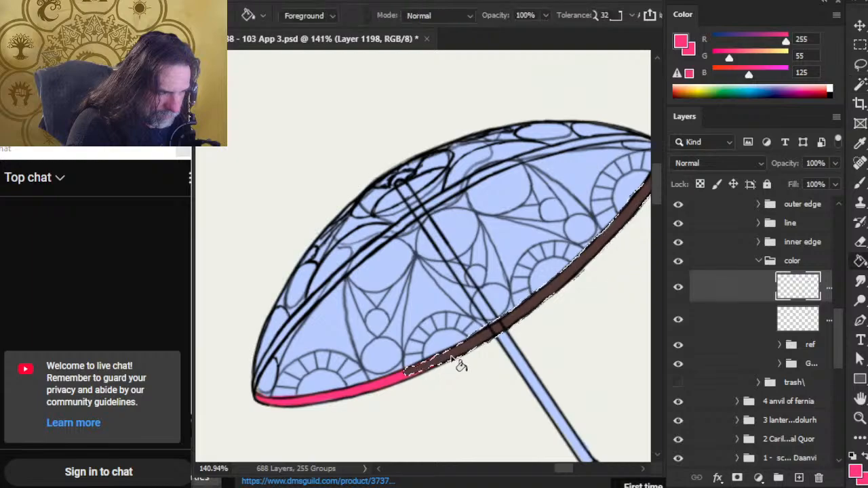
pyautogui.click(463, 355)
pyautogui.press('l')
# - Clean up the edges of the pink lower rim by alternating the size 4 brush and the size 8 eraser
pyautogui.press('b')
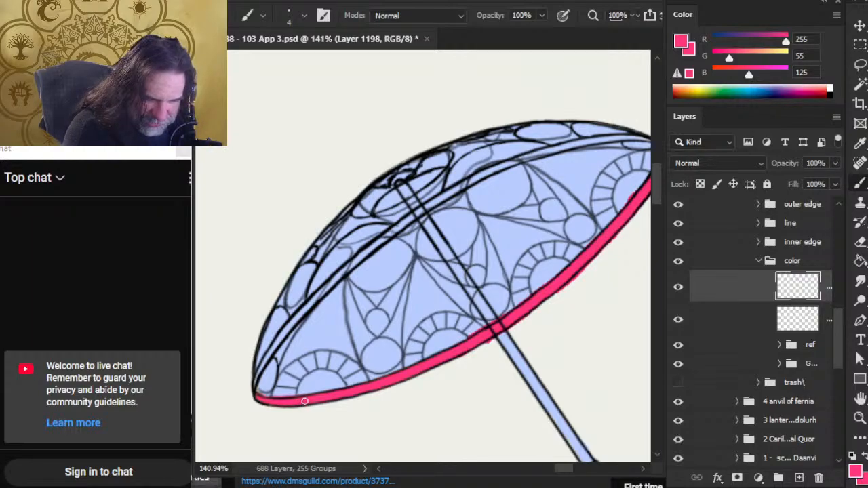
pyautogui.press('e')
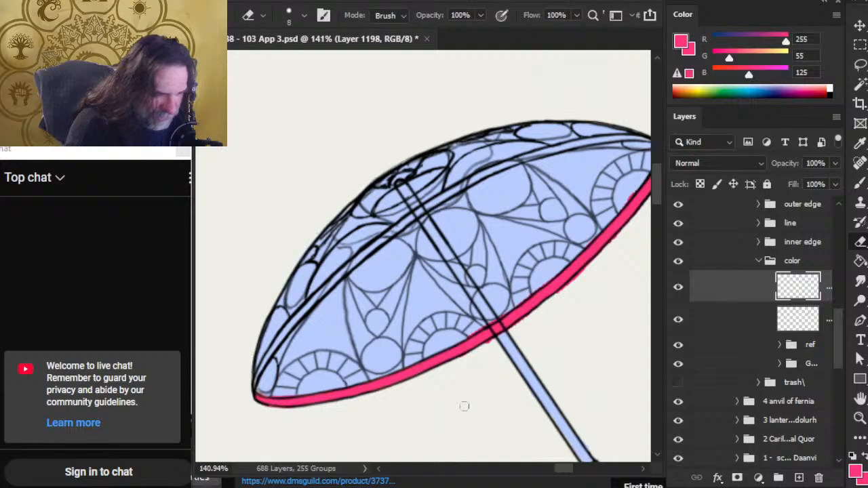
pyautogui.moveTo(567, 295); pyautogui.dragTo(450, 372)
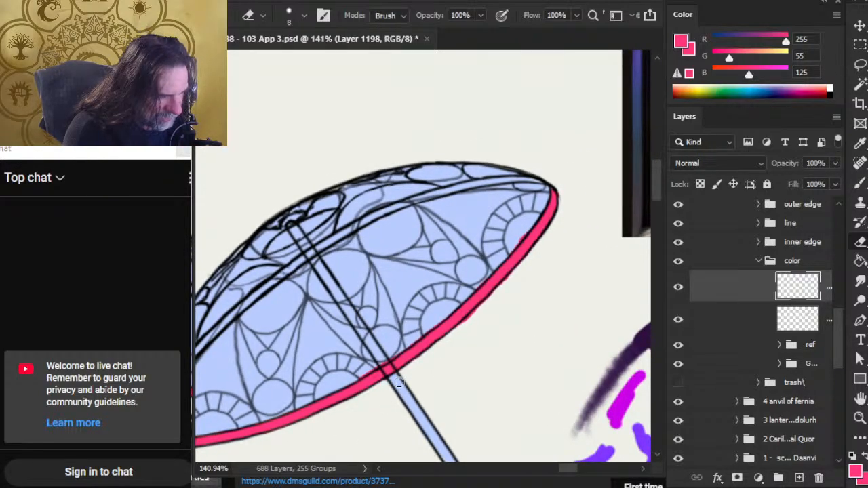
pyautogui.press('b')
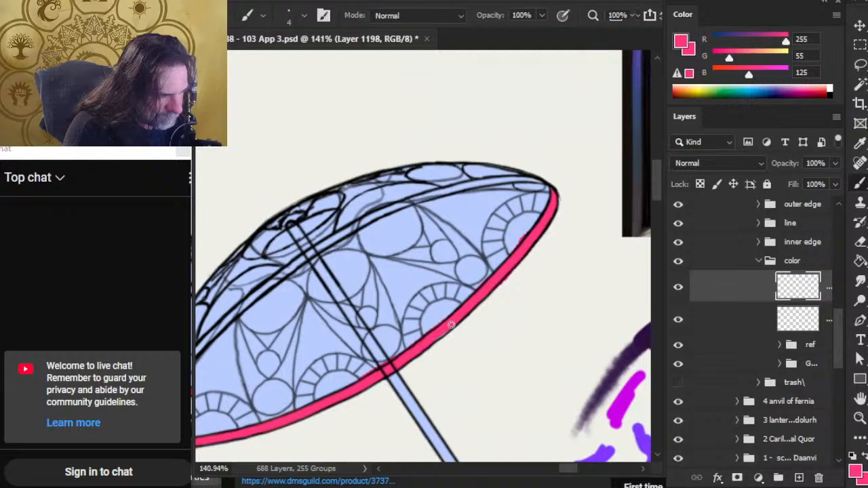
pyautogui.press('e')
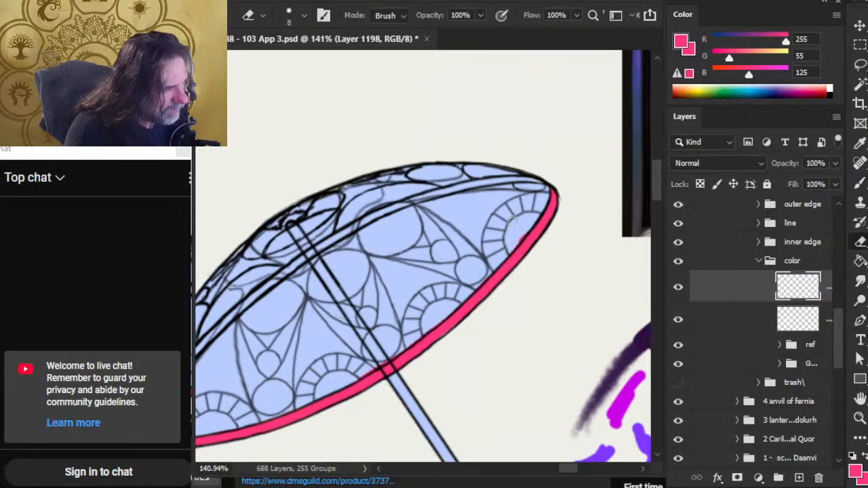
pyautogui.press('b')
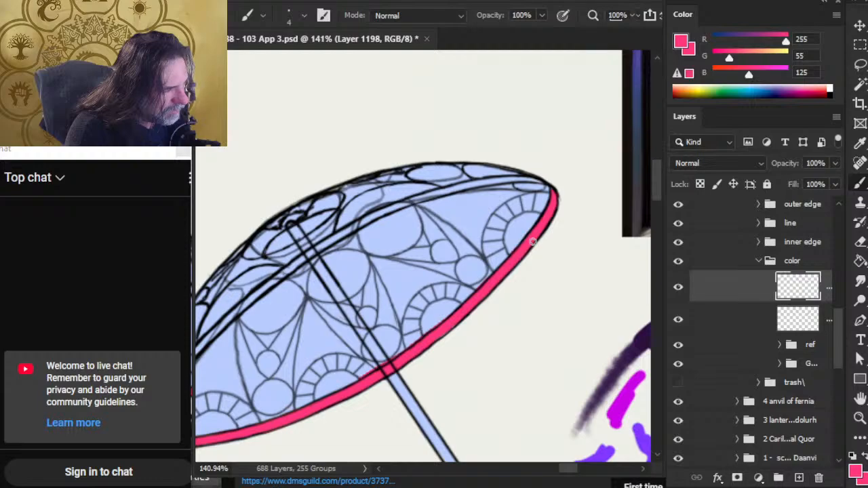
# - Paint the band along the canopy's inner front edge pink from the near tip to the shaft, and erase the overspill
pyautogui.moveTo(358, 367)
pyautogui.mouseDown()
pyautogui.moveTo(529, 247)
pyautogui.moveTo(522, 251)
pyautogui.mouseUp()
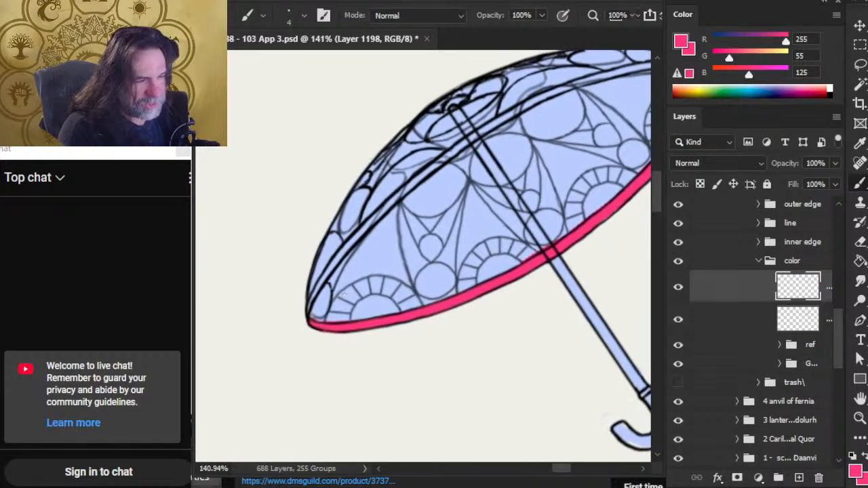
pyautogui.moveTo(312, 297)
pyautogui.mouseDown()
pyautogui.moveTo(416, 177)
pyautogui.moveTo(473, 138)
pyautogui.mouseUp()
pyautogui.press('e')
pyautogui.press('b')
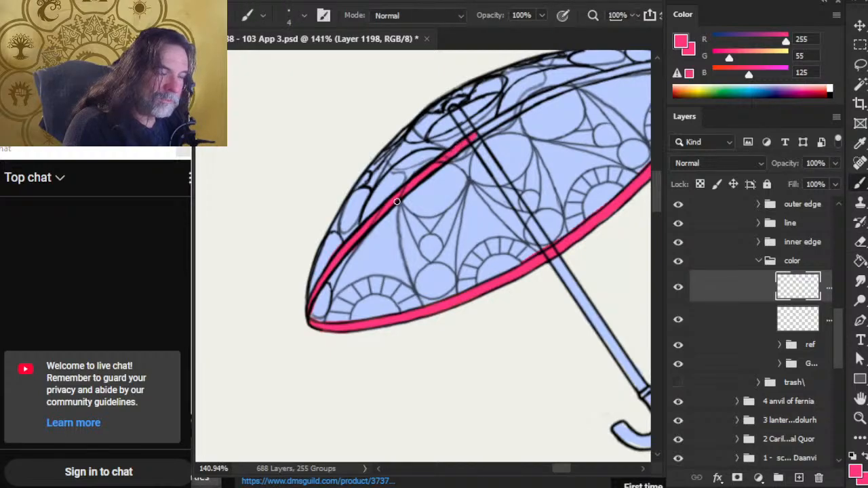
# - Continue the pink band along the canopy's inner front edge from the shaft to the far tip
pyautogui.moveTo(468, 200); pyautogui.dragTo(402, 279)
pyautogui.keyDown('shift'); pyautogui.click(433, 200); pyautogui.keyUp('shift')
pyautogui.moveTo(433, 200); pyautogui.dragTo(509, 163)
pyautogui.moveTo(495, 201); pyautogui.dragTo(399, 255)
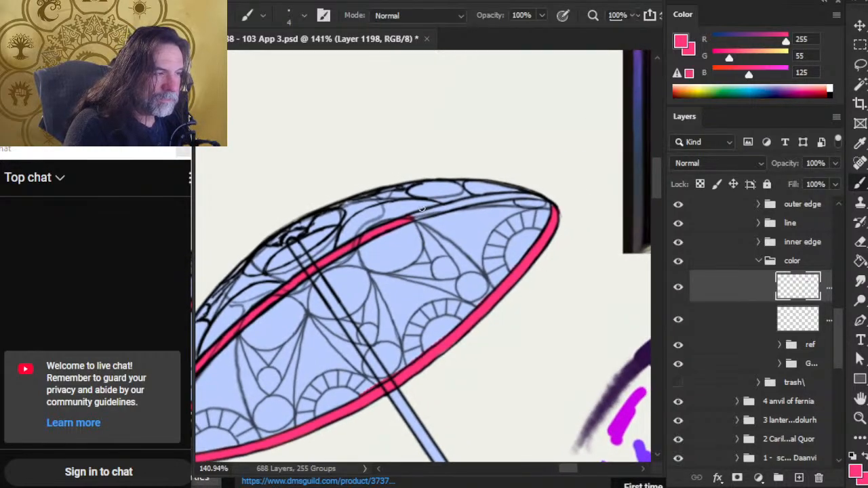
pyautogui.moveTo(428, 206); pyautogui.dragTo(527, 195)
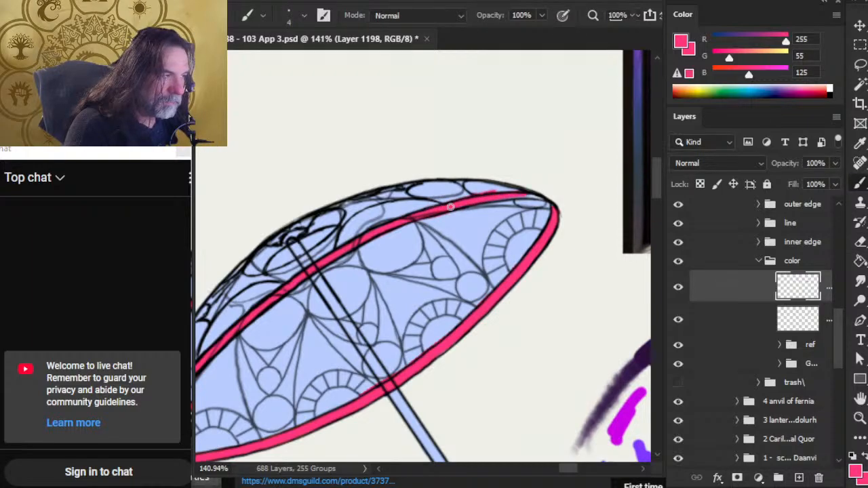
# - Erase the pink overspill above the canopy's inner front edge near the far tip, and tidy the band with the size 4 brush and size 8 eraser
pyautogui.press('e')
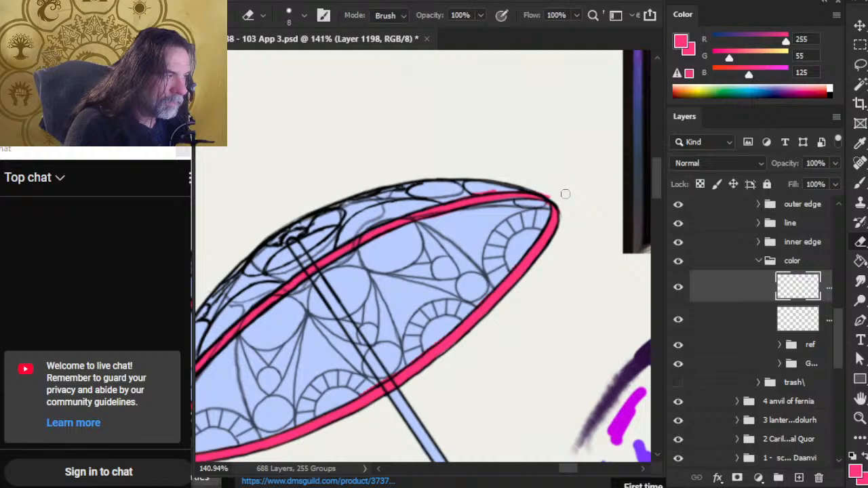
pyautogui.moveTo(472, 192); pyautogui.dragTo(499, 189)
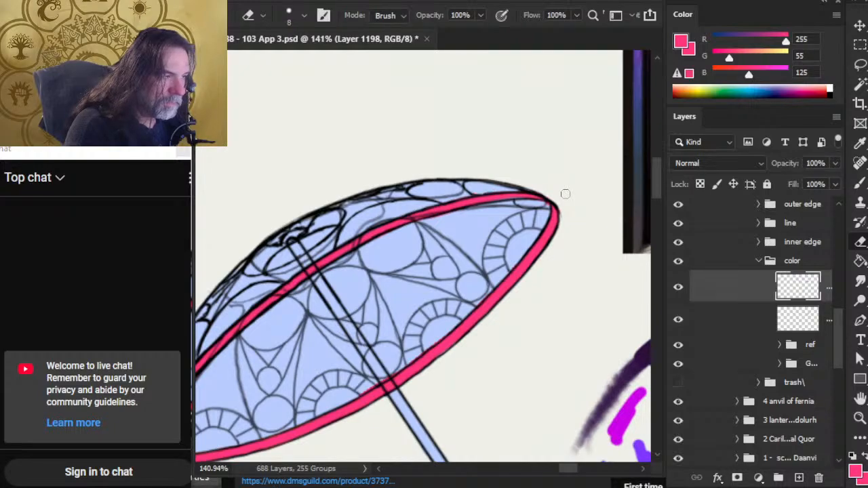
pyautogui.press('b')
pyautogui.press('e')
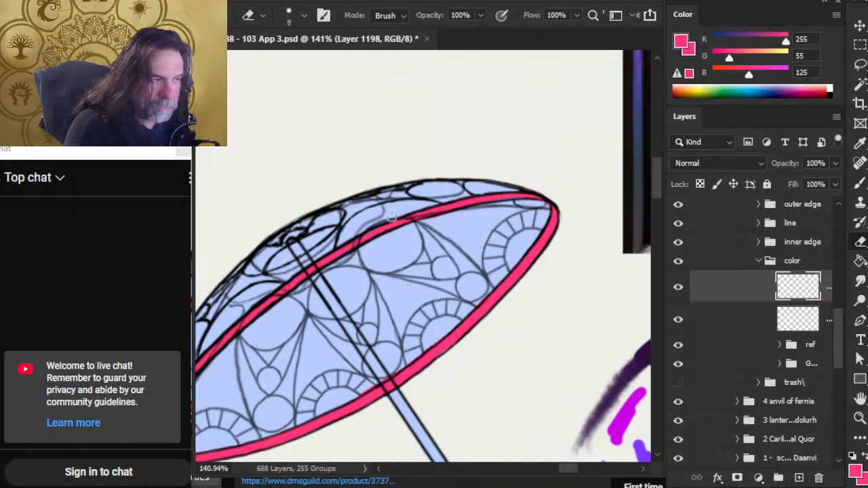
pyautogui.press('b')
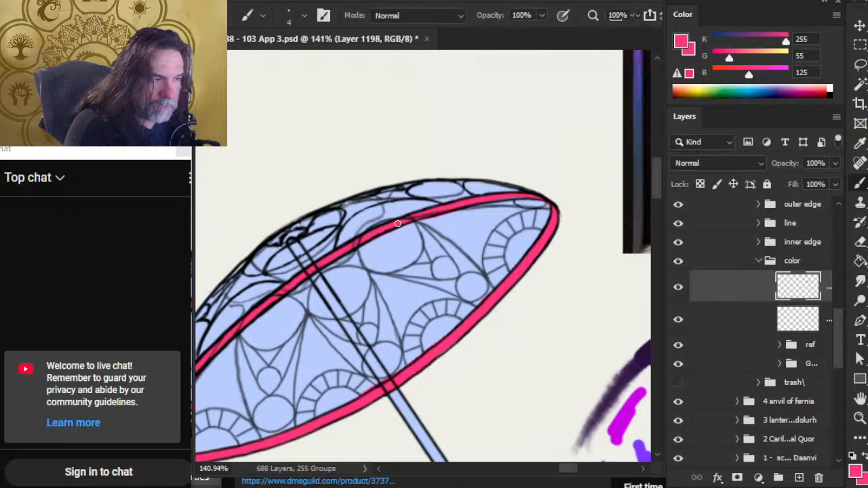
pyautogui.press('e')
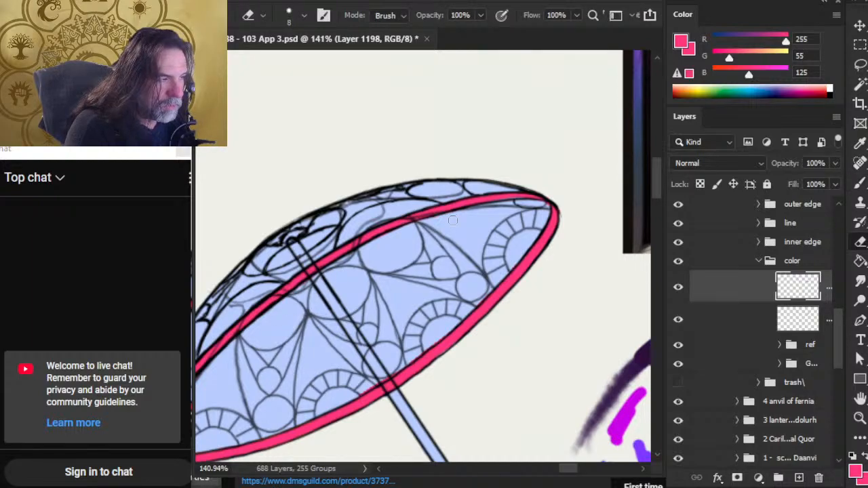
# - Fill the pink where the inner band meets the rim at the far tip, and erase what crosses the outline
pyautogui.press('b')
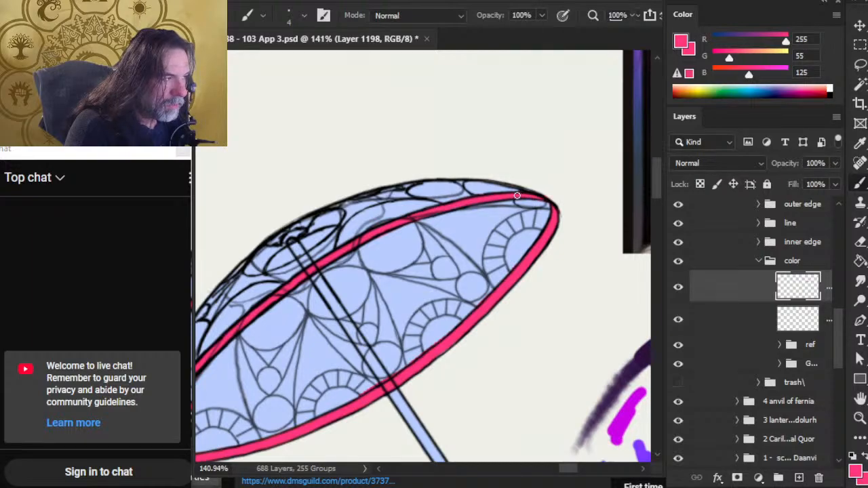
pyautogui.press('e')
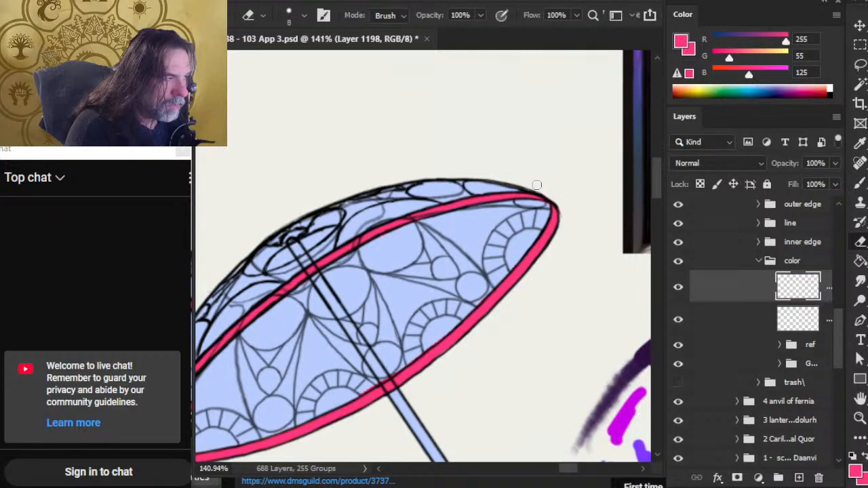
pyautogui.press('b')
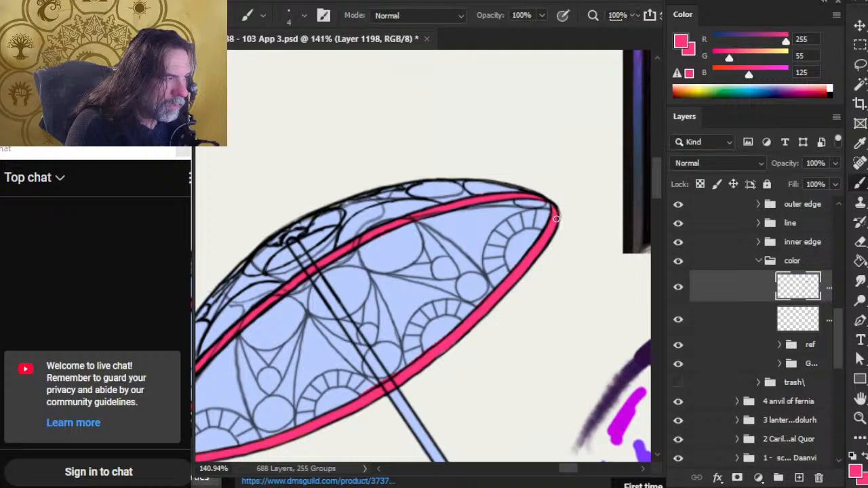
pyautogui.press('e')
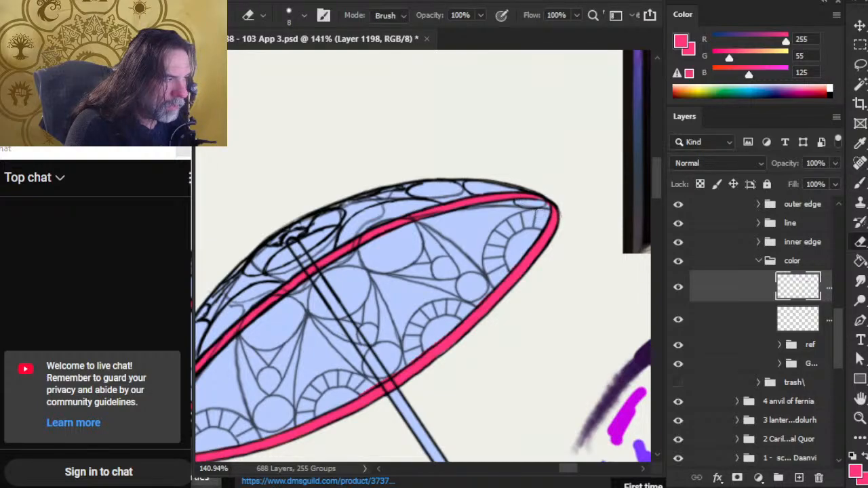
pyautogui.press('b')
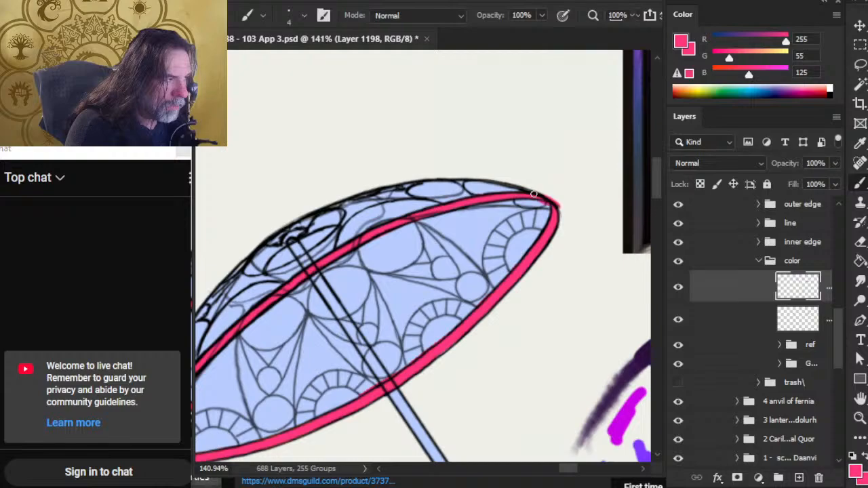
pyautogui.press('e')
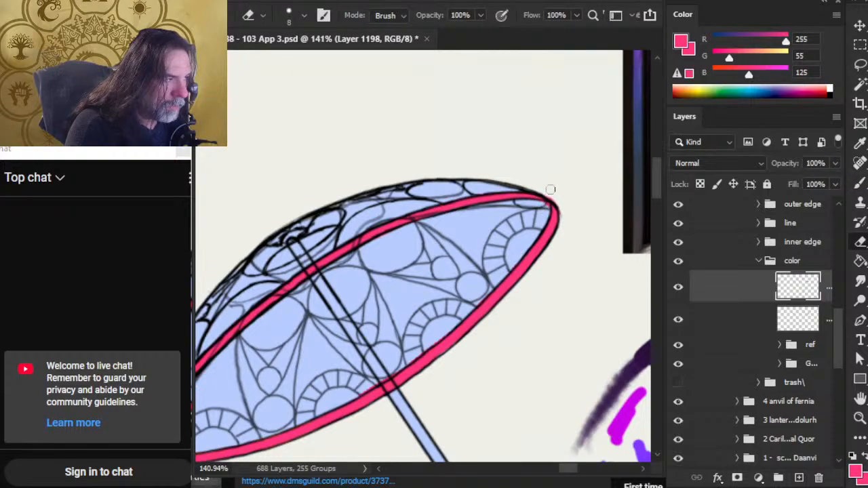
# - Select the color group and sample the purple (127, 55, 255) from the crown of the lower parasol color reference
pyautogui.moveTo(452, 307); pyautogui.dragTo(528, 232)
pyautogui.press('z')
pyautogui.moveTo(511, 320); pyautogui.dragTo(474, 336)
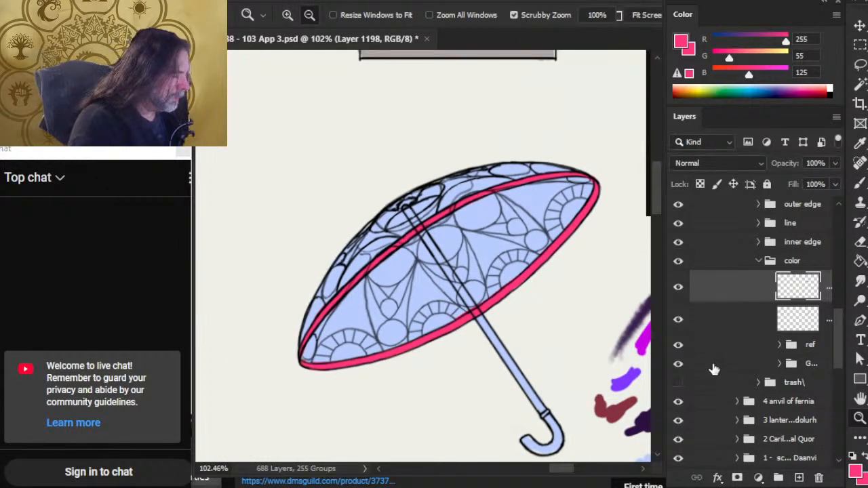
pyautogui.moveTo(560, 355); pyautogui.dragTo(468, 302)
pyautogui.click(677, 382)
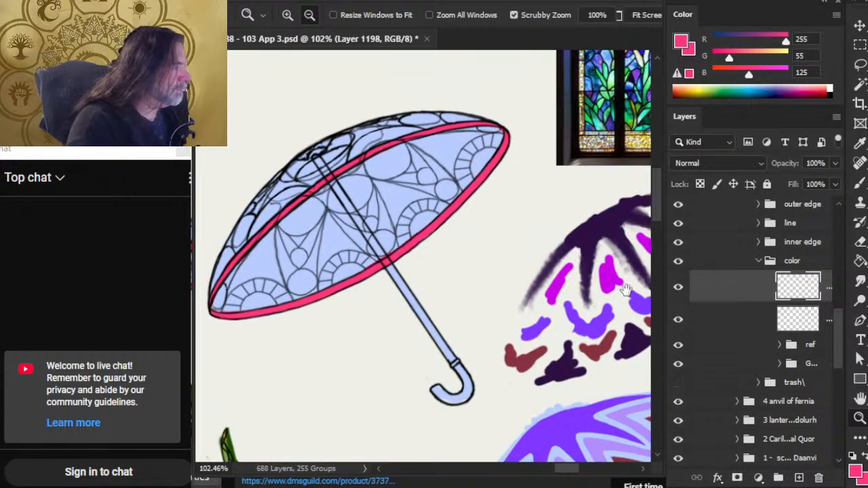
pyautogui.click(741, 263)
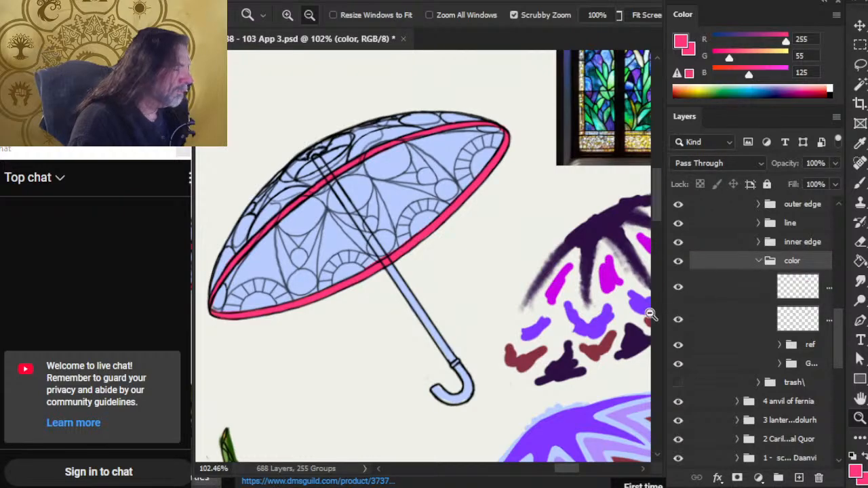
pyautogui.moveTo(581, 369); pyautogui.dragTo(425, 268)
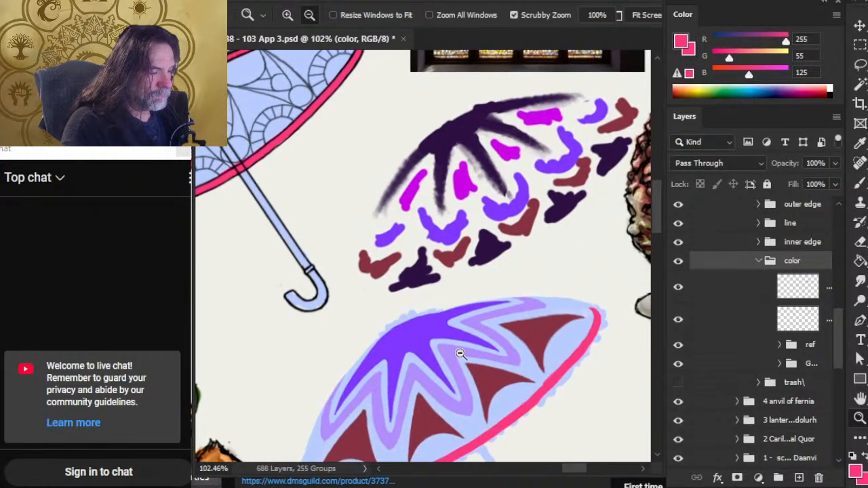
pyautogui.keyDown('alt'); pyautogui.click(411, 334); pyautogui.keyUp('alt')
# - Check the canopy's linework by toggling the outer edge group off and on, and hide the inner edge group
pyautogui.moveTo(317, 209); pyautogui.dragTo(607, 331)
pyautogui.moveTo(445, 219); pyautogui.dragTo(473, 223)
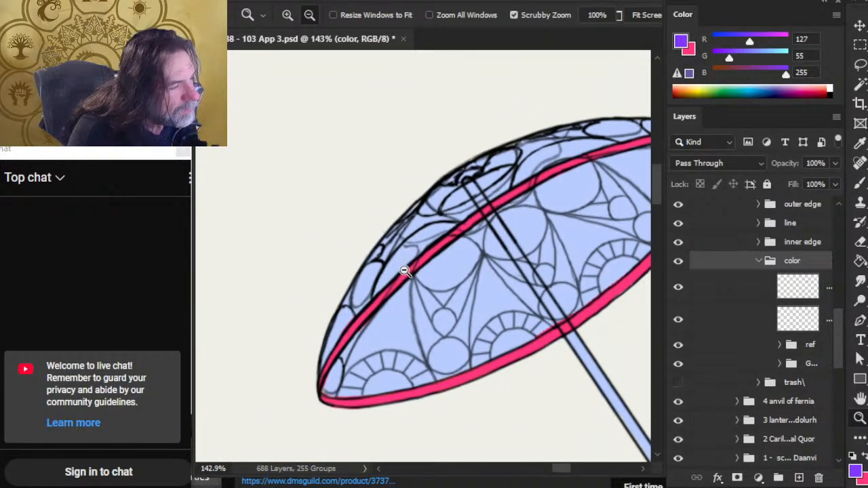
pyautogui.moveTo(467, 211); pyautogui.dragTo(434, 232)
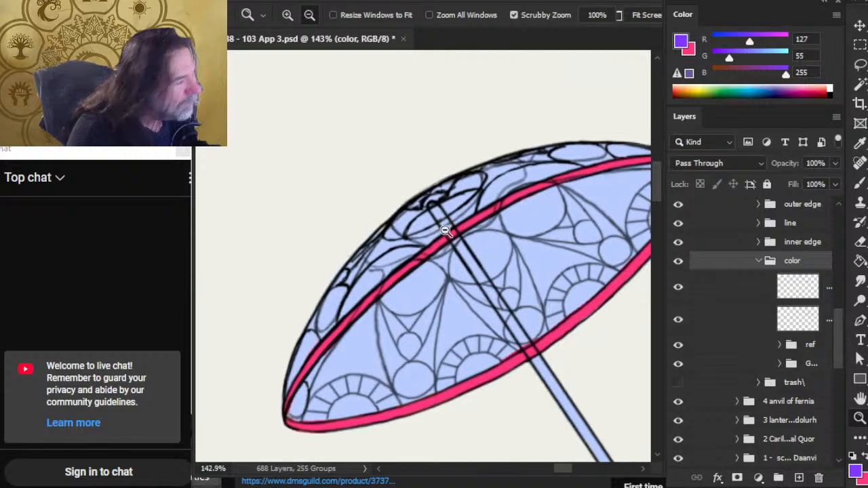
pyautogui.click(677, 204)
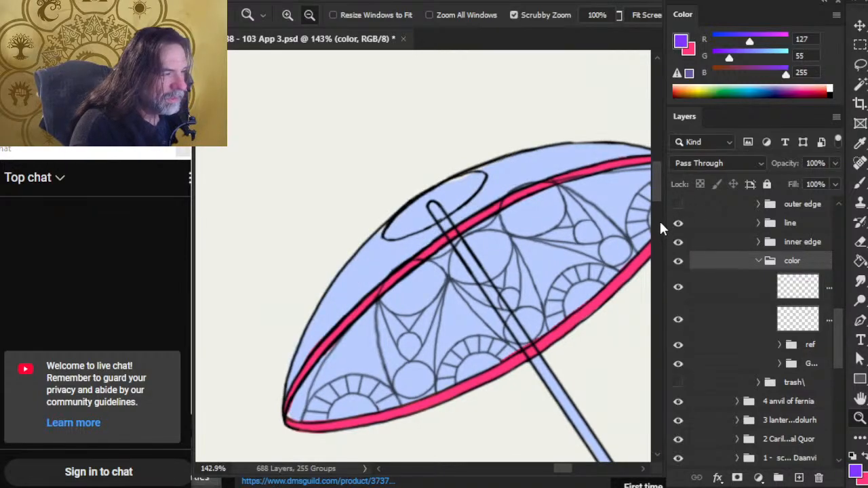
pyautogui.click(678, 205)
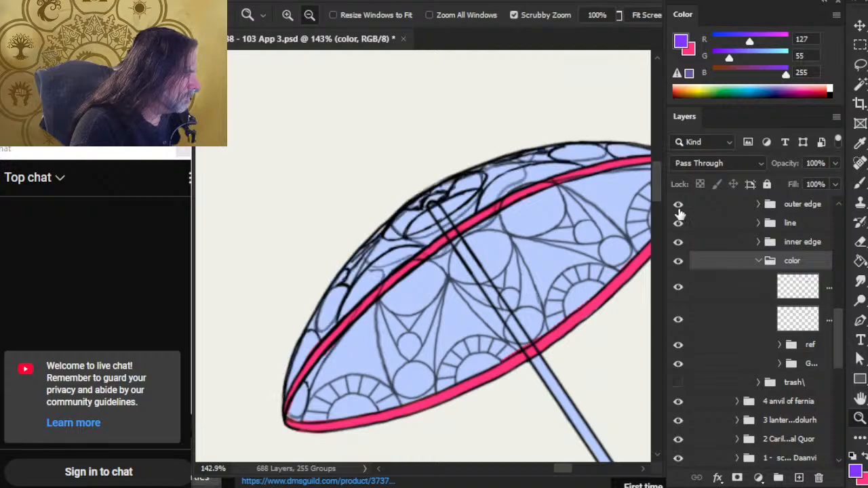
pyautogui.click(679, 243)
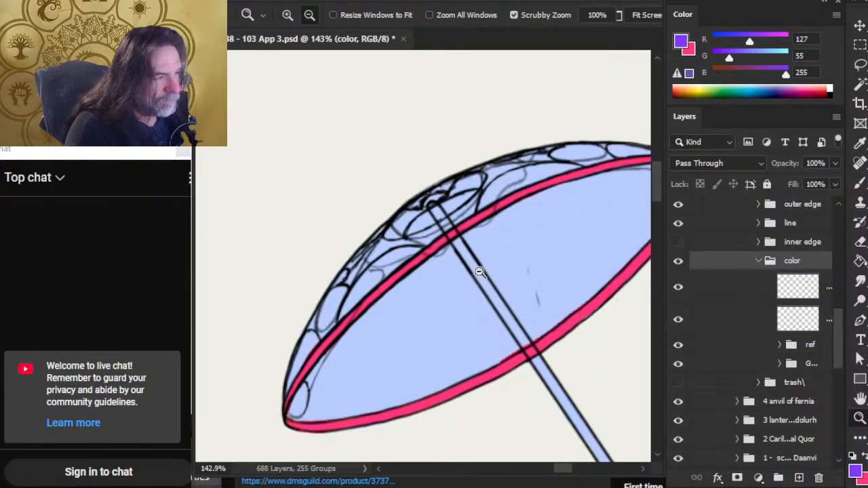
# - Expand the outer edge group and hide its three uppermost layers
pyautogui.click(758, 224)
pyautogui.click(758, 224)
pyautogui.click(743, 206)
pyautogui.click(758, 205)
pyautogui.moveTo(678, 231); pyautogui.dragTo(680, 276)
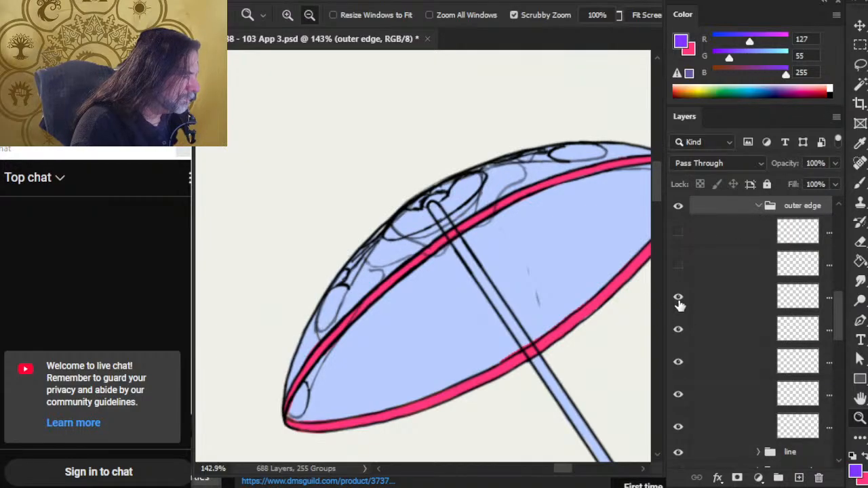
pyautogui.click(678, 298)
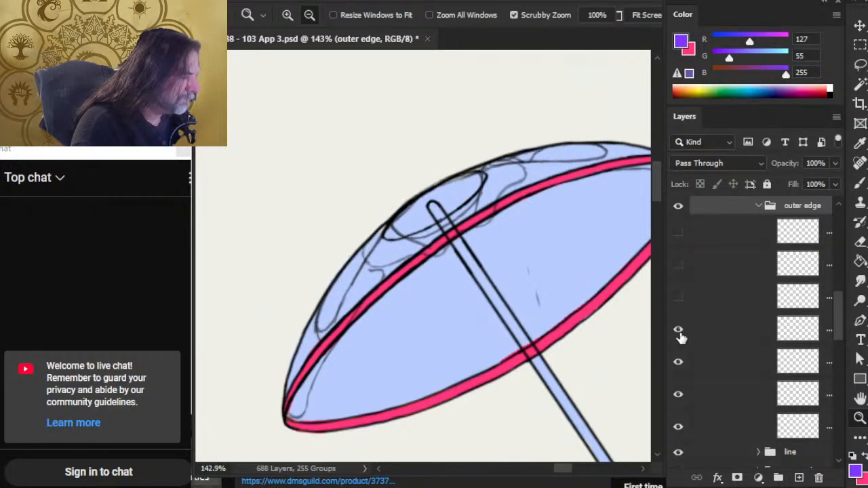
# - Select the fourth layer in the outer edge group, Layer 1192, and set its opacity to 100%
pyautogui.click(709, 333)
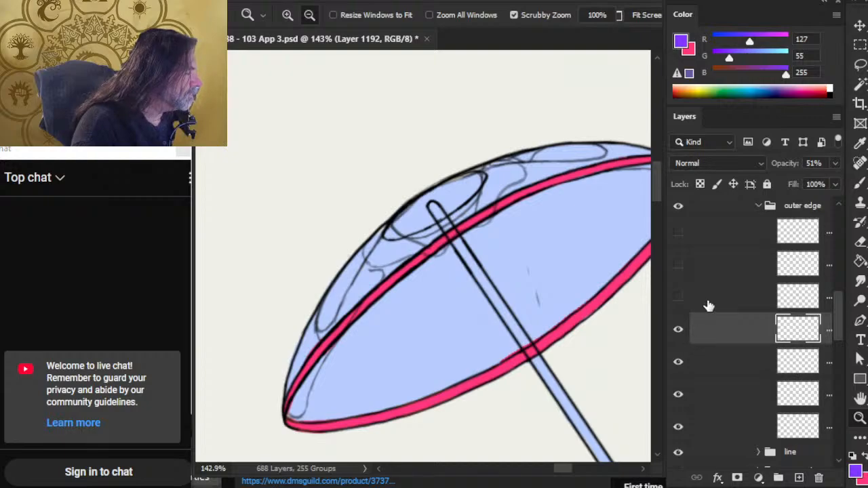
pyautogui.click(709, 302)
pyautogui.click(721, 265)
pyautogui.click(727, 243)
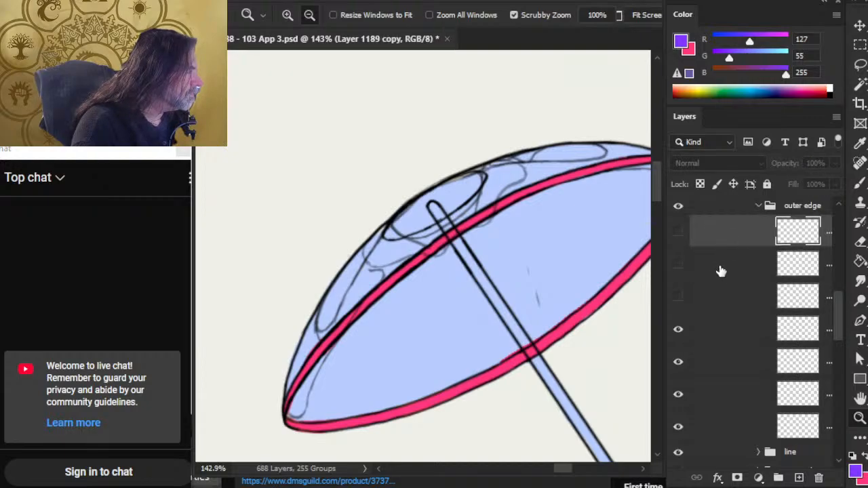
pyautogui.click(708, 326)
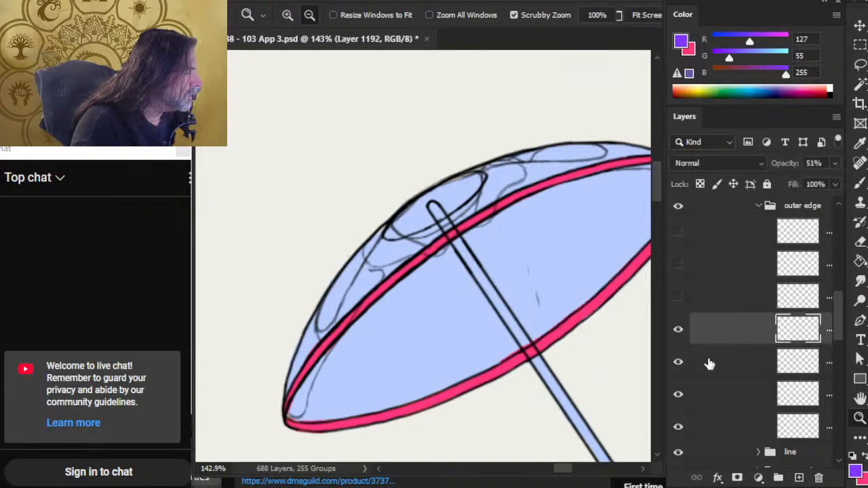
pyautogui.click(835, 166)
pyautogui.moveTo(797, 181); pyautogui.dragTo(856, 182)
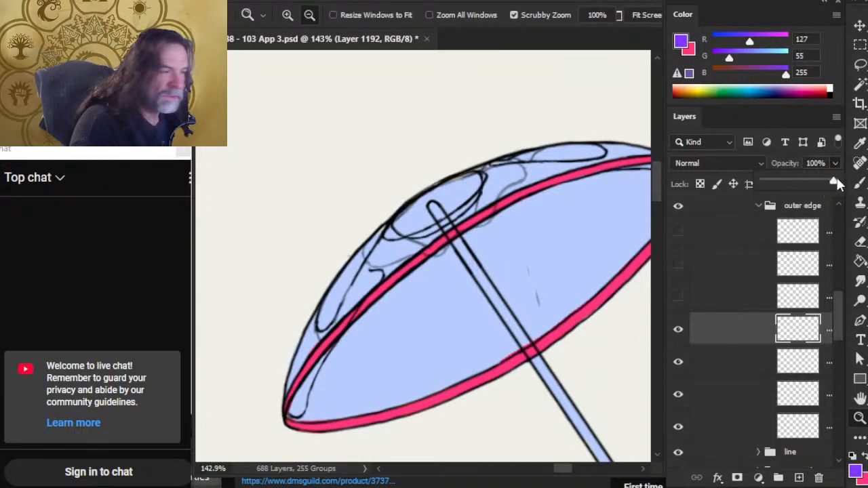
pyautogui.moveTo(818, 185)
pyautogui.mouseDown()
pyautogui.moveTo(797, 185)
pyautogui.moveTo(841, 186)
pyautogui.mouseUp()
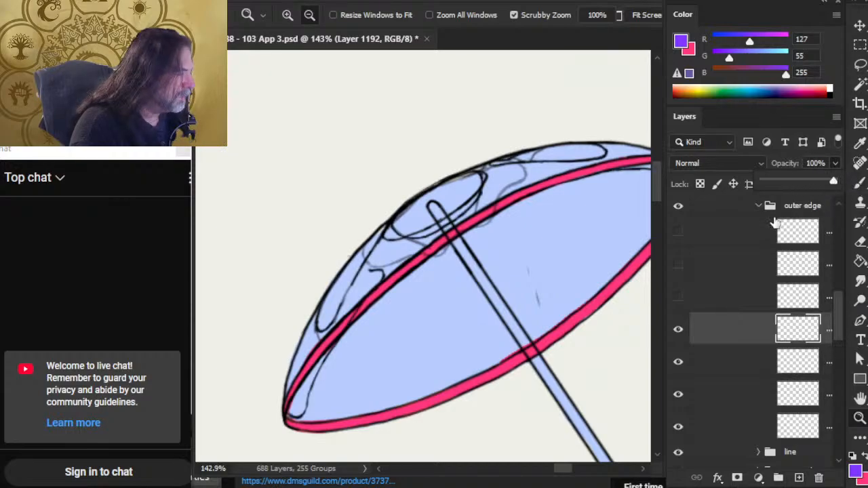
# - Hide Layer 1192 and set the opacity of the layer below it, Layer 1190, to 100%
pyautogui.click(678, 329)
pyautogui.click(711, 360)
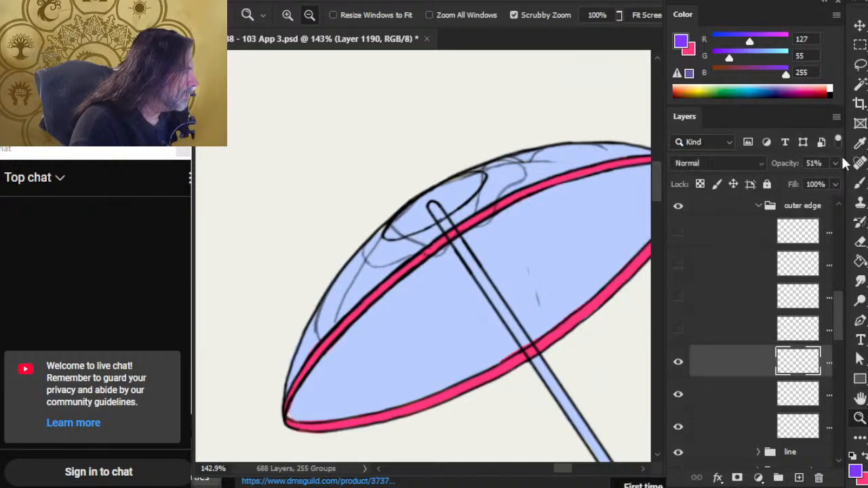
pyautogui.click(834, 163)
pyautogui.moveTo(806, 186); pyautogui.dragTo(834, 181)
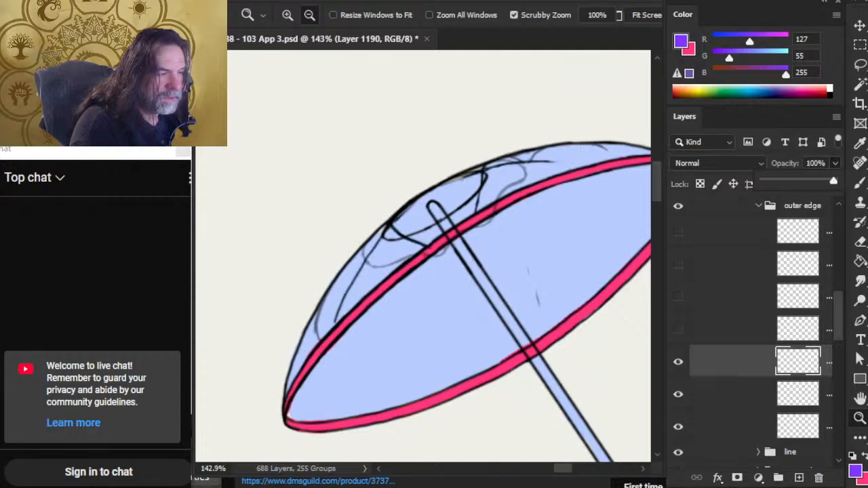
# - Hide Layer 1190 and set the opacity of the layer below it, Layer 1191, to 100%
pyautogui.click(678, 362)
pyautogui.click(705, 395)
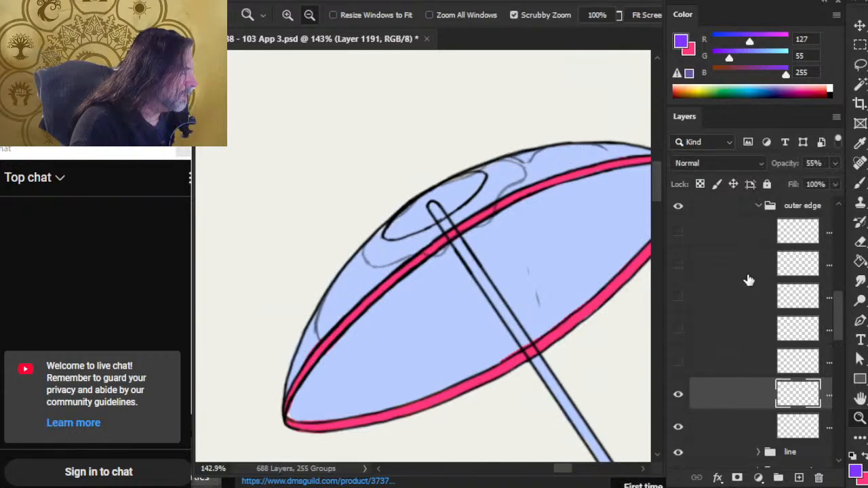
pyautogui.click(837, 164)
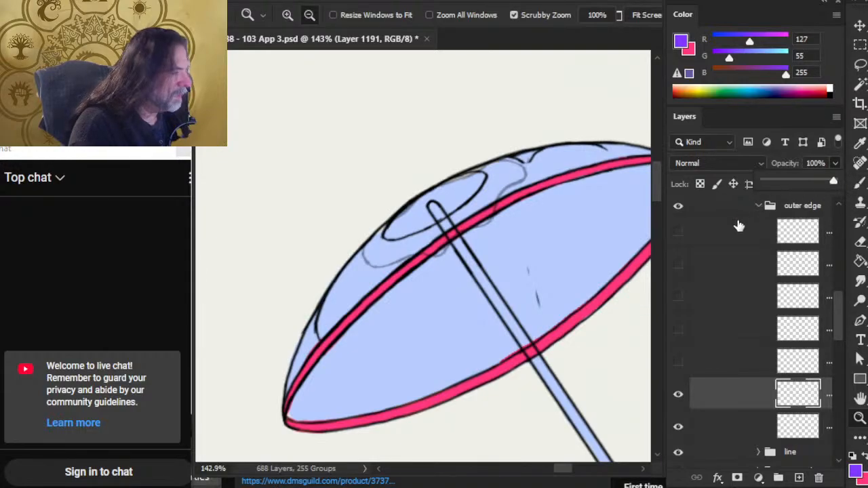
# - Toggle Layer 1191 to check which lines it holds, and erase its stray marks on the canopy's underside
pyautogui.click(675, 395)
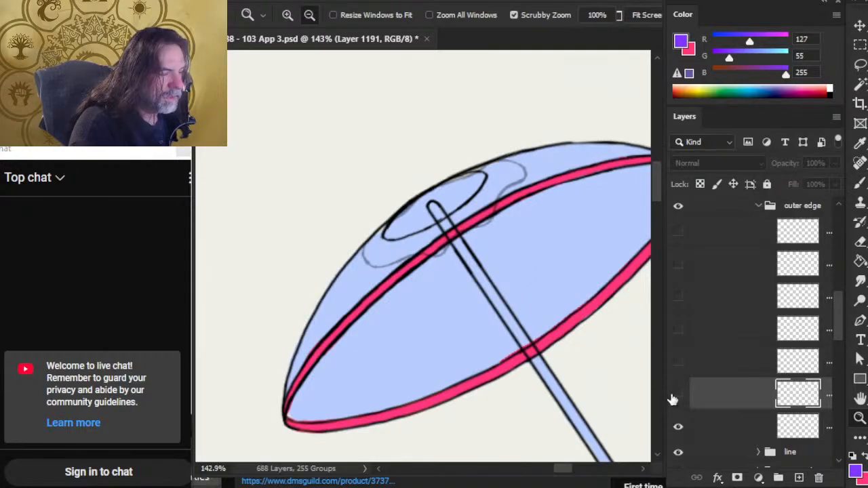
pyautogui.click(677, 396)
pyautogui.press('e')
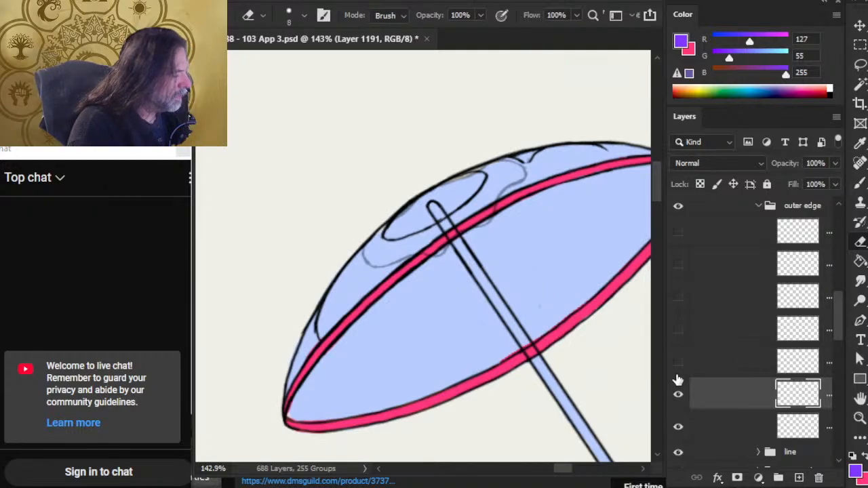
# - Hide Layer 1191 and set the opacity of the lowest outer edge layer, Layer 1188, to 100%
pyautogui.click(676, 396)
pyautogui.click(678, 430)
pyautogui.click(707, 428)
pyautogui.click(834, 163)
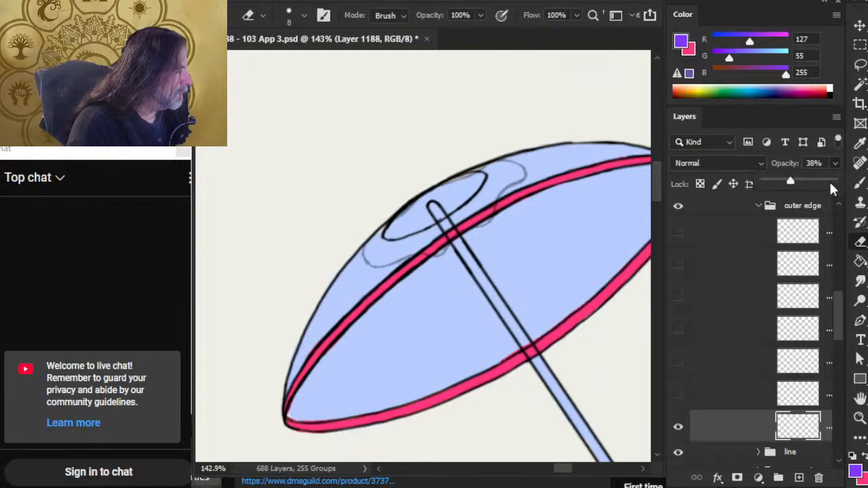
pyautogui.moveTo(810, 187); pyautogui.dragTo(841, 183)
pyautogui.click(752, 426)
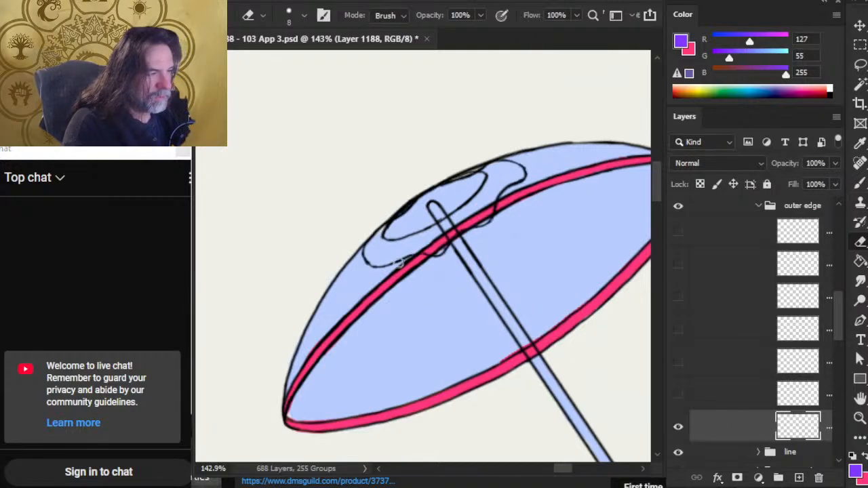
# - Try painting purple into the lower lobe of the canopy's crown shape on Layer 1188
pyautogui.press('b')
pyautogui.moveTo(377, 244); pyautogui.dragTo(375, 248)
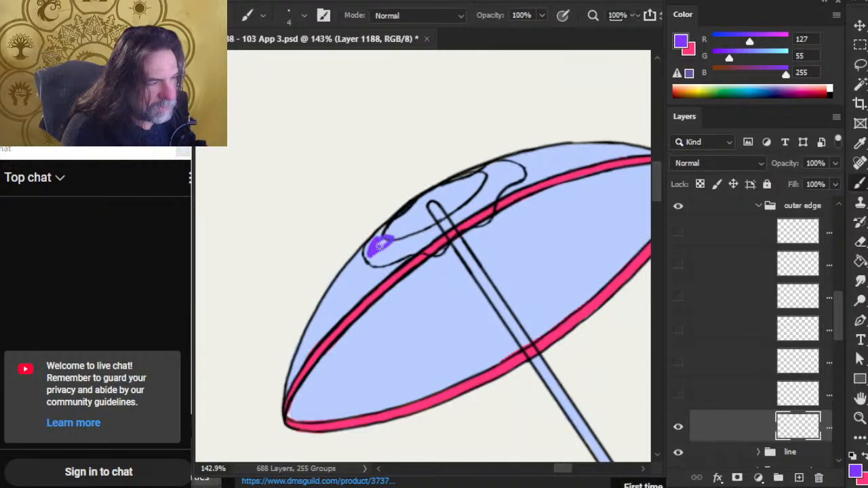
# - In the line group, hide the layer with the crown's inner contour and move the canopy outline layer beneath it
pyautogui.scroll(-4, 835, 302)
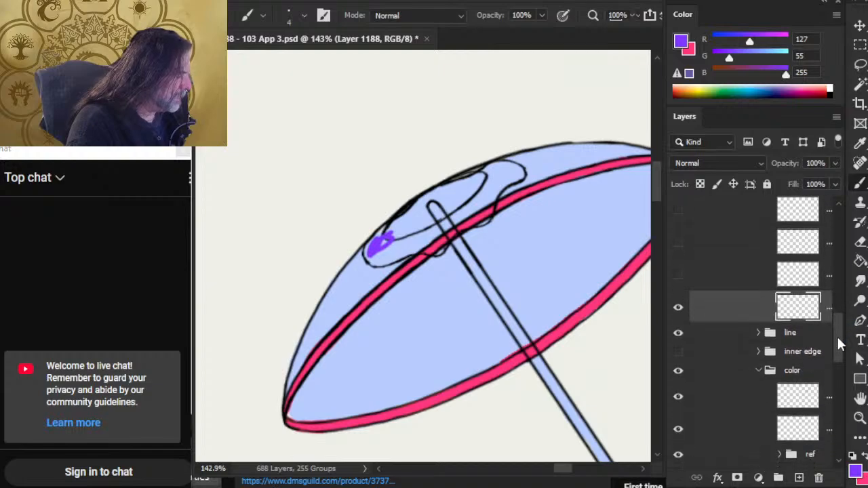
pyautogui.click(765, 323)
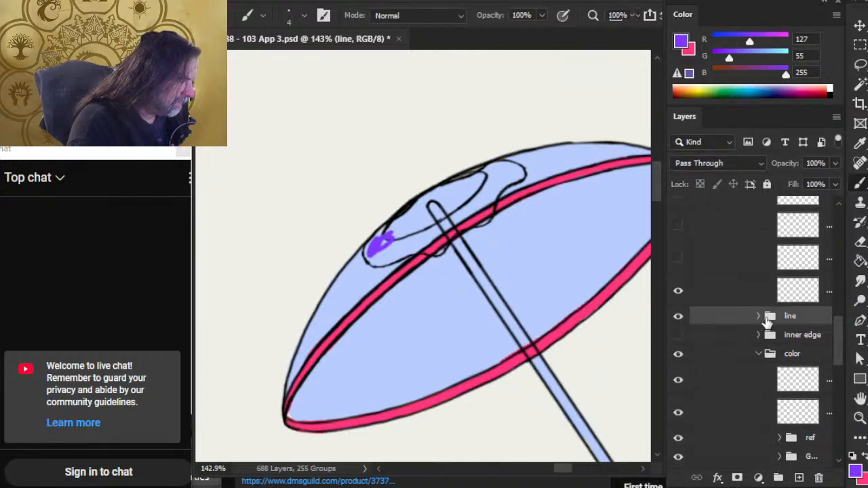
pyautogui.click(757, 316)
pyautogui.click(678, 343)
pyautogui.click(678, 343)
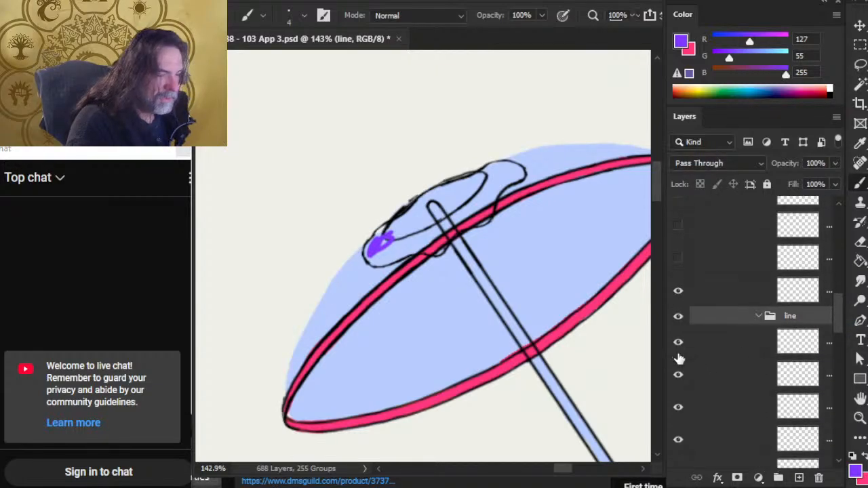
pyautogui.click(678, 374)
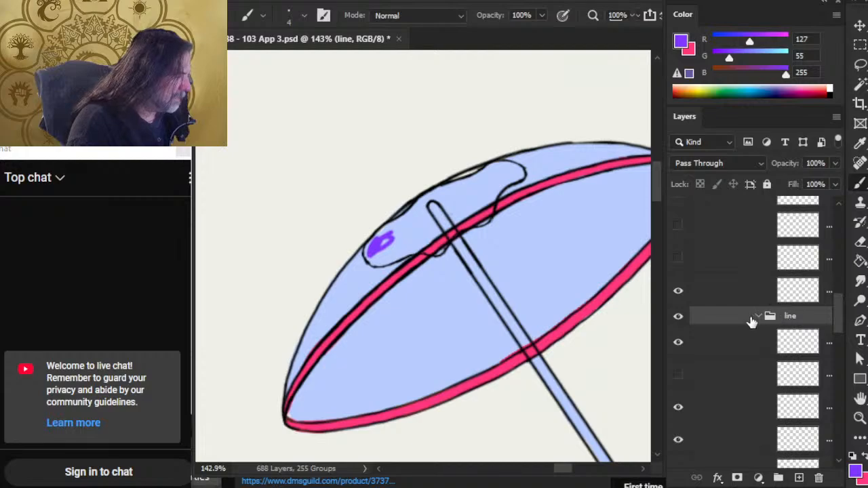
pyautogui.moveTo(719, 352); pyautogui.dragTo(719, 387)
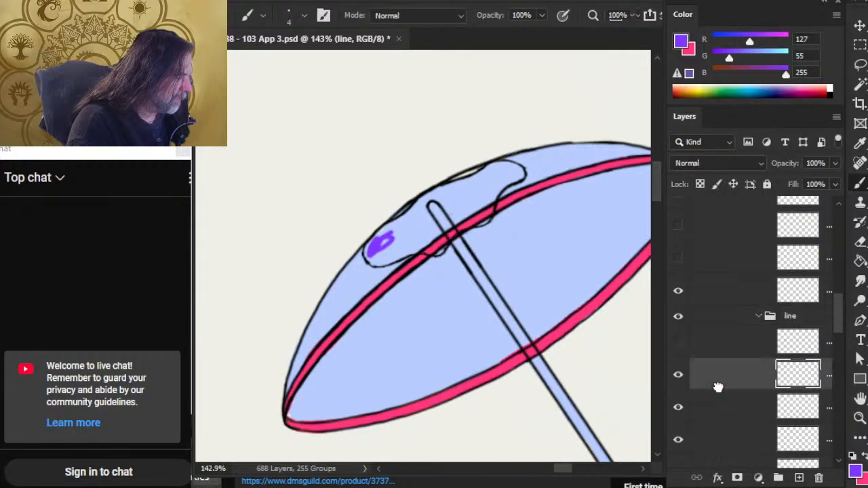
pyautogui.click(758, 316)
# - Toggle the lowest outer edge layer to check what it holds, and undo the purple paint on it
pyautogui.moveTo(838, 343)
pyautogui.mouseDown()
pyautogui.moveTo(840, 303)
pyautogui.moveTo(834, 332)
pyautogui.mouseUp()
pyautogui.click(679, 377)
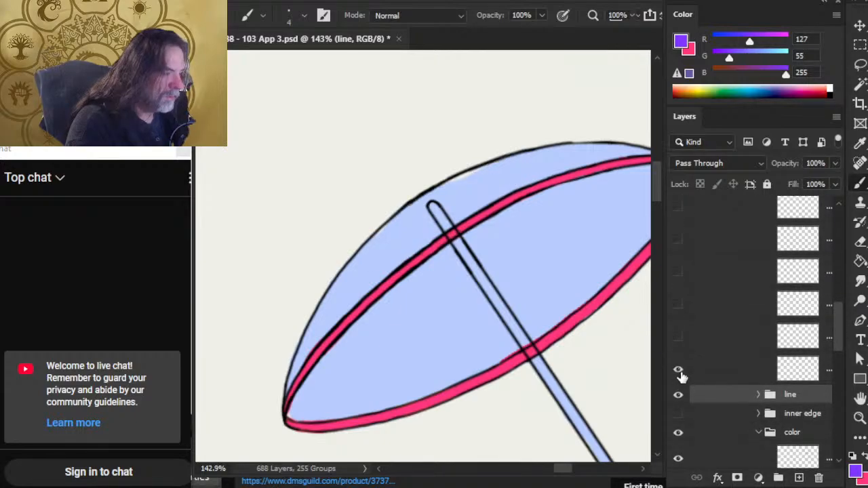
pyautogui.click(679, 373)
pyautogui.hotkey('ctrl', 'z')
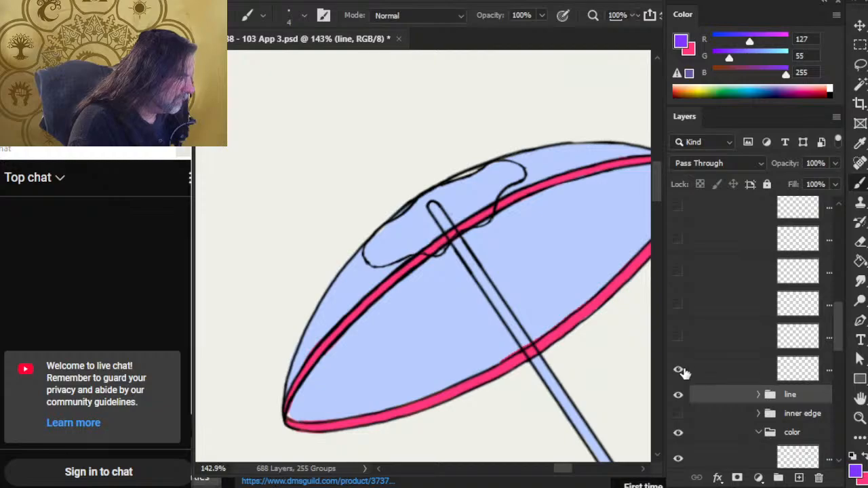
# - Toggle the outer edge layers above Layer 1188 one by one to examine which lines each holds
pyautogui.click(680, 342)
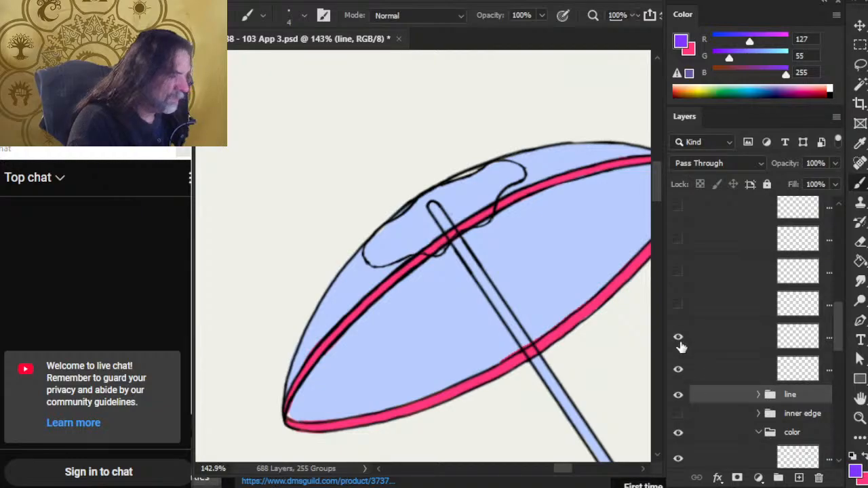
pyautogui.click(679, 343)
pyautogui.click(678, 305)
pyautogui.click(678, 302)
pyautogui.click(680, 273)
pyautogui.click(680, 273)
pyautogui.click(678, 304)
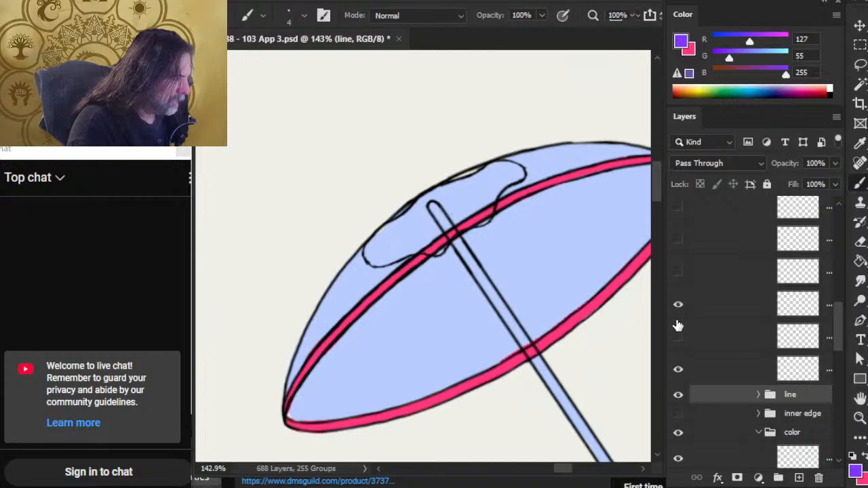
pyautogui.click(682, 340)
pyautogui.click(722, 342)
pyautogui.click(719, 308)
pyautogui.click(717, 284)
pyautogui.moveTo(678, 306); pyautogui.dragTo(678, 339)
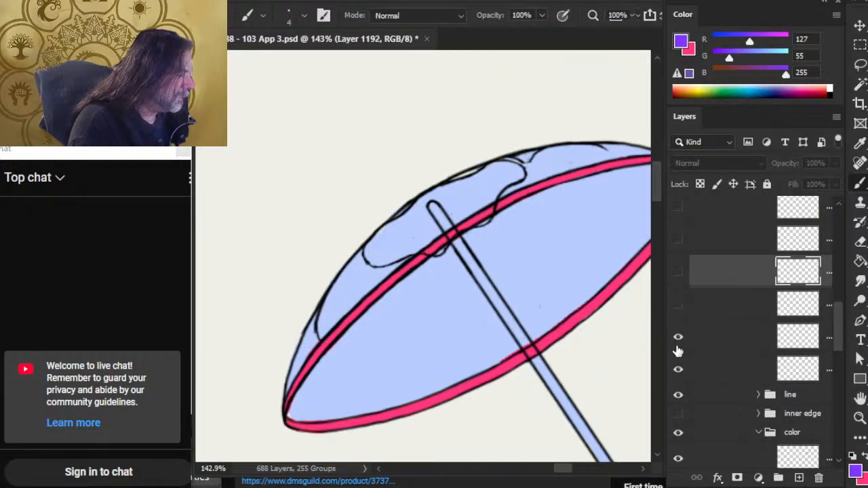
# - Toggle the pink edge and light blue color layers to identify them, and add a new layer above light blue Layer 1197
pyautogui.click(709, 372)
pyautogui.moveTo(840, 339); pyautogui.dragTo(838, 370)
pyautogui.click(680, 296)
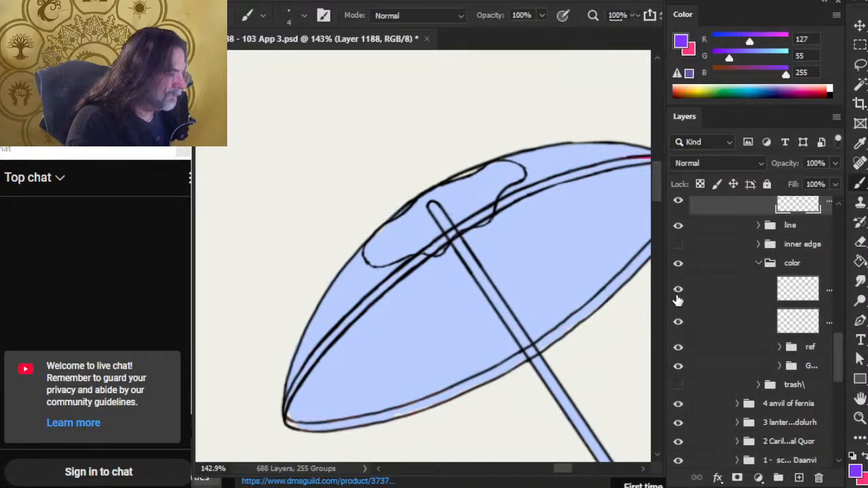
pyautogui.click(679, 296)
pyautogui.click(706, 334)
pyautogui.click(678, 326)
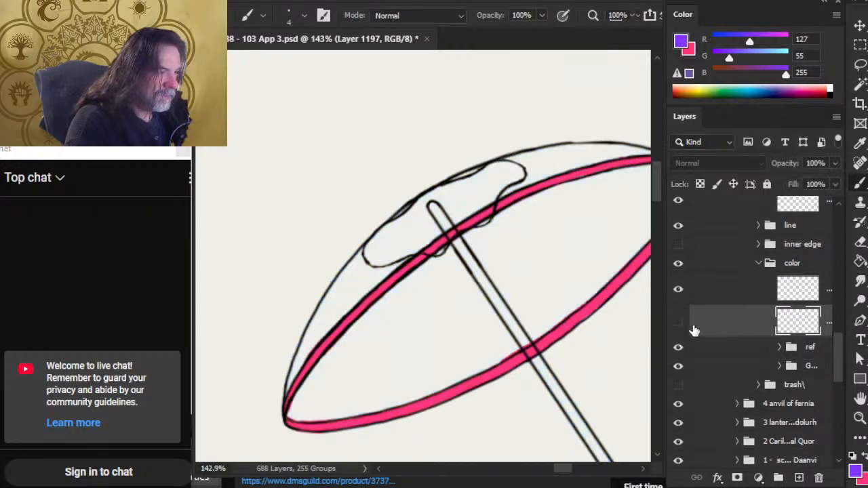
pyautogui.click(678, 325)
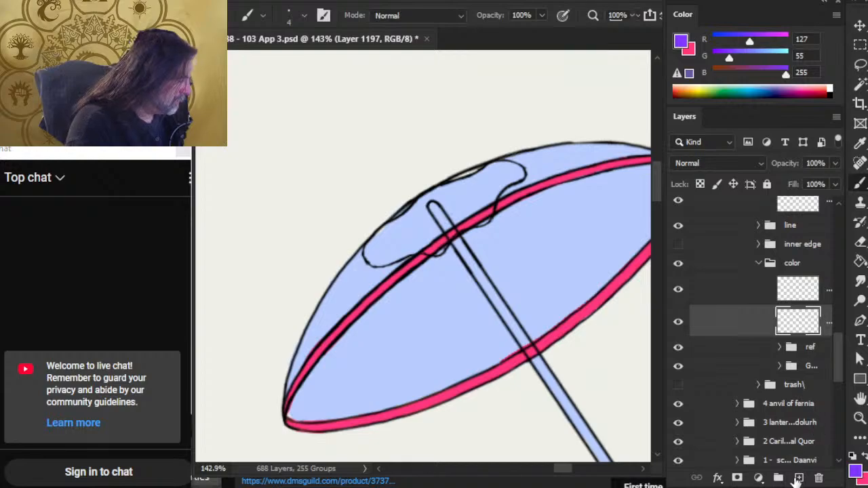
pyautogui.click(798, 478)
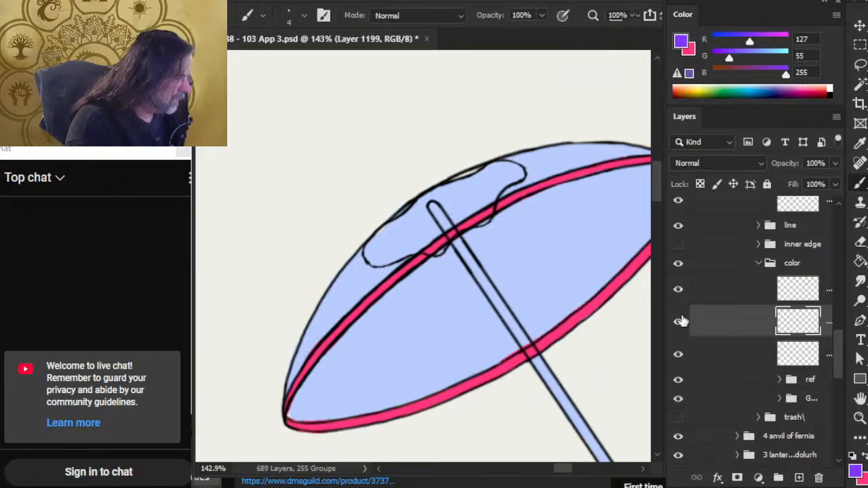
# - Paint purple inside the crown shape's lobes and lower edge on the new layer, with the pink edge layer hidden
pyautogui.moveTo(400, 236); pyautogui.dragTo(407, 234)
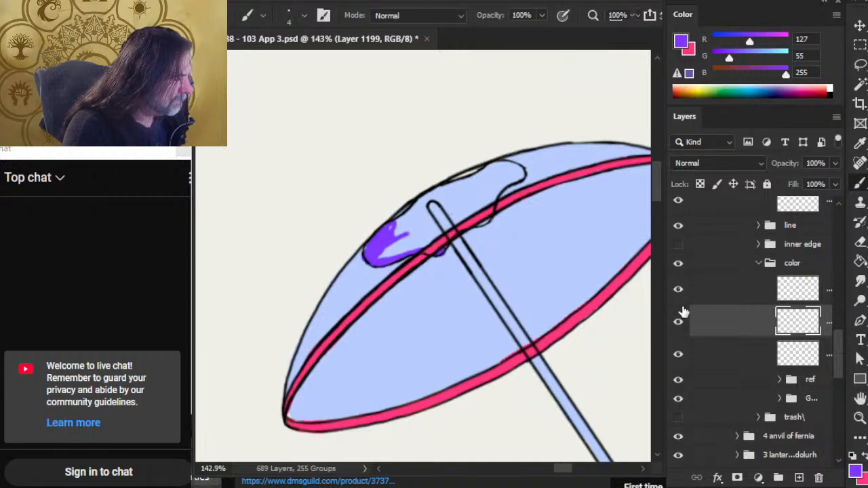
pyautogui.click(678, 289)
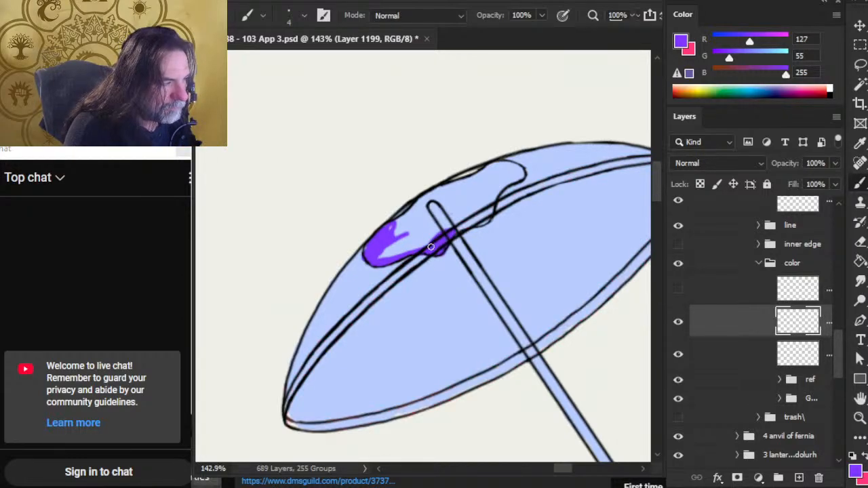
pyautogui.moveTo(487, 218)
pyautogui.mouseDown()
pyautogui.moveTo(496, 196)
pyautogui.moveTo(488, 193)
pyautogui.mouseUp()
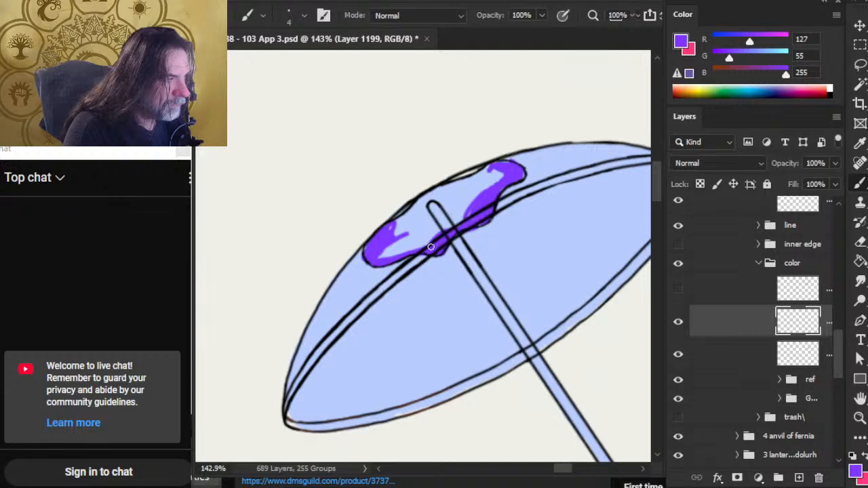
pyautogui.moveTo(476, 180); pyautogui.dragTo(500, 174)
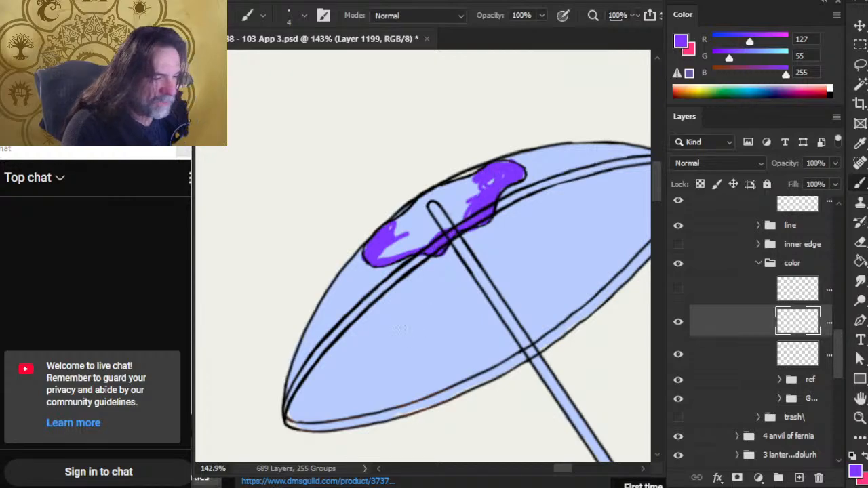
pyautogui.press('x')
pyautogui.moveTo(386, 327)
pyautogui.mouseDown()
pyautogui.moveTo(432, 290)
pyautogui.moveTo(391, 379)
pyautogui.mouseUp()
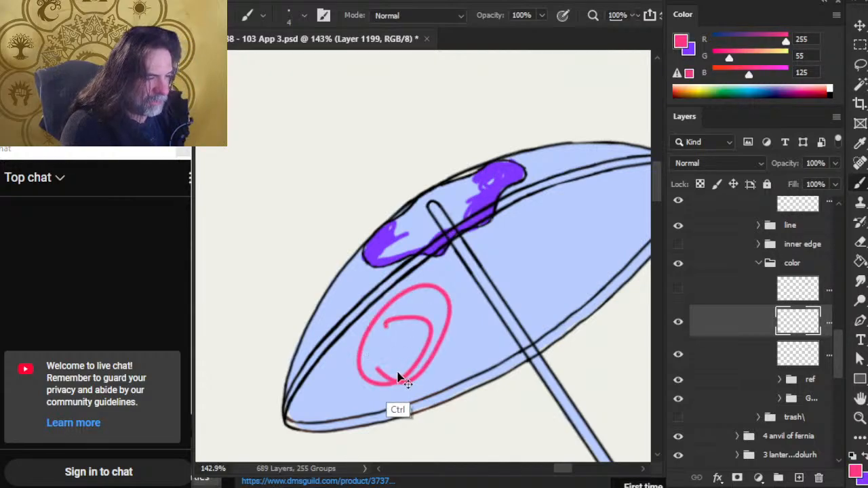
pyautogui.hotkey('ctrl', 'z')
# - Save and close the document, and reopen the recent file Page 88 - 103 App 3.psd
pyautogui.moveTo(383, 309); pyautogui.dragTo(639, 280)
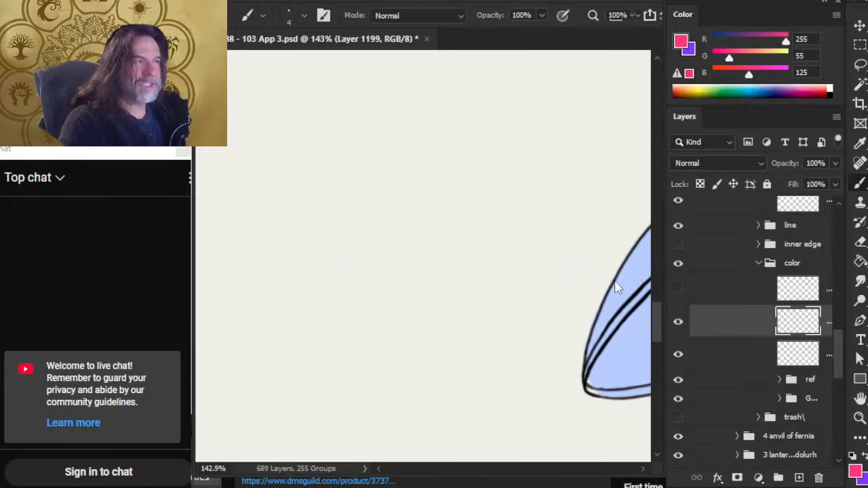
pyautogui.hotkey('ctrl', 's')
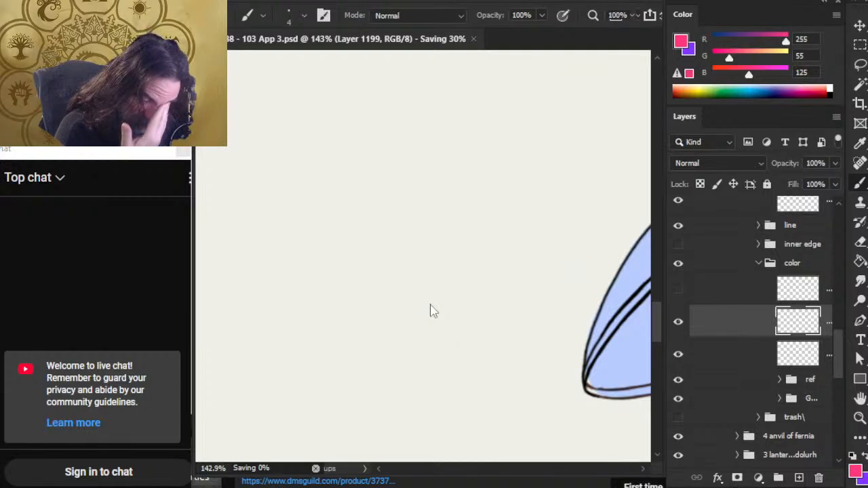
pyautogui.hotkey('alt', 'Tab')
pyautogui.hotkey('alt', 'Tab')
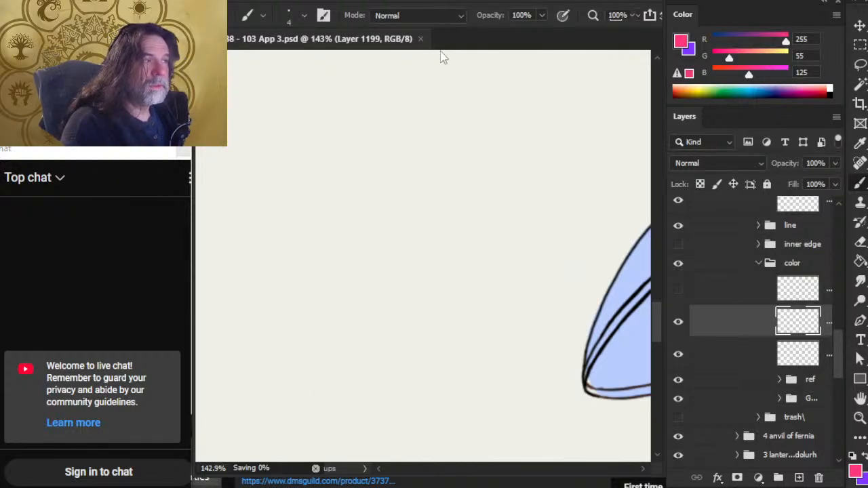
pyautogui.click(421, 38)
pyautogui.click(234, 4)
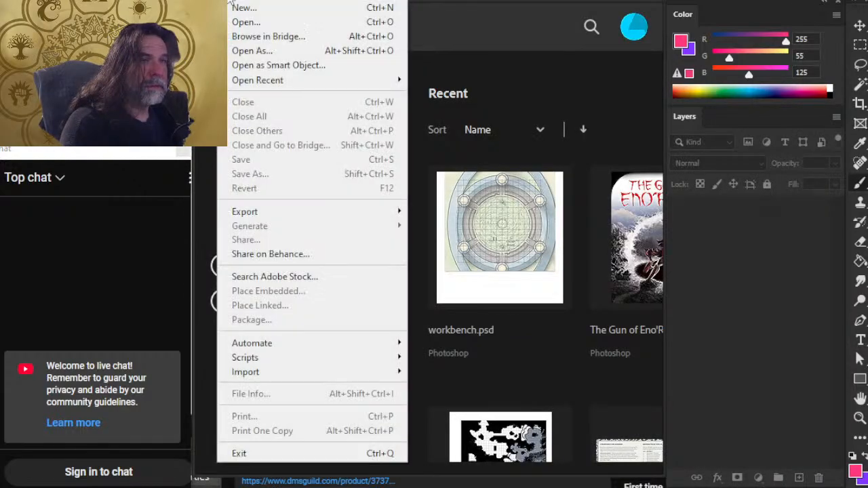
pyautogui.moveTo(379, 88)
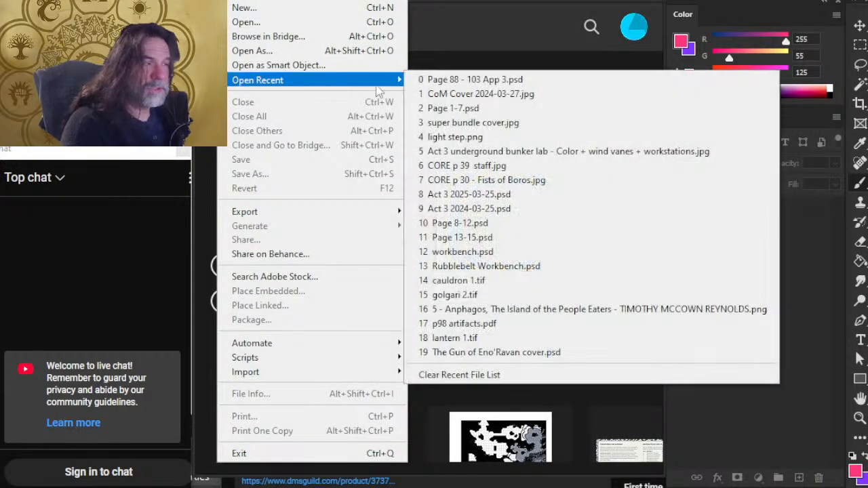
pyautogui.click(505, 78)
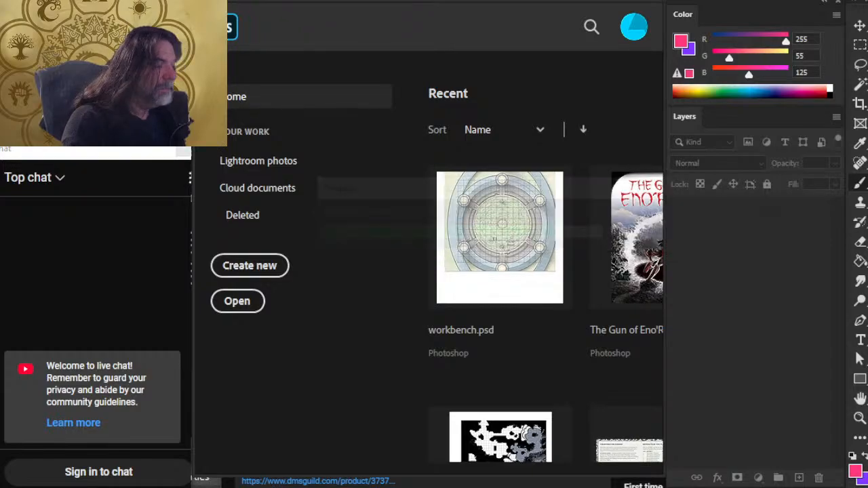
# - Temporarily show the right group's ref group and Layer 960 to examine the handwritten color notes beside the Plane of Origin list
pyautogui.press('z')
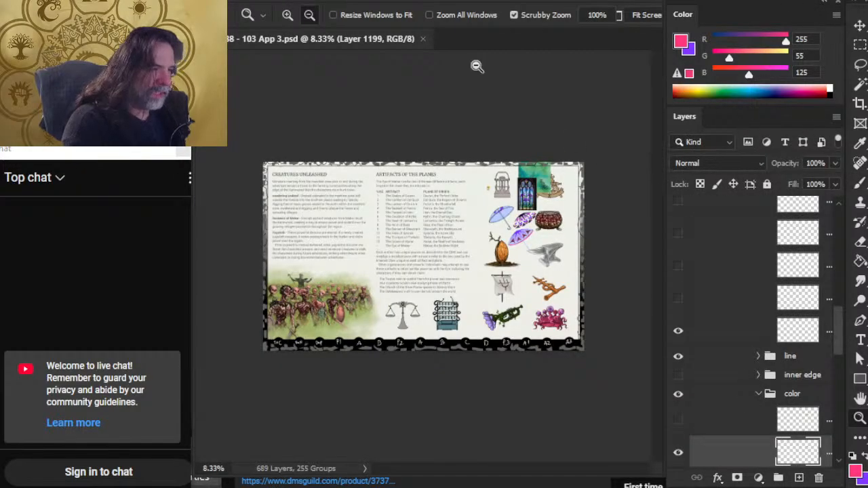
pyautogui.scroll(3, 735, 314)
pyautogui.scroll(10, 735, 314)
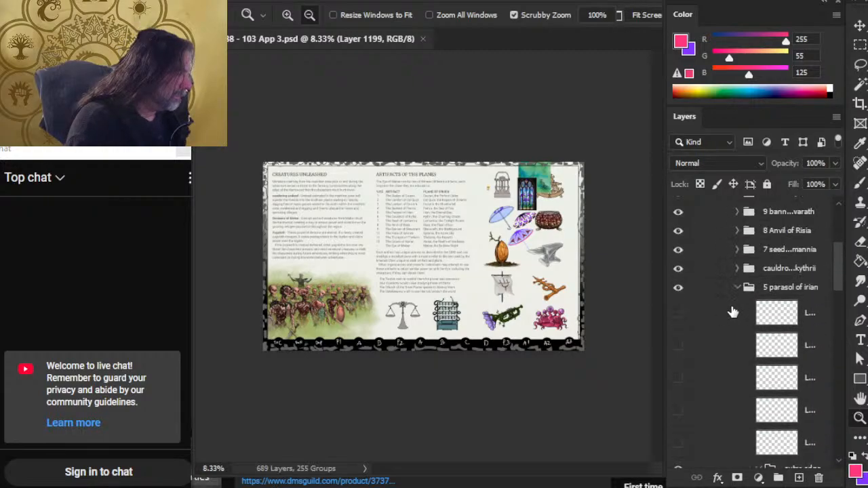
pyautogui.click(679, 326)
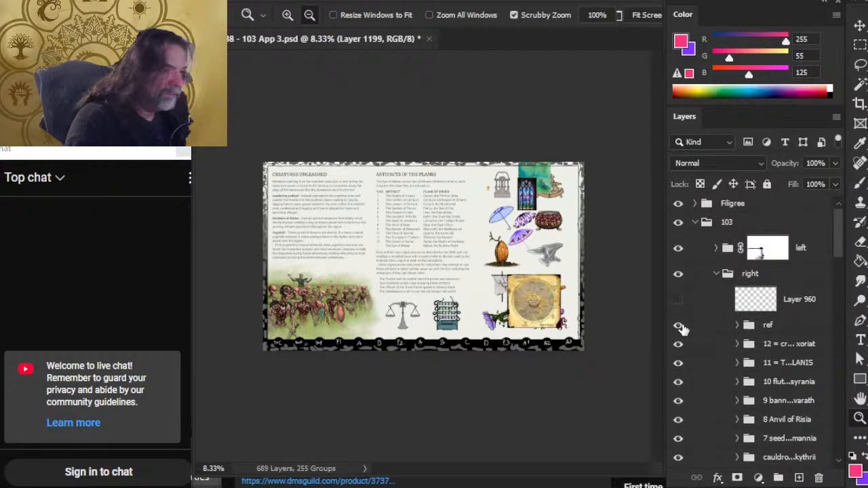
pyautogui.click(679, 300)
pyautogui.click(679, 326)
pyautogui.moveTo(421, 205); pyautogui.dragTo(512, 219)
pyautogui.moveTo(482, 269)
pyautogui.mouseDown()
pyautogui.moveTo(515, 278)
pyautogui.moveTo(436, 284)
pyautogui.mouseUp()
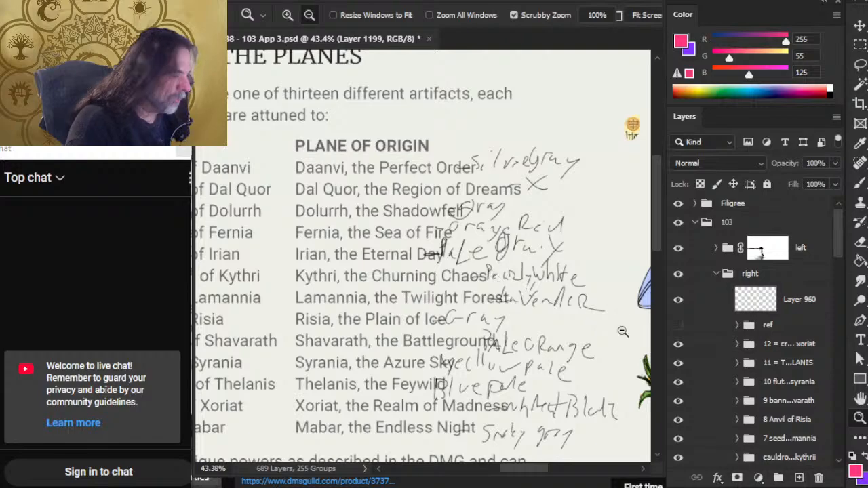
pyautogui.click(679, 299)
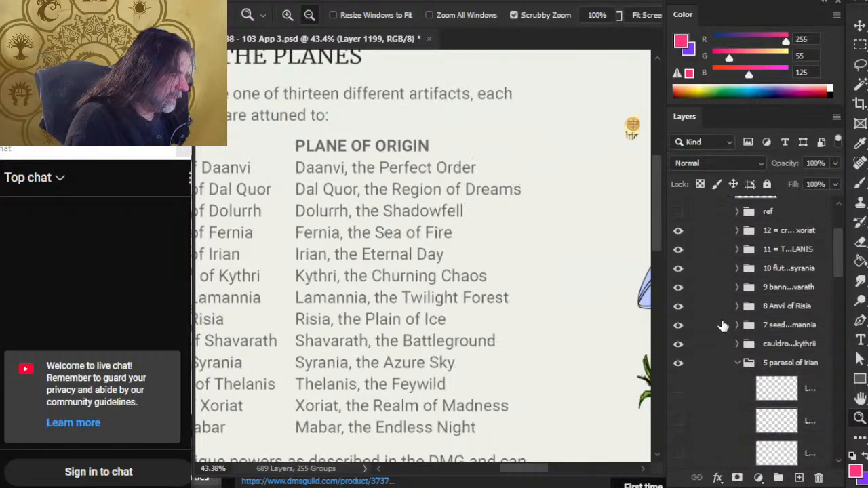
# - Return to the parasol's canopy and hide its line group
pyautogui.scroll(-5, 732, 346)
pyautogui.moveTo(617, 310); pyautogui.dragTo(333, 262)
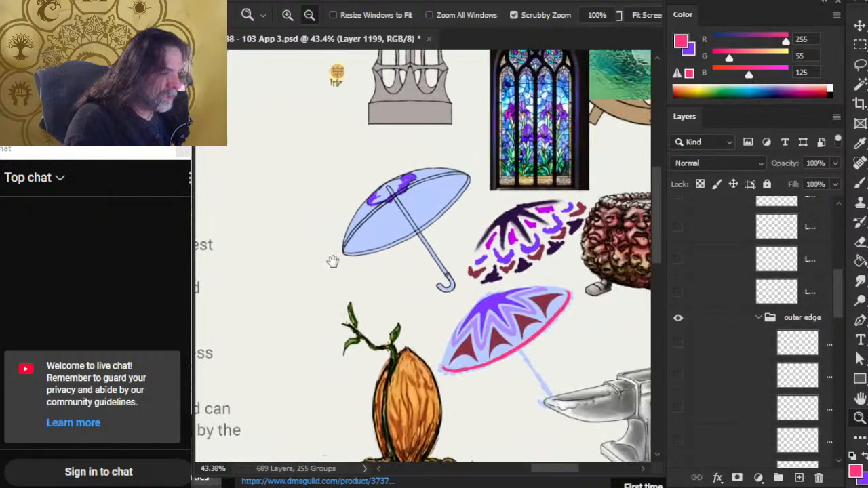
pyautogui.moveTo(390, 196); pyautogui.dragTo(471, 230)
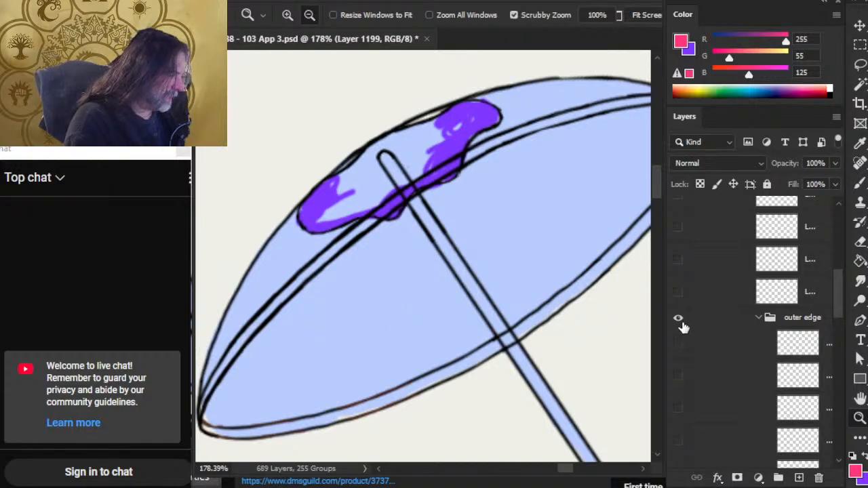
pyautogui.scroll(-5, 844, 305)
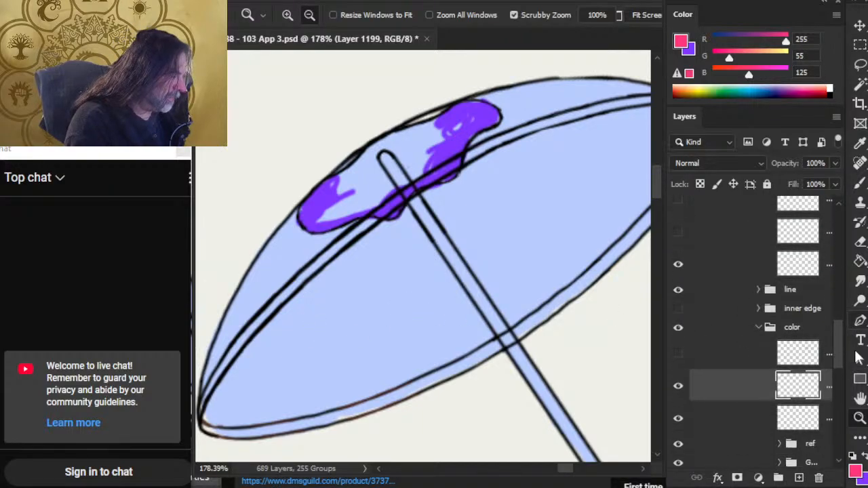
pyautogui.click(678, 269)
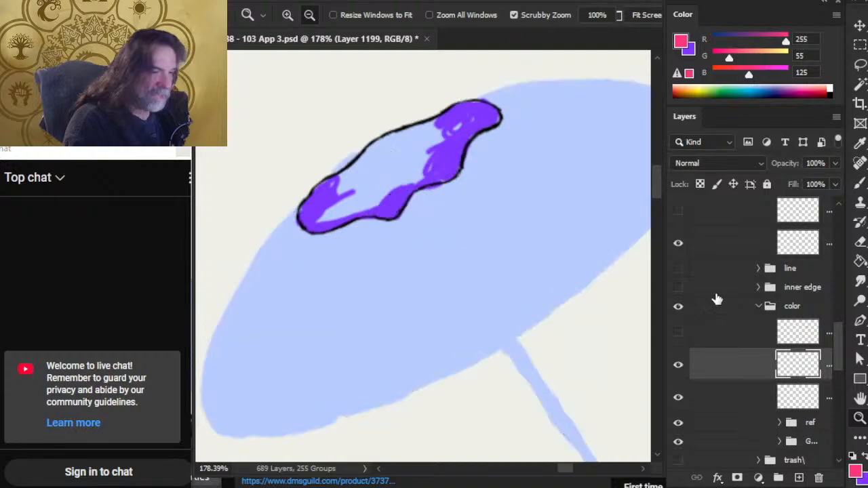
# - Show the parasol's line group together with the crown outline layer over the purple paint
pyautogui.click(678, 243)
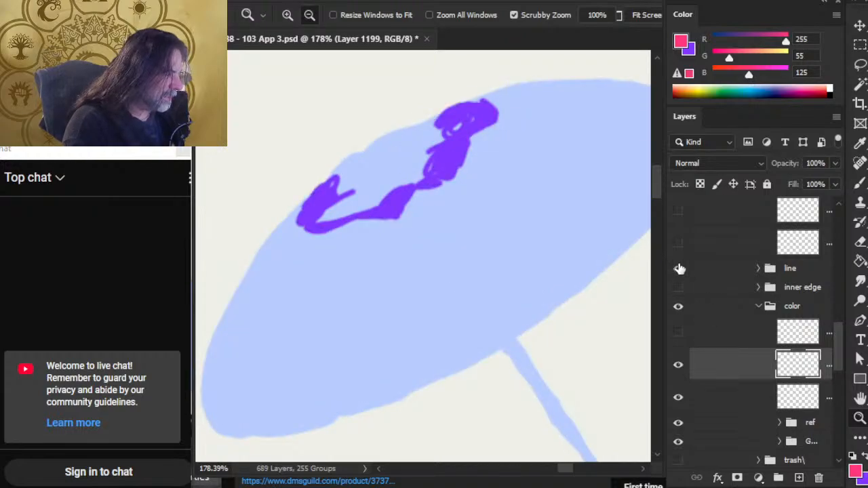
pyautogui.click(678, 269)
pyautogui.click(678, 244)
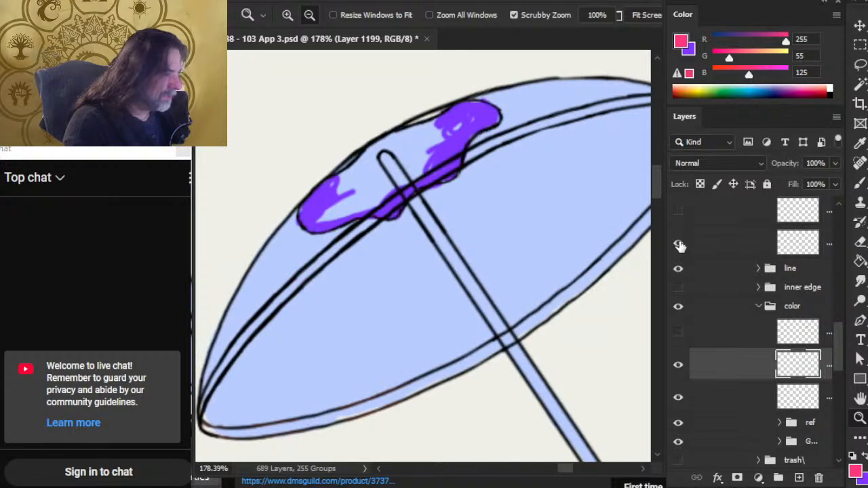
pyautogui.click(677, 366)
pyautogui.click(677, 365)
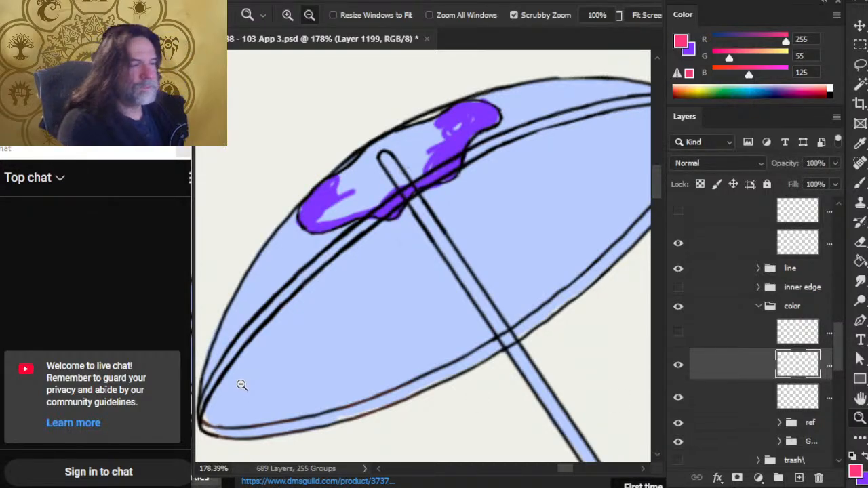
# - Sample the crown's purple and paint the rest of the crown shape solid up to its outline, erasing the stray pink stroke
pyautogui.press('b')
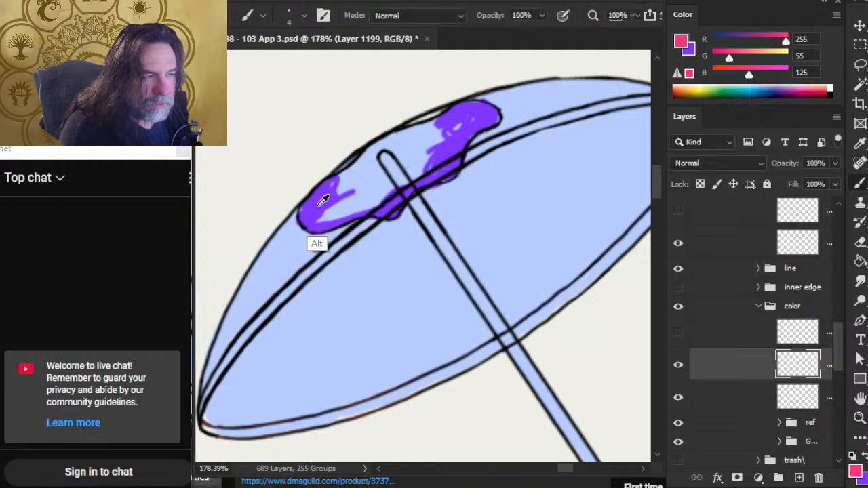
pyautogui.moveTo(332, 190); pyautogui.dragTo(337, 179)
pyautogui.press('e')
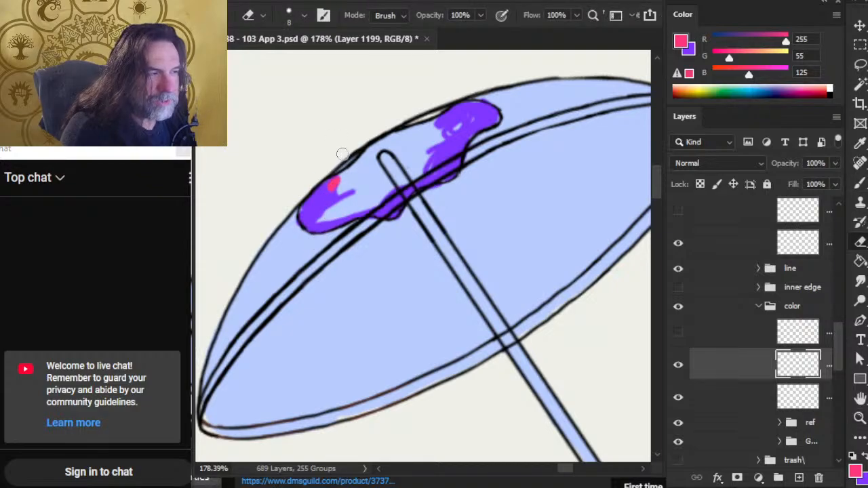
pyautogui.press('b')
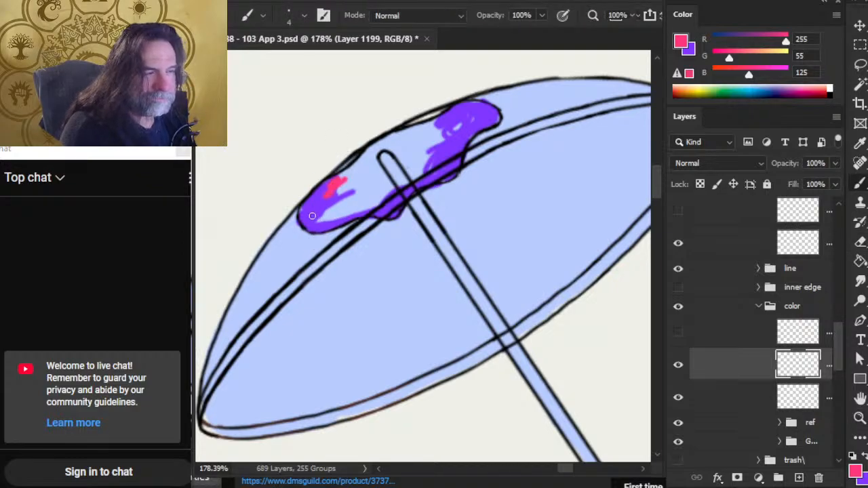
pyautogui.keyDown('alt'); pyautogui.click(313, 208); pyautogui.keyUp('alt')
pyautogui.moveTo(332, 187)
pyautogui.mouseDown()
pyautogui.moveTo(407, 140)
pyautogui.moveTo(387, 147)
pyautogui.mouseUp()
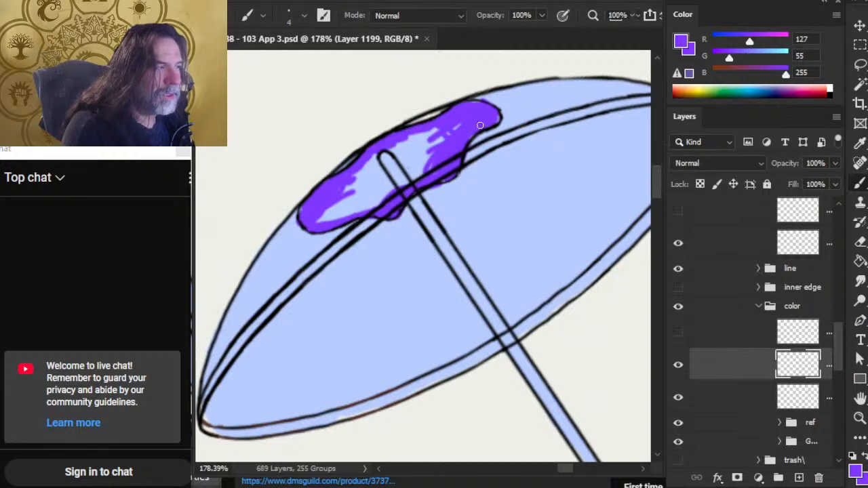
pyautogui.moveTo(490, 116)
pyautogui.mouseDown()
pyautogui.moveTo(424, 156)
pyautogui.moveTo(417, 151)
pyautogui.moveTo(363, 178)
pyautogui.moveTo(325, 213)
pyautogui.moveTo(375, 205)
pyautogui.moveTo(345, 203)
pyautogui.mouseUp()
pyautogui.moveTo(373, 171)
pyautogui.mouseDown()
pyautogui.moveTo(344, 202)
pyautogui.moveTo(404, 160)
pyautogui.moveTo(382, 183)
pyautogui.moveTo(431, 165)
pyautogui.mouseUp()
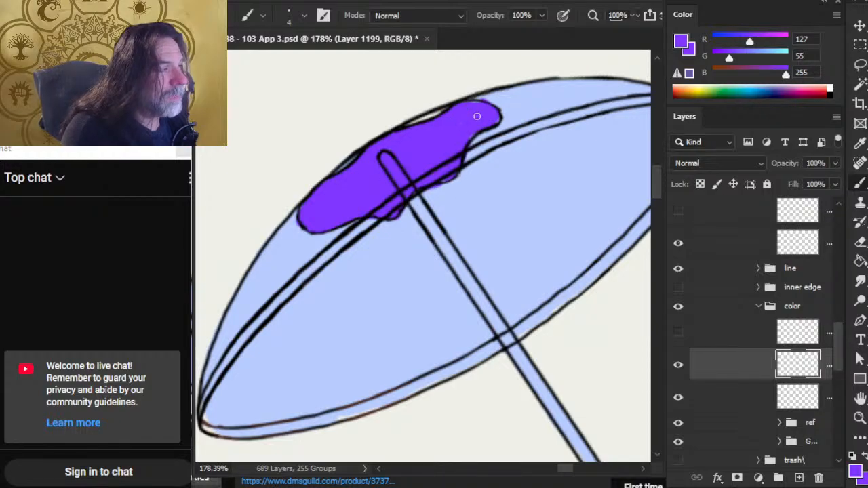
# - Examine the stained-glass iris window reference beside the parasol, and return to the canopy's crown
pyautogui.moveTo(516, 226)
pyautogui.mouseDown()
pyautogui.moveTo(486, 242)
pyautogui.moveTo(233, 274)
pyautogui.mouseUp()
pyautogui.moveTo(583, 211)
pyautogui.mouseDown()
pyautogui.moveTo(412, 178)
pyautogui.moveTo(366, 276)
pyautogui.mouseUp()
pyautogui.moveTo(451, 169); pyautogui.dragTo(523, 170)
pyautogui.moveTo(487, 202); pyautogui.dragTo(409, 202)
pyautogui.moveTo(465, 112); pyautogui.dragTo(410, 209)
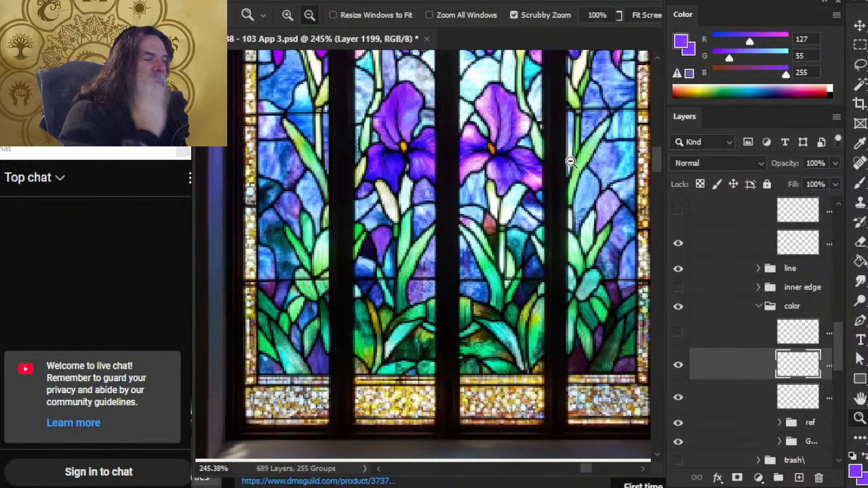
pyautogui.moveTo(338, 341); pyautogui.dragTo(504, 327)
pyautogui.moveTo(453, 350); pyautogui.dragTo(642, 177)
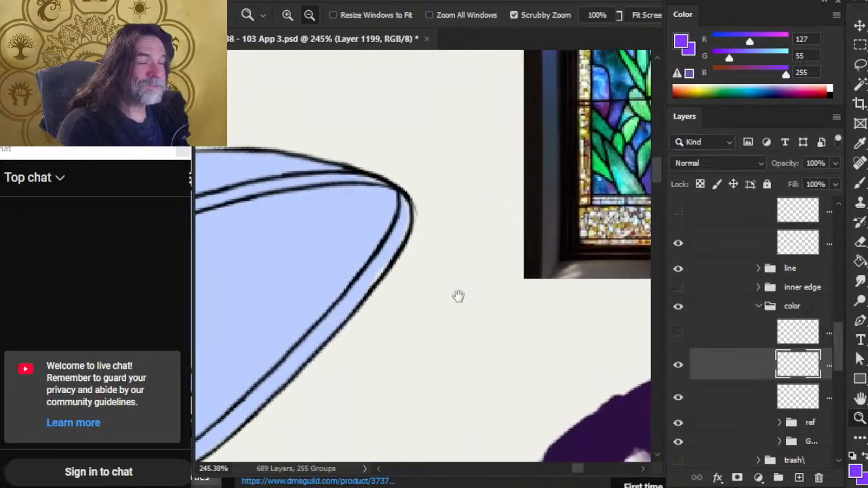
pyautogui.moveTo(304, 350); pyautogui.dragTo(565, 290)
# - Clean up the purple crown's edges along its outline by alternating between the brush and the eraser
pyautogui.press('b')
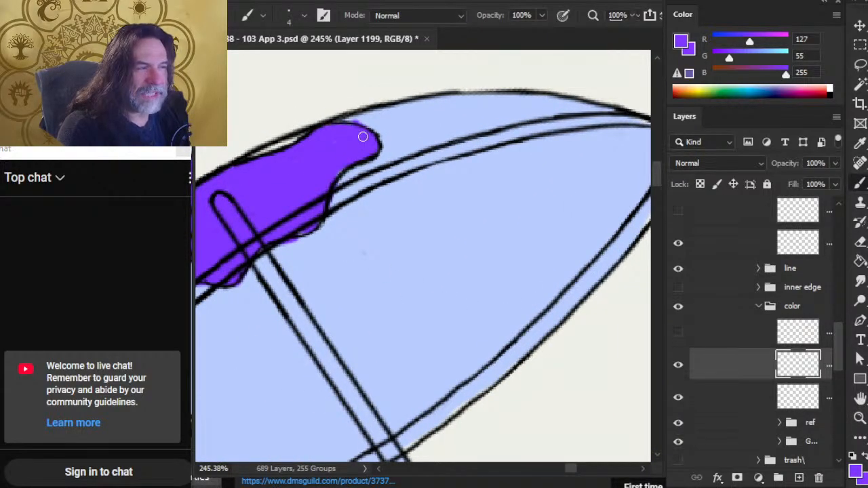
pyautogui.press('e')
pyautogui.press('b')
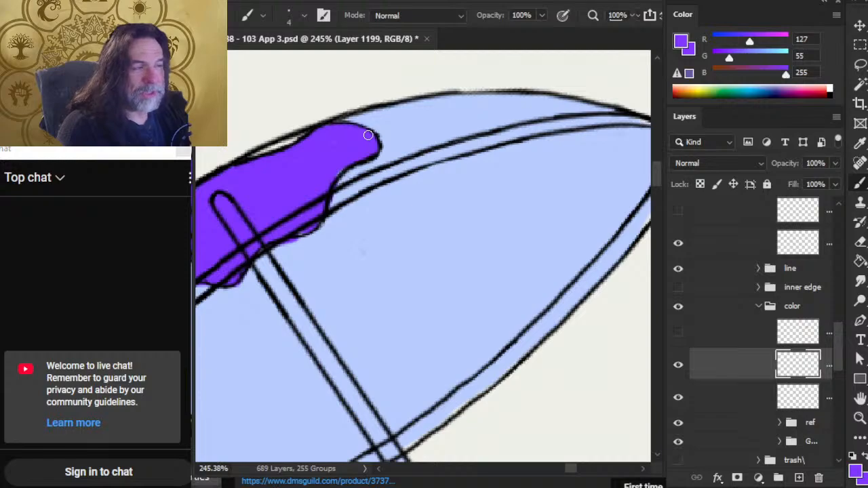
pyautogui.press('e')
pyautogui.moveTo(313, 241); pyautogui.dragTo(453, 230)
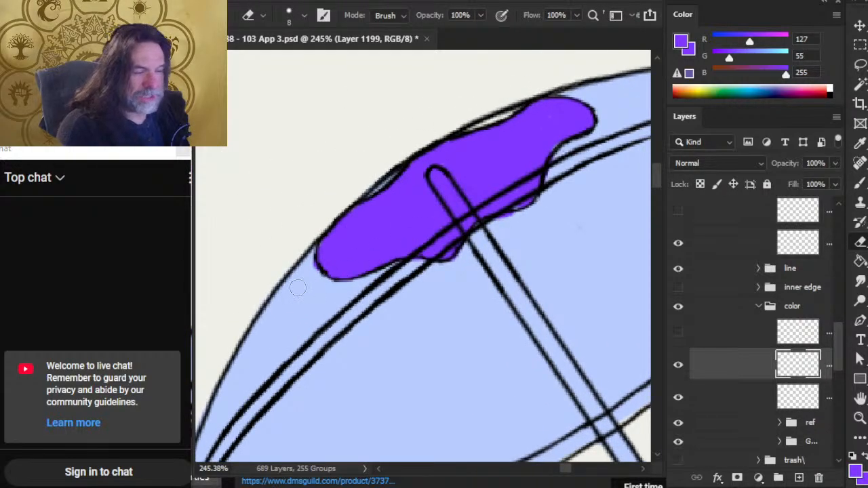
pyautogui.press('b')
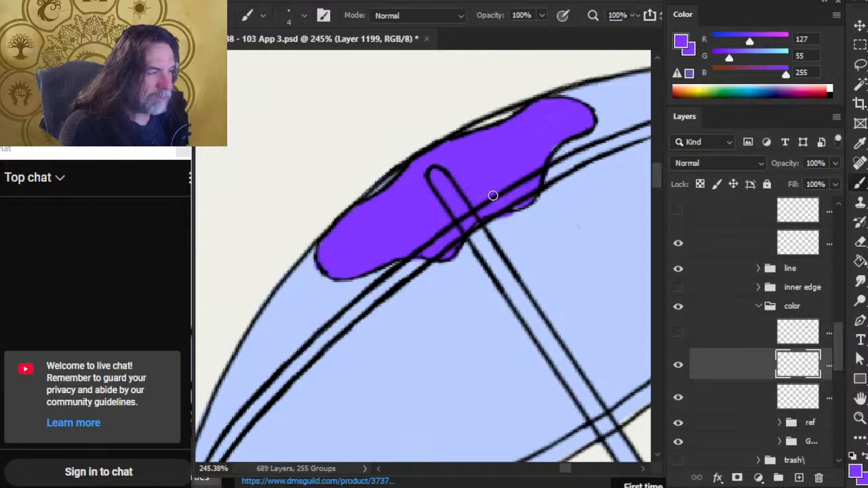
pyautogui.press('e')
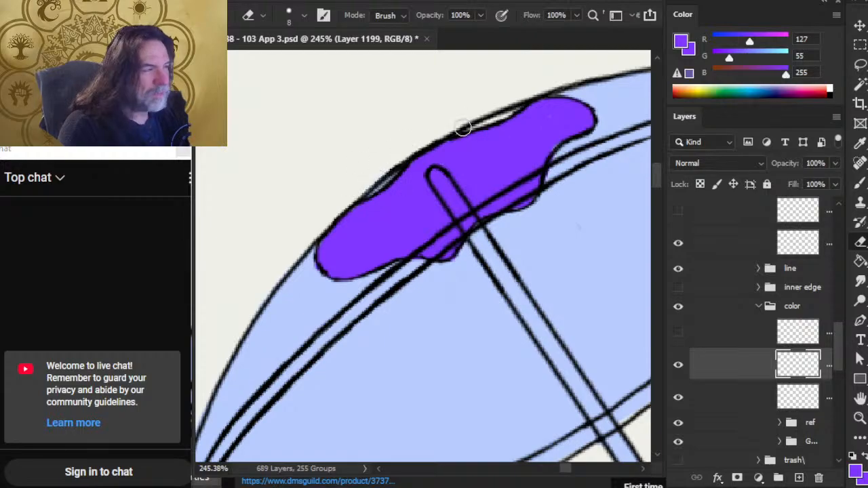
# - Show the pink edge layer again above the purple crown layer in the color group
pyautogui.moveTo(557, 313); pyautogui.dragTo(491, 310)
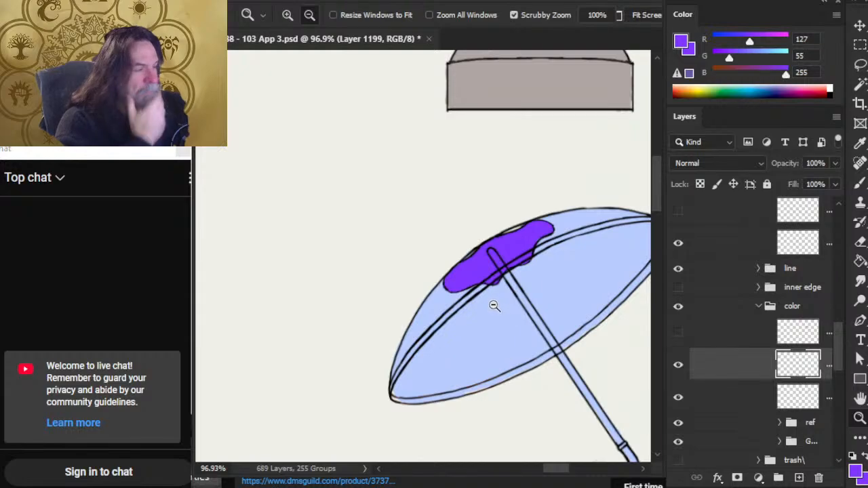
pyautogui.moveTo(555, 283); pyautogui.dragTo(446, 296)
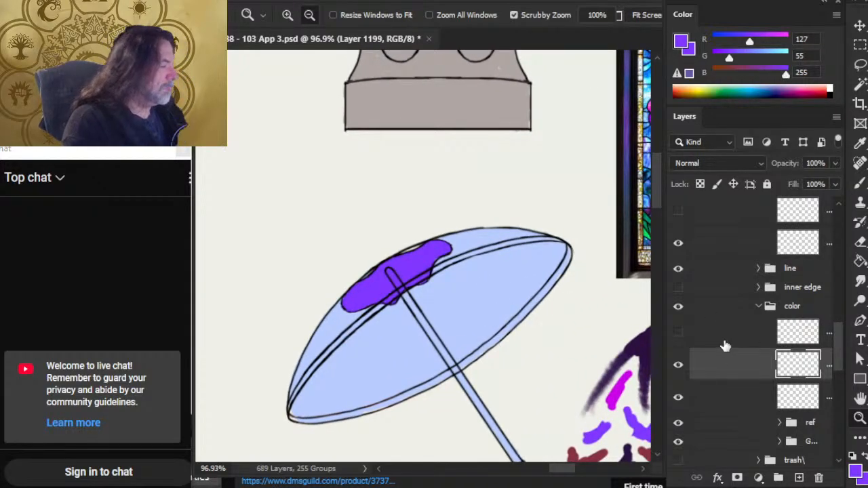
pyautogui.click(678, 398)
pyautogui.click(679, 398)
pyautogui.click(678, 332)
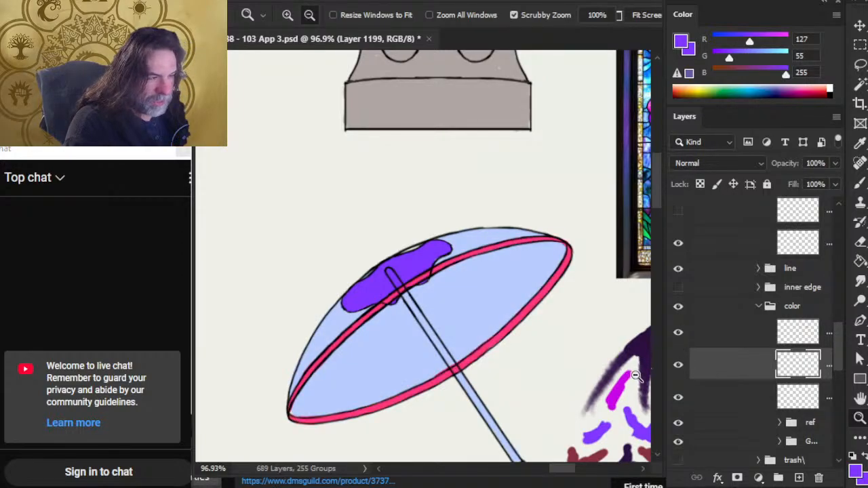
# - Select the pink edge and purple crown layers and lower their opacity to about 61%
pyautogui.click(735, 342)
pyautogui.keyDown('shift'); pyautogui.click(733, 377); pyautogui.keyUp('shift')
pyautogui.click(835, 164)
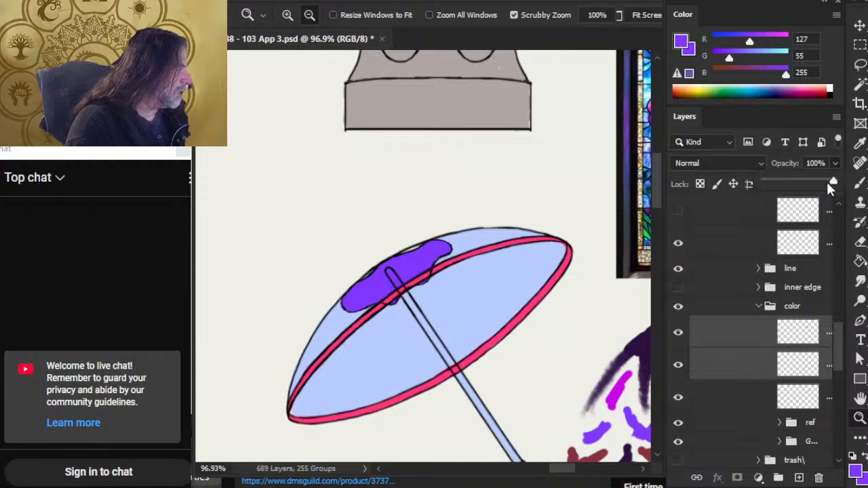
pyautogui.moveTo(812, 179); pyautogui.dragTo(781, 181)
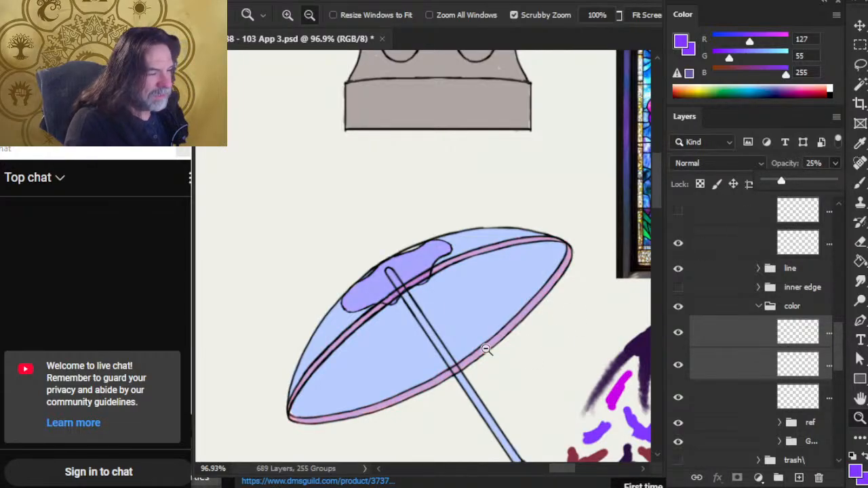
pyautogui.moveTo(794, 181); pyautogui.dragTo(792, 179)
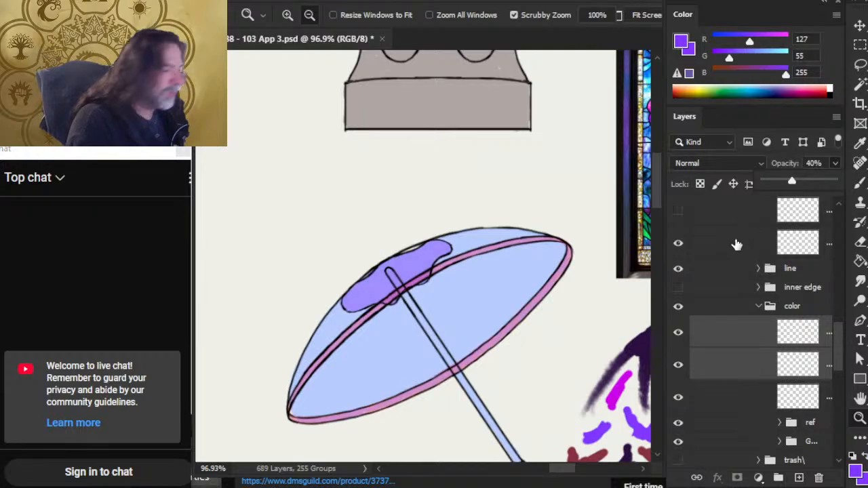
pyautogui.moveTo(432, 292); pyautogui.dragTo(493, 307)
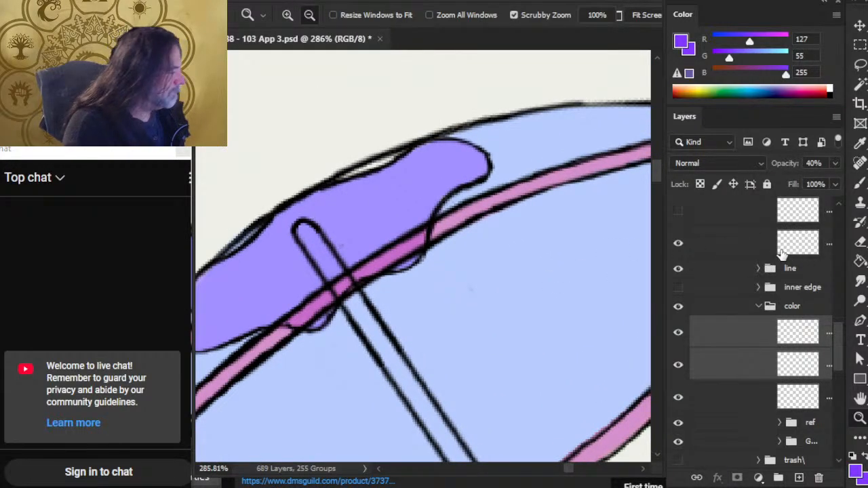
pyautogui.click(834, 162)
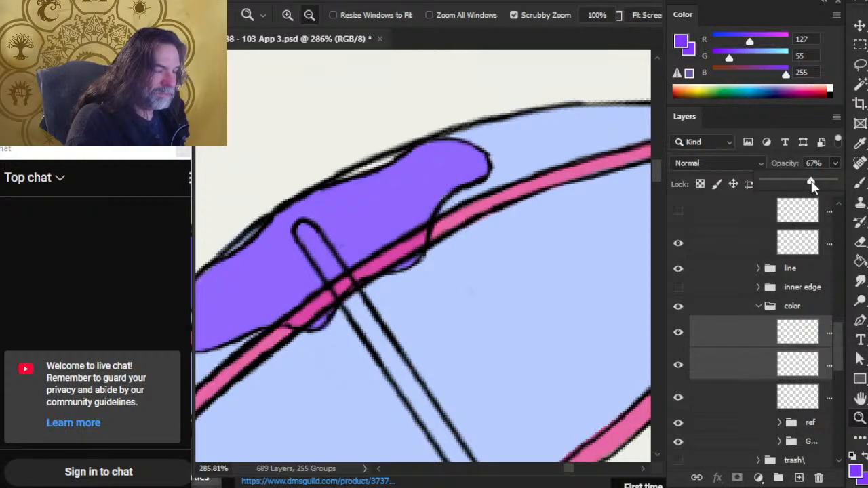
pyautogui.moveTo(813, 184); pyautogui.dragTo(810, 185)
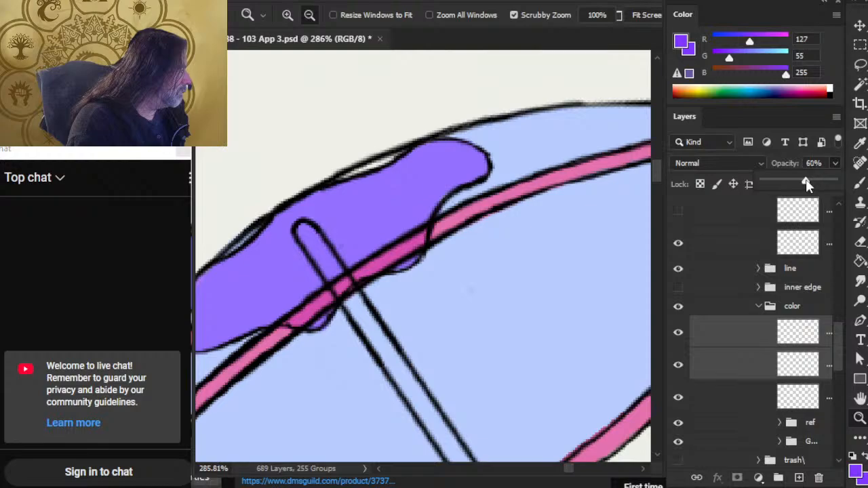
# - Sample the softened crown purple, the rim pink and the darker pink overlap, and swap foreground and background colors to compare them
pyautogui.moveTo(378, 350); pyautogui.dragTo(488, 262)
pyautogui.moveTo(386, 242); pyautogui.dragTo(409, 224)
pyautogui.keyDown('alt'); pyautogui.click(391, 184); pyautogui.keyUp('alt')
pyautogui.press('x')
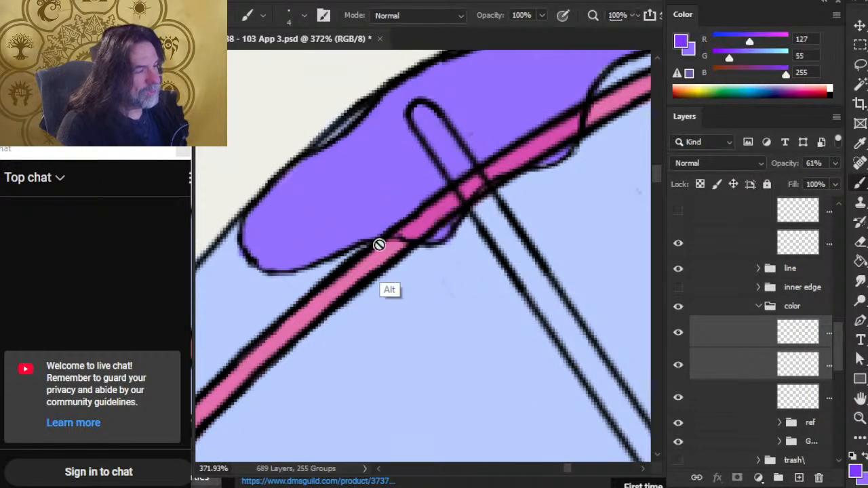
pyautogui.keyDown('alt'); pyautogui.click(387, 253); pyautogui.keyUp('alt')
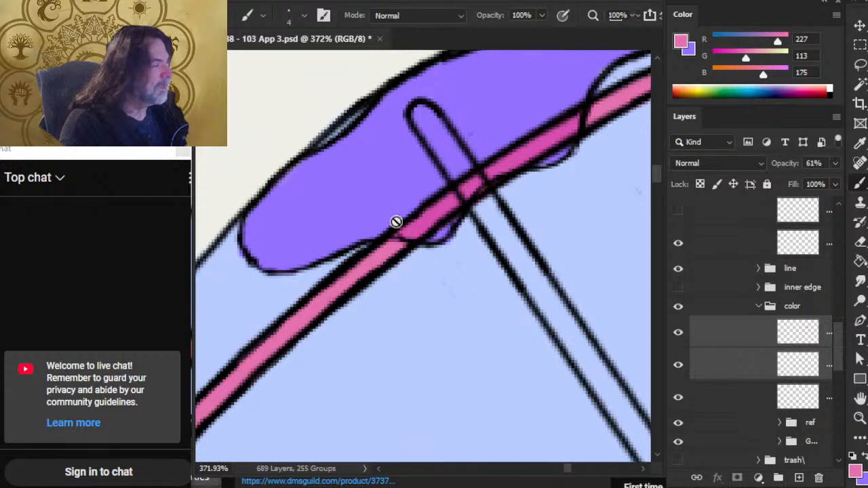
pyautogui.press('x')
pyautogui.press('x')
pyautogui.press('x')
pyautogui.press('x')
pyautogui.press('x')
pyautogui.press('x')
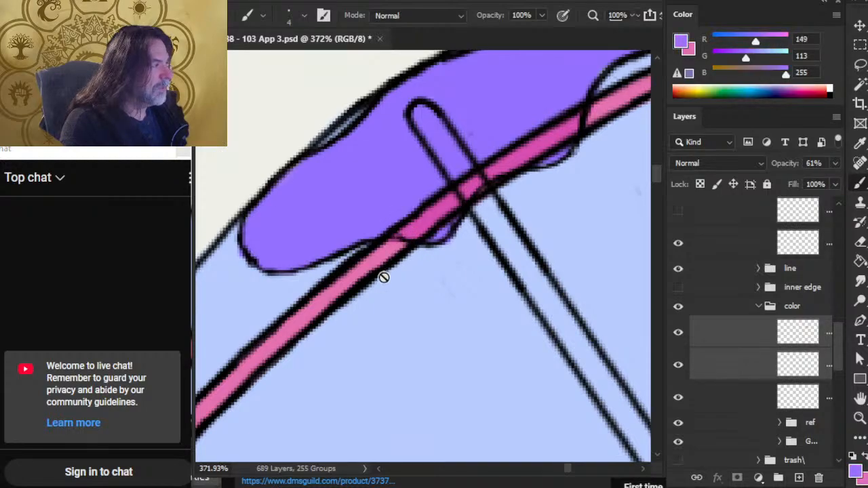
pyautogui.press('x')
pyautogui.press('x')
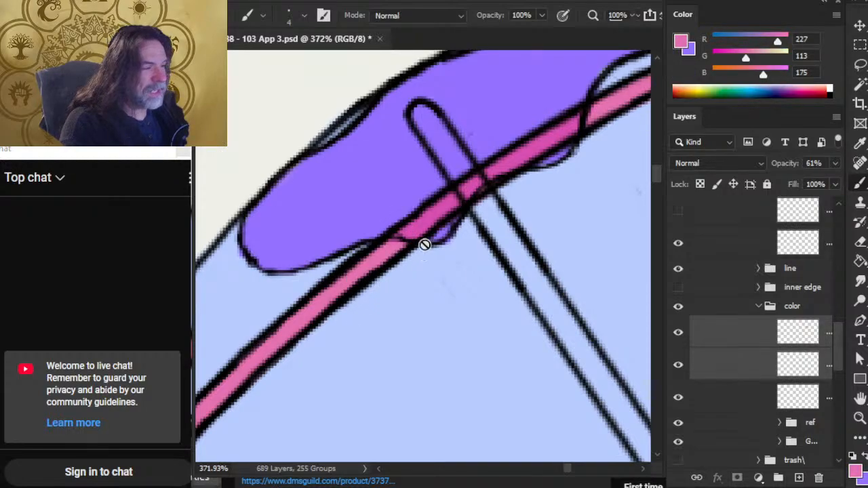
pyautogui.keyDown('alt'); pyautogui.click(430, 217); pyautogui.keyUp('alt')
pyautogui.press('x')
pyautogui.press('x')
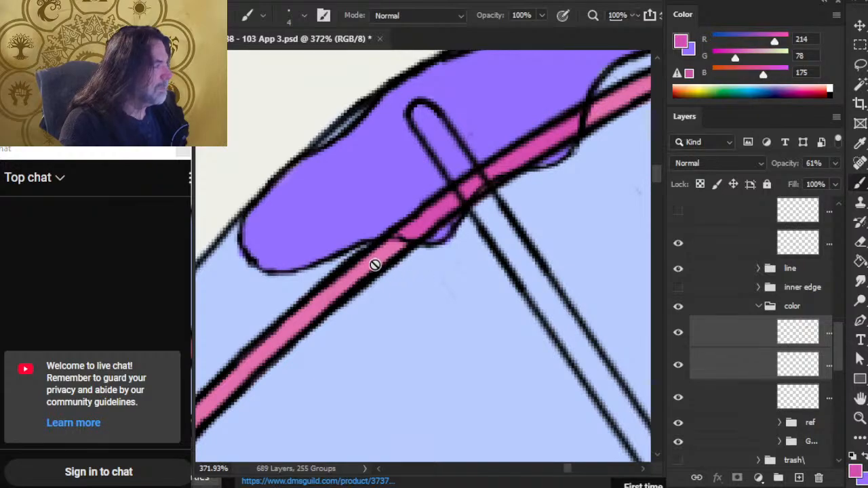
pyautogui.press('x')
pyautogui.keyDown('alt'); pyautogui.click(372, 261); pyautogui.keyUp('alt')
pyautogui.press('x')
pyautogui.press('x')
pyautogui.press('x')
pyautogui.press('x')
# - Restore the pink edge and purple crown layers to 100% opacity
pyautogui.press('z')
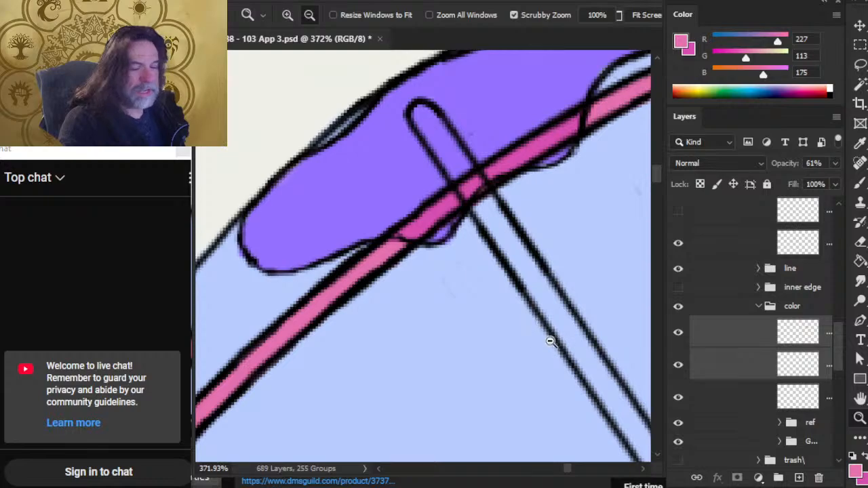
pyautogui.moveTo(556, 343); pyautogui.dragTo(485, 346)
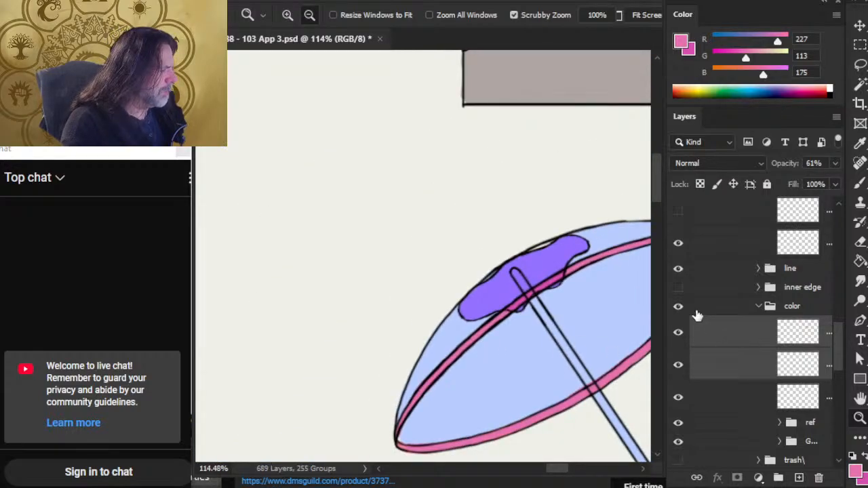
pyautogui.click(833, 163)
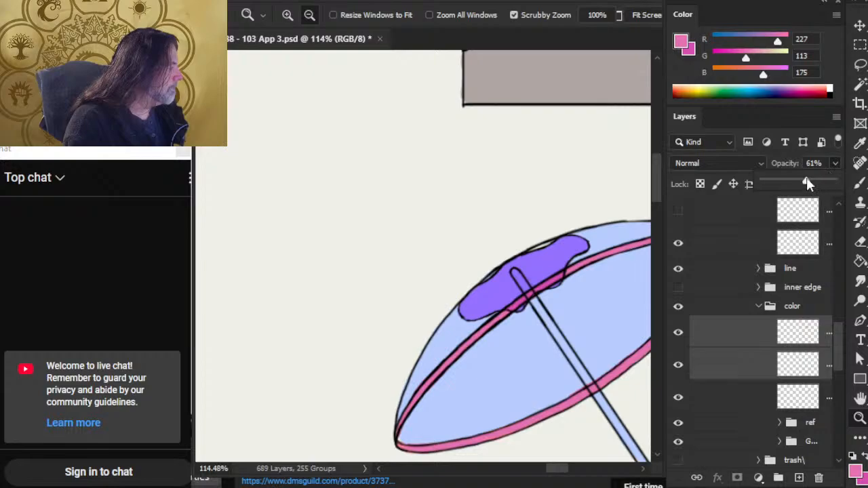
pyautogui.moveTo(807, 181); pyautogui.dragTo(841, 199)
# - Show the line layer directly above the crown outline layer, with the curved lines near the canopy's outer edge
pyautogui.moveTo(548, 365); pyautogui.dragTo(450, 316)
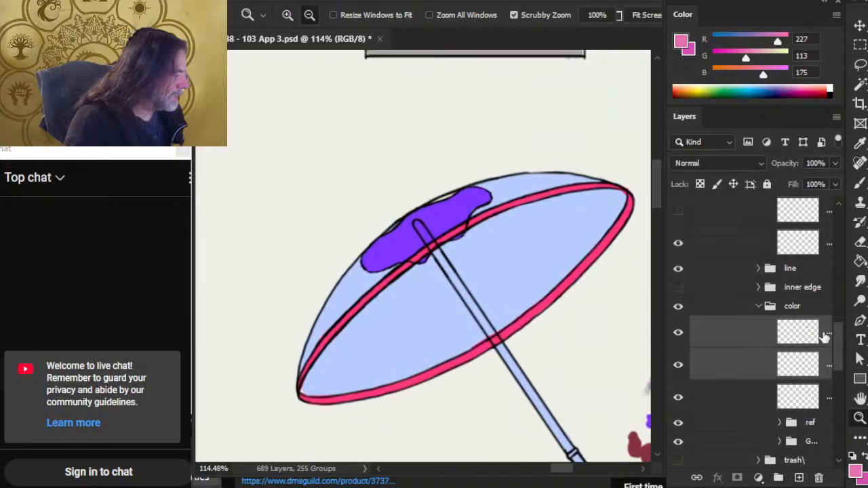
pyautogui.scroll(2, 834, 335)
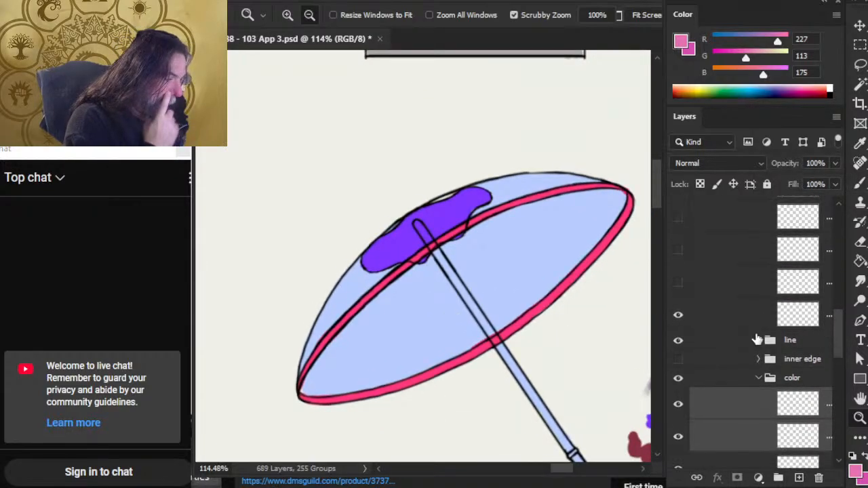
pyautogui.click(678, 283)
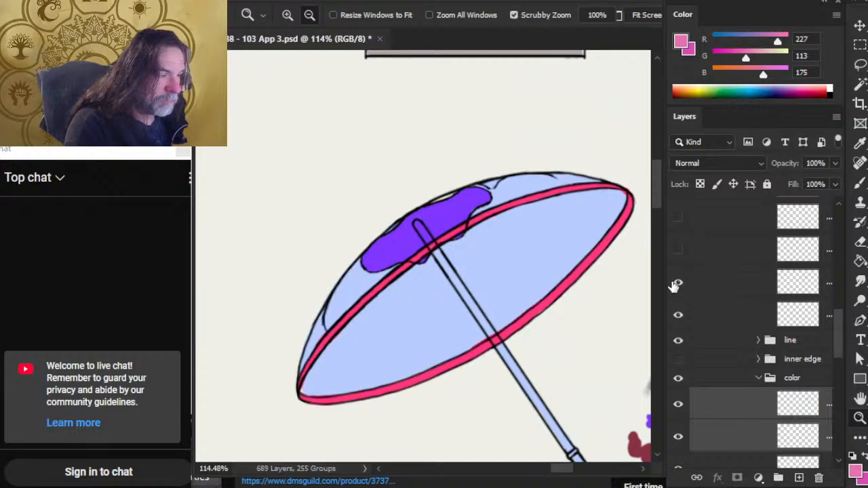
# - Show the five remaining hidden line layers in the outer edge group
pyautogui.click(678, 253)
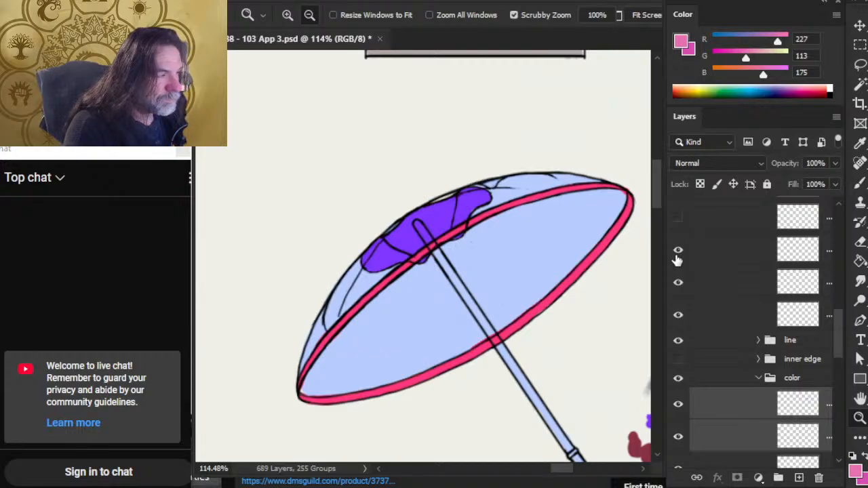
pyautogui.click(678, 259)
pyautogui.click(678, 259)
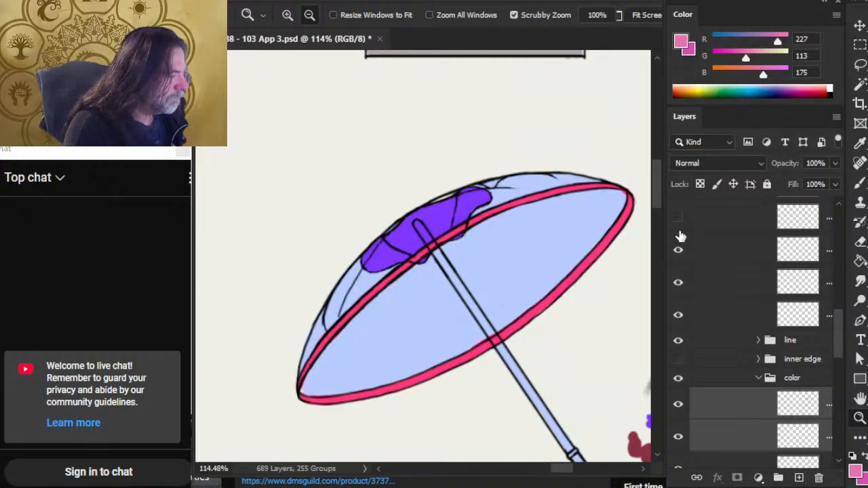
pyautogui.click(680, 231)
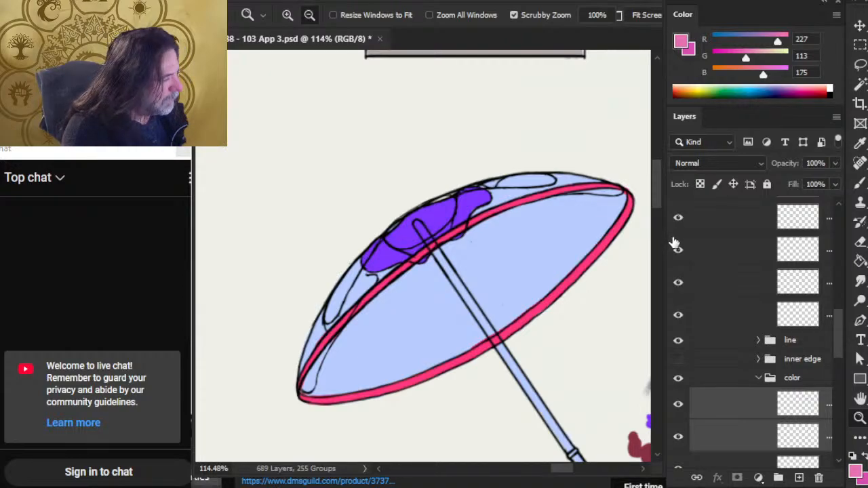
pyautogui.moveTo(840, 330); pyautogui.dragTo(839, 311)
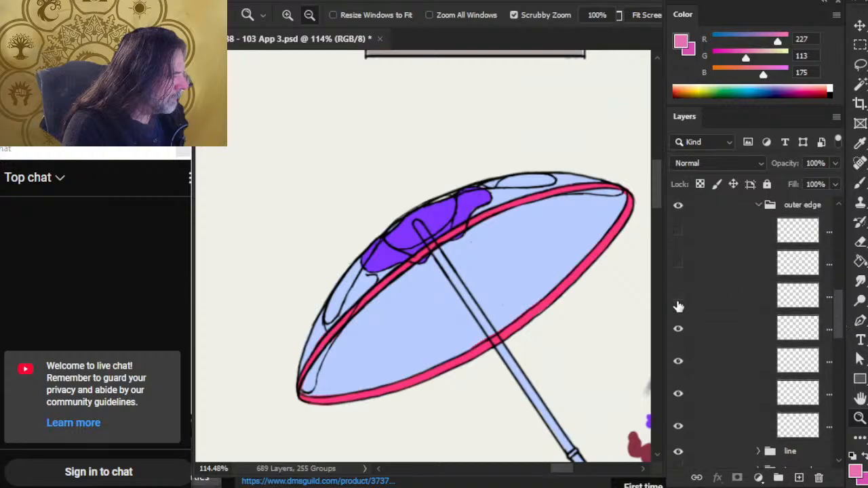
pyautogui.click(679, 297)
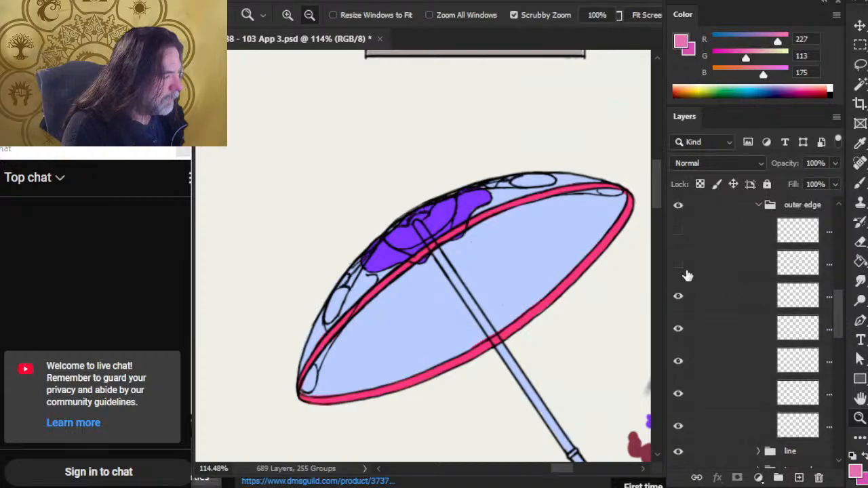
pyautogui.click(681, 265)
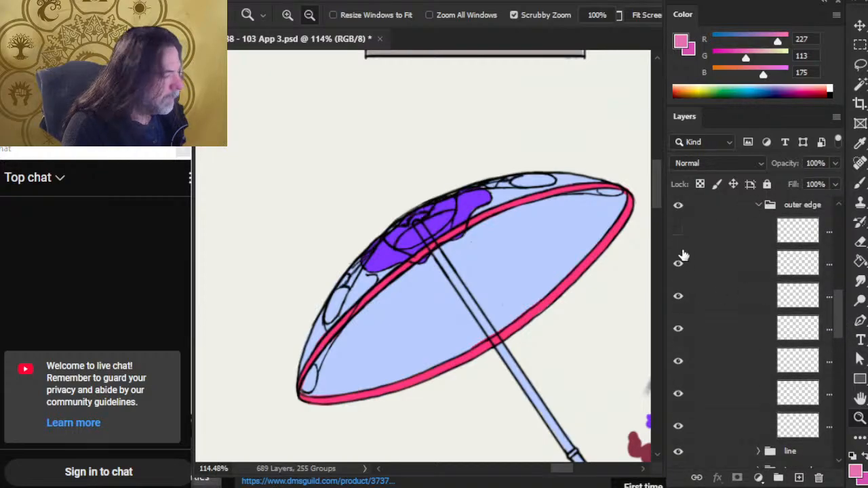
pyautogui.click(681, 236)
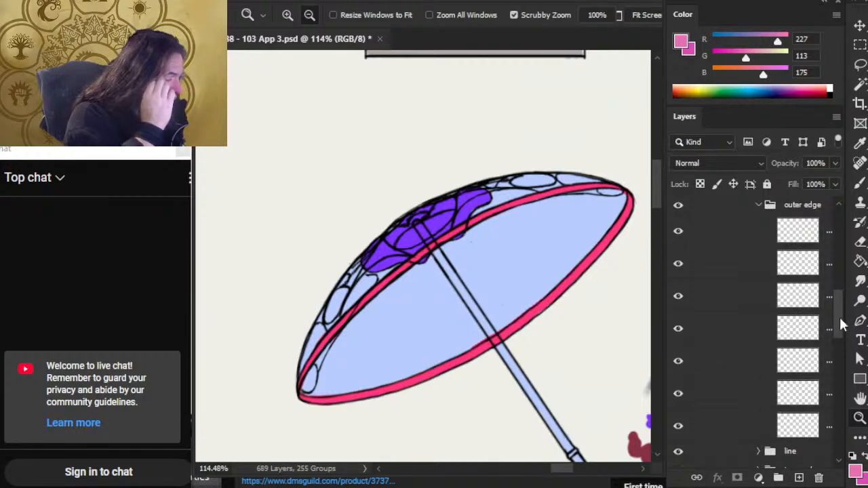
# - Show the inner edge group's linework, and collapse and hide the outer edge group
pyautogui.scroll(-5, 840, 327)
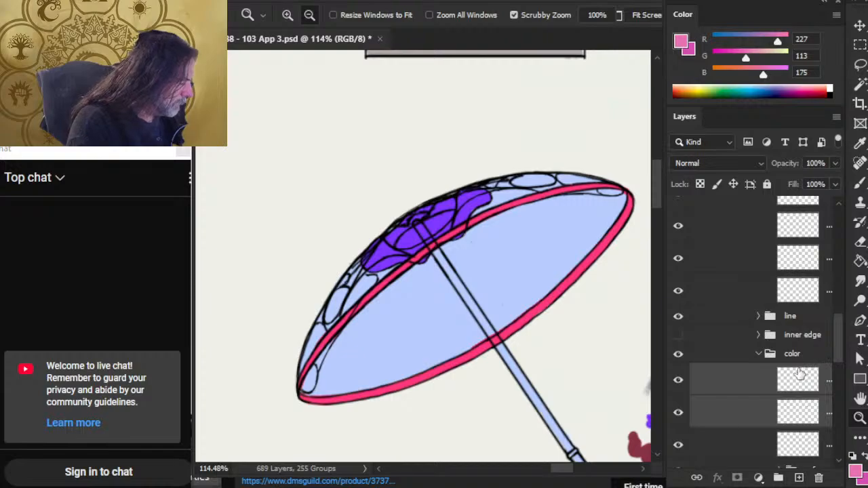
pyautogui.click(678, 336)
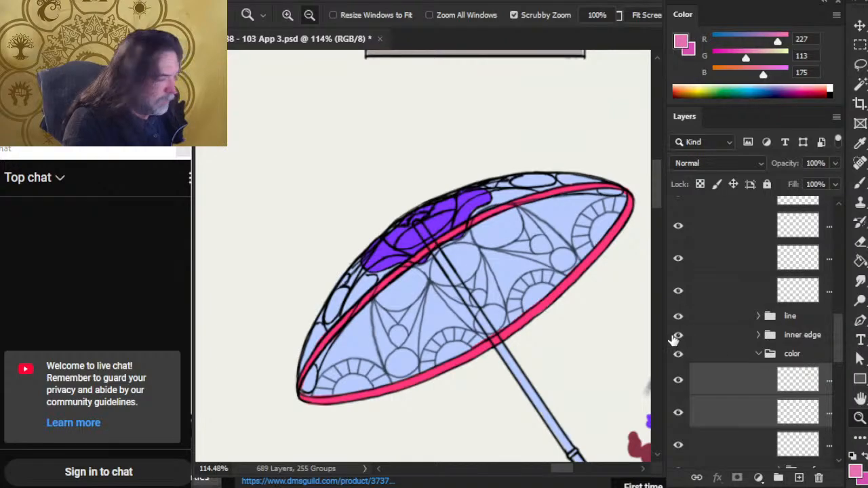
pyautogui.scroll(5, 835, 321)
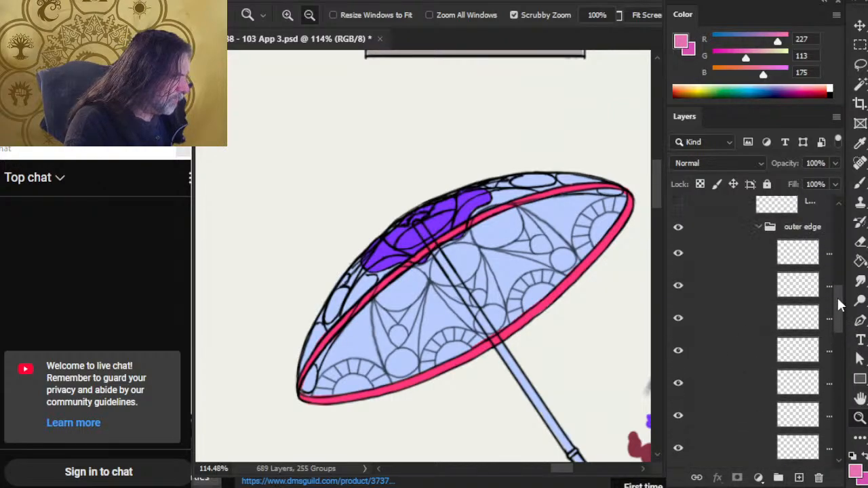
pyautogui.scroll(2, 838, 293)
pyautogui.click(759, 266)
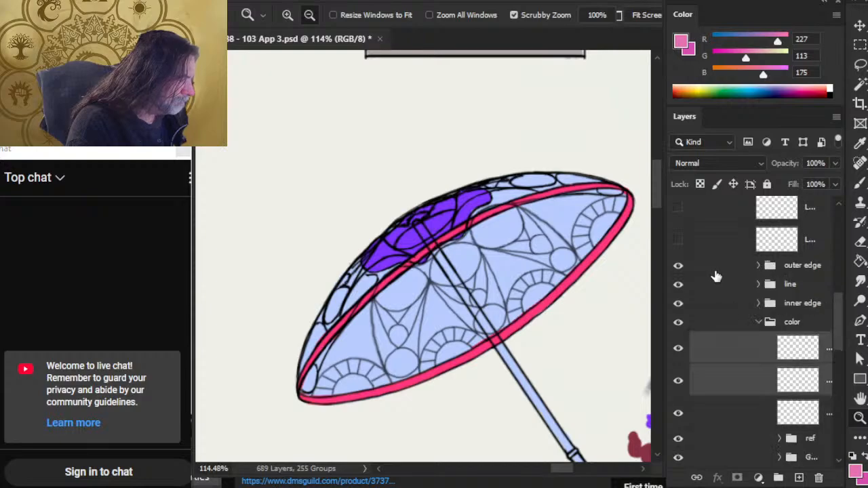
pyautogui.click(678, 266)
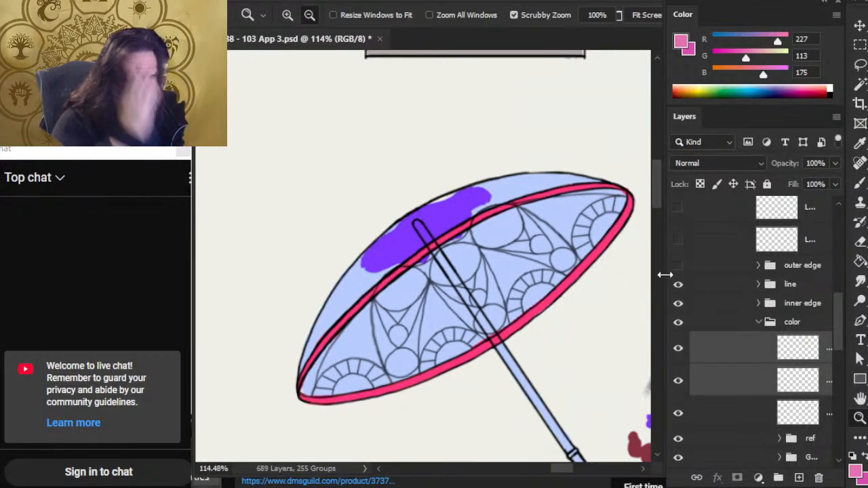
# - Raise the inner edge group's opacity to 100%
pyautogui.click(746, 306)
pyautogui.click(835, 163)
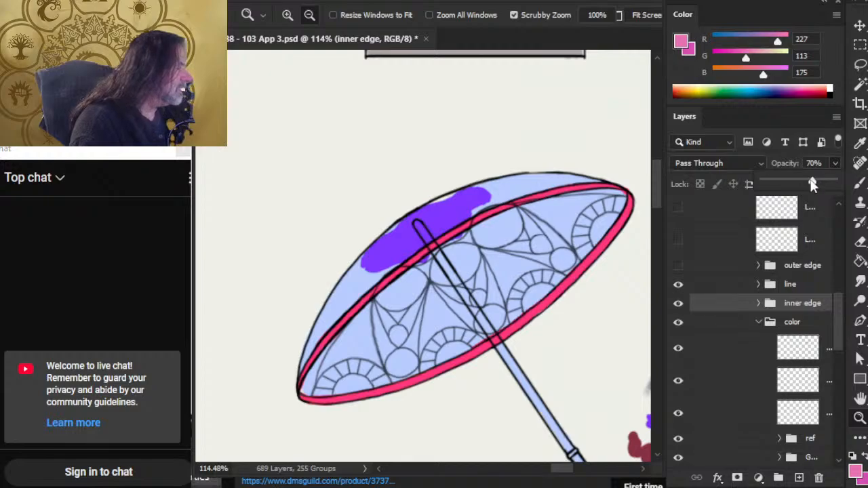
pyautogui.moveTo(812, 181); pyautogui.dragTo(854, 182)
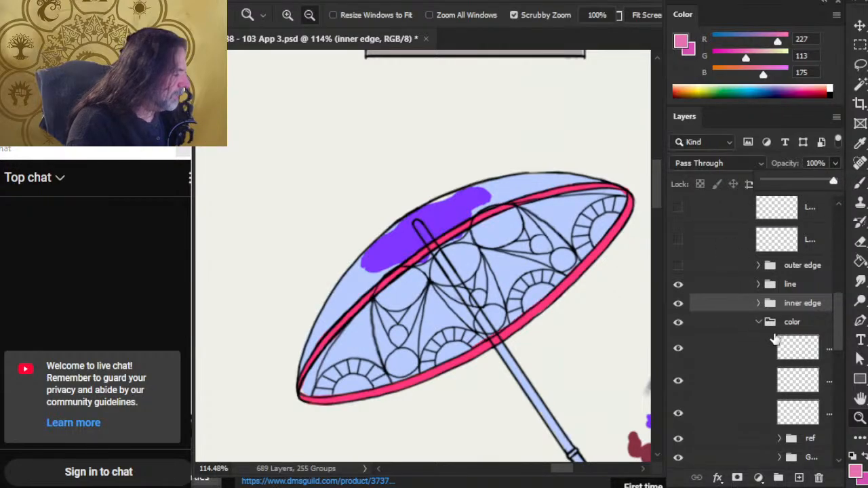
# - Examine the opacity of the individual layers inside the inner edge group, and collapse the group again
pyautogui.click(758, 303)
pyautogui.click(724, 332)
pyautogui.click(721, 360)
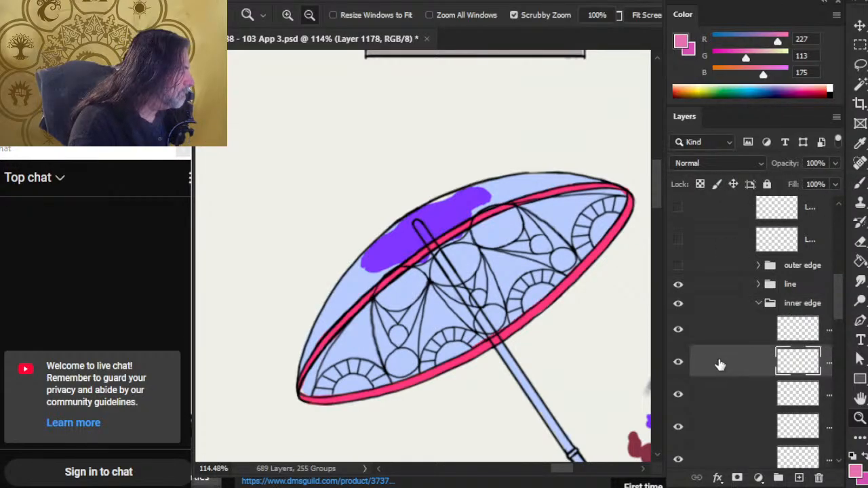
pyautogui.click(719, 396)
pyautogui.click(720, 428)
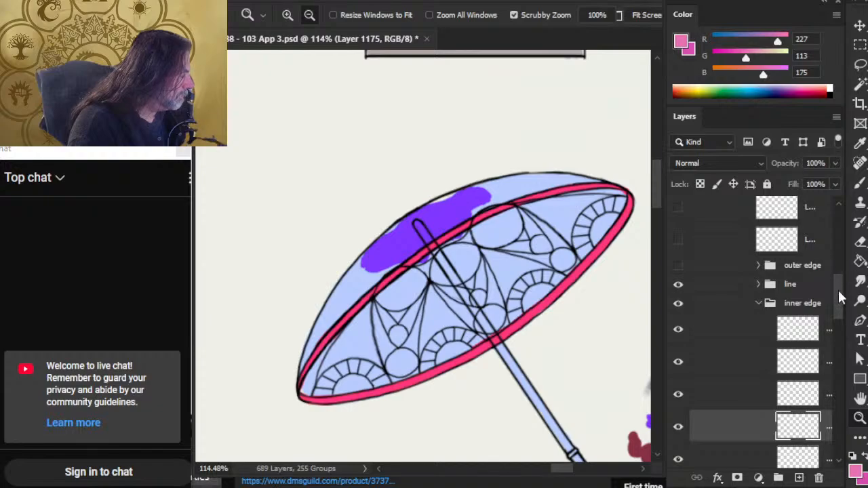
pyautogui.scroll(-3, 841, 296)
pyautogui.click(727, 302)
pyautogui.click(731, 331)
pyautogui.click(732, 360)
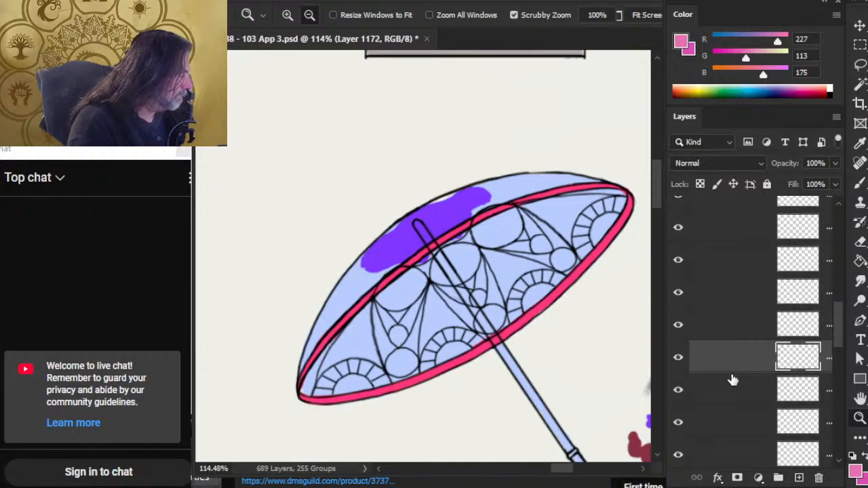
pyautogui.click(733, 391)
pyautogui.click(734, 423)
pyautogui.click(737, 455)
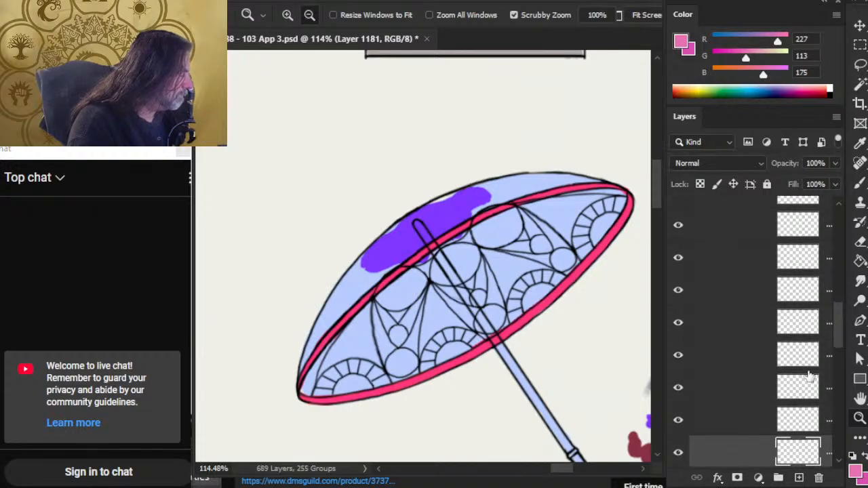
pyautogui.moveTo(844, 331); pyautogui.dragTo(839, 297)
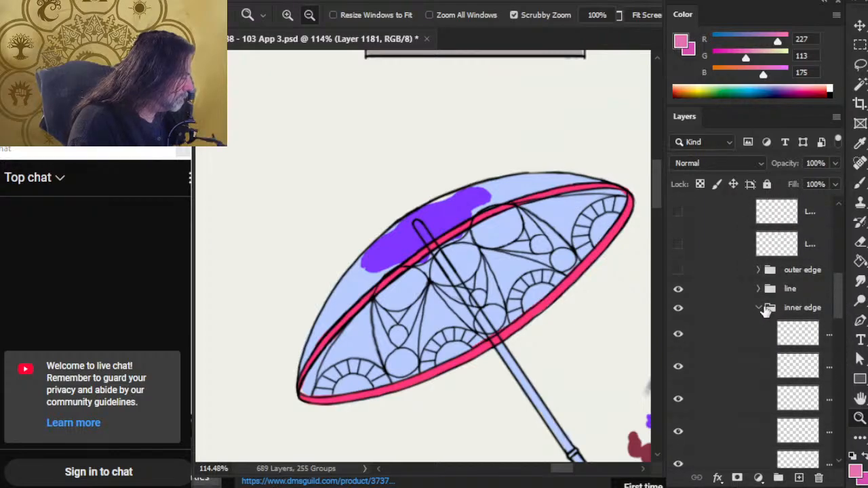
pyautogui.click(770, 311)
pyautogui.click(759, 308)
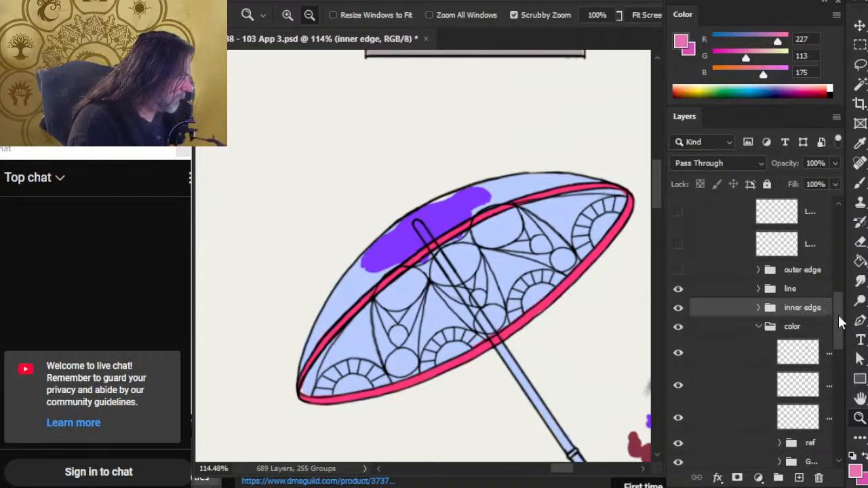
# - Sample the maroon of the color reference's triangles as foreground color and the parasol rim's hot pink as background color
pyautogui.scroll(-3, 839, 322)
pyautogui.moveTo(581, 396); pyautogui.dragTo(404, 251)
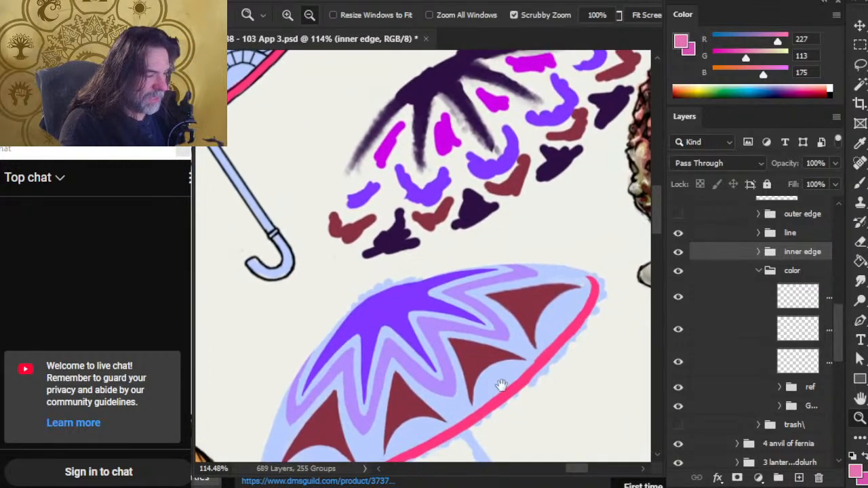
pyautogui.press('b')
pyautogui.keyDown('alt'); pyautogui.click(478, 347); pyautogui.keyUp('alt')
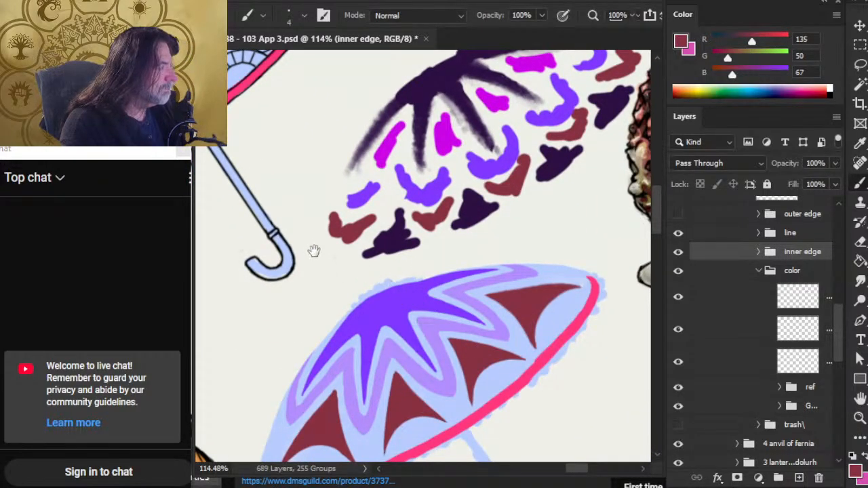
pyautogui.moveTo(317, 252); pyautogui.dragTo(527, 331)
pyautogui.keyDown('alt'); pyautogui.click(422, 229); pyautogui.keyUp('alt')
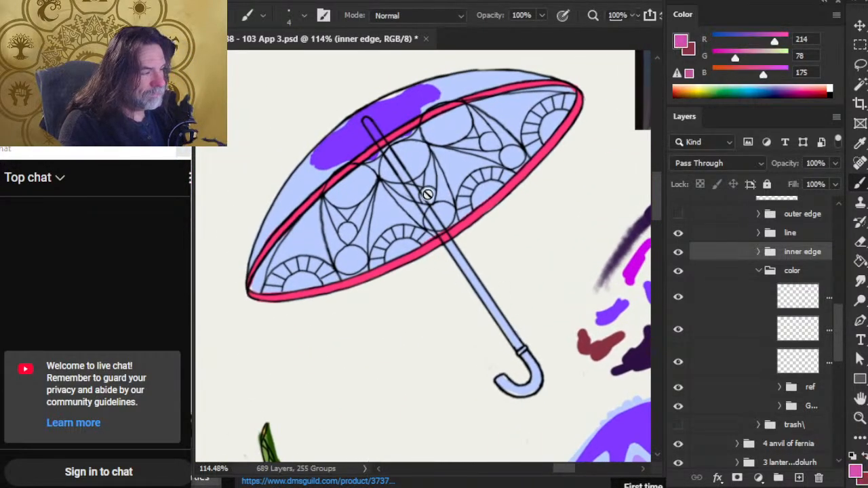
pyautogui.keyDown('alt'); pyautogui.click(480, 218); pyautogui.keyUp('alt')
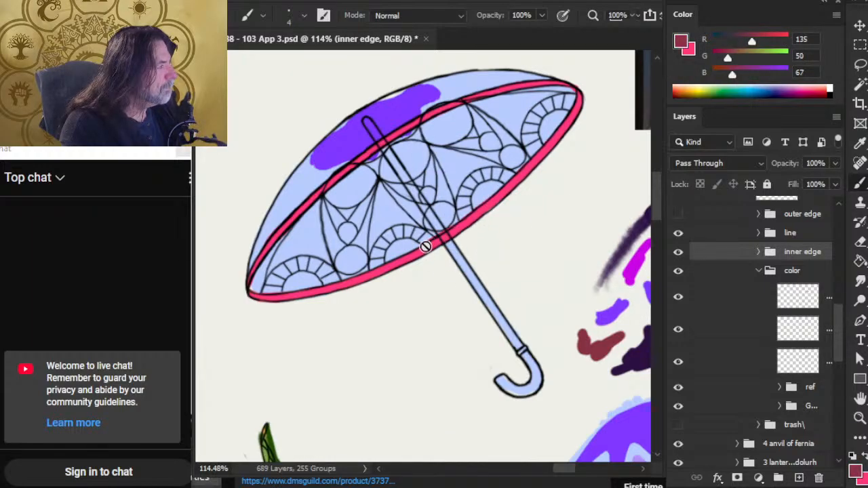
# - Check the color group's top two layers by toggling their visibility, and add a new layer directly above the second one
pyautogui.click(678, 297)
pyautogui.click(678, 299)
pyautogui.click(678, 329)
pyautogui.click(679, 332)
pyautogui.click(713, 334)
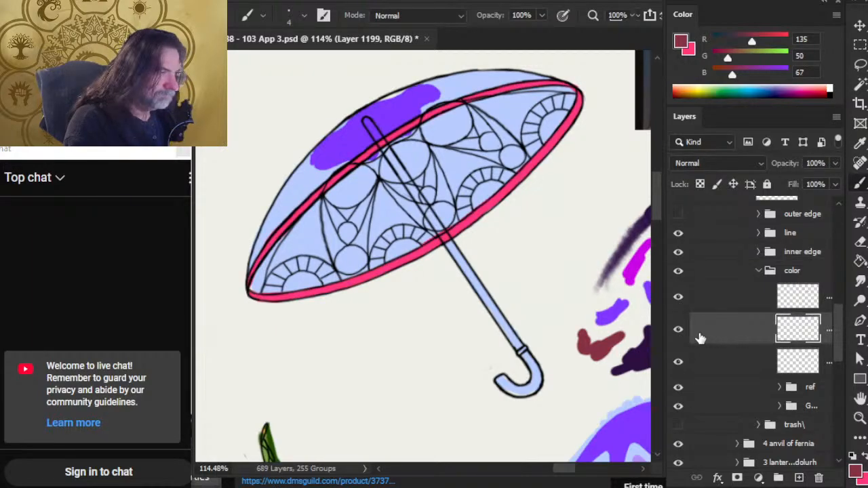
pyautogui.click(797, 481)
# - Paint maroon along the edges of the canopy's leftmost inner panel, between the rim, the curved rib and the segmented arch, with a 2–3 px brush
pyautogui.moveTo(343, 289); pyautogui.dragTo(444, 305)
pyautogui.moveTo(377, 278); pyautogui.dragTo(418, 260)
pyautogui.press('b')
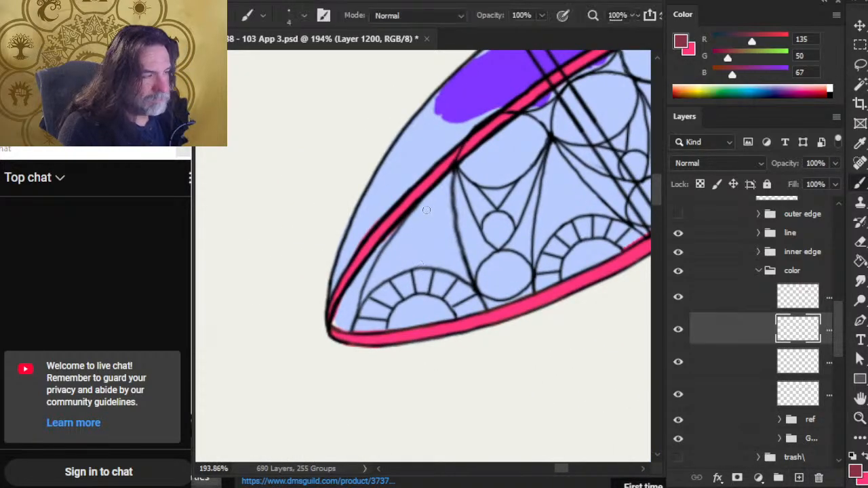
pyautogui.moveTo(446, 180); pyautogui.dragTo(440, 193)
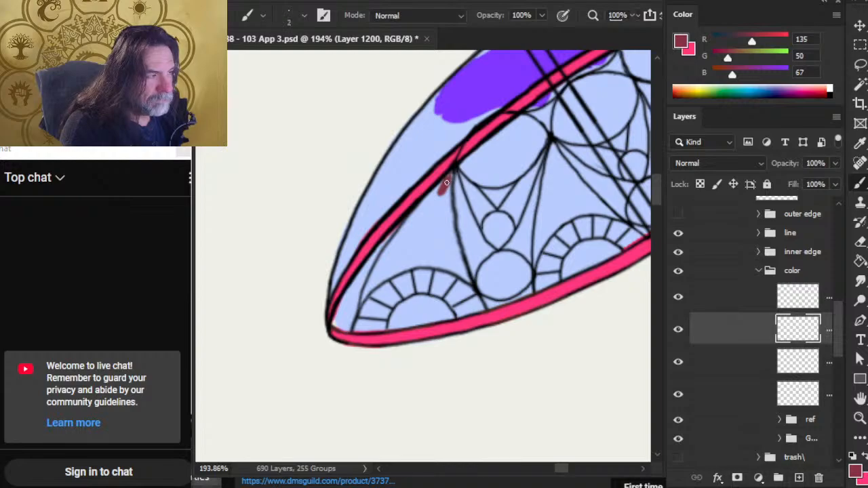
pyautogui.moveTo(448, 178); pyautogui.dragTo(444, 227)
pyautogui.moveTo(449, 178)
pyautogui.mouseDown()
pyautogui.moveTo(409, 229)
pyautogui.moveTo(409, 248)
pyautogui.mouseUp()
pyautogui.moveTo(417, 207); pyautogui.dragTo(365, 291)
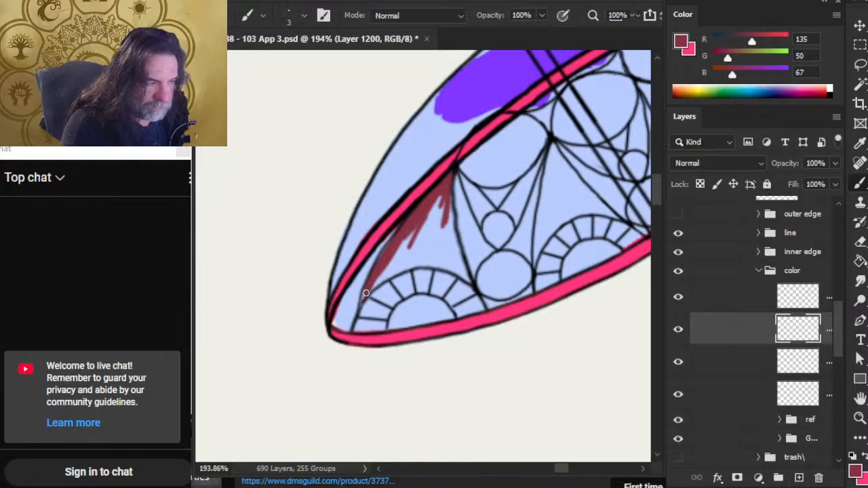
pyautogui.moveTo(366, 293); pyautogui.dragTo(408, 254)
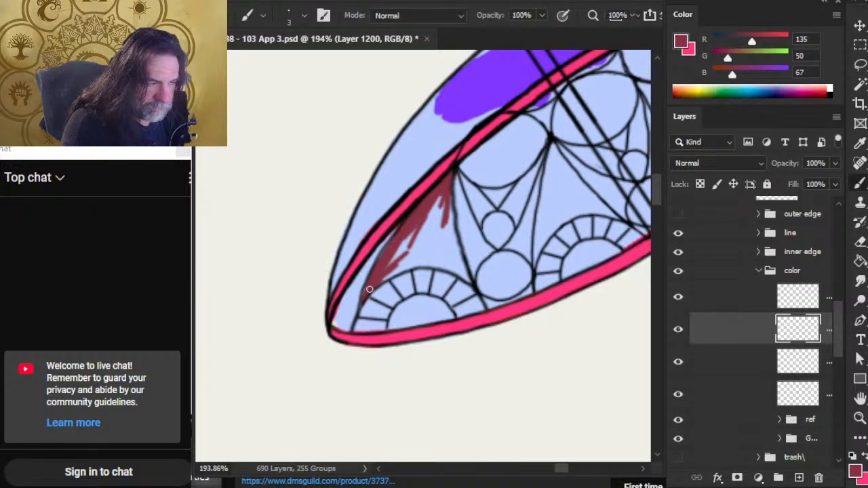
pyautogui.moveTo(389, 266)
pyautogui.mouseDown()
pyautogui.moveTo(435, 217)
pyautogui.moveTo(448, 264)
pyautogui.moveTo(461, 270)
pyautogui.moveTo(455, 265)
pyautogui.mouseUp()
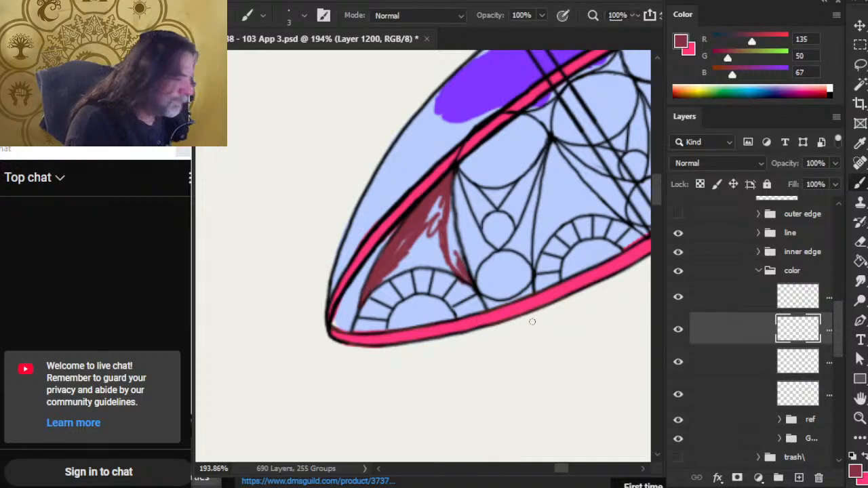
pyautogui.moveTo(449, 251)
pyautogui.mouseDown()
pyautogui.moveTo(456, 266)
pyautogui.moveTo(391, 280)
pyautogui.mouseUp()
# - Skip to the next track in the Epidemic Sound browser window and return to the Photoshop document
pyautogui.hotkey('alt', 'Tab')
pyautogui.press('Tab')
pyautogui.press('Tab')
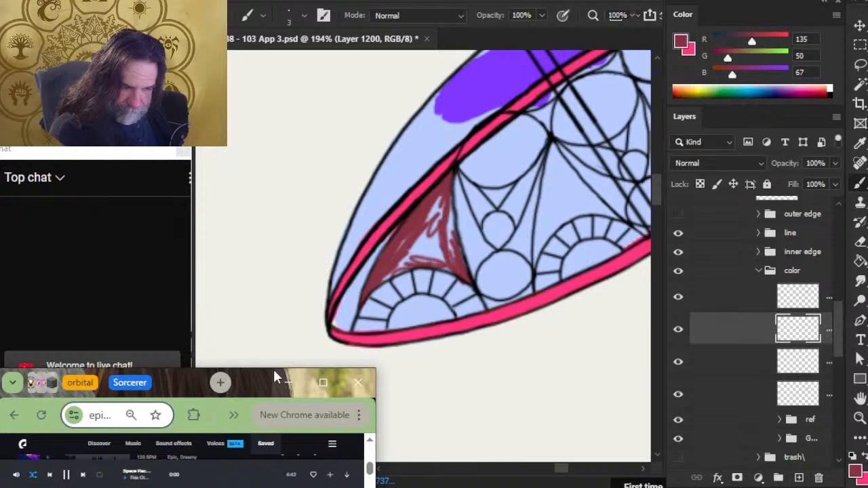
pyautogui.moveTo(268, 368); pyautogui.dragTo(259, 328)
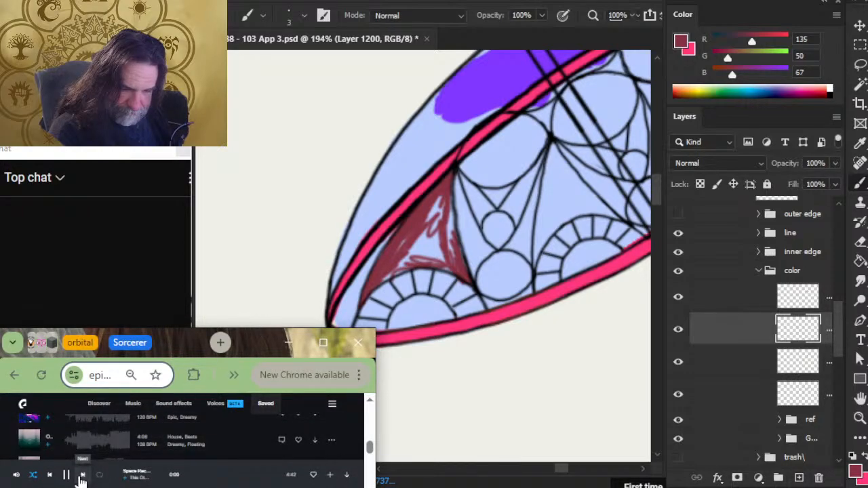
pyautogui.click(81, 477)
pyautogui.scroll(2, 62, 425)
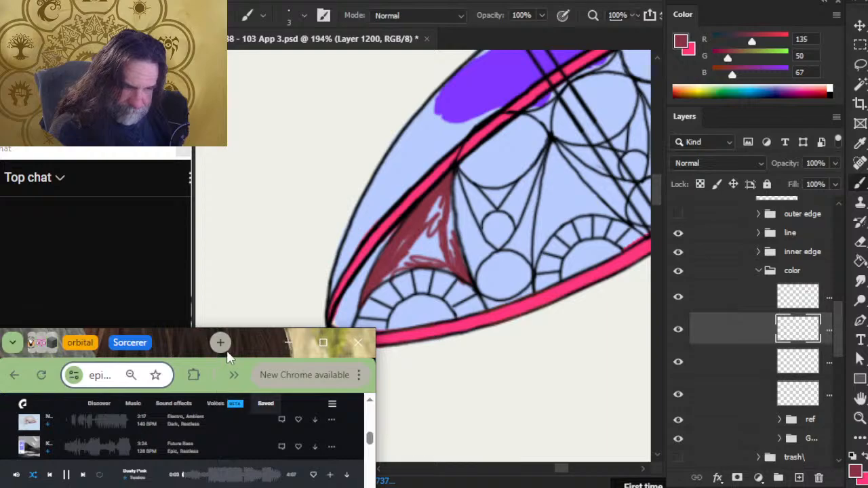
pyautogui.hotkey('alt', 'Tab')
pyautogui.hotkey('alt', 'Tab')
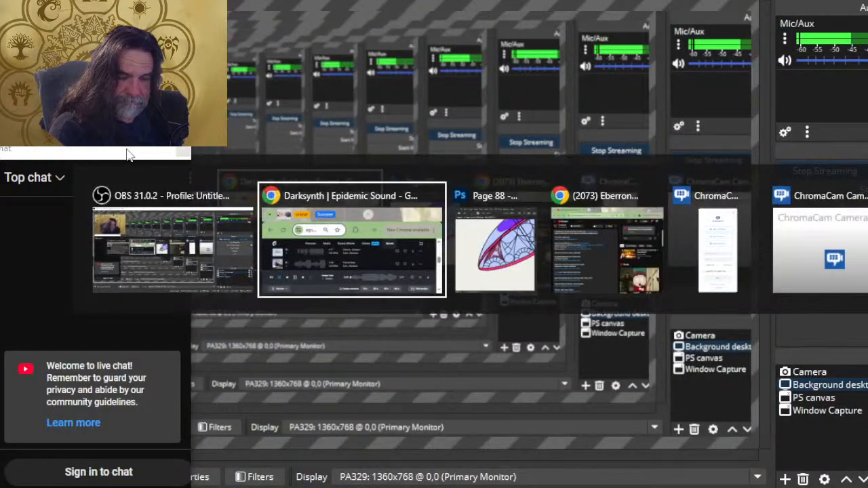
pyautogui.hotkey('alt', 'Tab')
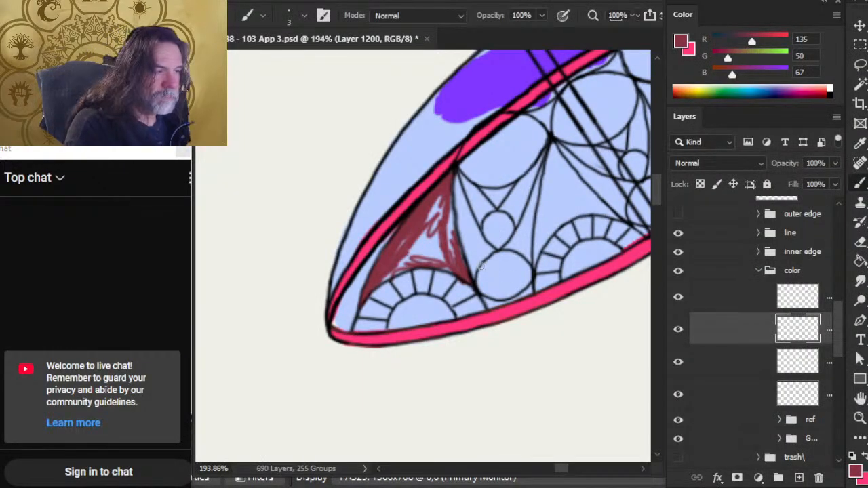
# - Fill the remaining interior of the canopy's leftmost inner panel with maroon using a 4 px brush
pyautogui.press(']')
pyautogui.moveTo(446, 188)
pyautogui.mouseDown()
pyautogui.moveTo(453, 231)
pyautogui.moveTo(454, 185)
pyautogui.moveTo(454, 200)
pyautogui.moveTo(368, 300)
pyautogui.moveTo(404, 271)
pyautogui.moveTo(449, 269)
pyautogui.mouseUp()
pyautogui.press('e')
pyautogui.press('b')
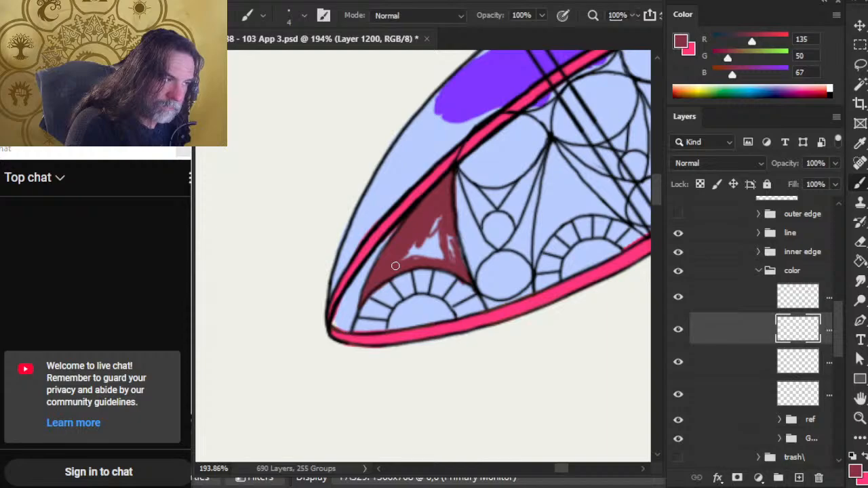
pyautogui.press('e')
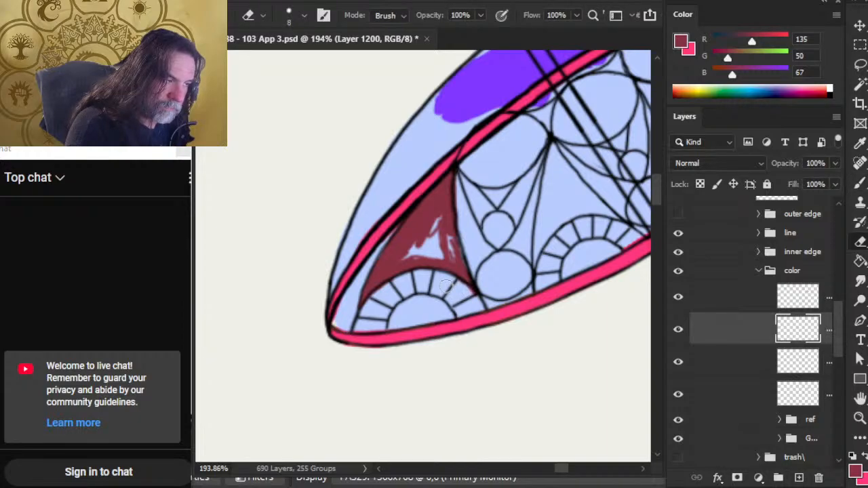
pyautogui.press('b')
pyautogui.moveTo(451, 237)
pyautogui.mouseDown()
pyautogui.moveTo(461, 259)
pyautogui.moveTo(454, 267)
pyautogui.mouseUp()
pyautogui.moveTo(441, 217); pyautogui.dragTo(454, 267)
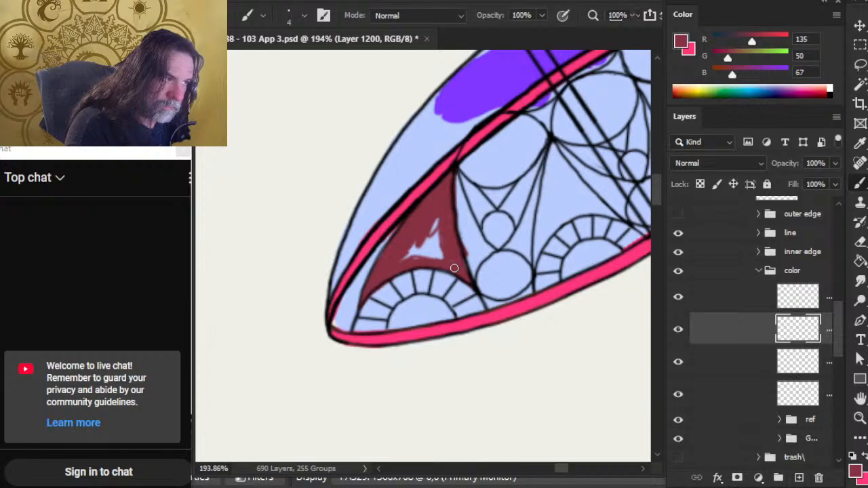
pyautogui.moveTo(434, 230); pyautogui.dragTo(454, 268)
pyautogui.moveTo(437, 221); pyautogui.dragTo(453, 268)
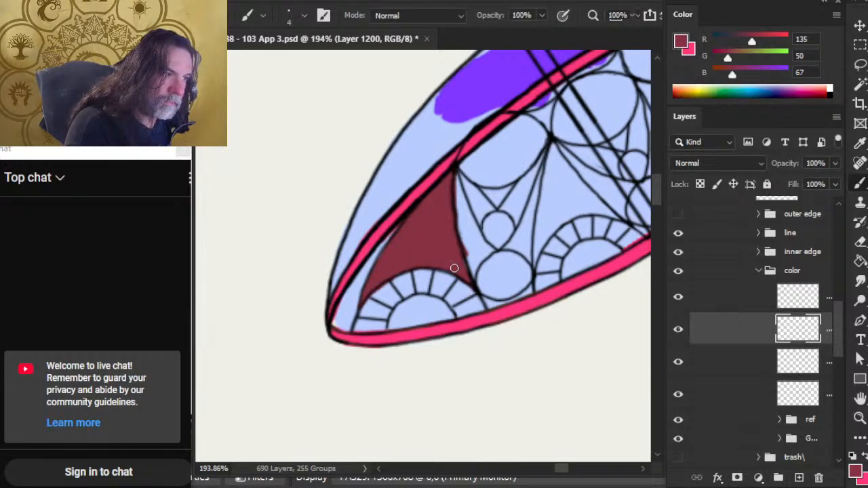
# - Clean up the maroon spilled past the leftmost panel's curved rib and segmented arch with an 8 px eraser
pyautogui.press('e')
pyautogui.moveTo(466, 255); pyautogui.dragTo(465, 240)
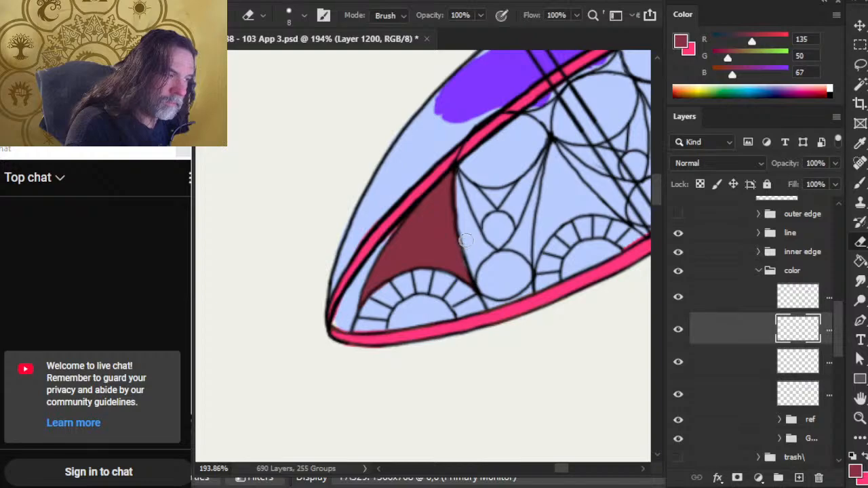
pyautogui.press('b')
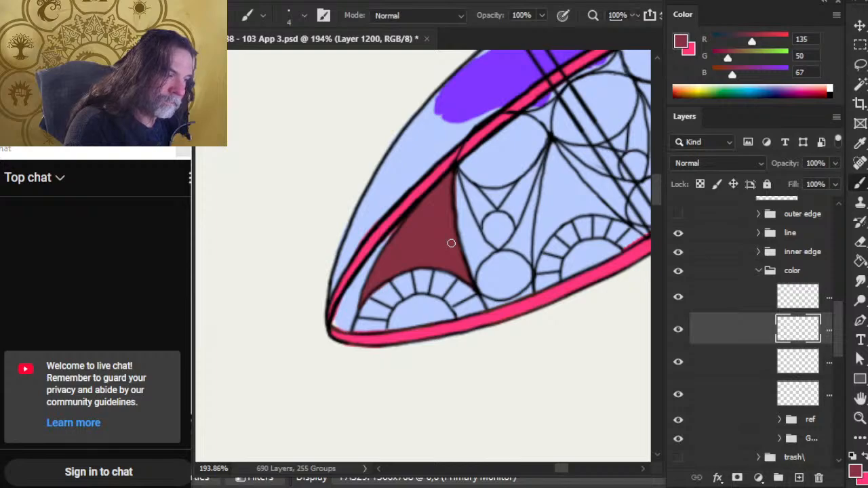
pyautogui.press('e')
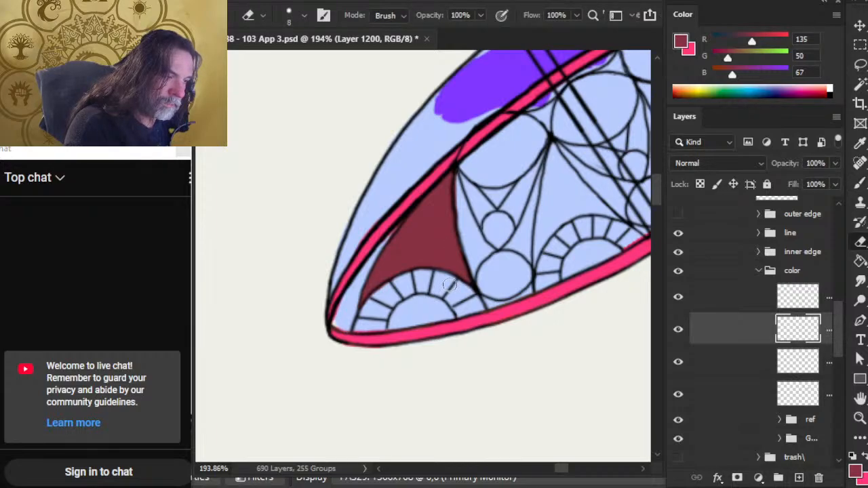
# - Paint maroon along the two upper edges of the second inner panel, left of the shaft, with a 3 px brush
pyautogui.moveTo(433, 250)
pyautogui.mouseDown()
pyautogui.moveTo(337, 324)
pyautogui.moveTo(292, 324)
pyautogui.mouseUp()
pyautogui.press('b')
pyautogui.moveTo(414, 224)
pyautogui.mouseDown()
pyautogui.moveTo(410, 239)
pyautogui.moveTo(413, 223)
pyautogui.moveTo(428, 247)
pyautogui.moveTo(409, 252)
pyautogui.moveTo(407, 232)
pyautogui.moveTo(435, 253)
pyautogui.moveTo(412, 225)
pyautogui.mouseUp()
pyautogui.press('e')
pyautogui.press('b')
pyautogui.moveTo(438, 256)
pyautogui.mouseDown()
pyautogui.moveTo(448, 269)
pyautogui.moveTo(432, 245)
pyautogui.moveTo(480, 292)
pyautogui.moveTo(443, 279)
pyautogui.moveTo(465, 283)
pyautogui.mouseUp()
pyautogui.moveTo(415, 239); pyautogui.dragTo(390, 334)
pyautogui.press('e')
pyautogui.moveTo(391, 270); pyautogui.dragTo(388, 328)
pyautogui.moveTo(399, 246); pyautogui.dragTo(390, 333)
pyautogui.press('b')
pyautogui.moveTo(413, 244); pyautogui.dragTo(404, 297)
pyautogui.moveTo(408, 257)
pyautogui.mouseDown()
pyautogui.moveTo(400, 290)
pyautogui.moveTo(399, 276)
pyautogui.mouseUp()
pyautogui.moveTo(404, 245); pyautogui.dragTo(402, 259)
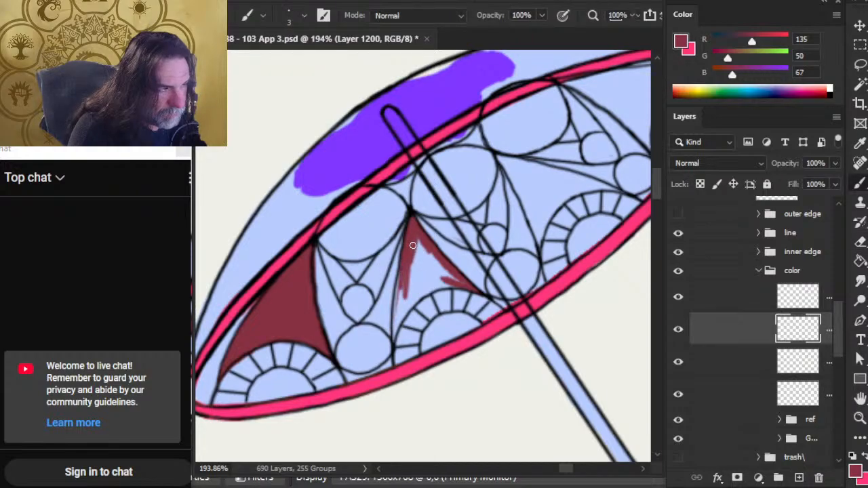
# - Erase the spill beside the second panel's left rib and fill the panel's upper middle with maroon using a 6 px brush
pyautogui.press('e')
pyautogui.moveTo(403, 215); pyautogui.dragTo(392, 241)
pyautogui.press('b')
pyautogui.moveTo(404, 279)
pyautogui.mouseDown()
pyautogui.moveTo(396, 307)
pyautogui.moveTo(405, 241)
pyautogui.moveTo(410, 291)
pyautogui.mouseUp()
pyautogui.moveTo(419, 247); pyautogui.dragTo(419, 287)
pyautogui.press(']')
pyautogui.press(']')
pyautogui.press(']')
pyautogui.moveTo(421, 254)
pyautogui.mouseDown()
pyautogui.moveTo(427, 272)
pyautogui.moveTo(446, 279)
pyautogui.moveTo(434, 281)
pyautogui.mouseUp()
pyautogui.moveTo(414, 243); pyautogui.dragTo(409, 298)
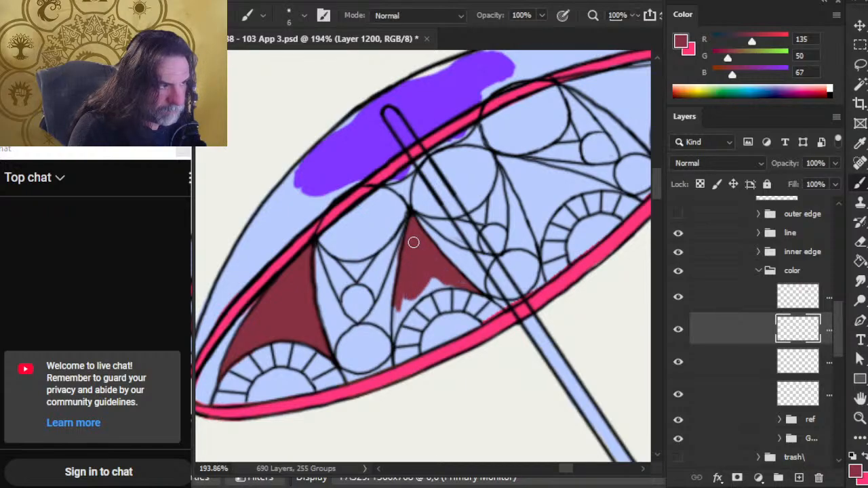
# - Extend the maroon into the second panel's lower-left tip and along its segmented arch with a 2–3 px brush
pyautogui.press('e')
pyautogui.press('b')
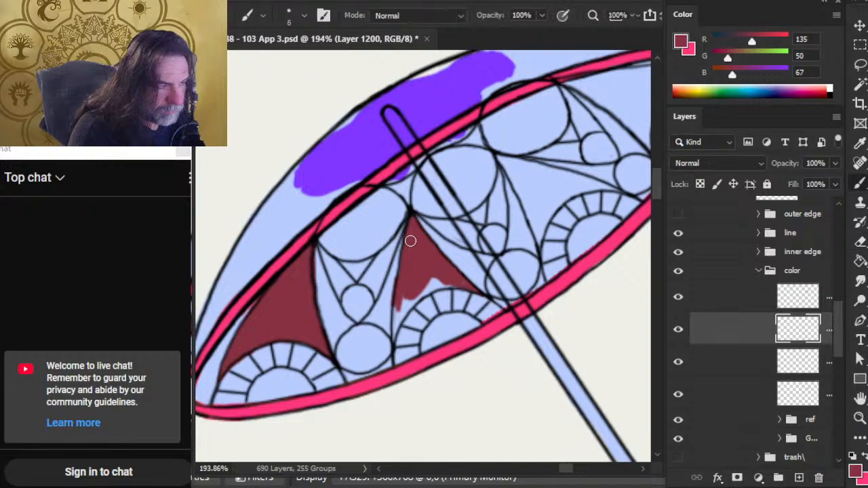
pyautogui.press('e')
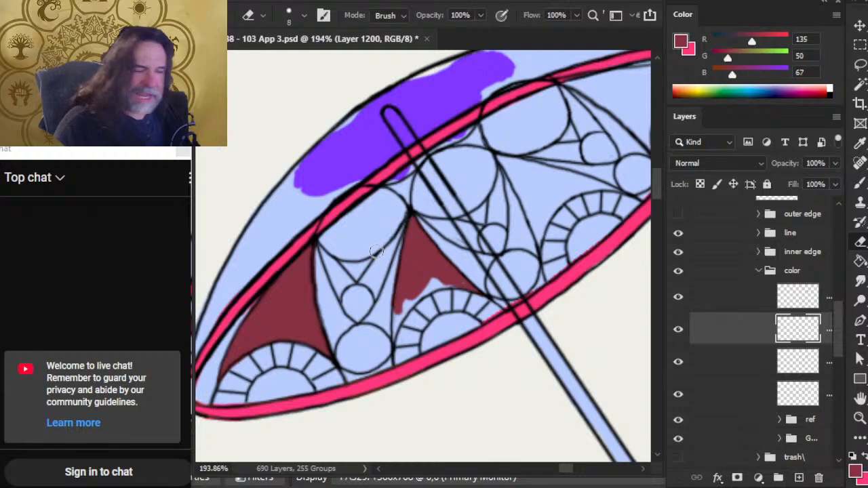
pyautogui.press('b')
pyautogui.press('[')
pyautogui.press('[')
pyautogui.moveTo(400, 307); pyautogui.dragTo(395, 328)
pyautogui.press('[')
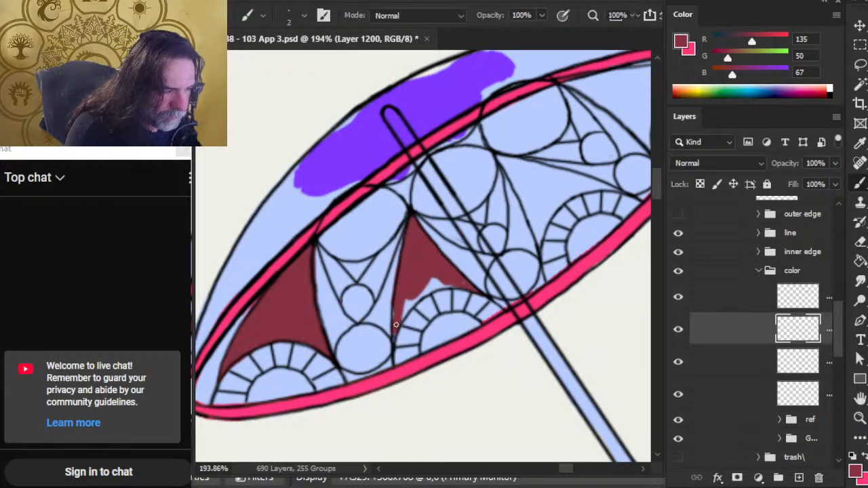
pyautogui.moveTo(409, 300); pyautogui.dragTo(401, 317)
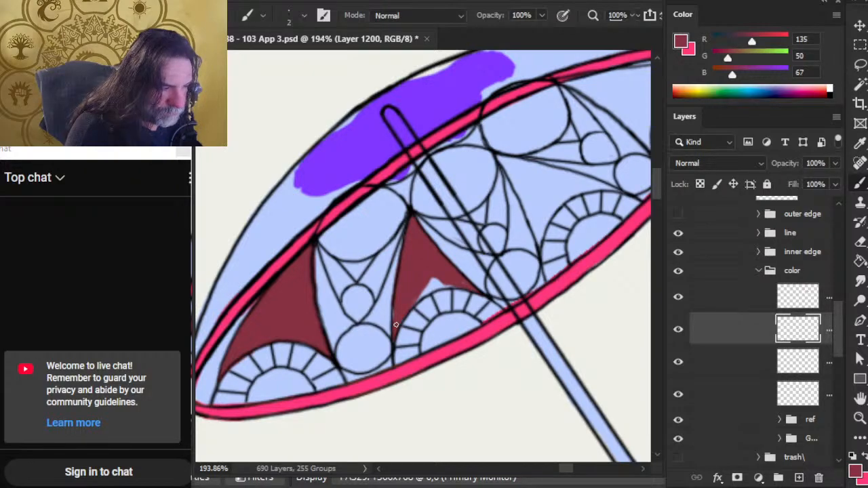
pyautogui.moveTo(415, 302)
pyautogui.mouseDown()
pyautogui.moveTo(429, 285)
pyautogui.moveTo(427, 292)
pyautogui.moveTo(445, 291)
pyautogui.mouseUp()
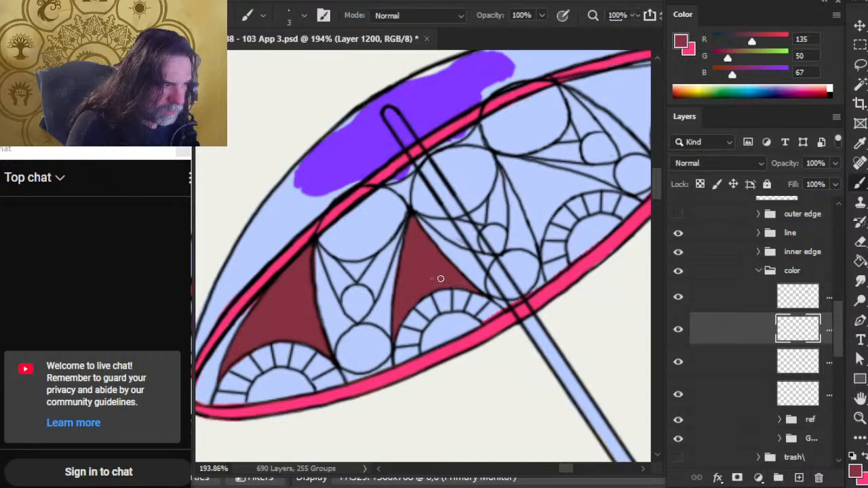
# - Erase the maroon overspill around the second panel's segmented arch and right rib, touching up its edges with a 3 px brush
pyautogui.press('e')
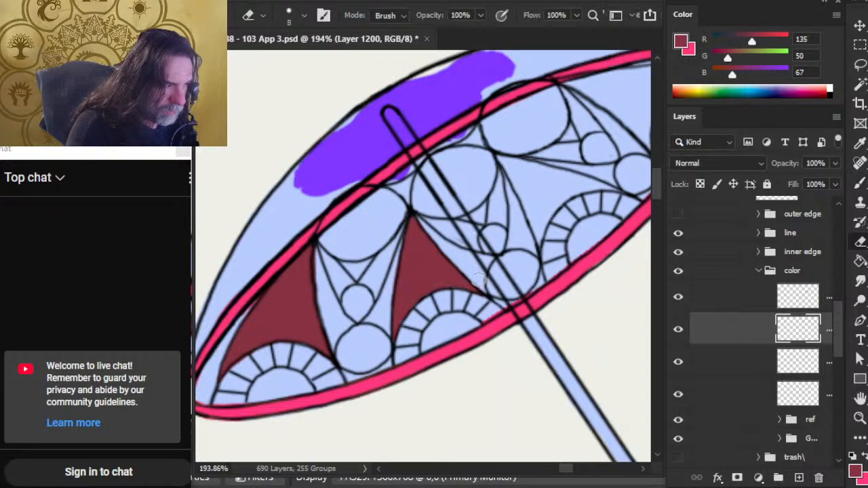
pyautogui.press('b')
pyautogui.press('e')
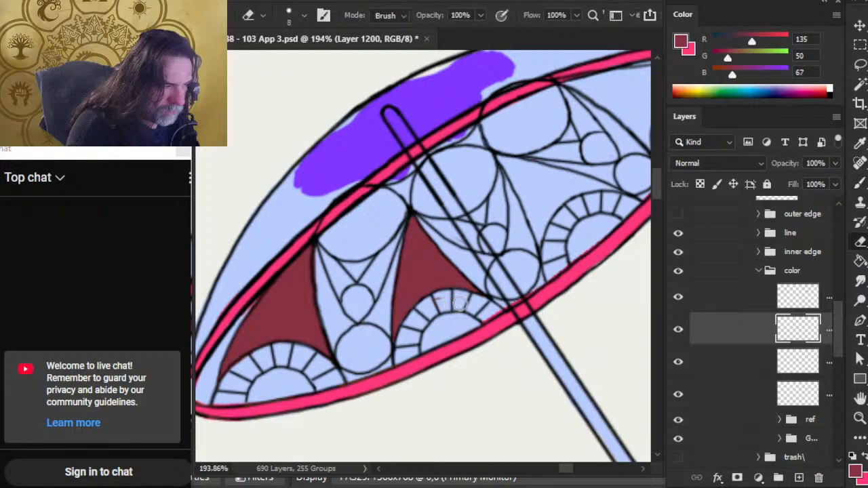
pyautogui.press('b')
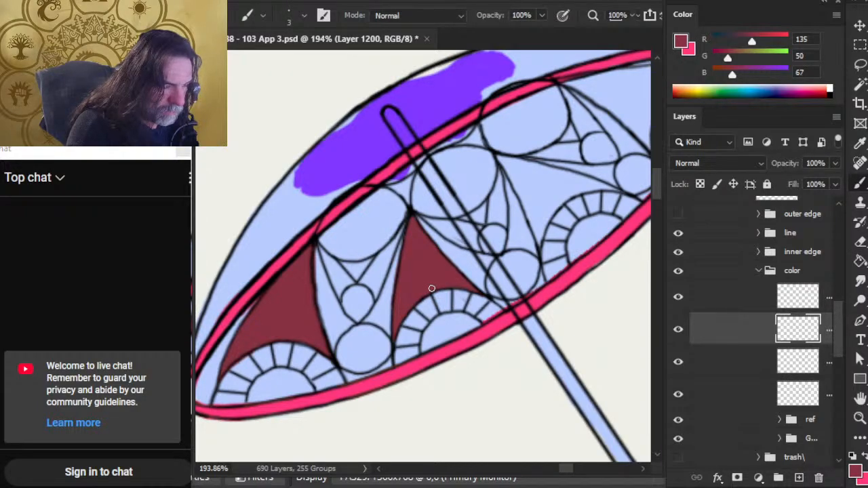
pyautogui.press('e')
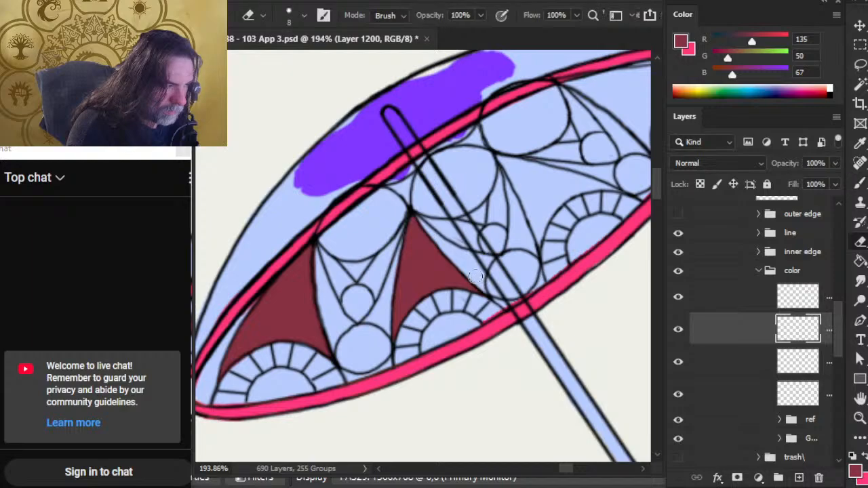
# - Start the third inner panel, right of the shaft, by painting maroon along its two upper edges with a 3 px brush
pyautogui.moveTo(615, 225); pyautogui.dragTo(462, 279)
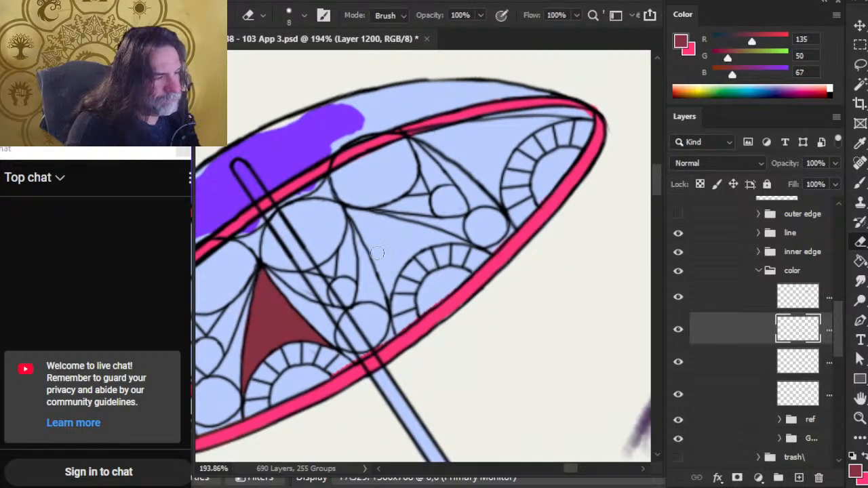
pyautogui.press('b')
pyautogui.moveTo(358, 212)
pyautogui.mouseDown()
pyautogui.moveTo(377, 217)
pyautogui.moveTo(368, 233)
pyautogui.moveTo(358, 230)
pyautogui.moveTo(378, 268)
pyautogui.mouseUp()
pyautogui.moveTo(366, 230)
pyautogui.mouseDown()
pyautogui.moveTo(377, 266)
pyautogui.moveTo(385, 223)
pyautogui.moveTo(360, 206)
pyautogui.moveTo(440, 243)
pyautogui.moveTo(413, 229)
pyautogui.moveTo(434, 224)
pyautogui.moveTo(459, 243)
pyautogui.moveTo(424, 237)
pyautogui.moveTo(465, 244)
pyautogui.mouseUp()
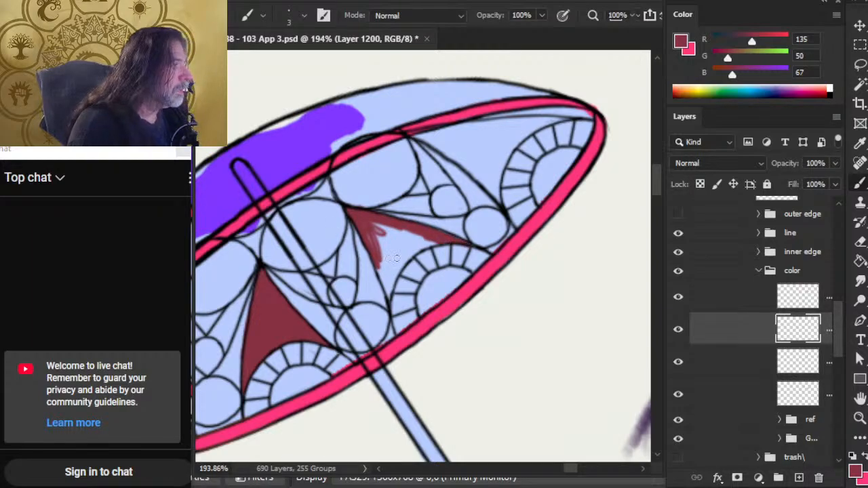
pyautogui.moveTo(374, 222); pyautogui.dragTo(390, 252)
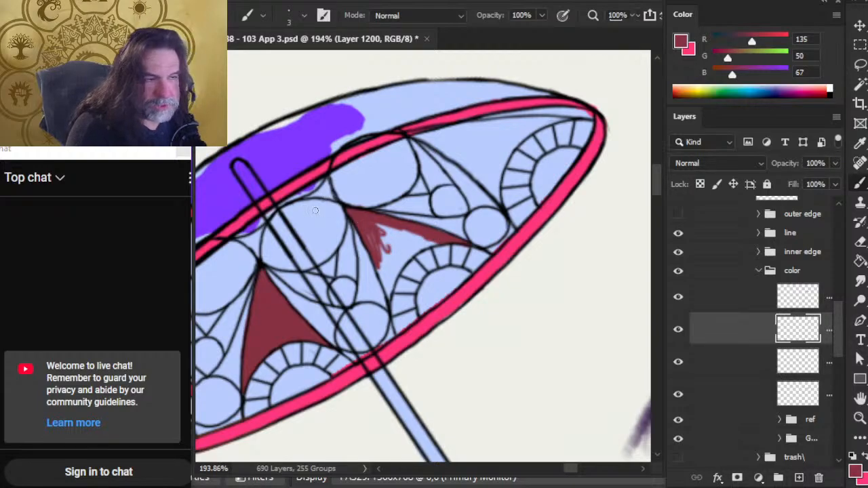
# - On the layer directly below, sample the canopy's violet and fill the gaps between the rim and the circles beside the shaft
pyautogui.click(677, 364)
pyautogui.click(677, 364)
pyautogui.click(699, 364)
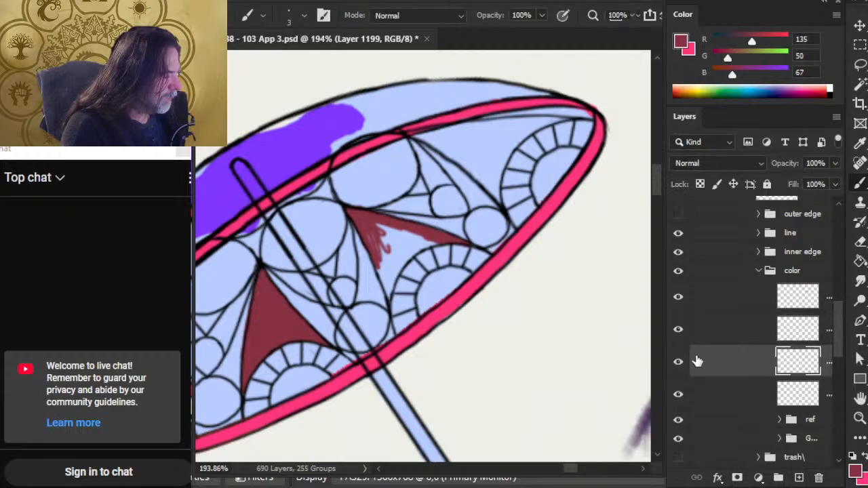
pyautogui.keyDown('alt'); pyautogui.click(302, 150); pyautogui.keyUp('alt')
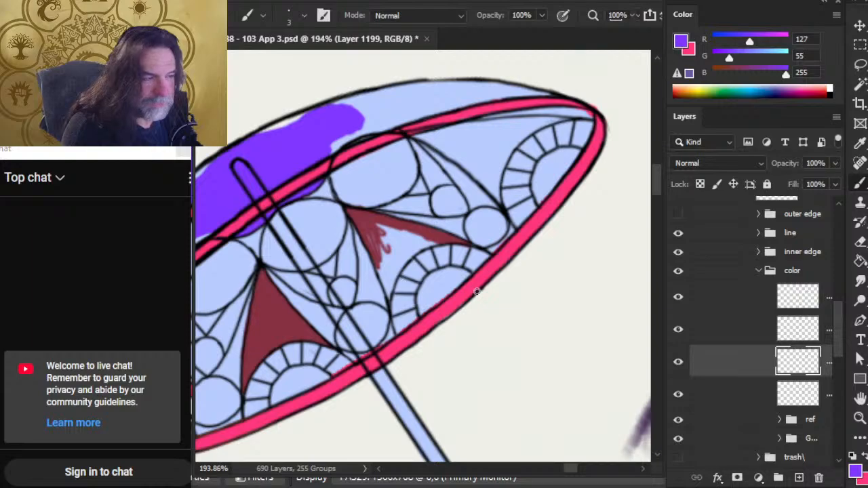
# - Return to the maroon layer, resample the panel maroon, and fill the third inner panel with a 4–5 px brush
pyautogui.click(675, 337)
pyautogui.click(673, 341)
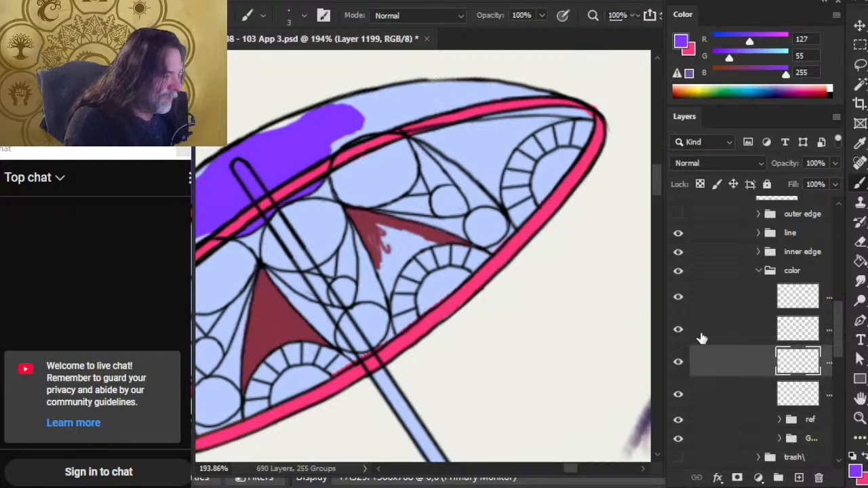
pyautogui.click(705, 330)
pyautogui.keyDown('alt'); pyautogui.click(280, 305); pyautogui.keyUp('alt')
pyautogui.press(']')
pyautogui.press(']')
pyautogui.moveTo(364, 226)
pyautogui.mouseDown()
pyautogui.moveTo(387, 233)
pyautogui.moveTo(389, 297)
pyautogui.moveTo(394, 263)
pyautogui.moveTo(433, 245)
pyautogui.moveTo(392, 261)
pyautogui.moveTo(393, 231)
pyautogui.moveTo(420, 239)
pyautogui.mouseUp()
pyautogui.press('[')
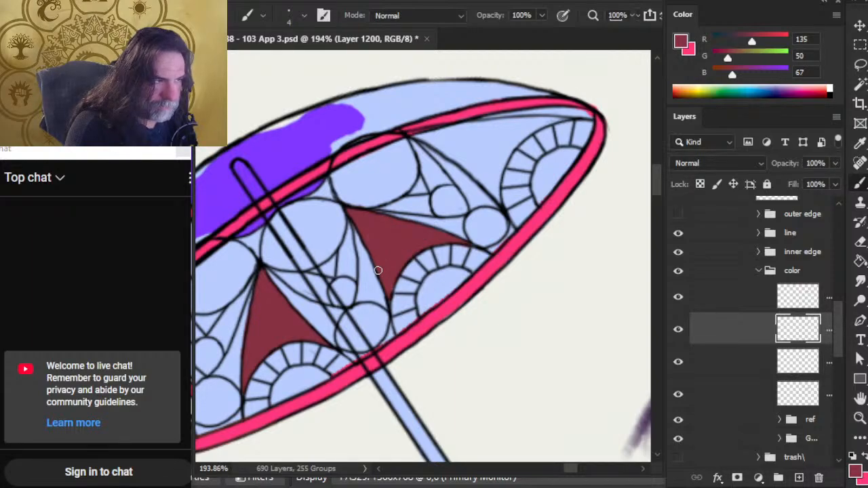
# - Touch up the third panel's upper corner and edges with the 4 px maroon brush and the 8 px eraser
pyautogui.moveTo(366, 212)
pyautogui.mouseDown()
pyautogui.moveTo(405, 214)
pyautogui.moveTo(355, 210)
pyautogui.mouseUp()
pyautogui.press('e')
pyautogui.press('b')
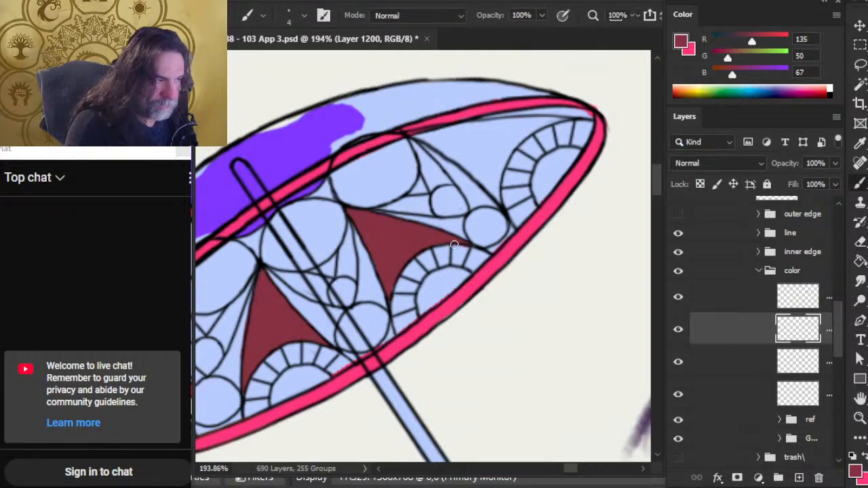
pyautogui.press('e')
# - Paint the rightmost inner panel maroon between the rim, the curved rib and the segmented arch with a 4 px brush
pyautogui.moveTo(510, 217); pyautogui.dragTo(470, 270)
pyautogui.press('b')
pyautogui.press('b')
pyautogui.moveTo(377, 190)
pyautogui.mouseDown()
pyautogui.moveTo(431, 184)
pyautogui.moveTo(397, 189)
pyautogui.moveTo(426, 204)
pyautogui.moveTo(427, 221)
pyautogui.mouseUp()
pyautogui.moveTo(388, 196)
pyautogui.mouseDown()
pyautogui.moveTo(400, 222)
pyautogui.moveTo(429, 185)
pyautogui.moveTo(529, 171)
pyautogui.mouseUp()
pyautogui.press('e')
pyautogui.press('b')
pyautogui.moveTo(485, 175)
pyautogui.mouseDown()
pyautogui.moveTo(521, 178)
pyautogui.moveTo(464, 205)
pyautogui.moveTo(457, 227)
pyautogui.moveTo(468, 242)
pyautogui.moveTo(429, 203)
pyautogui.moveTo(437, 238)
pyautogui.moveTo(460, 253)
pyautogui.moveTo(454, 211)
pyautogui.moveTo(451, 223)
pyautogui.moveTo(424, 201)
pyautogui.moveTo(444, 217)
pyautogui.moveTo(427, 201)
pyautogui.moveTo(417, 225)
pyautogui.moveTo(448, 193)
pyautogui.moveTo(443, 186)
pyautogui.mouseUp()
pyautogui.press('e')
pyautogui.press('b')
pyautogui.press('e')
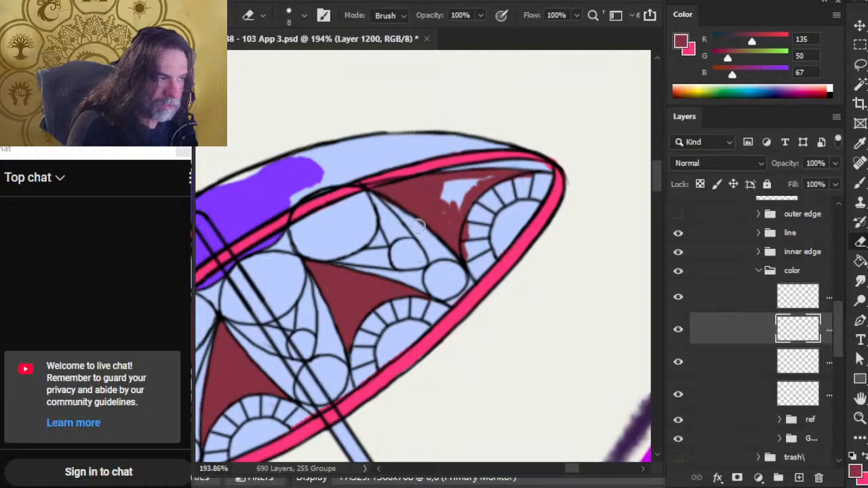
pyautogui.press('b')
pyautogui.moveTo(445, 202)
pyautogui.mouseDown()
pyautogui.moveTo(458, 181)
pyautogui.moveTo(470, 204)
pyautogui.moveTo(466, 180)
pyautogui.mouseUp()
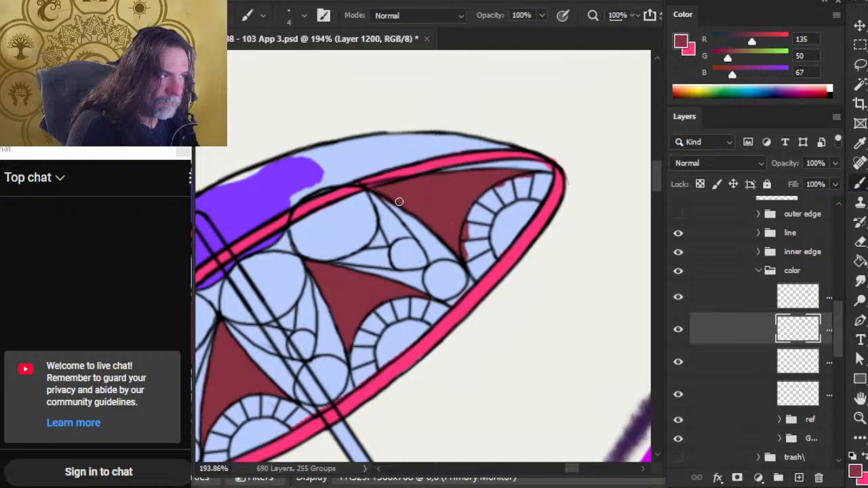
# - Erase the maroon spilled past the rightmost panel's upper line and into its segmented arch with an 8 px eraser
pyautogui.press('e')
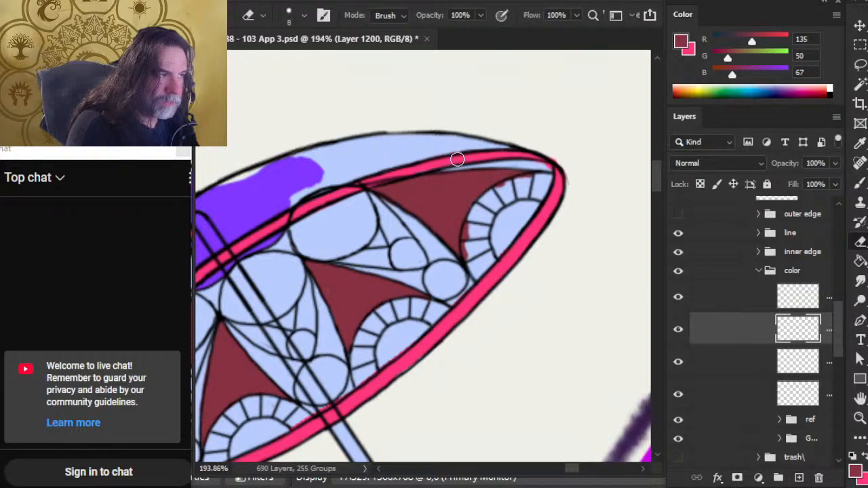
pyautogui.moveTo(456, 160)
pyautogui.mouseDown()
pyautogui.moveTo(432, 168)
pyautogui.moveTo(439, 175)
pyautogui.mouseUp()
pyautogui.press('b')
pyautogui.press('e')
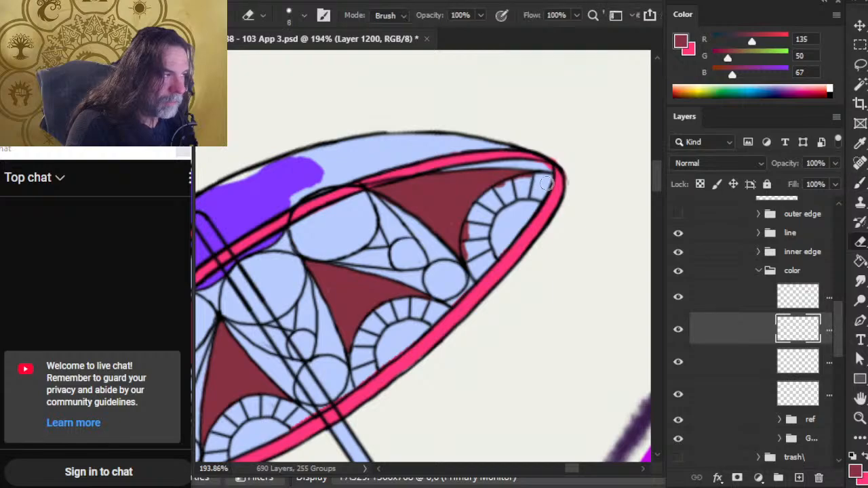
pyautogui.moveTo(471, 225); pyautogui.dragTo(471, 261)
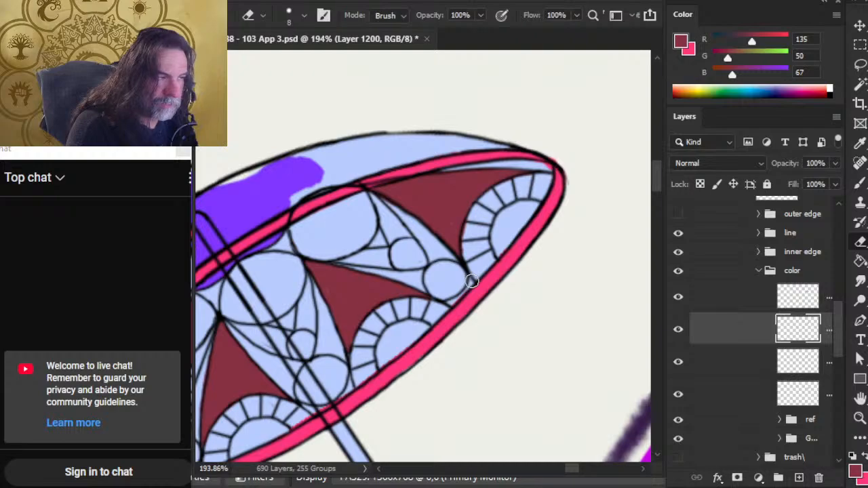
pyautogui.press('b')
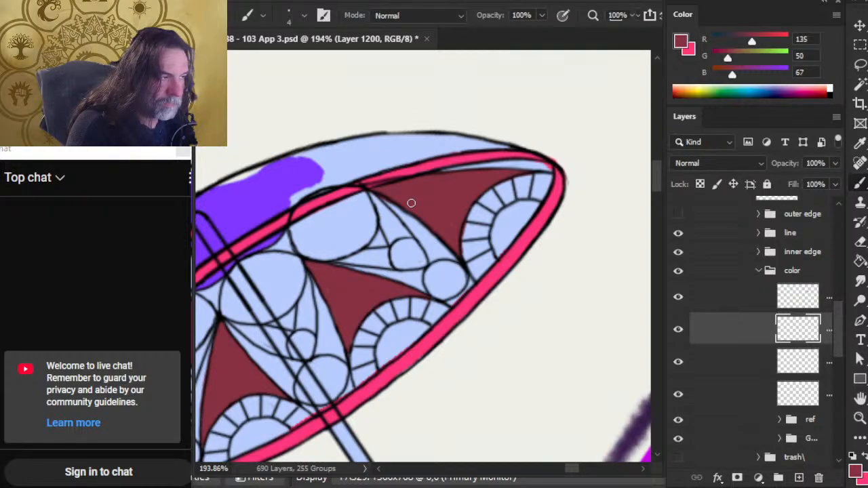
# - Refine the rightmost panel's upper edge below the rim with a 4 px maroon brush and the eraser
pyautogui.press('e')
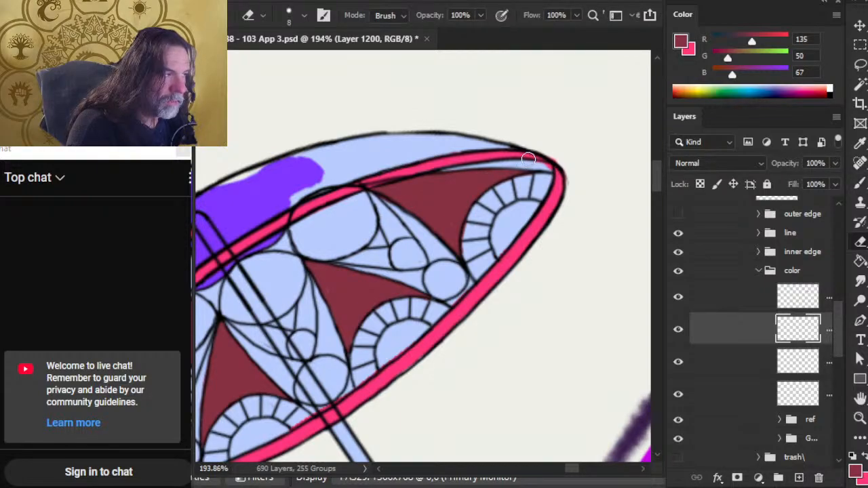
pyautogui.press('b')
pyautogui.moveTo(482, 174)
pyautogui.mouseDown()
pyautogui.moveTo(541, 167)
pyautogui.moveTo(457, 169)
pyautogui.mouseUp()
pyautogui.press('e')
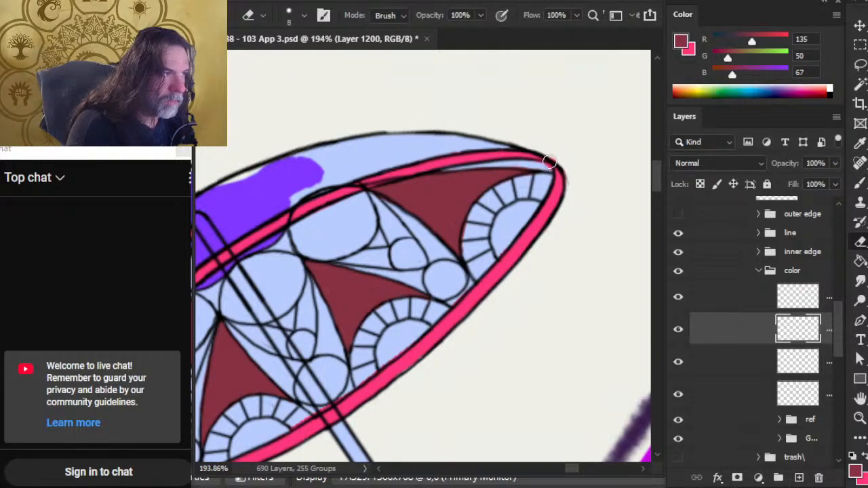
pyautogui.press('b')
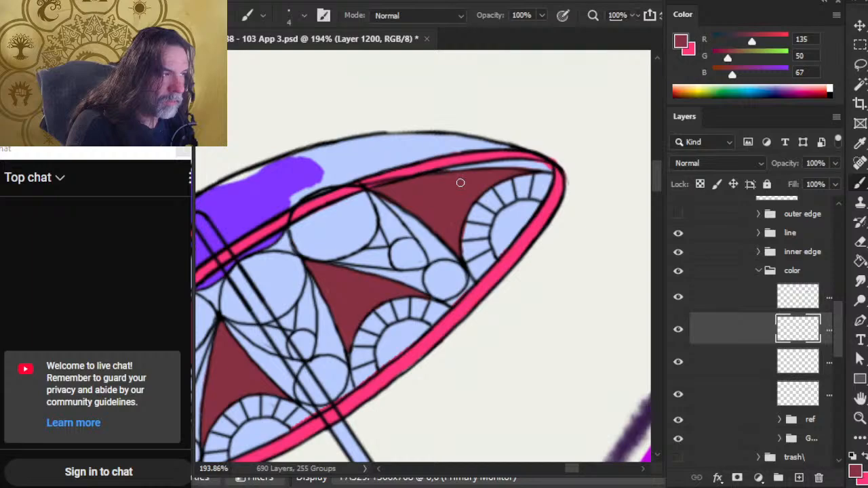
# - Clean the rightmost maroon panel's edges along the curved rib and segmented arch with the 4 px brush and 8 px eraser
pyautogui.press('e')
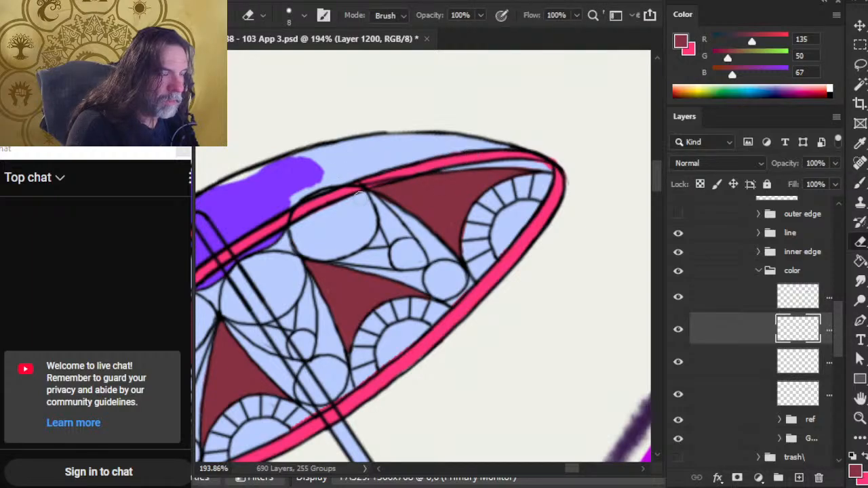
pyautogui.press('b')
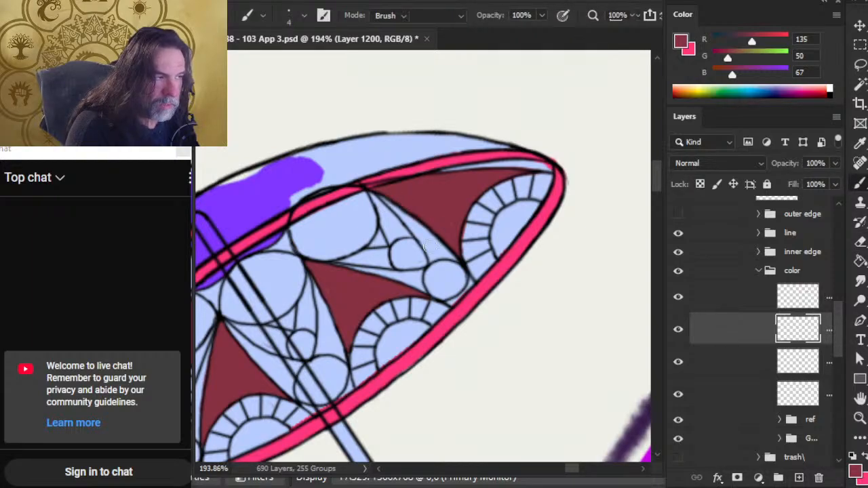
pyautogui.press('e')
pyautogui.press('b')
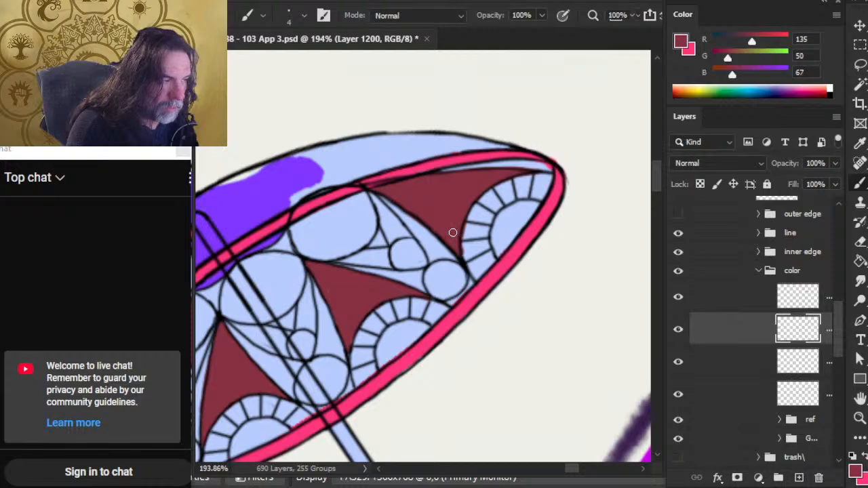
pyautogui.press('e')
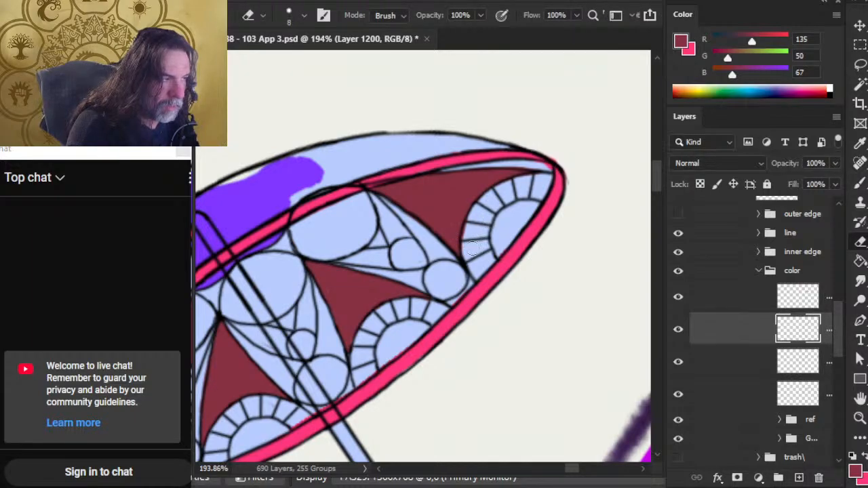
pyautogui.press('b')
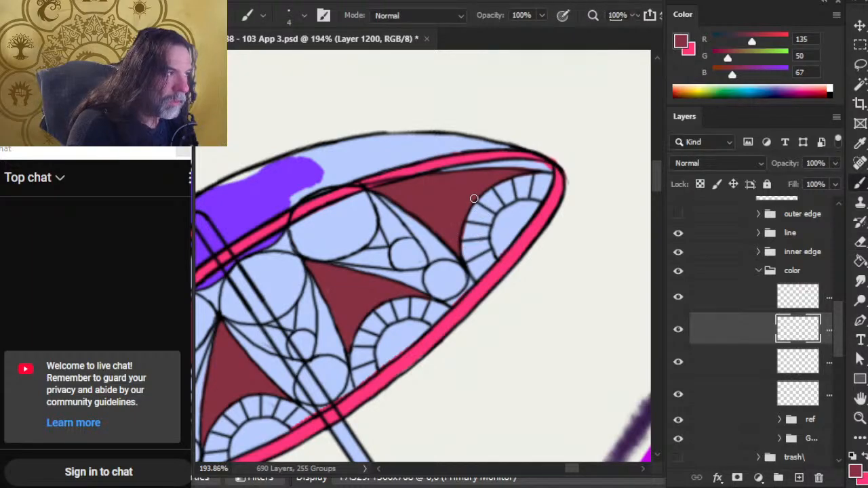
pyautogui.press('e')
# - Show the outer edge linework group over the parasol's canopy
pyautogui.press('z')
pyautogui.moveTo(412, 296); pyautogui.dragTo(346, 307)
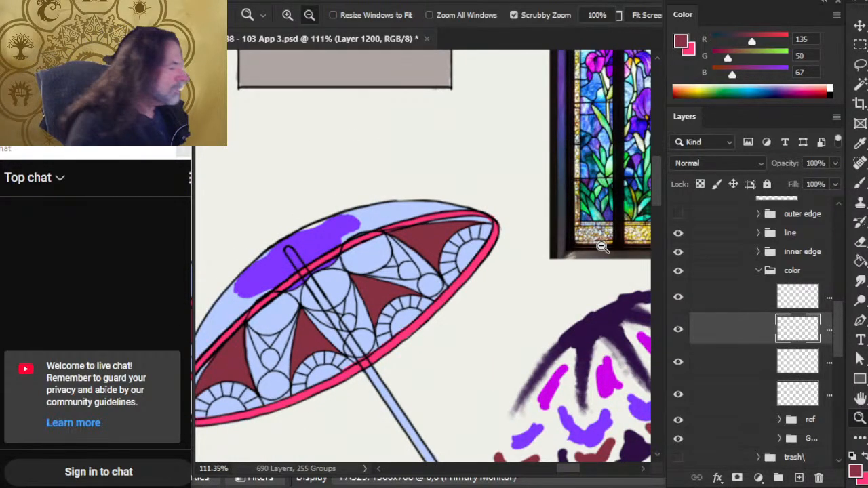
pyautogui.click(678, 214)
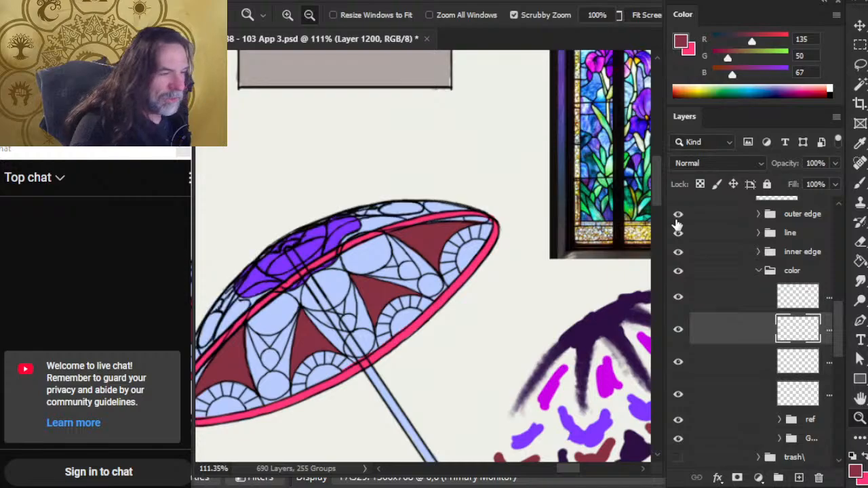
pyautogui.click(756, 217)
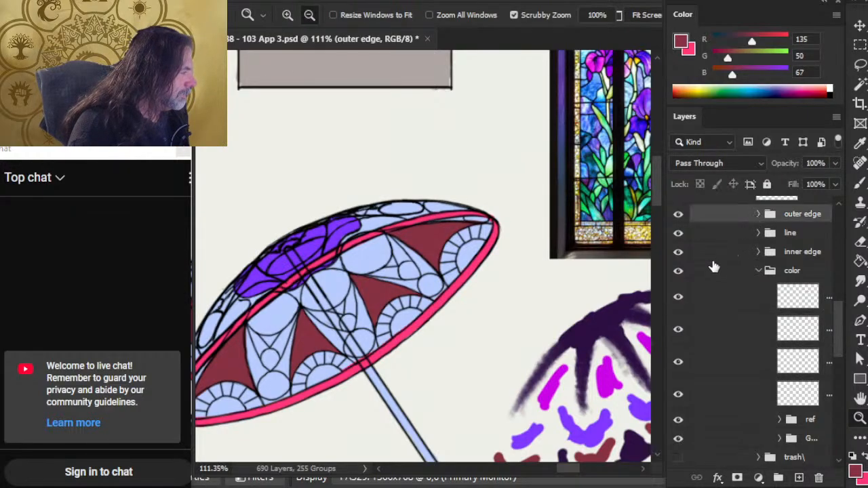
pyautogui.click(757, 214)
pyautogui.click(757, 215)
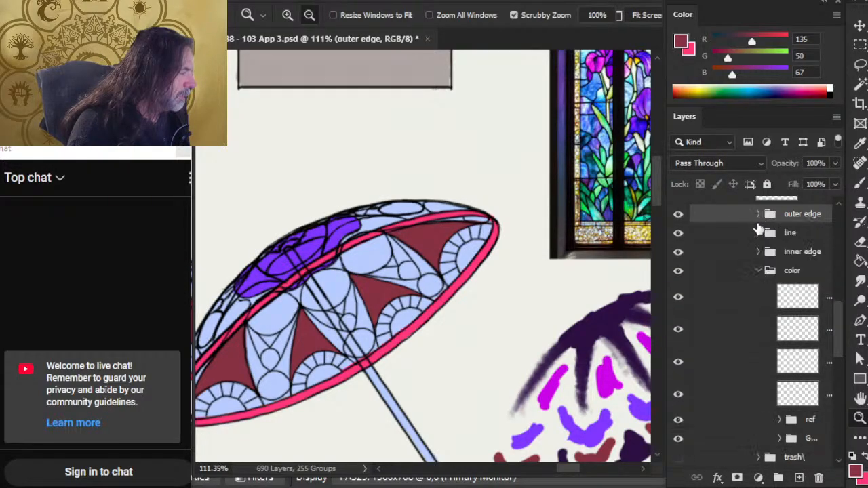
# - Identify the inner panels' maroon layer in the color group and add a new layer above it
pyautogui.click(678, 363)
pyautogui.click(678, 363)
pyautogui.click(678, 330)
pyautogui.click(678, 330)
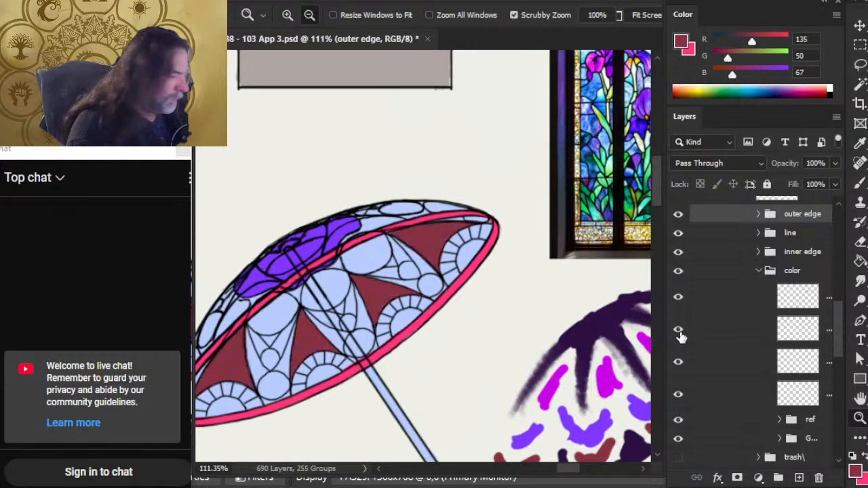
pyautogui.click(736, 333)
pyautogui.click(797, 480)
# - Paint the small wedge areas on the canopy's outer surface, at both ends of the purple flower, maroon with a small brush
pyautogui.moveTo(333, 303); pyautogui.dragTo(394, 324)
pyautogui.press('b')
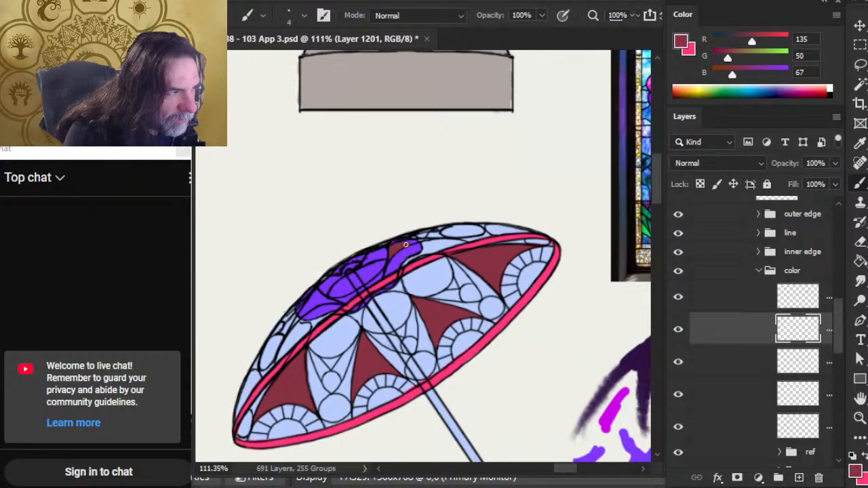
pyautogui.press('[')
pyautogui.press('[')
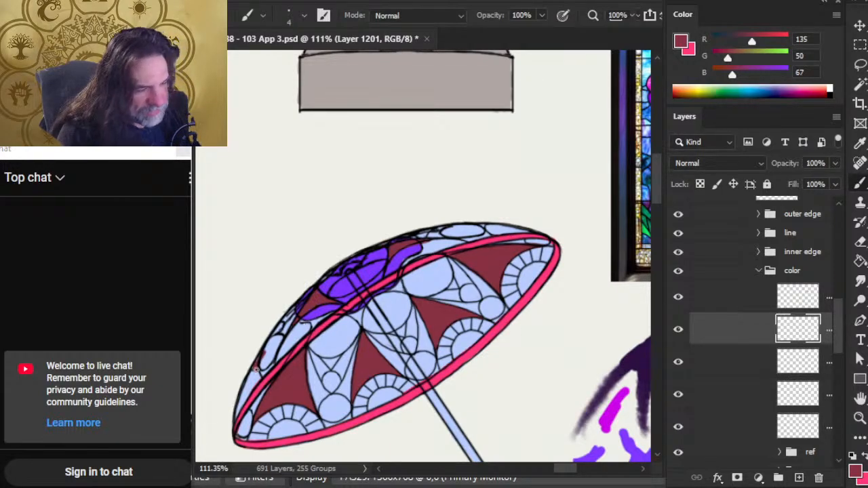
# - Refine the maroon wedges on the outer canopy, erasing spill past their outlines with an 8 px eraser
pyautogui.press('e')
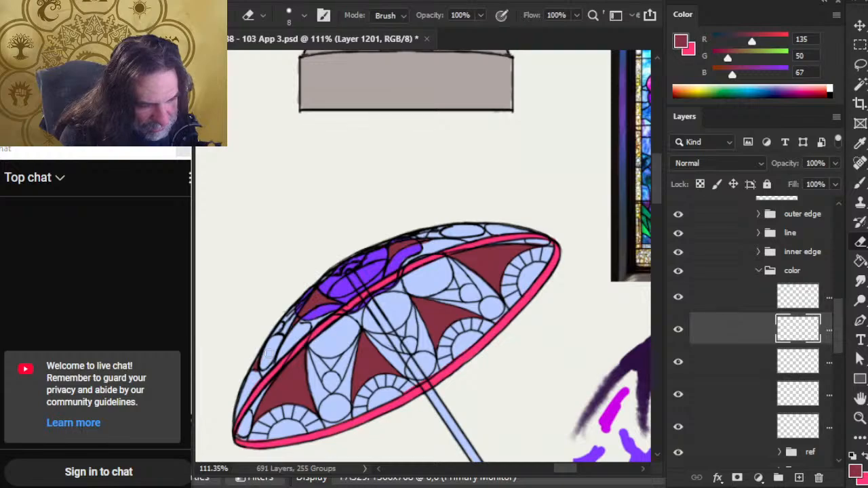
pyautogui.press('b')
pyautogui.press('e')
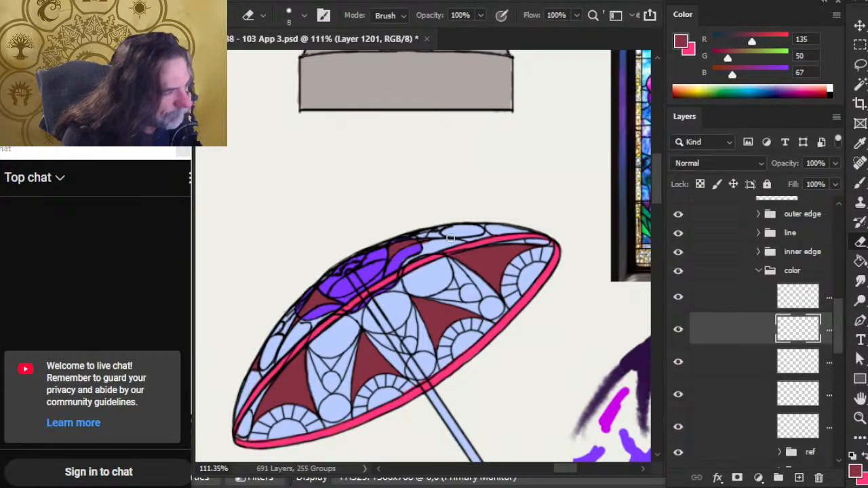
pyautogui.press('b')
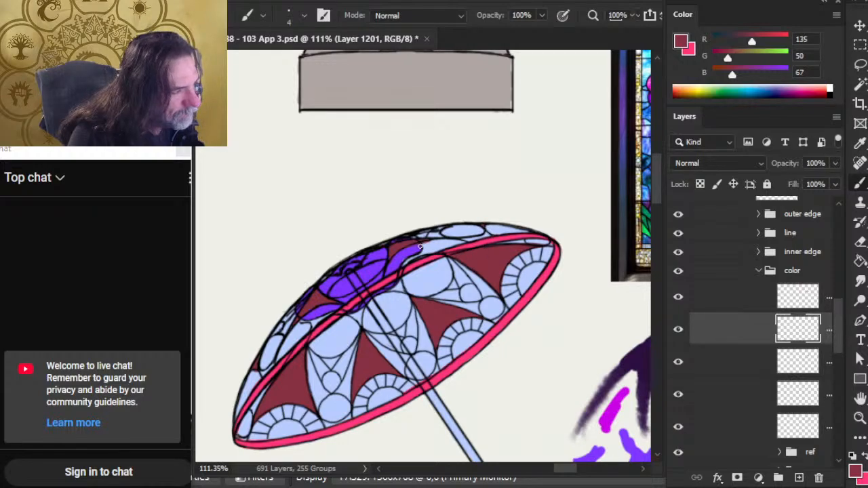
pyautogui.press('e')
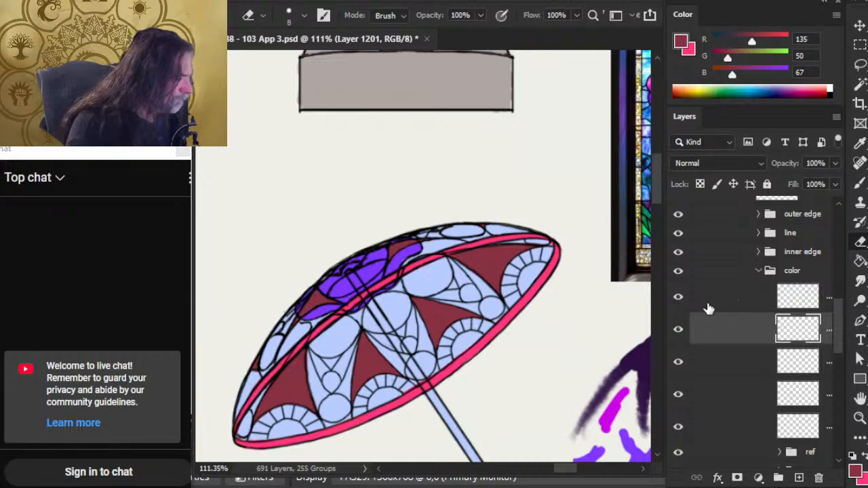
# - Collapse and hide the color group, and reset the painting colors to black and white
pyautogui.click(758, 270)
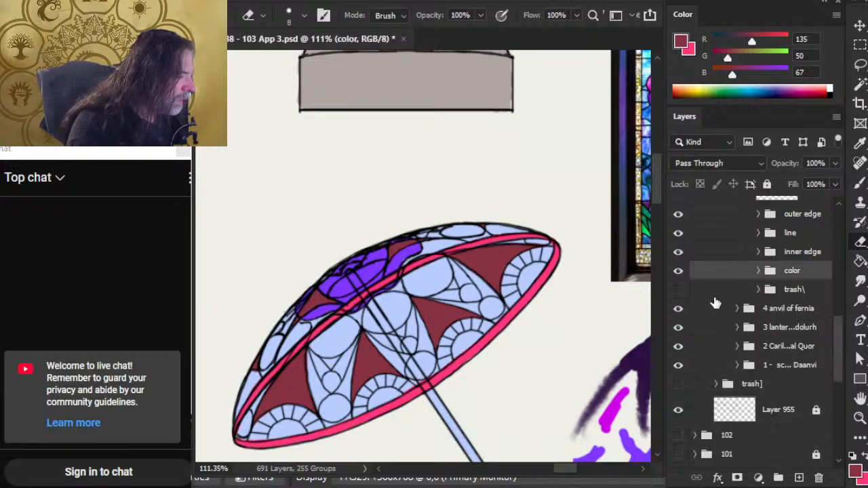
pyautogui.click(678, 270)
pyautogui.click(853, 457)
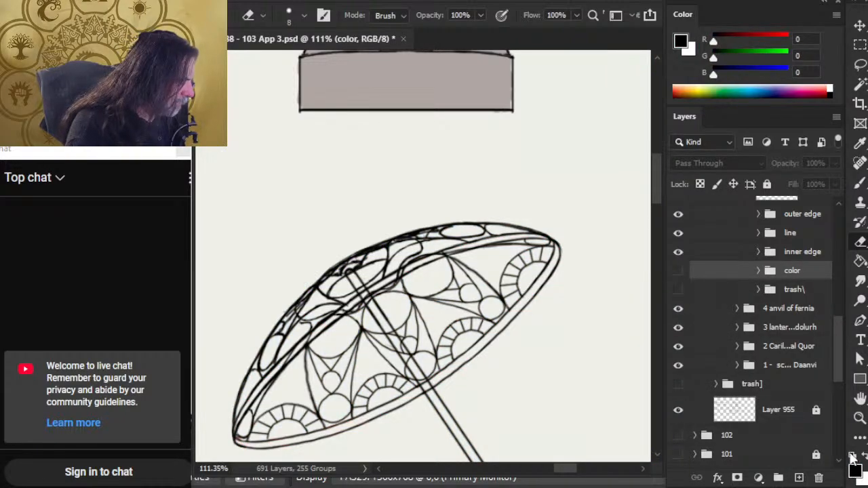
# - Hide the detail linework layers in the outer edge group, keeping only its topmost layer visible
pyautogui.moveTo(840, 343); pyautogui.dragTo(838, 320)
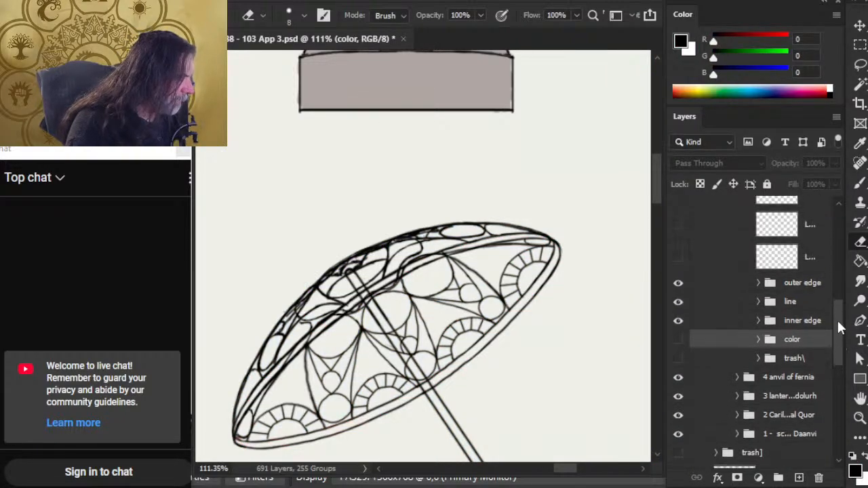
pyautogui.click(758, 280)
pyautogui.click(679, 307)
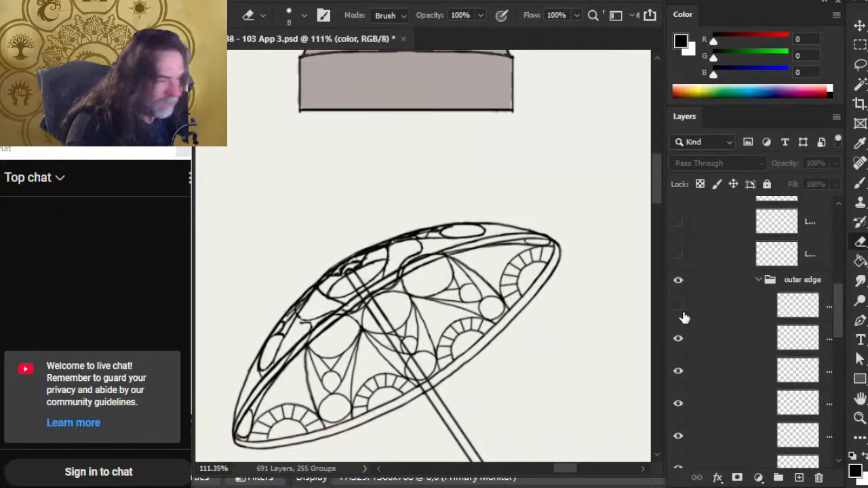
pyautogui.click(678, 338)
pyautogui.click(679, 370)
pyautogui.click(678, 402)
pyautogui.click(678, 435)
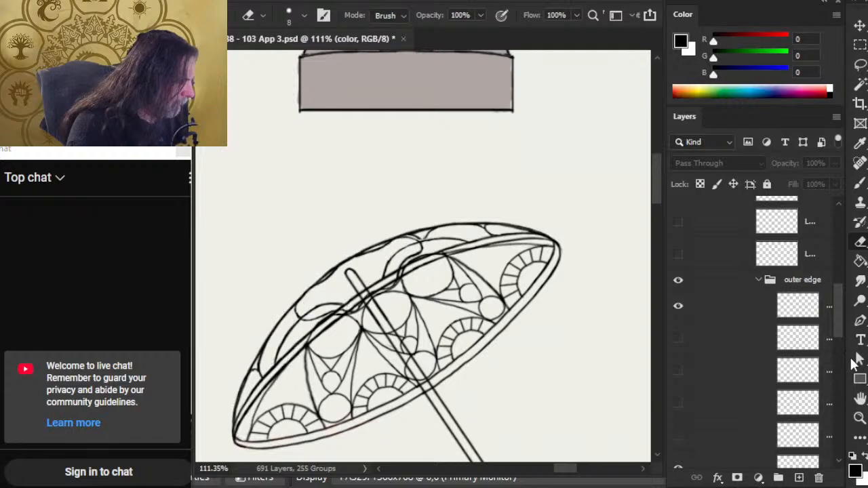
pyautogui.scroll(-3, 841, 326)
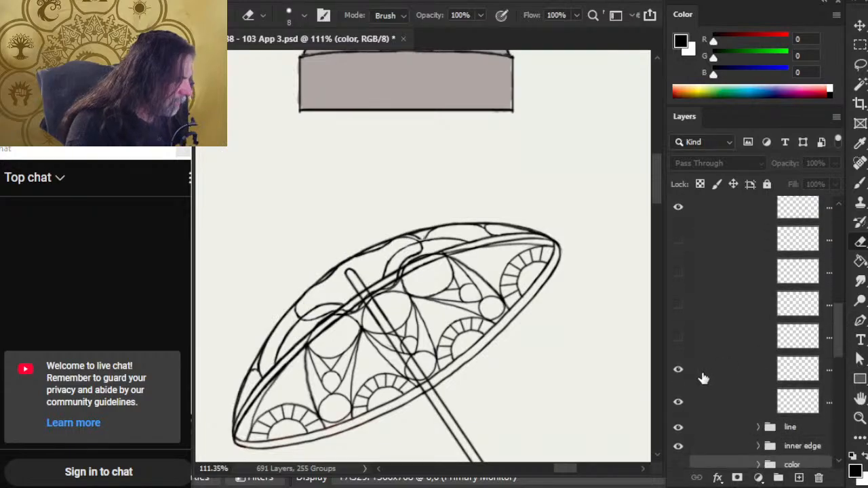
pyautogui.click(678, 403)
# - Hide the inner edge group's layers holding the circles and the pointed shapes between the ribs
pyautogui.click(678, 446)
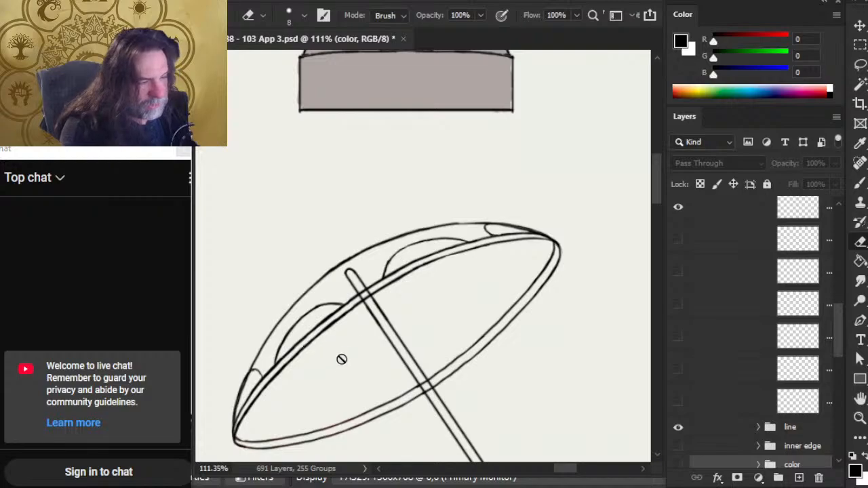
pyautogui.click(678, 446)
pyautogui.scroll(-5, 838, 364)
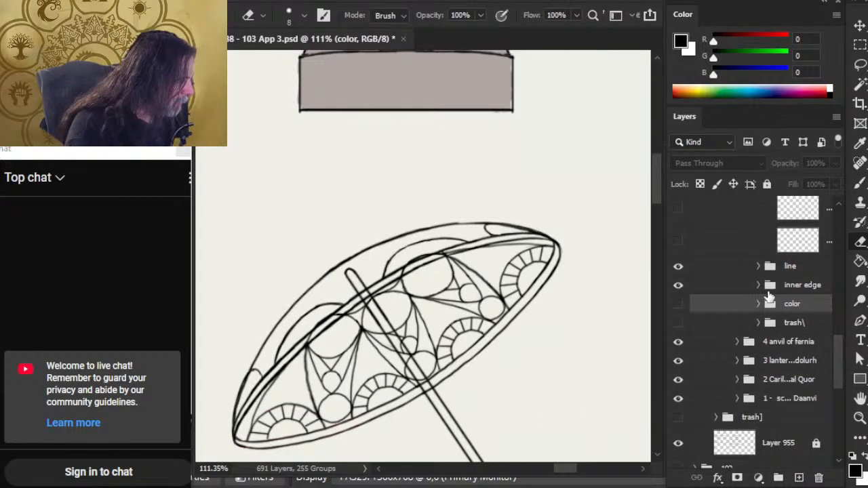
pyautogui.click(758, 285)
pyautogui.click(676, 317)
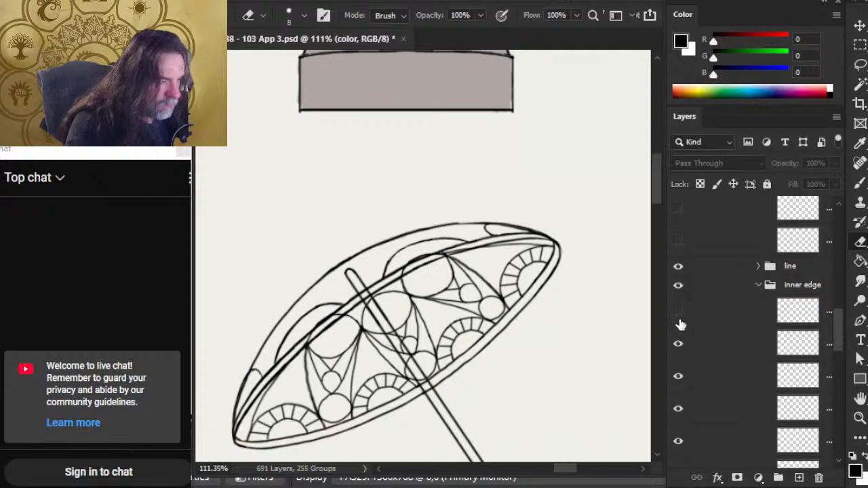
pyautogui.click(678, 324)
pyautogui.click(680, 325)
pyautogui.click(680, 349)
pyautogui.click(679, 384)
pyautogui.click(678, 409)
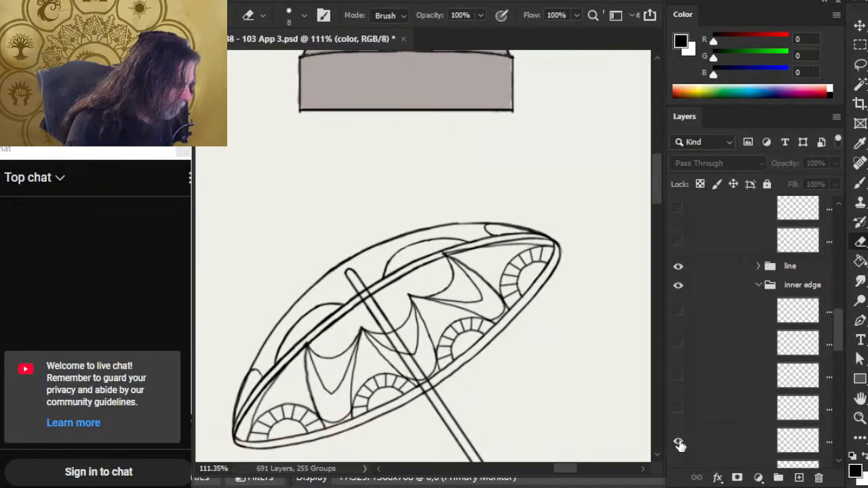
pyautogui.click(678, 441)
# - Hide the inner edge group's scalloped linework, keeping the curved ribs and segmented arches visible
pyautogui.scroll(-3, 818, 360)
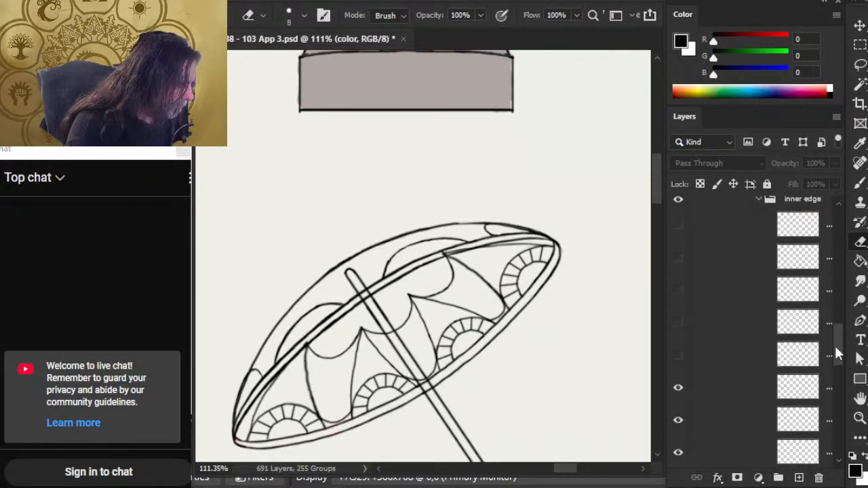
pyautogui.click(680, 293)
pyautogui.click(679, 325)
pyautogui.click(679, 359)
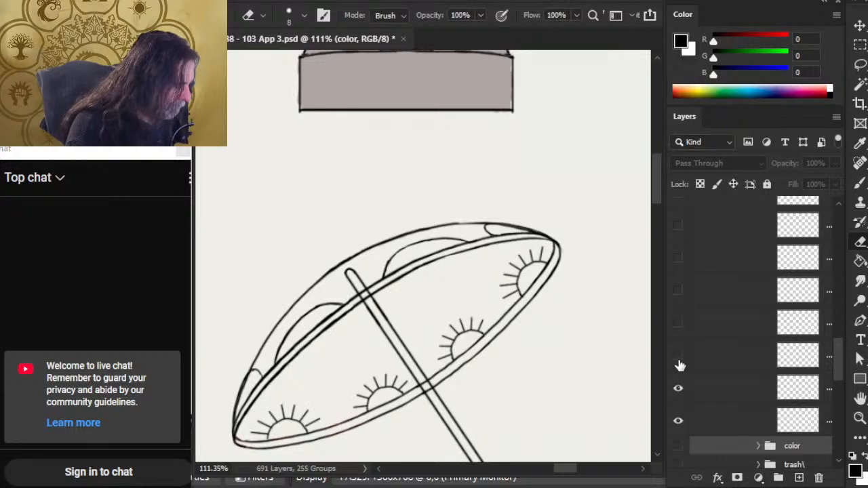
pyautogui.click(680, 361)
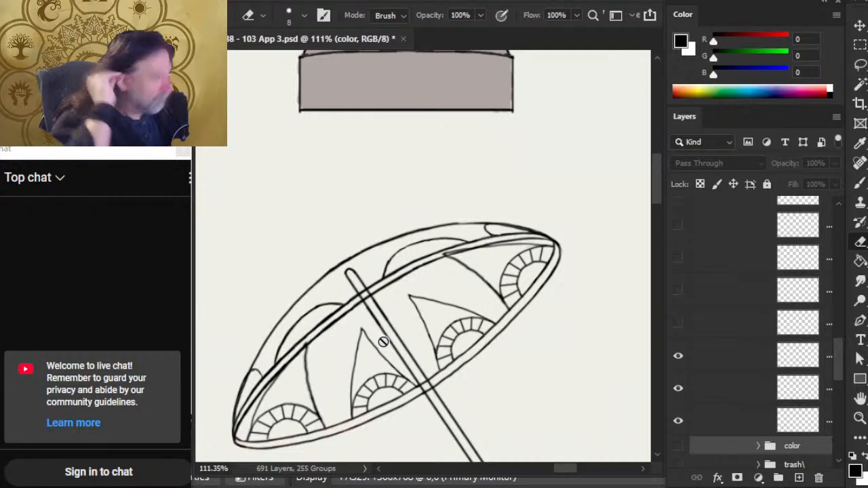
# - Zoom in on the handle's tip and check which lines each of the inner edge group's three visible layers holds
pyautogui.press('b')
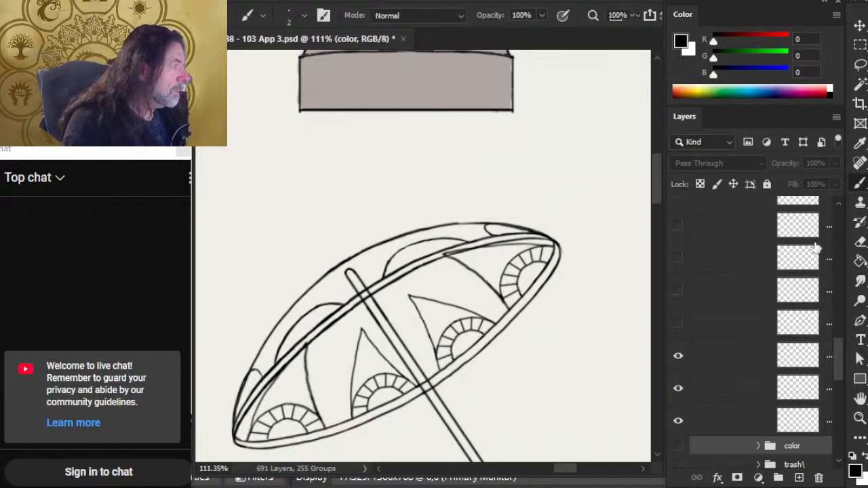
pyautogui.hotkey('alt', 'space')
pyautogui.moveTo(302, 353); pyautogui.dragTo(388, 313)
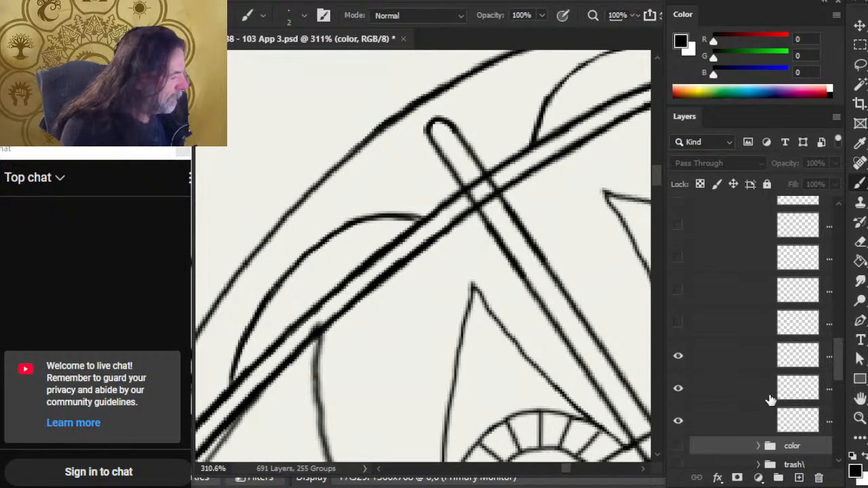
pyautogui.click(678, 357)
pyautogui.click(678, 357)
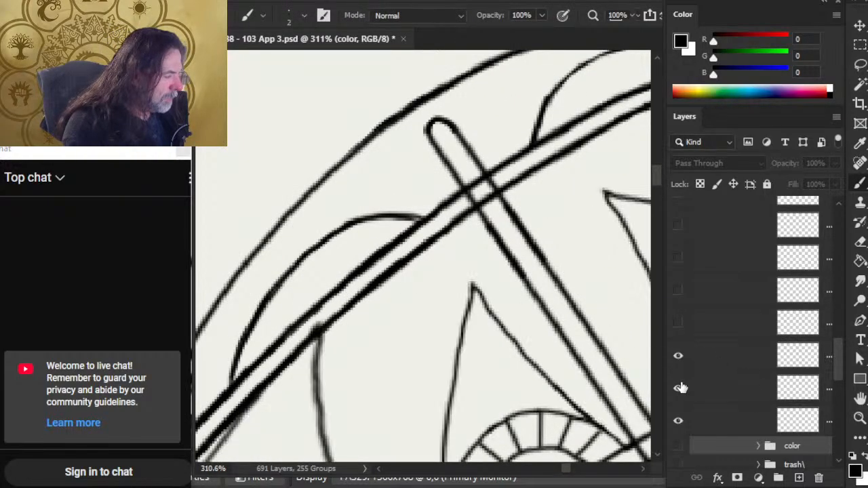
pyautogui.click(678, 388)
pyautogui.click(678, 389)
pyautogui.click(678, 420)
pyautogui.click(678, 421)
# - Check the outer edge group's topmost linework layer and select it
pyautogui.moveTo(838, 364); pyautogui.dragTo(833, 296)
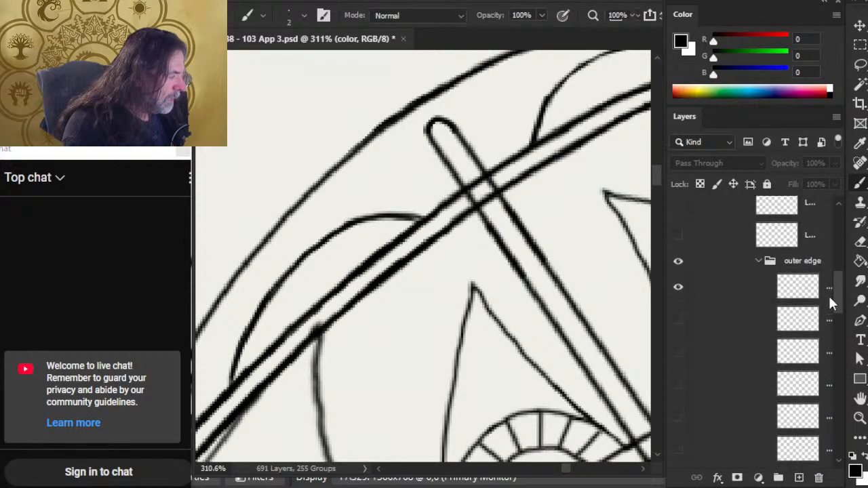
pyautogui.click(678, 286)
pyautogui.click(678, 286)
pyautogui.click(739, 284)
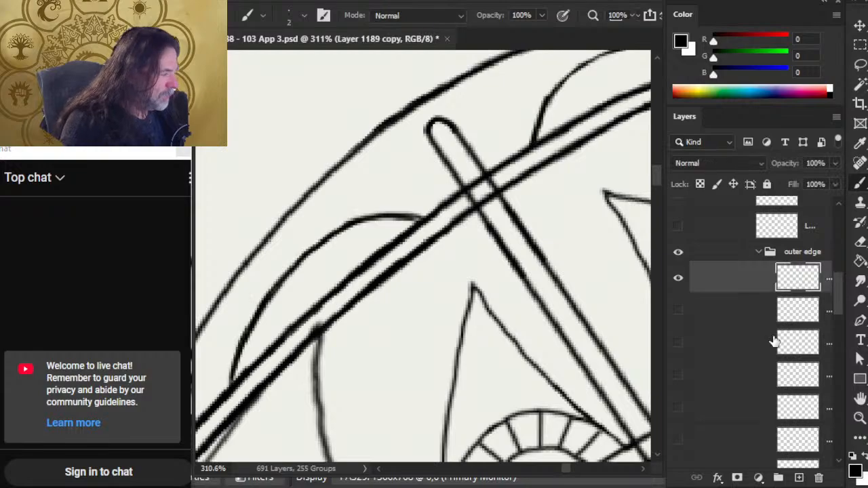
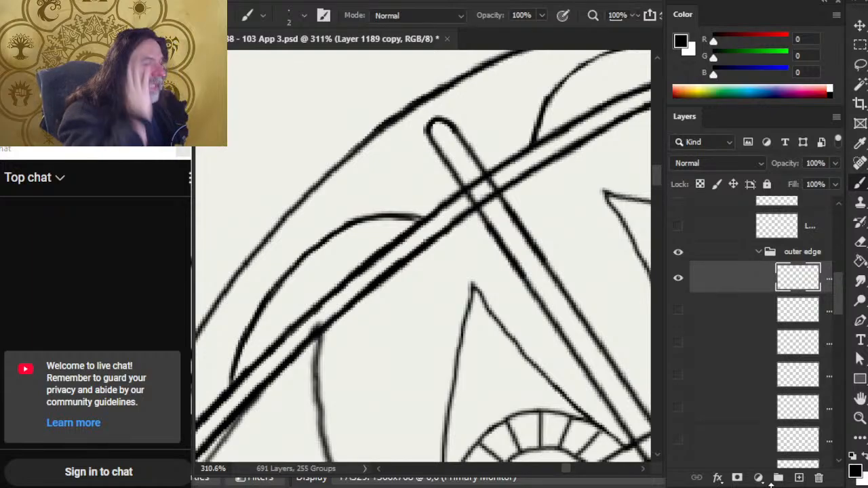
pyautogui.click(677, 279)
pyautogui.click(676, 283)
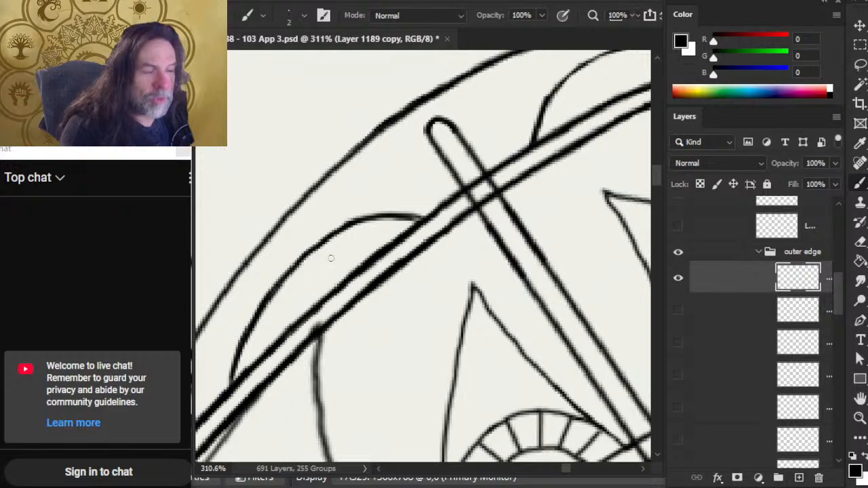
pyautogui.moveTo(373, 256)
pyautogui.mouseDown()
pyautogui.moveTo(327, 256)
pyautogui.moveTo(297, 285)
pyautogui.moveTo(328, 273)
pyautogui.moveTo(288, 294)
pyautogui.moveTo(255, 350)
pyautogui.mouseUp()
pyautogui.press('e')
pyautogui.press('b')
pyautogui.moveTo(271, 313); pyautogui.dragTo(251, 363)
pyautogui.moveTo(263, 329)
pyautogui.mouseDown()
pyautogui.moveTo(245, 368)
pyautogui.moveTo(251, 363)
pyautogui.mouseUp()
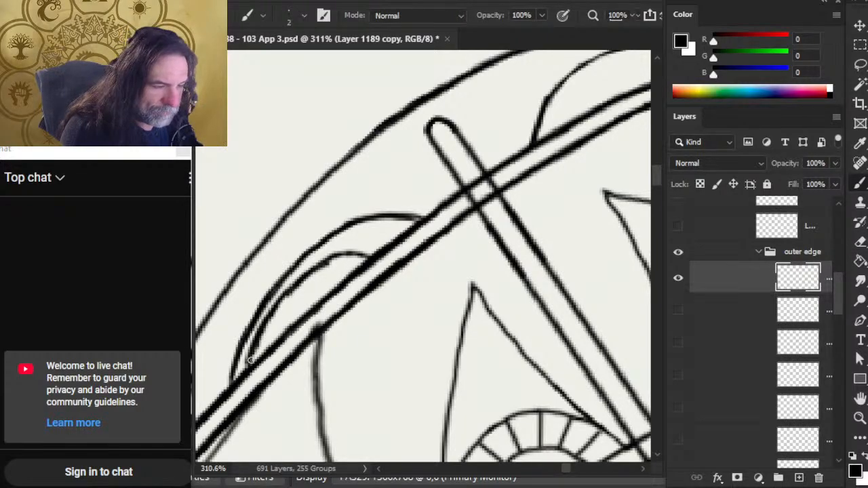
pyautogui.press('e')
pyautogui.moveTo(252, 329)
pyautogui.mouseDown()
pyautogui.moveTo(236, 369)
pyautogui.moveTo(240, 345)
pyautogui.mouseUp()
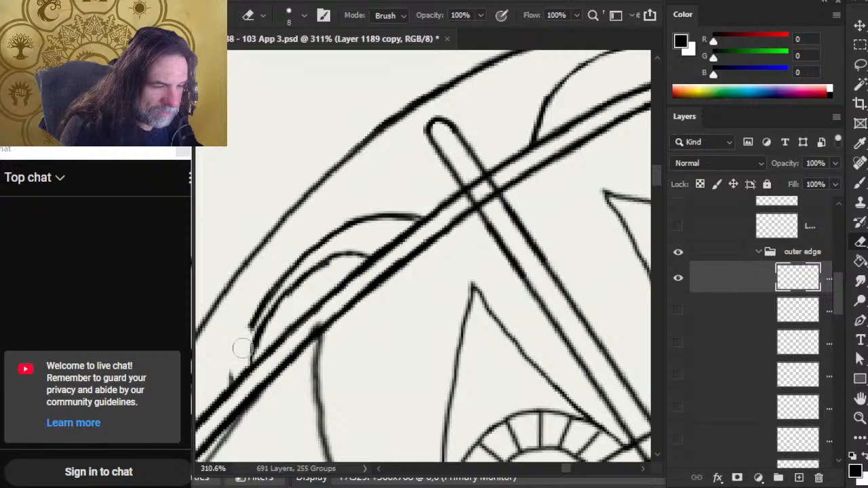
pyautogui.hotkey('ctrl', 'z')
pyautogui.hotkey('ctrl', 'z')
pyautogui.hotkey('ctrl', 'z')
pyautogui.hotkey('ctrl', 'z')
pyautogui.hotkey('ctrl', 'z')
pyautogui.hotkey('ctrl', 'z')
pyautogui.hotkey('ctrl', 'z')
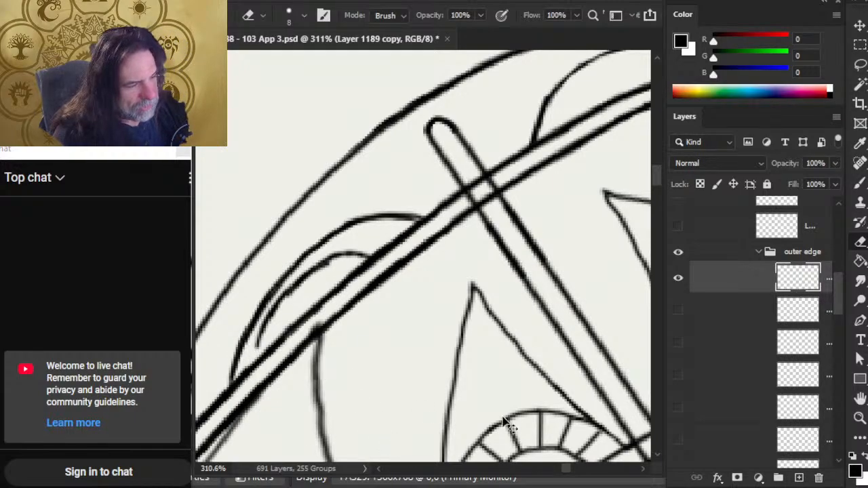
pyautogui.hotkey('ctrl', 'z')
pyautogui.hotkey('ctrl', 'z')
pyautogui.hotkey('ctrl', 'z')
pyautogui.hotkey('ctrl', 'z')
pyautogui.hotkey('ctrl', 'z')
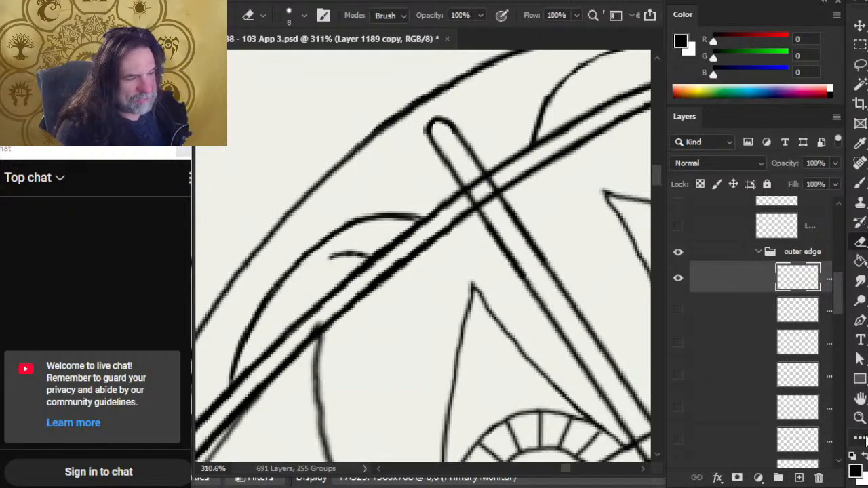
pyautogui.hotkey('ctrl', 'z')
pyautogui.hotkey('ctrl', 'z')
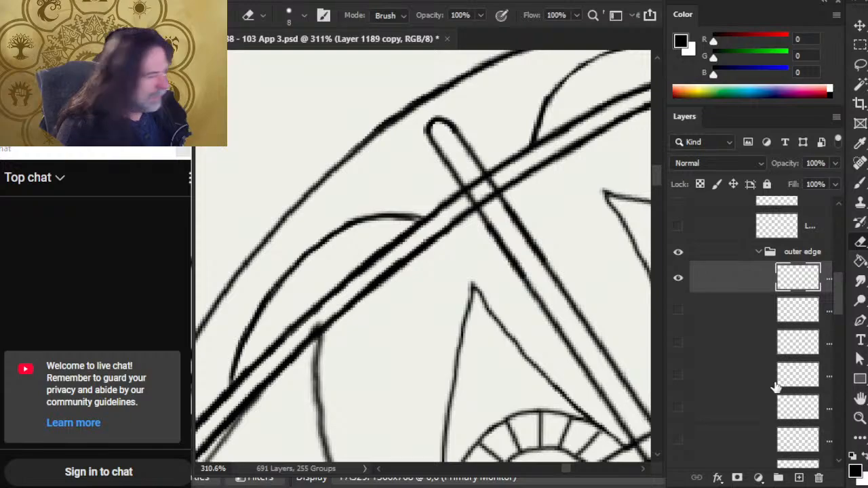
# - Add a new layer in the outer edge group and draw the upper part of an inner arc inside the arch left of the handle tip
pyautogui.click(799, 478)
pyautogui.scroll(-5, 443, 292)
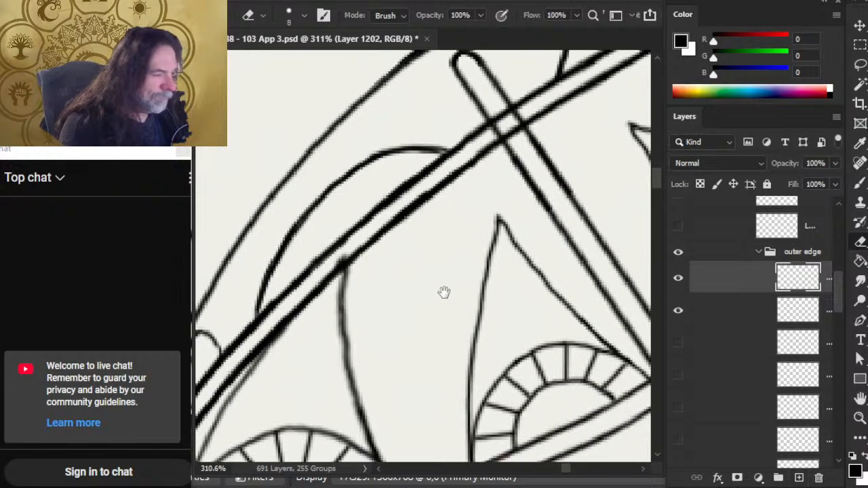
pyautogui.press('b')
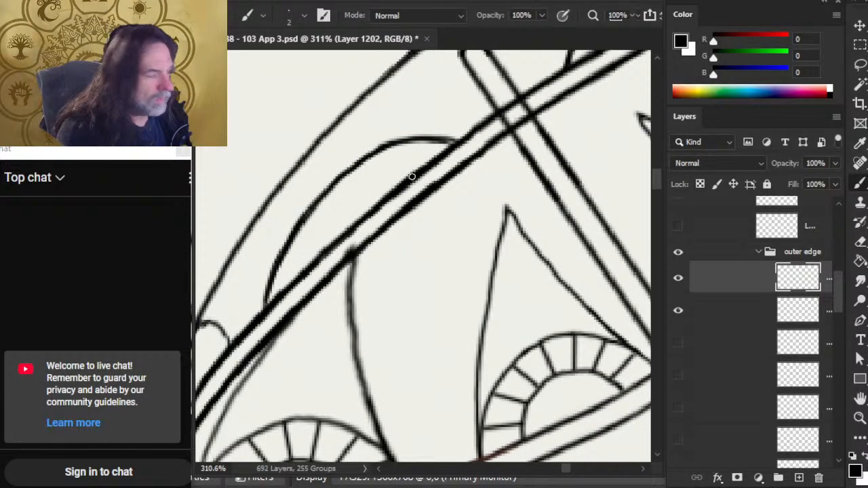
pyautogui.moveTo(411, 177)
pyautogui.mouseDown()
pyautogui.moveTo(397, 171)
pyautogui.moveTo(362, 181)
pyautogui.moveTo(384, 174)
pyautogui.moveTo(322, 220)
pyautogui.mouseUp()
pyautogui.press('e')
pyautogui.moveTo(343, 172); pyautogui.dragTo(305, 240)
# - Continue the inner arc down to the canopy rim and erase its rough edges
pyautogui.press('b')
pyautogui.moveTo(334, 202); pyautogui.dragTo(288, 271)
pyautogui.moveTo(311, 231); pyautogui.dragTo(284, 291)
pyautogui.moveTo(303, 247)
pyautogui.mouseDown()
pyautogui.moveTo(287, 288)
pyautogui.moveTo(285, 237)
pyautogui.mouseUp()
pyautogui.press('e')
pyautogui.moveTo(281, 273); pyautogui.dragTo(304, 219)
pyautogui.moveTo(290, 248)
pyautogui.mouseDown()
pyautogui.moveTo(306, 218)
pyautogui.moveTo(345, 211)
pyautogui.moveTo(326, 240)
pyautogui.mouseUp()
pyautogui.press('b')
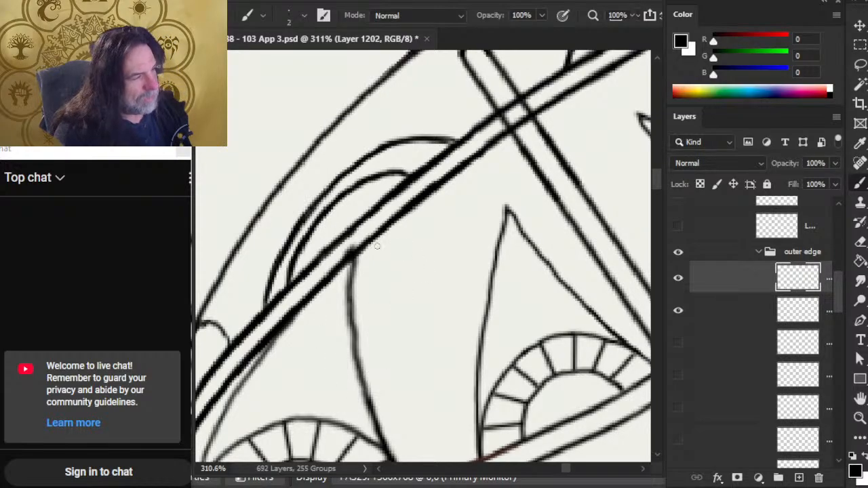
# - On the new layer, draw short cross lines dividing the band between the two arcs left of the handle tip
pyautogui.press('z')
pyautogui.keyDown('alt'); pyautogui.click(399, 278); pyautogui.keyUp('alt')
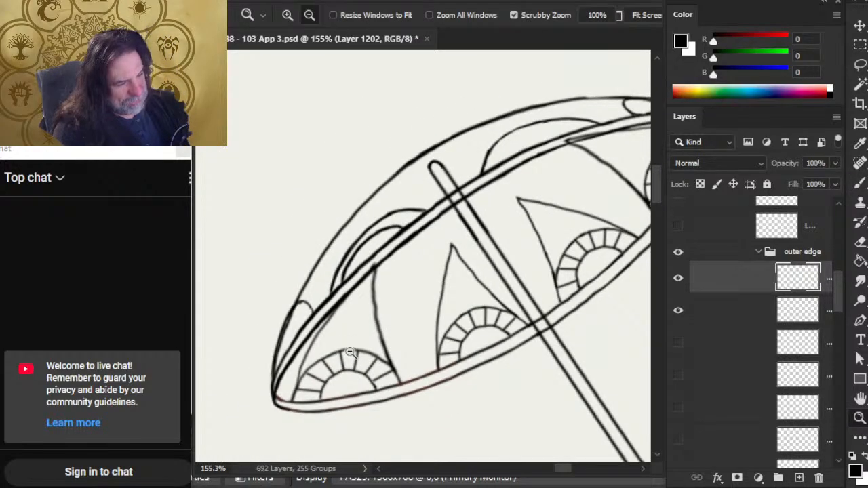
pyautogui.moveTo(368, 290); pyautogui.dragTo(377, 293)
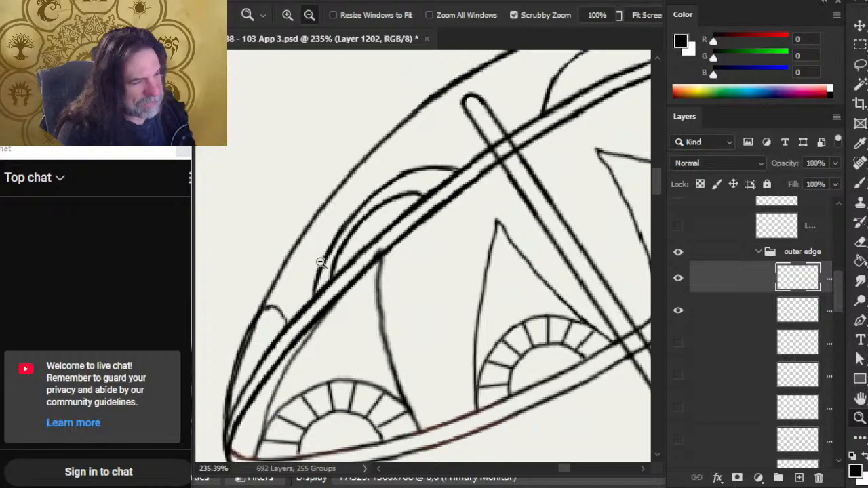
pyautogui.press('e')
pyautogui.click(729, 315)
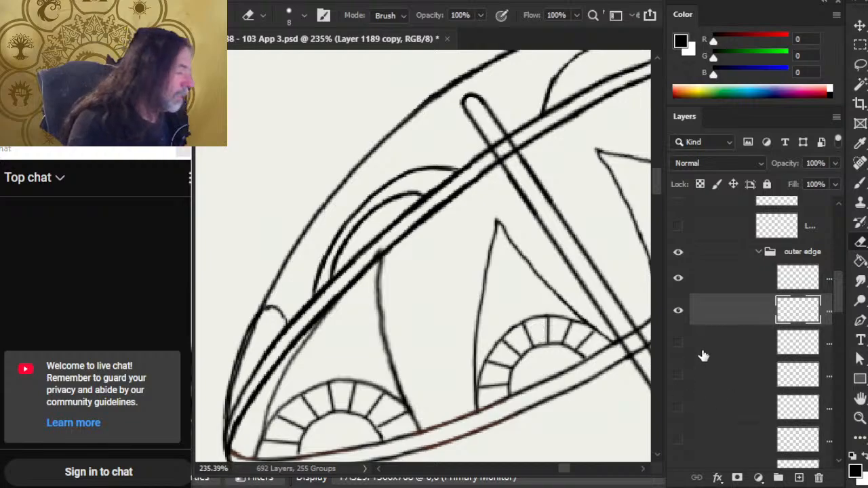
pyautogui.click(705, 284)
pyautogui.press('b')
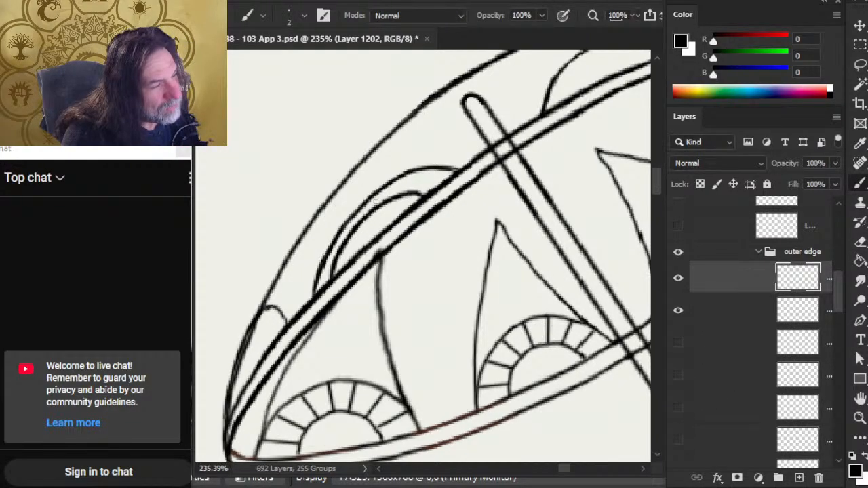
pyautogui.moveTo(367, 211)
pyautogui.mouseDown()
pyautogui.moveTo(376, 194)
pyautogui.moveTo(367, 211)
pyautogui.mouseUp()
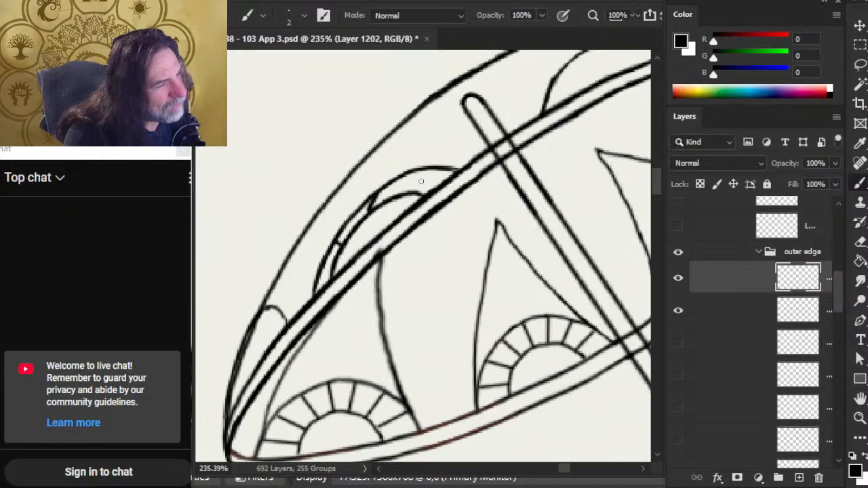
pyautogui.moveTo(421, 171)
pyautogui.mouseDown()
pyautogui.moveTo(404, 190)
pyautogui.moveTo(394, 181)
pyautogui.moveTo(384, 203)
pyautogui.mouseUp()
pyautogui.moveTo(442, 170); pyautogui.dragTo(410, 209)
# - Add cross lines along the lower part of the arch band and touch up the ones in its middle
pyautogui.press('e')
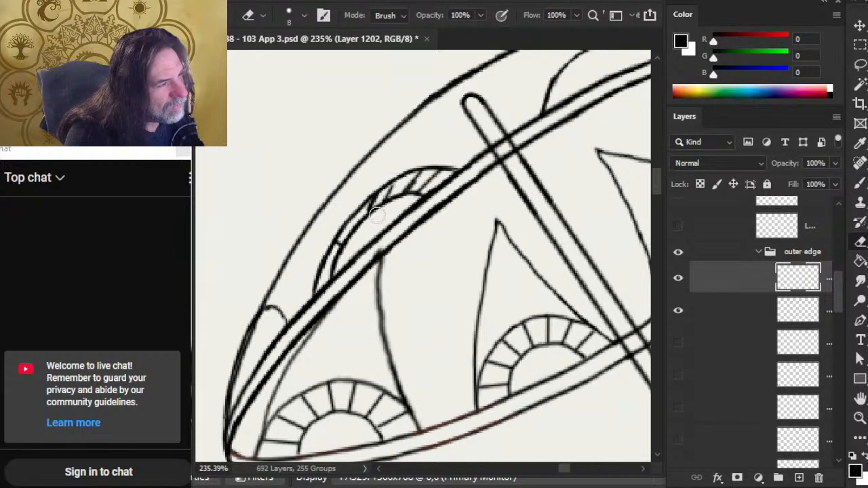
pyautogui.press('b')
pyautogui.moveTo(348, 220); pyautogui.dragTo(353, 228)
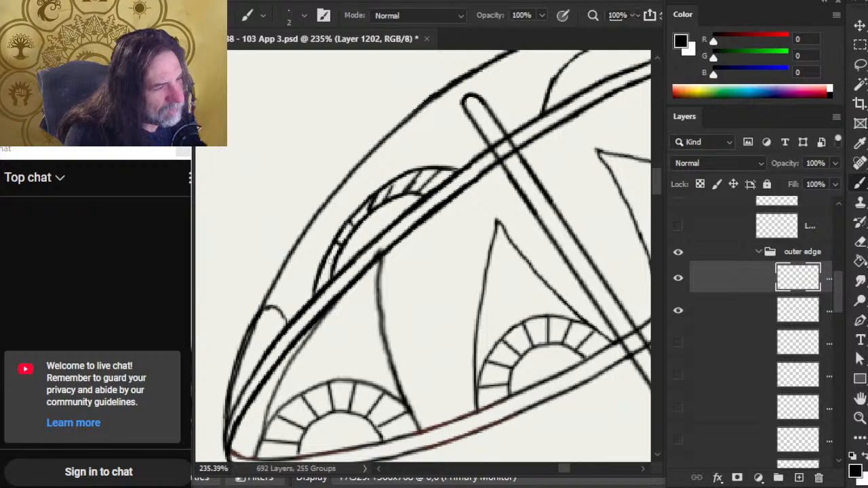
pyautogui.moveTo(324, 264); pyautogui.dragTo(332, 269)
pyautogui.press('e')
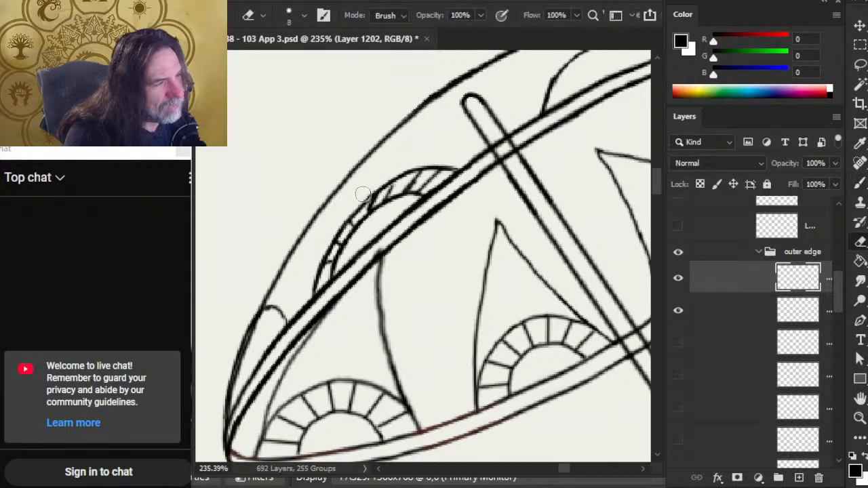
pyautogui.moveTo(362, 195)
pyautogui.mouseDown()
pyautogui.moveTo(374, 202)
pyautogui.moveTo(364, 214)
pyautogui.mouseUp()
pyautogui.press('b')
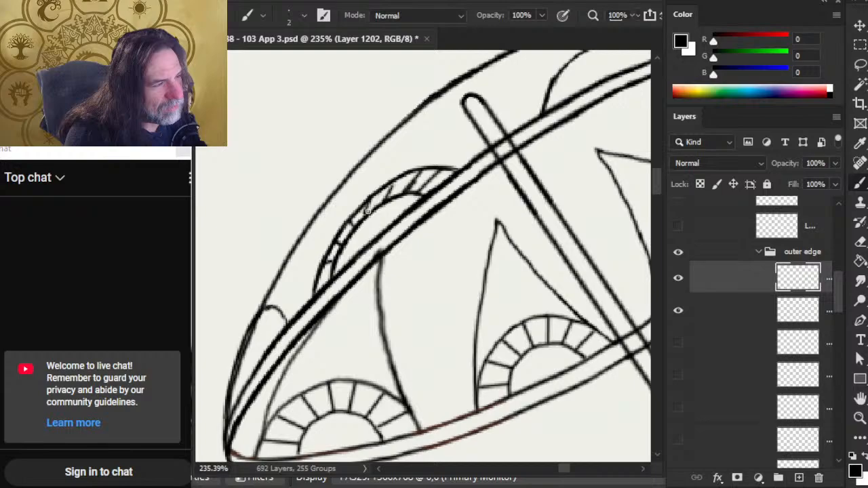
pyautogui.press('e')
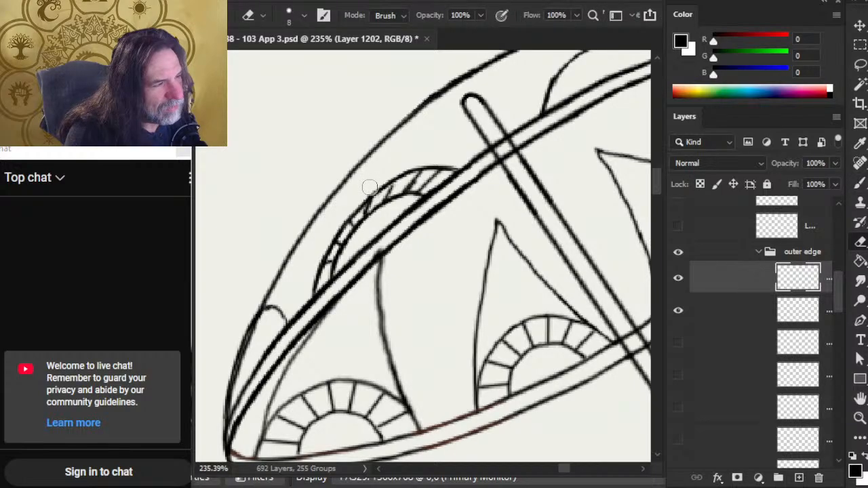
pyautogui.press('b')
pyautogui.moveTo(392, 182); pyautogui.dragTo(386, 199)
pyautogui.press('e')
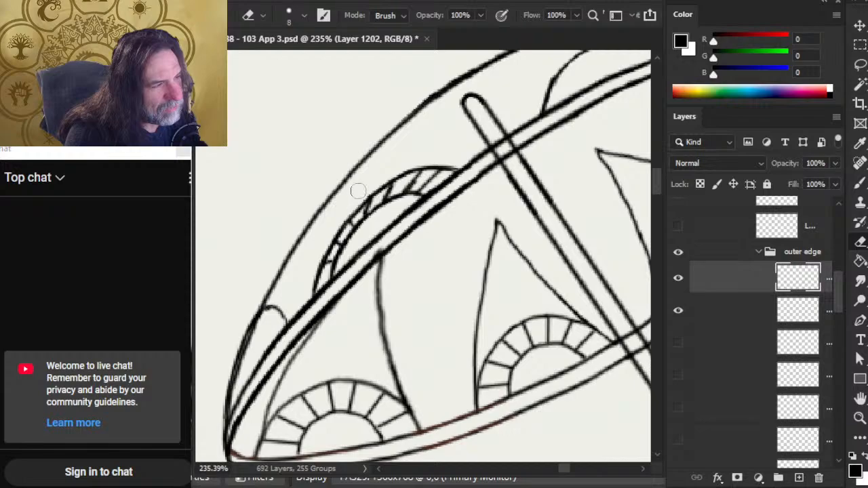
# - Reduce the eraser size to 2 and refine the slant and thickness of the cross lines in the arch band's upper half
pyautogui.press('[')
pyautogui.press('[')
pyautogui.press('[')
pyautogui.press('[')
pyautogui.press('[')
pyautogui.press('[')
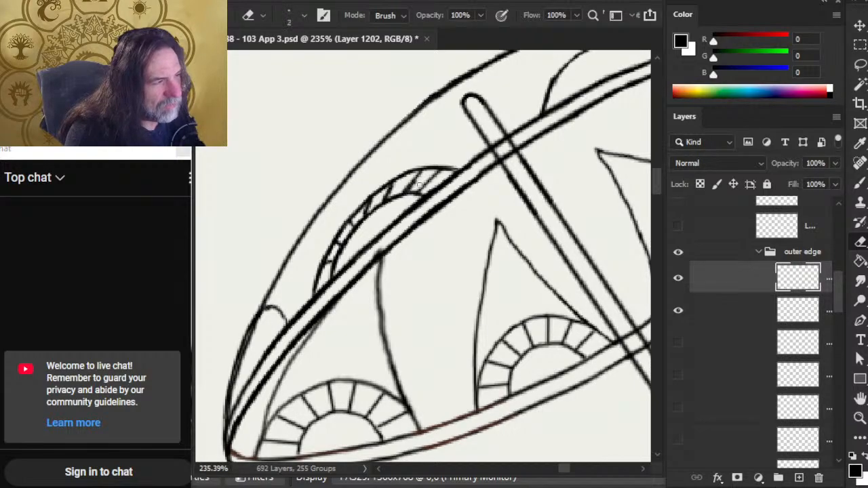
pyautogui.press('b')
pyautogui.moveTo(415, 182); pyautogui.dragTo(404, 198)
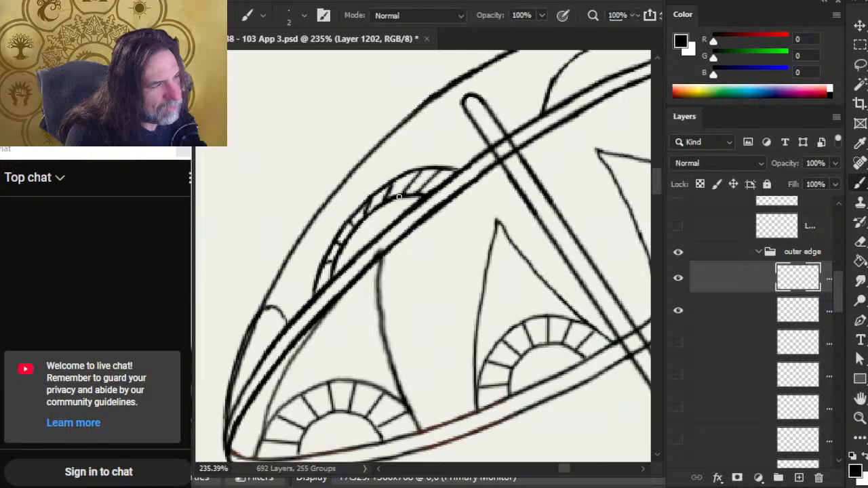
pyautogui.press('e')
pyautogui.press('b')
pyautogui.moveTo(416, 172); pyautogui.dragTo(410, 189)
pyautogui.press('e')
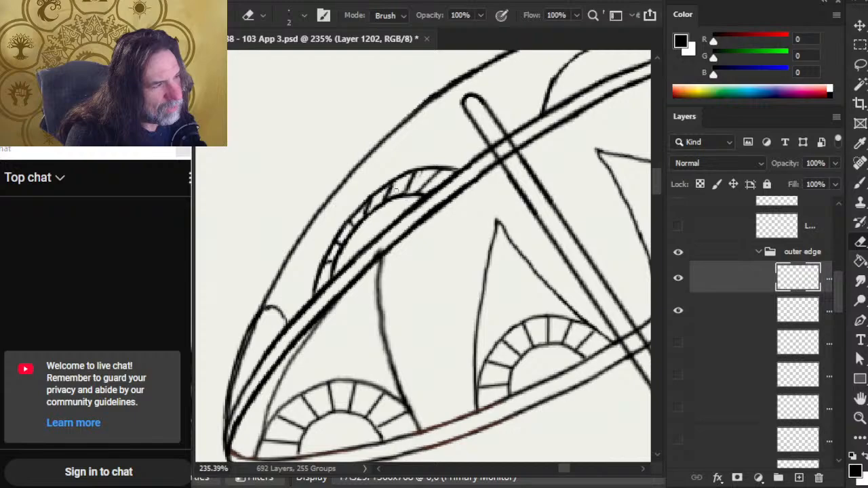
pyautogui.moveTo(389, 182); pyautogui.dragTo(387, 203)
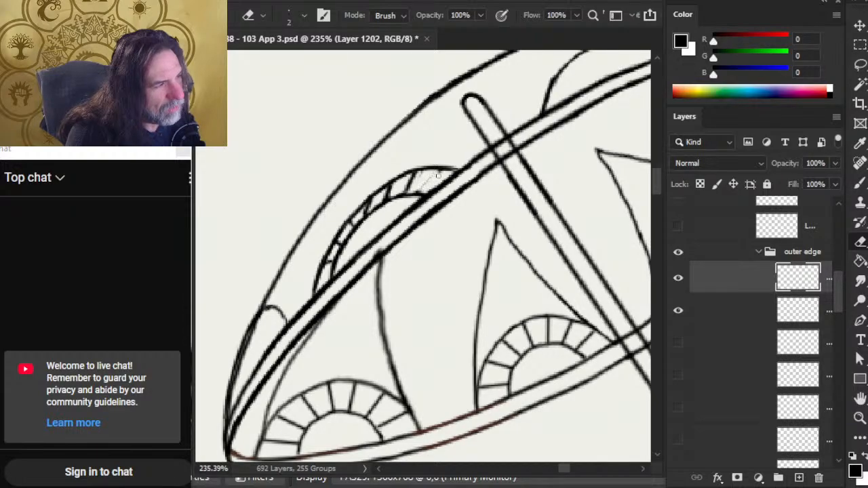
# - Redraw the cross lines at the arch band's upper end and erase the excess around them
pyautogui.press('b')
pyautogui.moveTo(433, 173)
pyautogui.mouseDown()
pyautogui.moveTo(420, 192)
pyautogui.moveTo(428, 172)
pyautogui.moveTo(418, 169)
pyautogui.moveTo(404, 192)
pyautogui.mouseUp()
pyautogui.press('e')
pyautogui.press('b')
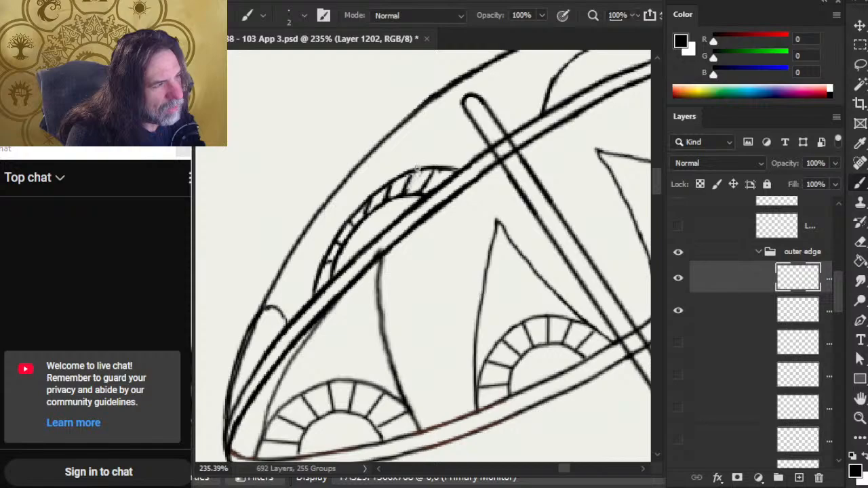
pyautogui.press('e')
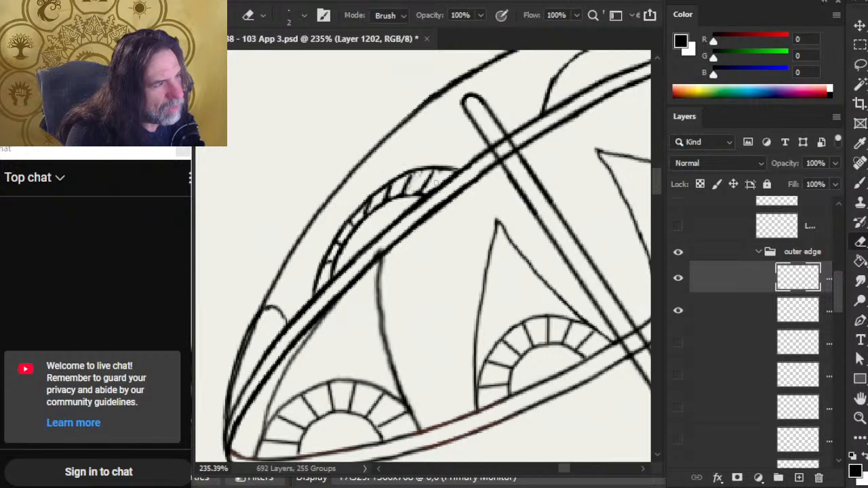
pyautogui.press('b')
pyautogui.moveTo(432, 170); pyautogui.dragTo(419, 197)
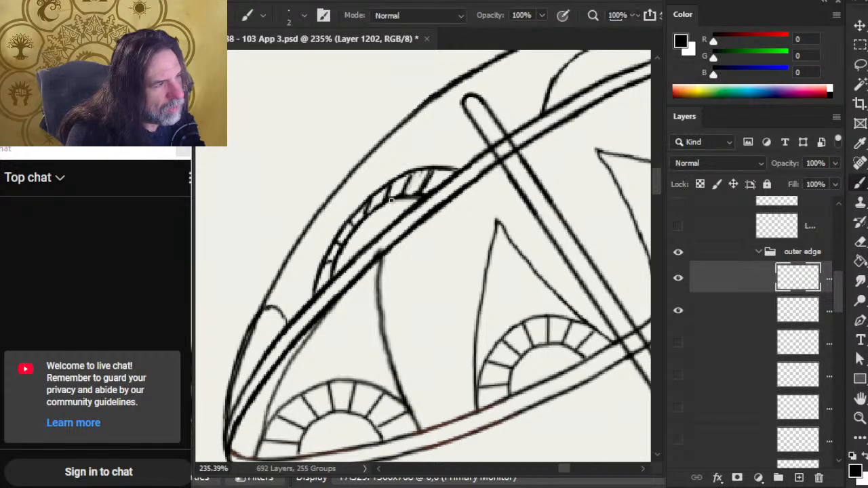
pyautogui.press('e')
pyautogui.moveTo(362, 204)
pyautogui.mouseDown()
pyautogui.moveTo(358, 210)
pyautogui.moveTo(370, 202)
pyautogui.mouseUp()
pyautogui.moveTo(434, 171); pyautogui.dragTo(432, 181)
# - Draw an inner arc with short cross lines in the small arch at the far left end of the canopy's outer side
pyautogui.press('z')
pyautogui.moveTo(430, 234); pyautogui.dragTo(370, 240)
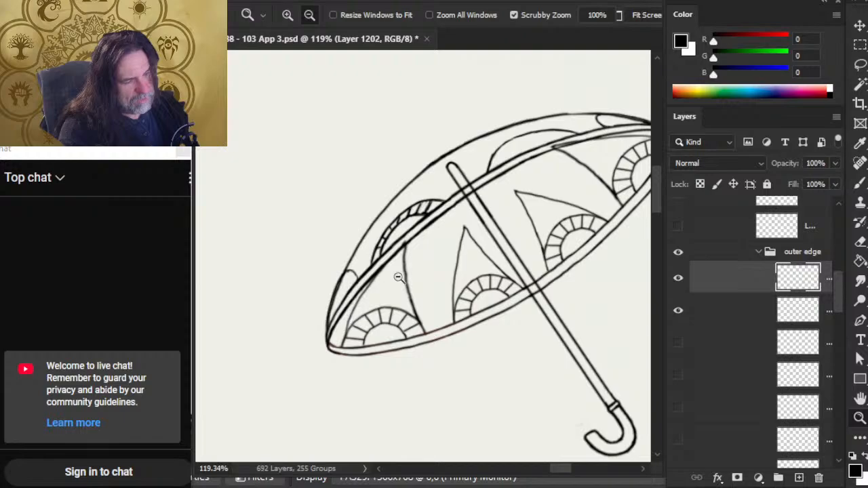
pyautogui.press('b')
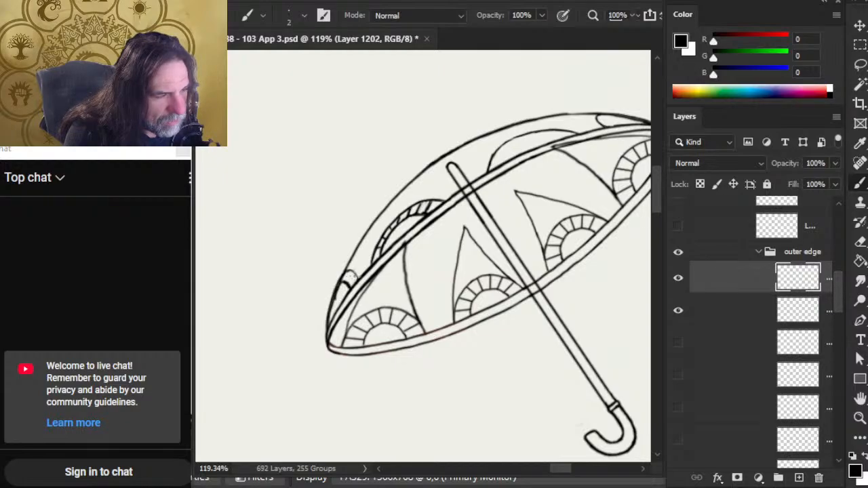
pyautogui.press('e')
pyautogui.press('b')
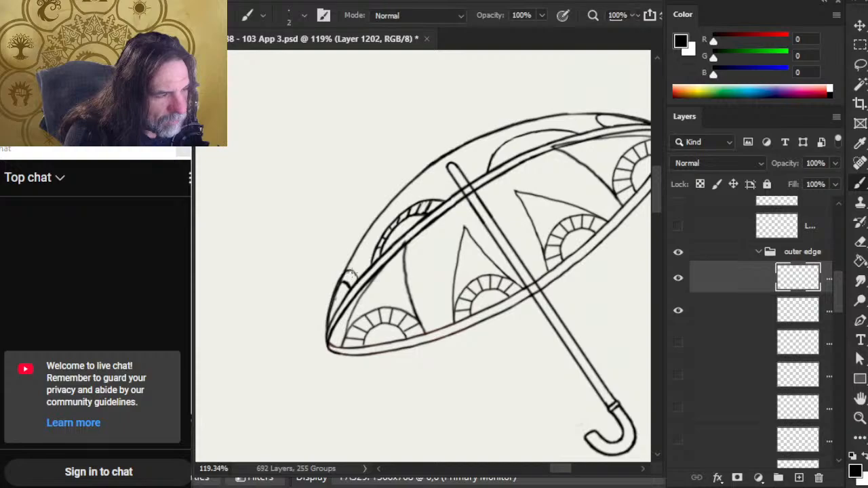
pyautogui.press('e')
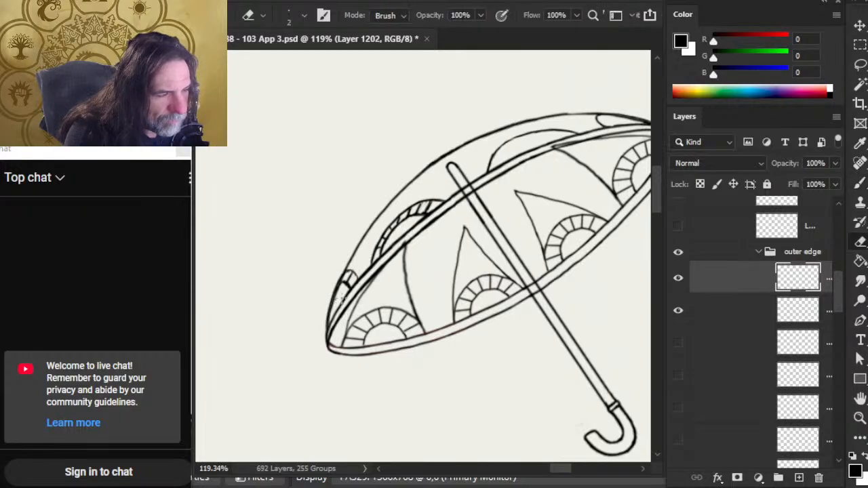
pyautogui.moveTo(431, 290)
pyautogui.mouseDown()
pyautogui.moveTo(312, 319)
pyautogui.moveTo(352, 310)
pyautogui.mouseUp()
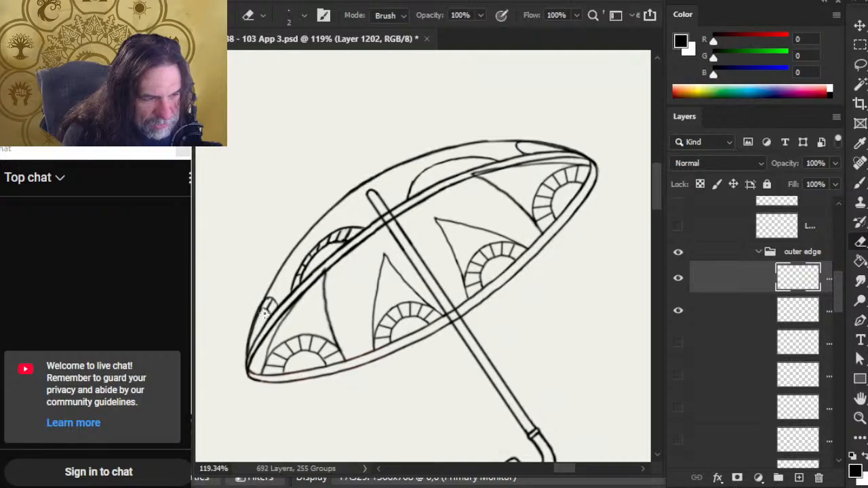
# - Draw an inner arc in the canopy's outer arch right of the shaft tip, erase its excess, and enlarge the eraser to 4
pyautogui.moveTo(443, 243); pyautogui.dragTo(394, 300)
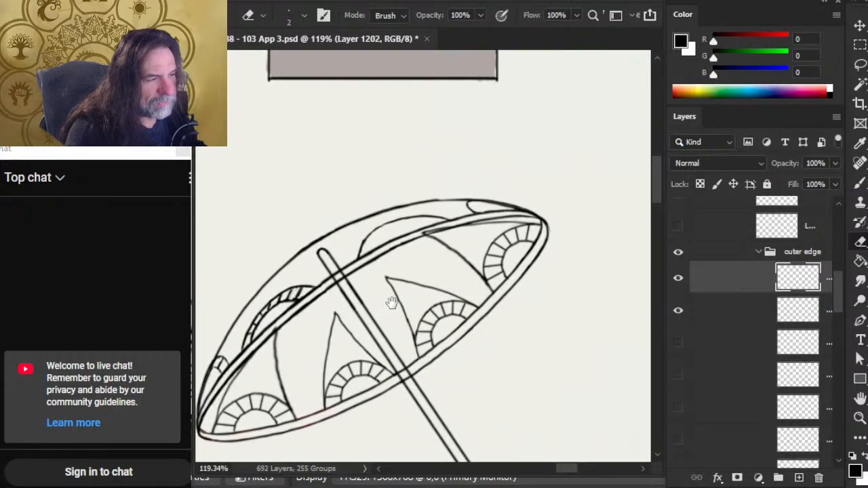
pyautogui.press('b')
pyautogui.moveTo(374, 249)
pyautogui.mouseDown()
pyautogui.moveTo(391, 230)
pyautogui.moveTo(420, 223)
pyautogui.mouseUp()
pyautogui.press('e')
pyautogui.moveTo(425, 228); pyautogui.dragTo(413, 227)
pyautogui.press(']')
pyautogui.press(']')
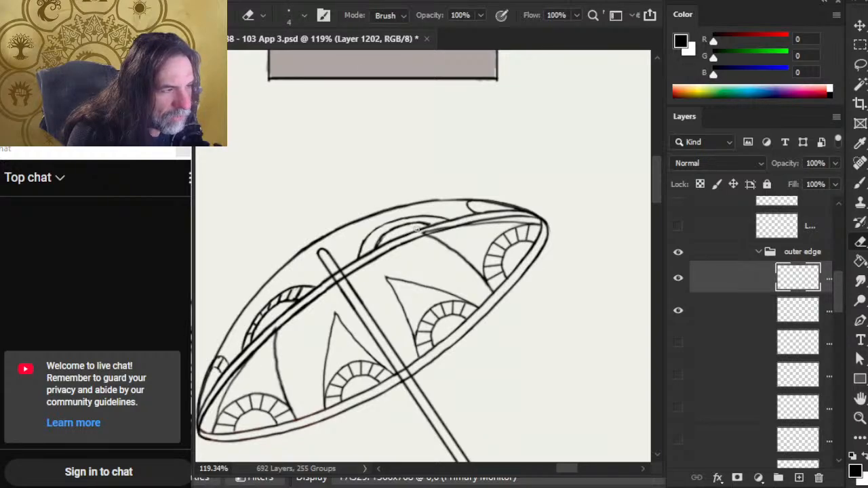
# - Add short cross lines along the arch band right of the shaft tip and clean up the excess
pyautogui.press('b')
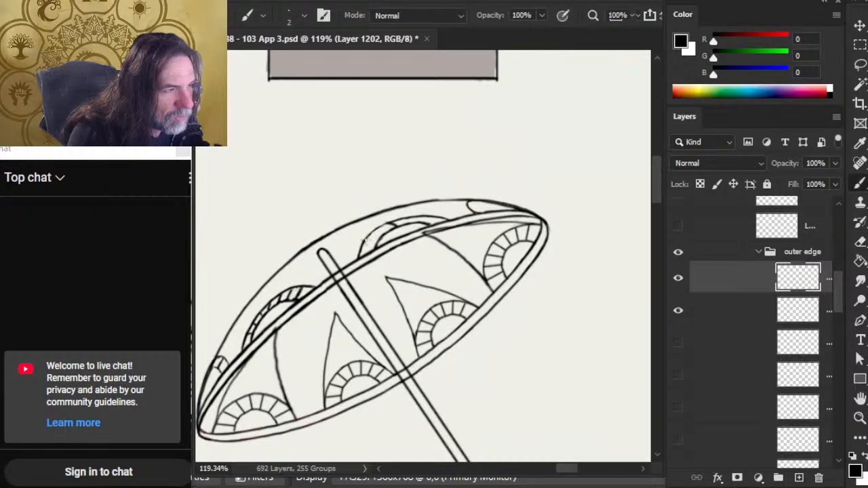
pyautogui.moveTo(368, 235); pyautogui.dragTo(378, 237)
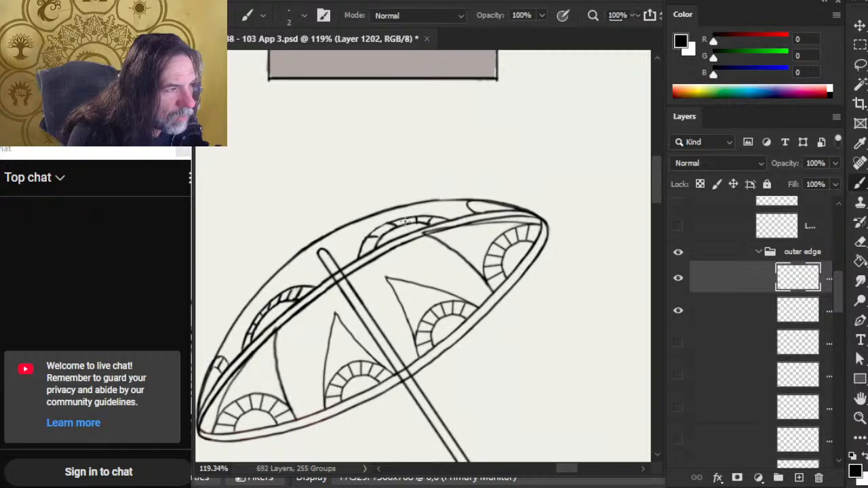
pyautogui.moveTo(403, 219); pyautogui.dragTo(406, 226)
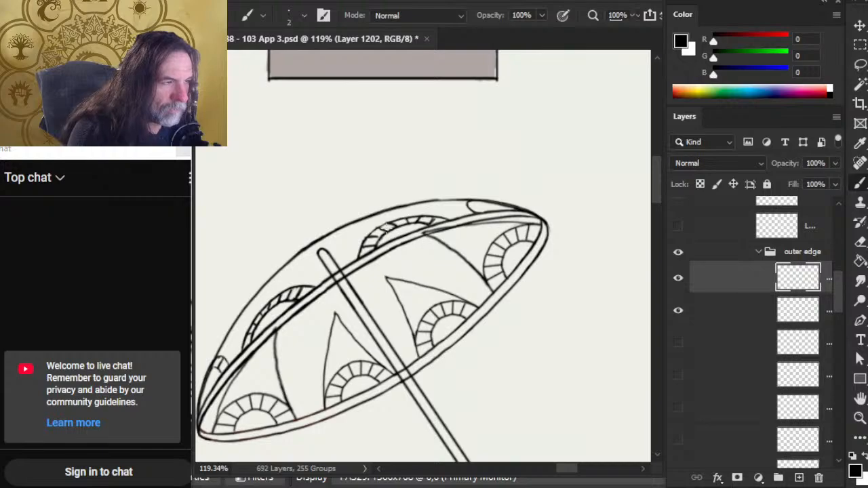
pyautogui.press('e')
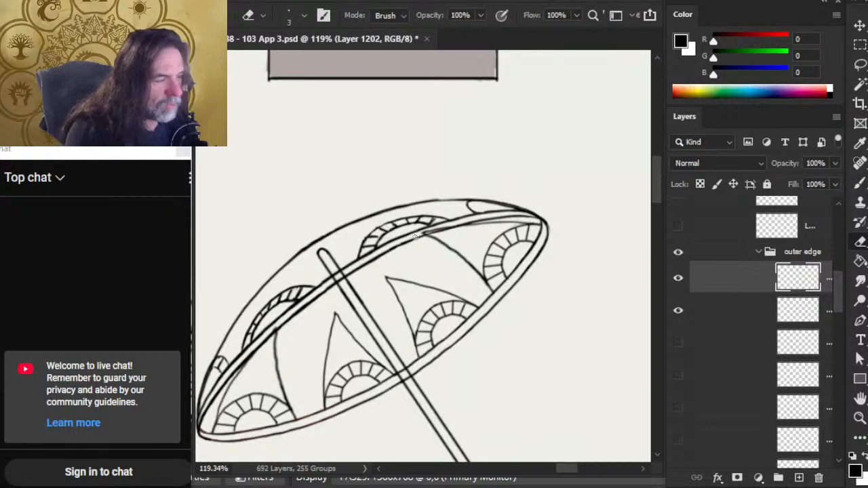
# - Draw an inner arc with short cross lines in the small arch at the far right end of the canopy's outer side
pyautogui.press('b')
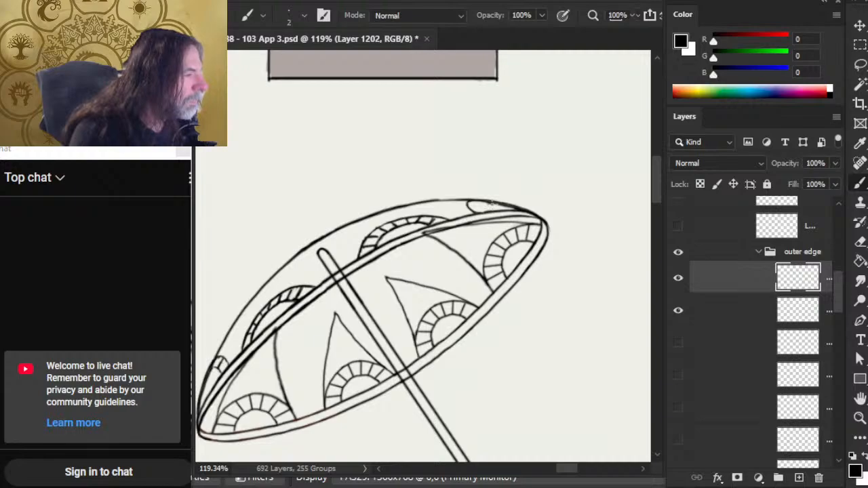
pyautogui.press('e')
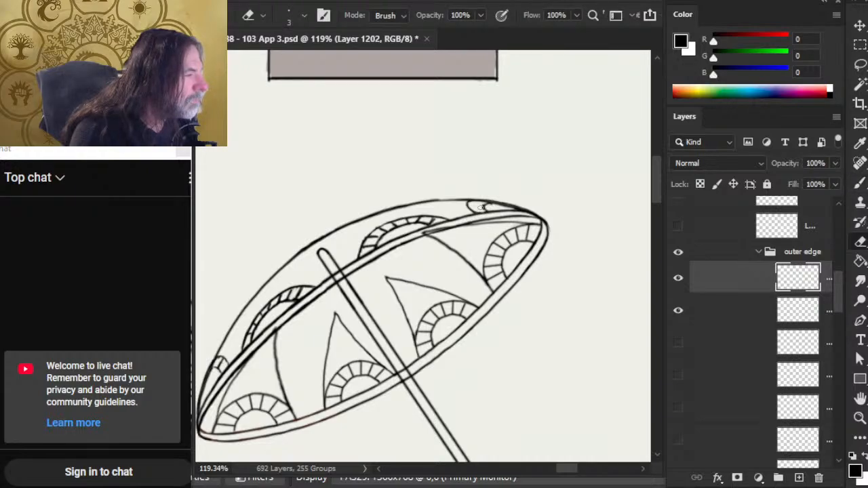
pyautogui.press('b')
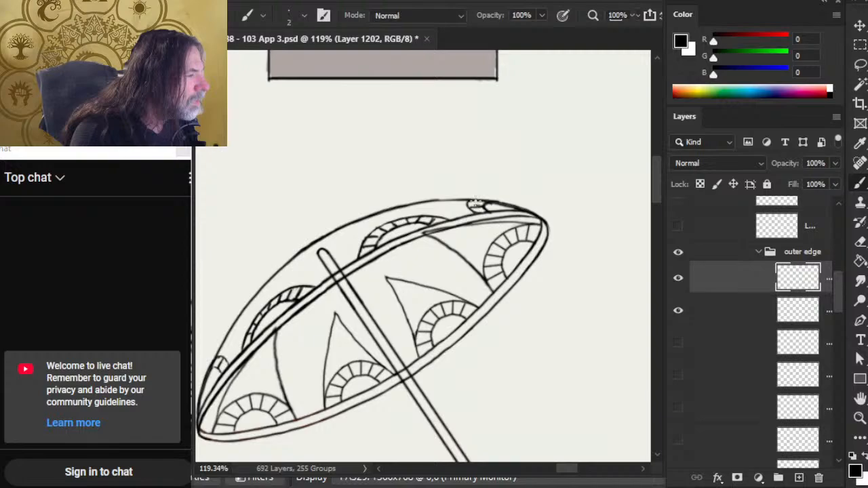
pyautogui.press('e')
pyautogui.press('b')
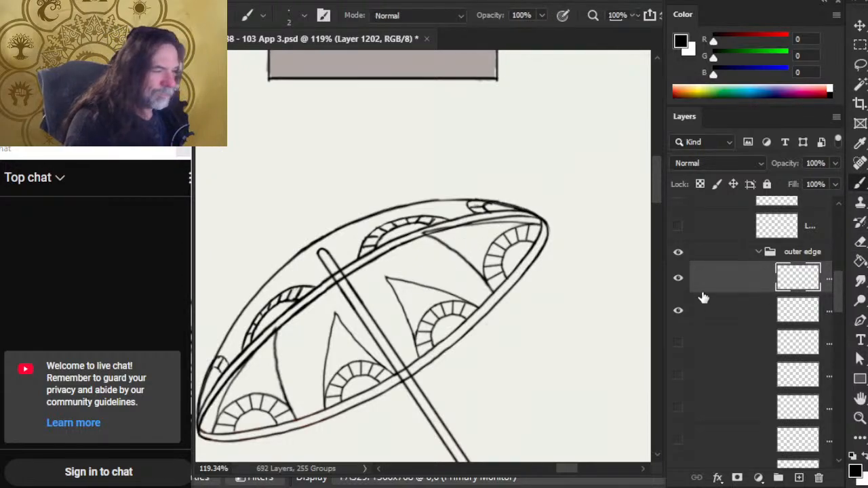
# - Show the hidden linework layers inside the outer edge group
pyautogui.moveTo(680, 345); pyautogui.dragTo(679, 444)
pyautogui.scroll(-5, 844, 320)
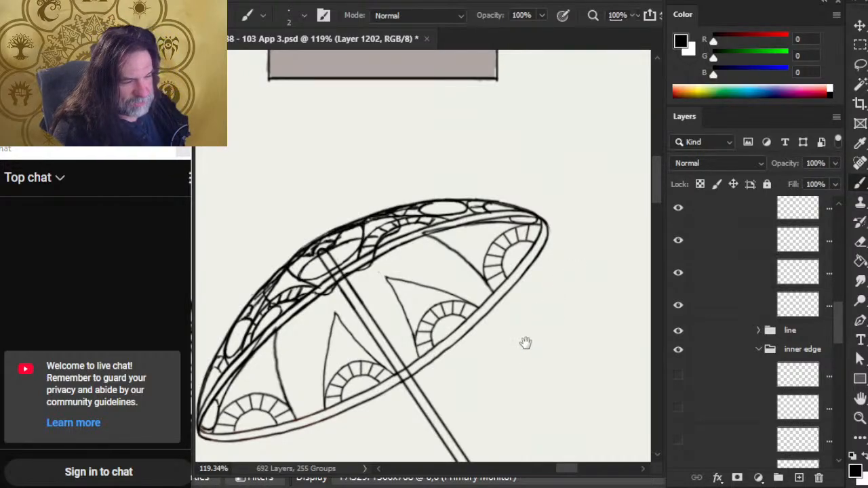
pyautogui.moveTo(525, 343); pyautogui.dragTo(548, 291)
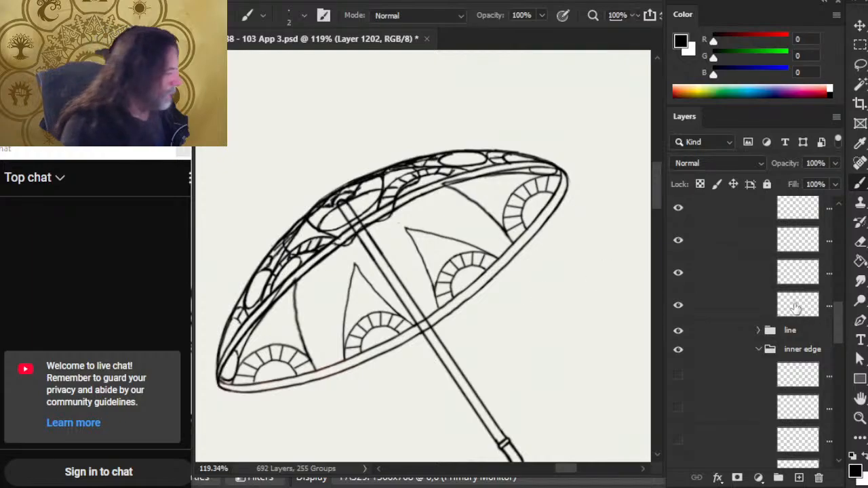
# - Collapse the outer edge and inner edge groups and show the parasol's color group
pyautogui.moveTo(839, 327); pyautogui.dragTo(835, 296)
pyautogui.click(759, 310)
pyautogui.scroll(-2, 838, 310)
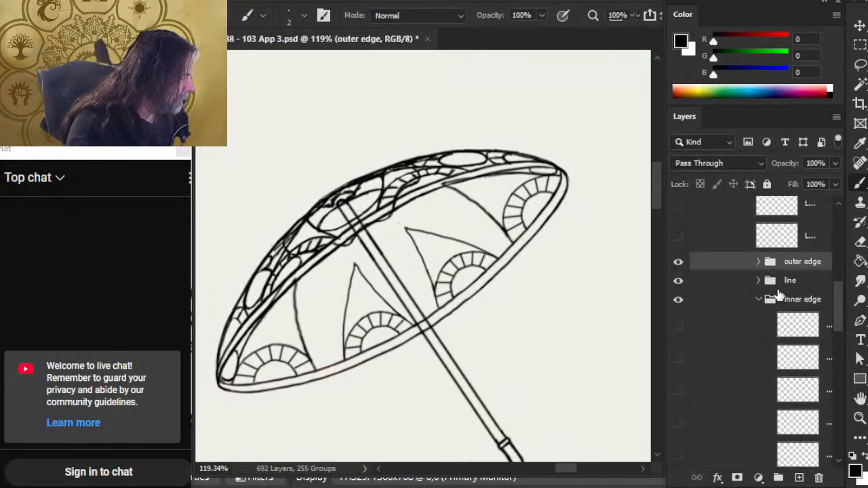
pyautogui.click(759, 299)
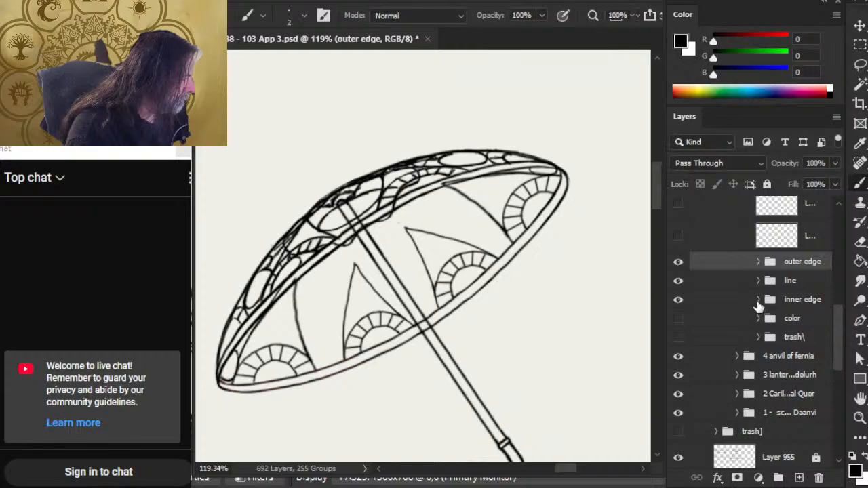
pyautogui.click(679, 322)
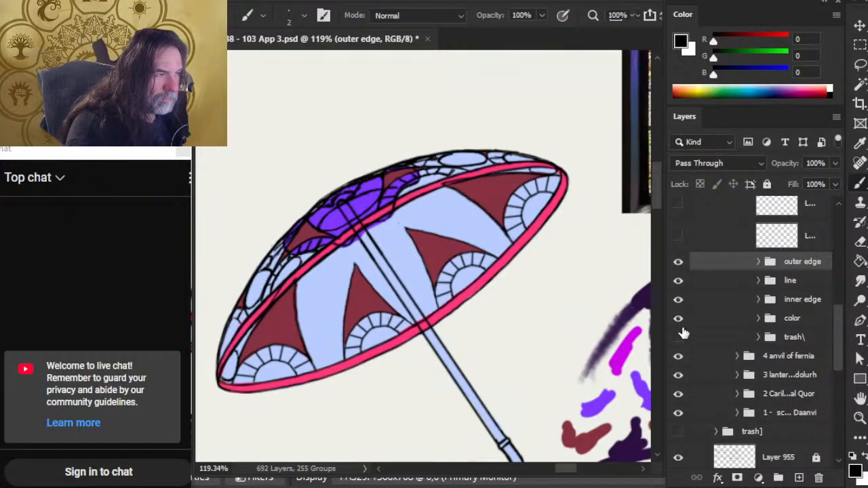
# - Expand the color group and toggle its first, third and fourth layers off and on to identify what each contains
pyautogui.click(758, 324)
pyautogui.click(758, 319)
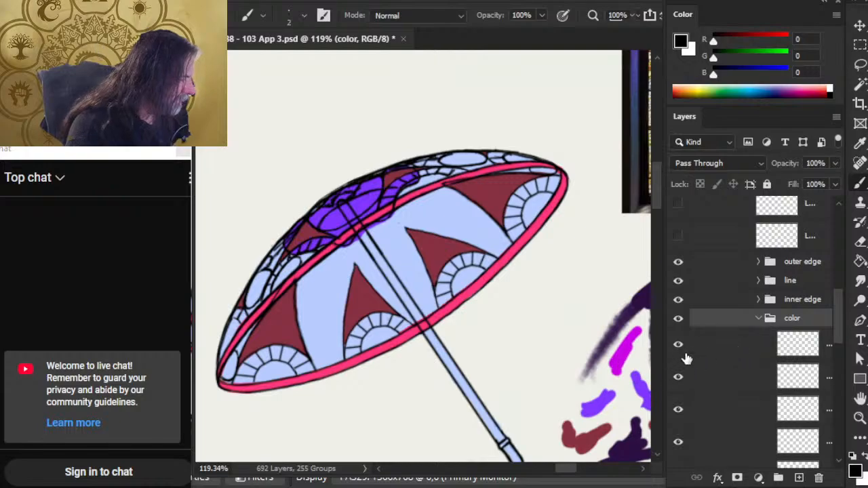
pyautogui.click(680, 347)
pyautogui.click(680, 347)
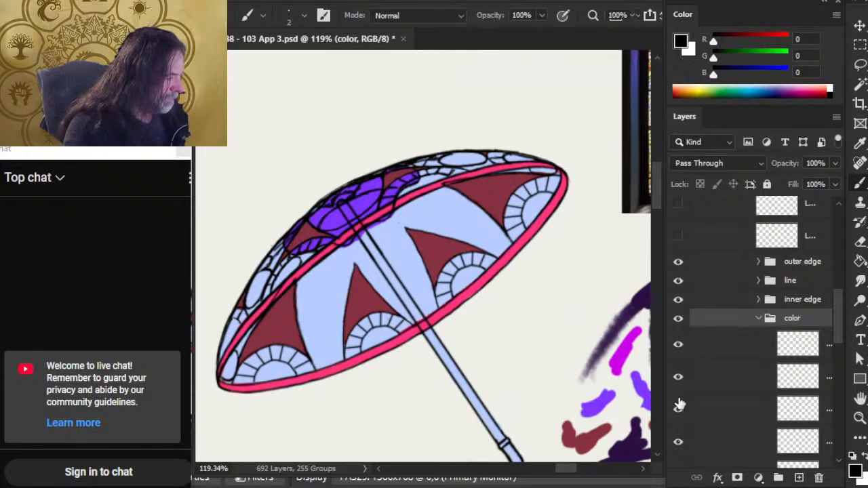
pyautogui.click(678, 442)
pyautogui.click(678, 444)
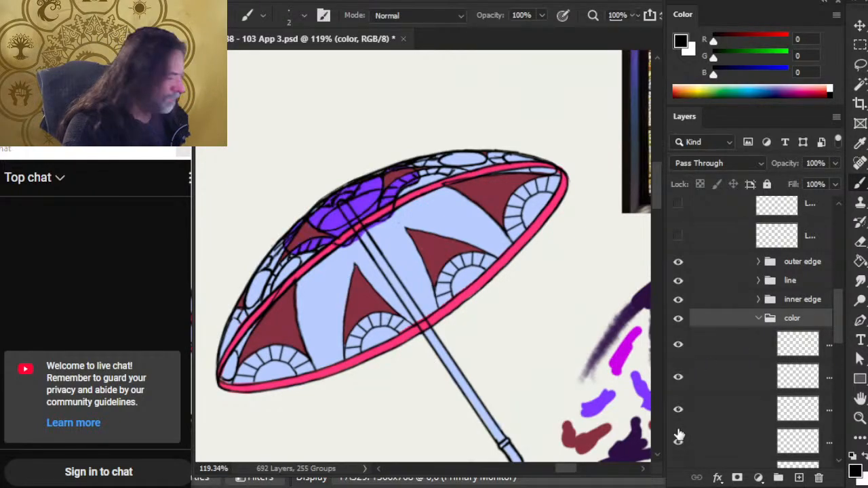
pyautogui.click(679, 410)
pyautogui.click(679, 408)
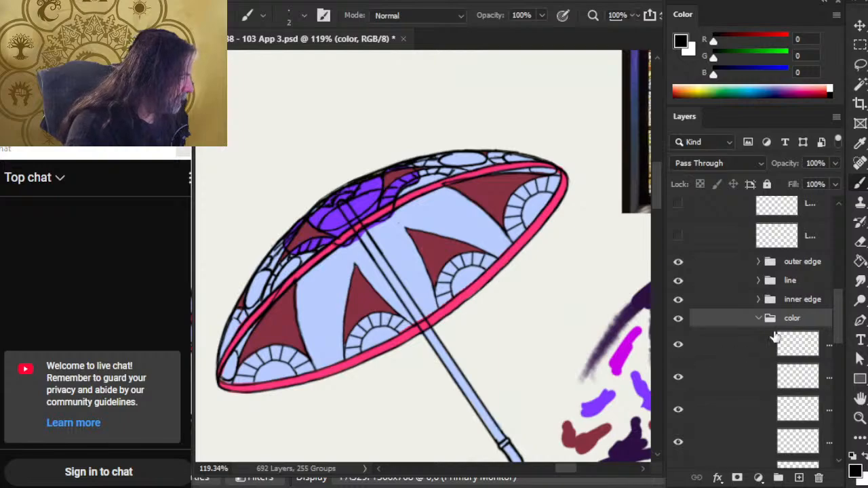
# - Expand the inner edge group, turn on its hidden line layers, and collapse the group again
pyautogui.click(759, 301)
pyautogui.moveTo(678, 326); pyautogui.dragTo(678, 456)
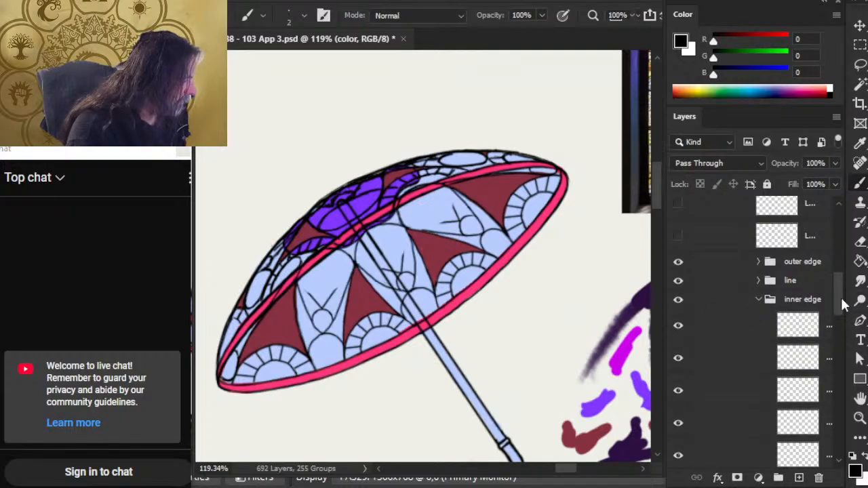
pyautogui.scroll(-3, 824, 343)
pyautogui.click(678, 356)
pyautogui.click(678, 357)
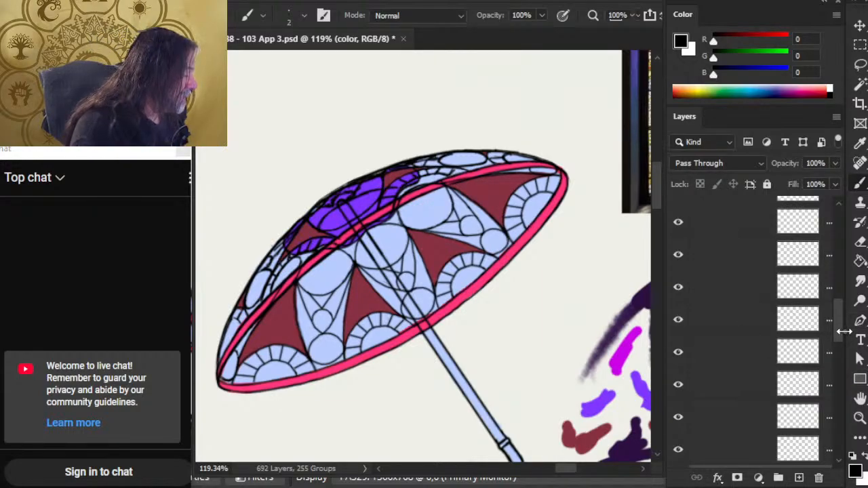
pyautogui.moveTo(844, 332); pyautogui.dragTo(843, 300)
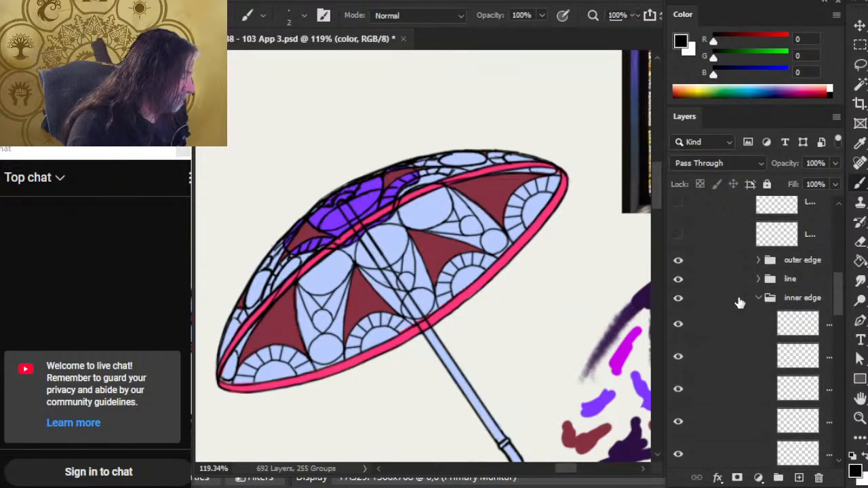
pyautogui.click(758, 301)
pyautogui.click(758, 299)
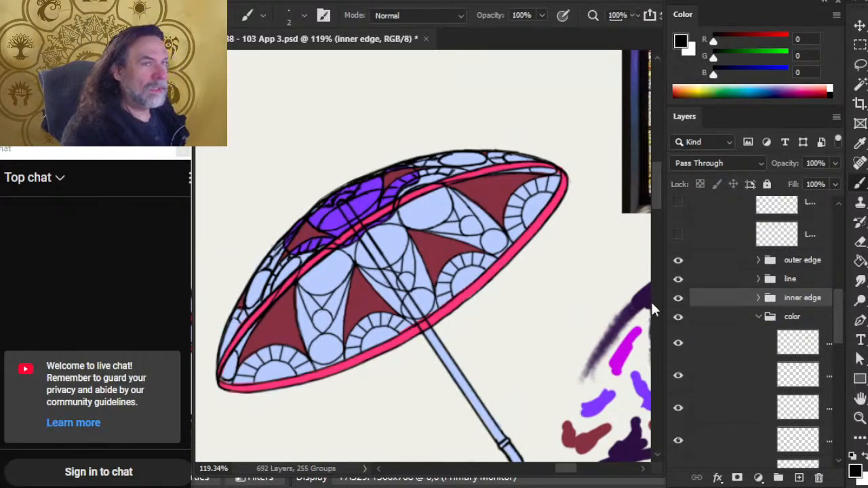
# - Sample the purple from the palette strokes and the pink from the parasol's rim
pyautogui.moveTo(555, 347)
pyautogui.mouseDown()
pyautogui.moveTo(430, 276)
pyautogui.moveTo(427, 264)
pyautogui.moveTo(387, 364)
pyautogui.moveTo(389, 325)
pyautogui.moveTo(517, 294)
pyautogui.mouseUp()
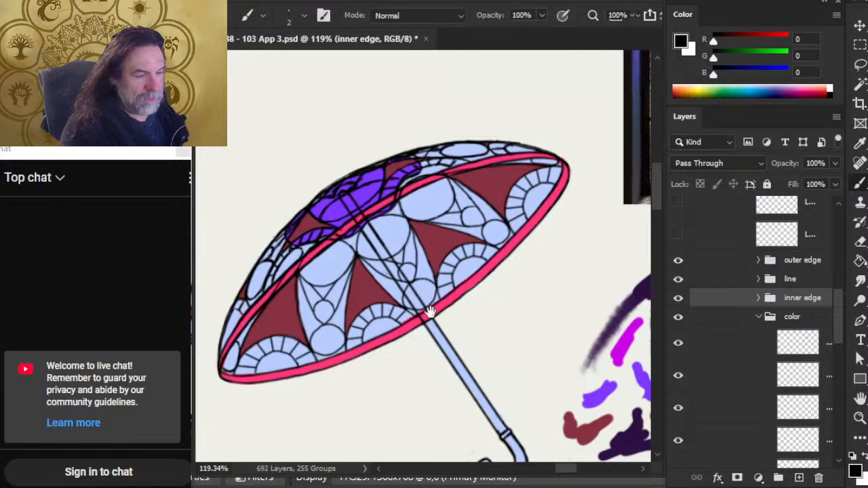
pyautogui.moveTo(625, 369)
pyautogui.mouseDown()
pyautogui.moveTo(549, 355)
pyautogui.moveTo(493, 318)
pyautogui.mouseUp()
pyautogui.keyDown('alt'); pyautogui.click(560, 349); pyautogui.keyUp('alt')
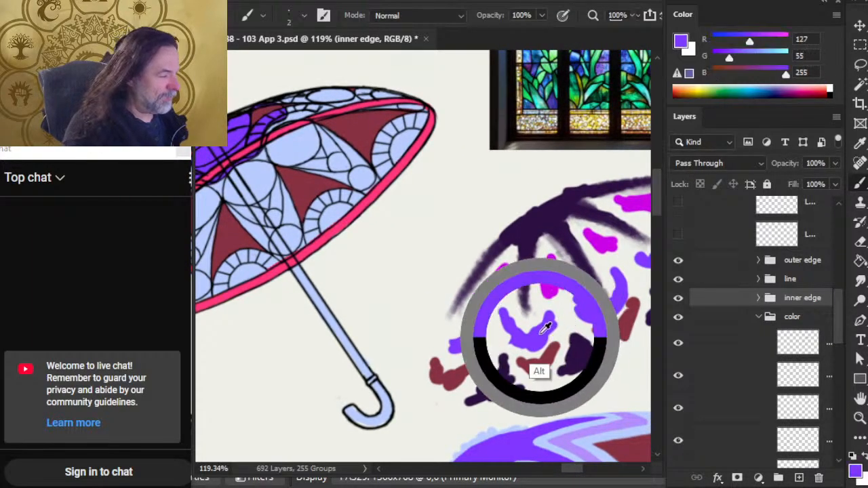
pyautogui.keyDown('alt'); pyautogui.click(548, 356); pyautogui.keyUp('alt')
pyautogui.keyDown('alt'); pyautogui.click(346, 224); pyautogui.keyUp('alt')
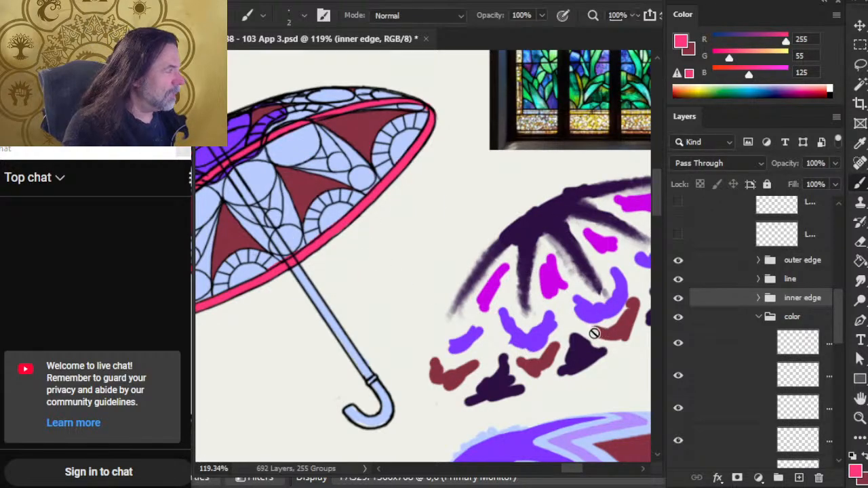
pyautogui.press('x')
pyautogui.moveTo(597, 343)
pyautogui.mouseDown()
pyautogui.moveTo(623, 330)
pyautogui.moveTo(627, 309)
pyautogui.moveTo(621, 286)
pyautogui.moveTo(566, 208)
pyautogui.moveTo(576, 288)
pyautogui.moveTo(614, 296)
pyautogui.mouseUp()
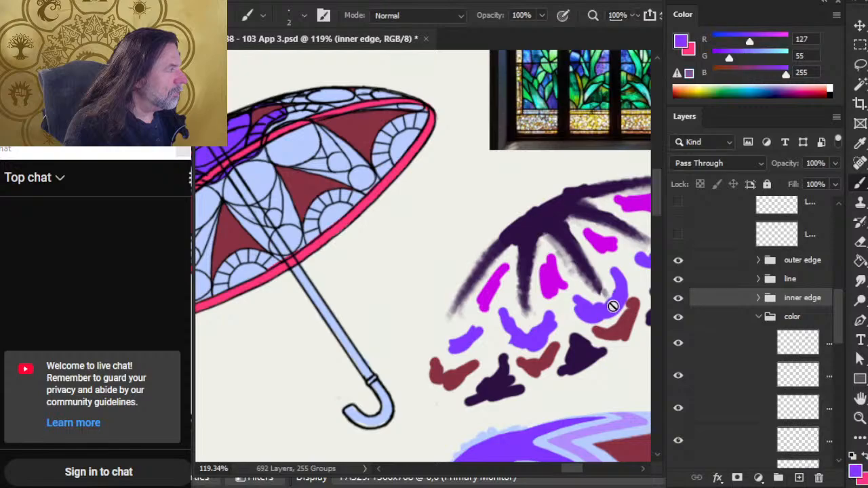
pyautogui.moveTo(565, 233); pyautogui.dragTo(331, 225)
# - Sample the reference parasol's maroon as background colour and the zigzag band's light purple as foreground colour
pyautogui.moveTo(575, 402); pyautogui.dragTo(484, 255)
pyautogui.keyDown('alt'); pyautogui.click(459, 306); pyautogui.keyUp('alt')
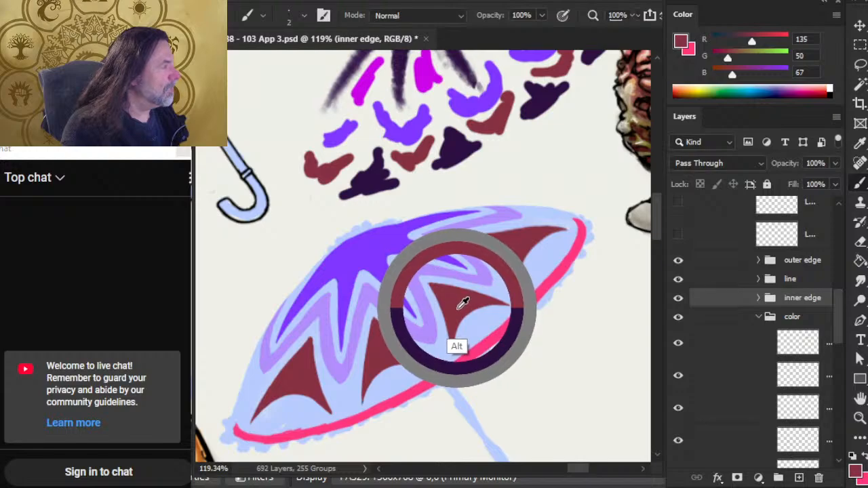
pyautogui.press('x')
pyautogui.keyDown('alt'); pyautogui.click(533, 301); pyautogui.keyUp('alt')
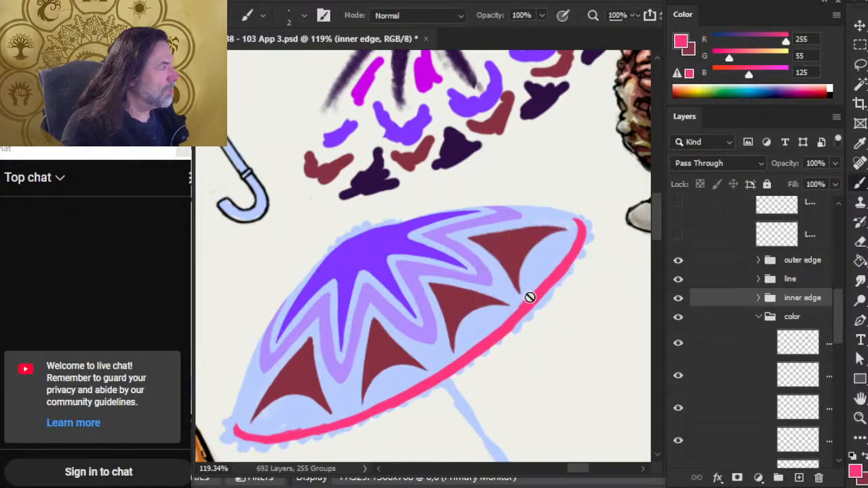
pyautogui.moveTo(401, 274); pyautogui.dragTo(528, 304)
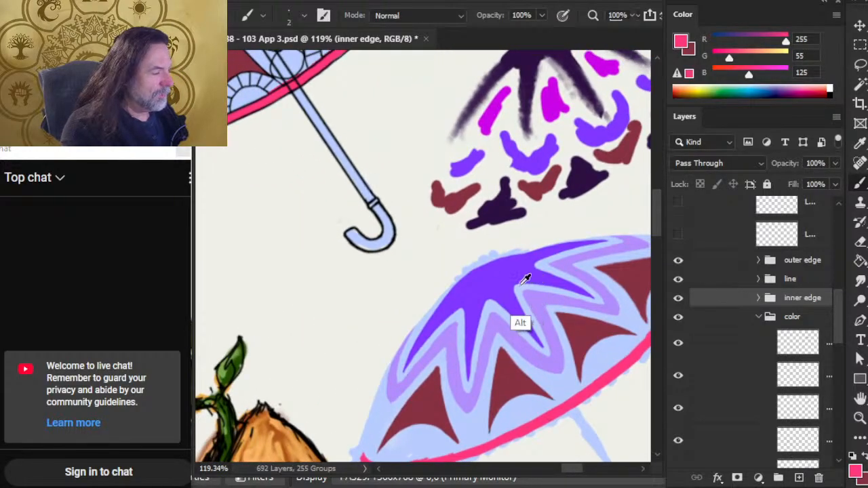
pyautogui.keyDown('alt'); pyautogui.click(544, 293); pyautogui.keyUp('alt')
pyautogui.moveTo(200, 109); pyautogui.dragTo(346, 210)
pyautogui.moveTo(347, 172); pyautogui.dragTo(391, 277)
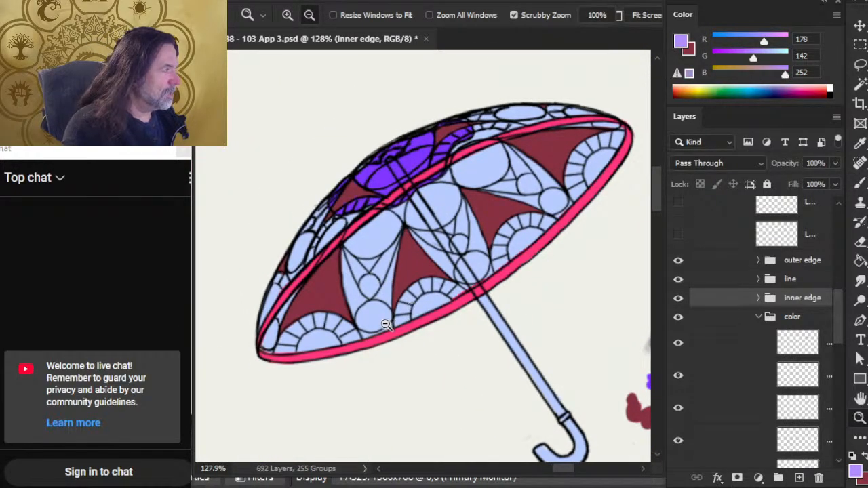
# - Identify the canopy's purple crown layer in the color group by toggling visibility, and add a new layer above it
pyautogui.click(678, 377)
pyautogui.click(679, 377)
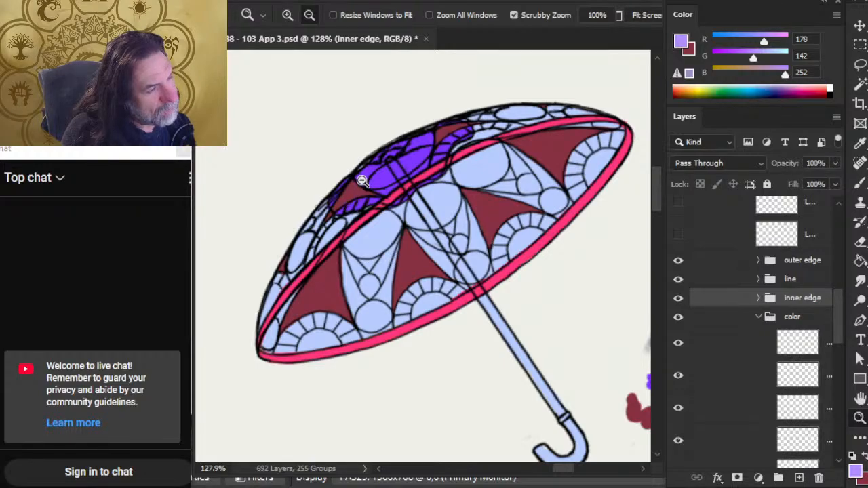
pyautogui.press('b')
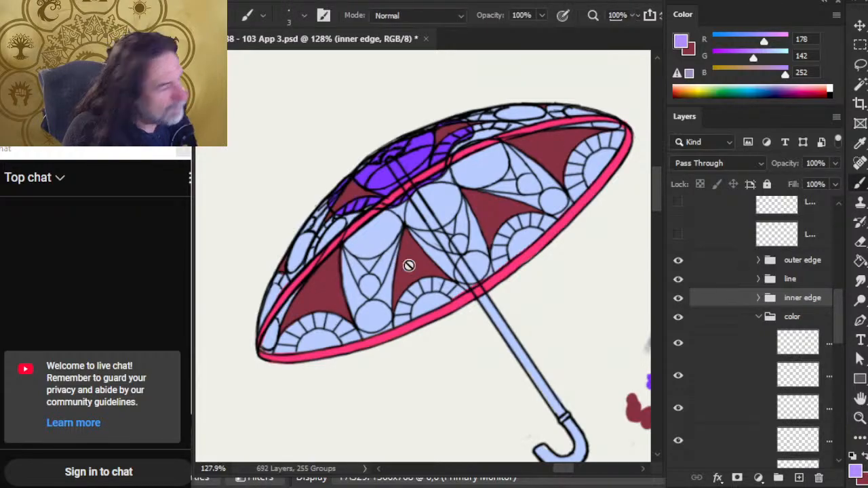
pyautogui.click(679, 377)
pyautogui.click(679, 377)
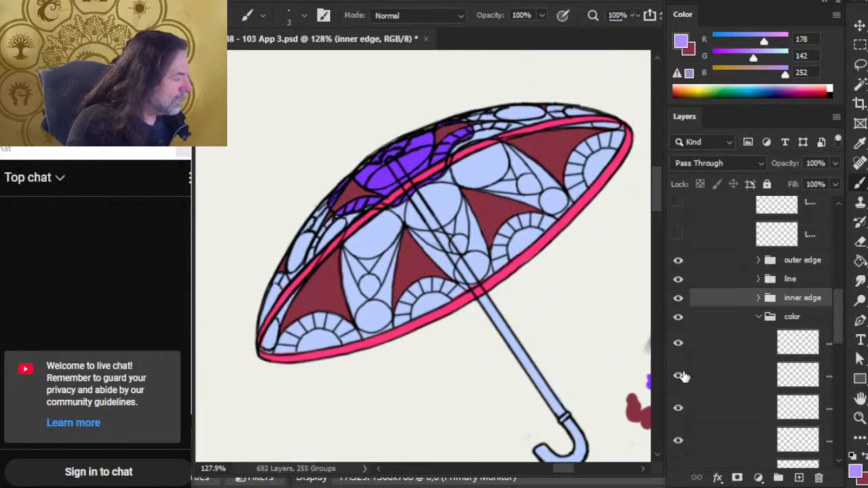
pyautogui.click(679, 442)
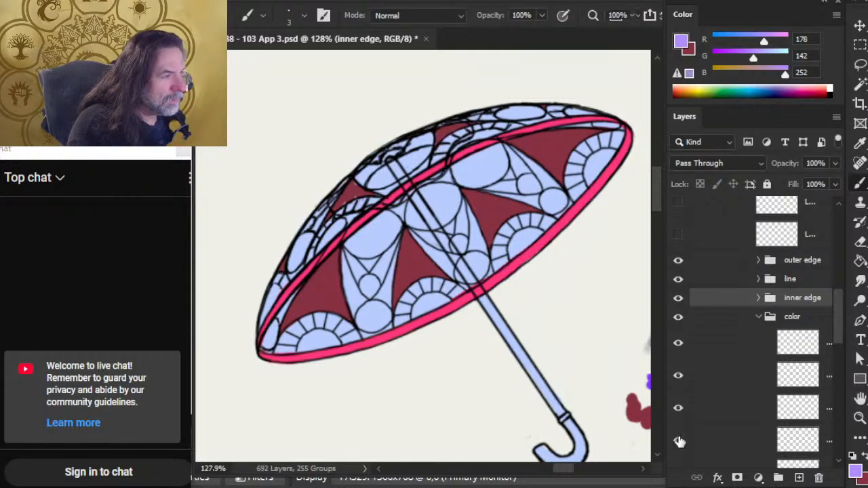
pyautogui.click(679, 442)
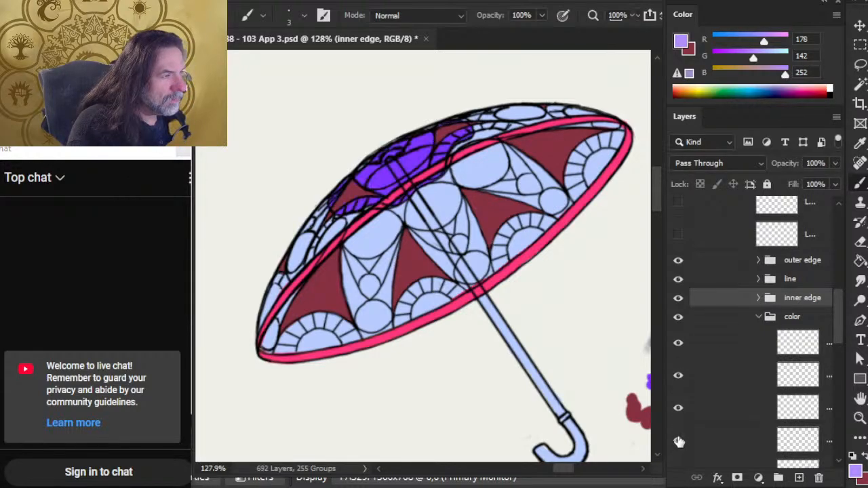
pyautogui.click(717, 438)
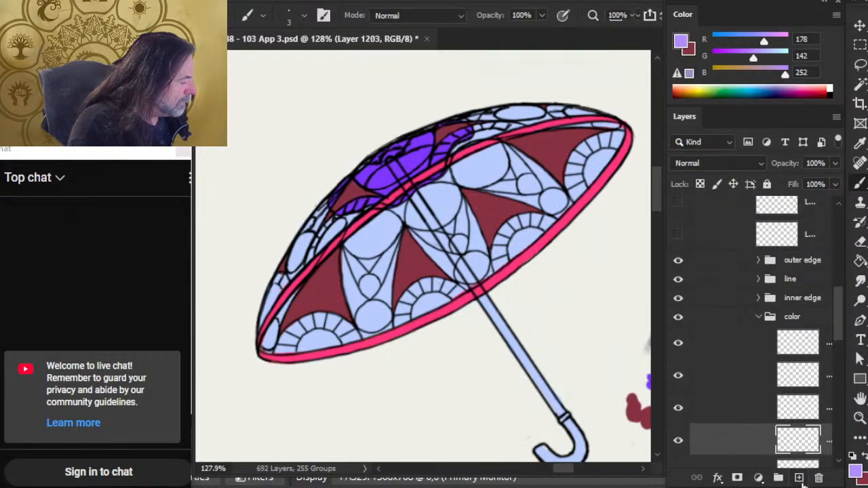
pyautogui.click(800, 478)
# - Paint the three large circles on the inside of the canopy light purple with the 7 px brush
pyautogui.moveTo(360, 246); pyautogui.dragTo(361, 245)
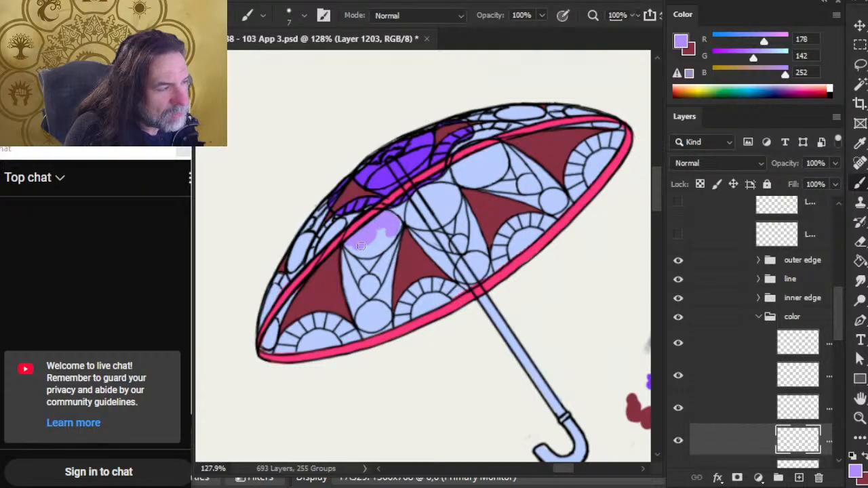
pyautogui.moveTo(361, 246); pyautogui.dragTo(373, 247)
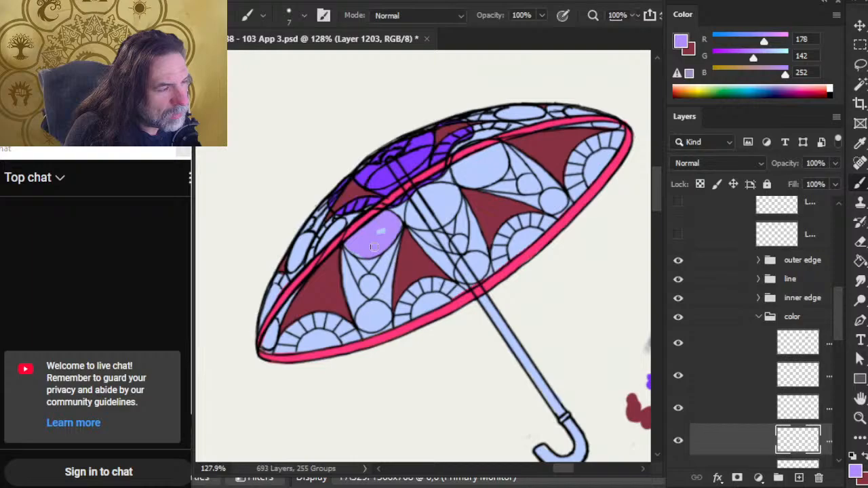
pyautogui.moveTo(425, 208)
pyautogui.mouseDown()
pyautogui.moveTo(416, 223)
pyautogui.moveTo(421, 205)
pyautogui.moveTo(451, 203)
pyautogui.moveTo(420, 205)
pyautogui.mouseUp()
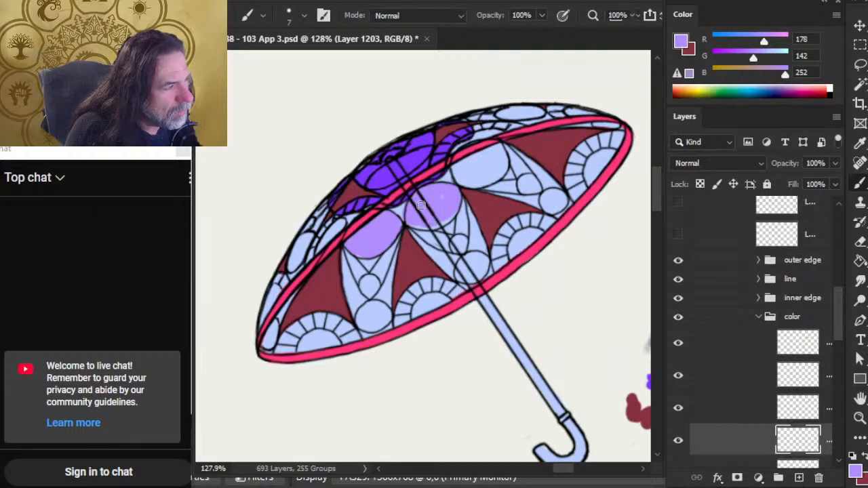
pyautogui.moveTo(460, 182); pyautogui.dragTo(487, 159)
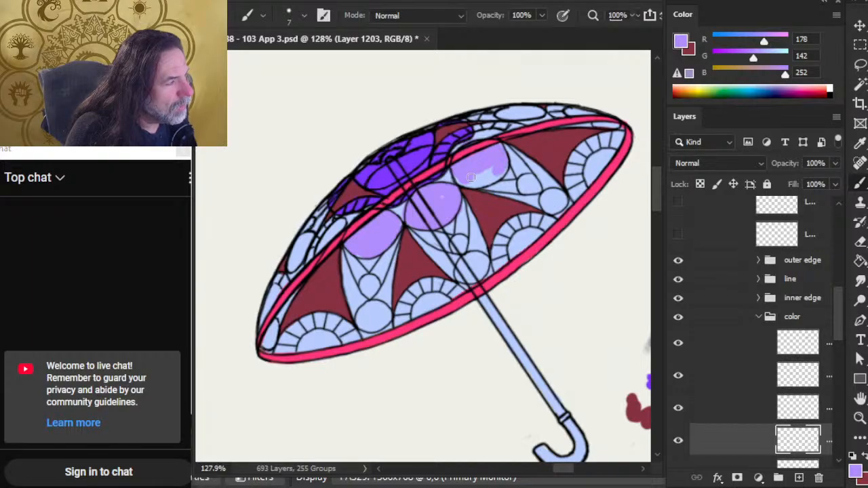
pyautogui.moveTo(504, 171); pyautogui.dragTo(477, 186)
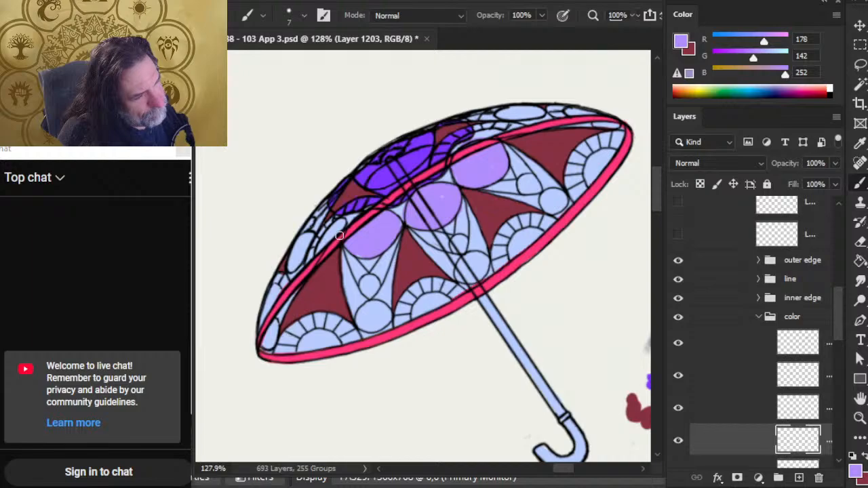
# - Hide the inner edge group and check the colouring with the line group turned off and on
pyautogui.click(678, 298)
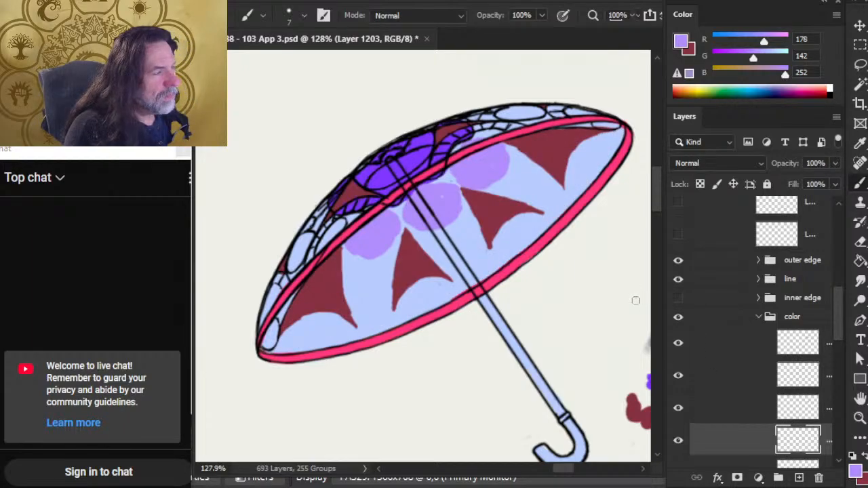
pyautogui.click(678, 279)
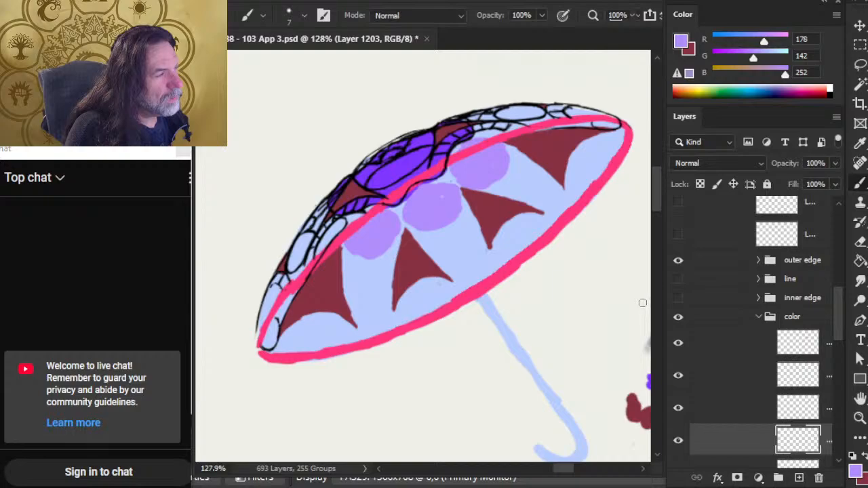
pyautogui.click(678, 278)
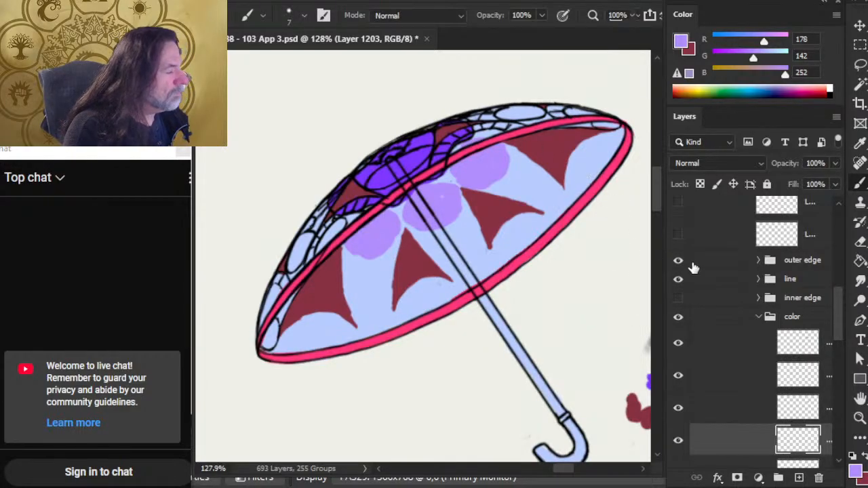
# - Paint the oval near the upper right of the canopy's outer side light purple
pyautogui.moveTo(839, 310); pyautogui.dragTo(840, 331)
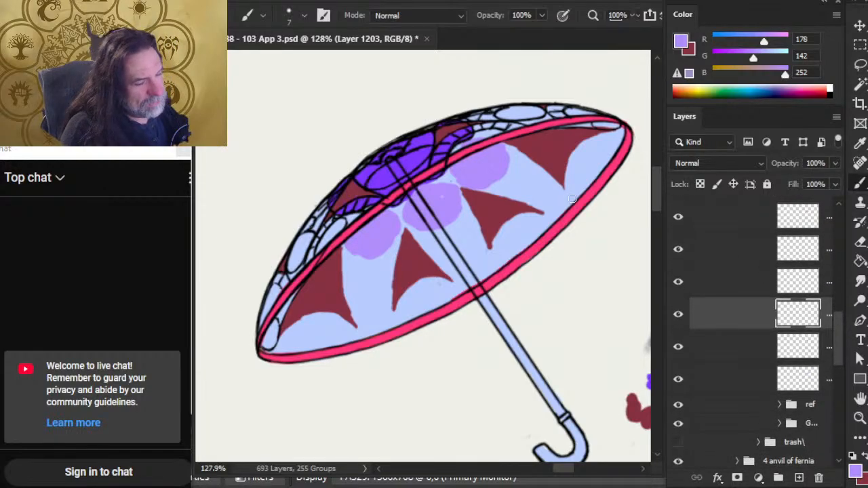
pyautogui.moveTo(553, 178); pyautogui.dragTo(541, 233)
pyautogui.moveTo(504, 170); pyautogui.dragTo(508, 166)
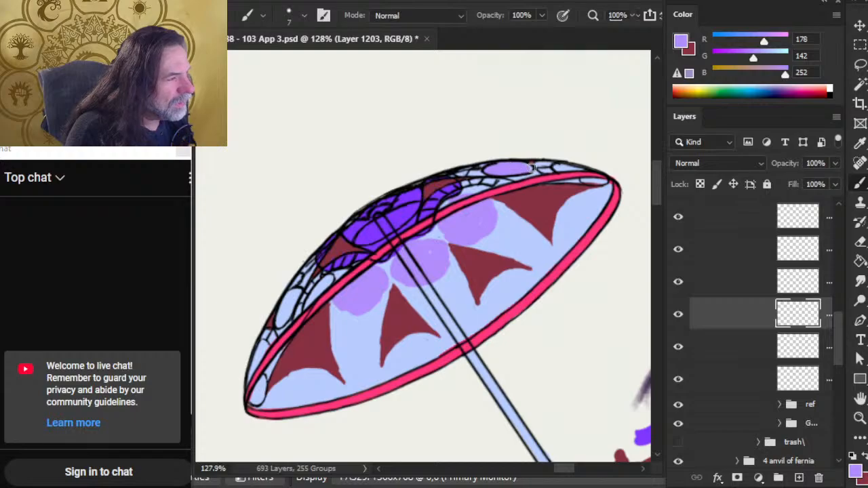
pyautogui.moveTo(290, 301)
pyautogui.mouseDown()
pyautogui.moveTo(283, 313)
pyautogui.moveTo(292, 298)
pyautogui.mouseUp()
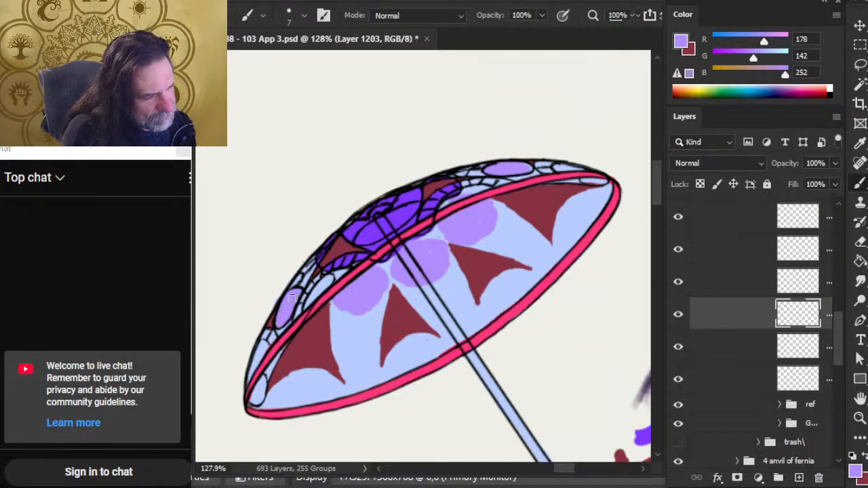
pyautogui.moveTo(292, 298); pyautogui.dragTo(286, 310)
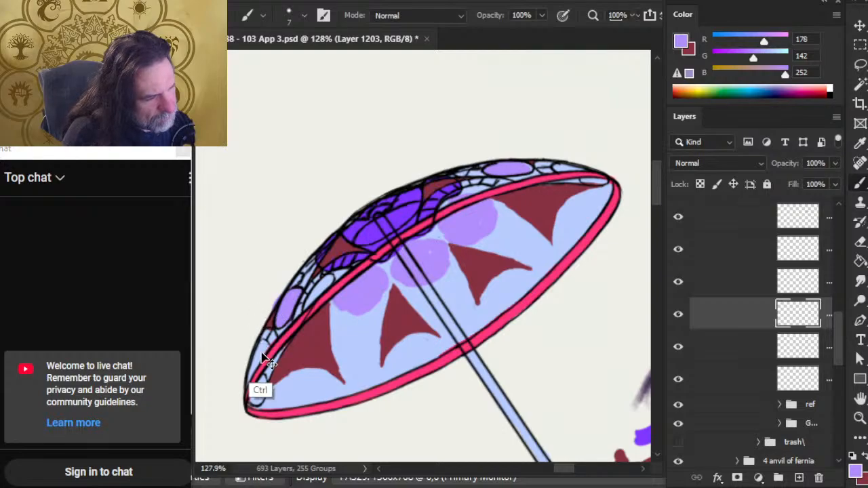
pyautogui.hotkey('ctrl', 'z')
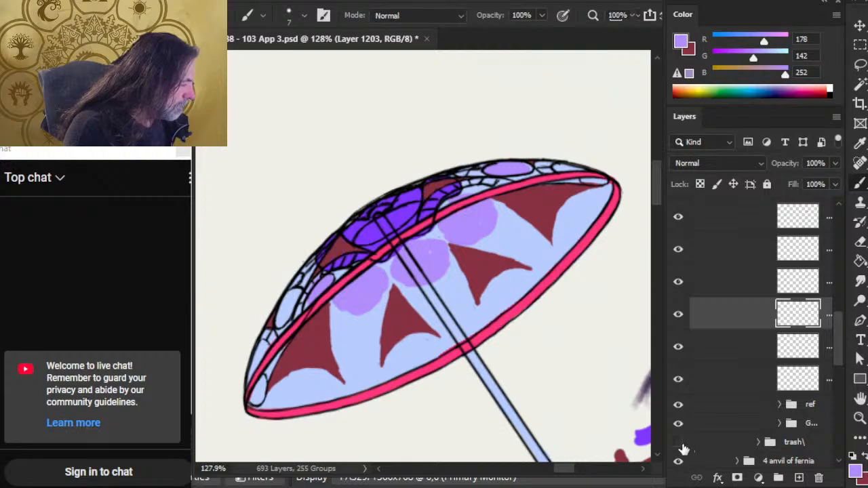
# - Show the inner edge group again and erase the light purple from the oval on the canopy's outer side
pyautogui.moveTo(841, 360); pyautogui.dragTo(841, 336)
pyautogui.click(678, 261)
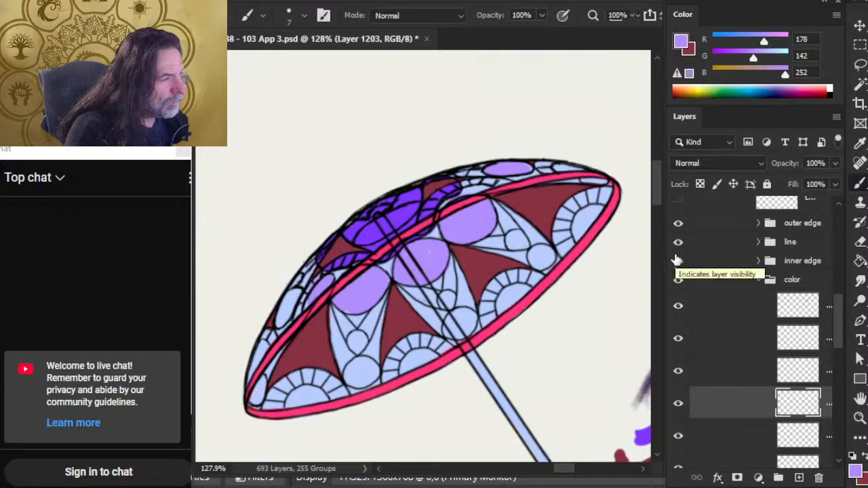
pyautogui.press('e')
pyautogui.moveTo(493, 166)
pyautogui.mouseDown()
pyautogui.moveTo(519, 169)
pyautogui.moveTo(505, 170)
pyautogui.mouseUp()
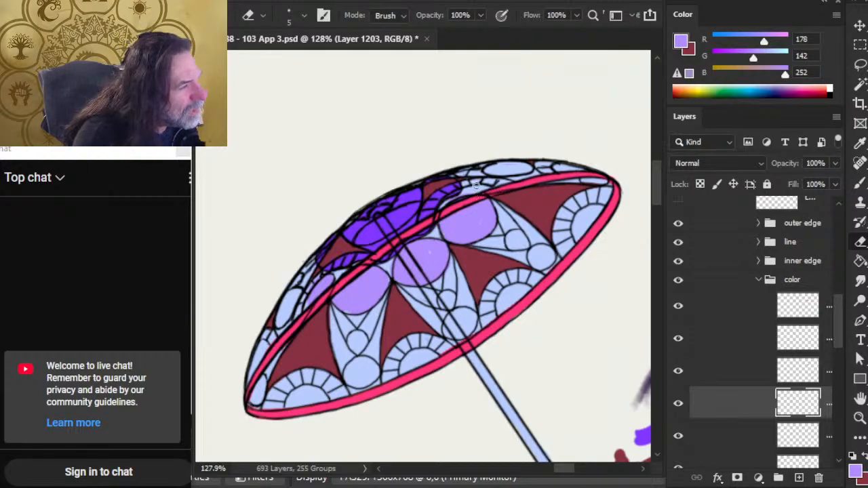
# - Paint the small pattern pieces beside the outer side's large oval light purple, and check the layer by toggling its visibility
pyautogui.press('b')
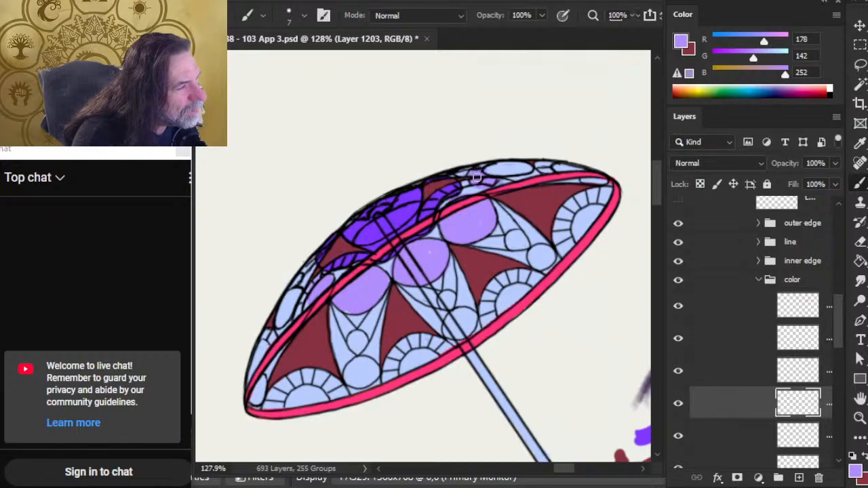
pyautogui.moveTo(484, 170); pyautogui.dragTo(494, 171)
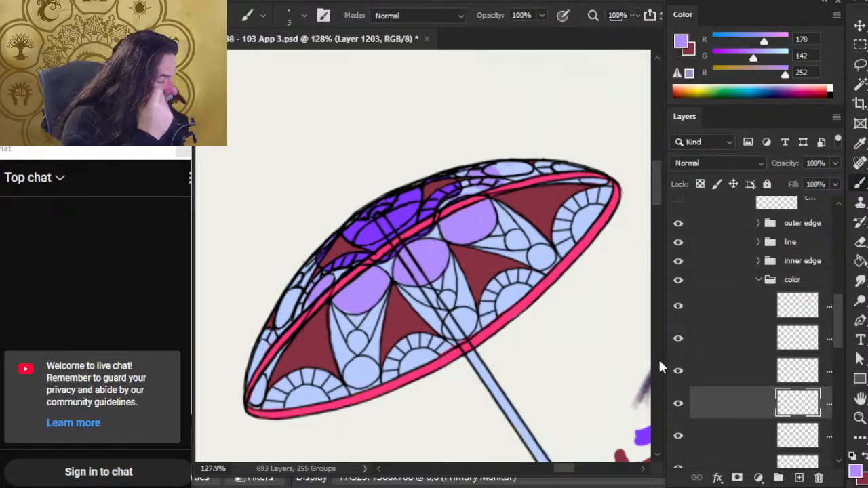
pyautogui.click(678, 404)
pyautogui.click(678, 404)
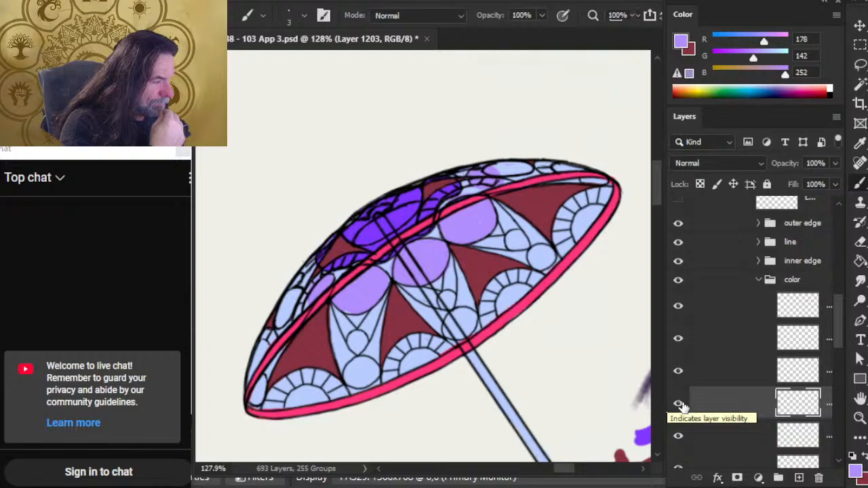
# - Find the group holding the reference parasol by checking the layer groups, and delete it
pyautogui.moveTo(601, 306); pyautogui.dragTo(436, 240)
pyautogui.moveTo(546, 304)
pyautogui.mouseDown()
pyautogui.moveTo(524, 281)
pyautogui.moveTo(507, 241)
pyautogui.moveTo(548, 303)
pyautogui.moveTo(468, 173)
pyautogui.mouseUp()
pyautogui.moveTo(470, 394)
pyautogui.mouseDown()
pyautogui.moveTo(444, 267)
pyautogui.moveTo(618, 474)
pyautogui.moveTo(549, 446)
pyautogui.moveTo(479, 367)
pyautogui.moveTo(408, 202)
pyautogui.mouseUp()
pyautogui.press('z')
pyautogui.click(418, 257)
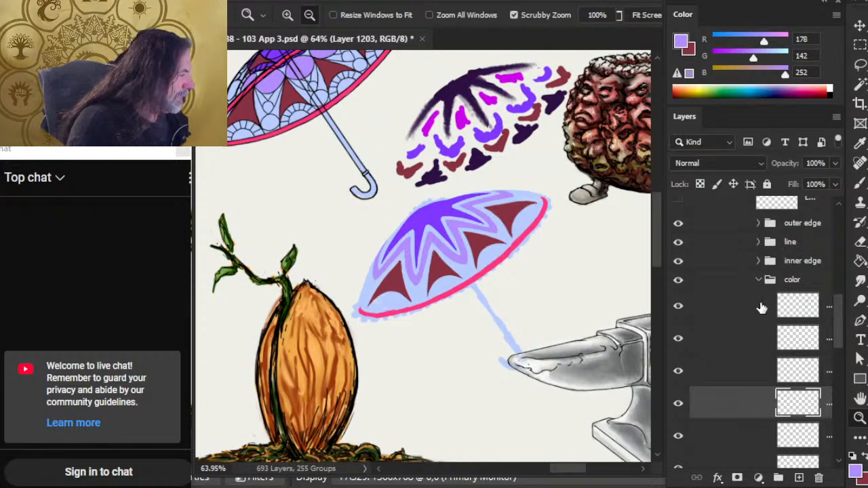
pyautogui.moveTo(837, 310); pyautogui.dragTo(827, 351)
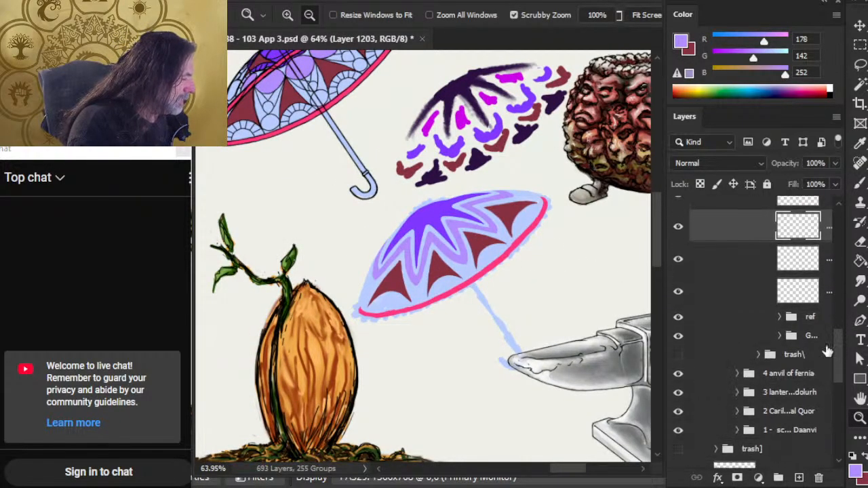
pyautogui.click(780, 317)
pyautogui.click(787, 319)
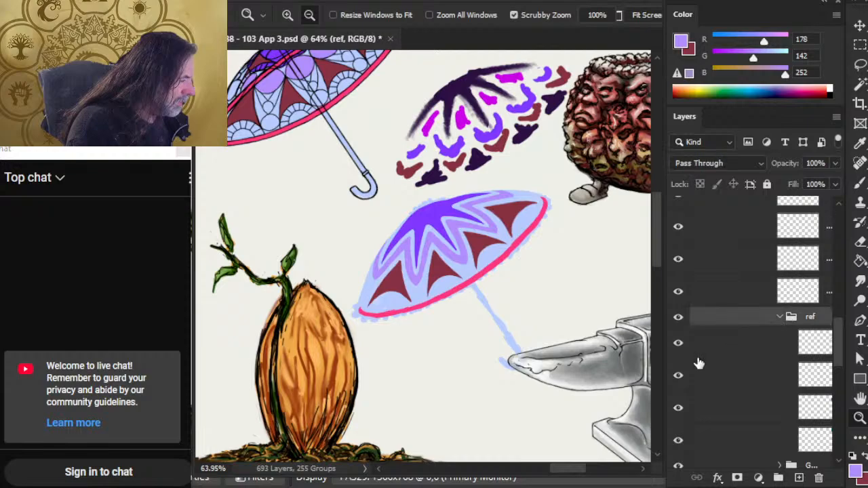
pyautogui.click(781, 316)
pyautogui.click(678, 339)
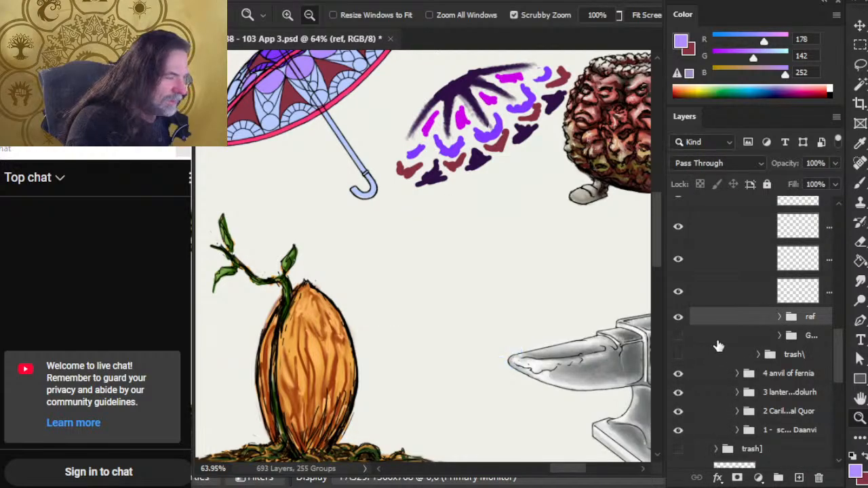
pyautogui.click(726, 339)
pyautogui.press('Delete')
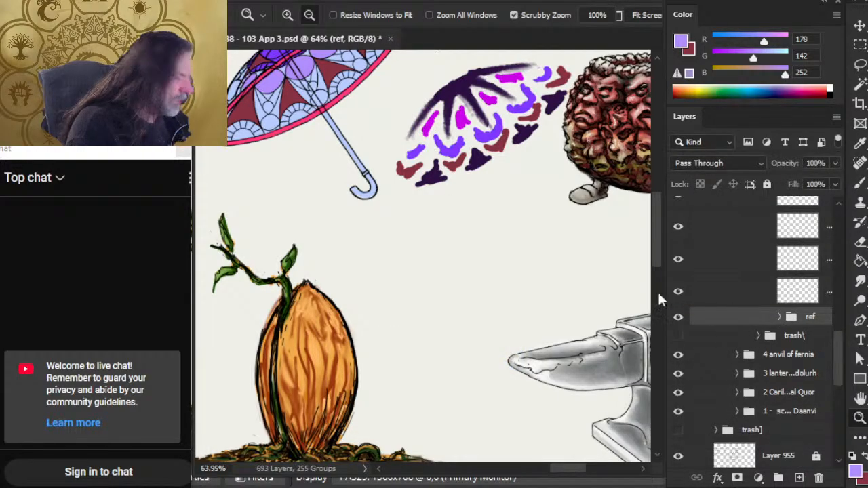
# - Sample the dark purple from the loose colour sketch beside the parasol
pyautogui.scroll(5, 467, 316)
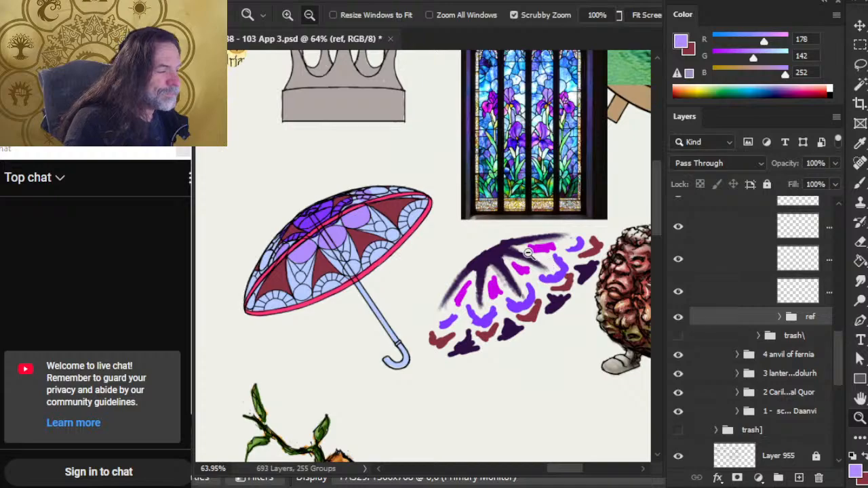
pyautogui.moveTo(530, 252); pyautogui.dragTo(541, 261)
pyautogui.moveTo(501, 231); pyautogui.dragTo(553, 216)
pyautogui.moveTo(363, 274); pyautogui.dragTo(427, 243)
pyautogui.moveTo(572, 325)
pyautogui.mouseDown()
pyautogui.moveTo(501, 314)
pyautogui.moveTo(462, 330)
pyautogui.mouseUp()
pyautogui.moveTo(548, 283)
pyautogui.mouseDown()
pyautogui.moveTo(591, 286)
pyautogui.moveTo(498, 336)
pyautogui.moveTo(469, 189)
pyautogui.mouseUp()
pyautogui.keyDown('alt'); pyautogui.click(535, 312); pyautogui.keyUp('alt')
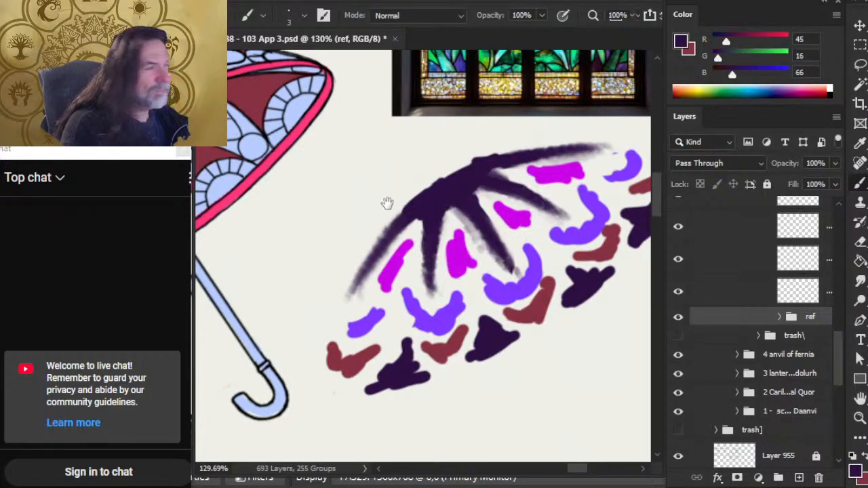
# - Try dark teal and blue colours sampled from the stained-glass window reference
pyautogui.moveTo(370, 213); pyautogui.dragTo(522, 300)
pyautogui.keyDown('alt'); pyautogui.click(397, 181); pyautogui.keyUp('alt')
pyautogui.moveTo(582, 202); pyautogui.dragTo(435, 305)
pyautogui.moveTo(535, 228); pyautogui.dragTo(568, 257)
pyautogui.moveTo(529, 203)
pyautogui.mouseDown()
pyautogui.moveTo(523, 196)
pyautogui.moveTo(522, 263)
pyautogui.moveTo(510, 280)
pyautogui.moveTo(550, 273)
pyautogui.moveTo(539, 282)
pyautogui.moveTo(581, 249)
pyautogui.moveTo(608, 208)
pyautogui.moveTo(621, 228)
pyautogui.moveTo(627, 136)
pyautogui.moveTo(624, 144)
pyautogui.moveTo(493, 129)
pyautogui.moveTo(465, 150)
pyautogui.moveTo(366, 166)
pyautogui.moveTo(351, 126)
pyautogui.mouseUp()
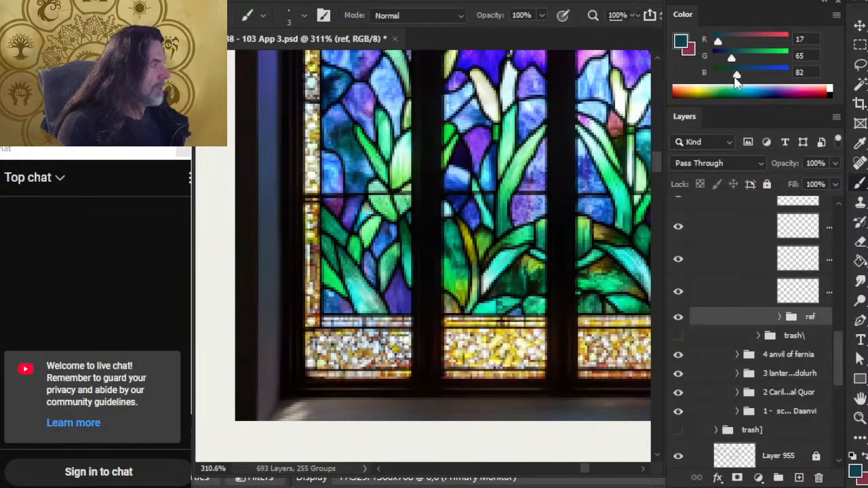
pyautogui.moveTo(452, 181); pyautogui.dragTo(394, 349)
pyautogui.moveTo(446, 198); pyautogui.dragTo(374, 289)
pyautogui.moveTo(536, 195); pyautogui.dragTo(412, 245)
pyautogui.moveTo(505, 170); pyautogui.dragTo(365, 199)
pyautogui.moveTo(319, 252); pyautogui.dragTo(481, 414)
pyautogui.moveTo(337, 237); pyautogui.dragTo(446, 304)
pyautogui.moveTo(388, 219); pyautogui.dragTo(514, 130)
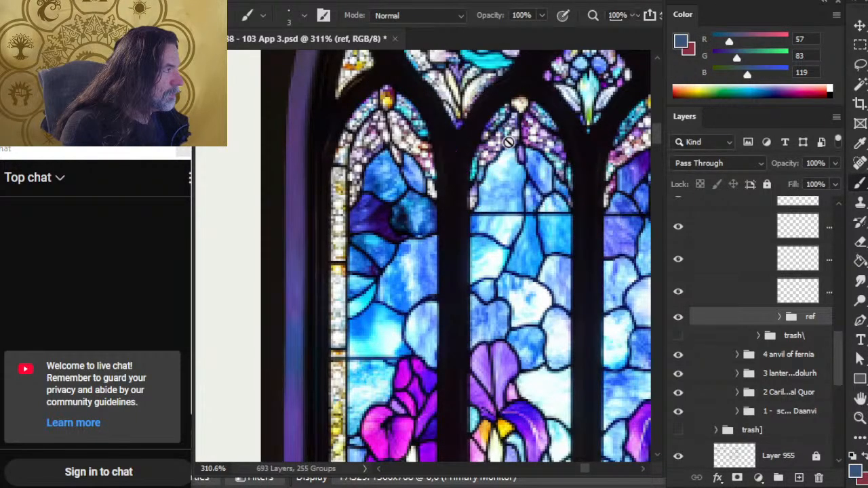
# - Sample a muted green (RGB 117, 165, 100) from the iris stems in the stained-glass window reference
pyautogui.scroll(-5, 451, 179)
pyautogui.moveTo(456, 174); pyautogui.dragTo(439, 317)
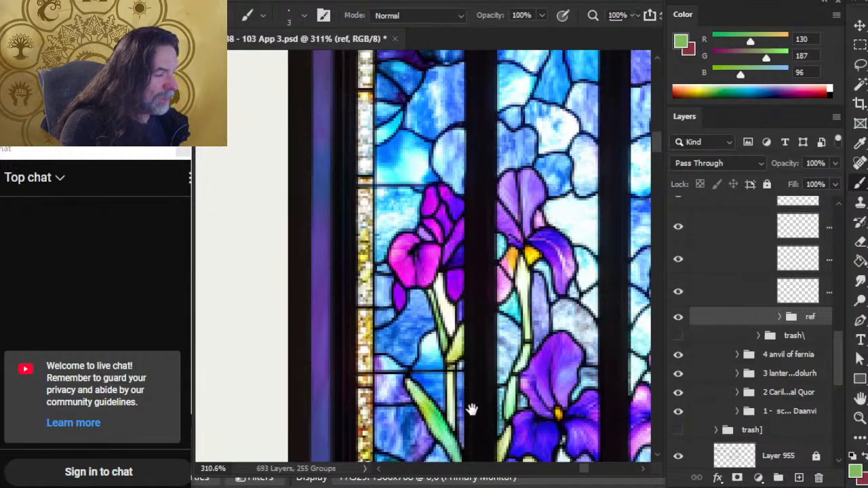
pyautogui.moveTo(470, 409); pyautogui.dragTo(476, 282)
pyautogui.keyDown('alt'); pyautogui.click(419, 207); pyautogui.keyUp('alt')
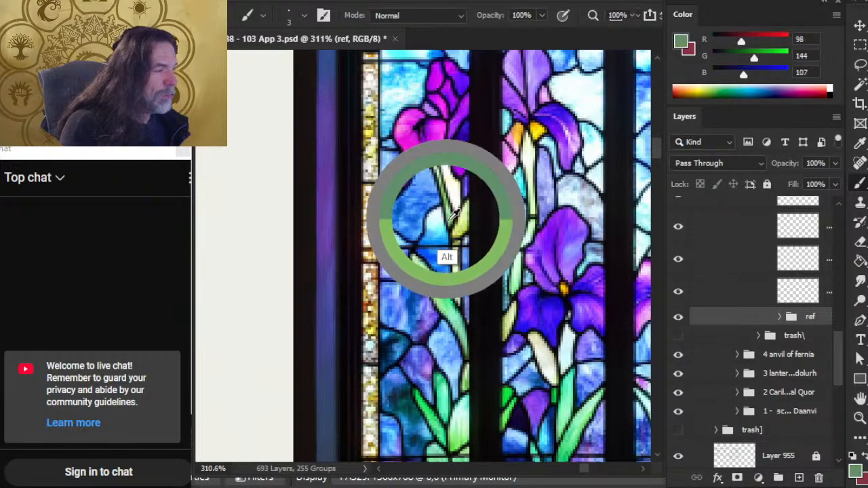
pyautogui.keyDown('alt'); pyautogui.click(458, 166); pyautogui.keyUp('alt')
pyautogui.moveTo(452, 173); pyautogui.dragTo(441, 186)
pyautogui.moveTo(490, 295); pyautogui.dragTo(390, 303)
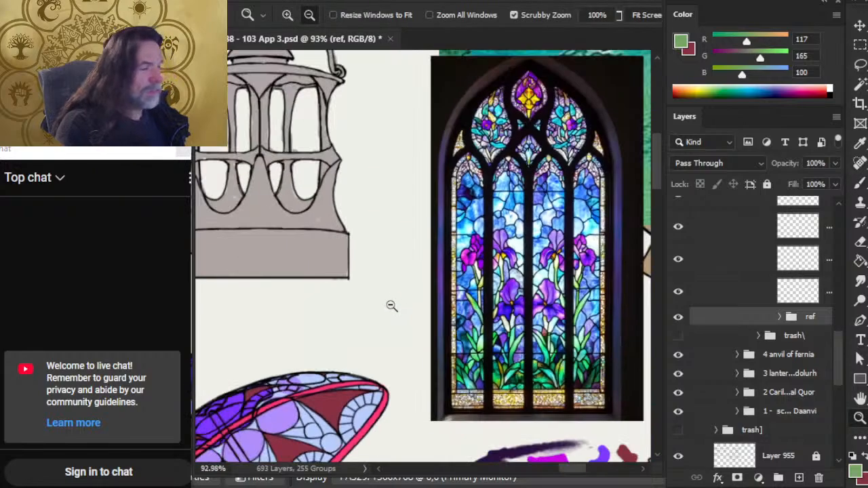
# - Toggle the color group's layers one by one to identify which layer holds the canopy's light purple shapes
pyautogui.moveTo(320, 397); pyautogui.dragTo(481, 186)
pyautogui.scroll(3, 391, 273)
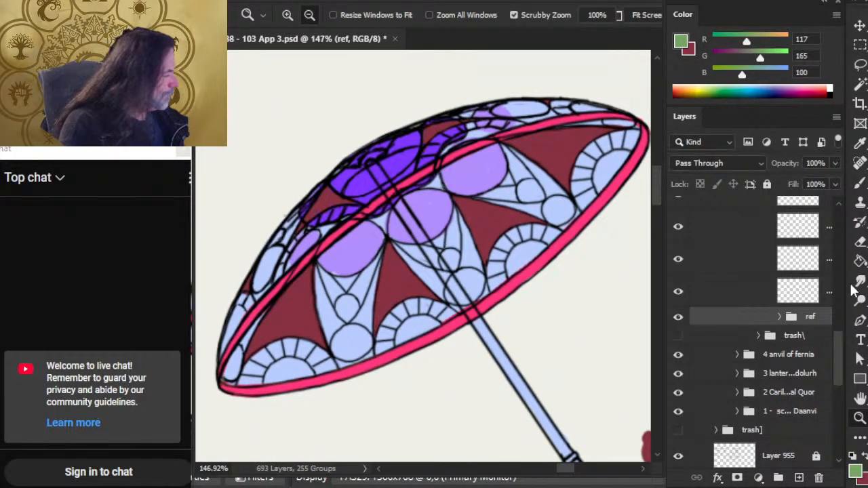
pyautogui.scroll(4, 834, 332)
pyautogui.scroll(3, 834, 305)
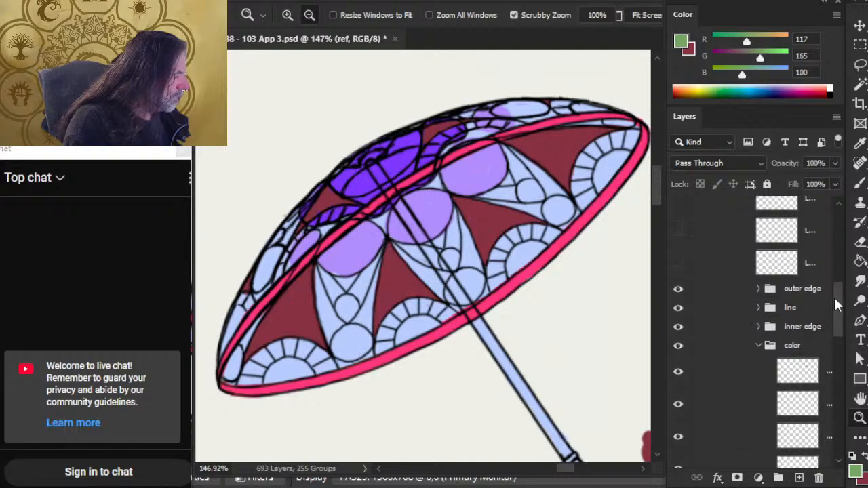
pyautogui.scroll(-3, 832, 319)
pyautogui.click(680, 278)
pyautogui.click(679, 278)
pyautogui.click(679, 279)
pyautogui.click(680, 279)
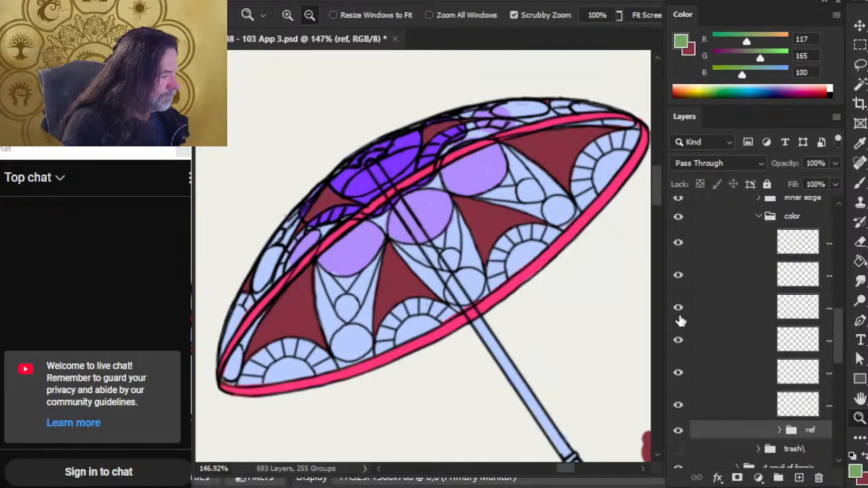
pyautogui.click(680, 345)
pyautogui.click(682, 349)
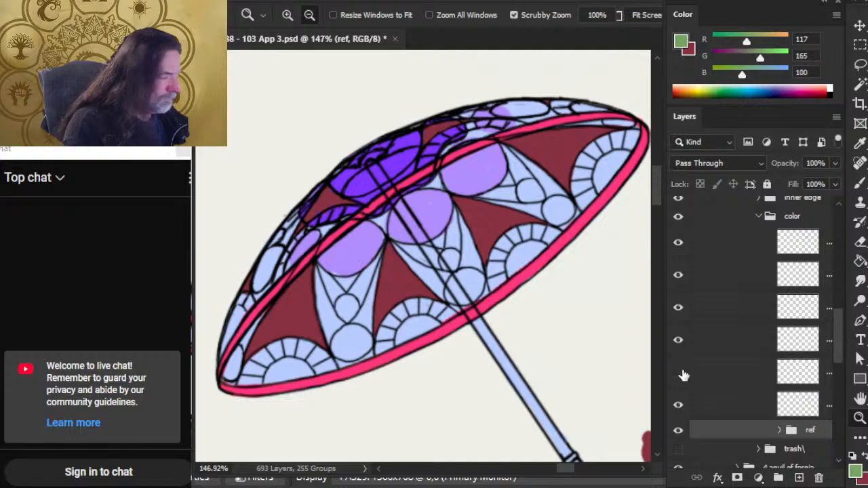
pyautogui.click(680, 373)
pyautogui.click(680, 373)
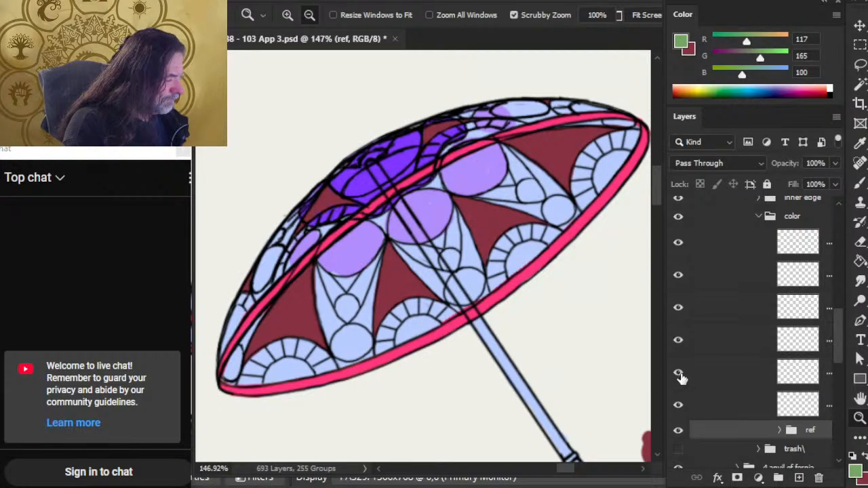
pyautogui.click(678, 344)
pyautogui.click(678, 344)
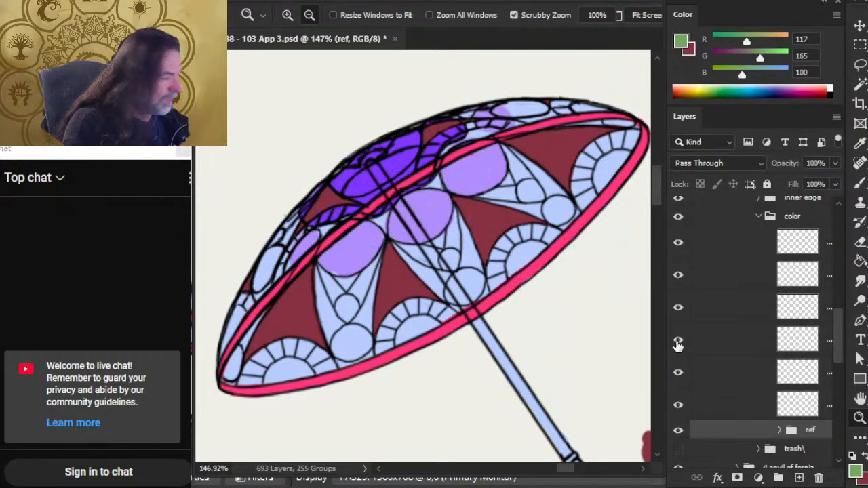
# - Add a new layer above the light purple layer and brush green into the outer triangle below the leftmost inner circle
pyautogui.click(729, 351)
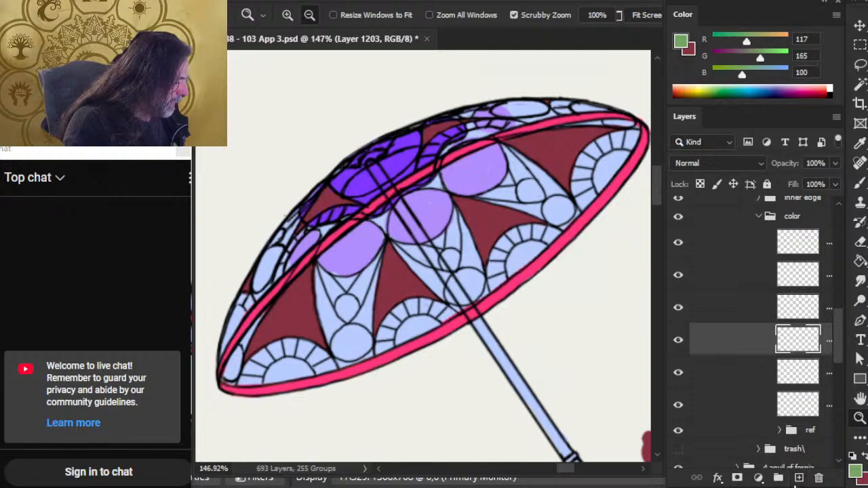
pyautogui.click(798, 477)
pyautogui.press('b')
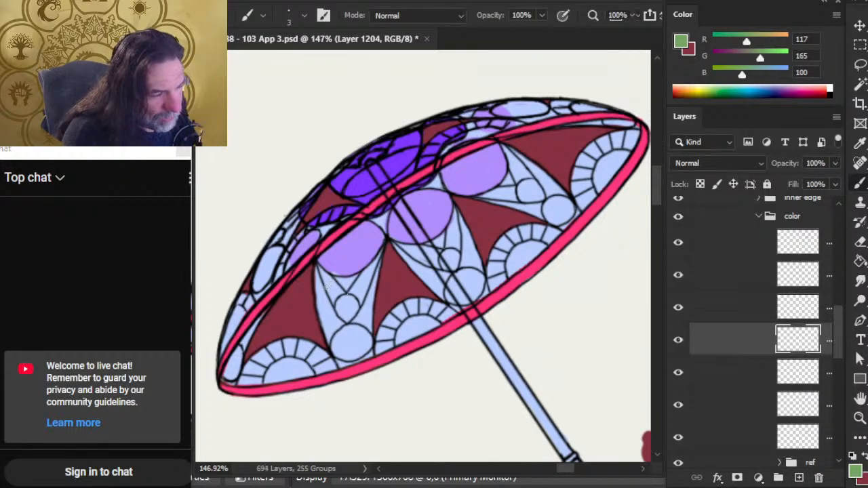
pyautogui.moveTo(326, 280); pyautogui.dragTo(325, 277)
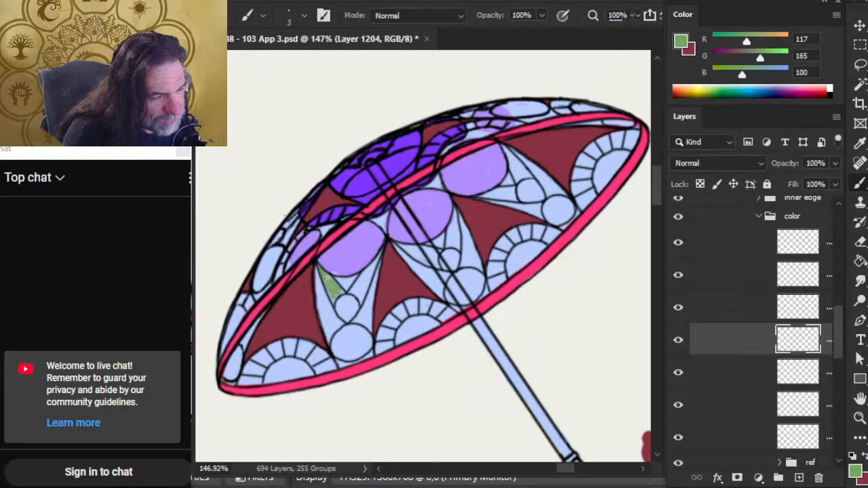
# - Compare the light purple and green layers by toggling their visibility, and return to the green layer with the brush
pyautogui.click(679, 373)
pyautogui.click(679, 373)
pyautogui.click(712, 374)
pyautogui.press('r')
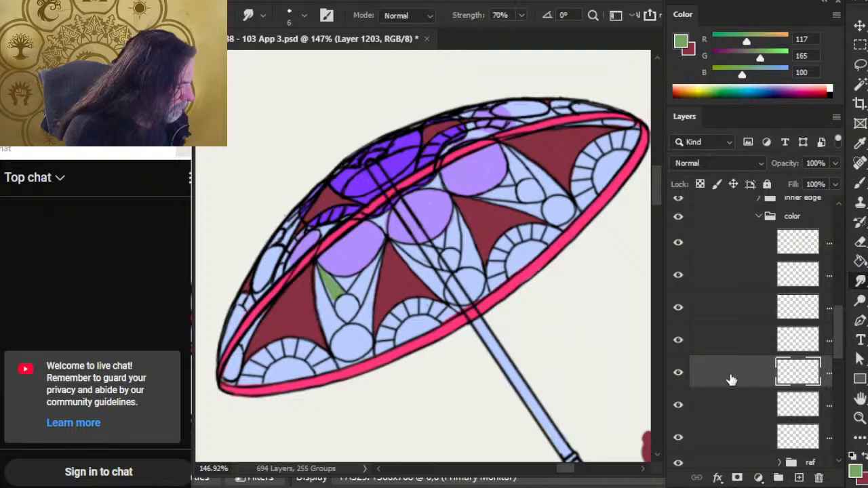
pyautogui.click(688, 345)
pyautogui.click(680, 344)
pyautogui.click(680, 346)
pyautogui.press('b')
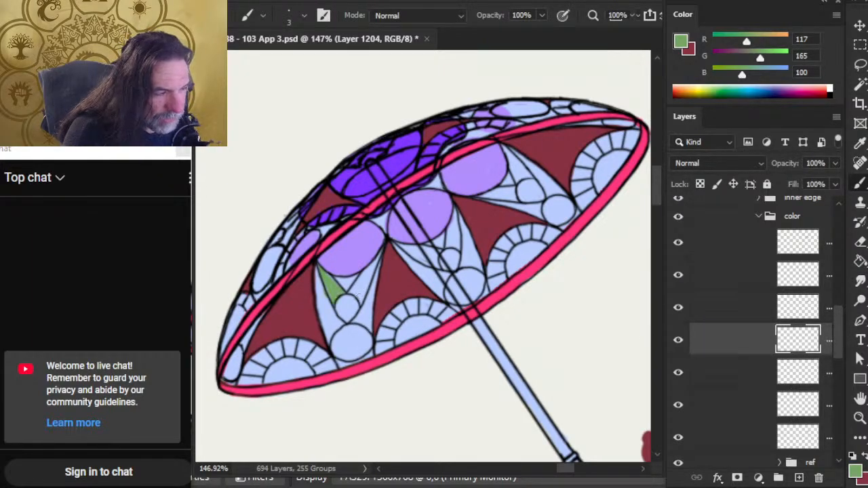
# - Paint the remaining triangle below the leftmost inner circle and both triangles below the middle circle green
pyautogui.moveTo(351, 294)
pyautogui.mouseDown()
pyautogui.moveTo(363, 281)
pyautogui.moveTo(351, 293)
pyautogui.moveTo(361, 298)
pyautogui.mouseUp()
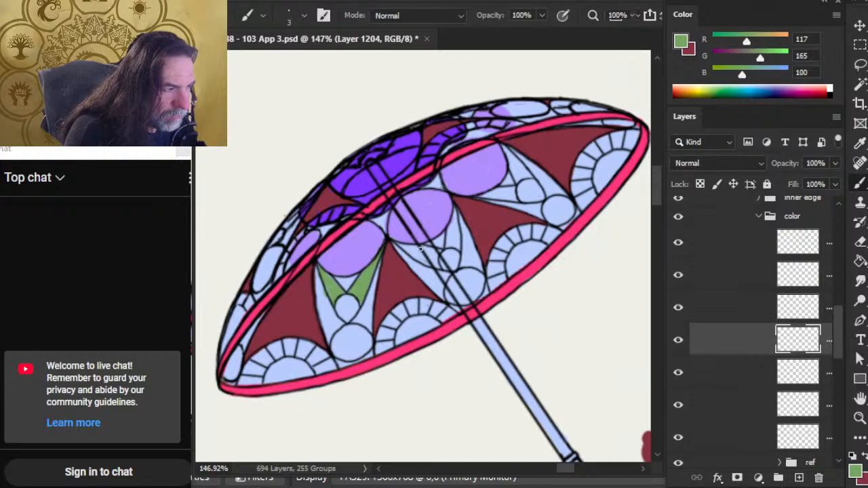
pyautogui.moveTo(404, 248); pyautogui.dragTo(426, 255)
pyautogui.moveTo(427, 255); pyautogui.dragTo(404, 247)
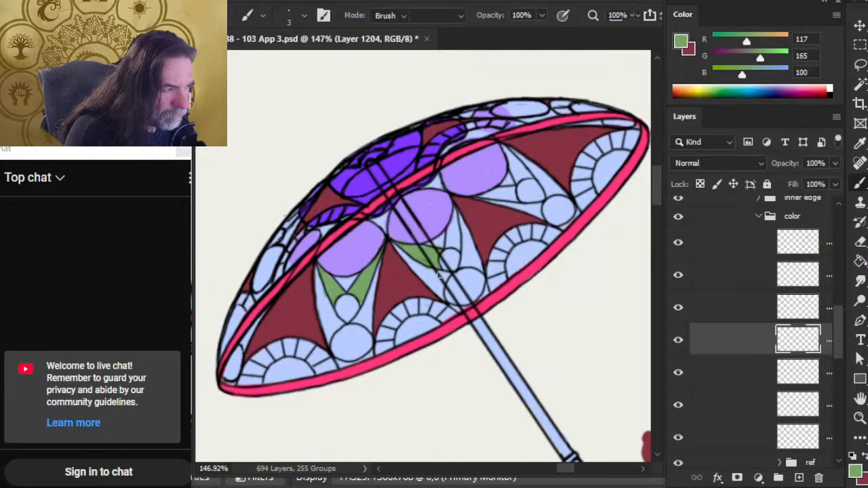
pyautogui.moveTo(456, 237)
pyautogui.mouseDown()
pyautogui.moveTo(447, 246)
pyautogui.moveTo(453, 228)
pyautogui.mouseUp()
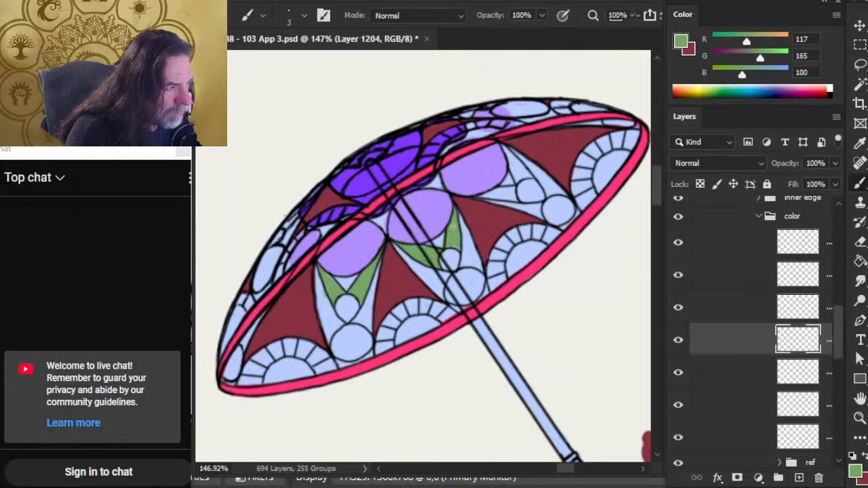
# - Erase stray green around the middle triangles and paint both triangles below the rightmost inner circle green
pyautogui.press('e')
pyautogui.moveTo(472, 217)
pyautogui.mouseDown()
pyautogui.moveTo(405, 270)
pyautogui.moveTo(437, 251)
pyautogui.moveTo(421, 247)
pyautogui.moveTo(447, 249)
pyautogui.mouseUp()
pyautogui.press('b')
pyautogui.moveTo(452, 220)
pyautogui.mouseDown()
pyautogui.moveTo(449, 231)
pyautogui.moveTo(445, 216)
pyautogui.moveTo(450, 229)
pyautogui.mouseUp()
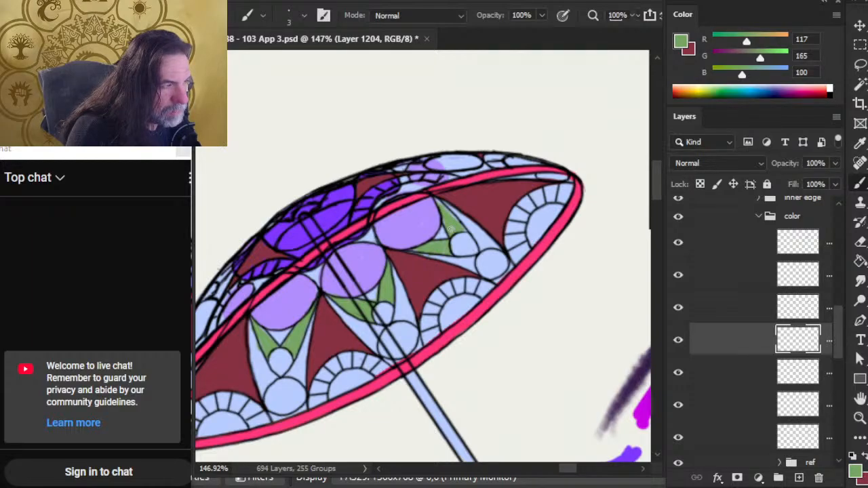
pyautogui.press('e')
pyautogui.press('b')
# - Paint the small gaps on the outer canopy's left edge and above the dark purple flower green, erasing the overspill
pyautogui.moveTo(341, 350); pyautogui.dragTo(455, 329)
pyautogui.moveTo(570, 283); pyautogui.dragTo(466, 349)
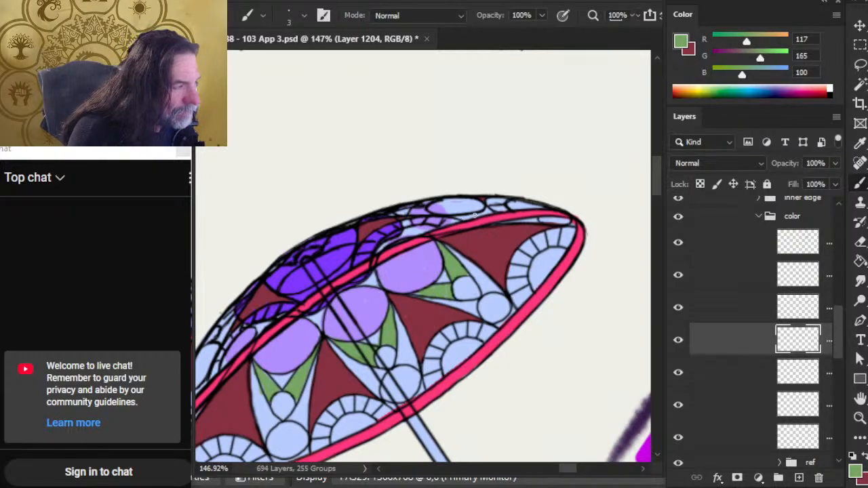
pyautogui.moveTo(378, 310); pyautogui.dragTo(415, 232)
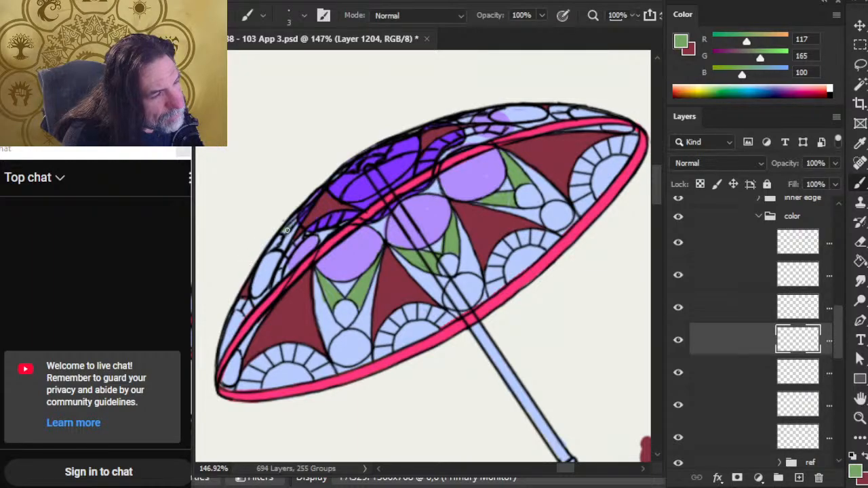
pyautogui.press('e')
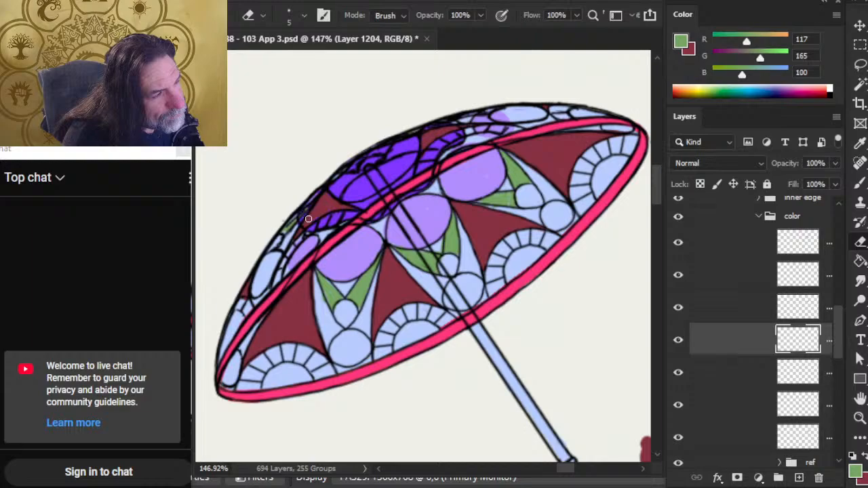
pyautogui.press('b')
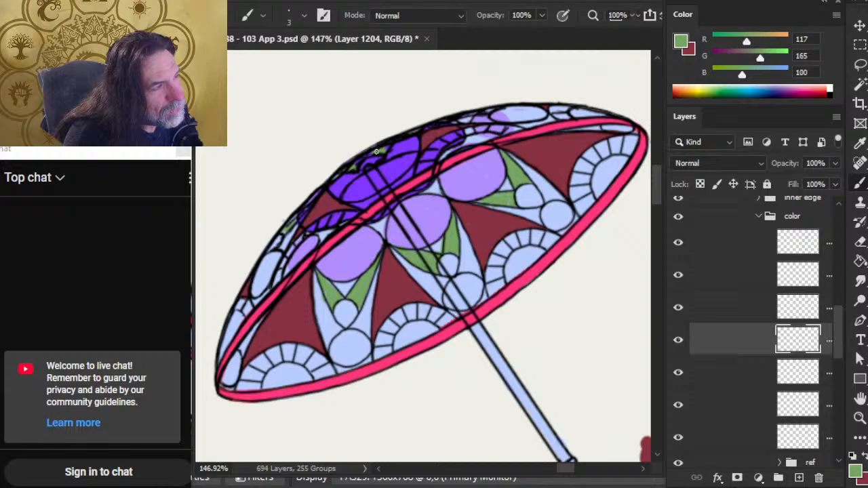
# - Continue the green along the outer canopy's upper edge and tidy the green triangles under the inner circles
pyautogui.moveTo(441, 172); pyautogui.dragTo(383, 252)
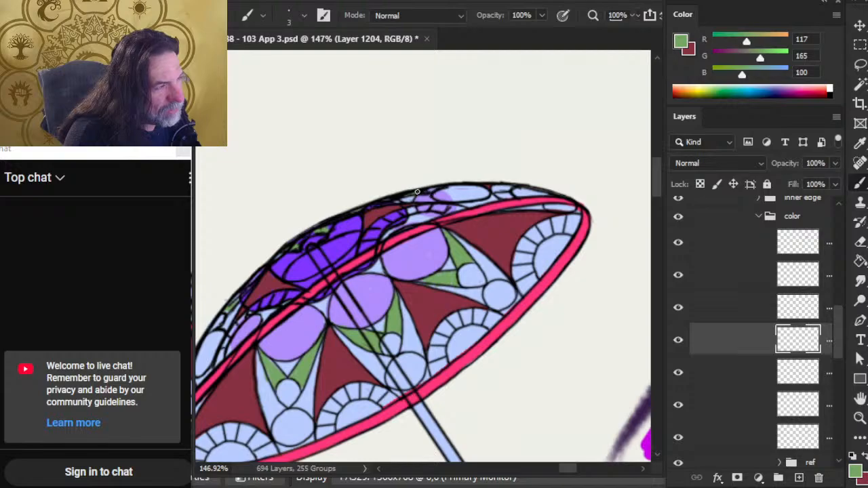
pyautogui.moveTo(281, 325); pyautogui.dragTo(345, 285)
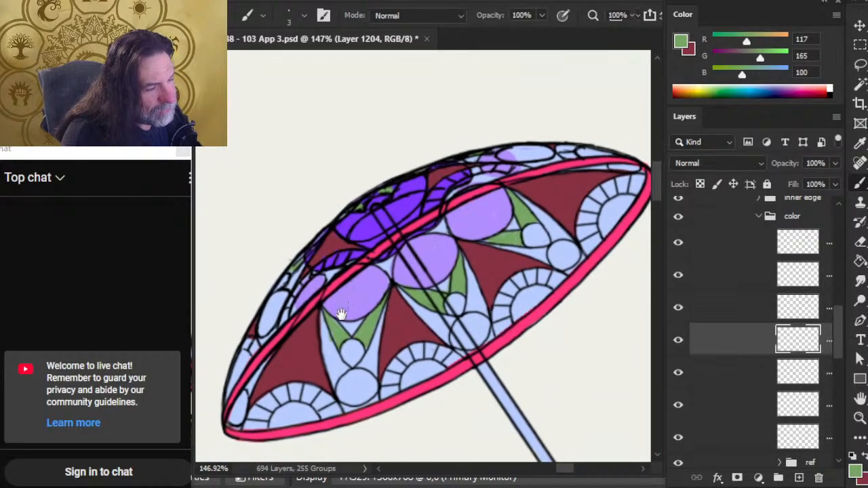
pyautogui.press('e')
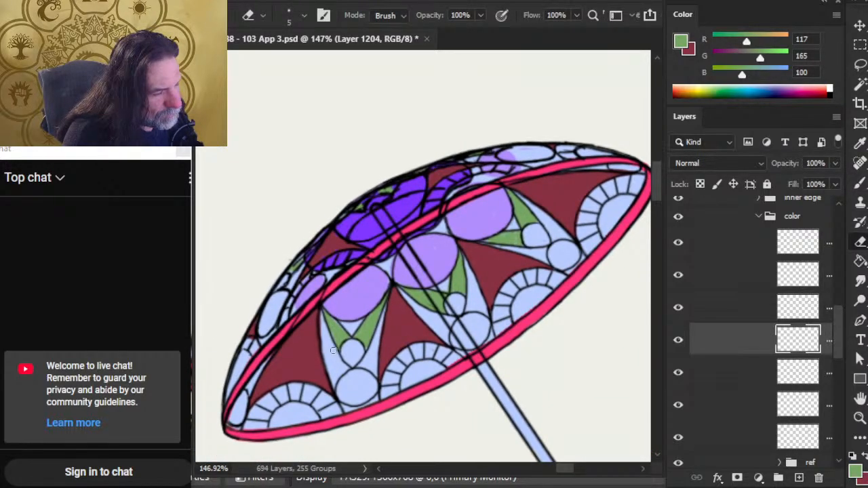
pyautogui.press('b')
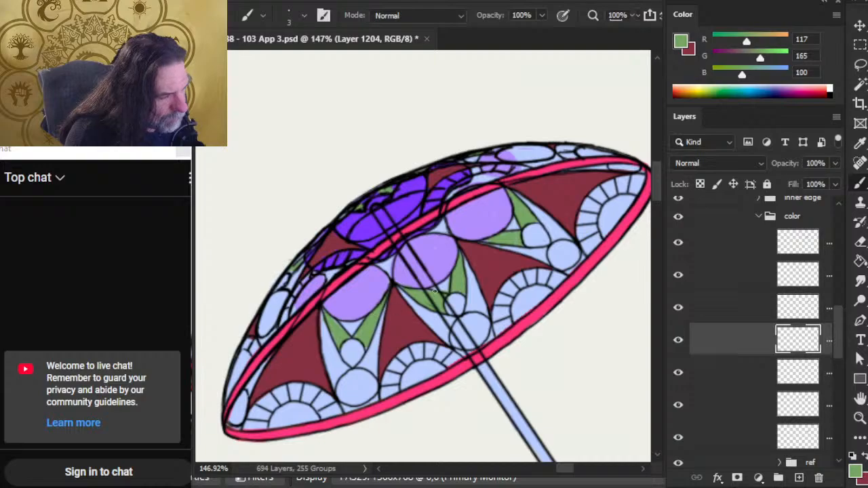
# - Add a new layer above the top layer of the color group and reset the painting colours to default black
pyautogui.press('z')
pyautogui.moveTo(457, 318); pyautogui.dragTo(400, 314)
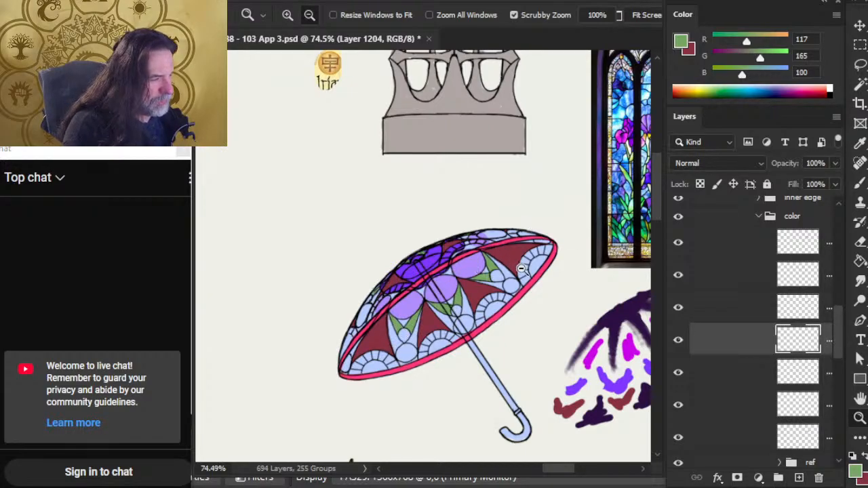
pyautogui.scroll(3, 509, 271)
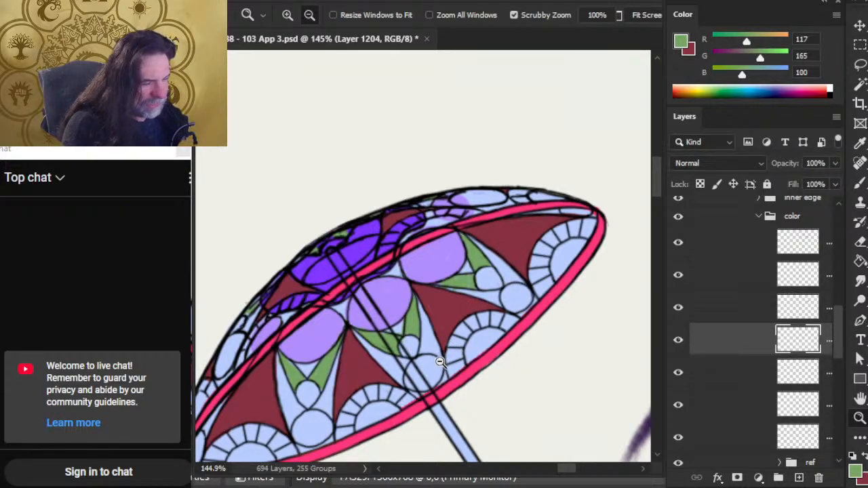
pyautogui.moveTo(454, 387); pyautogui.dragTo(459, 310)
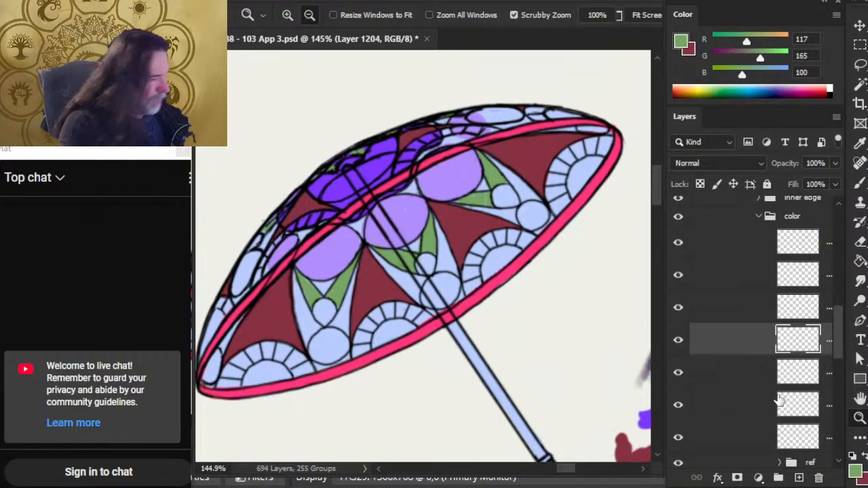
pyautogui.click(678, 242)
pyautogui.click(678, 242)
pyautogui.click(707, 247)
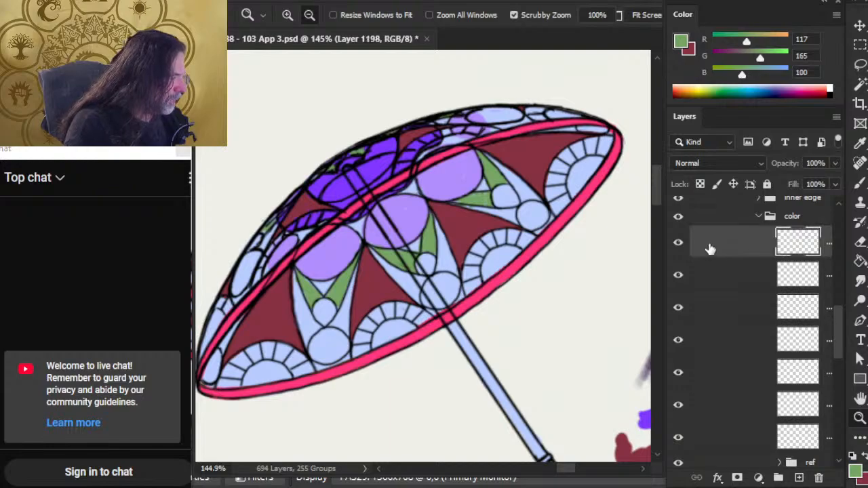
pyautogui.click(798, 478)
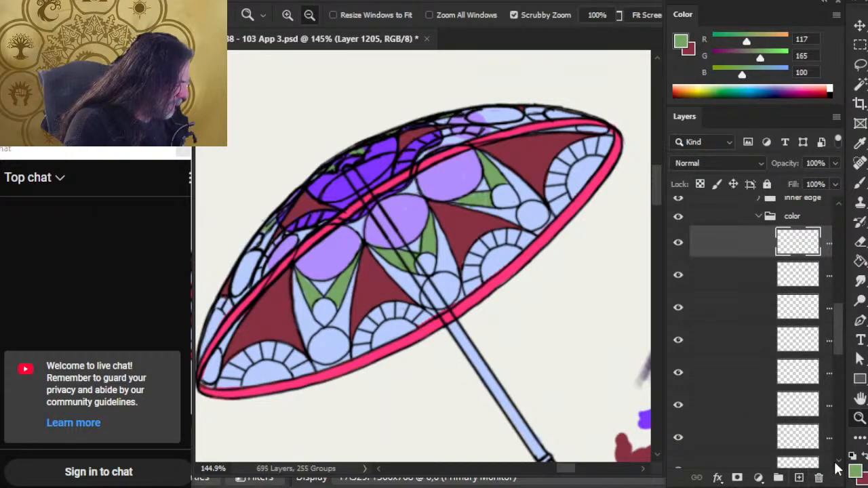
pyautogui.click(854, 456)
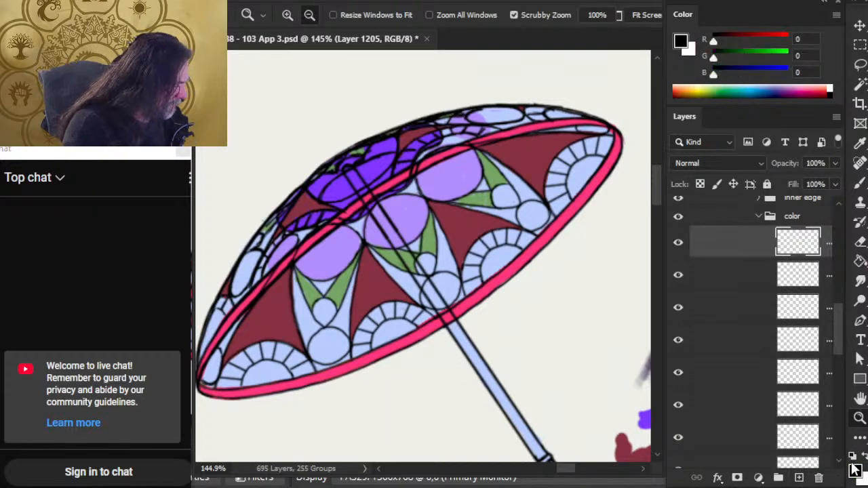
# - Paint the gap between the leftmost lower circle and the pink rim black, erasing the overspill around it
pyautogui.press('b')
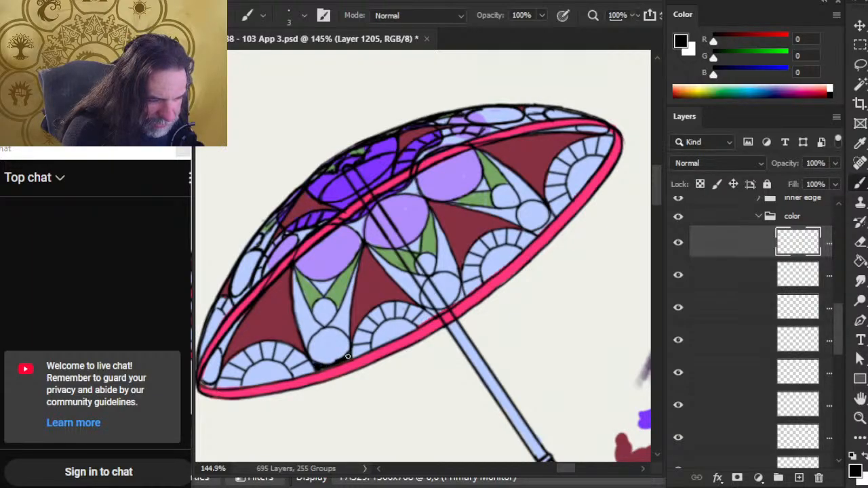
pyautogui.press('e')
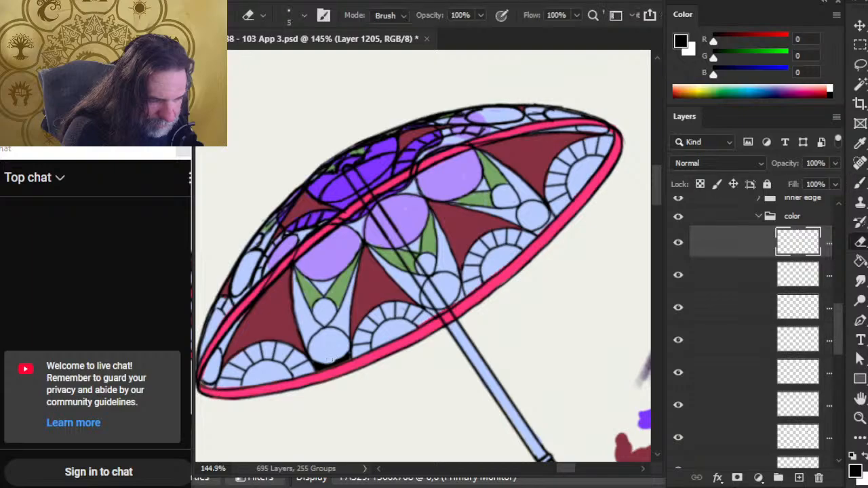
pyautogui.press('b')
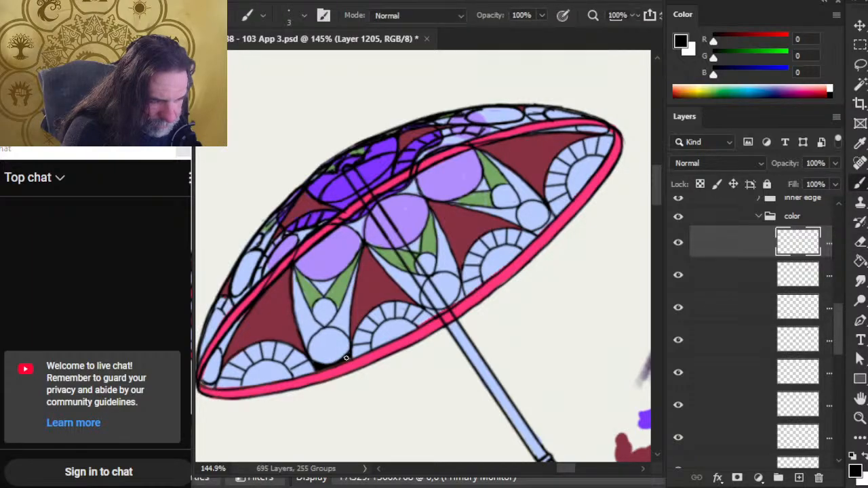
pyautogui.press('e')
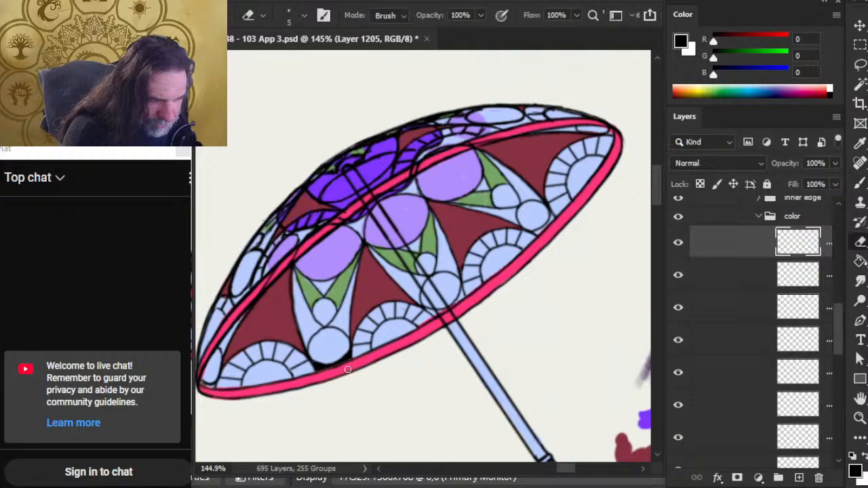
pyautogui.press('b')
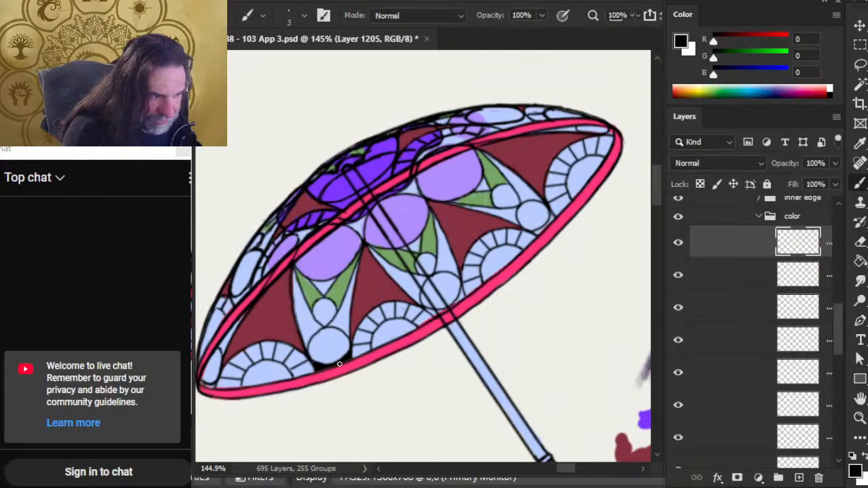
pyautogui.press('e')
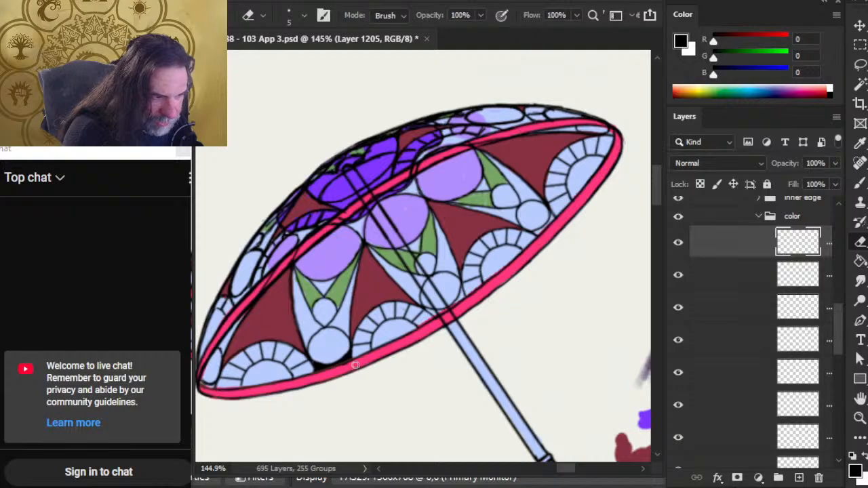
pyautogui.press('b')
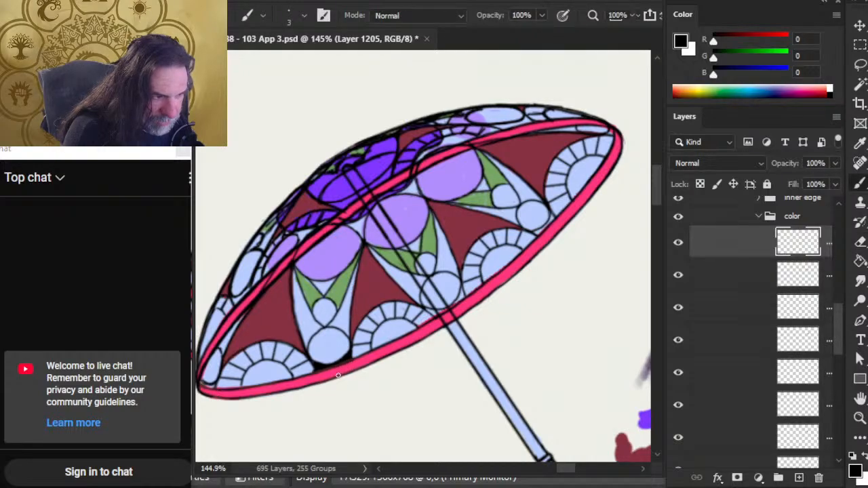
pyautogui.press('e')
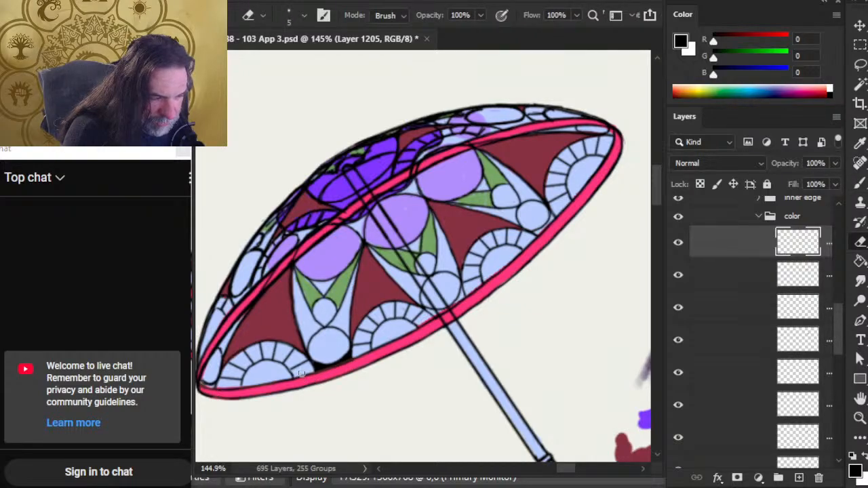
# - Paint the outer canopy's gaps beside the pink rim at its left end and below the dark purple flower black, trimming the edges
pyautogui.press('b')
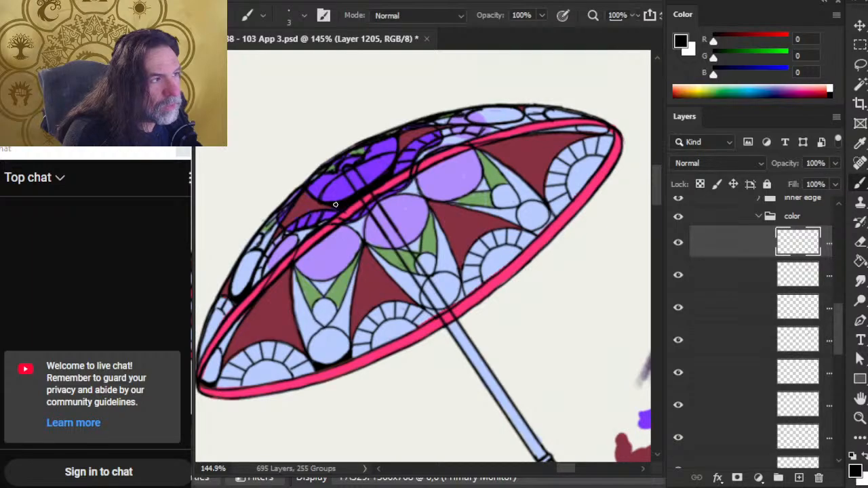
pyautogui.press('e')
pyautogui.press('b')
pyautogui.press('e')
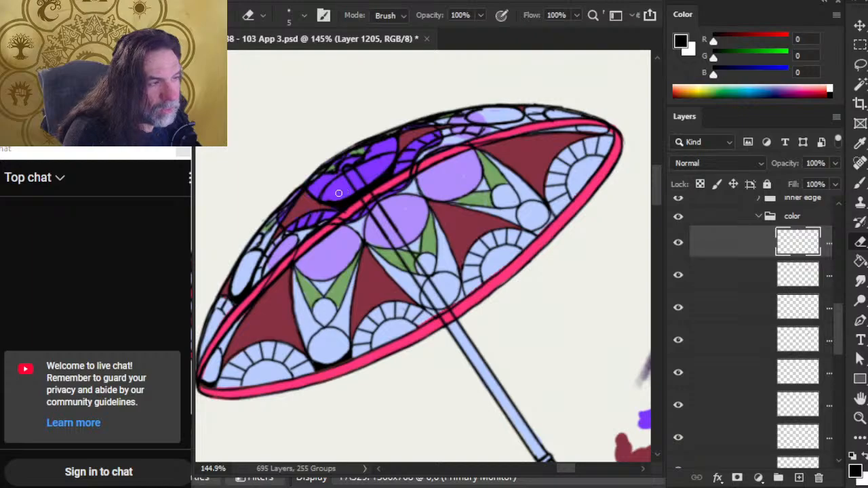
pyautogui.press('b')
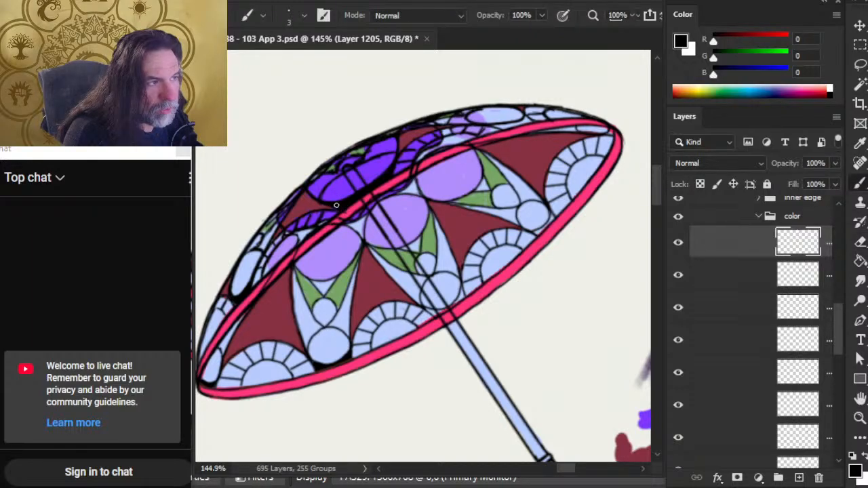
pyautogui.press('e')
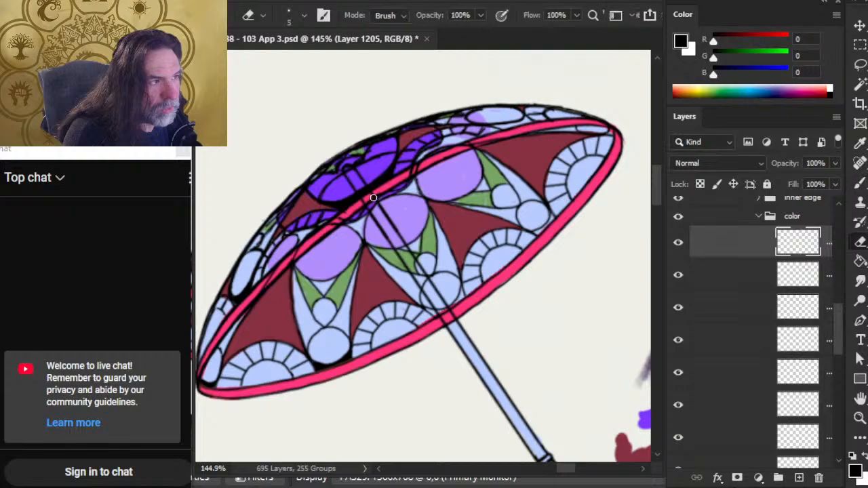
# - Fill the gap beneath the light blue oval near the outer canopy's right end with black and trim its edge
pyautogui.moveTo(445, 184); pyautogui.dragTo(368, 246)
pyautogui.press('b')
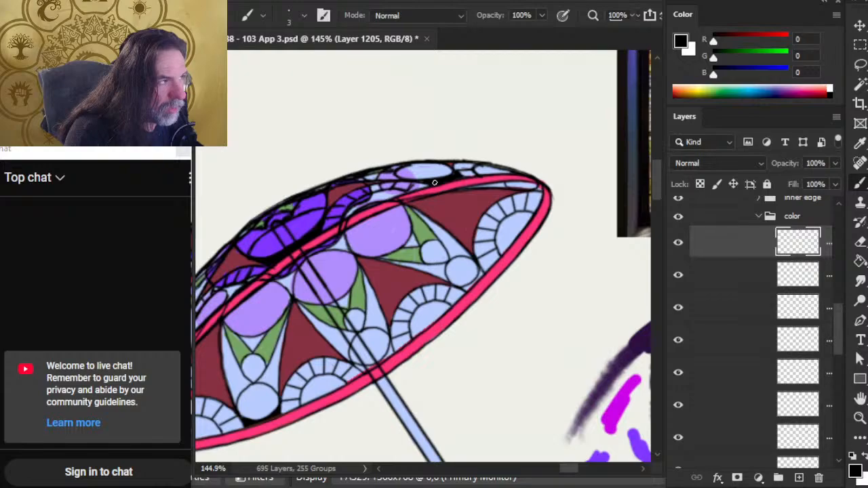
pyautogui.press('e')
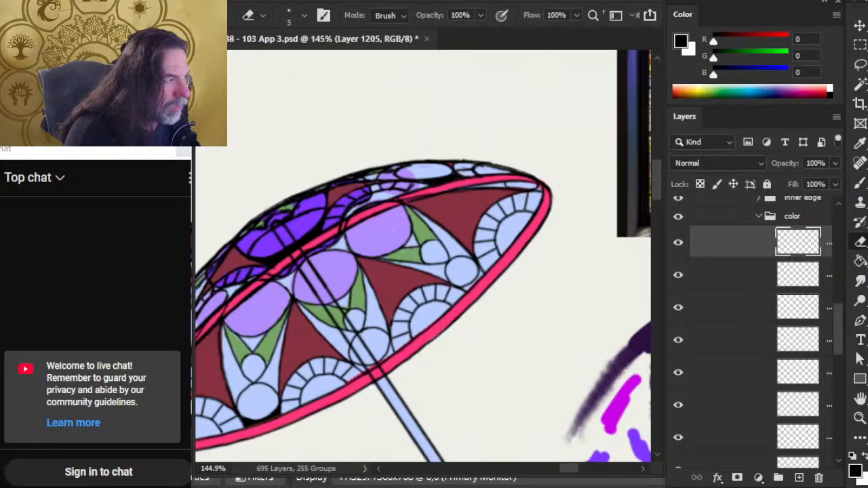
# - Paint the gap between the rightmost lower circle and the pink rim black, erasing black that spills onto the circle
pyautogui.press('b')
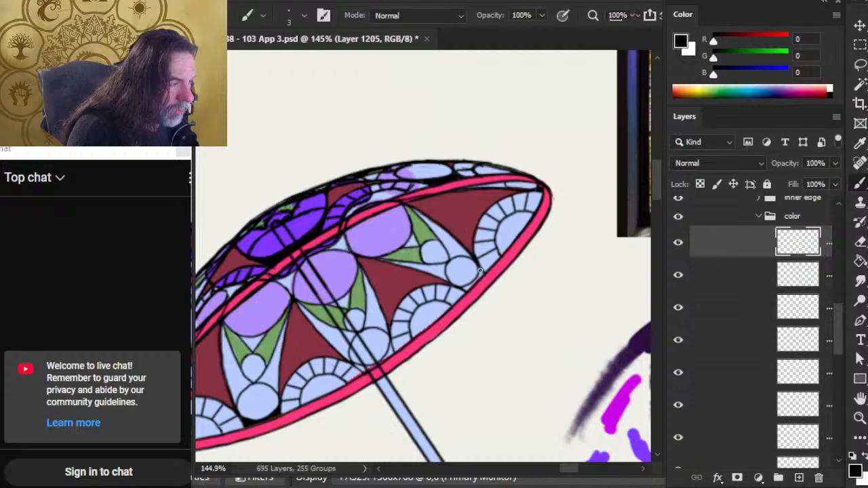
pyautogui.moveTo(477, 276); pyautogui.dragTo(465, 288)
pyautogui.press('e')
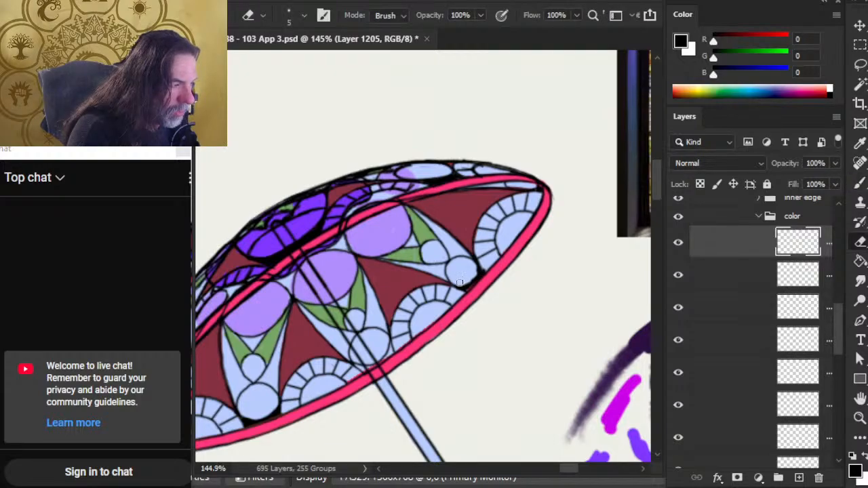
pyautogui.press('b')
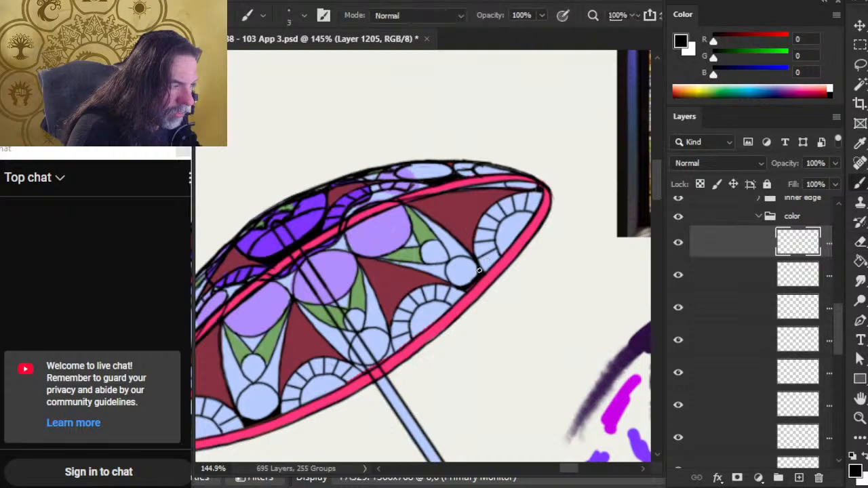
pyautogui.press('e')
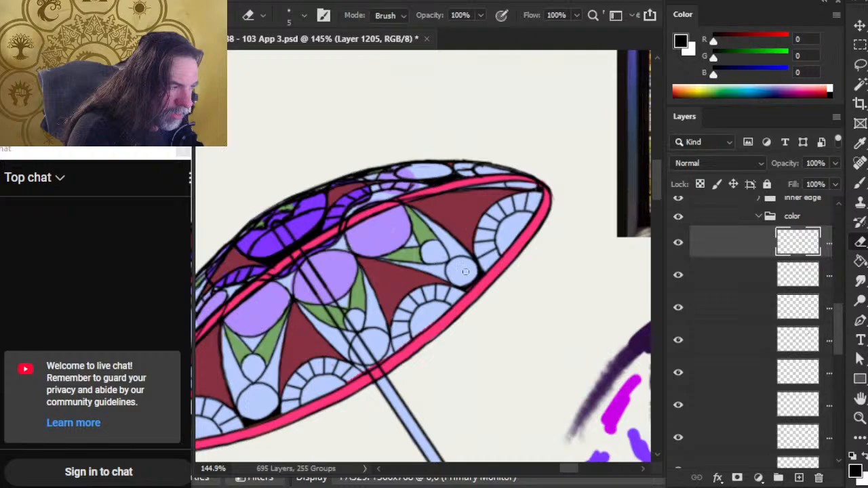
# - Switch to the music site in Chrome, skip to the next track, and return to the parasol artwork in Photoshop
pyautogui.hotkey('alt', 'Tab')
pyautogui.hotkey('alt', 'Tab')
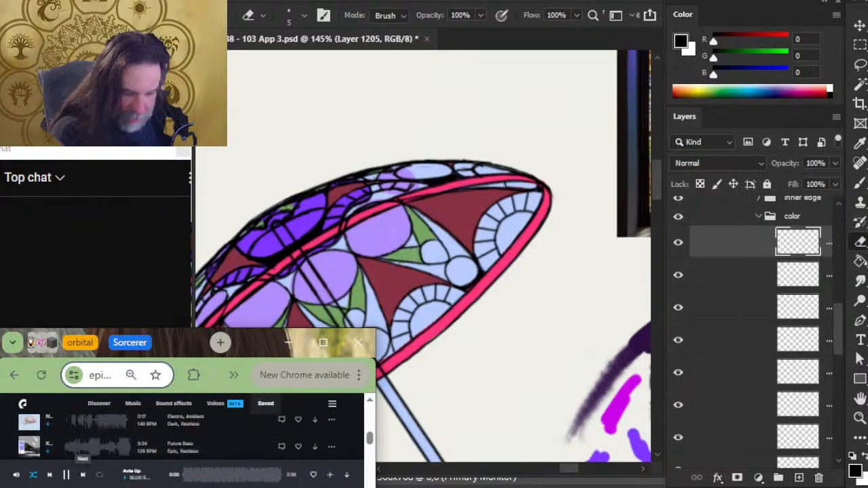
pyautogui.click(82, 475)
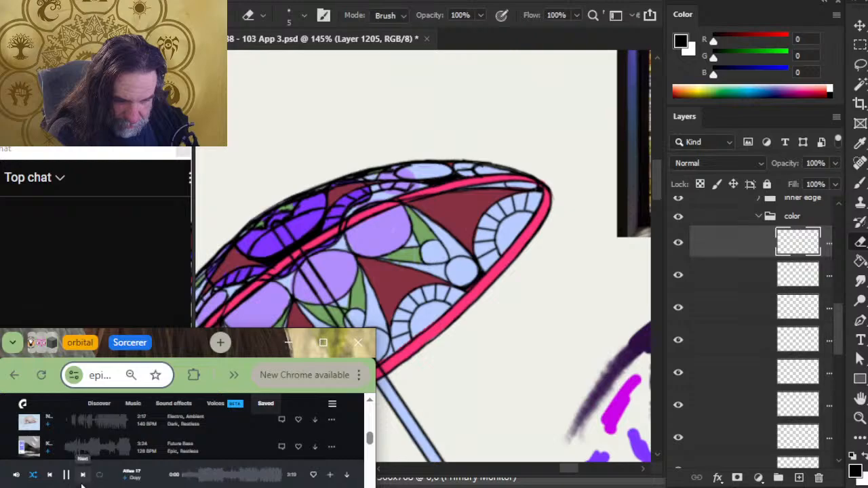
pyautogui.hotkey('alt', 'Tab')
# - Paint the gap between the lower circle crossed by the handle and the pink rim black, erasing spill to refine its edges
pyautogui.moveTo(381, 350)
pyautogui.mouseDown()
pyautogui.moveTo(453, 292)
pyautogui.moveTo(418, 316)
pyautogui.mouseUp()
pyautogui.press('b')
pyautogui.press('e')
pyautogui.press('b')
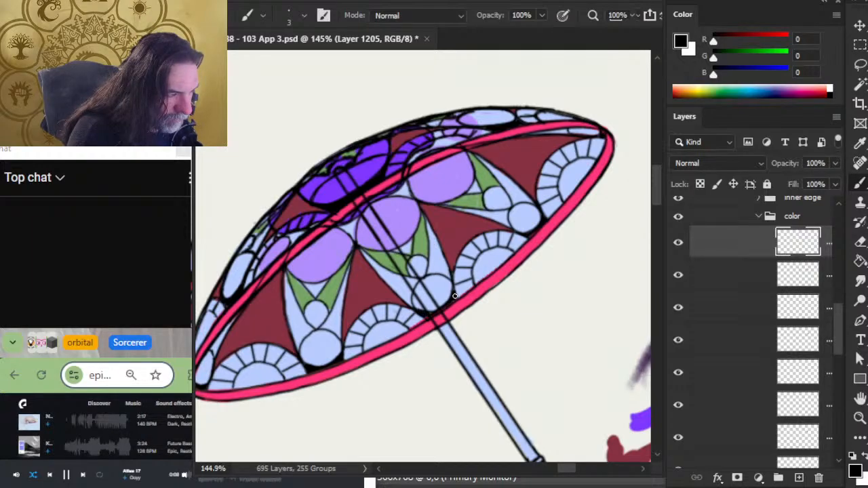
pyautogui.press('e')
pyautogui.press('b')
pyautogui.press('e')
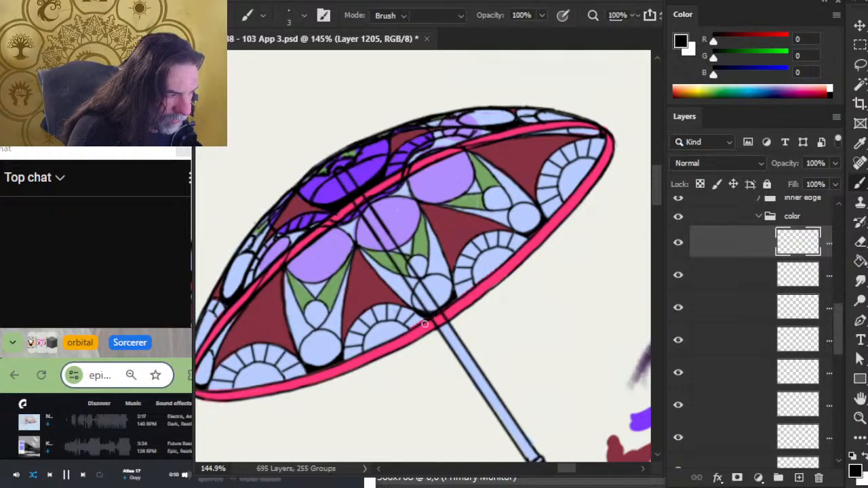
pyautogui.press('e')
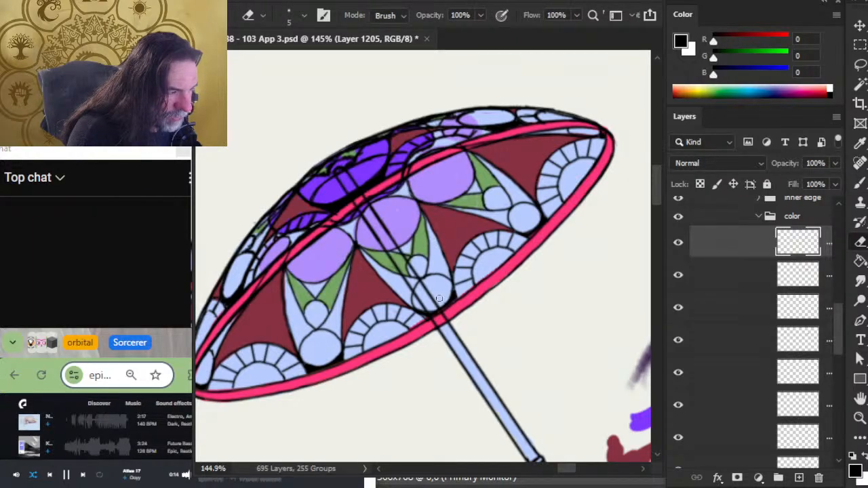
pyautogui.press('b')
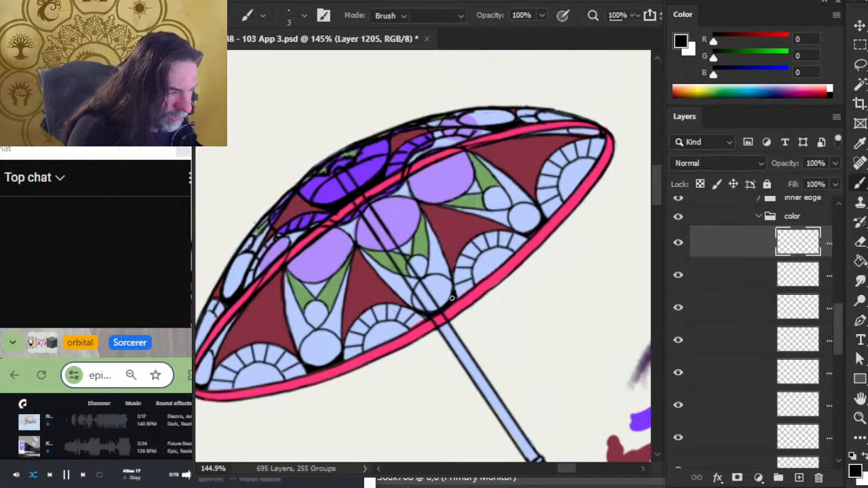
pyautogui.press('e')
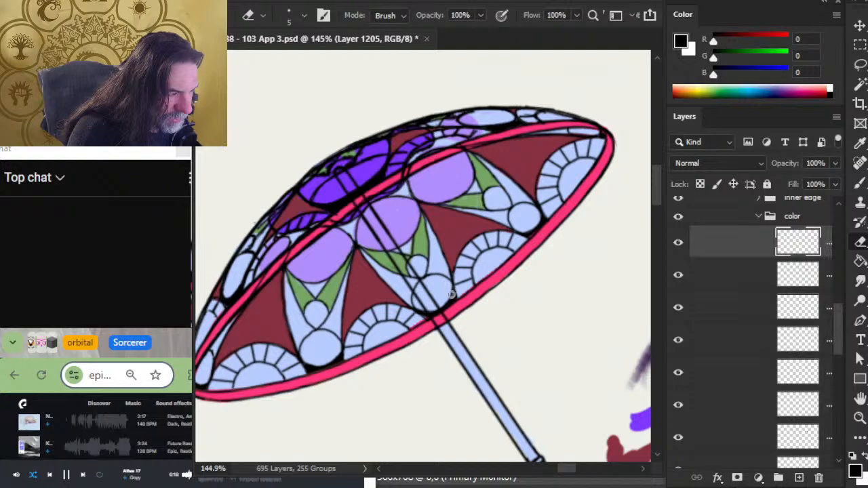
pyautogui.press('b')
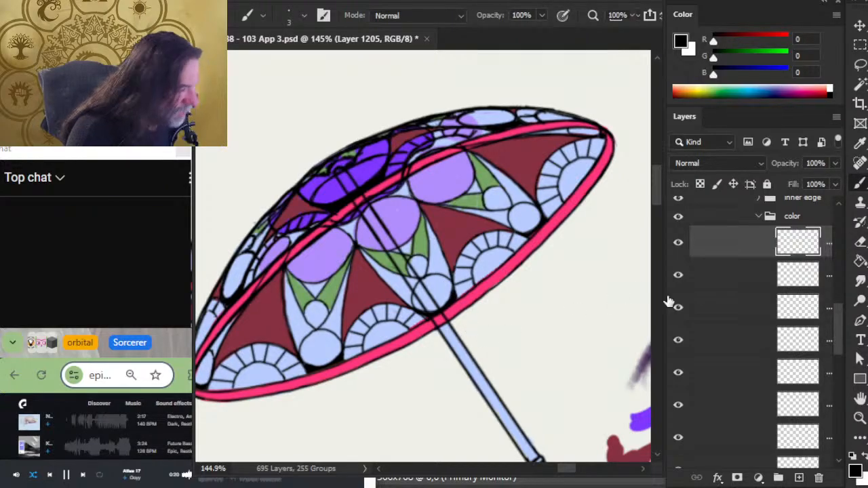
# - Touch up the pink rim's outer edge around the handle on the layer below, using the Eraser and Smudge tools
pyautogui.click(712, 284)
pyautogui.press('e')
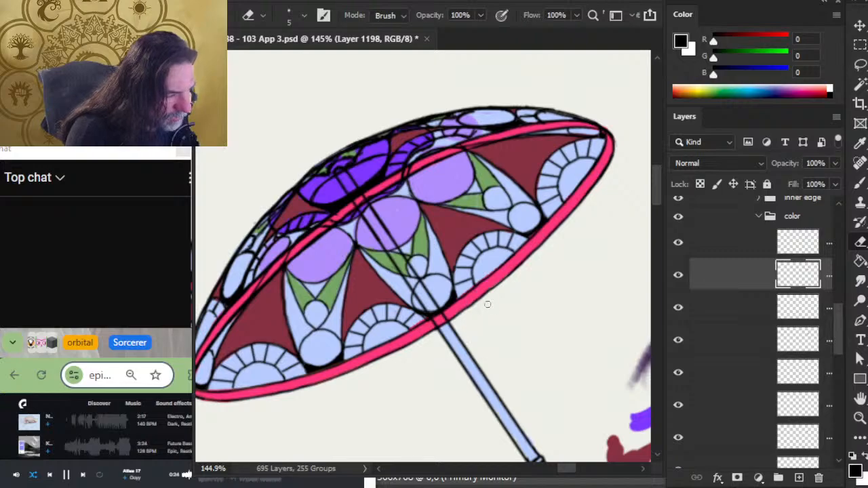
pyautogui.press('r')
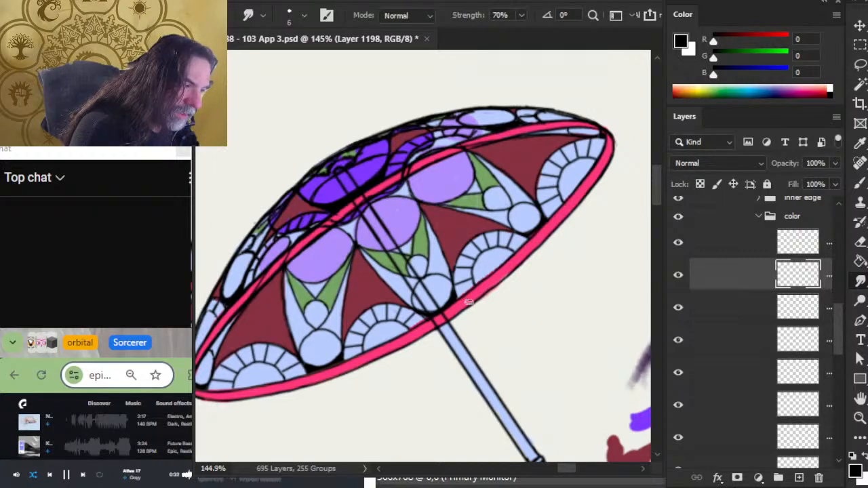
pyautogui.press('e')
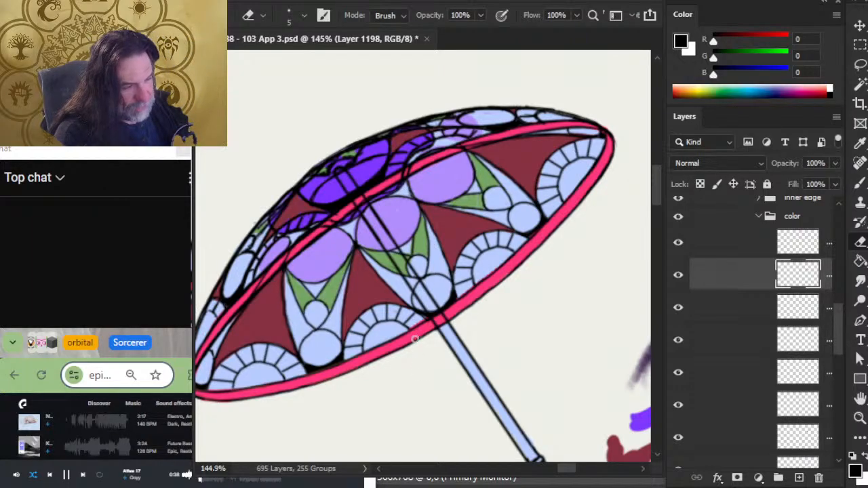
# - Examine the parasol's outer edge, line and inner edge groups and the black gap layer by toggling their visibility
pyautogui.press('z')
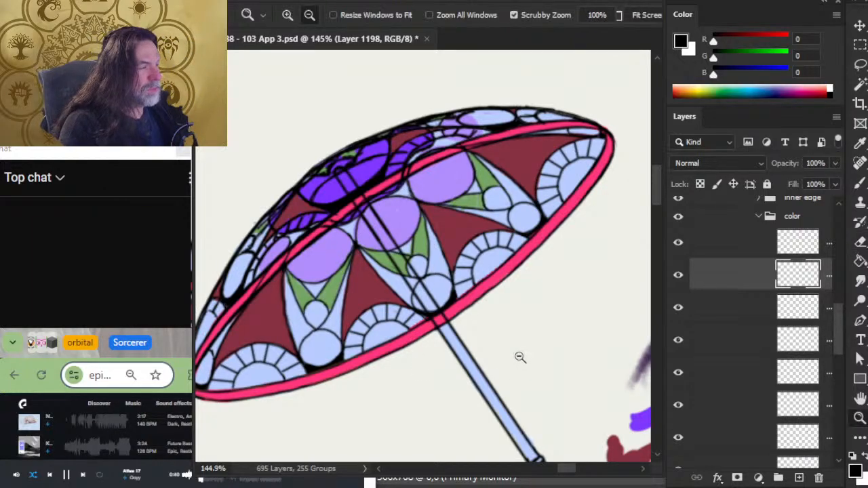
pyautogui.moveTo(519, 356); pyautogui.dragTo(463, 401)
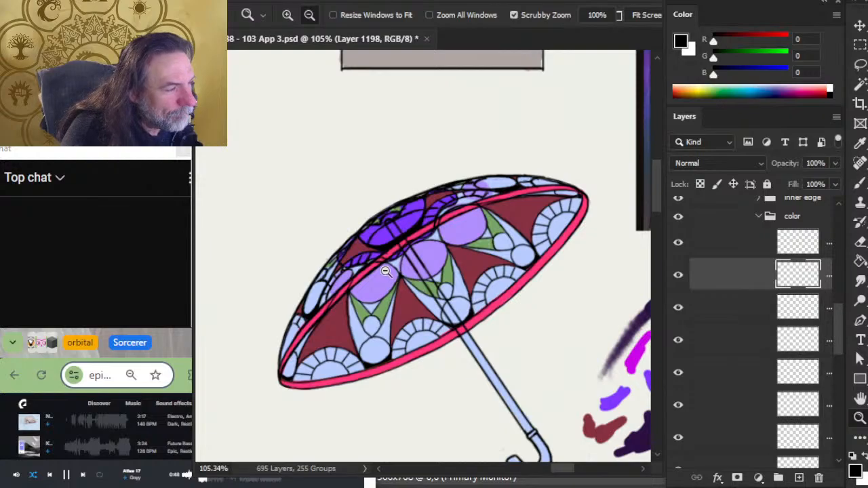
pyautogui.moveTo(387, 272); pyautogui.dragTo(413, 286)
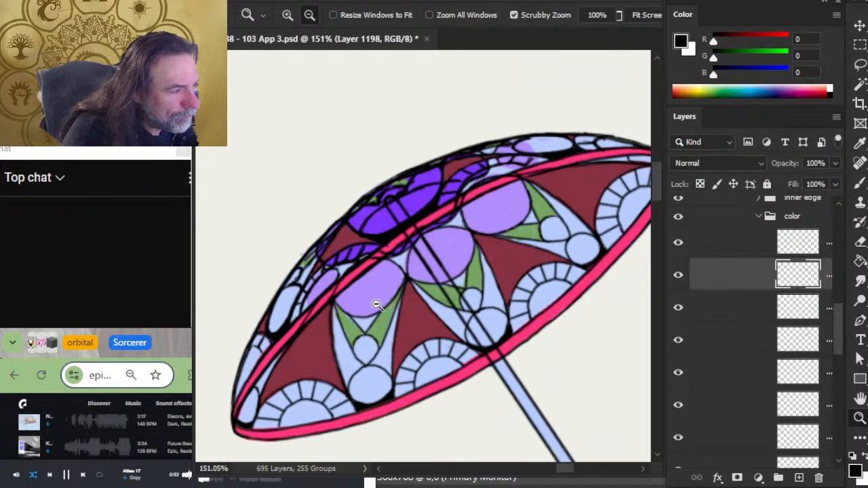
pyautogui.moveTo(840, 328); pyautogui.dragTo(842, 306)
pyautogui.click(678, 268)
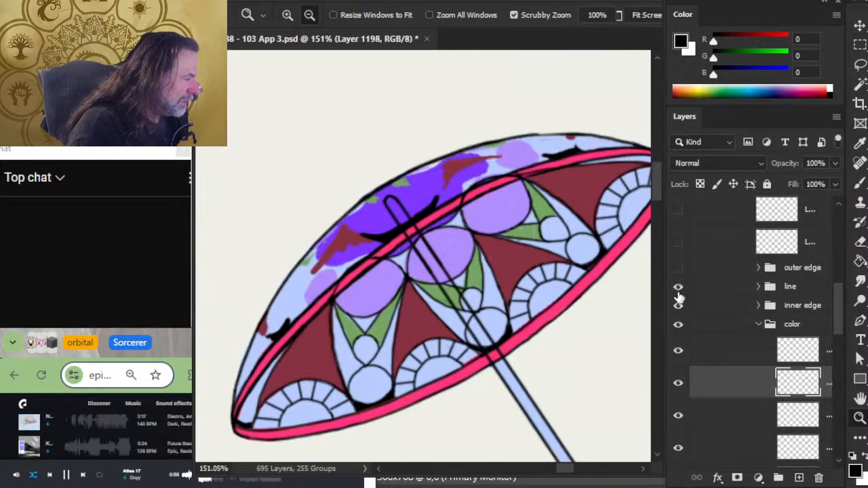
pyautogui.click(677, 287)
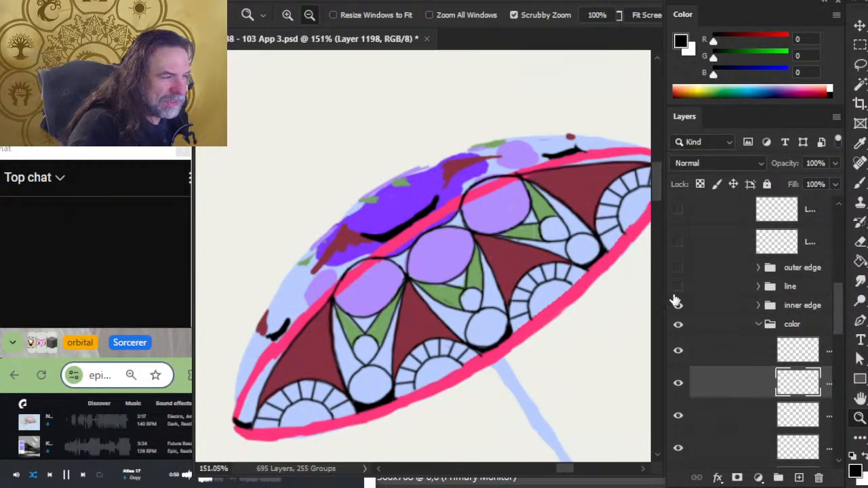
pyautogui.click(677, 288)
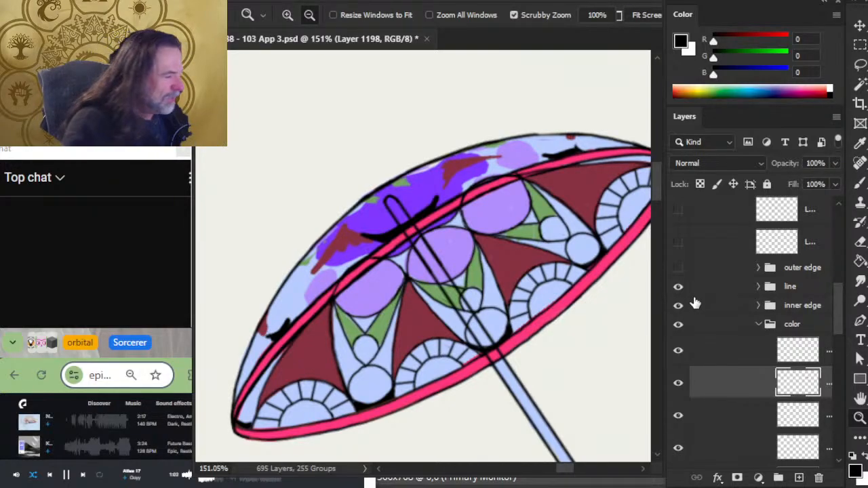
pyautogui.click(677, 287)
pyautogui.click(678, 306)
pyautogui.click(681, 310)
pyautogui.click(679, 308)
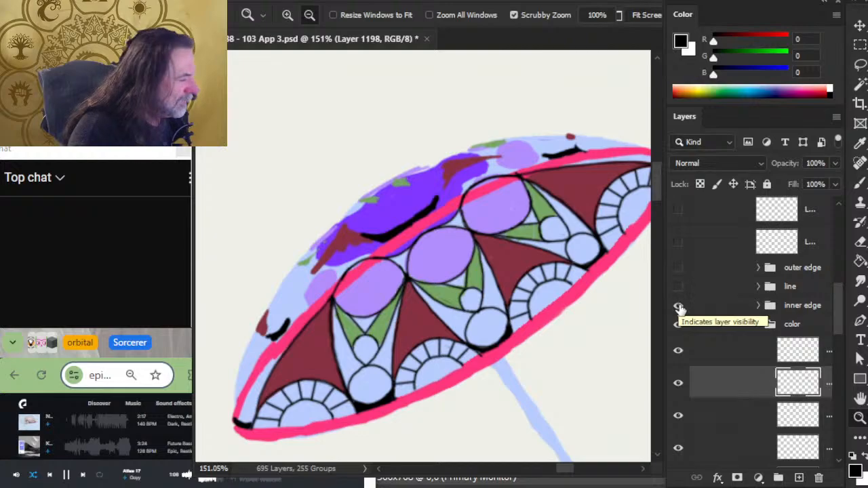
pyautogui.click(678, 289)
pyautogui.click(679, 290)
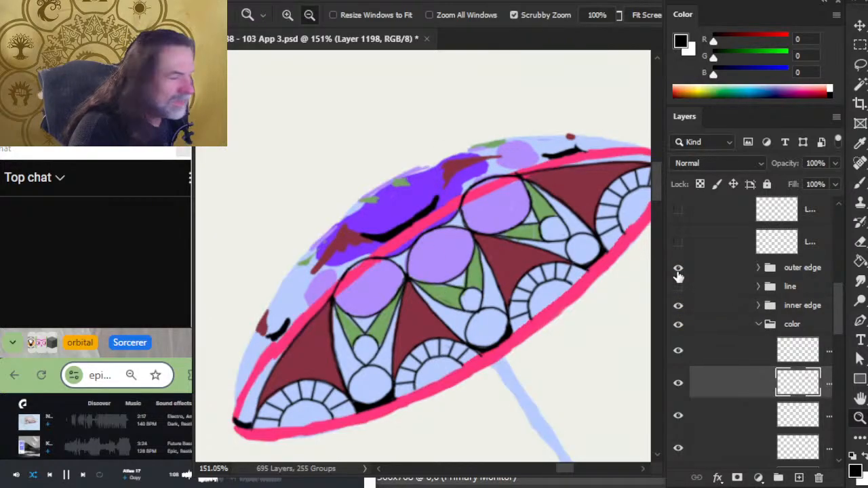
pyautogui.click(678, 268)
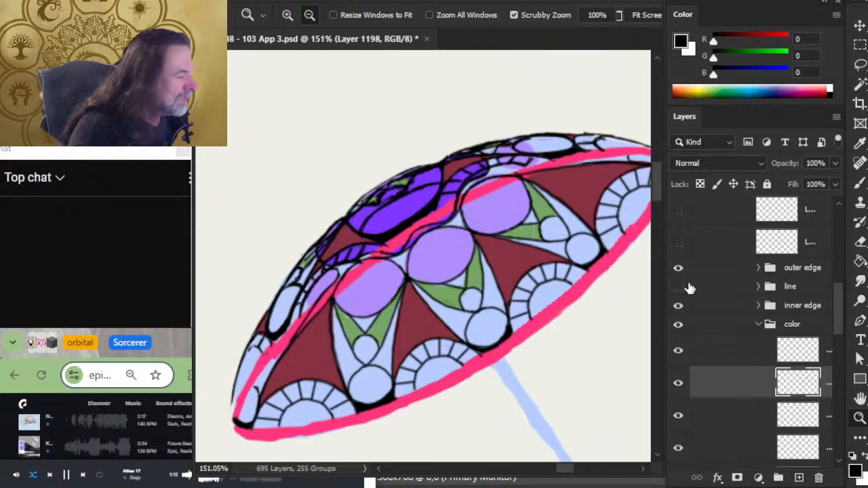
pyautogui.click(678, 351)
pyautogui.click(678, 351)
# - Add a new layer above the black gap layer in the color group, with the line group shown again
pyautogui.click(711, 353)
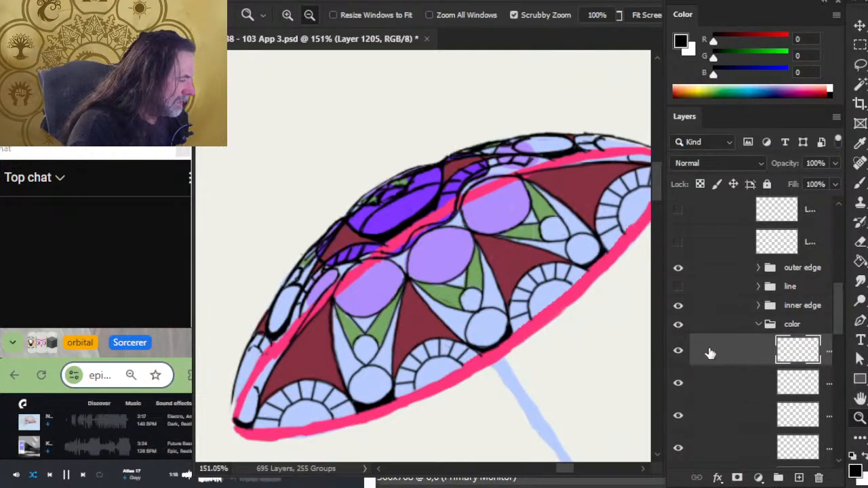
pyautogui.click(678, 304)
pyautogui.click(797, 478)
pyautogui.click(679, 384)
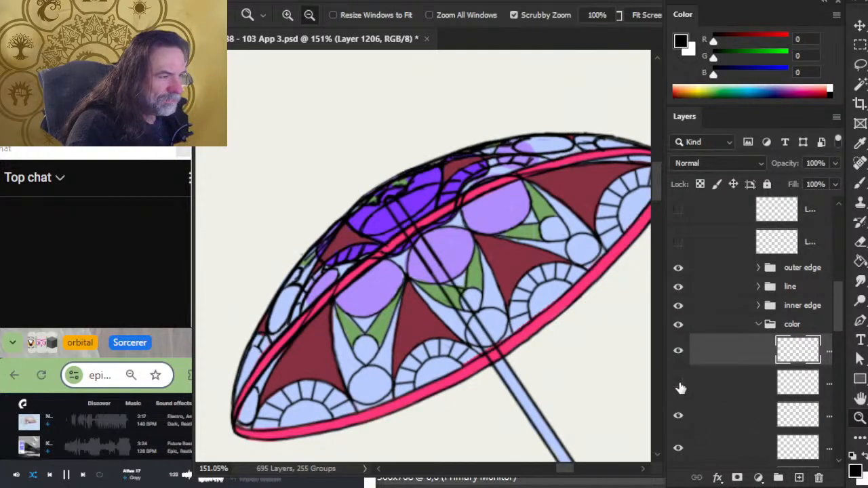
# - Paint a thick black outline around the outer canopy's purple and red flower section on the new layer, refining it with the Eraser and Smudge tools
pyautogui.press('b')
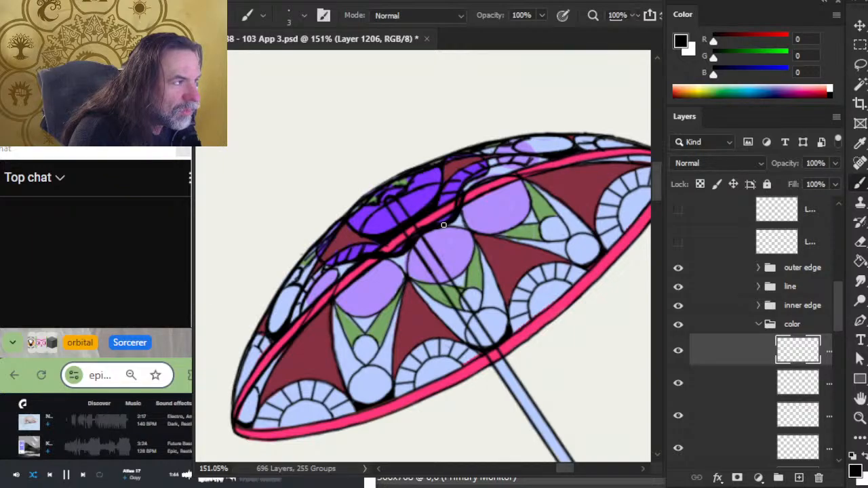
pyautogui.press('e')
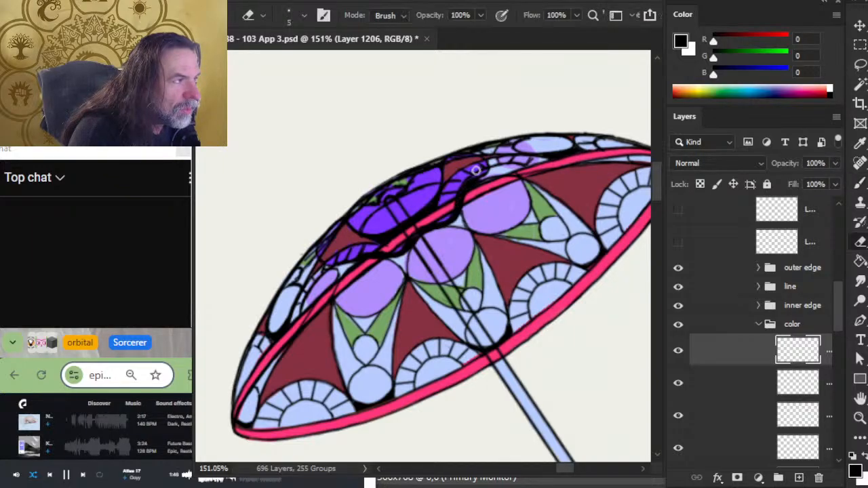
pyautogui.press('b')
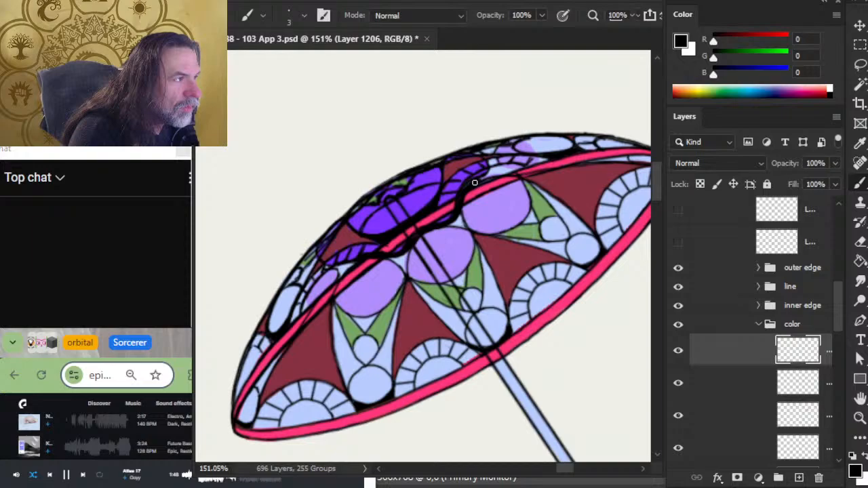
pyautogui.press('e')
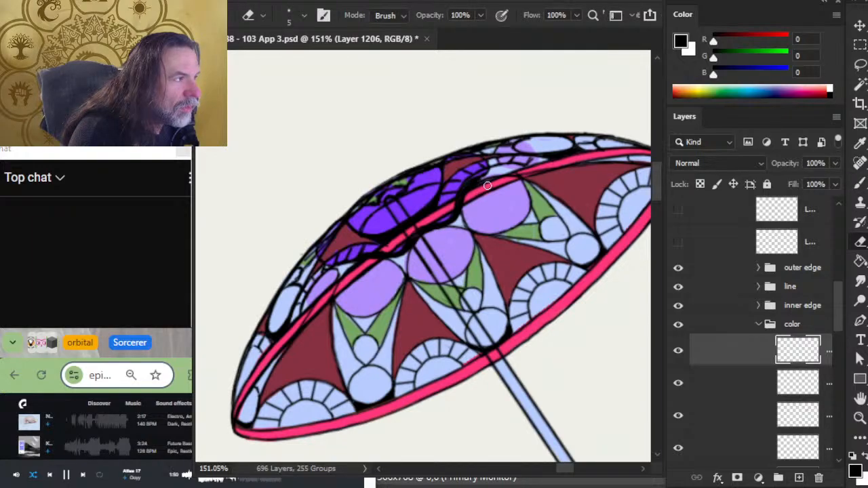
pyautogui.press('b')
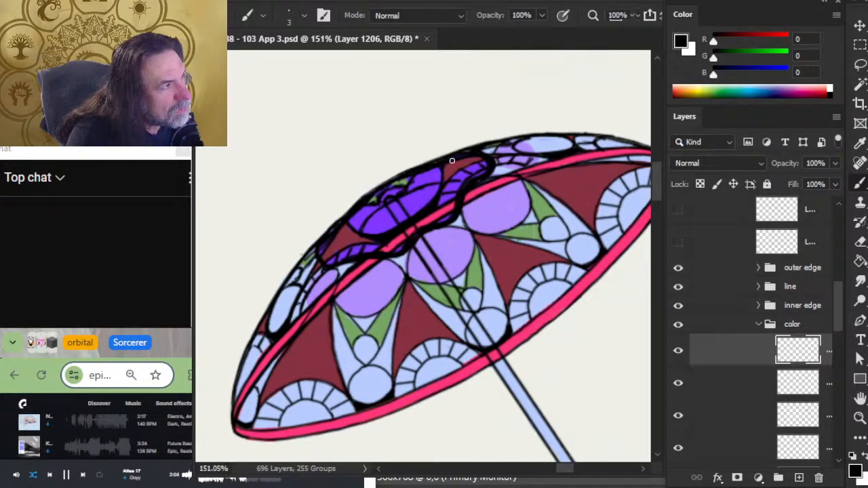
pyautogui.press('r')
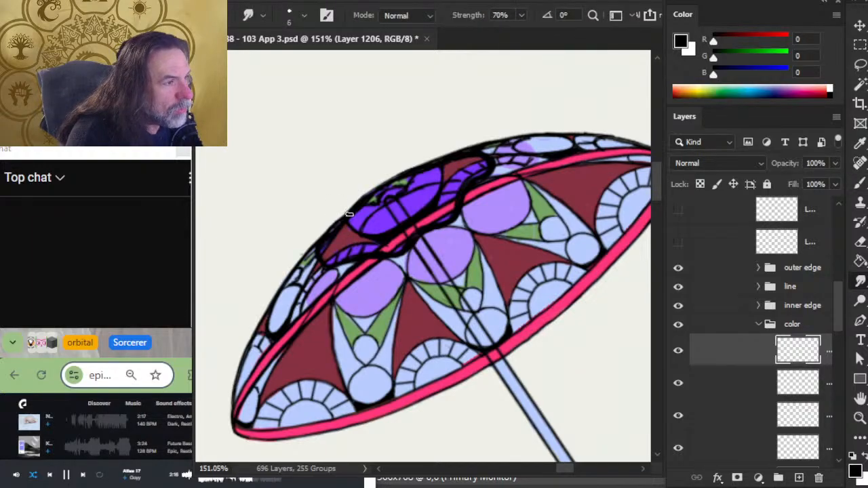
pyautogui.press('b')
pyautogui.press('z')
pyautogui.moveTo(373, 267); pyautogui.dragTo(309, 302)
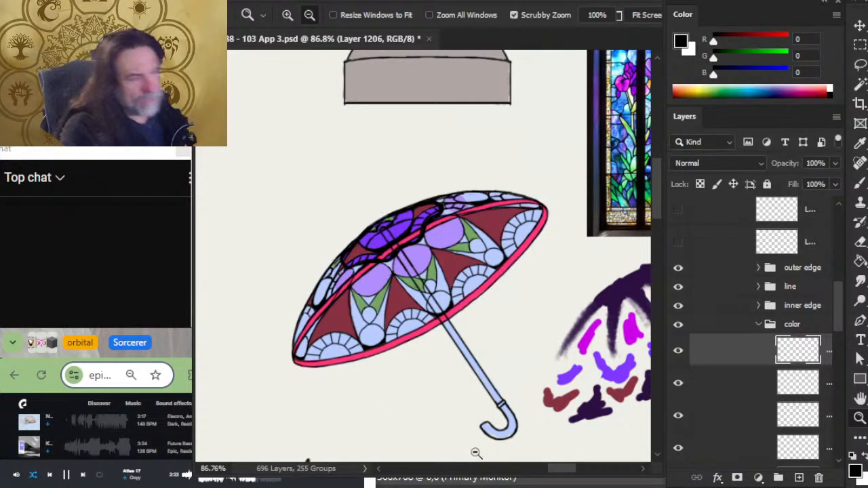
pyautogui.press('b')
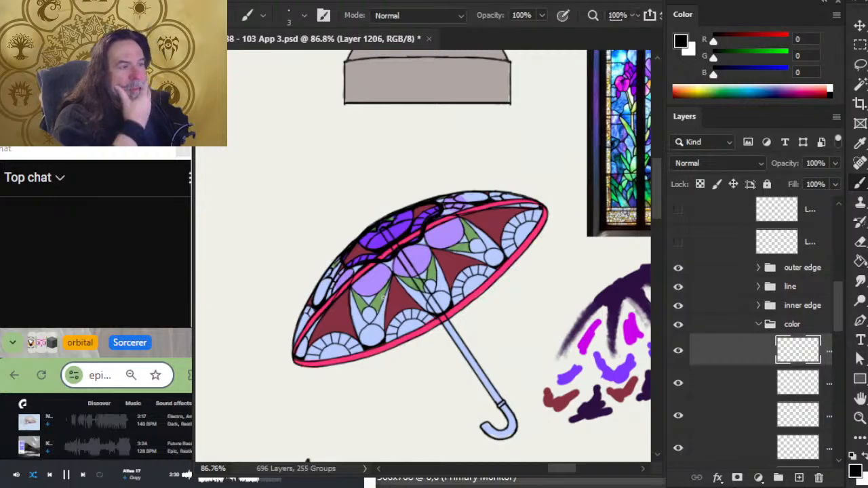
# - Select the color group's two black layers, compare the parasol with and without each, and set their opacity to 74%
pyautogui.keyDown('ctrl'); pyautogui.click(709, 390); pyautogui.keyUp('ctrl')
pyautogui.click(834, 163)
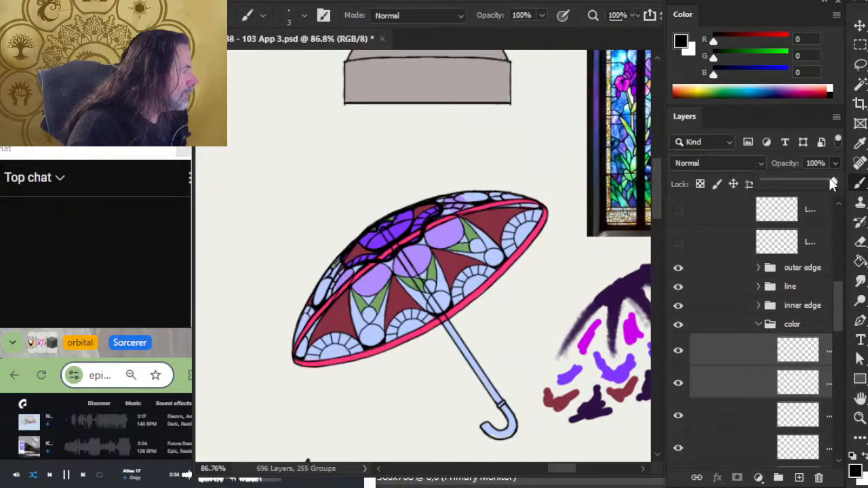
pyautogui.moveTo(820, 184); pyautogui.dragTo(852, 179)
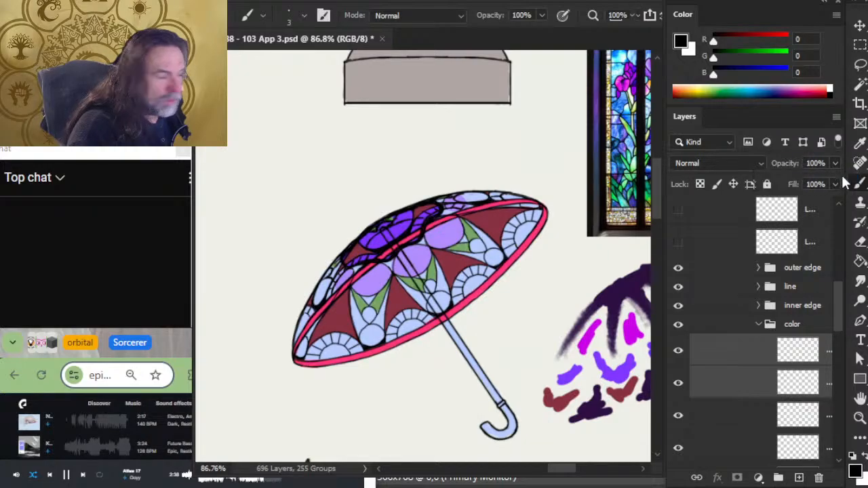
pyautogui.click(678, 366)
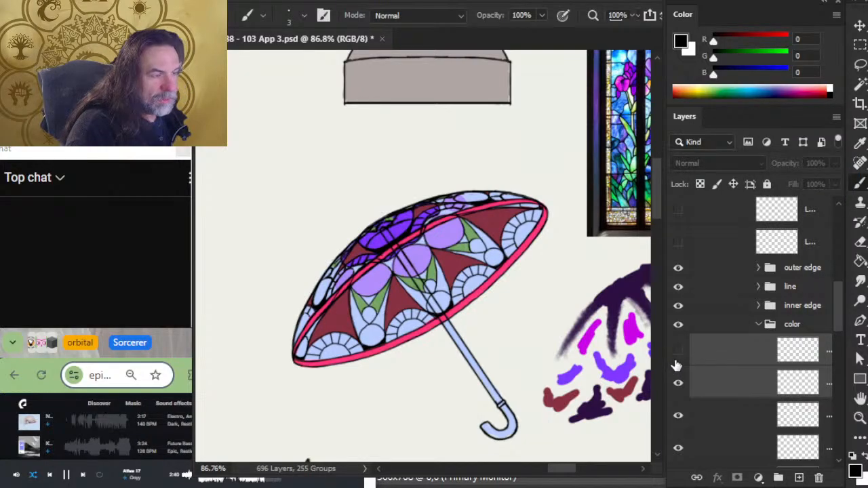
pyautogui.click(678, 366)
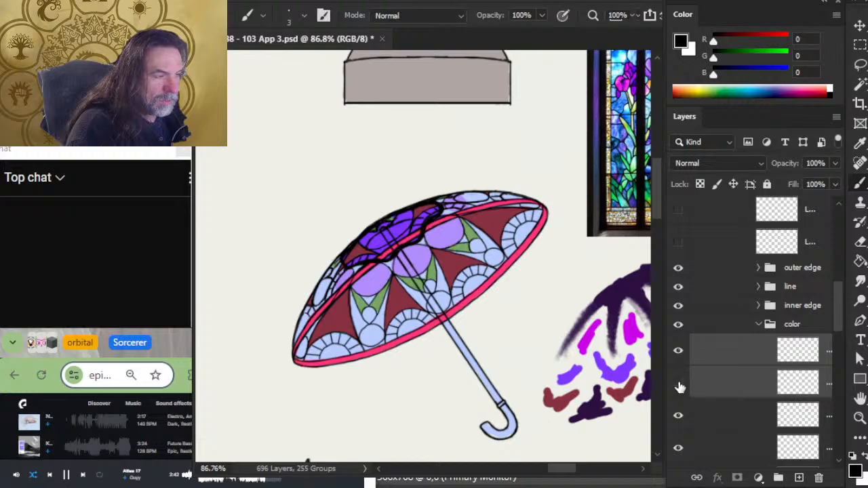
pyautogui.click(678, 386)
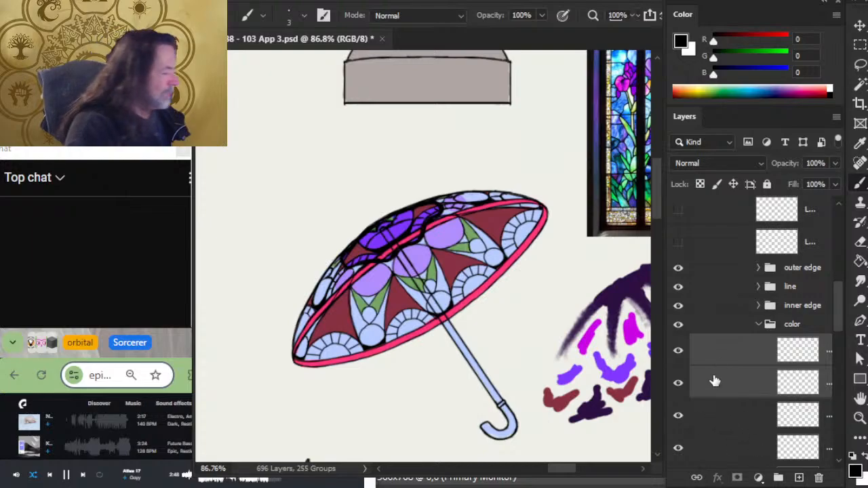
pyautogui.moveTo(836, 167); pyautogui.dragTo(813, 189)
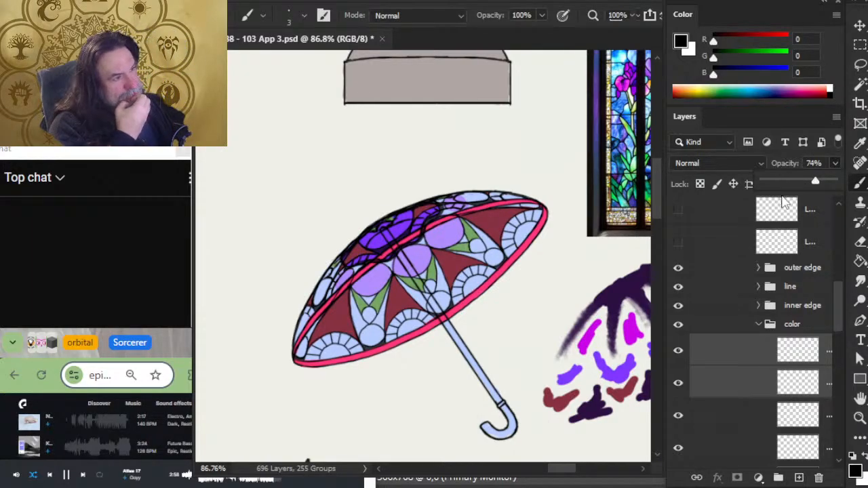
pyautogui.press('z')
pyautogui.moveTo(509, 352); pyautogui.dragTo(521, 318)
pyautogui.moveTo(569, 374)
pyautogui.mouseDown()
pyautogui.moveTo(372, 281)
pyautogui.moveTo(350, 301)
pyautogui.mouseUp()
pyautogui.moveTo(511, 255); pyautogui.dragTo(579, 315)
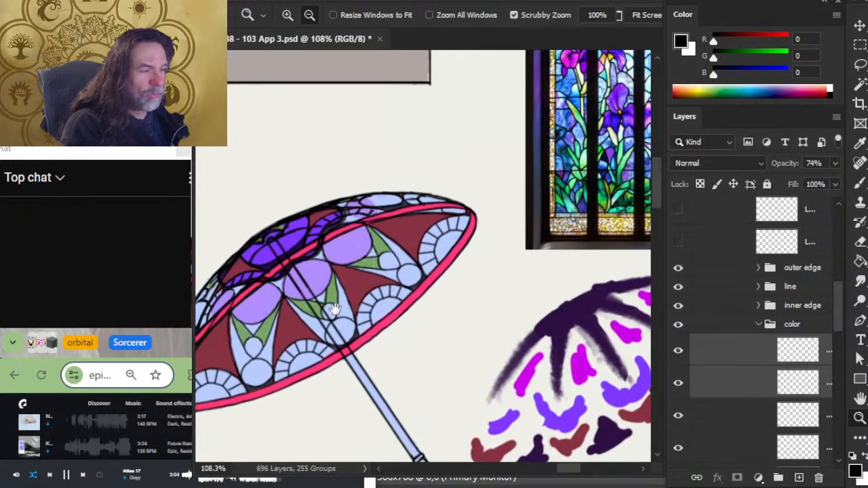
# - Sample the canopy's dark red for the Brush and change the foreground colour to R 199, G 0, B 0
pyautogui.press('b')
pyautogui.keyDown('alt'); pyautogui.click(361, 269); pyautogui.keyUp('alt')
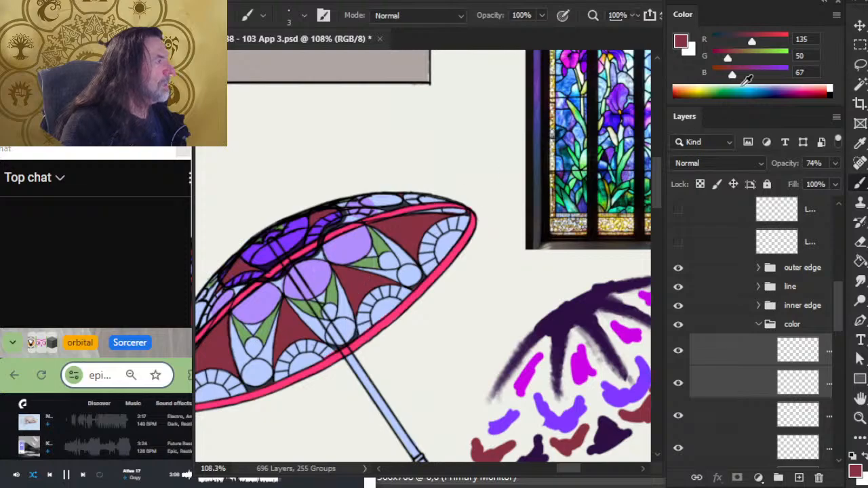
pyautogui.moveTo(753, 42); pyautogui.dragTo(770, 42)
pyautogui.moveTo(727, 60); pyautogui.dragTo(709, 76)
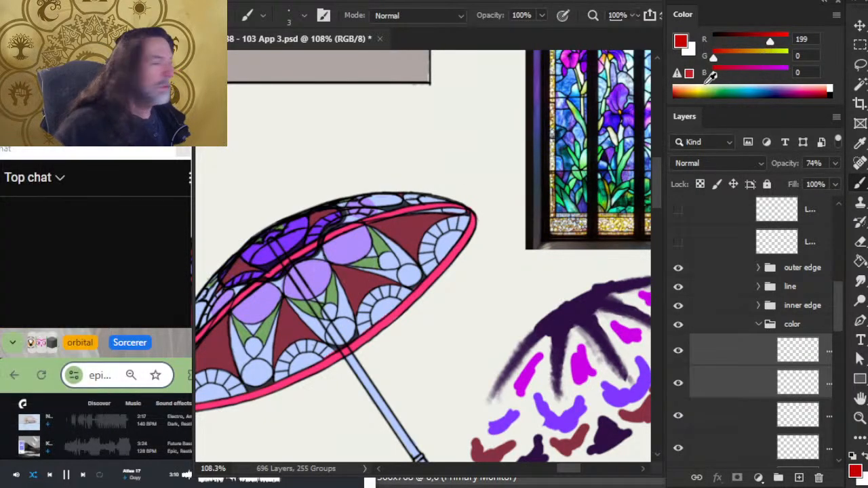
pyautogui.click(144, 157)
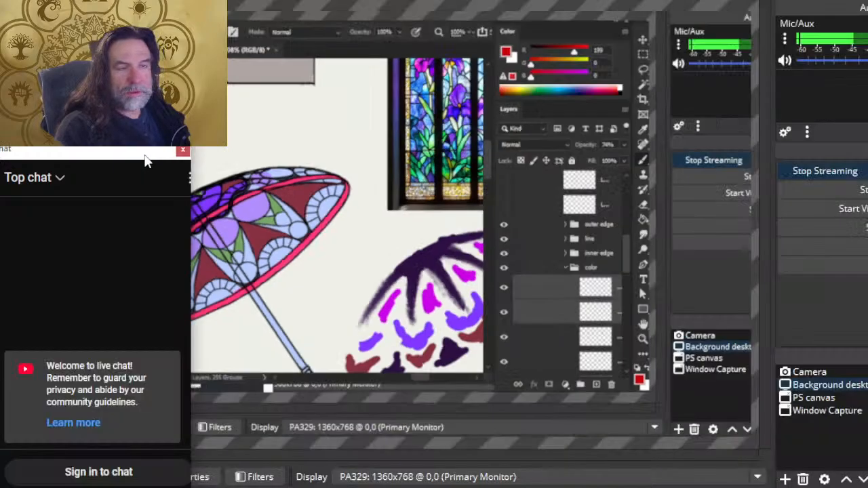
pyautogui.hotkey('alt', 'Tab')
pyautogui.hotkey('alt', 'Tab')
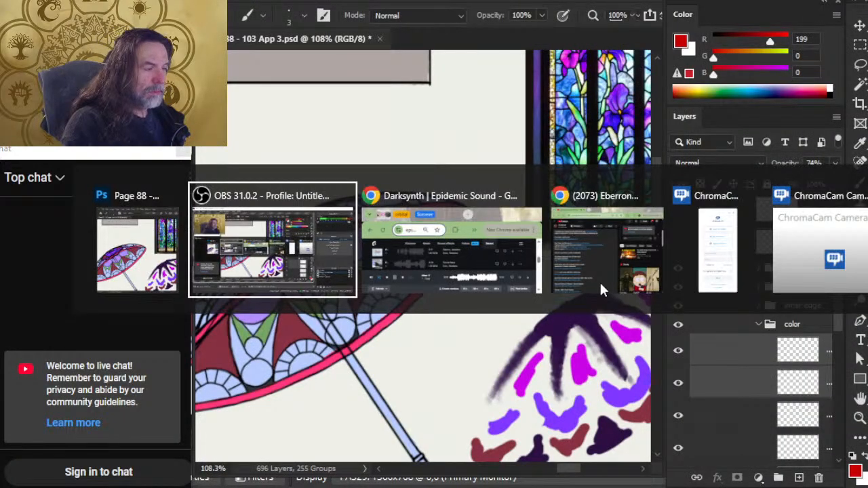
pyautogui.hotkey('alt', 'shift', 'Tab')
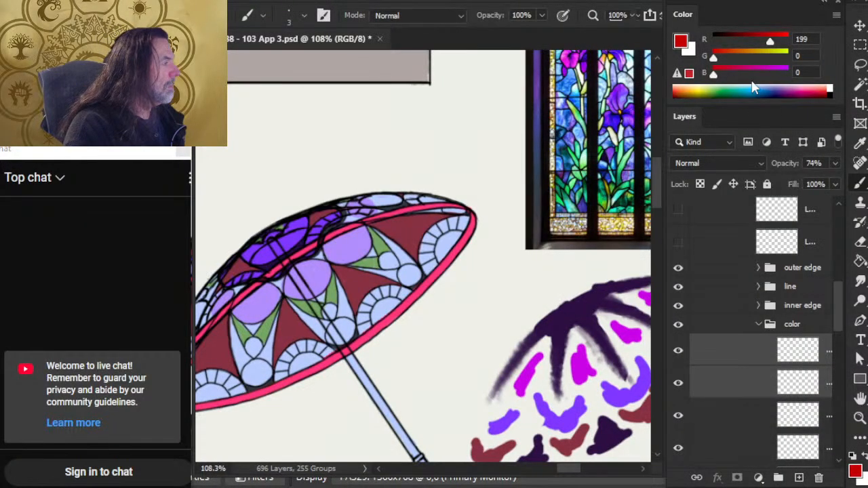
# - Set the foreground colour to a brick red of R 143, G 32, B 27
pyautogui.click(752, 44)
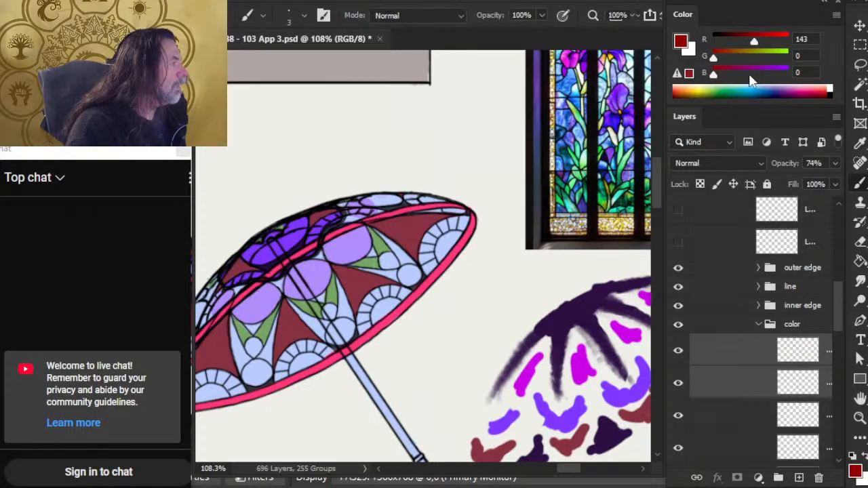
pyautogui.click(723, 59)
pyautogui.click(720, 75)
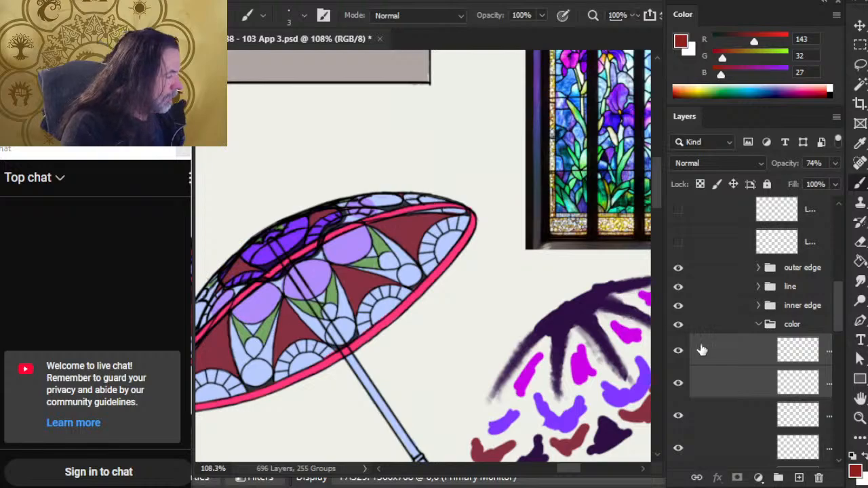
# - Examine which parasol areas each lower layer of the color group fills by toggling the layers' visibility from the lowest up
pyautogui.moveTo(836, 298); pyautogui.dragTo(838, 339)
pyautogui.click(679, 403)
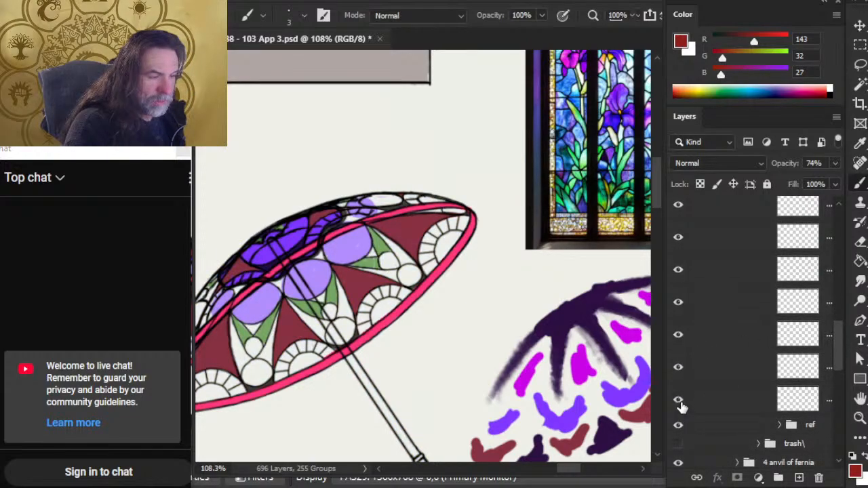
pyautogui.click(679, 403)
pyautogui.click(678, 370)
pyautogui.click(679, 370)
pyautogui.click(679, 338)
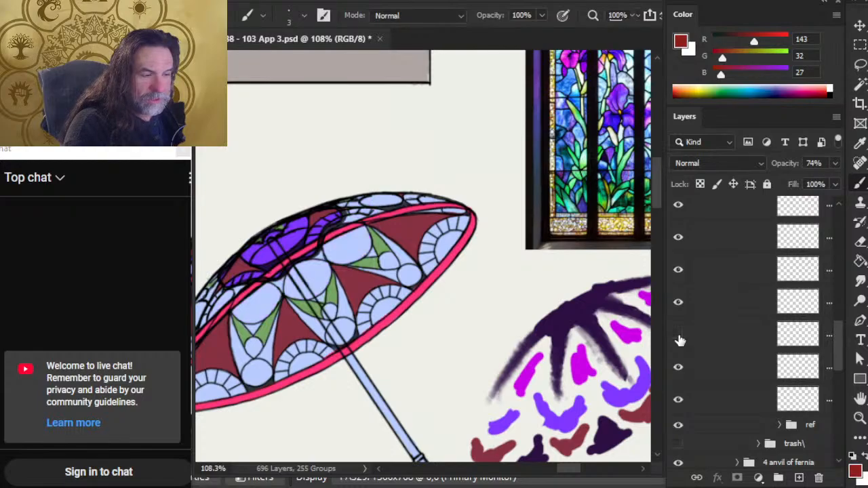
pyautogui.click(678, 337)
pyautogui.click(683, 304)
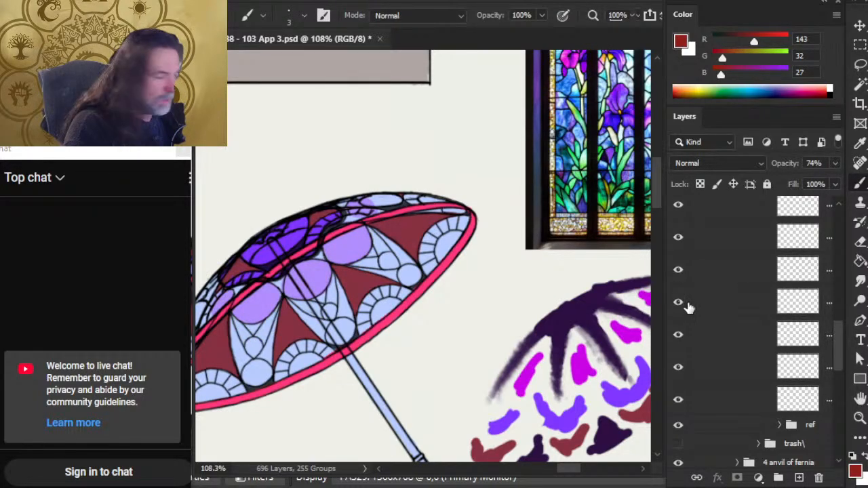
pyautogui.click(685, 307)
pyautogui.click(680, 272)
pyautogui.click(679, 269)
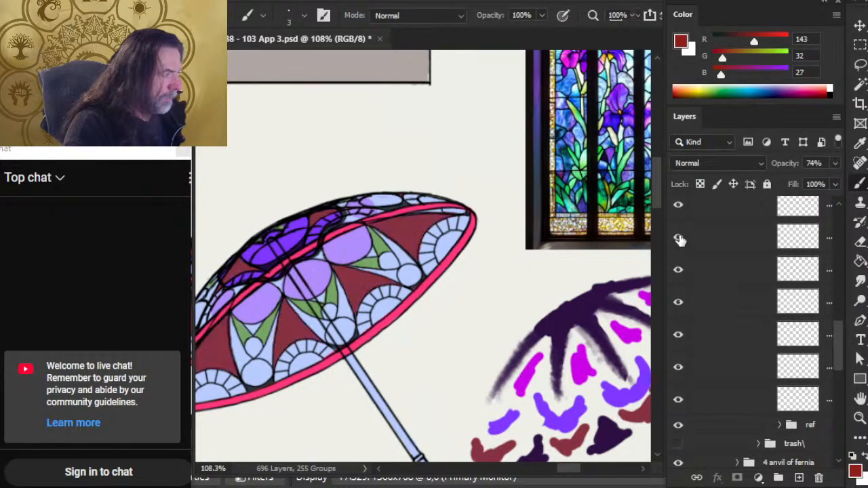
pyautogui.click(679, 239)
pyautogui.click(679, 239)
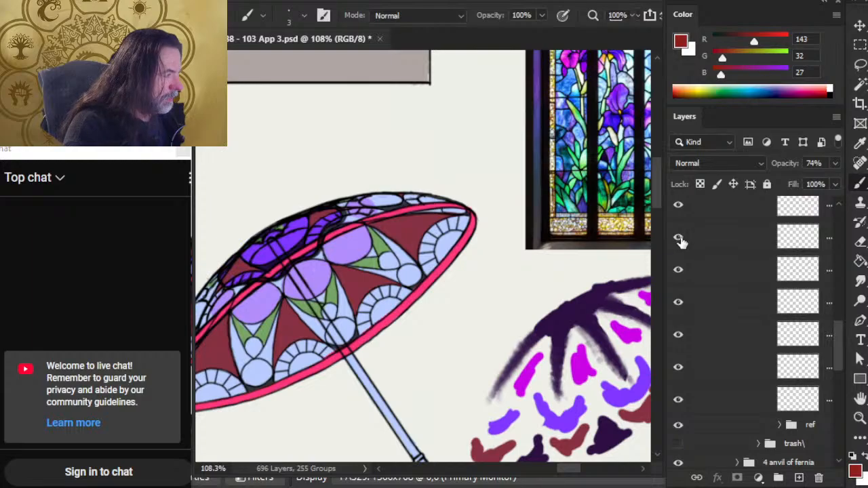
pyautogui.click(678, 207)
pyautogui.click(678, 211)
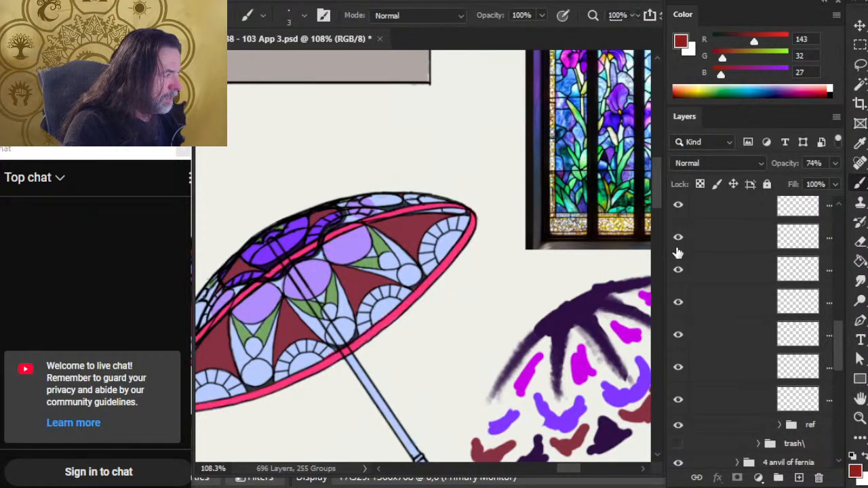
# - Recheck the color group's dark red and green layers and the layers above them by hiding and showing each
pyautogui.click(679, 238)
pyautogui.click(680, 239)
pyautogui.click(681, 272)
pyautogui.click(680, 272)
pyautogui.click(680, 305)
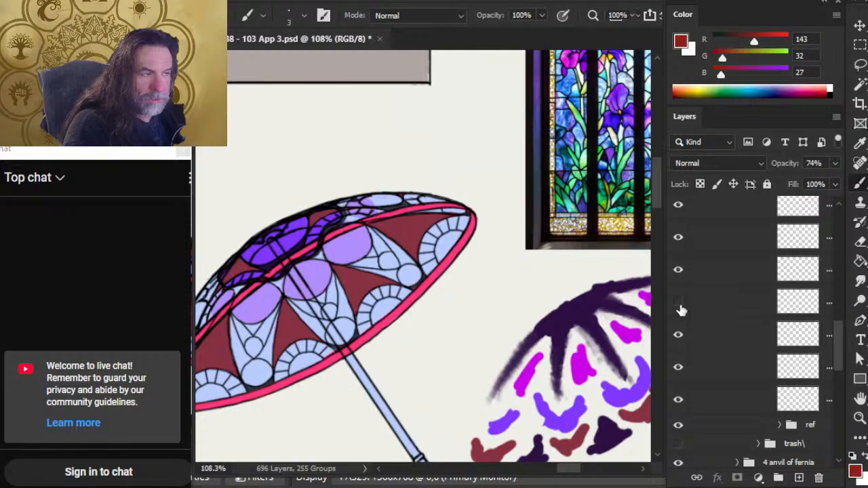
pyautogui.click(680, 305)
pyautogui.click(680, 273)
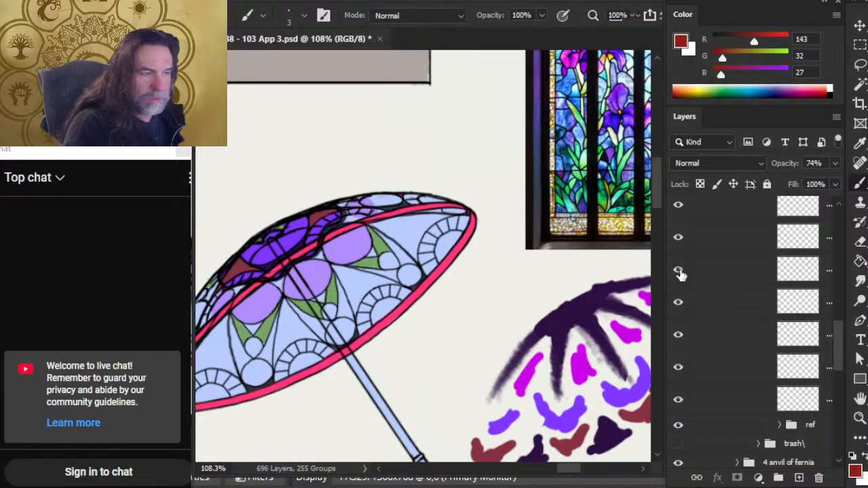
pyautogui.click(680, 273)
pyautogui.click(681, 240)
pyautogui.click(681, 246)
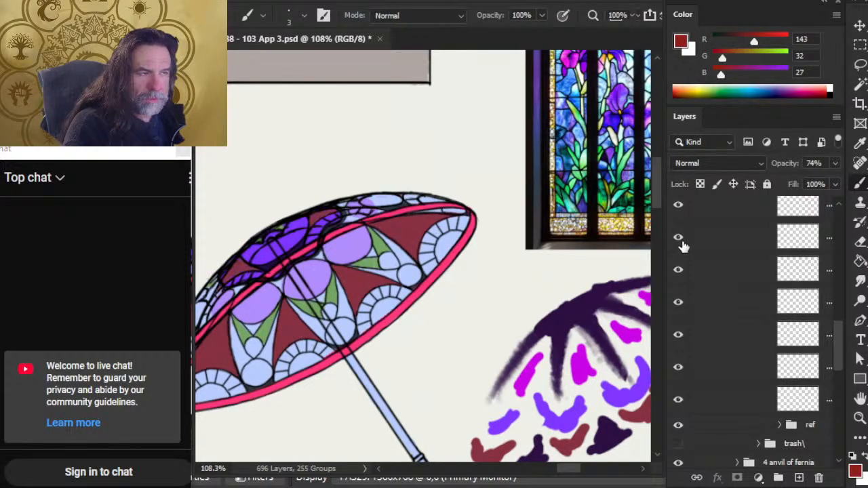
pyautogui.click(683, 216)
pyautogui.click(683, 215)
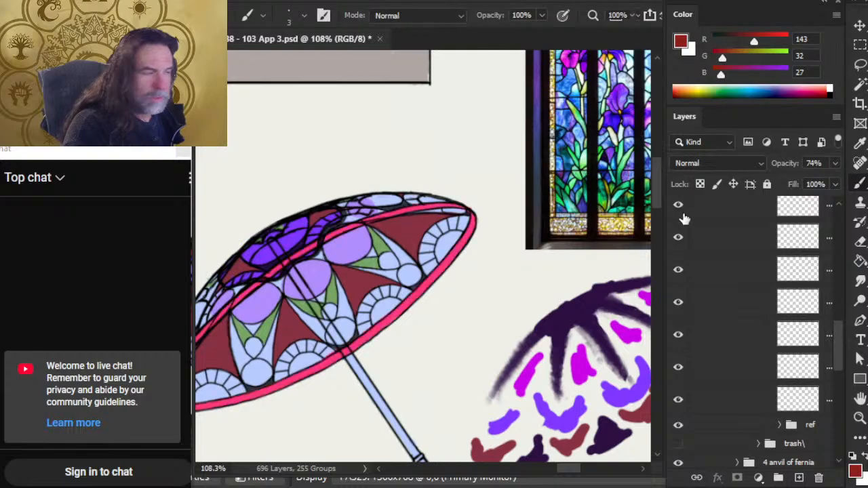
pyautogui.click(680, 277)
pyautogui.click(680, 275)
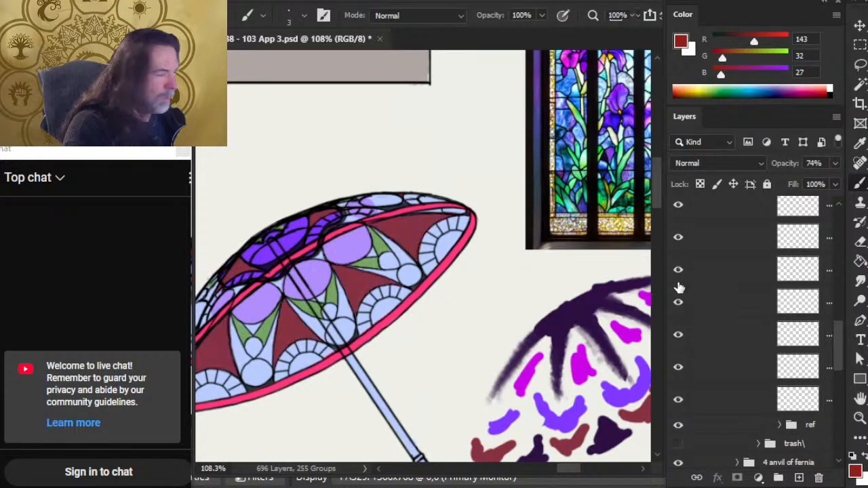
pyautogui.click(680, 306)
pyautogui.click(680, 306)
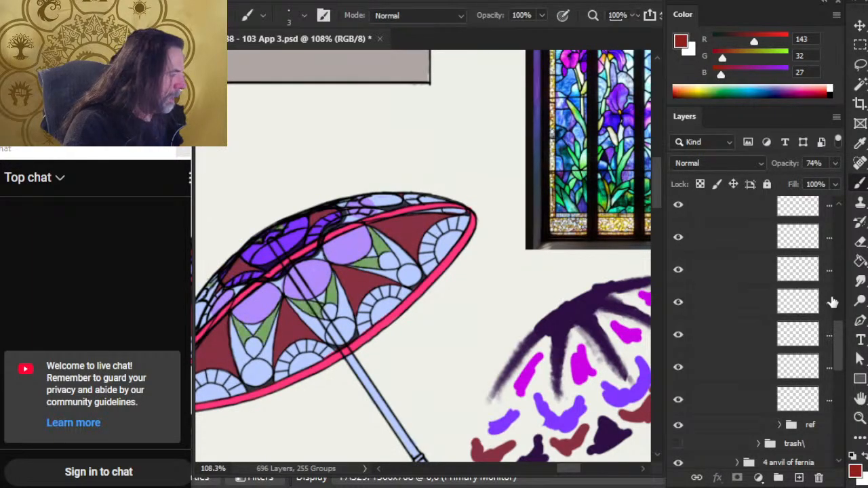
# - Compare the parasol with and without each of the color group's four uppermost layers
pyautogui.scroll(2, 841, 339)
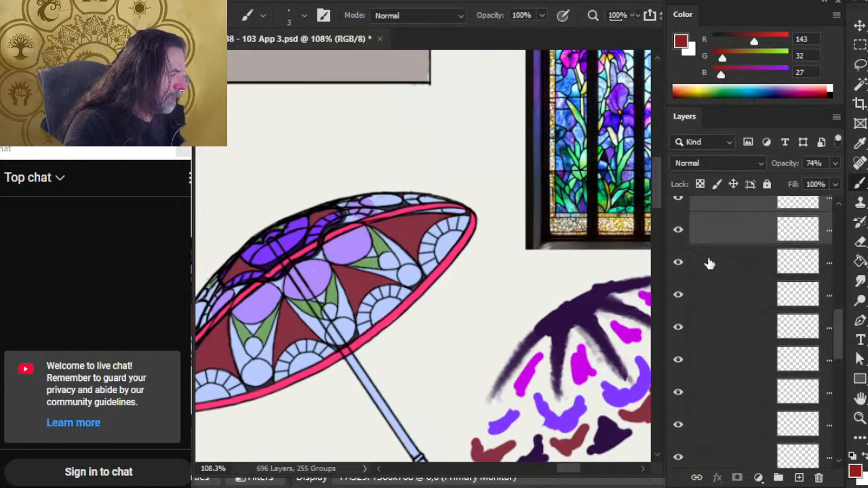
pyautogui.click(679, 232)
pyautogui.click(678, 231)
pyautogui.click(679, 202)
pyautogui.click(680, 203)
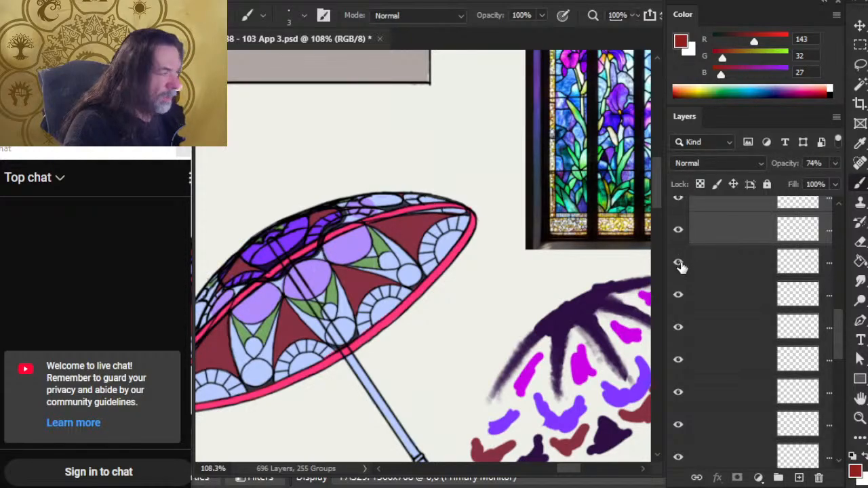
pyautogui.click(678, 265)
pyautogui.click(678, 265)
pyautogui.click(678, 297)
pyautogui.click(678, 296)
# - Add a new layer above the fourth layer in the color group and check the layer beneath it
pyautogui.click(714, 303)
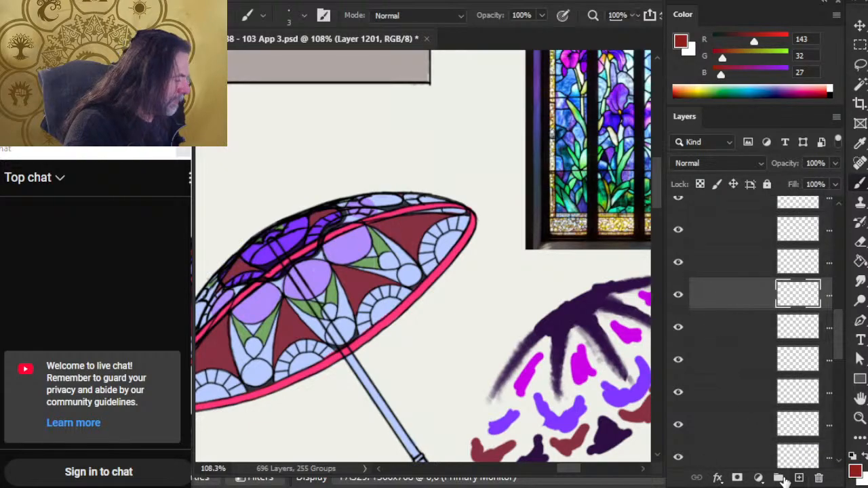
pyautogui.click(799, 480)
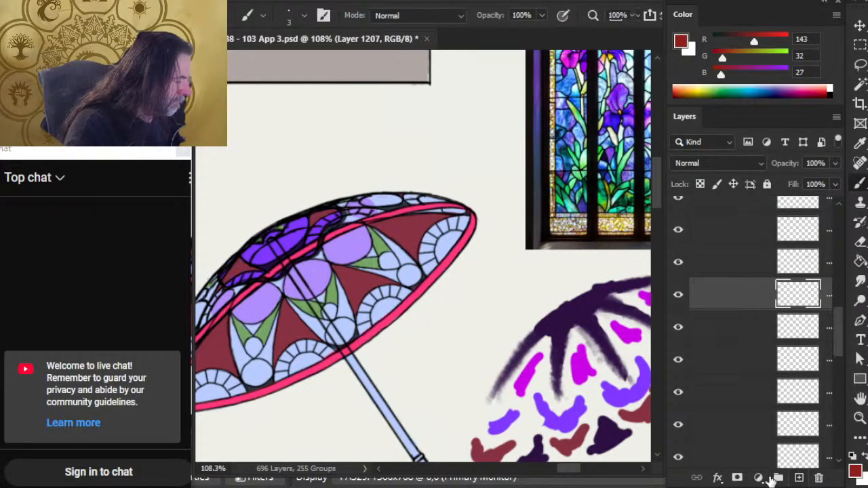
pyautogui.click(678, 327)
pyautogui.click(678, 327)
# - Paint the half circle inside the inner canopy's scallop just right of the handle brick red with a 4 px brush
pyautogui.moveTo(379, 350); pyautogui.dragTo(411, 285)
pyautogui.moveTo(398, 228)
pyautogui.mouseDown()
pyautogui.moveTo(419, 247)
pyautogui.moveTo(425, 239)
pyautogui.moveTo(412, 253)
pyautogui.mouseUp()
pyautogui.press(']')
pyautogui.press(']')
pyautogui.press('[')
pyautogui.press('[')
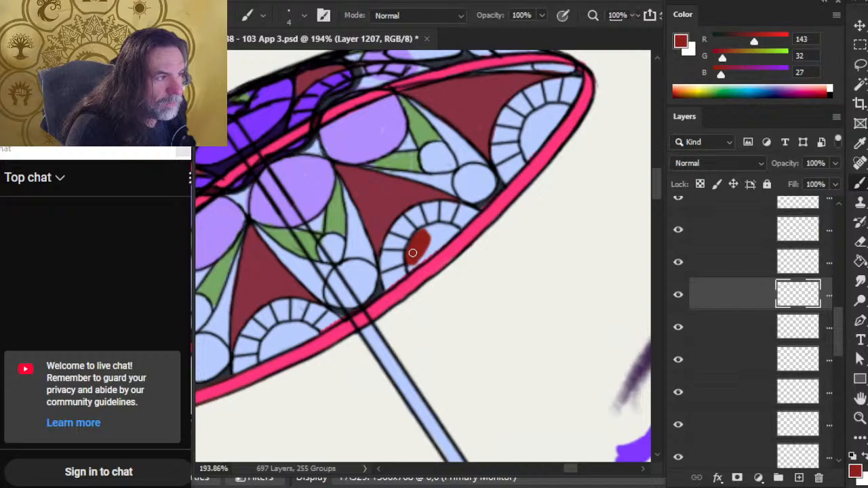
pyautogui.moveTo(413, 253); pyautogui.dragTo(412, 253)
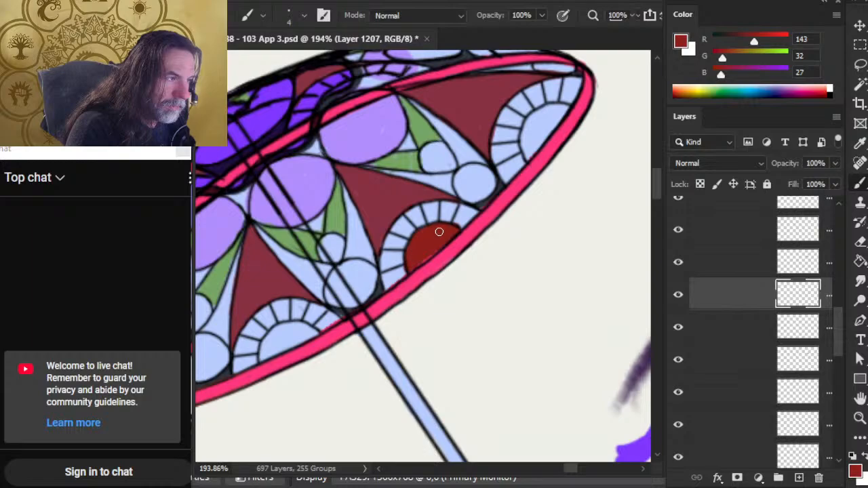
# - Fill the half circles of the two scallops left of the handle with the same brick red, tidying the edges with the Eraser
pyautogui.moveTo(358, 333); pyautogui.dragTo(442, 292)
pyautogui.moveTo(350, 316)
pyautogui.mouseDown()
pyautogui.moveTo(365, 295)
pyautogui.moveTo(358, 296)
pyautogui.moveTo(388, 288)
pyautogui.moveTo(377, 306)
pyautogui.moveTo(350, 319)
pyautogui.moveTo(372, 298)
pyautogui.mouseUp()
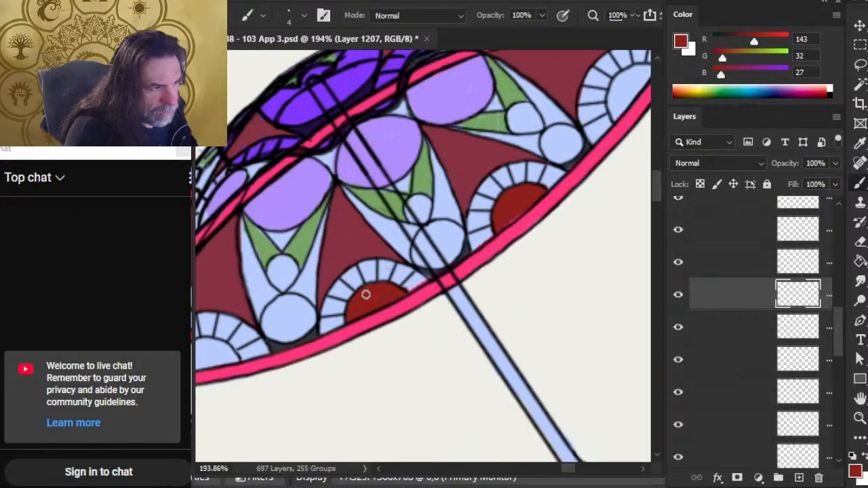
pyautogui.moveTo(348, 330); pyautogui.dragTo(499, 264)
pyautogui.moveTo(341, 282)
pyautogui.mouseDown()
pyautogui.moveTo(326, 301)
pyautogui.moveTo(341, 283)
pyautogui.moveTo(365, 278)
pyautogui.moveTo(388, 293)
pyautogui.moveTo(333, 301)
pyautogui.moveTo(376, 294)
pyautogui.moveTo(354, 301)
pyautogui.mouseUp()
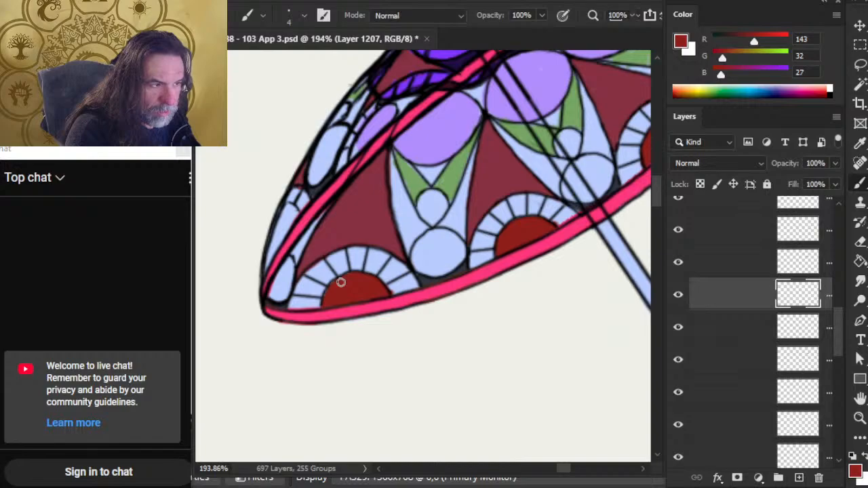
pyautogui.press('e')
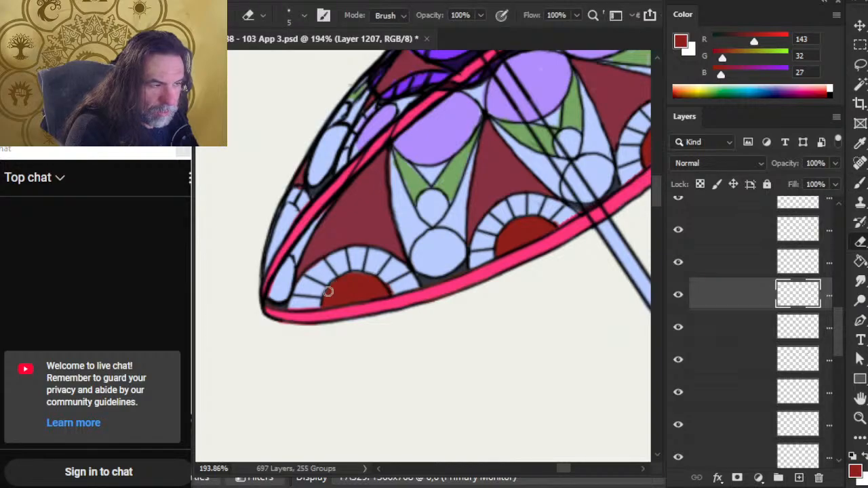
pyautogui.press('b')
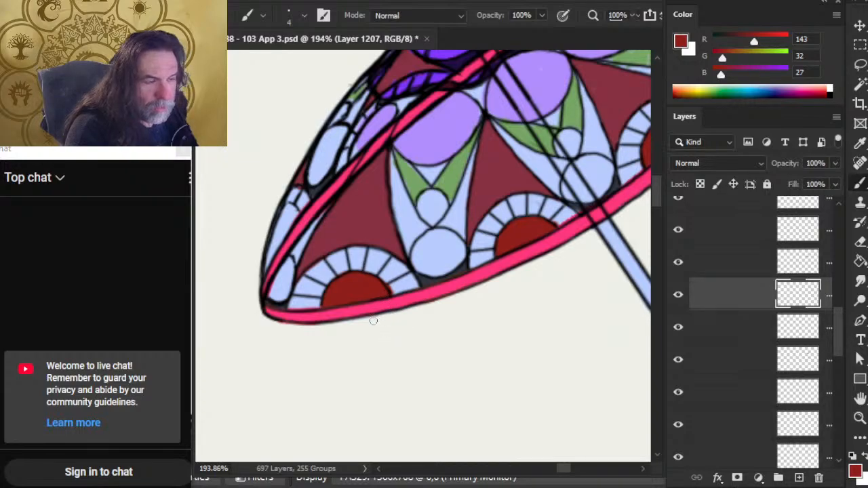
# - Paint the half circle at the outer canopy's far left edge brick red, cutting its first stroke onto a separate layer in place
pyautogui.moveTo(277, 239)
pyautogui.mouseDown()
pyautogui.moveTo(286, 214)
pyautogui.moveTo(277, 183)
pyautogui.moveTo(303, 189)
pyautogui.moveTo(295, 185)
pyautogui.mouseUp()
pyautogui.press('l')
pyautogui.hotkey('ctrl', 'x')
pyautogui.hotkey('ctrl', 'shift', 'v')
pyautogui.press('v')
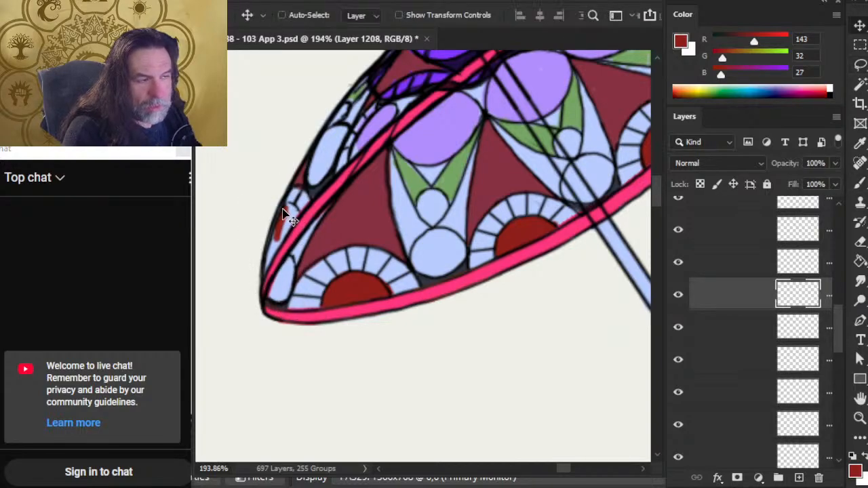
pyautogui.press('b')
pyautogui.moveTo(284, 230); pyautogui.dragTo(288, 210)
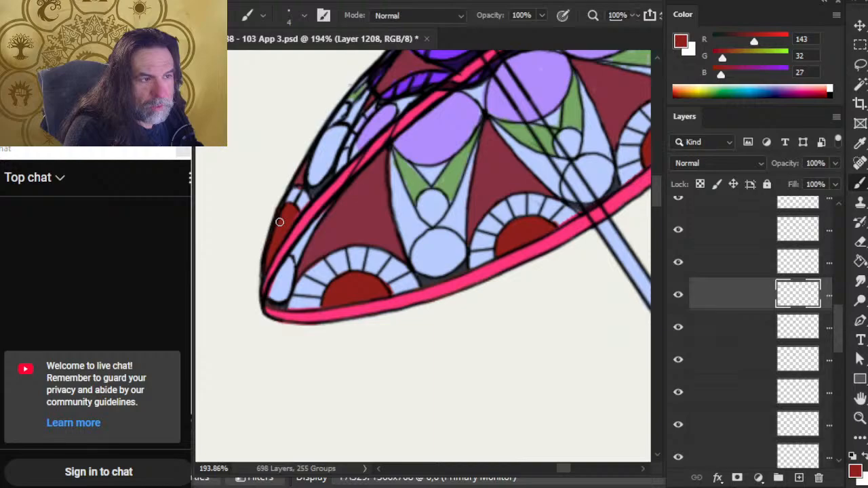
# - Paint over the light purple half circle on the outer canopy, left of the purple flower, in brick red
pyautogui.moveTo(416, 232); pyautogui.dragTo(374, 309)
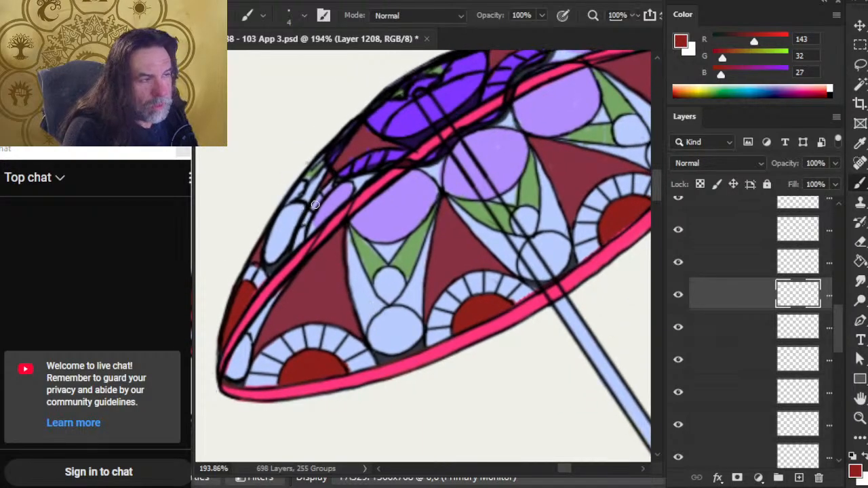
pyautogui.moveTo(335, 193)
pyautogui.mouseDown()
pyautogui.moveTo(314, 222)
pyautogui.moveTo(362, 176)
pyautogui.moveTo(331, 209)
pyautogui.mouseUp()
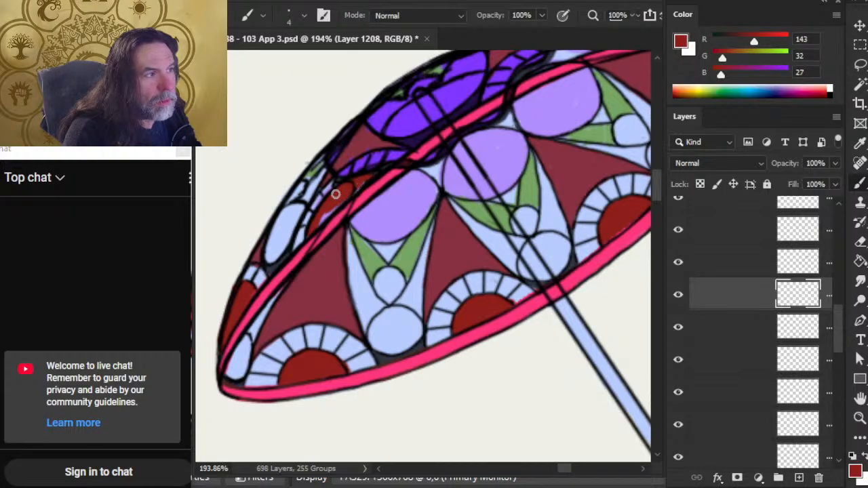
pyautogui.moveTo(510, 194); pyautogui.dragTo(403, 308)
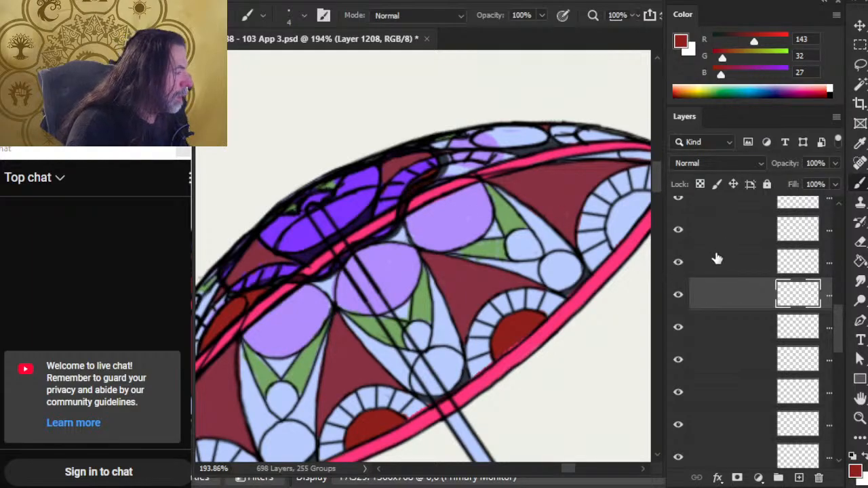
pyautogui.scroll(2, 835, 312)
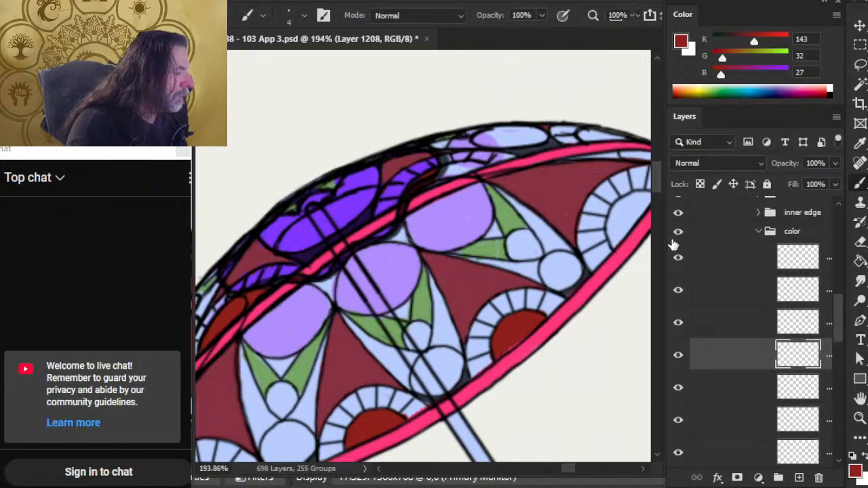
# - Paint the half circle right of the purple flower on the outer canopy brick red on Layer 1208
pyautogui.click(720, 270)
pyautogui.keyDown('ctrl'); pyautogui.click(731, 293); pyautogui.keyUp('ctrl')
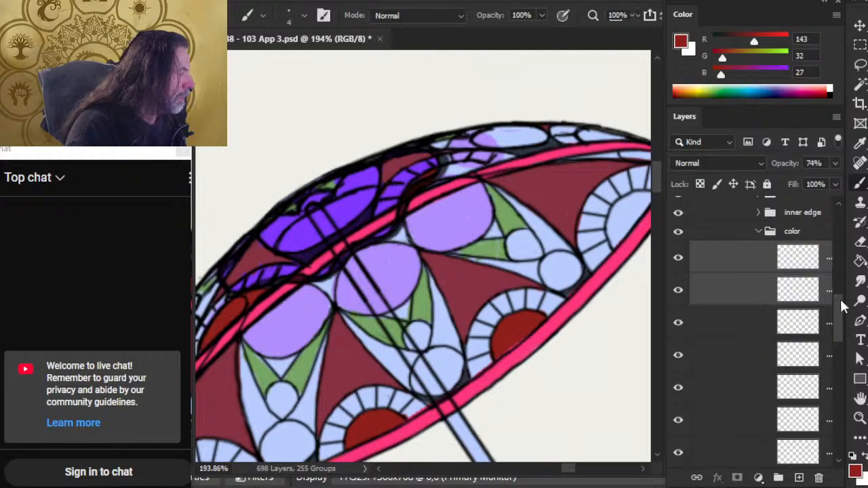
pyautogui.moveTo(838, 316)
pyautogui.mouseDown()
pyautogui.moveTo(837, 302)
pyautogui.moveTo(837, 317)
pyautogui.mouseUp()
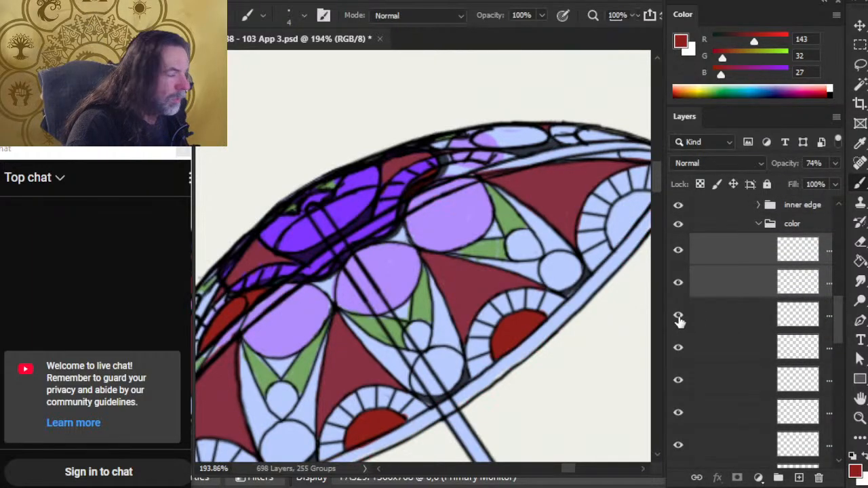
pyautogui.click(700, 350)
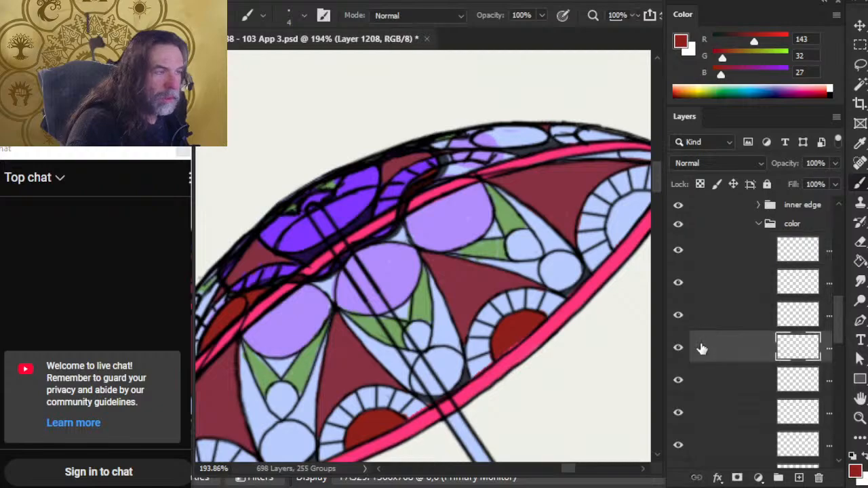
pyautogui.moveTo(439, 172); pyautogui.dragTo(448, 167)
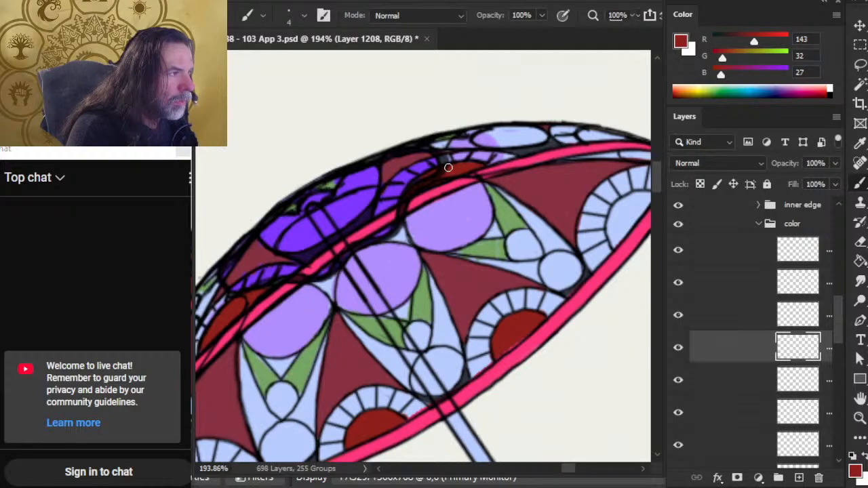
# - Move the two topmost 74% opacity layers of the color folder down together to three layers above the ref group
pyautogui.click(723, 258)
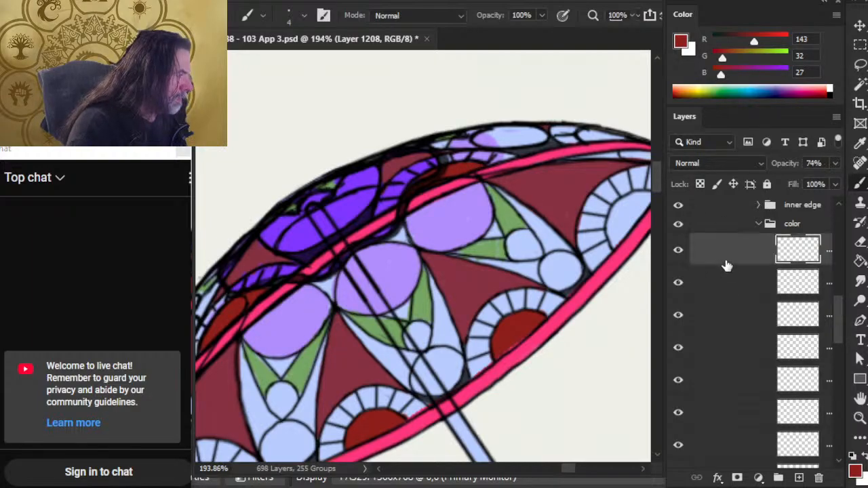
pyautogui.keyDown('ctrl'); pyautogui.click(733, 297); pyautogui.keyUp('ctrl')
pyautogui.scroll(-2, 844, 329)
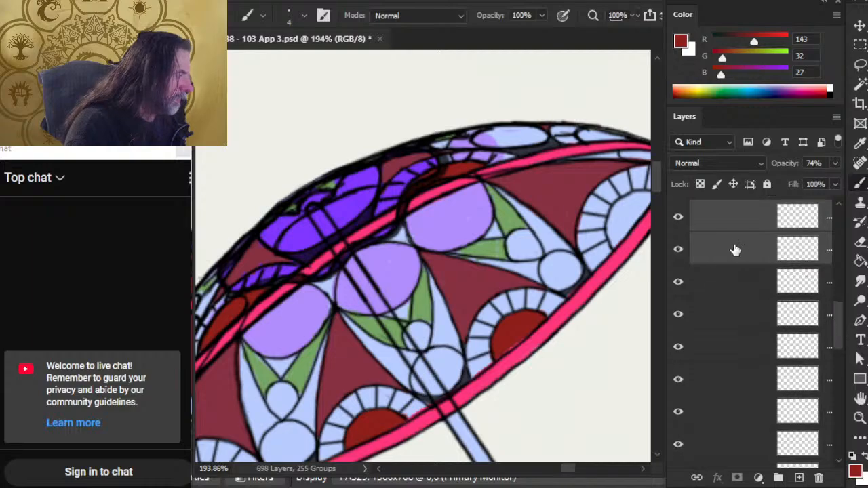
pyautogui.moveTo(734, 253); pyautogui.dragTo(759, 413)
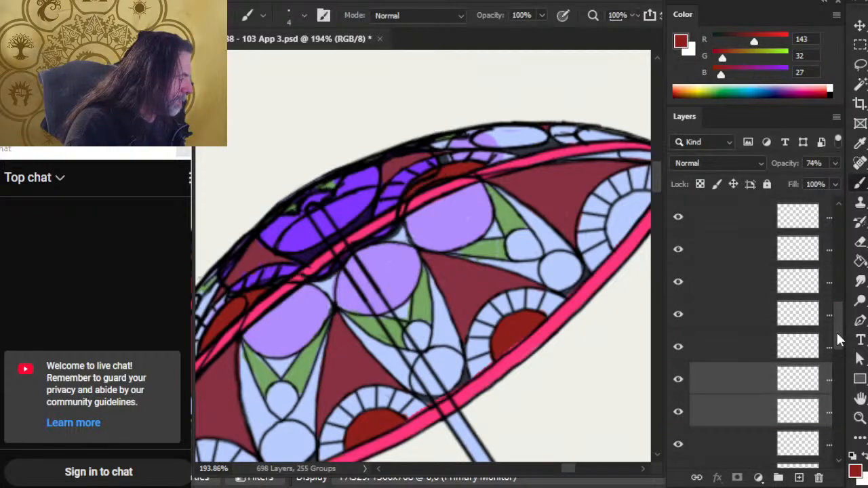
pyautogui.scroll(-5, 835, 345)
pyautogui.moveTo(734, 242); pyautogui.dragTo(735, 341)
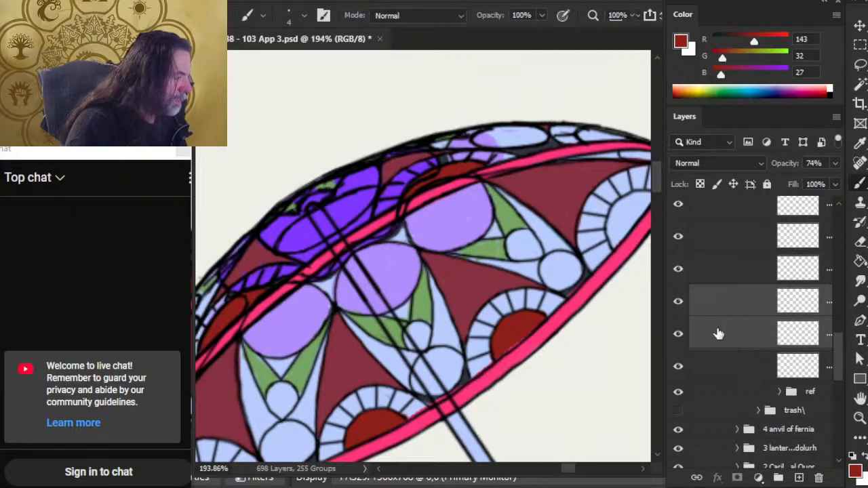
pyautogui.moveTo(724, 304); pyautogui.dragTo(721, 221)
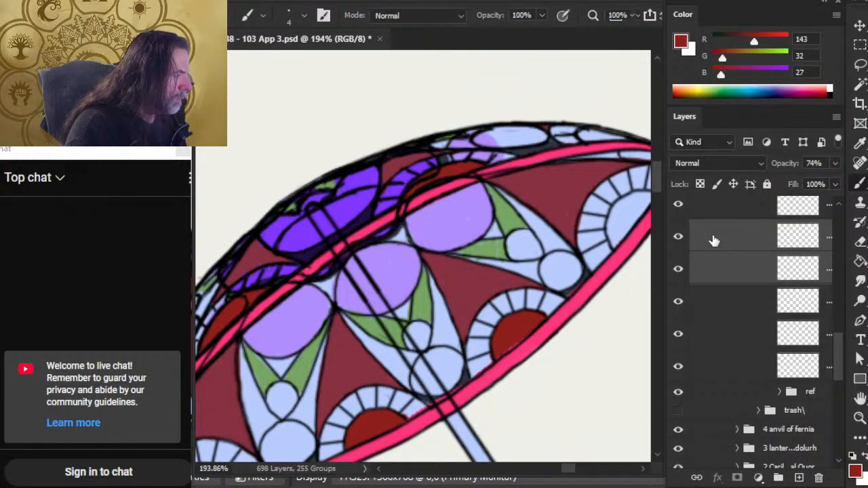
# - Toggle the visibility of the layers around the two moved ones to examine which parasol parts each contains
pyautogui.click(680, 212)
pyautogui.click(679, 211)
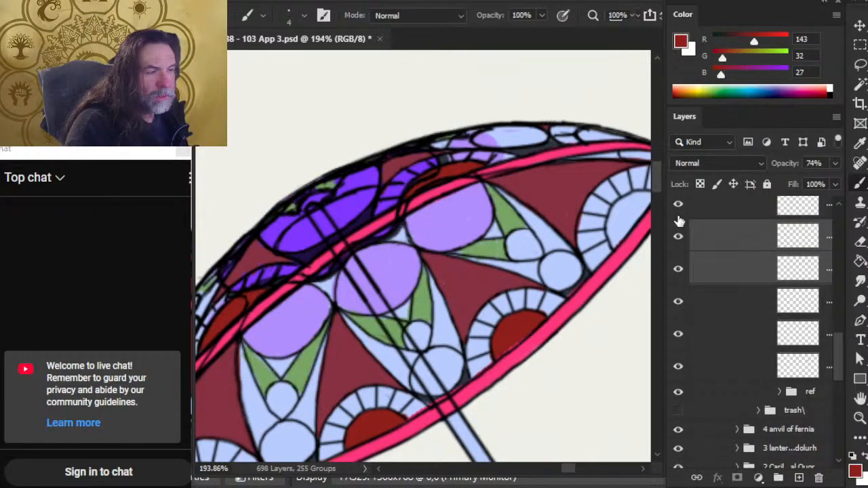
pyautogui.click(678, 305)
pyautogui.click(678, 305)
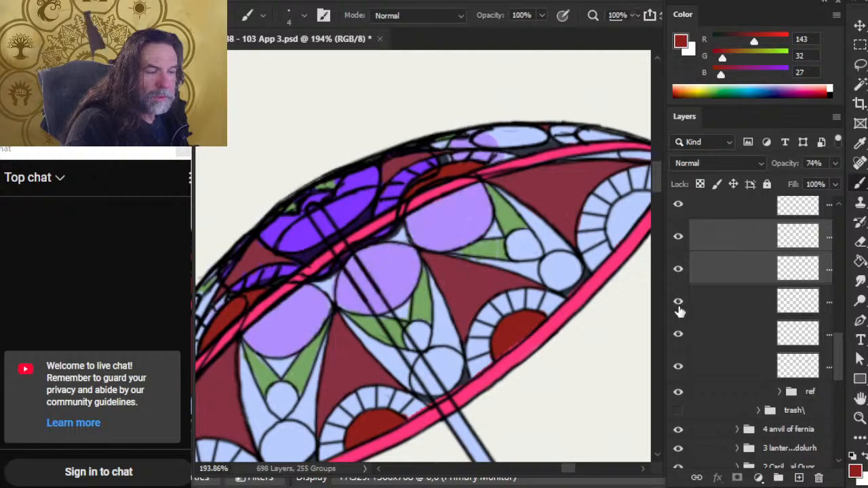
pyautogui.click(678, 336)
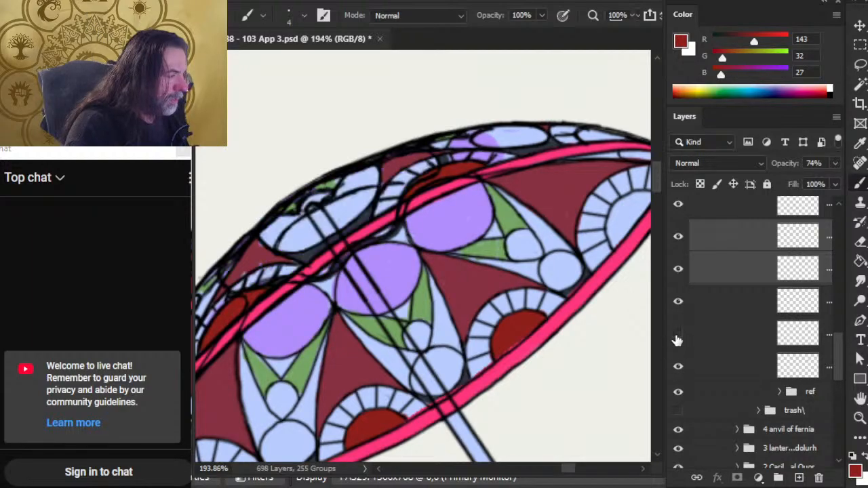
pyautogui.click(678, 336)
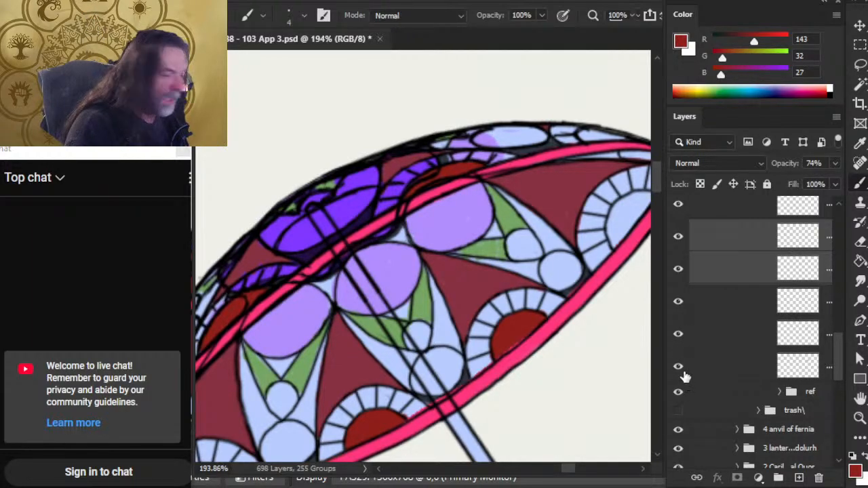
pyautogui.click(682, 371)
pyautogui.click(680, 369)
pyautogui.click(679, 369)
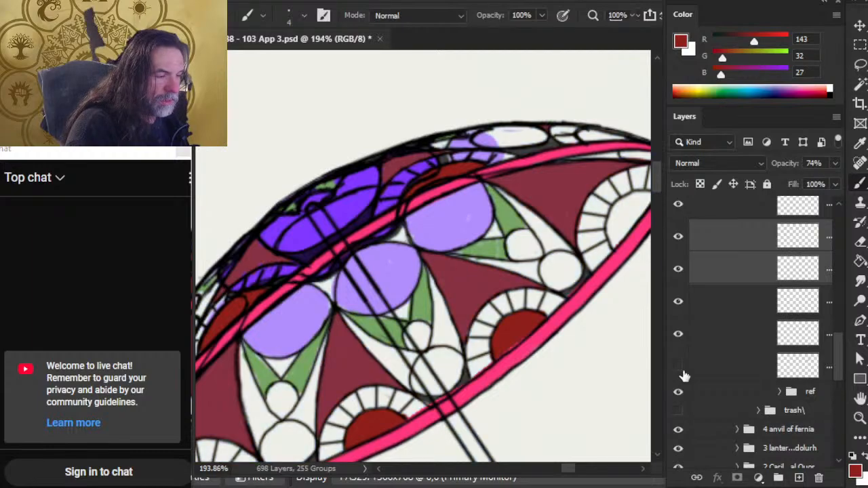
pyautogui.click(679, 370)
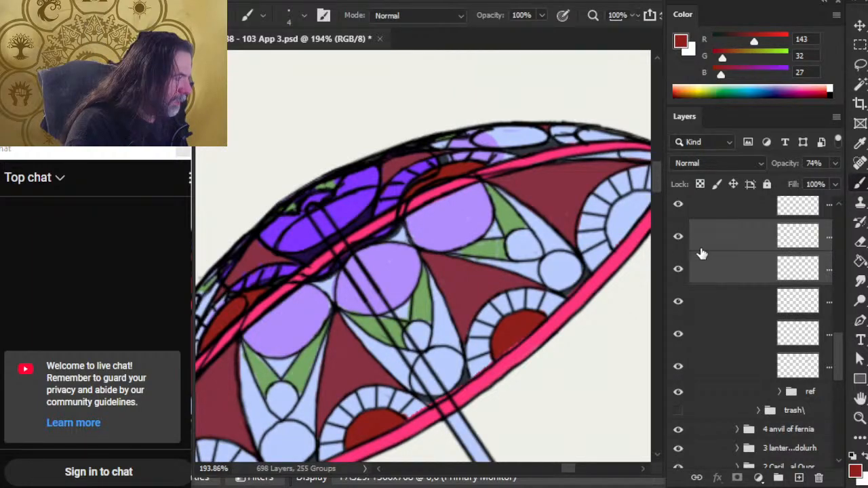
# - Group the two selected layers and name the group "frame"
pyautogui.hotkey('ctrl', 'g')
pyautogui.doubleClick(811, 229)
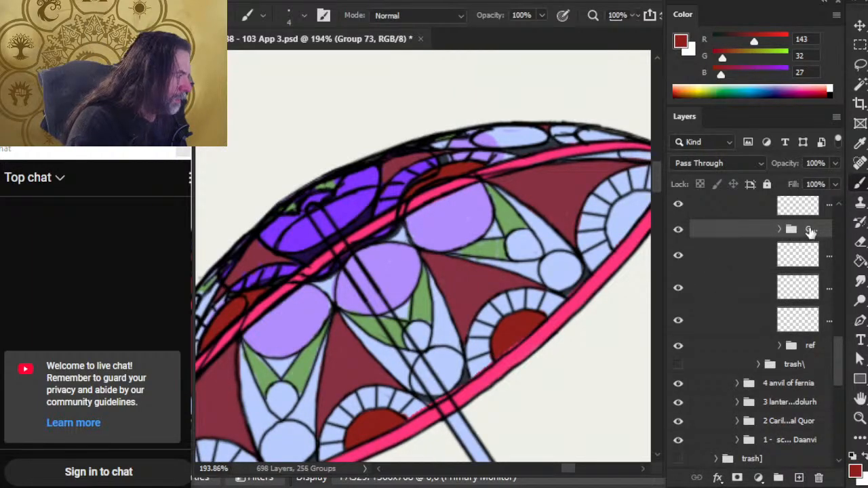
pyautogui.write('fra')
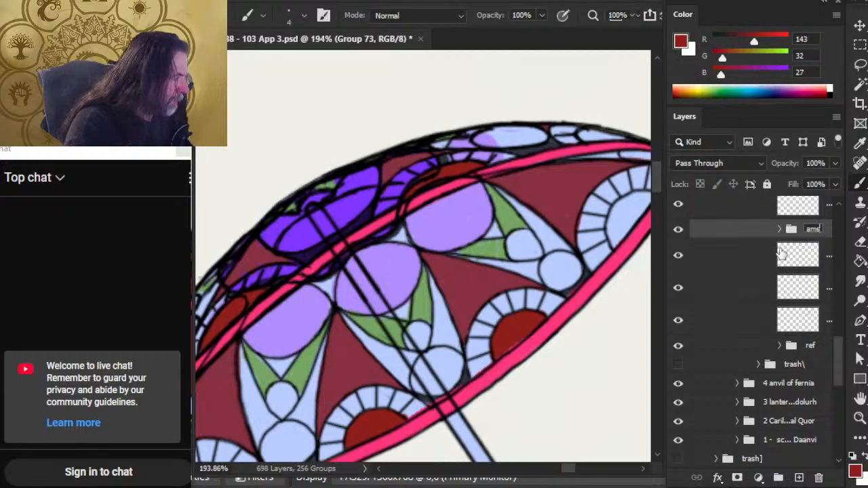
pyautogui.write('me')
pyautogui.press('Return')
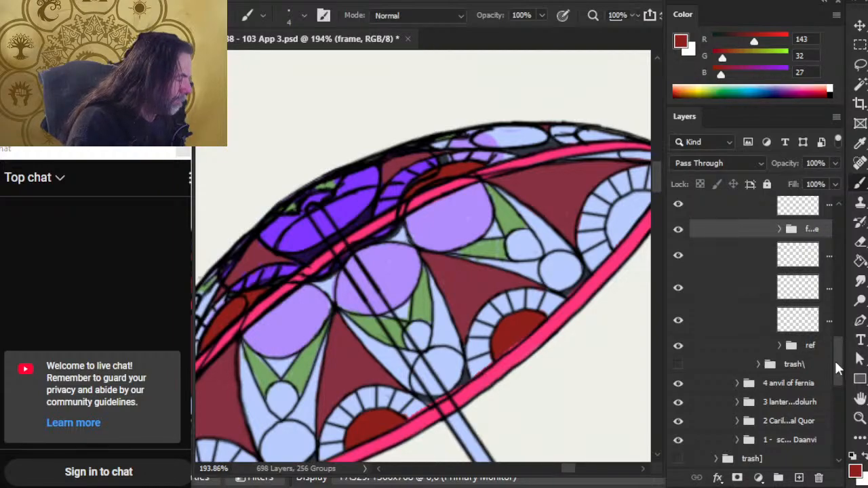
# - Paint the half circle at the outer canopy's far right edge brick red on Layer 1208
pyautogui.scroll(3, 834, 359)
pyautogui.scroll(3, 834, 346)
pyautogui.click(712, 344)
pyautogui.moveTo(491, 213); pyautogui.dragTo(428, 281)
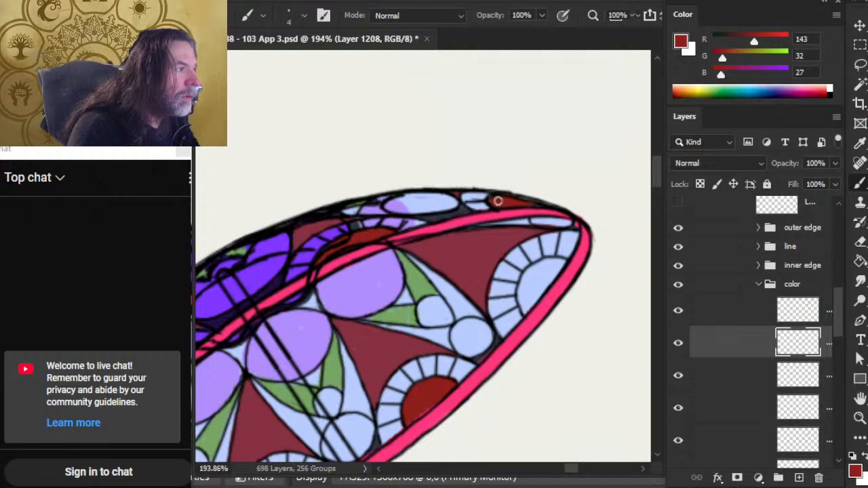
# - Fill the half circle of the inner canopy's far right scallop with brick red on Layer 1207
pyautogui.click(703, 377)
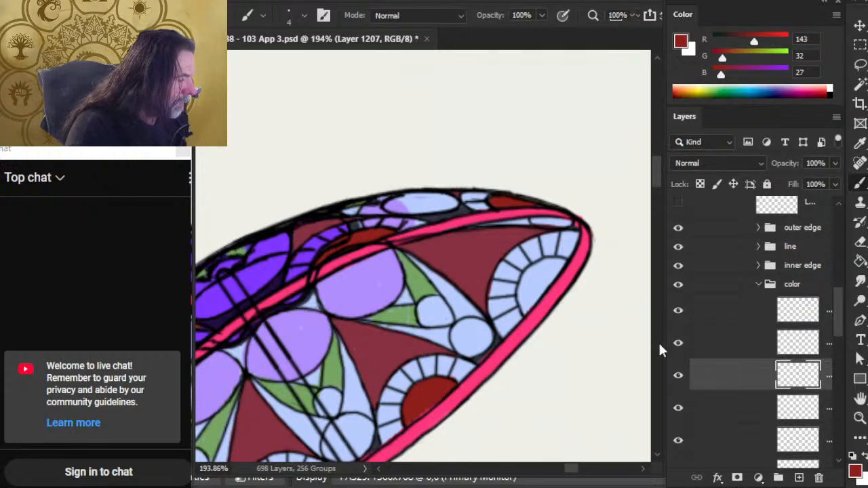
pyautogui.moveTo(524, 270); pyautogui.dragTo(539, 266)
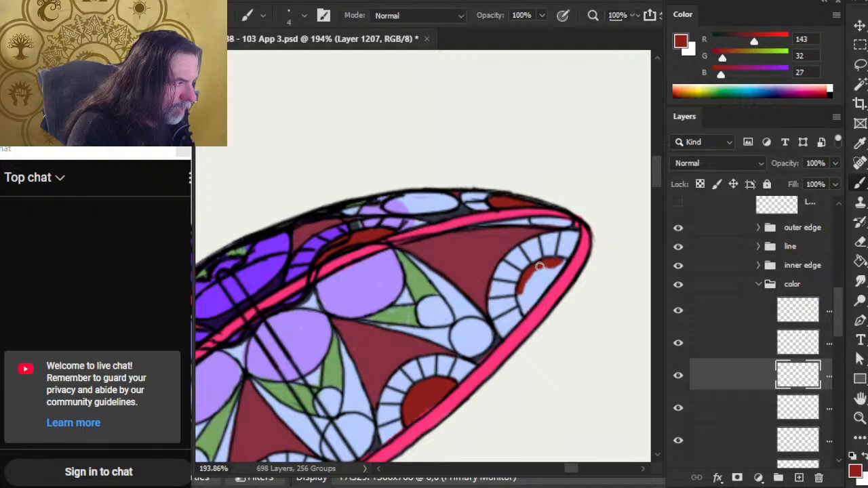
pyautogui.moveTo(539, 266)
pyautogui.mouseDown()
pyautogui.moveTo(544, 284)
pyautogui.moveTo(526, 299)
pyautogui.mouseUp()
pyautogui.moveTo(540, 270); pyautogui.dragTo(529, 283)
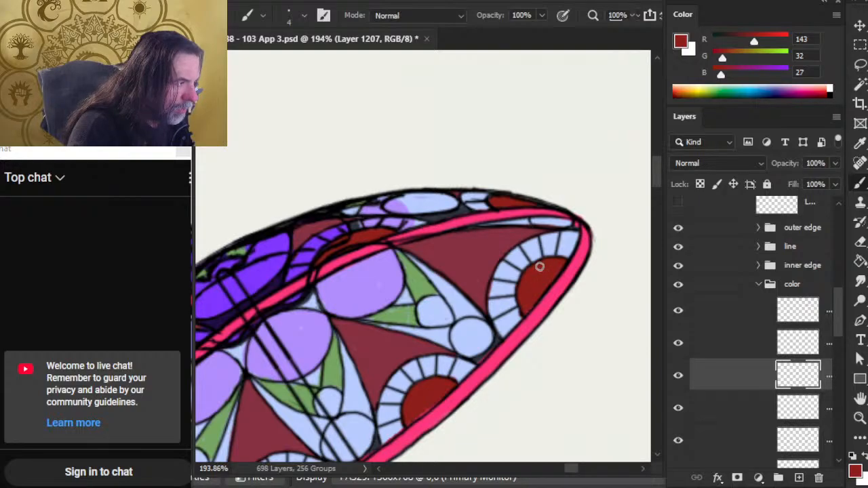
pyautogui.press('e')
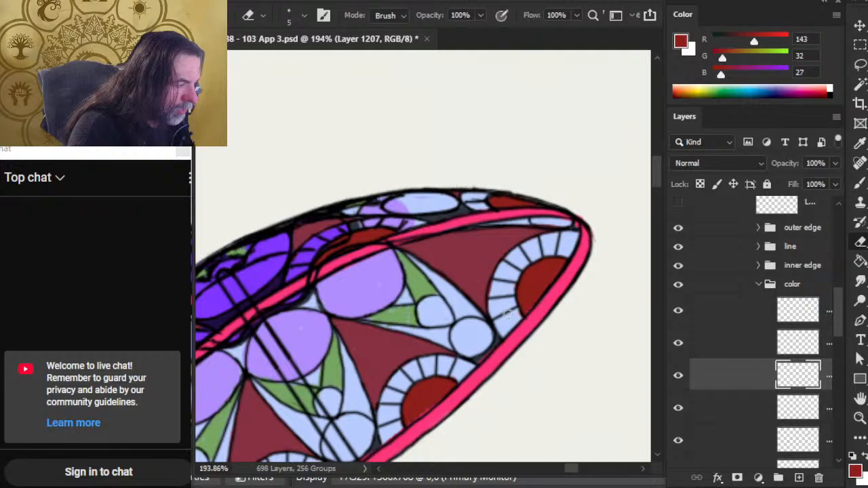
# - Select Layer 1198 and review the red half circles up close and across the whole parasol
pyautogui.press('z')
pyautogui.moveTo(541, 351)
pyautogui.mouseDown()
pyautogui.moveTo(507, 340)
pyautogui.moveTo(497, 393)
pyautogui.mouseUp()
pyautogui.press('b')
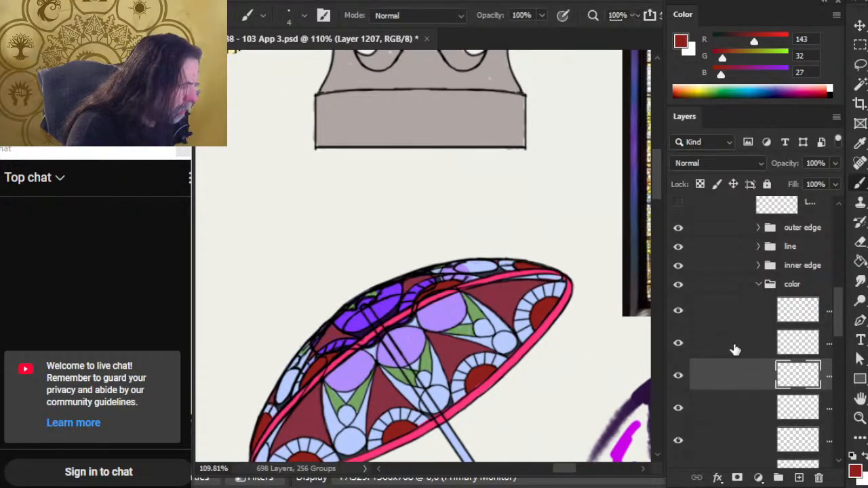
pyautogui.click(723, 318)
pyautogui.press('z')
pyautogui.moveTo(525, 398)
pyautogui.mouseDown()
pyautogui.moveTo(484, 330)
pyautogui.moveTo(490, 305)
pyautogui.mouseUp()
pyautogui.press('e')
pyautogui.press('r')
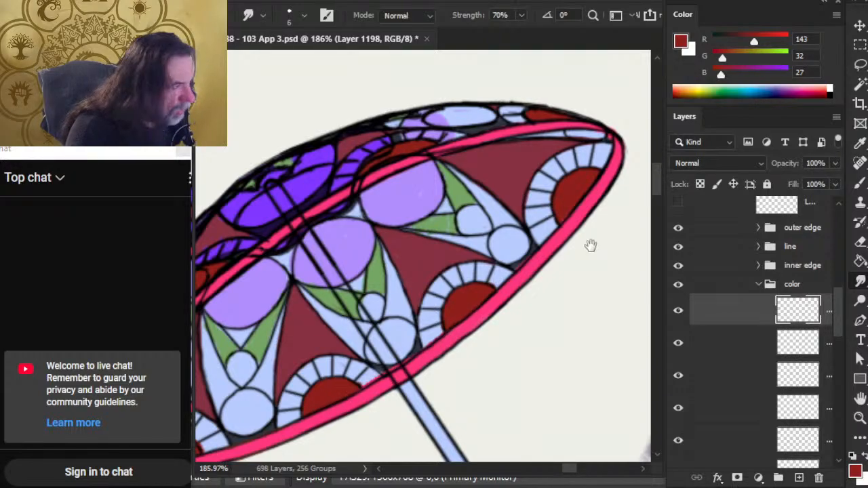
pyautogui.moveTo(337, 310); pyautogui.dragTo(482, 219)
pyautogui.moveTo(453, 342); pyautogui.dragTo(491, 432)
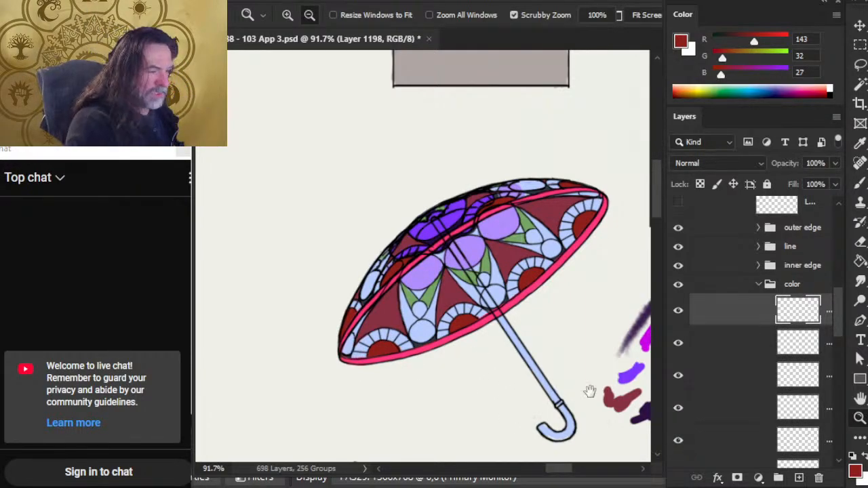
pyautogui.moveTo(587, 393); pyautogui.dragTo(418, 296)
# - Sample bright purple (127, 55, 255) and then dark purple (45, 16, 66) from the reference swatches, with dark purple as foreground
pyautogui.press('b')
pyautogui.keyDown('alt'); pyautogui.click(573, 270); pyautogui.keyUp('alt')
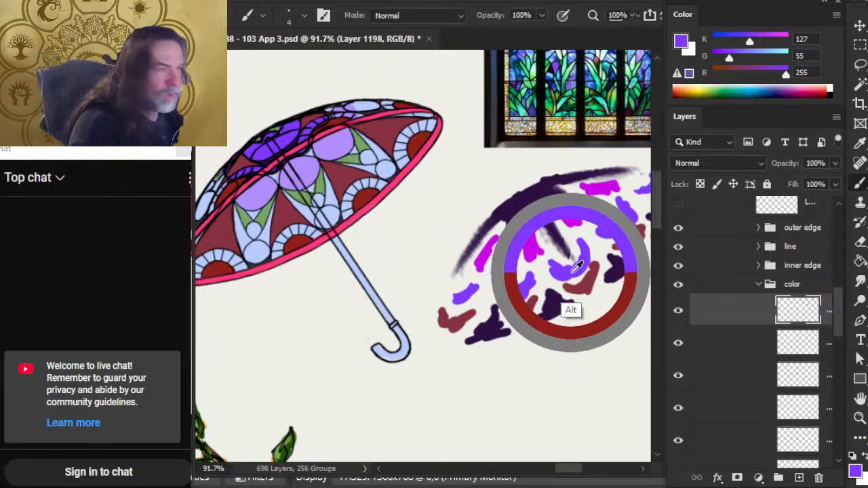
pyautogui.moveTo(353, 156)
pyautogui.mouseDown()
pyautogui.moveTo(366, 144)
pyautogui.moveTo(353, 159)
pyautogui.mouseUp()
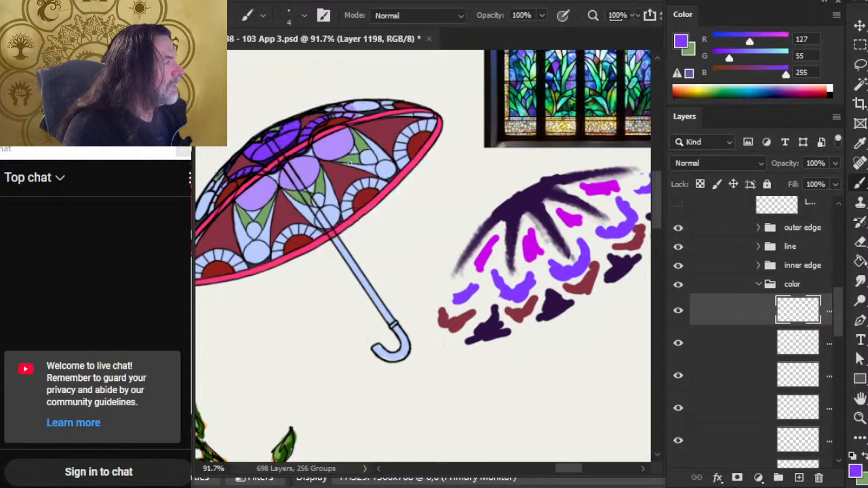
pyautogui.keyDown('alt'); pyautogui.click(339, 142); pyautogui.keyUp('alt')
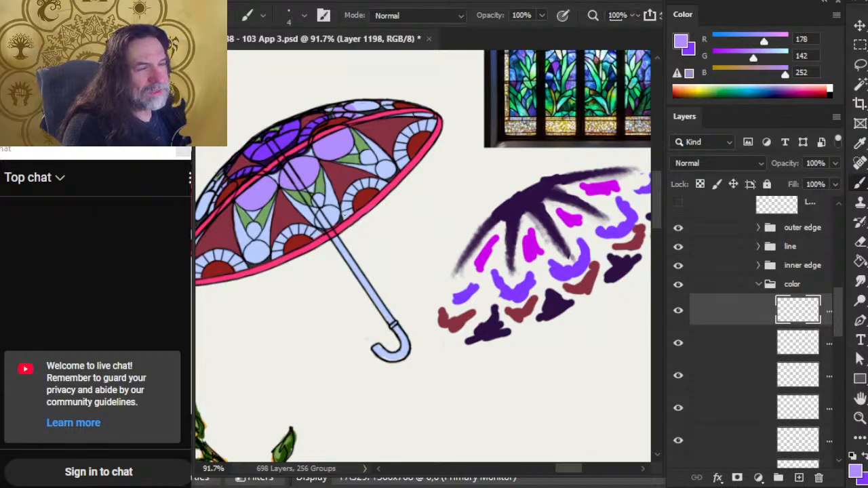
pyautogui.moveTo(287, 170); pyautogui.dragTo(282, 148)
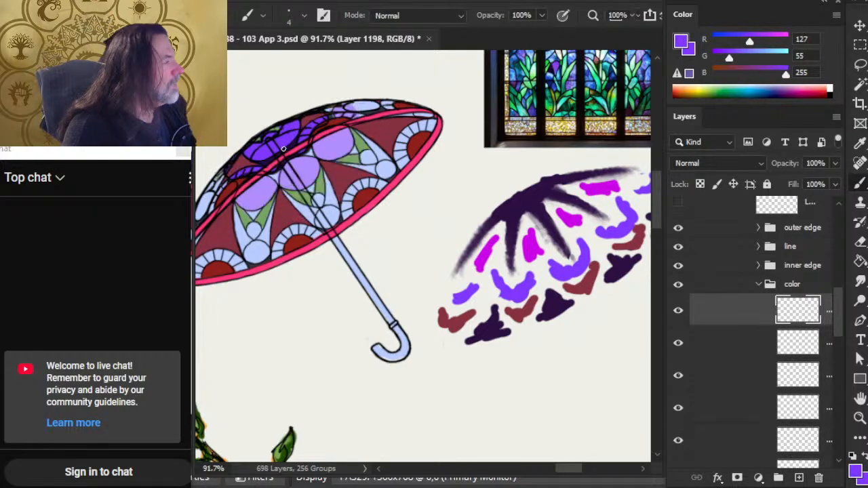
pyautogui.keyDown('alt'); pyautogui.click(564, 270); pyautogui.keyUp('alt')
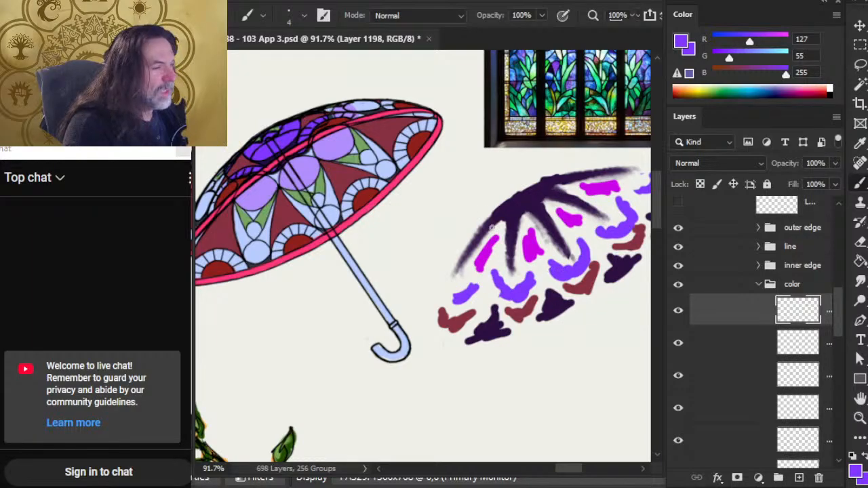
pyautogui.keyDown('alt'); pyautogui.click(521, 234); pyautogui.keyUp('alt')
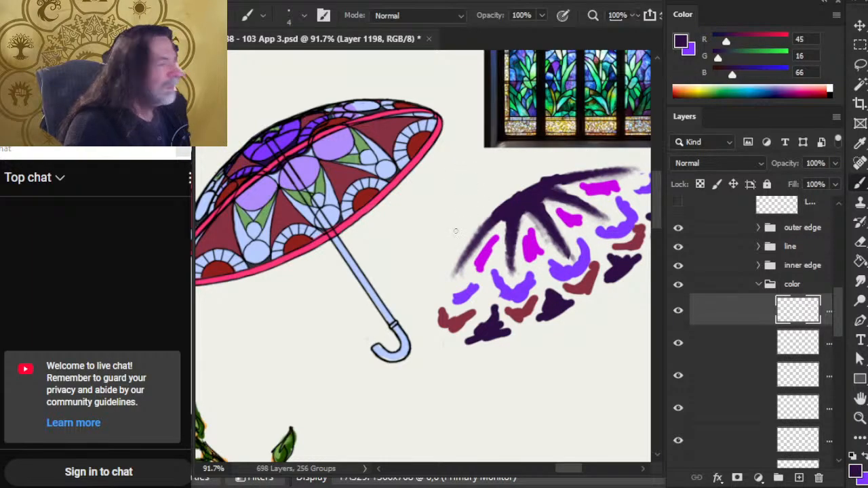
# - Try an 8 px dark purple stroke in the large circle between the two scallops left of the handle, and undo it
pyautogui.moveTo(312, 231); pyautogui.dragTo(356, 232)
pyautogui.scroll(5, 302, 223)
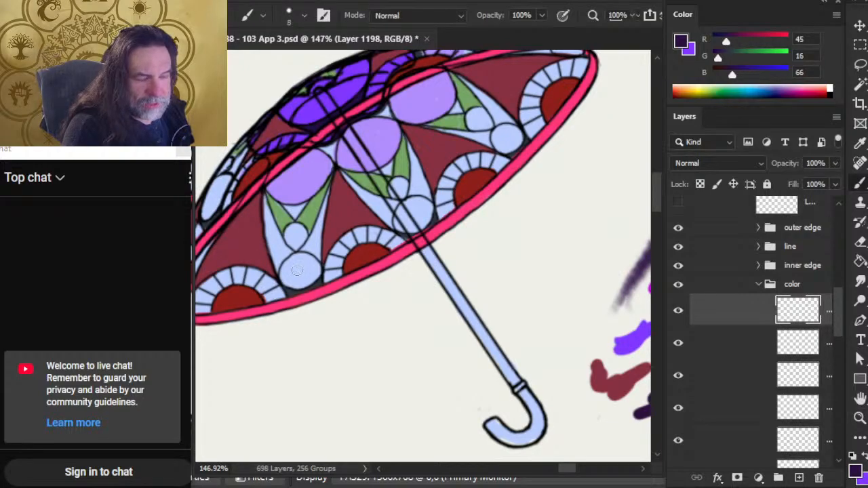
pyautogui.moveTo(289, 273)
pyautogui.mouseDown()
pyautogui.moveTo(304, 268)
pyautogui.moveTo(301, 279)
pyautogui.moveTo(292, 275)
pyautogui.moveTo(300, 280)
pyautogui.mouseUp()
pyautogui.hotkey('ctrl', 'z')
# - Swap dark purple to the background colour and sample the inner canopy's maroon (135, 50, 67) as the foreground
pyautogui.moveTo(312, 210); pyautogui.dragTo(323, 278)
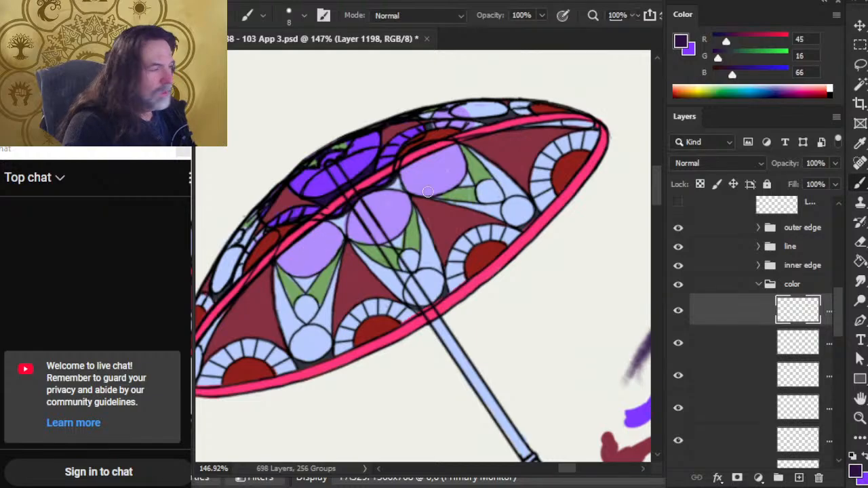
pyautogui.press('x')
pyautogui.keyDown('alt'); pyautogui.click(433, 228); pyautogui.keyUp('alt')
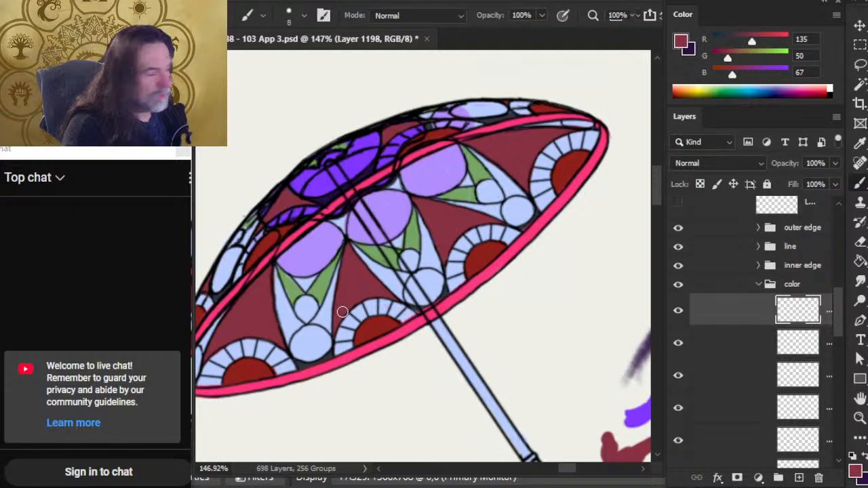
# - Sample dark purple (45, 16, 66) and fill the large circles left of the handle and behind it using a 10 px brush
pyautogui.keyDown('alt'); pyautogui.click(343, 330); pyautogui.keyUp('alt')
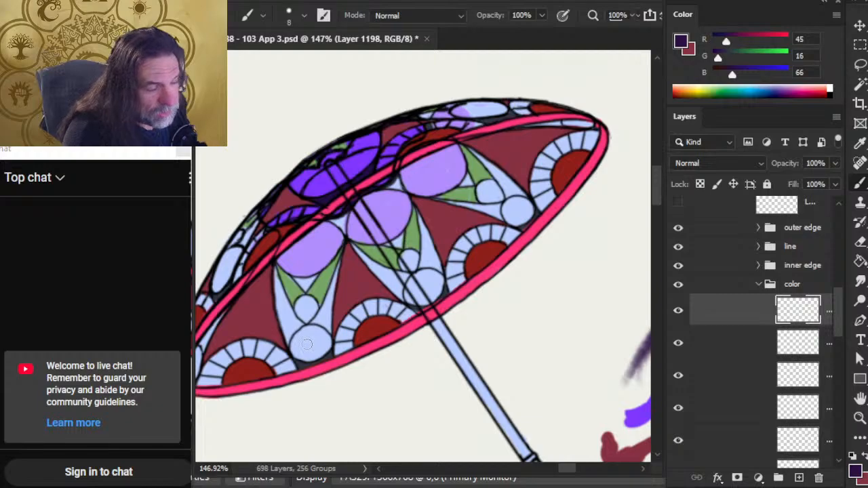
pyautogui.press(']')
pyautogui.moveTo(304, 346); pyautogui.dragTo(313, 344)
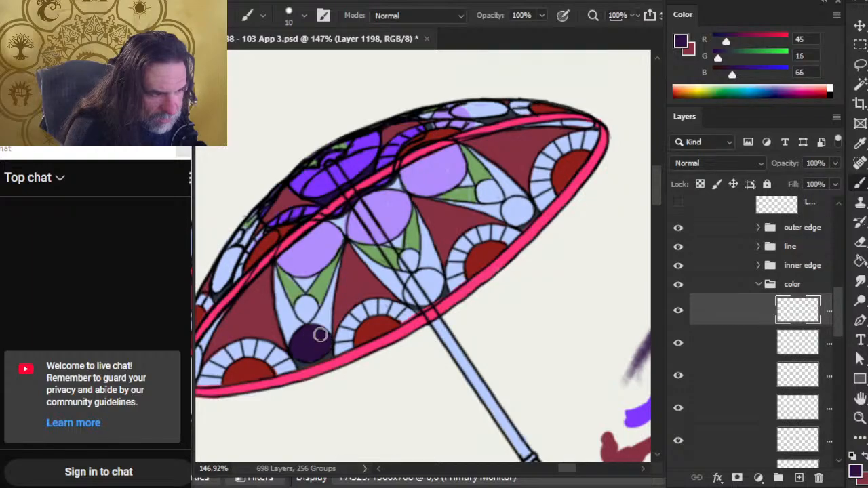
pyautogui.moveTo(419, 288); pyautogui.dragTo(424, 285)
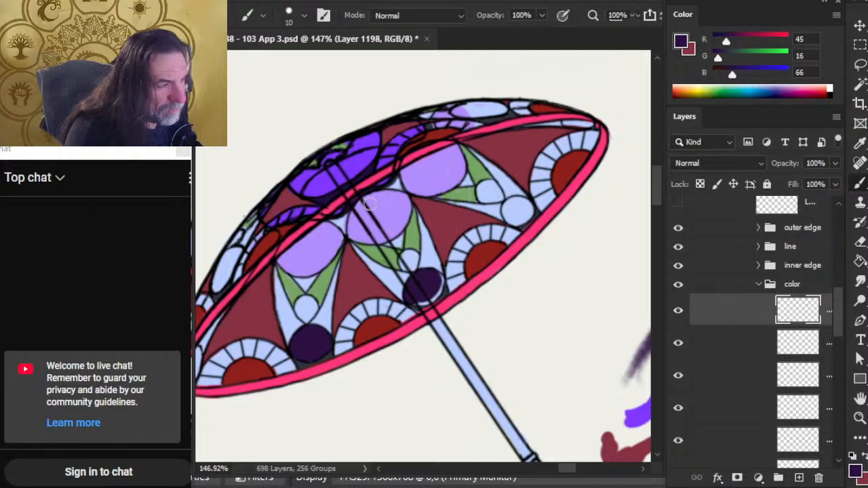
# - Sample light purple (178, 142, 252) from the inner canopy as the background colour, with dark purple (45, 16, 66) as the foreground
pyautogui.press('x')
pyautogui.keyDown('alt'); pyautogui.click(388, 211); pyautogui.keyUp('alt')
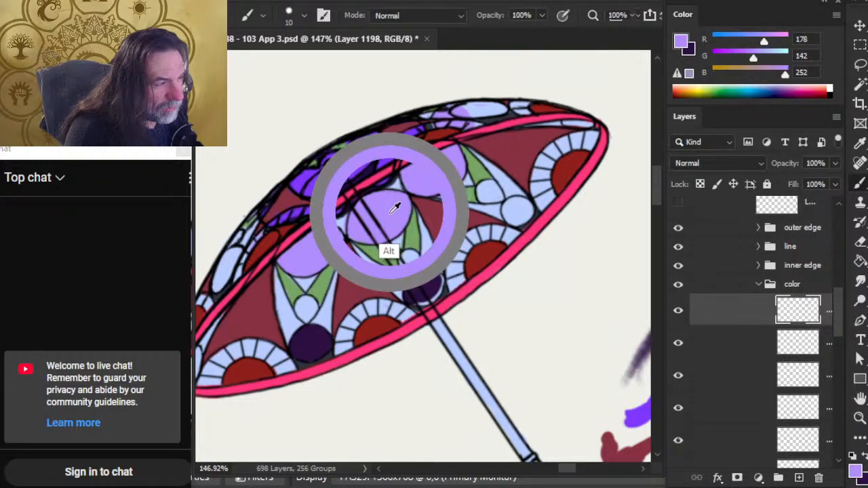
pyautogui.press('x')
pyautogui.keyDown('alt'); pyautogui.click(430, 284); pyautogui.keyUp('alt')
pyautogui.press('x')
pyautogui.press('x')
pyautogui.press('x')
pyautogui.press('x')
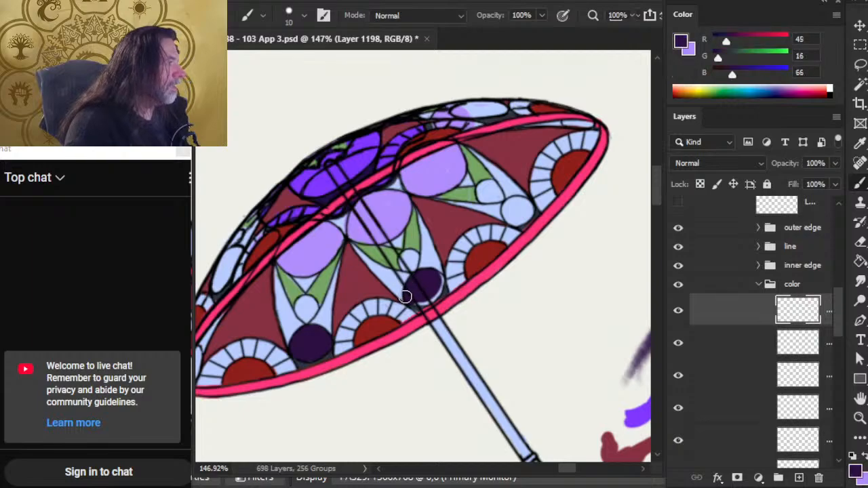
# - Finish the dark purple circle behind the handle, fill the one right of it, and fill the canopy tip's narrow circle with a 6 px brush
pyautogui.moveTo(429, 289); pyautogui.dragTo(431, 289)
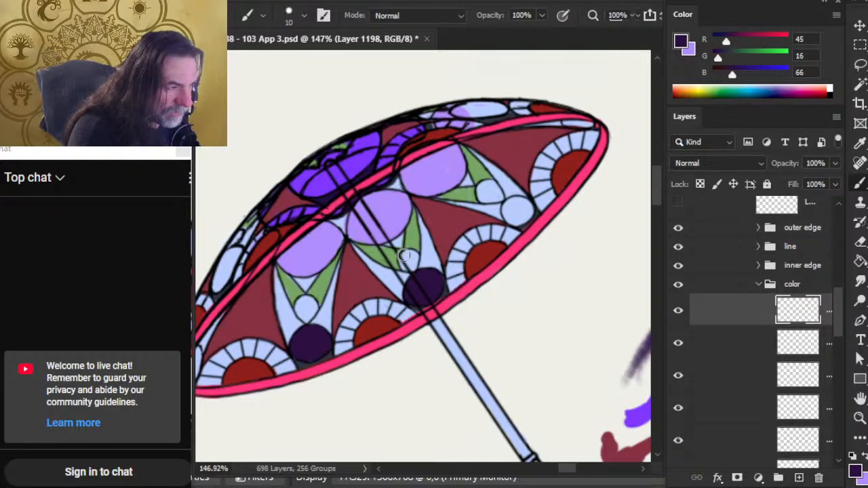
pyautogui.moveTo(511, 209); pyautogui.dragTo(516, 212)
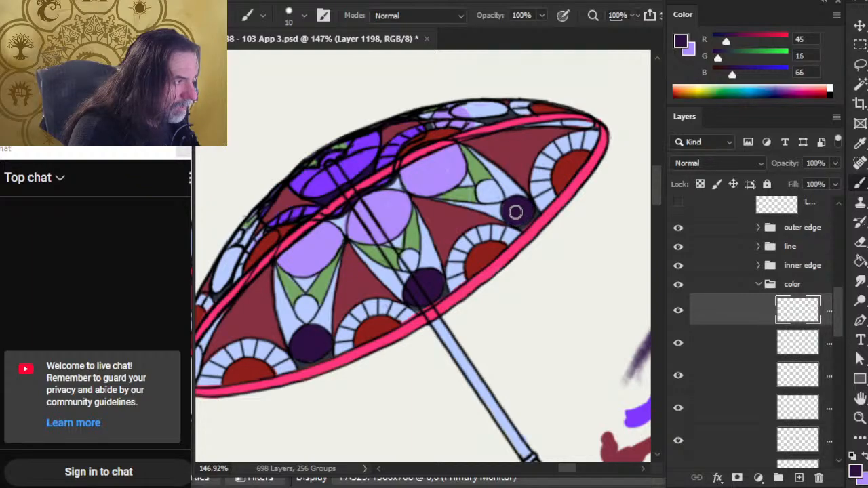
pyautogui.press('[')
pyautogui.press('[')
pyautogui.press('[')
pyautogui.press('[')
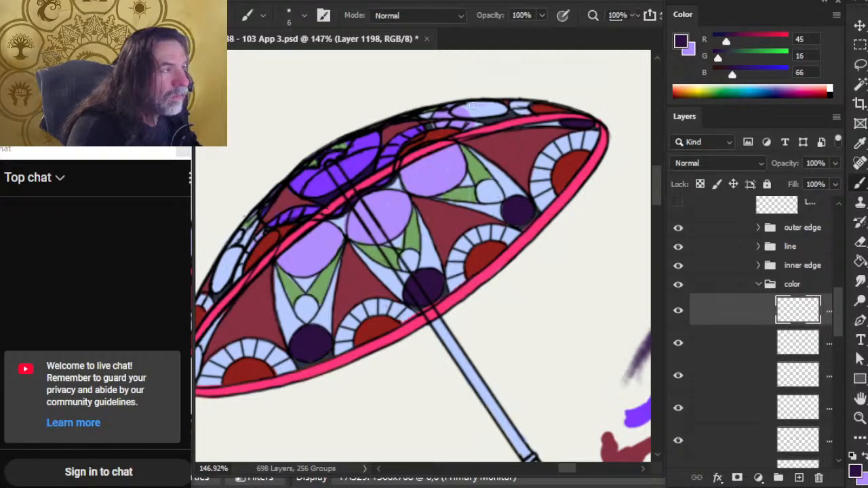
# - Start a dark purple stroke in the outer canopy's upper-right oval, then cut it and paste it in place on a new layer
pyautogui.moveTo(485, 111)
pyautogui.mouseDown()
pyautogui.moveTo(499, 88)
pyautogui.moveTo(499, 124)
pyautogui.mouseUp()
pyautogui.press('l')
pyautogui.hotkey('ctrl', 'x')
pyautogui.hotkey('ctrl', 'shift', 'v')
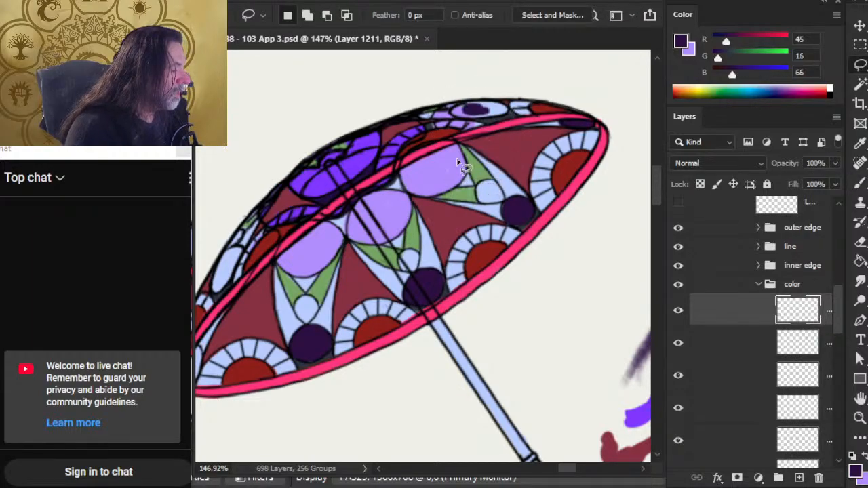
# - Toggle the visibility of the layers below Layer 1211 to check which colours each one holds
pyautogui.click(678, 375)
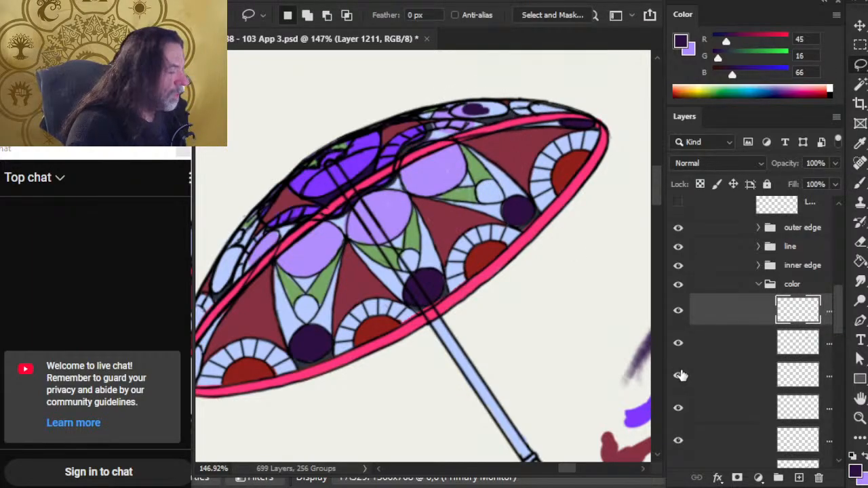
pyautogui.click(678, 345)
pyautogui.click(680, 346)
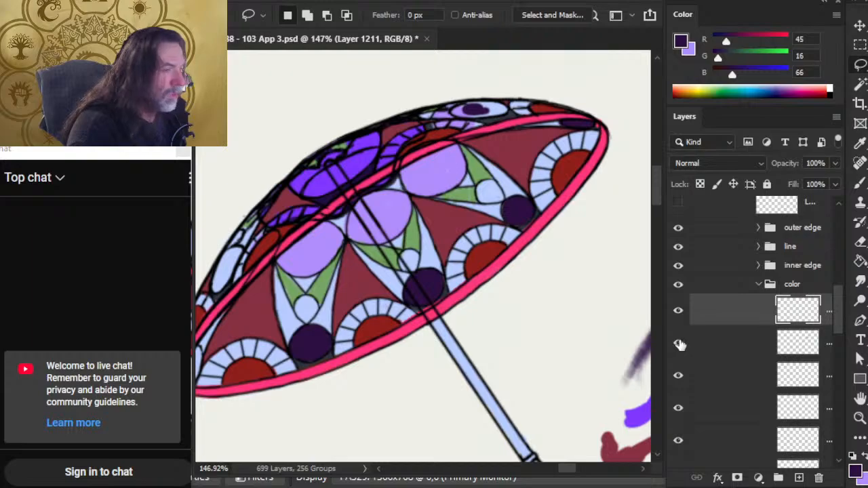
pyautogui.click(680, 346)
pyautogui.click(679, 346)
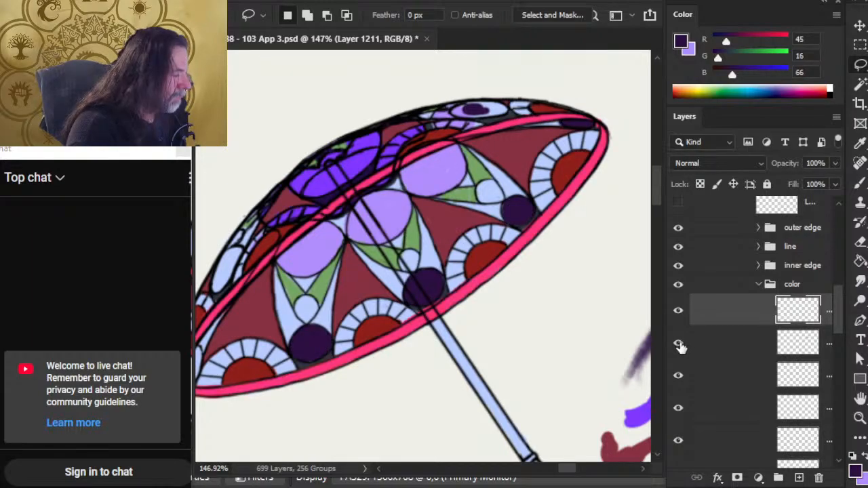
pyautogui.click(679, 377)
pyautogui.click(679, 377)
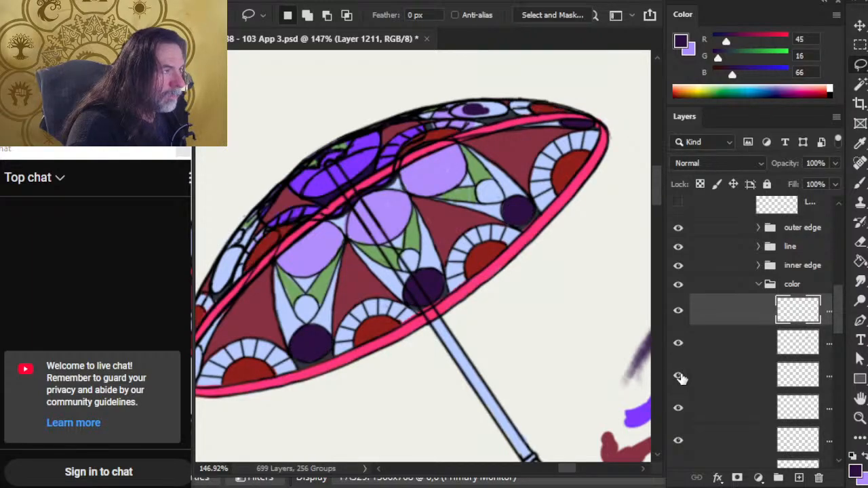
# - Lasso the inner canopy's dark purple circles on Layer 1198, cut them, and paste them in place on a new layer
pyautogui.click(681, 343)
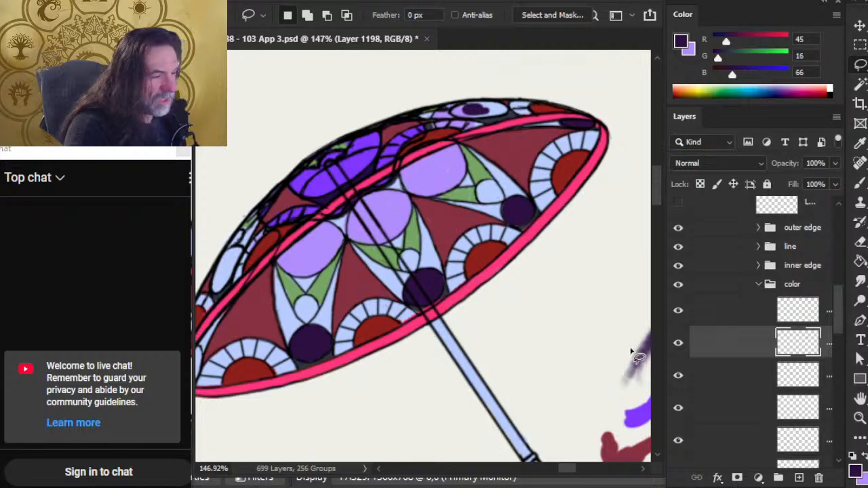
pyautogui.click(679, 345)
pyautogui.click(680, 345)
pyautogui.moveTo(505, 171); pyautogui.dragTo(473, 229)
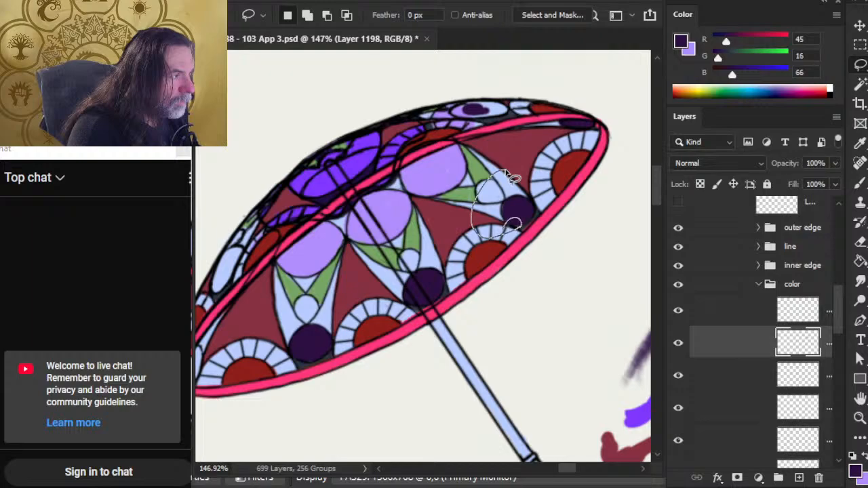
pyautogui.moveTo(538, 218); pyautogui.dragTo(508, 174)
pyautogui.moveTo(431, 255)
pyautogui.keyDown('shift'); pyautogui.mouseDown()
pyautogui.moveTo(426, 249)
pyautogui.moveTo(407, 320)
pyautogui.moveTo(443, 296)
pyautogui.moveTo(434, 259)
pyautogui.moveTo(404, 312)
pyautogui.moveTo(454, 287)
pyautogui.moveTo(461, 267)
pyautogui.mouseUp(); pyautogui.keyUp('shift')
pyautogui.moveTo(304, 309)
pyautogui.keyDown('shift'); pyautogui.mouseDown()
pyautogui.moveTo(258, 338)
pyautogui.moveTo(290, 363)
pyautogui.mouseUp(); pyautogui.keyUp('shift')
pyautogui.moveTo(299, 362)
pyautogui.mouseDown()
pyautogui.moveTo(273, 348)
pyautogui.moveTo(304, 364)
pyautogui.moveTo(291, 368)
pyautogui.moveTo(332, 354)
pyautogui.moveTo(275, 361)
pyautogui.moveTo(330, 359)
pyautogui.moveTo(347, 339)
pyautogui.mouseUp()
pyautogui.hotkey('ctrl', 'x')
pyautogui.hotkey('ctrl', 'shift', 'v')
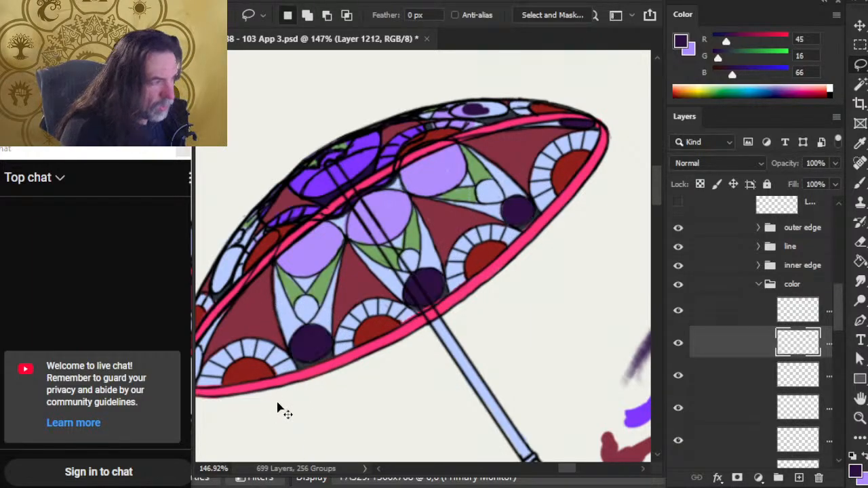
# - Cut the outer oval's dark purple stroke from Layer 1211 and paste it in place on a new layer above Layer 1212
pyautogui.click(679, 312)
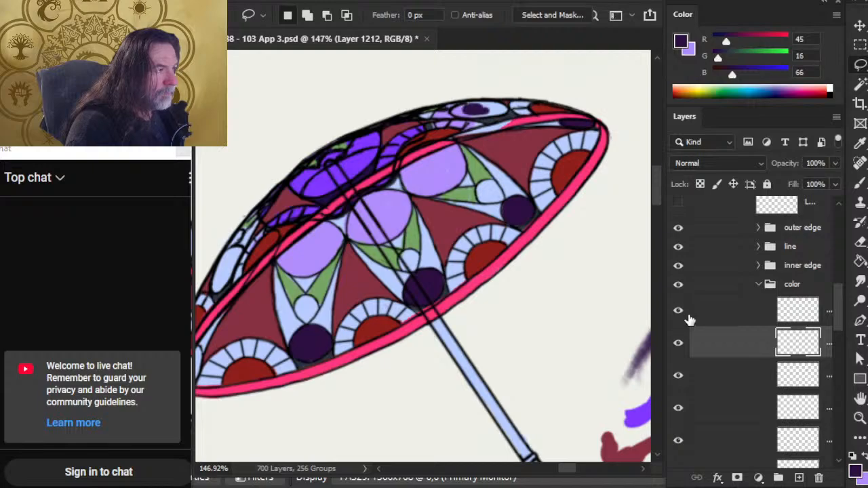
pyautogui.click(687, 316)
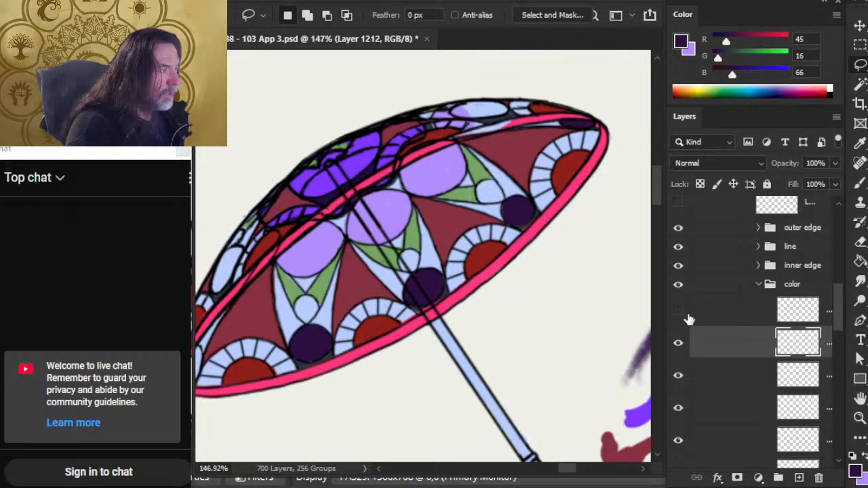
pyautogui.click(688, 317)
pyautogui.click(681, 381)
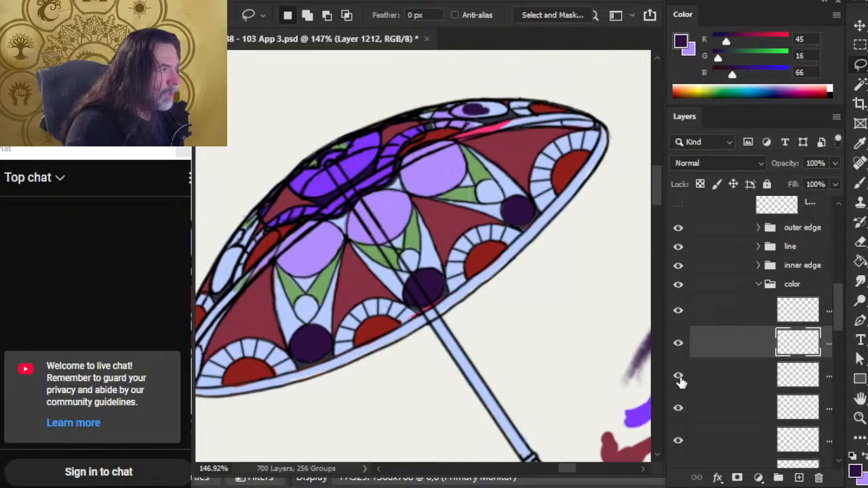
pyautogui.click(681, 381)
pyautogui.click(705, 316)
pyautogui.moveTo(486, 90)
pyautogui.mouseDown()
pyautogui.moveTo(472, 125)
pyautogui.moveTo(489, 91)
pyautogui.mouseUp()
pyautogui.hotkey('ctrl', 'x')
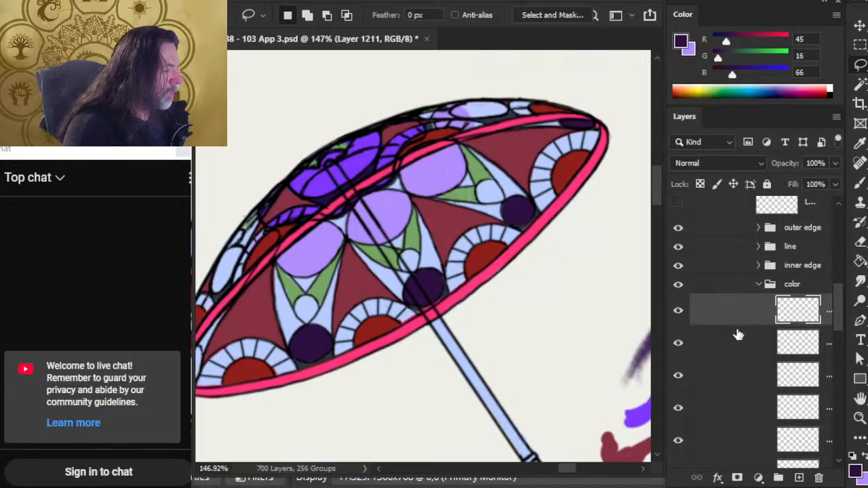
pyautogui.click(678, 351)
pyautogui.click(682, 351)
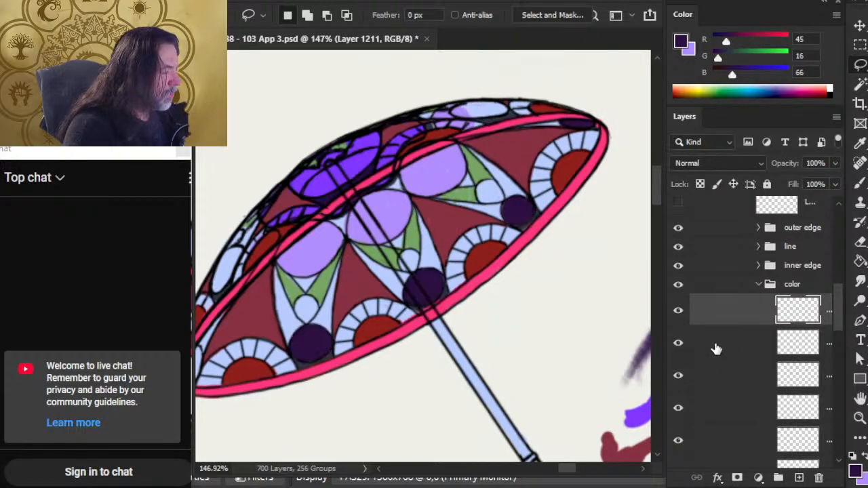
pyautogui.click(714, 348)
pyautogui.hotkey('ctrl', 'shift', 'v')
# - Move Layer 1211 directly above Layer 1198 and merge it down into that layer
pyautogui.click(680, 317)
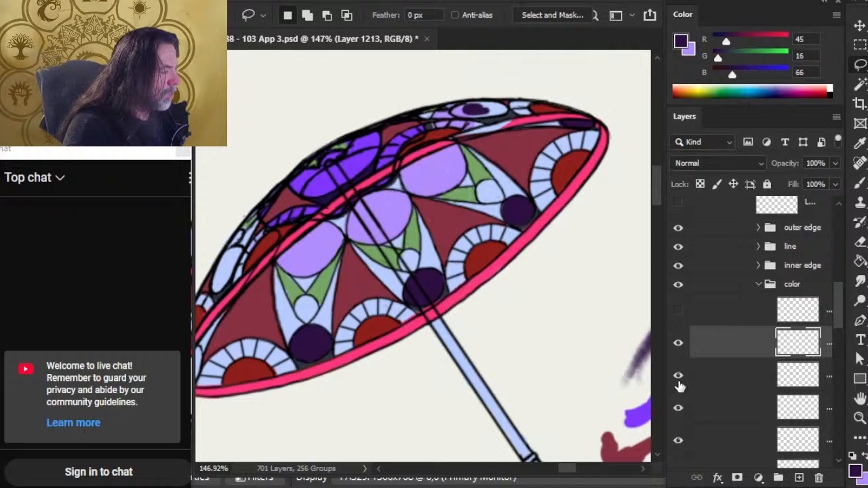
pyautogui.click(678, 409)
pyautogui.moveTo(712, 322); pyautogui.dragTo(707, 397)
pyautogui.click(678, 409)
pyautogui.rightClick(705, 377)
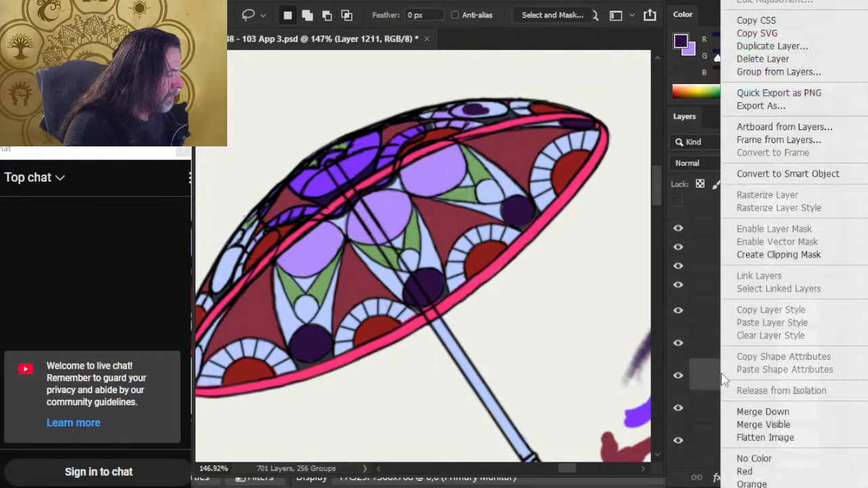
pyautogui.click(751, 416)
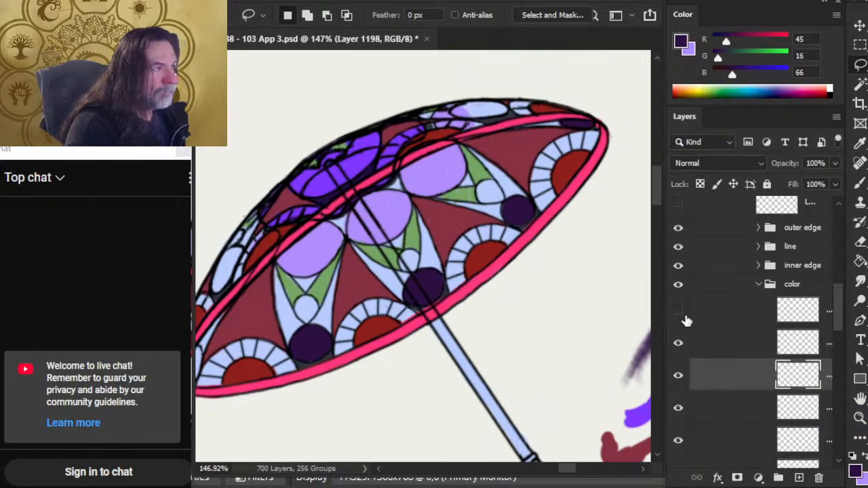
# - On Layer 1213, fill the outer canopy's upper-right oval and the large oval crossing the handle's tip with dark purple at 6 px
pyautogui.click(717, 322)
pyautogui.press('b')
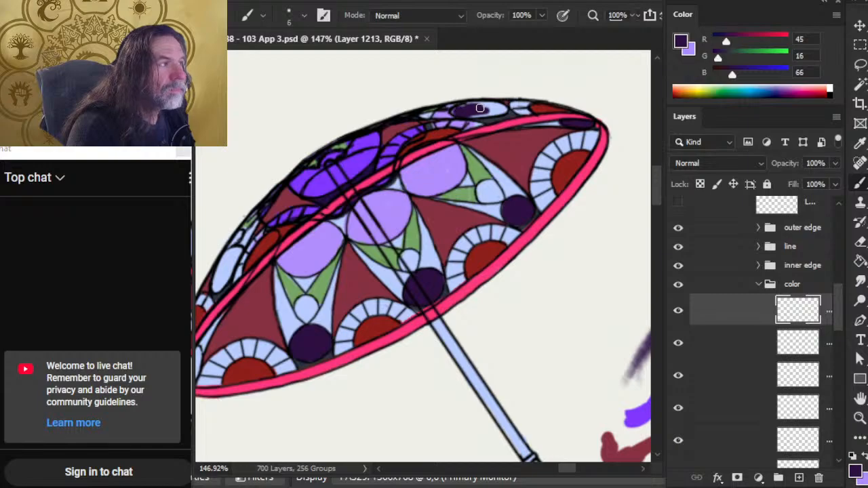
pyautogui.moveTo(479, 108); pyautogui.dragTo(479, 108)
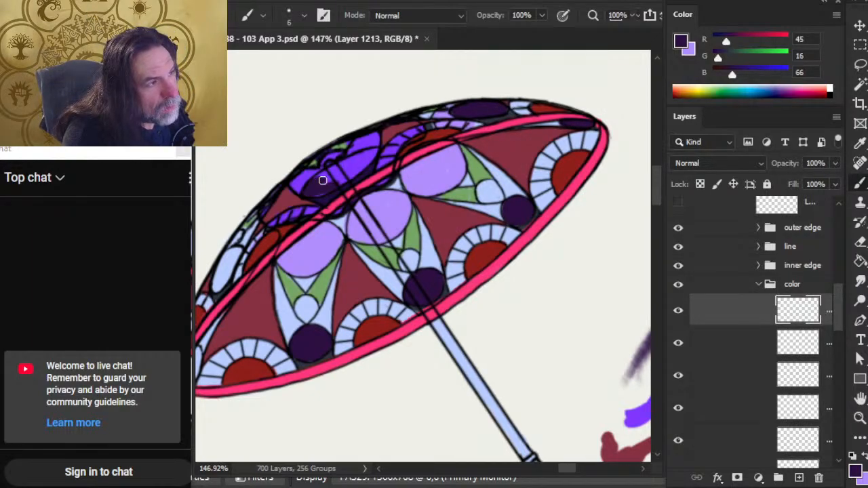
pyautogui.click(678, 408)
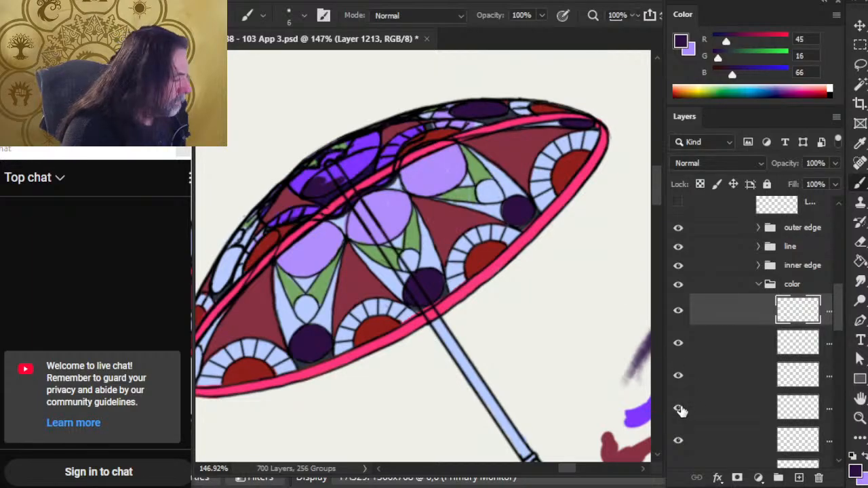
pyautogui.click(678, 442)
pyautogui.click(678, 444)
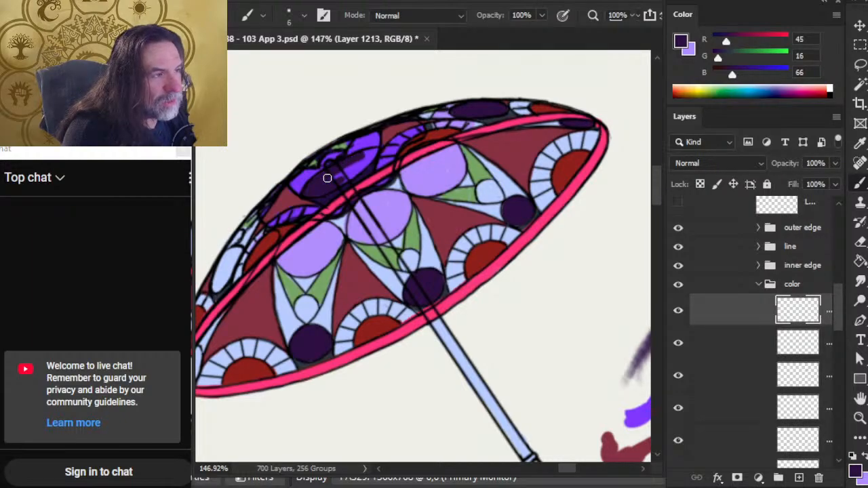
pyautogui.moveTo(353, 172); pyautogui.dragTo(371, 161)
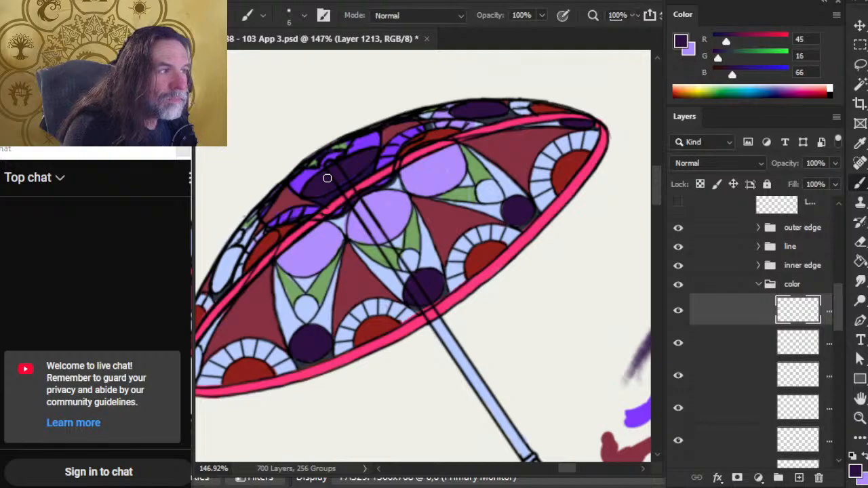
# - Fill the outer canopy's two left-hand ovals with dark purple on Layer 1213 and erase the overspill around the lowest one
pyautogui.moveTo(259, 257)
pyautogui.mouseDown()
pyautogui.moveTo(363, 210)
pyautogui.moveTo(329, 213)
pyautogui.mouseUp()
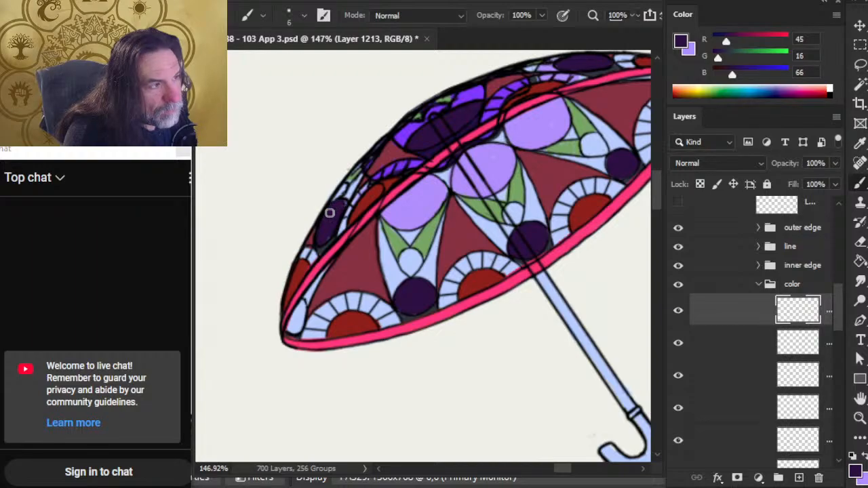
pyautogui.moveTo(297, 322)
pyautogui.mouseDown()
pyautogui.moveTo(298, 306)
pyautogui.moveTo(299, 330)
pyautogui.mouseUp()
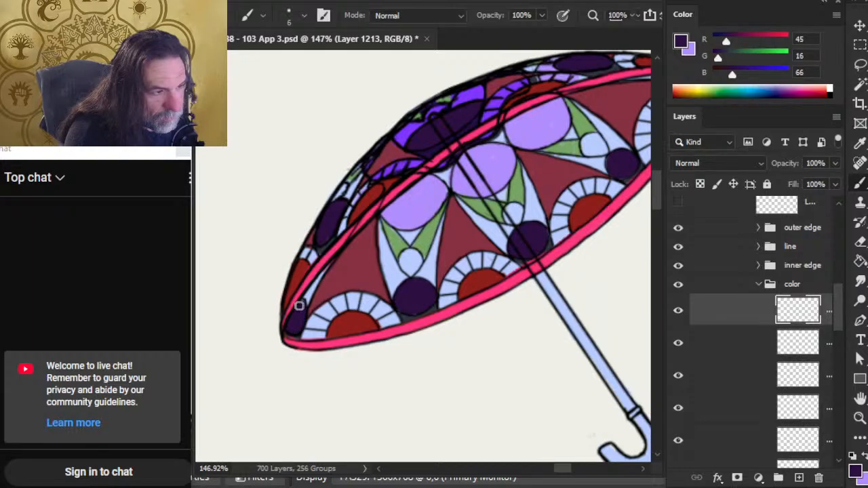
pyautogui.press('e')
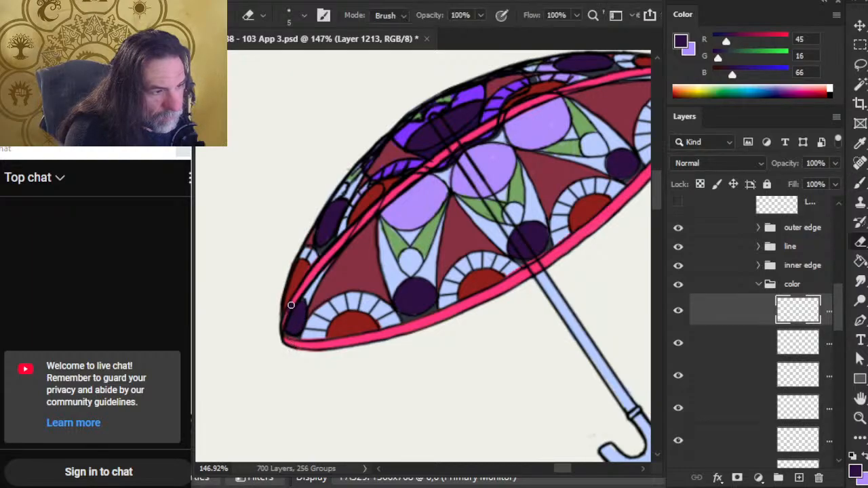
pyautogui.press('b')
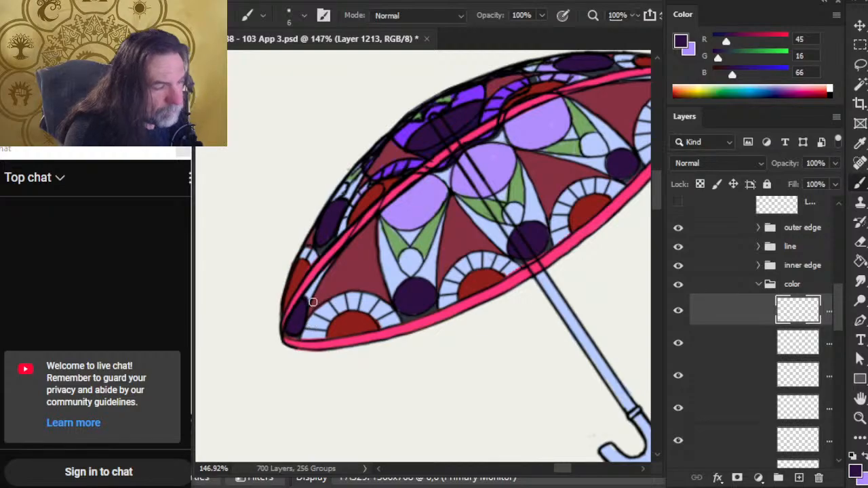
pyautogui.press('e')
pyautogui.press('z')
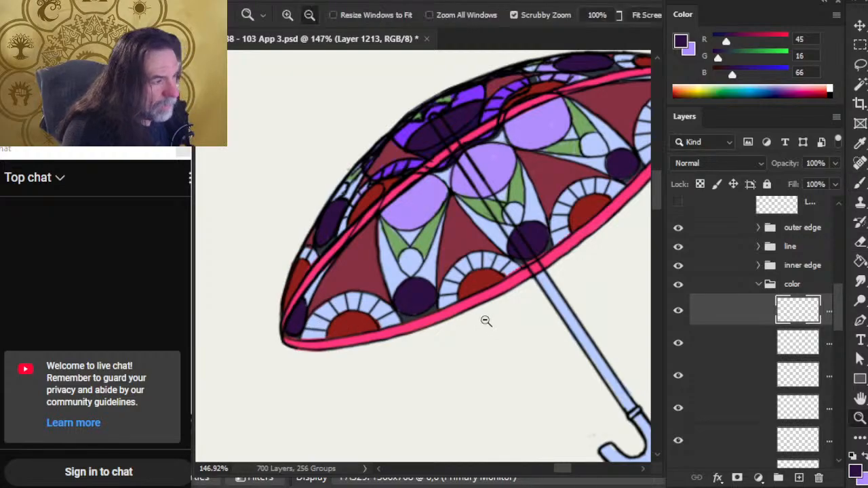
pyautogui.moveTo(484, 322); pyautogui.dragTo(462, 321)
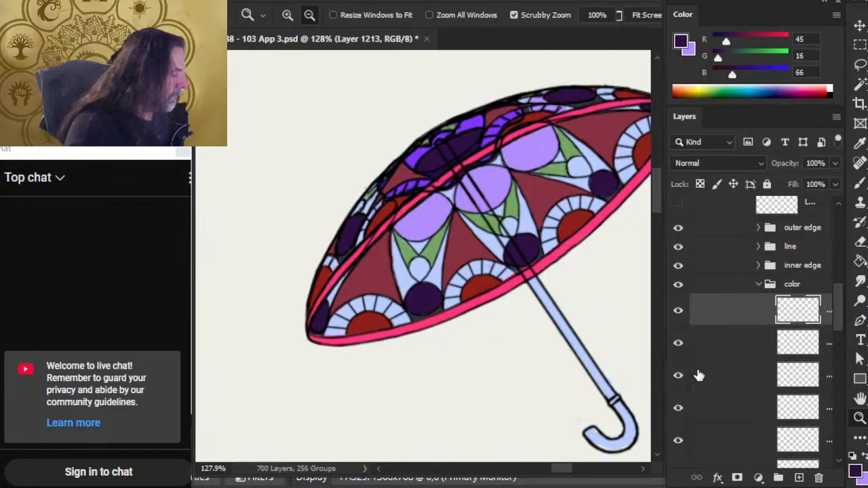
# - Identify and select maroon Layer 1201, sample the canopy's maroon (135, 50, 67) as the brush colour, and set a 2 px brush
pyautogui.click(678, 410)
pyautogui.click(678, 410)
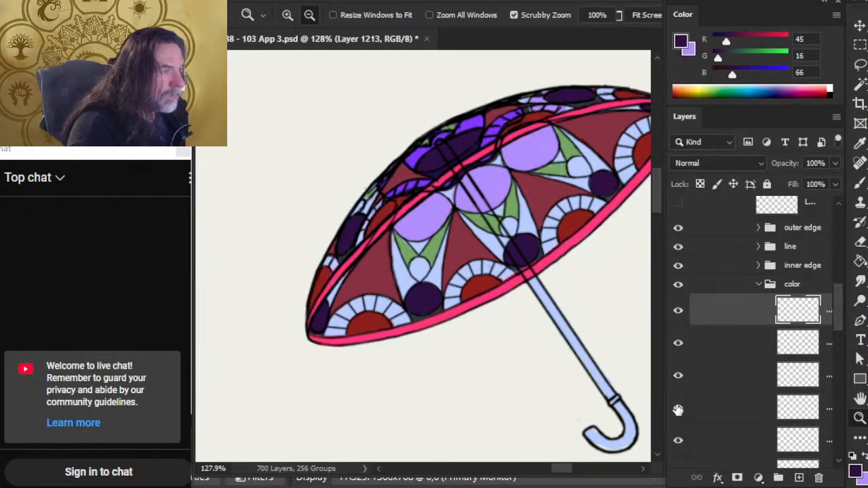
pyautogui.click(678, 442)
pyautogui.click(679, 444)
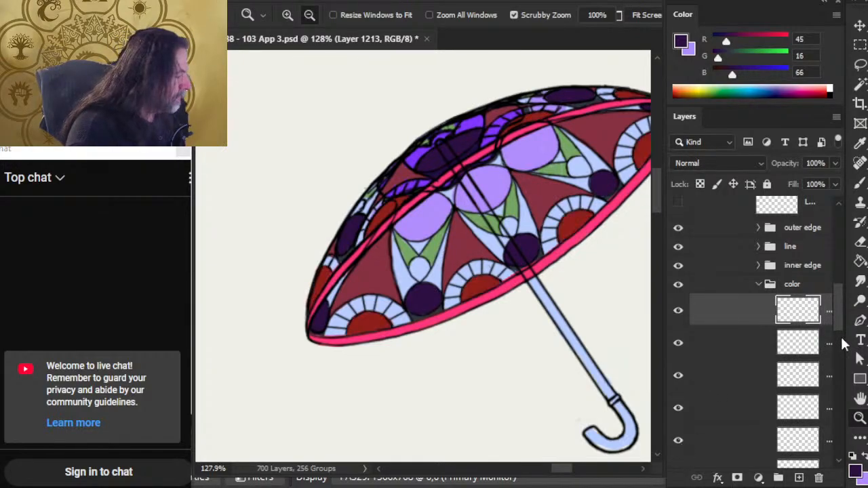
pyautogui.moveTo(839, 324); pyautogui.dragTo(837, 343)
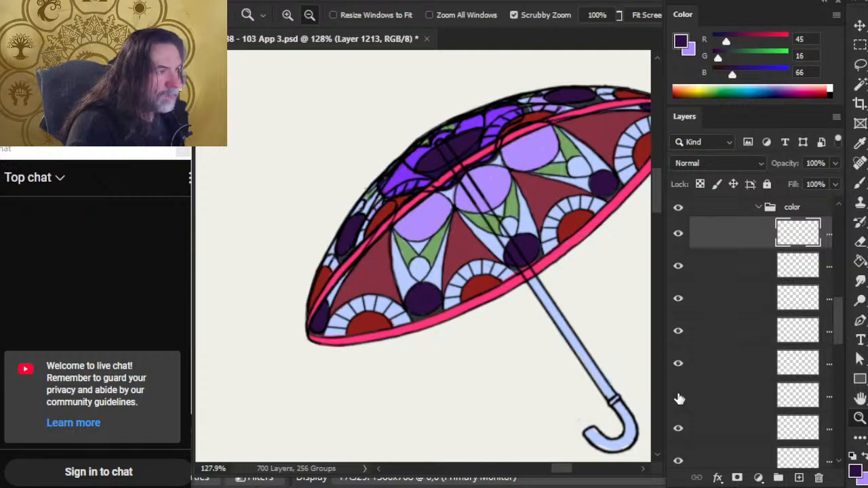
pyautogui.click(689, 405)
pyautogui.press('b')
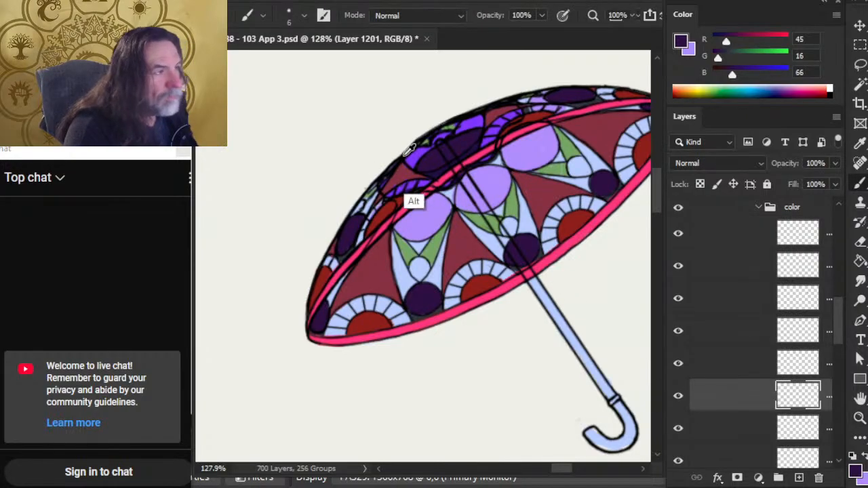
pyautogui.keyDown('alt'); pyautogui.click(400, 175); pyautogui.keyUp('alt')
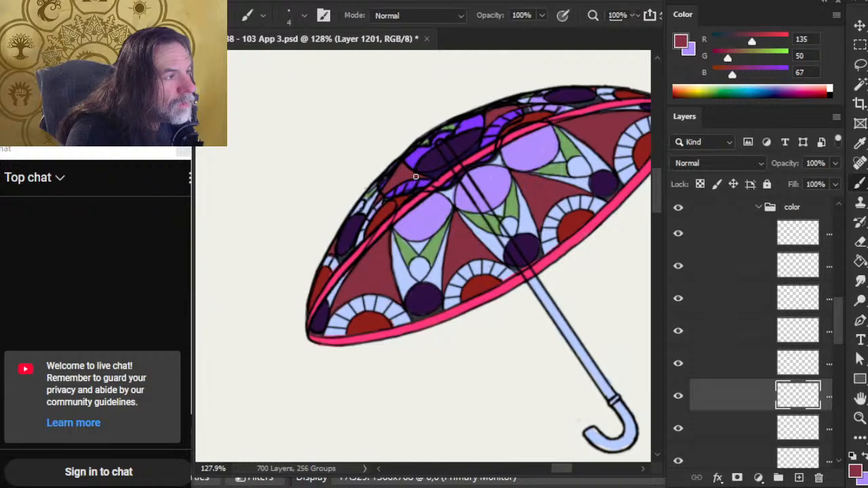
pyautogui.press('z')
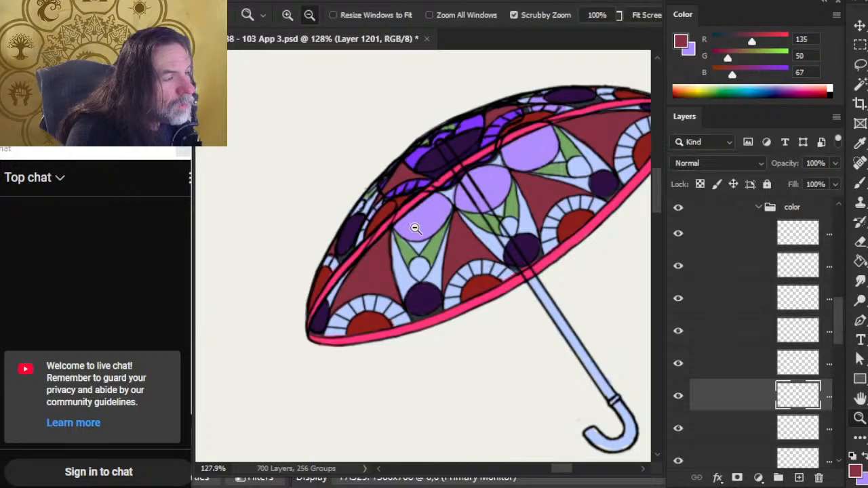
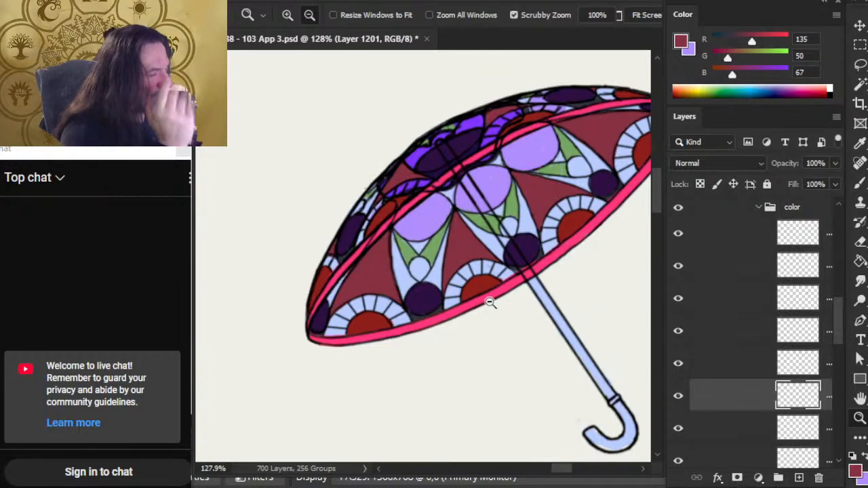
pyautogui.press('b')
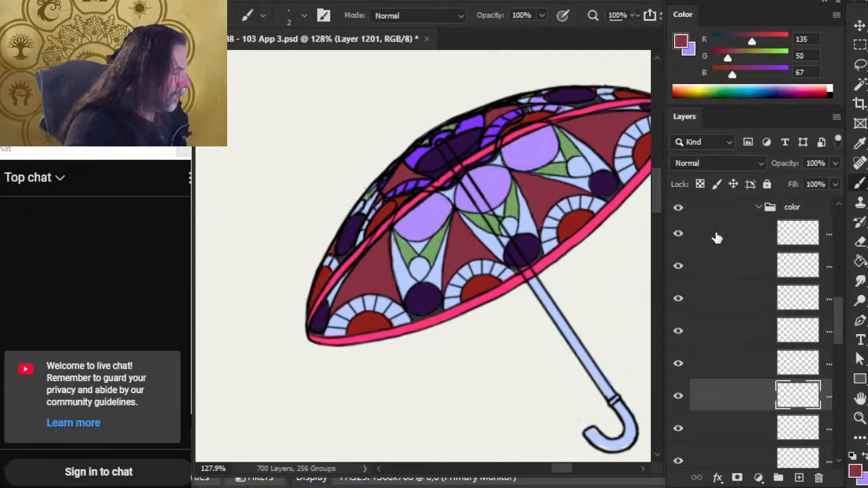
# - Check what the uppermost colour layers contain and move Layer 1198 to the top of the color group
pyautogui.click(678, 233)
pyautogui.click(678, 233)
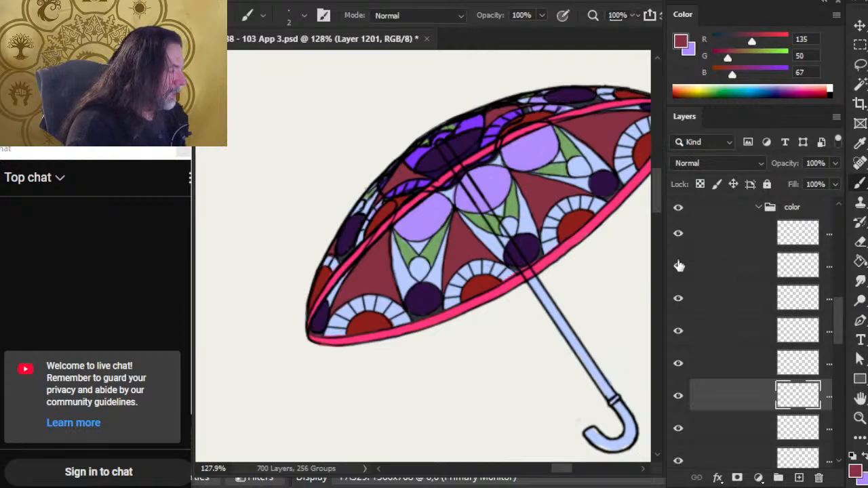
pyautogui.click(679, 266)
pyautogui.click(678, 266)
pyautogui.click(678, 331)
pyautogui.click(678, 331)
pyautogui.click(678, 303)
pyautogui.click(678, 300)
pyautogui.click(724, 302)
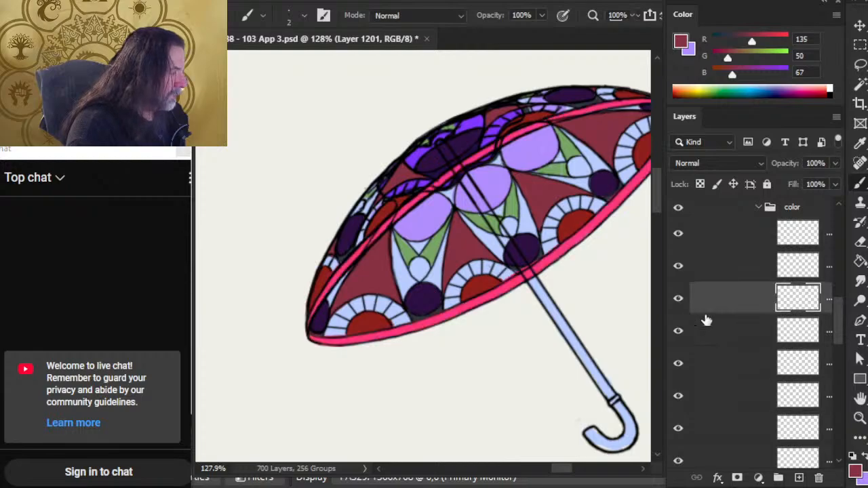
pyautogui.moveTo(724, 302); pyautogui.dragTo(730, 227)
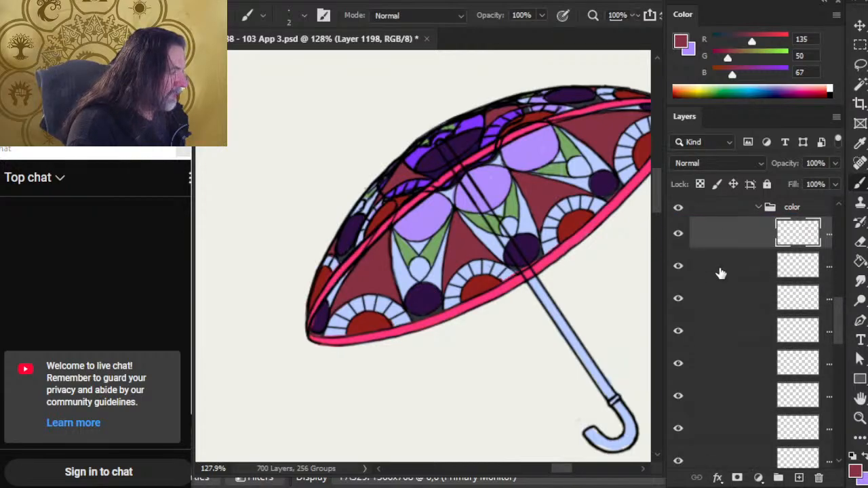
# - Identify the two red half-circle layers by toggling their visibility and group them together
pyautogui.click(678, 335)
pyautogui.click(678, 334)
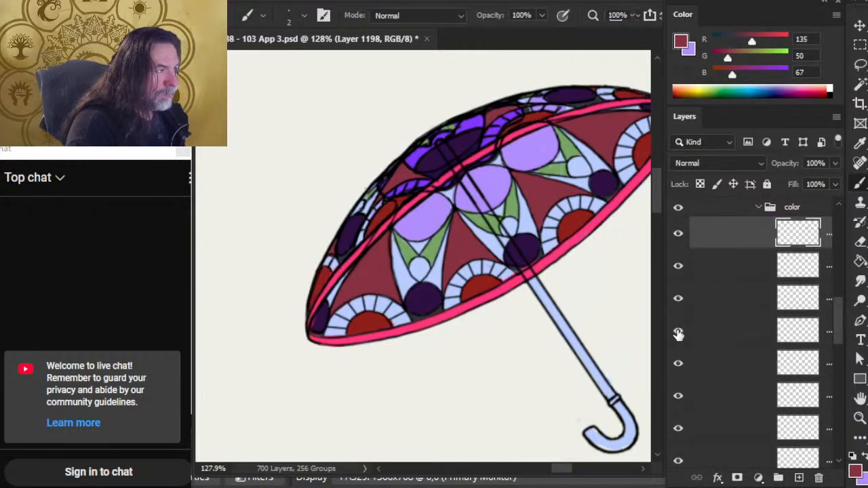
pyautogui.click(678, 332)
pyautogui.click(678, 333)
pyautogui.click(679, 363)
pyautogui.click(680, 363)
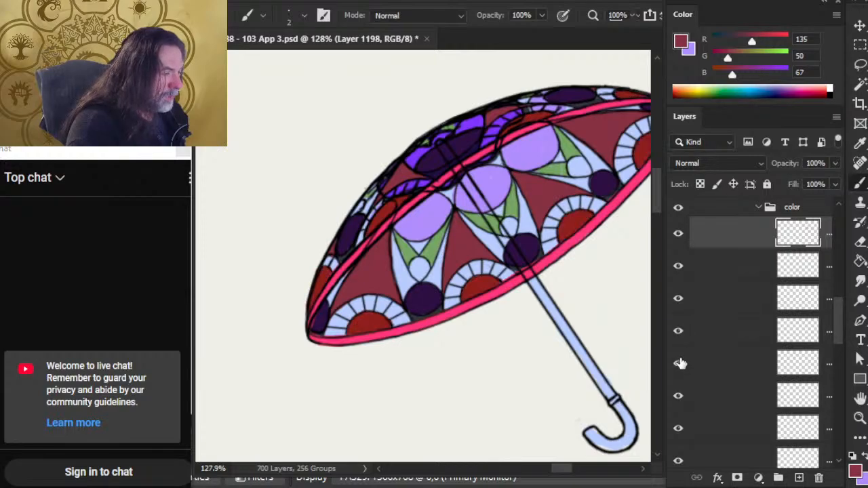
pyautogui.click(708, 361)
pyautogui.hotkey('ctrl', 'g')
# - Identify the two dark purple circle layers directly below Layer 1198 and group them together
pyautogui.click(679, 267)
pyautogui.click(679, 267)
pyautogui.click(678, 303)
pyautogui.click(696, 278)
pyautogui.keyDown('ctrl'); pyautogui.click(718, 302); pyautogui.keyUp('ctrl')
pyautogui.hotkey('ctrl', 'g')
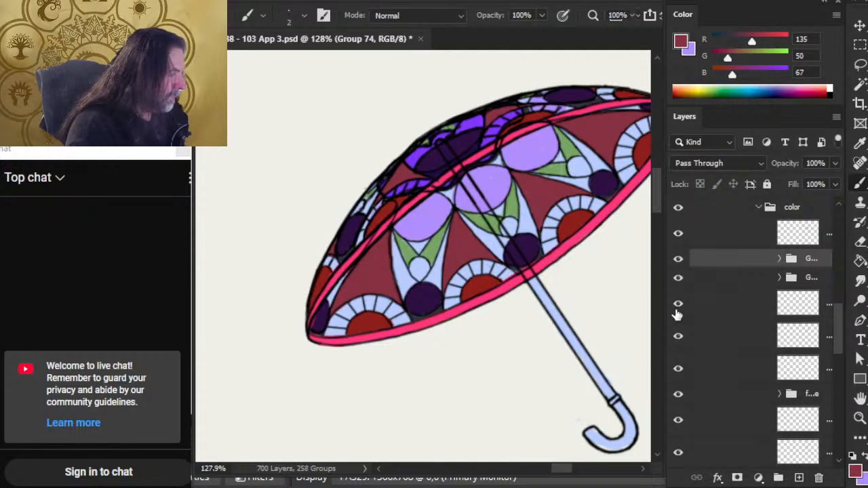
# - Identify the maroon layer below Layer 1201 and group the two maroon layers together
pyautogui.click(677, 305)
pyautogui.click(678, 307)
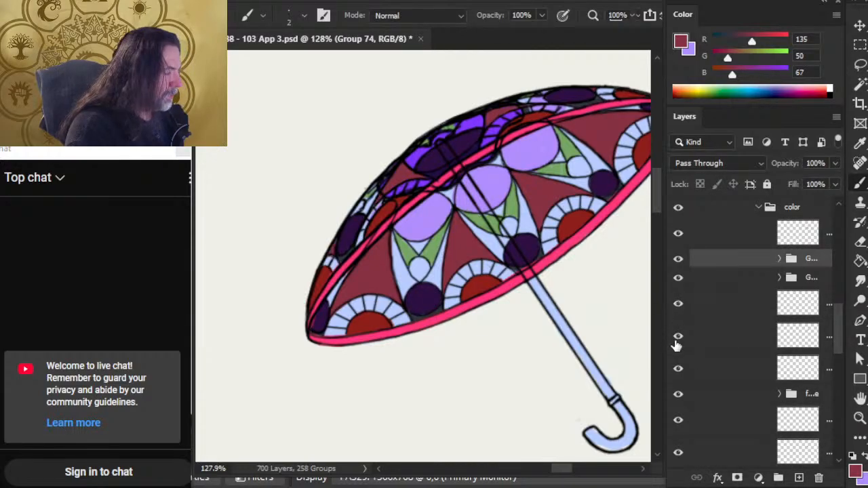
pyautogui.click(677, 340)
pyautogui.click(677, 341)
pyautogui.click(701, 306)
pyautogui.keyDown('ctrl'); pyautogui.click(717, 345); pyautogui.keyUp('ctrl')
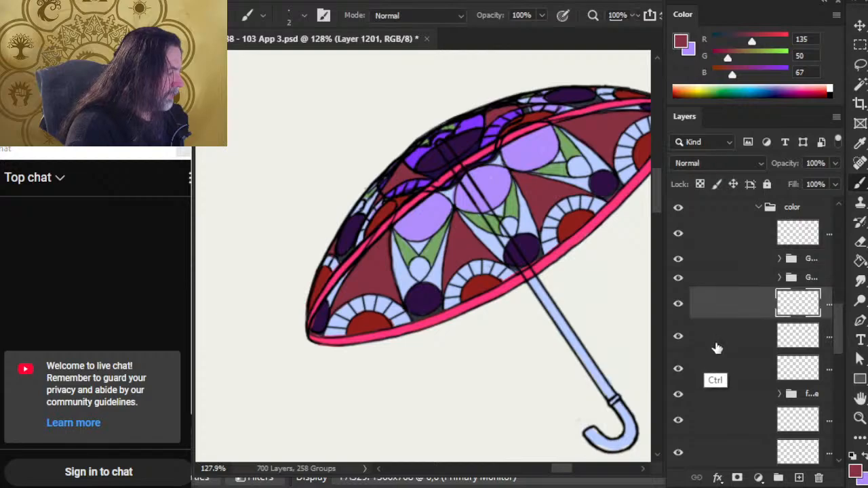
pyautogui.hotkey('ctrl', 'g')
# - Examine which canopy colours the remaining layers and groups in the color group hold by hiding and showing them one at a time
pyautogui.click(677, 324)
pyautogui.click(678, 326)
pyautogui.click(678, 325)
pyautogui.click(678, 325)
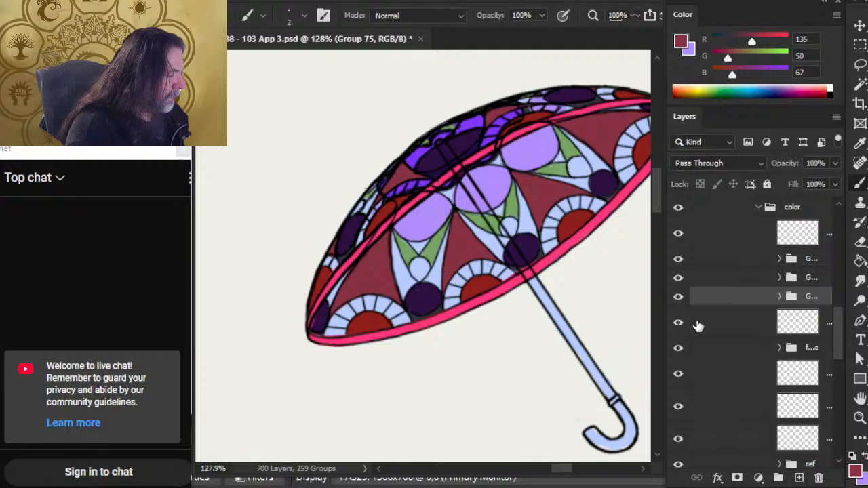
pyautogui.click(679, 375)
pyautogui.click(679, 376)
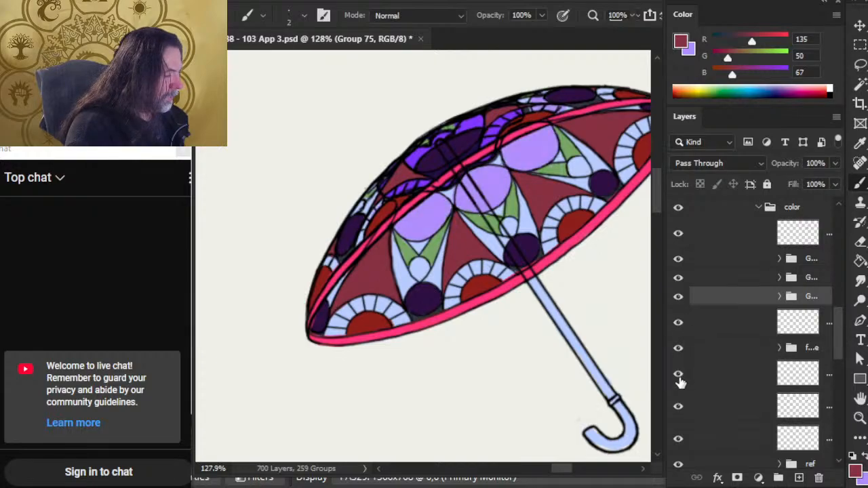
pyautogui.click(679, 409)
pyautogui.click(680, 409)
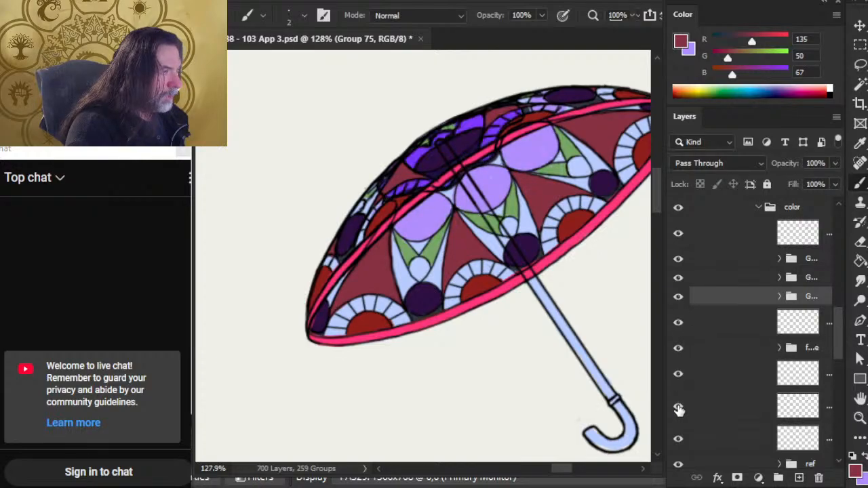
pyautogui.click(675, 377)
pyautogui.click(679, 374)
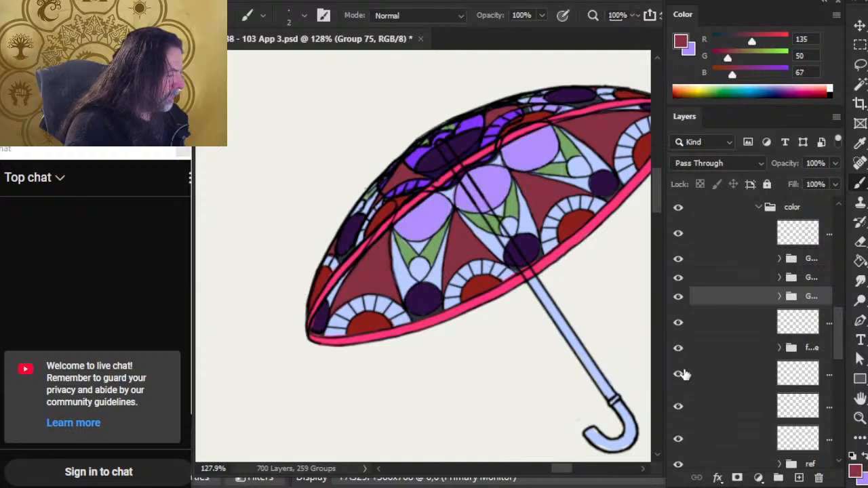
pyautogui.click(679, 348)
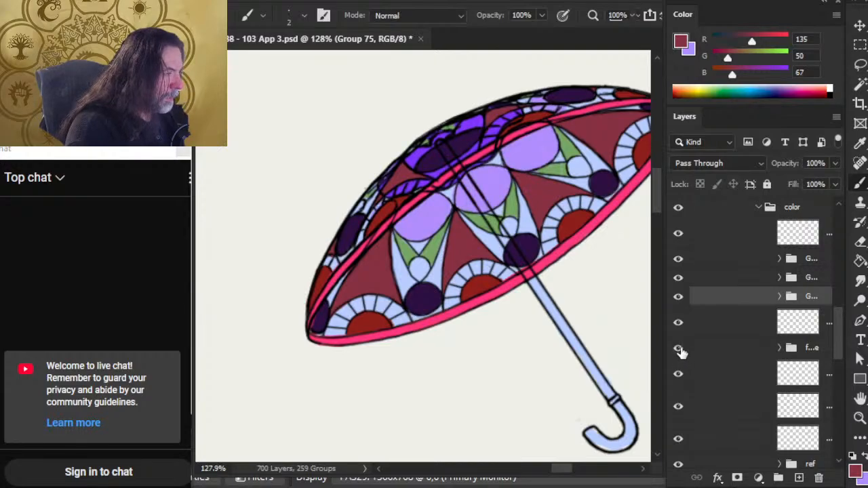
pyautogui.click(679, 297)
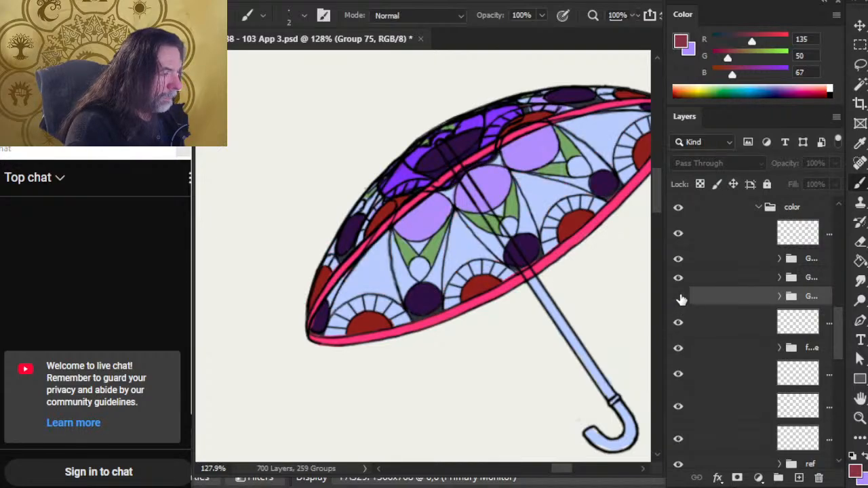
pyautogui.click(679, 296)
pyautogui.click(678, 323)
pyautogui.click(678, 323)
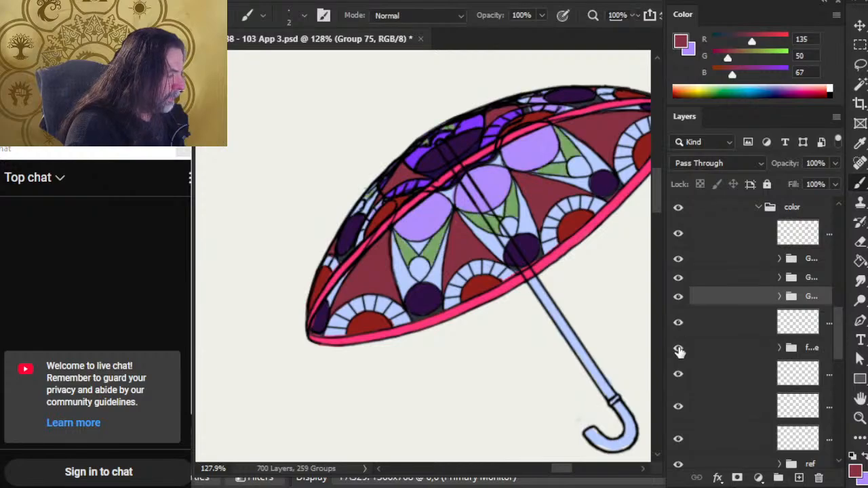
pyautogui.click(679, 348)
pyautogui.click(679, 349)
pyautogui.click(678, 259)
pyautogui.click(679, 259)
pyautogui.click(678, 349)
pyautogui.click(678, 348)
pyautogui.click(678, 324)
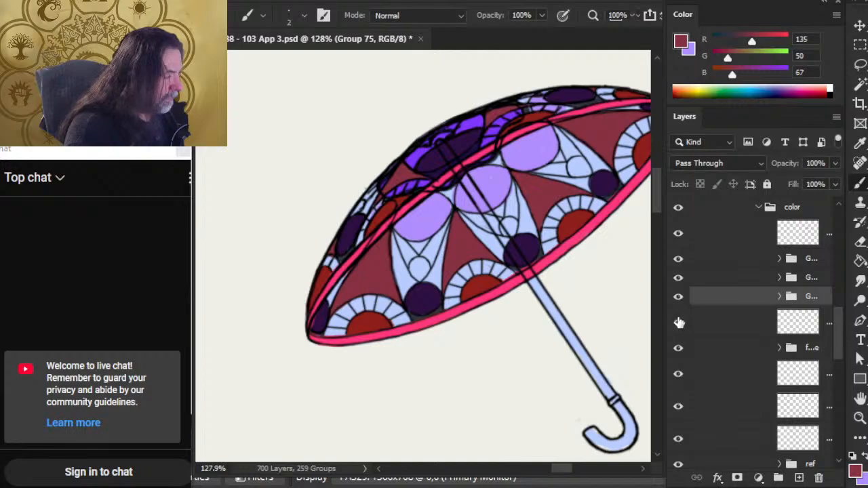
pyautogui.click(678, 322)
pyautogui.click(678, 297)
pyautogui.click(679, 296)
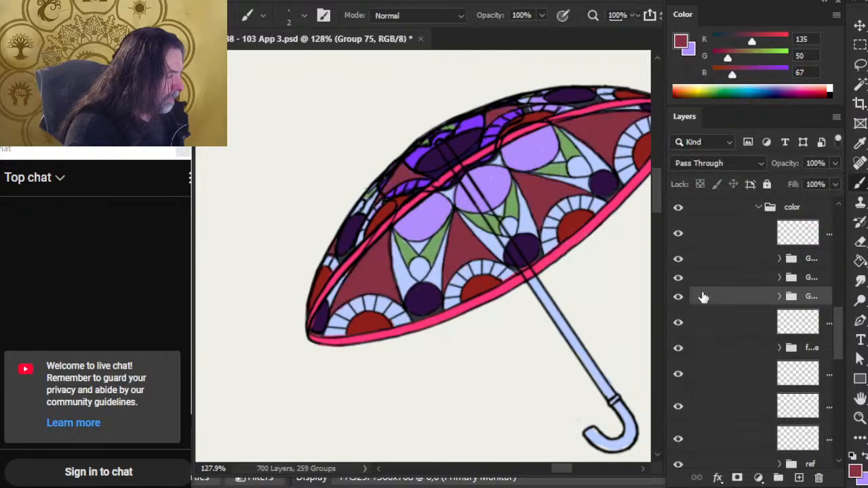
# - Move the maroon Group 75 directly below Layer 1198, above the other two new groups, and check what those groups contain
pyautogui.click(720, 255)
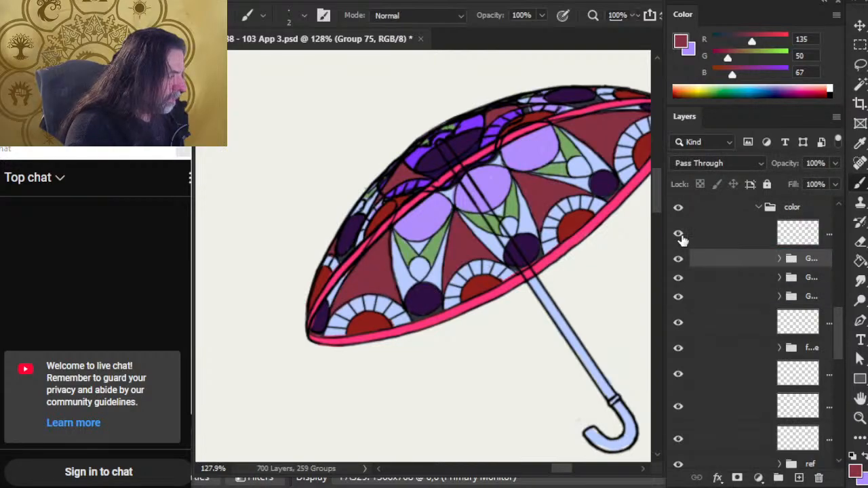
pyautogui.click(679, 279)
pyautogui.click(679, 280)
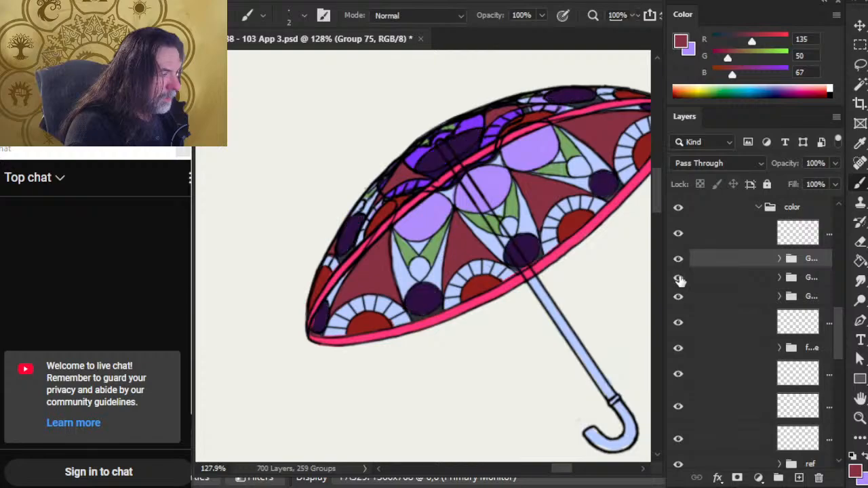
pyautogui.click(681, 301)
pyautogui.click(681, 300)
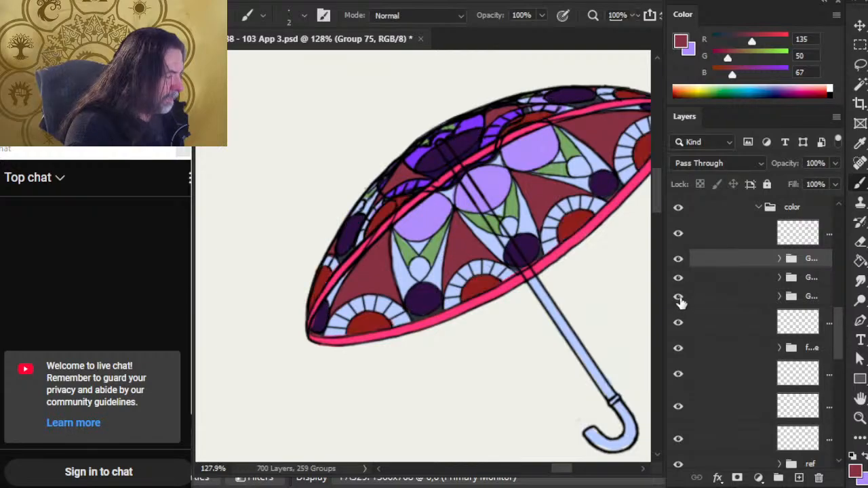
# - Select the red half-circle Group 73 and examine which canopy areas each of the three colour groups covers
pyautogui.moveTo(713, 301); pyautogui.dragTo(715, 268)
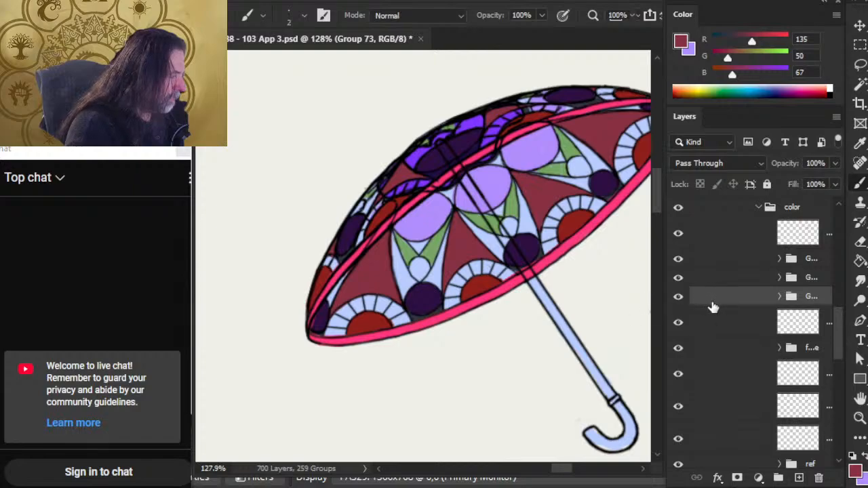
pyautogui.click(679, 300)
pyautogui.click(678, 295)
pyautogui.click(679, 279)
pyautogui.click(679, 280)
pyautogui.click(679, 298)
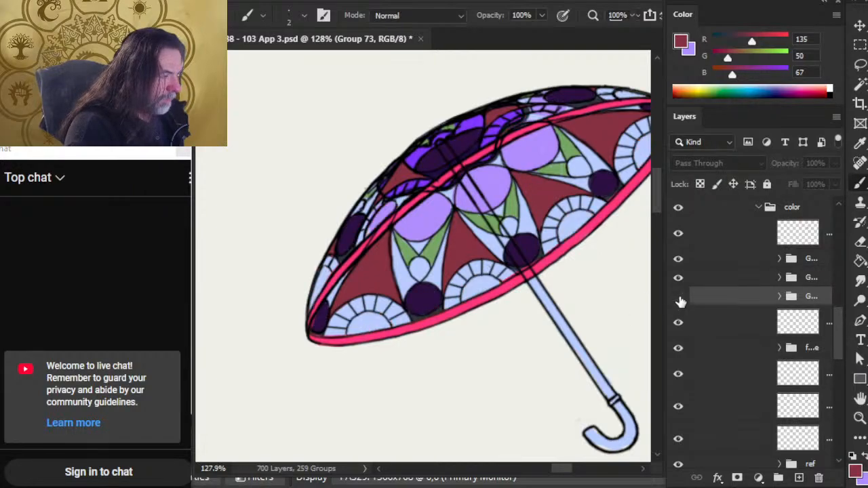
pyautogui.click(679, 300)
pyautogui.click(679, 260)
pyautogui.click(681, 260)
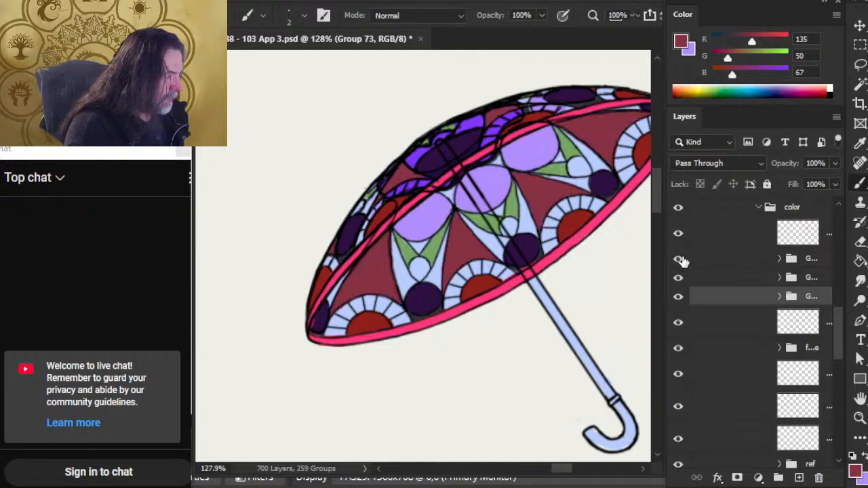
pyautogui.click(680, 298)
pyautogui.click(680, 298)
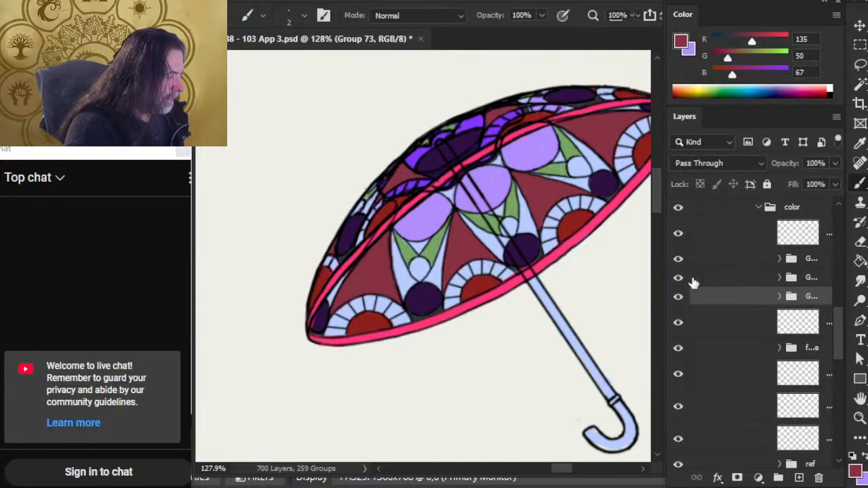
# - Move Group 74 above the maroon group and examine which canopy areas the neighbouring layers and groups colour
pyautogui.click(706, 259)
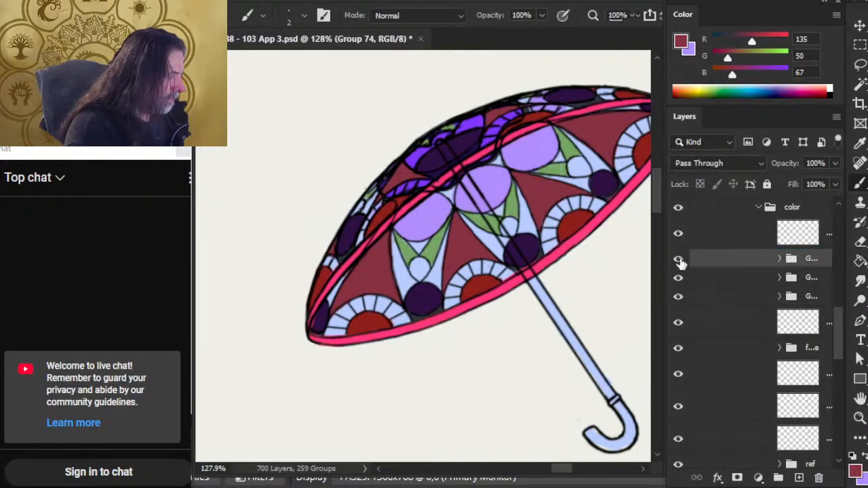
pyautogui.click(680, 238)
pyautogui.click(681, 239)
pyautogui.click(680, 260)
pyautogui.click(680, 259)
pyautogui.click(679, 325)
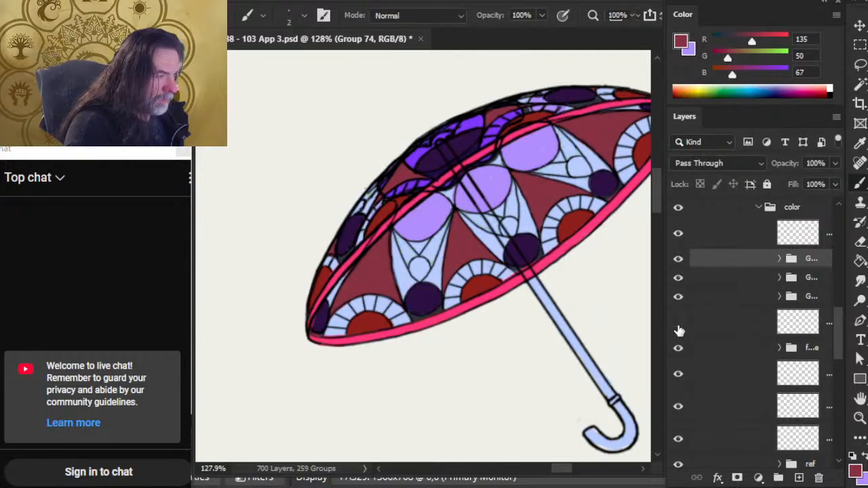
pyautogui.click(679, 328)
pyautogui.click(681, 351)
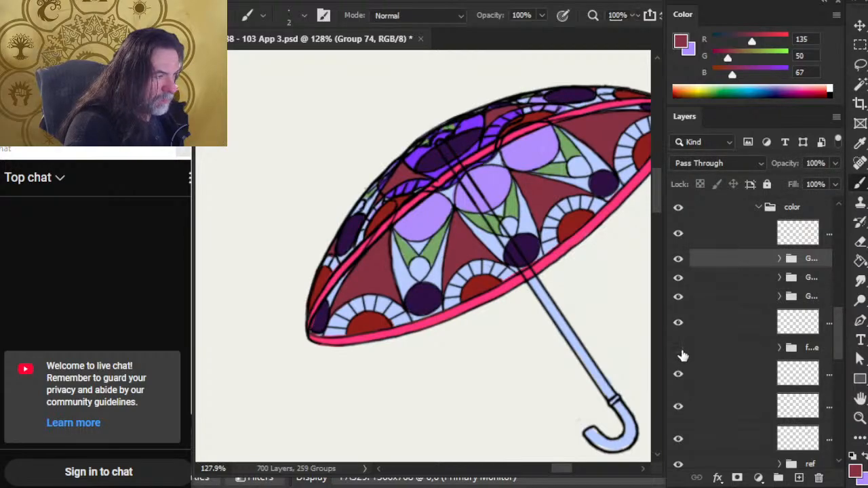
pyautogui.click(682, 351)
pyautogui.click(678, 377)
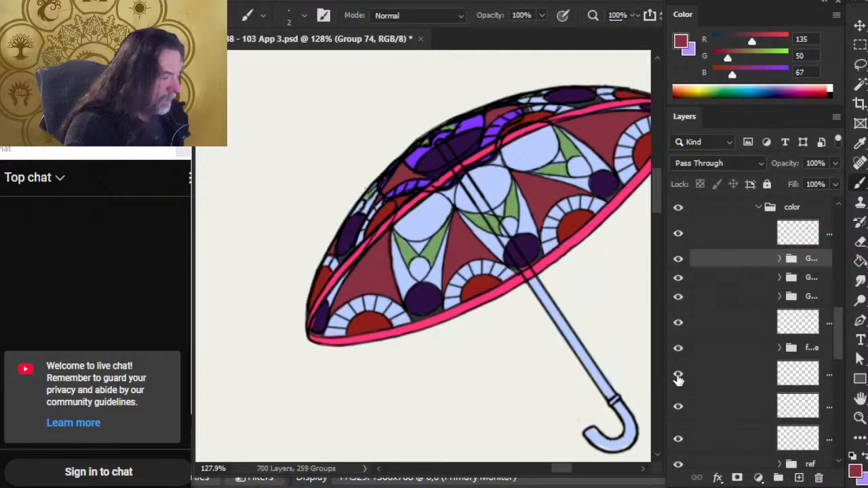
pyautogui.click(678, 377)
pyautogui.click(679, 411)
pyautogui.click(678, 411)
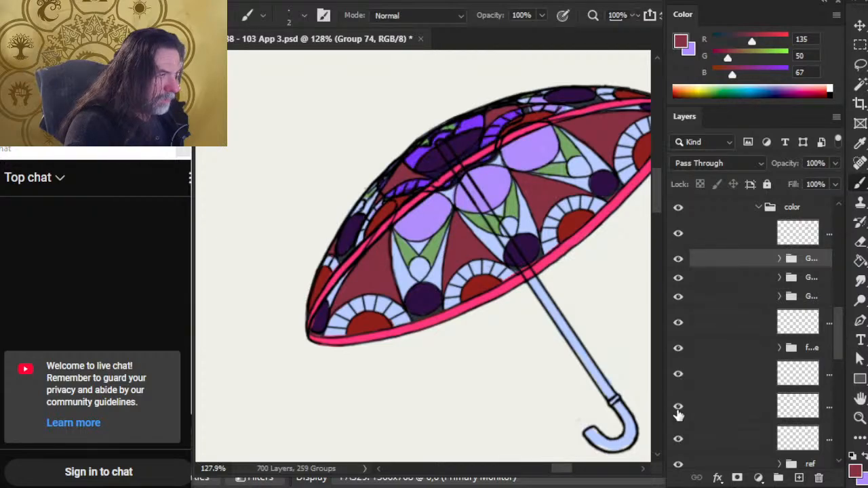
# - Move the lavender-circle Layer 1203 up in the color group, directly above Group 74, and check how they overlap
pyautogui.hotkey('ctrl', 'shift', 'alt', 'n')
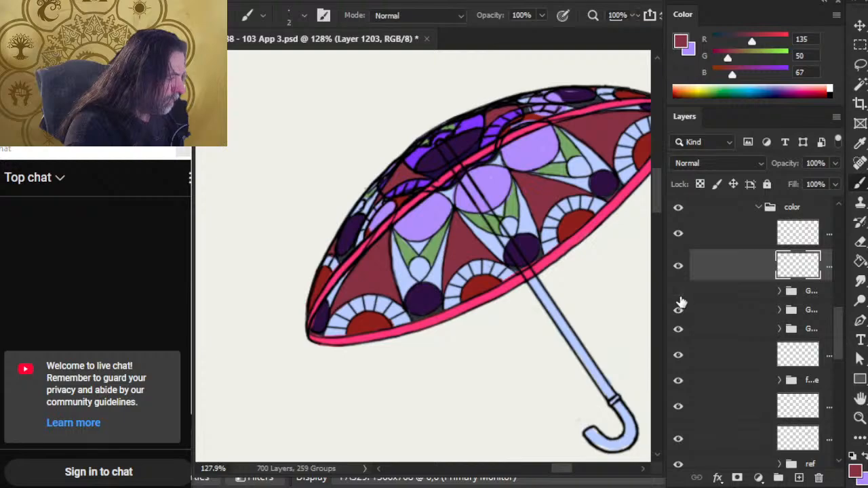
pyautogui.click(678, 293)
pyautogui.click(680, 295)
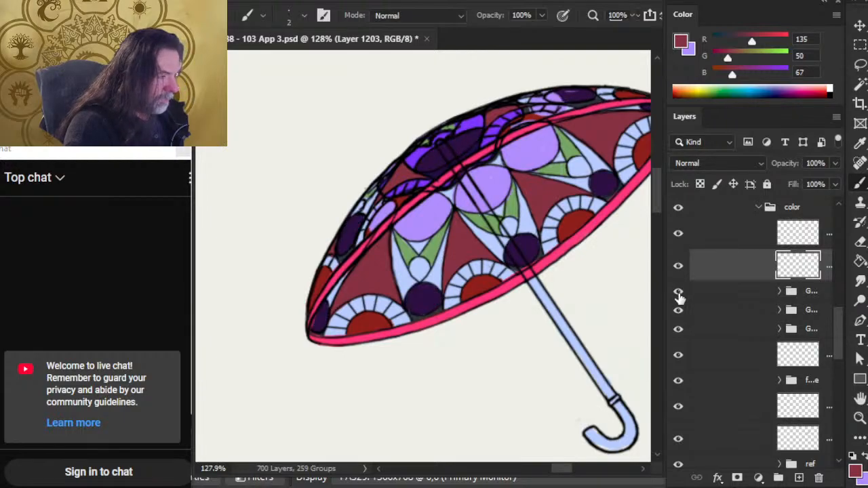
# - Move Layer 1203 below the maroon group, directly above Group 73, and check its overlap with the surrounding colours
pyautogui.moveTo(730, 274); pyautogui.dragTo(725, 320)
pyautogui.click(678, 259)
pyautogui.click(678, 259)
pyautogui.click(679, 280)
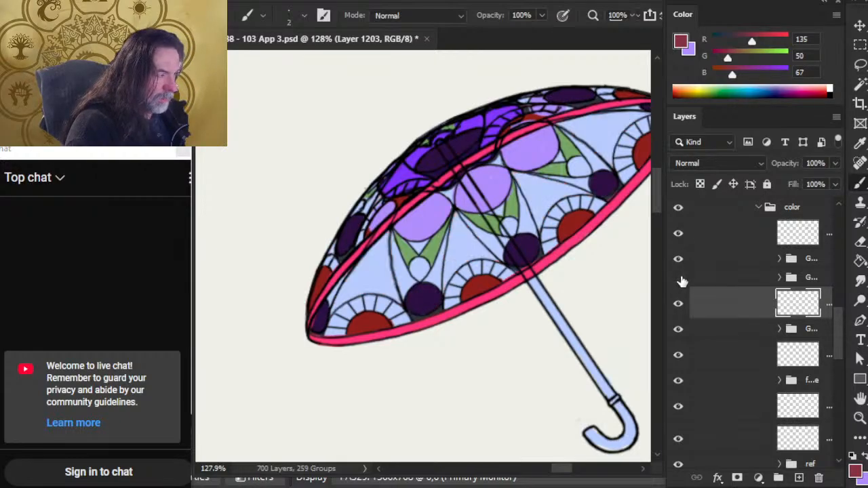
pyautogui.click(679, 280)
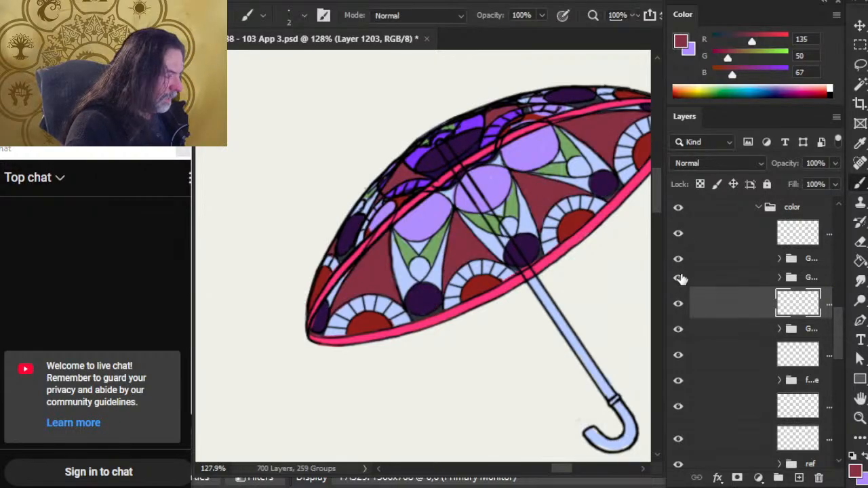
pyautogui.click(679, 334)
pyautogui.click(680, 335)
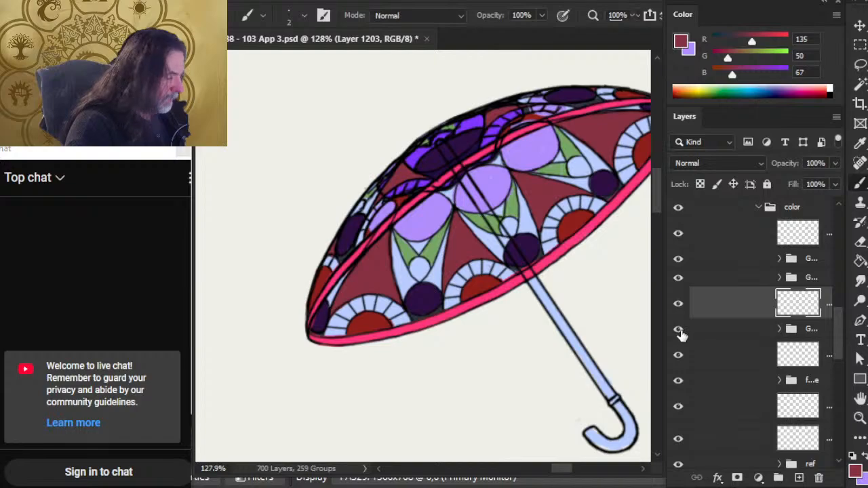
pyautogui.click(680, 357)
pyautogui.click(680, 357)
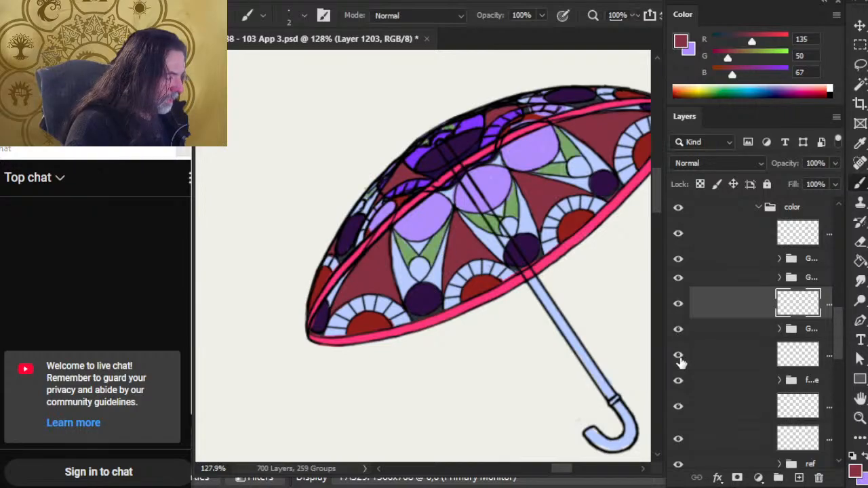
pyautogui.click(679, 304)
pyautogui.click(679, 303)
# - Move Layer 1203 directly below Group 73, above the green layer, and check what the layers beneath it contain
pyautogui.moveTo(716, 303); pyautogui.dragTo(703, 351)
pyautogui.click(679, 356)
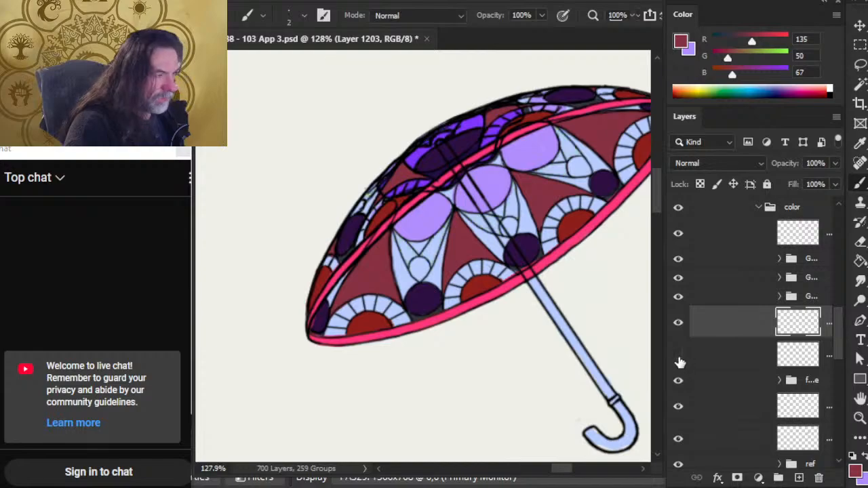
pyautogui.click(680, 356)
pyautogui.click(680, 322)
pyautogui.click(680, 322)
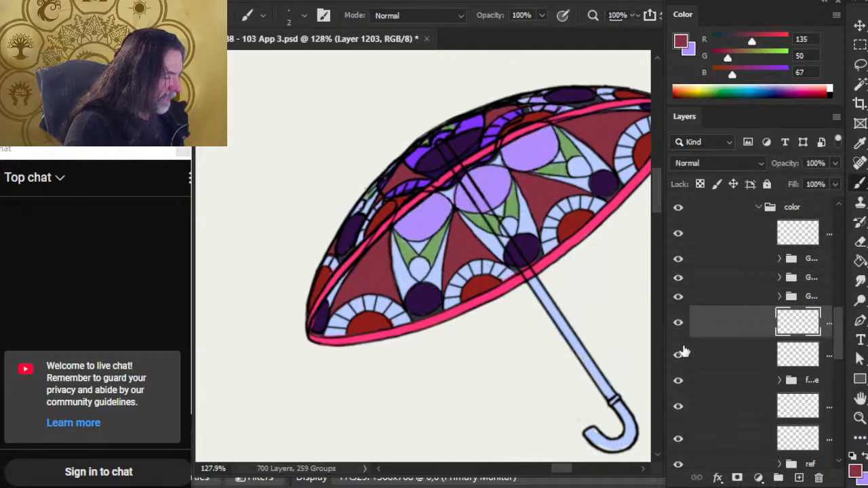
pyautogui.click(680, 382)
pyautogui.click(680, 383)
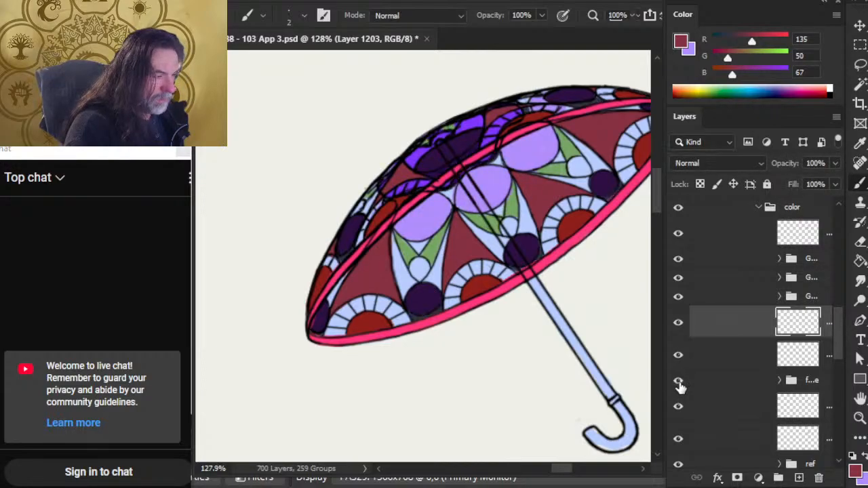
pyautogui.click(678, 408)
pyautogui.click(678, 410)
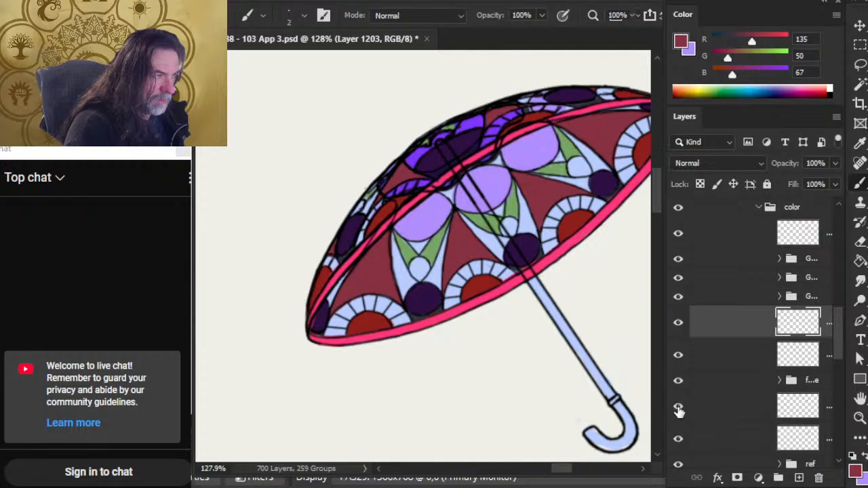
pyautogui.click(678, 442)
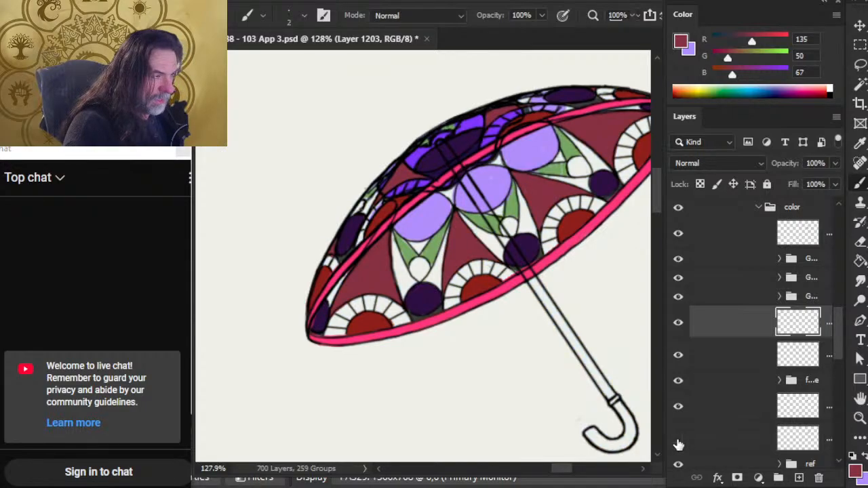
pyautogui.click(678, 442)
# - Examine which canopy areas Layer 1203, the green layer, the group below it and the upper two colour groups cover
pyautogui.click(679, 323)
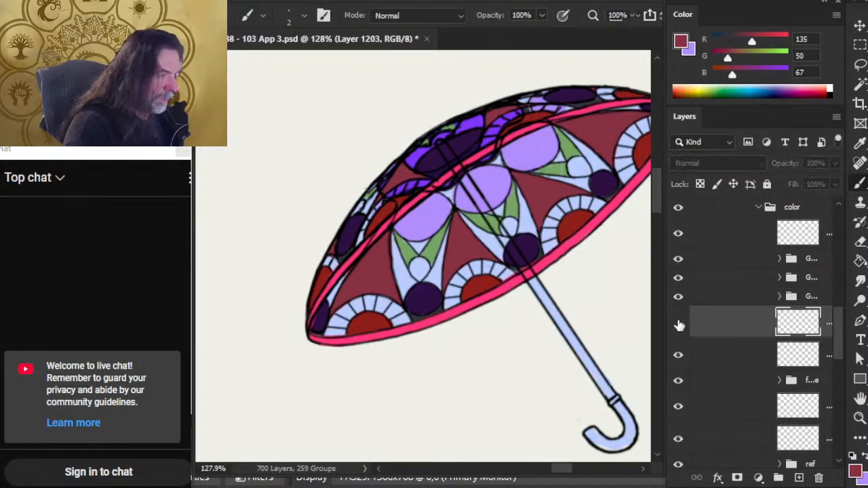
pyautogui.click(679, 323)
pyautogui.click(678, 354)
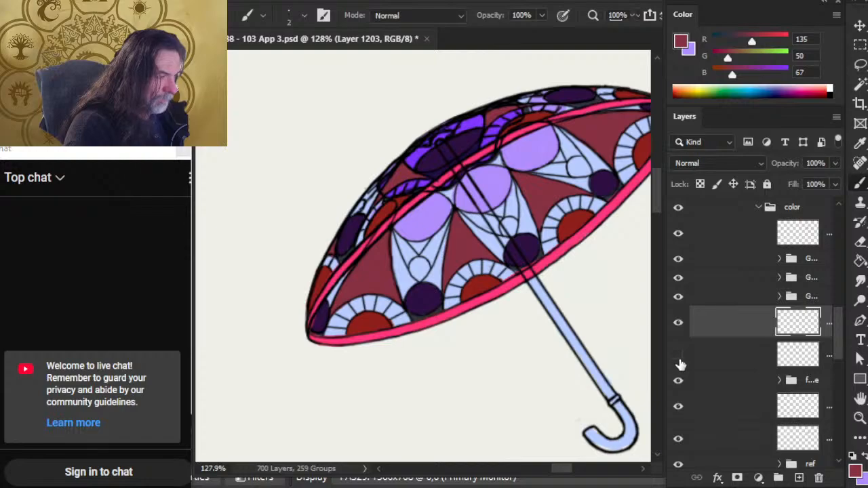
pyautogui.click(678, 355)
pyautogui.click(678, 381)
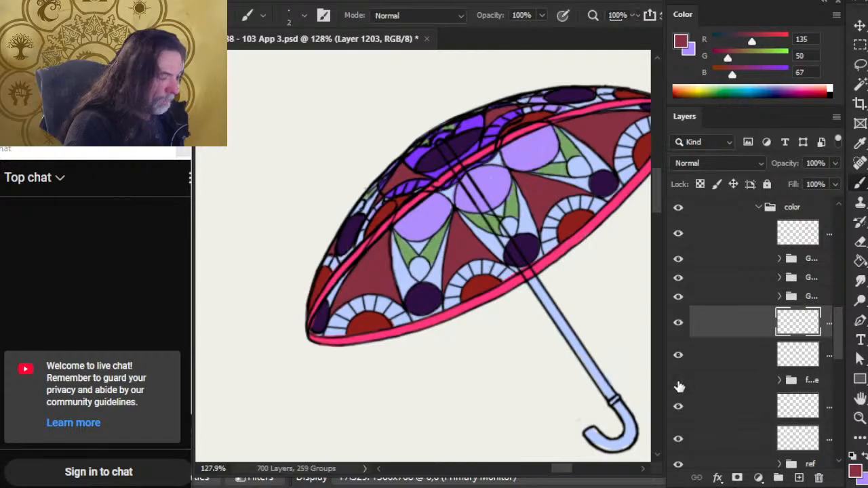
pyautogui.click(679, 381)
pyautogui.click(678, 278)
pyautogui.click(678, 278)
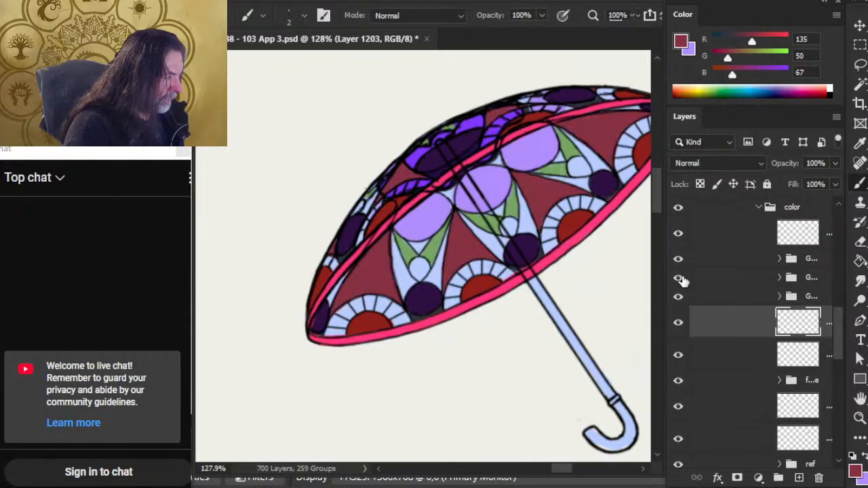
pyautogui.click(678, 259)
pyautogui.click(680, 260)
# - Move Group 74 below the other two colour groups, directly above Layer 1203, and check the layers underneath
pyautogui.moveTo(706, 281); pyautogui.dragTo(703, 308)
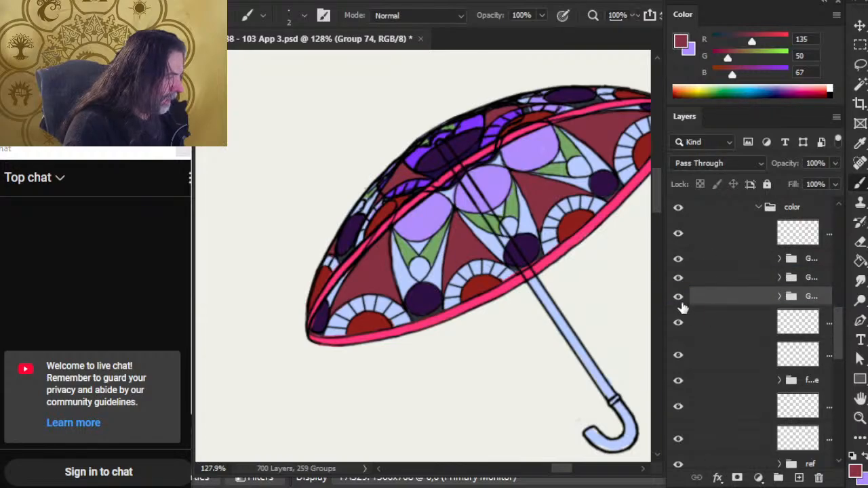
pyautogui.click(679, 324)
pyautogui.click(680, 324)
pyautogui.click(680, 357)
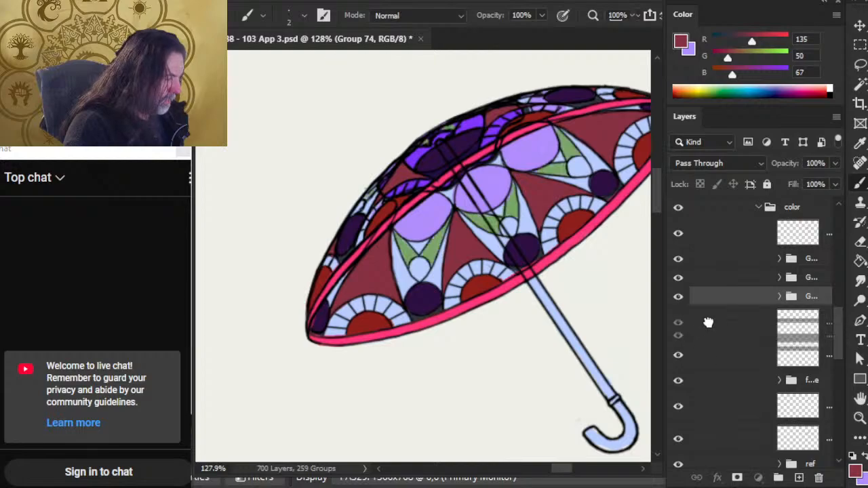
# - Move the green Layer 1204 directly above the lavender Layer 1203 and check both layers against the group above
pyautogui.click(709, 320)
pyautogui.click(679, 357)
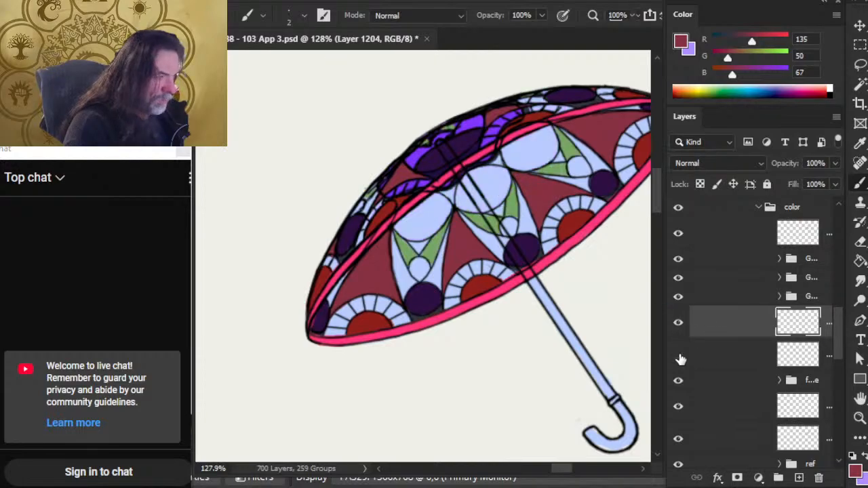
pyautogui.click(681, 356)
pyautogui.click(679, 326)
pyautogui.click(679, 325)
pyautogui.click(682, 296)
pyautogui.click(682, 296)
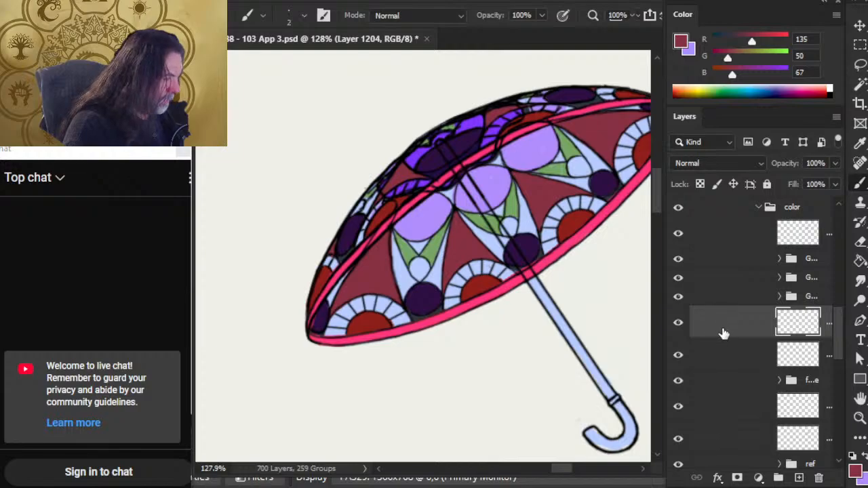
# - Add a new layer above Layer 1204 and set the foreground colour to muted purple, RGB 120, 96, 157
pyautogui.click(799, 478)
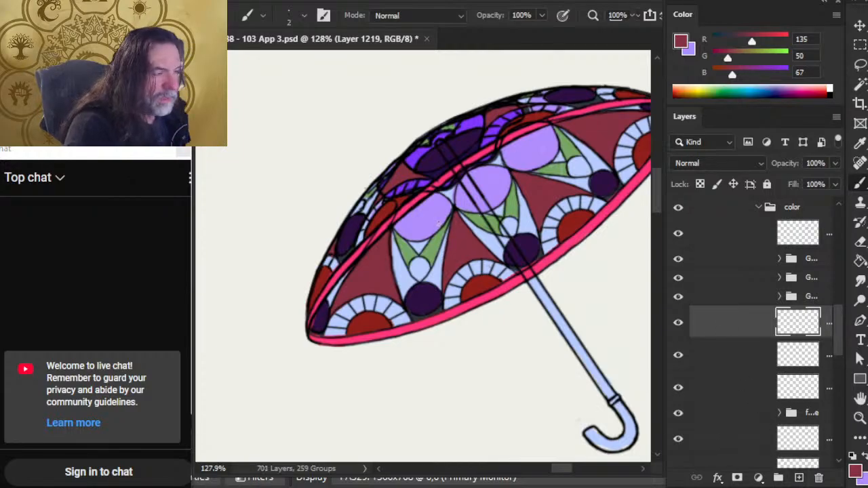
pyautogui.keyDown('alt'); pyautogui.click(431, 209); pyautogui.keyUp('alt')
pyautogui.keyDown('alt'); pyautogui.click(429, 299); pyautogui.keyUp('alt')
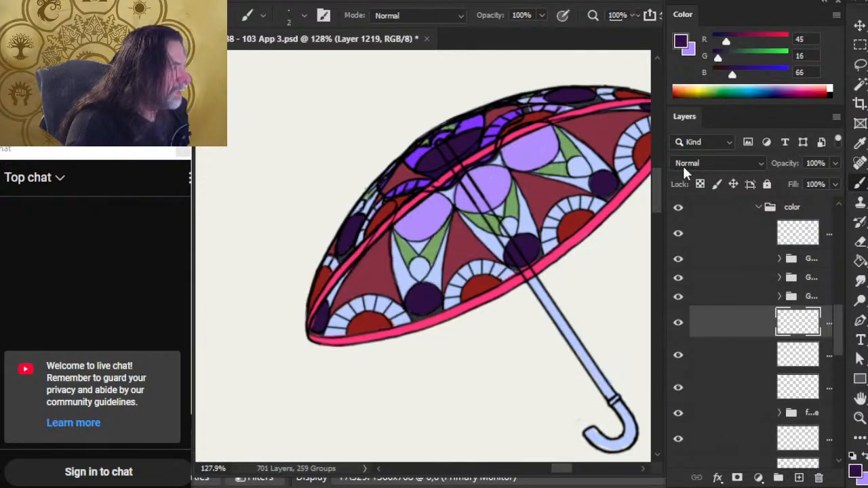
pyautogui.moveTo(737, 76); pyautogui.dragTo(752, 42)
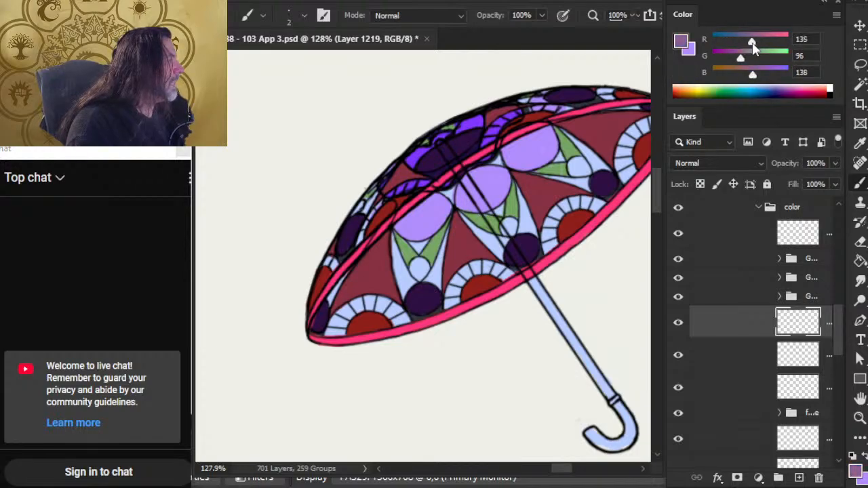
pyautogui.moveTo(753, 75); pyautogui.dragTo(758, 75)
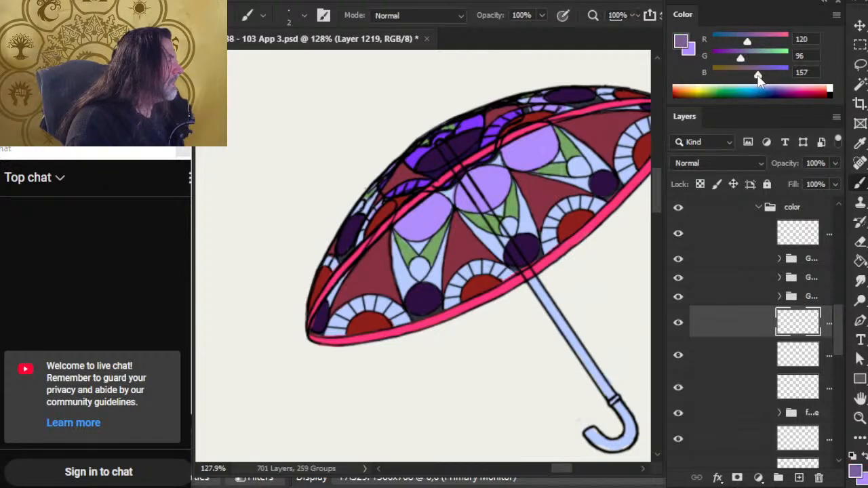
# - Paint the small circles between the green shapes and dark purple circles muted purple with a size 5 brush, tidying edges with the Eraser
pyautogui.press(']')
pyautogui.press(']')
pyautogui.press(']')
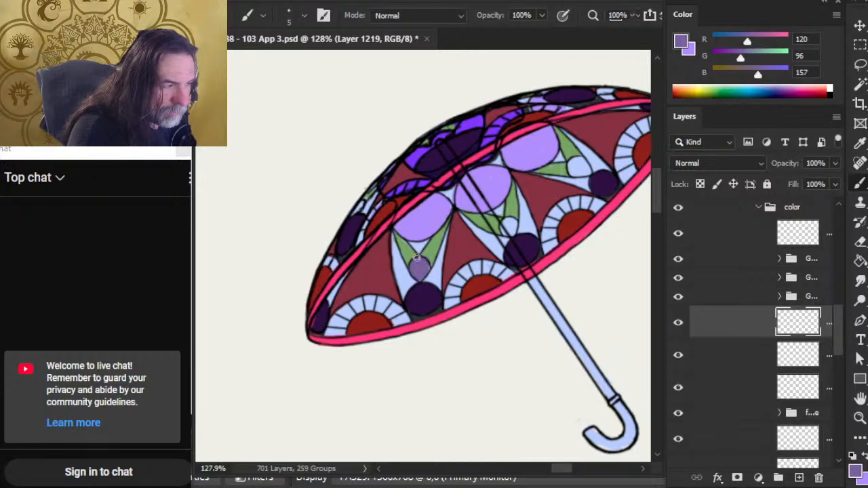
pyautogui.press('e')
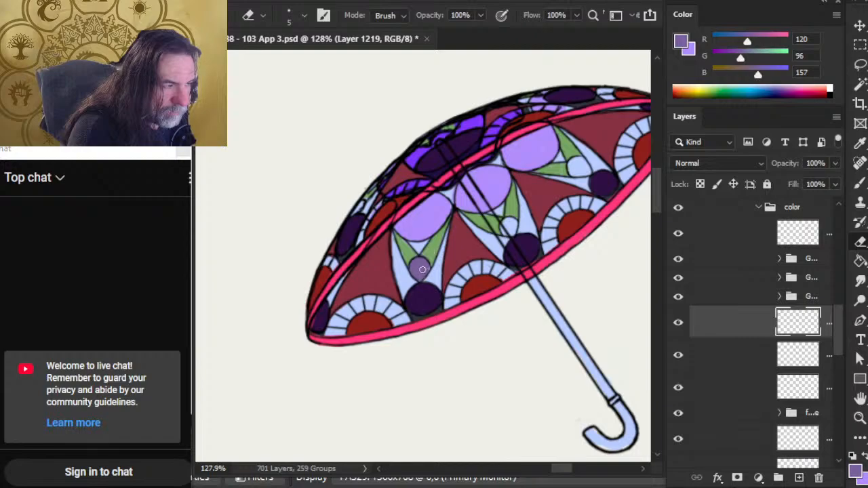
pyautogui.press('b')
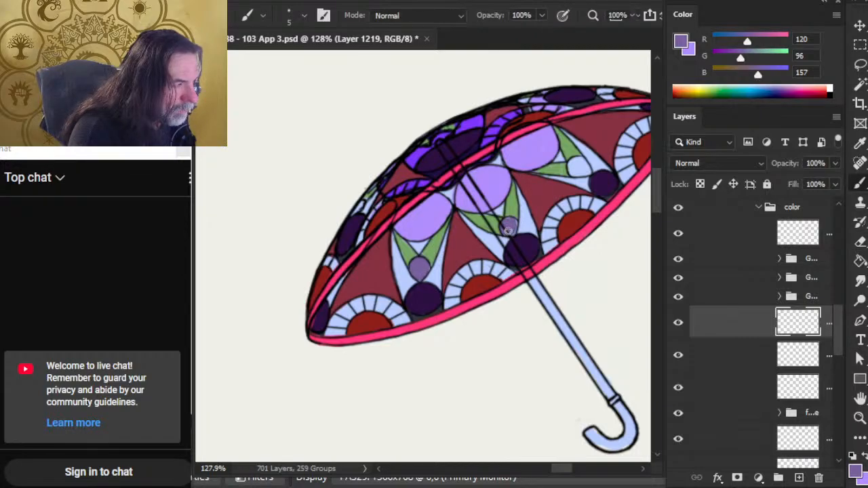
pyautogui.moveTo(545, 208); pyautogui.dragTo(479, 273)
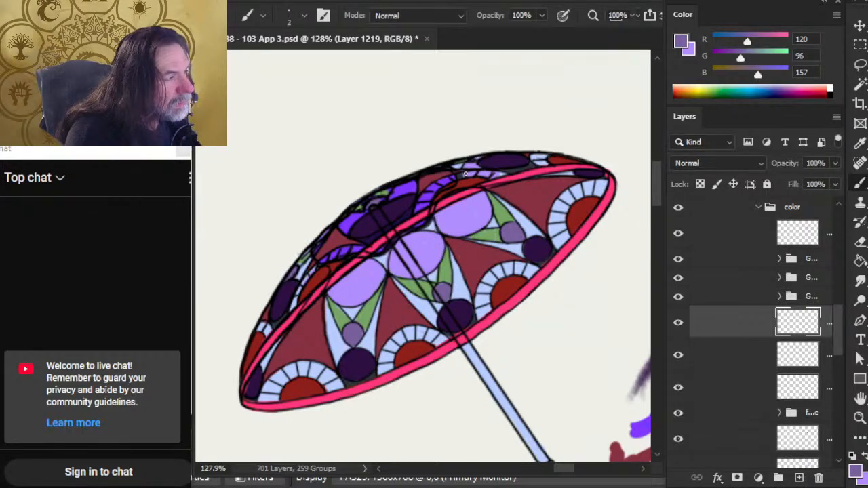
# - Review the whole parasol beside the stained-glass window reference and the colour sketch
pyautogui.press('z')
pyautogui.moveTo(482, 223)
pyautogui.mouseDown()
pyautogui.moveTo(448, 222)
pyautogui.moveTo(432, 239)
pyautogui.mouseUp()
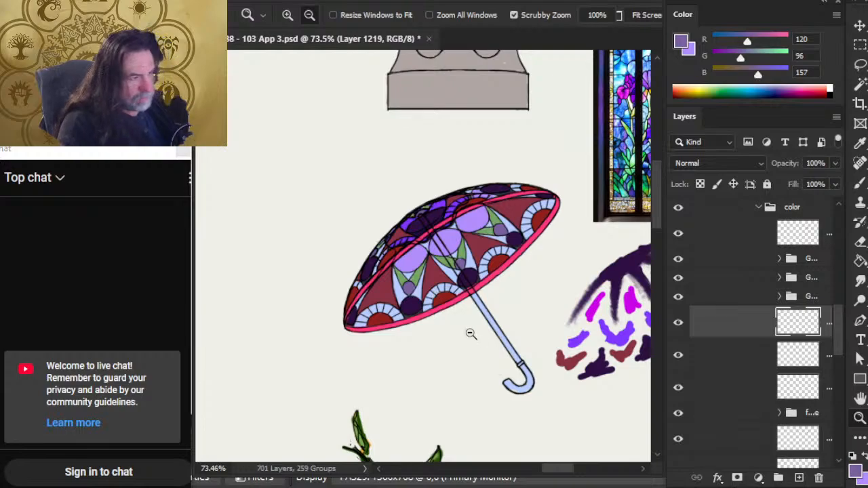
pyautogui.moveTo(486, 289); pyautogui.dragTo(462, 318)
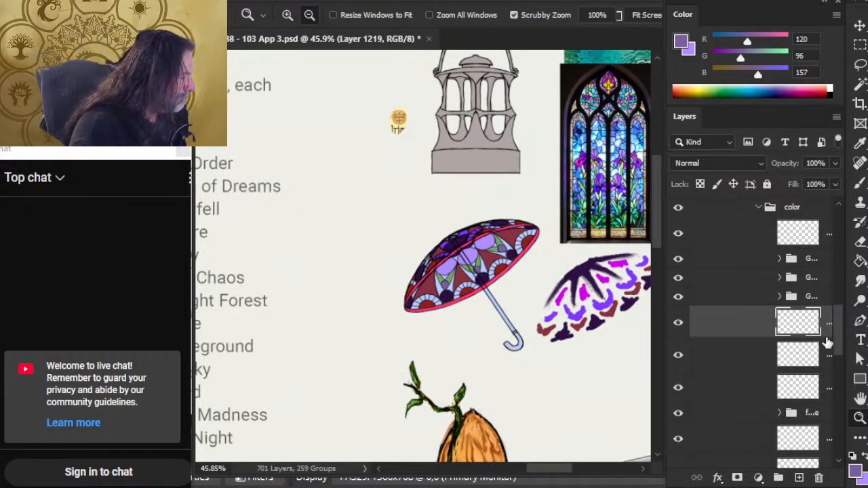
pyautogui.moveTo(842, 339); pyautogui.dragTo(839, 345)
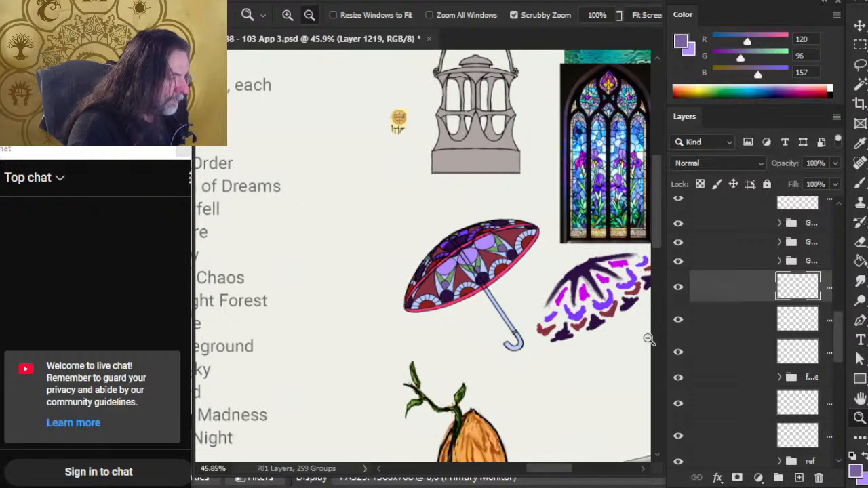
# - Sample the blue RGB 79, 112, 240 from the stained-glass window reference as the foreground colour and return to the parasol canopy
pyautogui.click(460, 285)
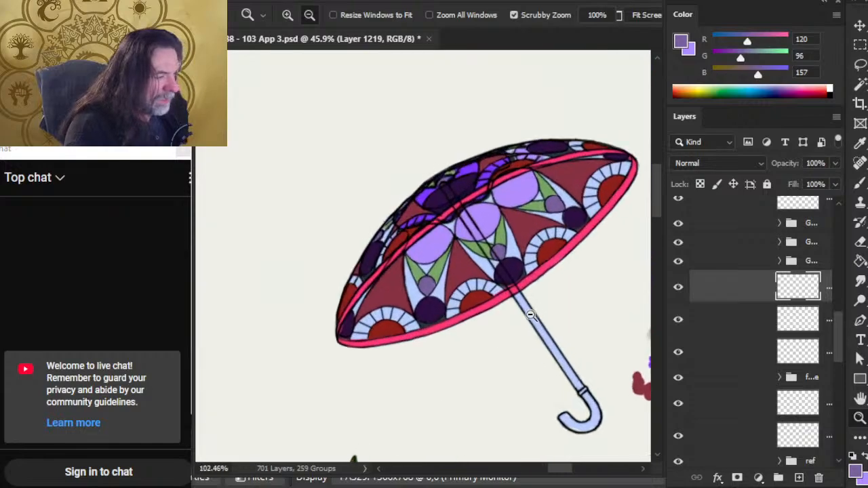
pyautogui.press('space')
pyautogui.moveTo(594, 290)
pyautogui.mouseDown()
pyautogui.moveTo(464, 364)
pyautogui.moveTo(381, 388)
pyautogui.moveTo(458, 404)
pyautogui.moveTo(517, 226)
pyautogui.mouseUp()
pyautogui.press('b')
pyautogui.moveTo(546, 267)
pyautogui.mouseDown()
pyautogui.moveTo(535, 285)
pyautogui.moveTo(535, 275)
pyautogui.moveTo(571, 292)
pyautogui.moveTo(532, 248)
pyautogui.mouseUp()
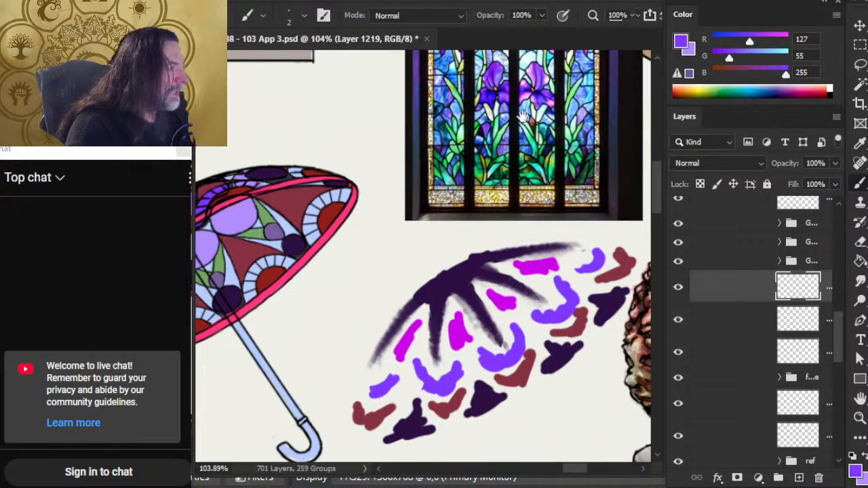
pyautogui.moveTo(523, 118); pyautogui.dragTo(480, 215)
pyautogui.moveTo(520, 139); pyautogui.dragTo(560, 145)
pyautogui.moveTo(559, 184); pyautogui.dragTo(557, 172)
pyautogui.moveTo(509, 323); pyautogui.dragTo(404, 344)
pyautogui.moveTo(344, 399); pyautogui.dragTo(535, 154)
pyautogui.moveTo(383, 237); pyautogui.dragTo(443, 231)
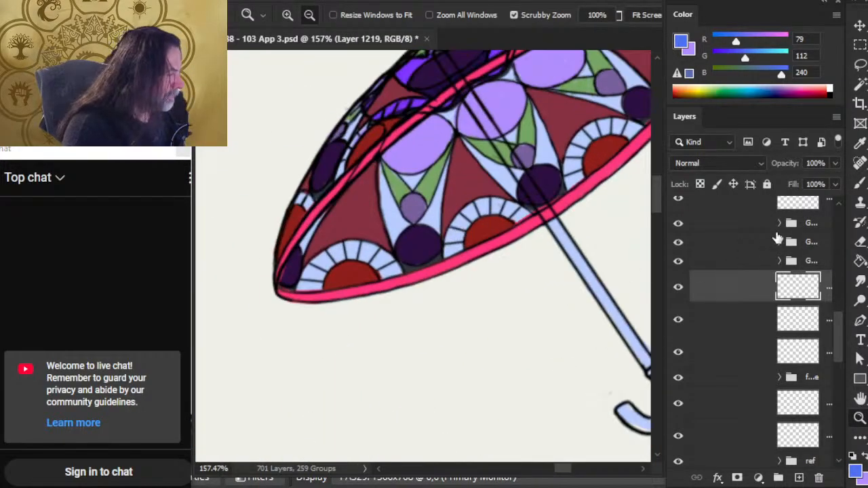
# - Group the hidden layers at the start of the "5 parasol of irian" group
pyautogui.moveTo(839, 333); pyautogui.dragTo(823, 276)
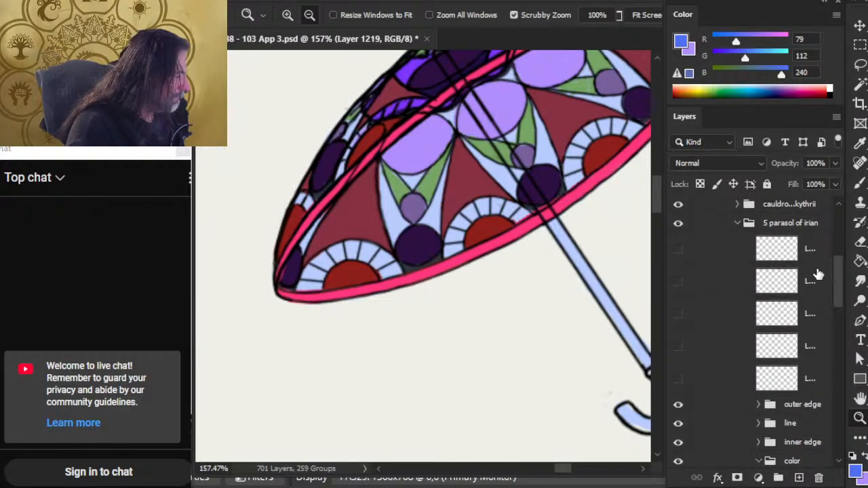
pyautogui.click(705, 262)
pyautogui.keyDown('shift'); pyautogui.click(737, 377); pyautogui.keyUp('shift')
pyautogui.hotkey('ctrl', 'g')
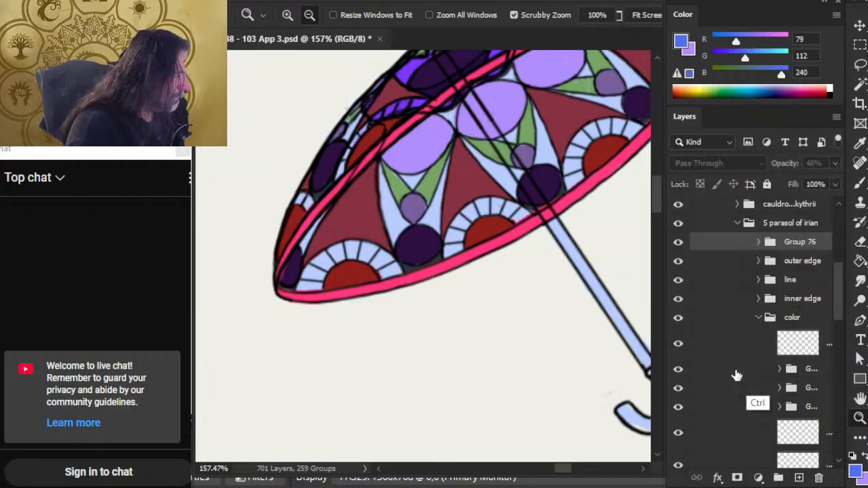
# - Move Group 76 into the parasol's "trash\" group
pyautogui.moveTo(837, 303); pyautogui.dragTo(834, 285)
pyautogui.moveTo(735, 301)
pyautogui.mouseDown()
pyautogui.moveTo(734, 271)
pyautogui.moveTo(728, 309)
pyautogui.mouseUp()
pyautogui.click(739, 301)
pyautogui.click(737, 279)
pyautogui.moveTo(838, 283); pyautogui.dragTo(834, 348)
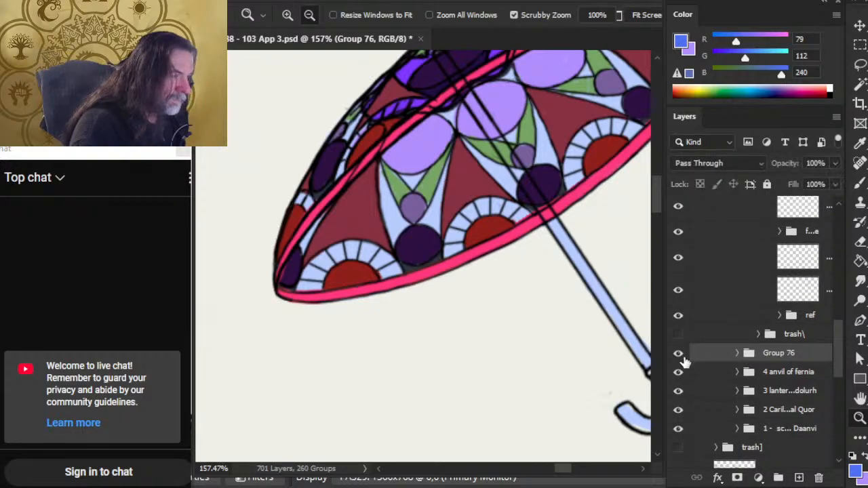
pyautogui.click(737, 353)
pyautogui.click(737, 353)
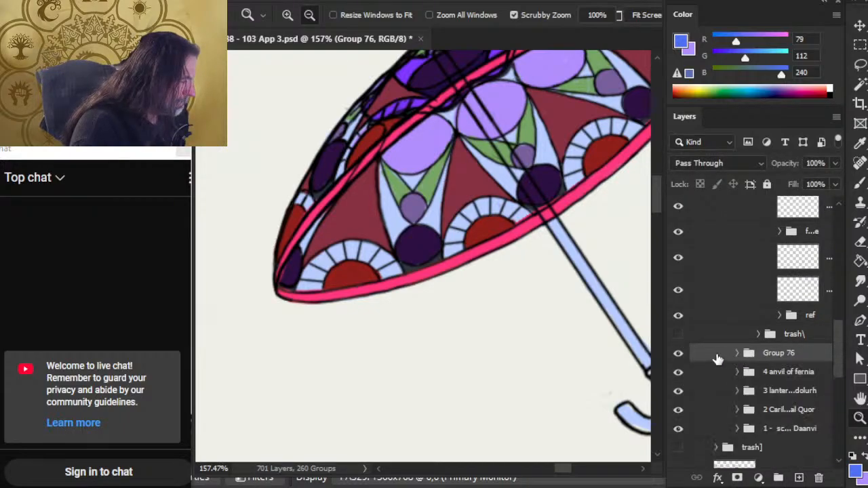
pyautogui.moveTo(717, 358); pyautogui.dragTo(717, 334)
pyautogui.moveTo(842, 365); pyautogui.dragTo(836, 290)
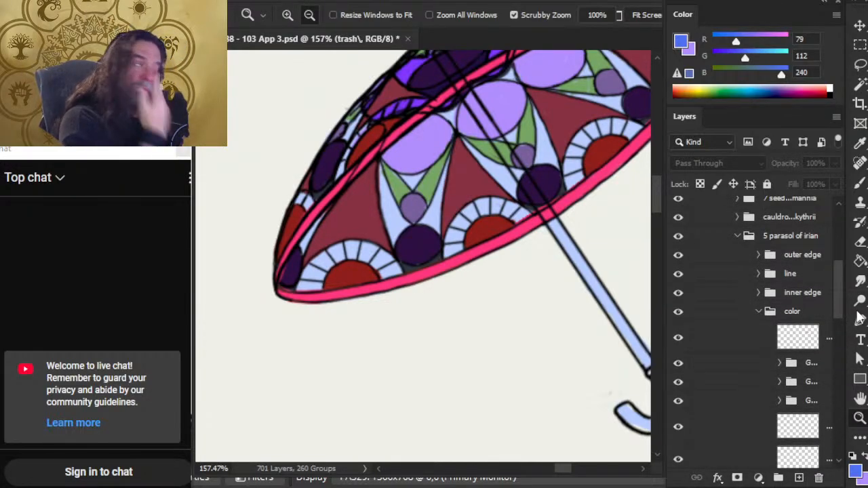
# - Hide and show the color group's layers and the frame group one at a time to identify the parasol parts they hold
pyautogui.moveTo(839, 291); pyautogui.dragTo(838, 329)
pyautogui.click(679, 263)
pyautogui.click(679, 264)
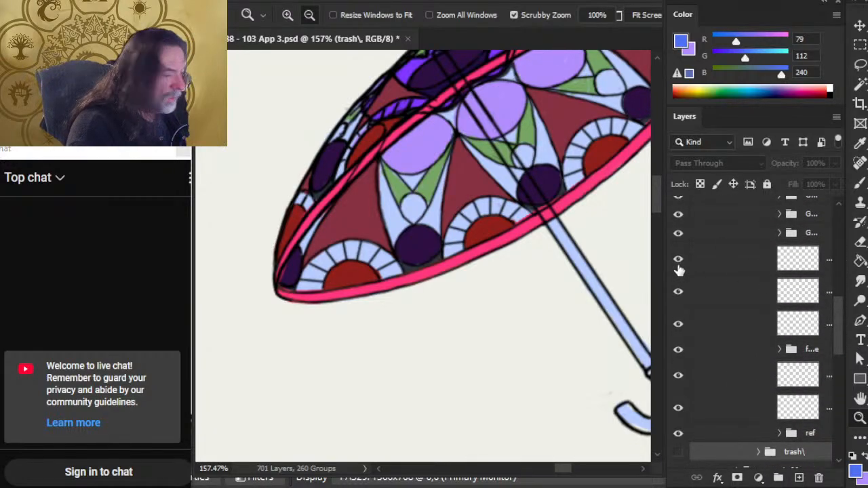
pyautogui.click(679, 408)
pyautogui.click(679, 408)
pyautogui.click(678, 376)
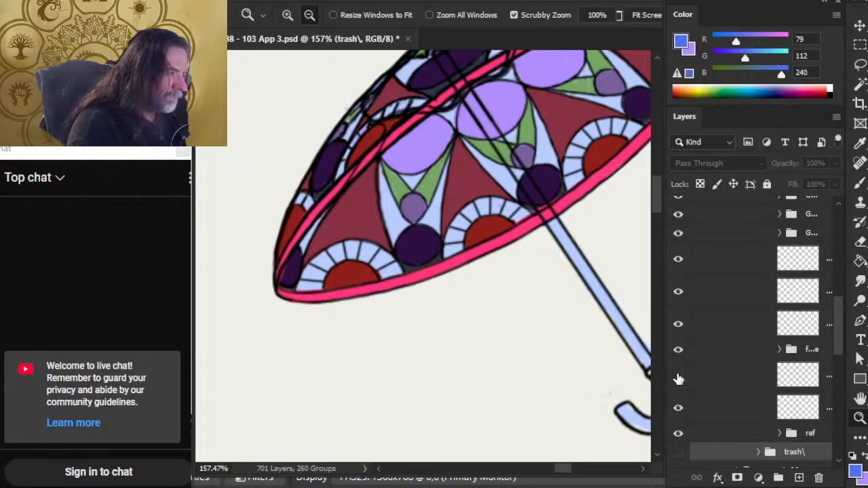
pyautogui.click(678, 376)
pyautogui.click(679, 351)
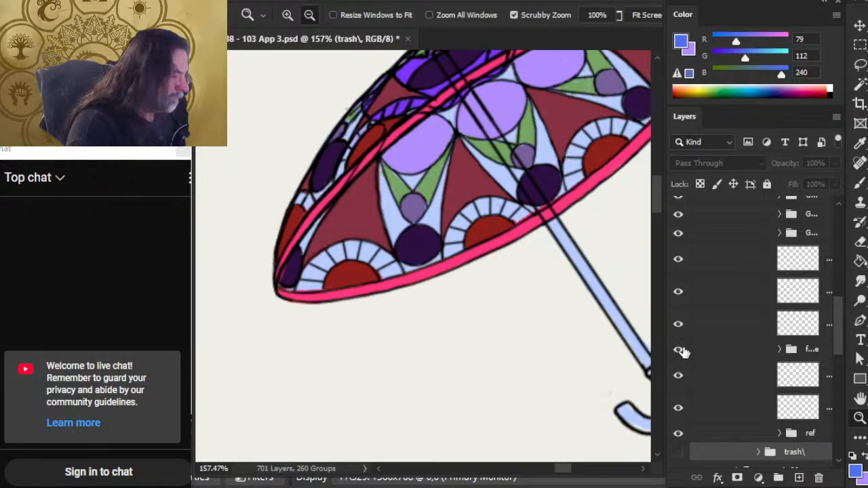
pyautogui.click(681, 350)
# - Check the opacity of the two layers inside the frame group
pyautogui.click(712, 350)
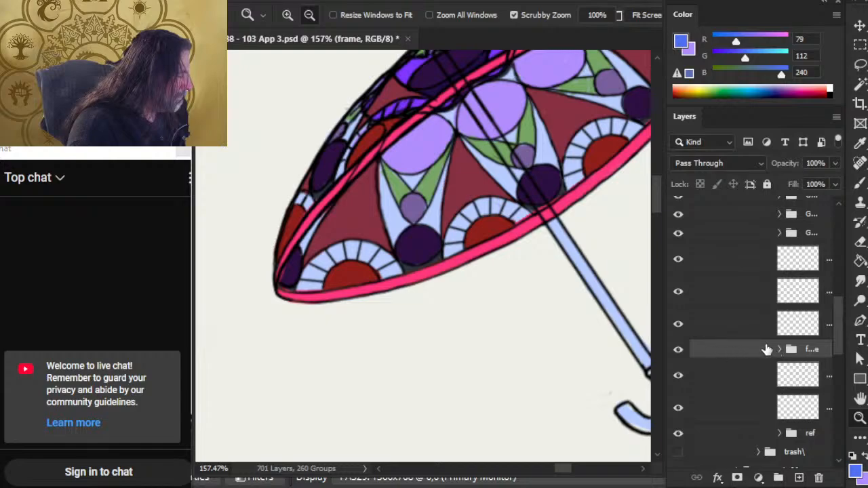
pyautogui.click(779, 349)
pyautogui.click(703, 386)
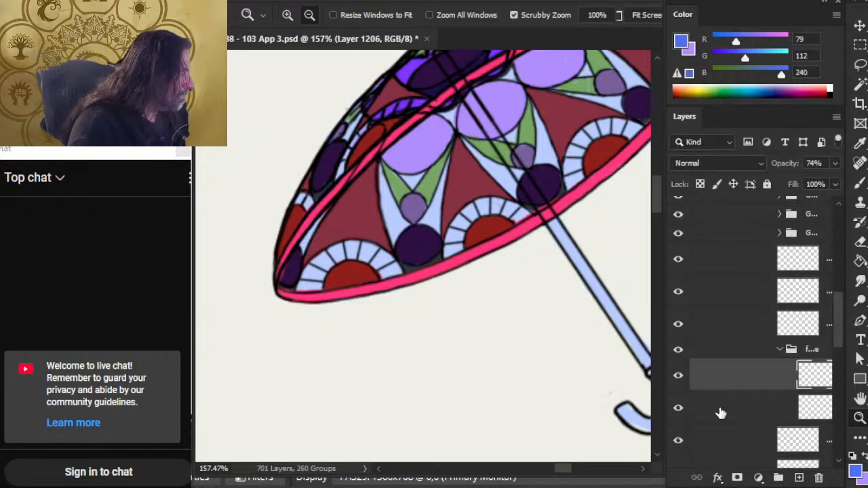
pyautogui.keyDown('shift'); pyautogui.click(721, 411); pyautogui.keyUp('shift')
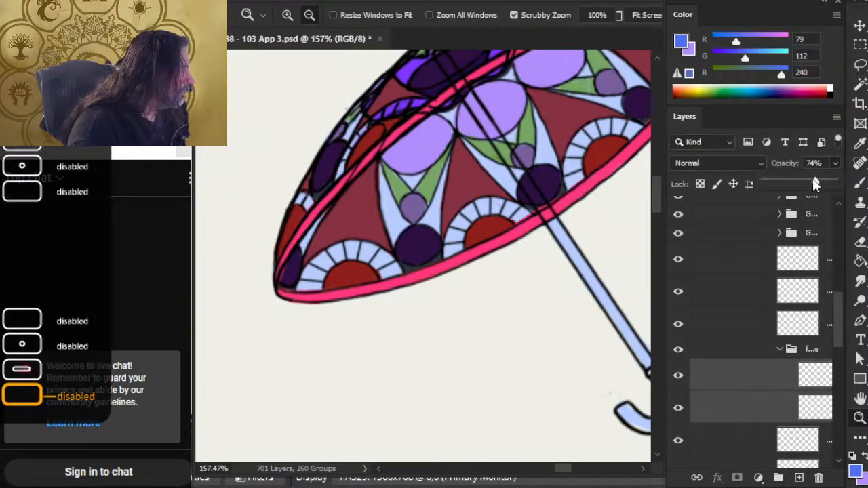
pyautogui.click(779, 350)
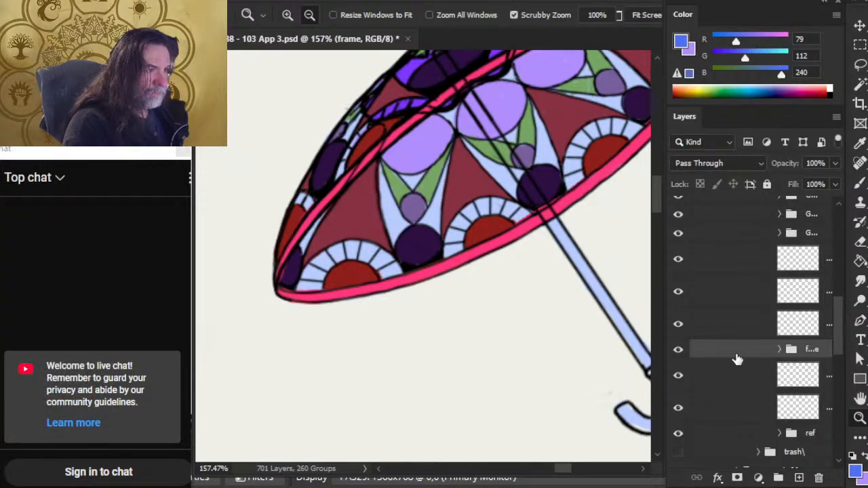
# - Set the frame group's fill to 85%
pyautogui.moveTo(582, 339); pyautogui.dragTo(547, 329)
pyautogui.moveTo(573, 358)
pyautogui.mouseDown()
pyautogui.moveTo(513, 360)
pyautogui.moveTo(521, 366)
pyautogui.mouseUp()
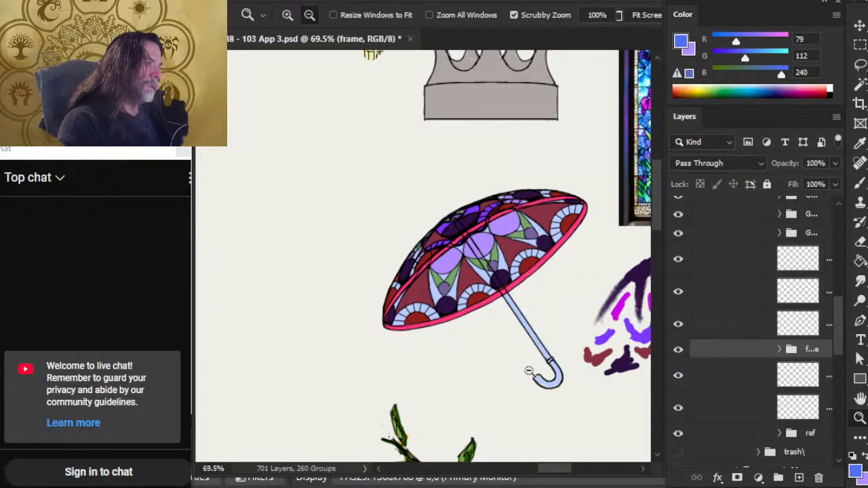
pyautogui.click(834, 185)
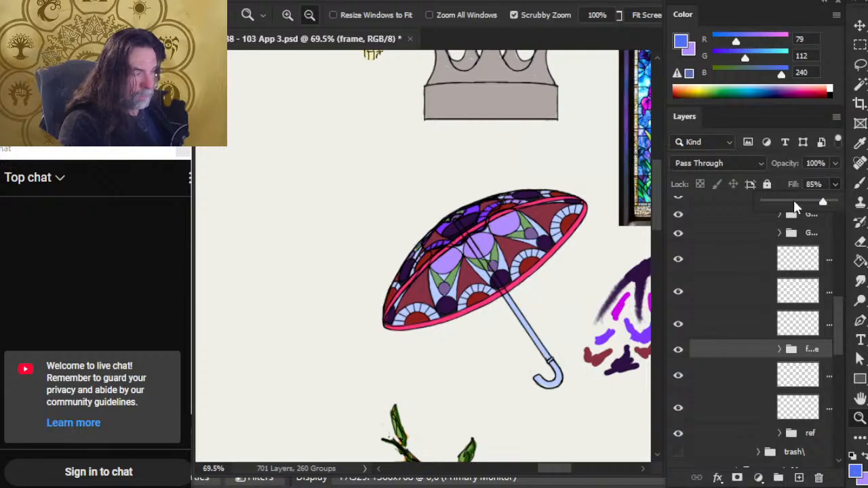
# - Compare the parasol with the reference while toggling Groups 73 and 74 and the layers around the frame group to check the stacking
pyautogui.scroll(-4, 528, 339)
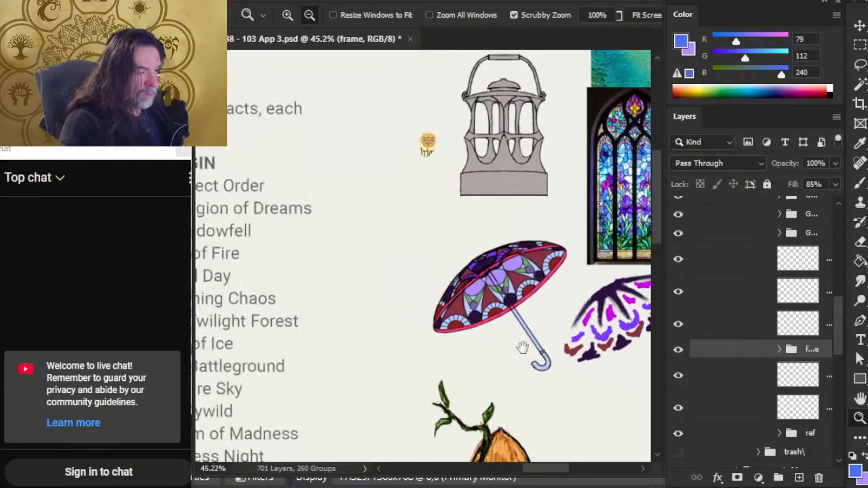
pyautogui.moveTo(554, 354); pyautogui.dragTo(460, 309)
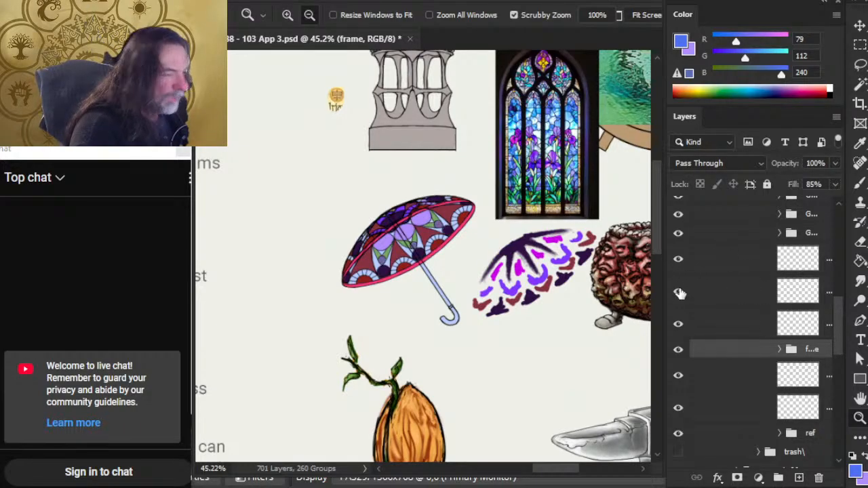
pyautogui.click(678, 325)
pyautogui.click(678, 325)
pyautogui.click(678, 376)
pyautogui.click(678, 377)
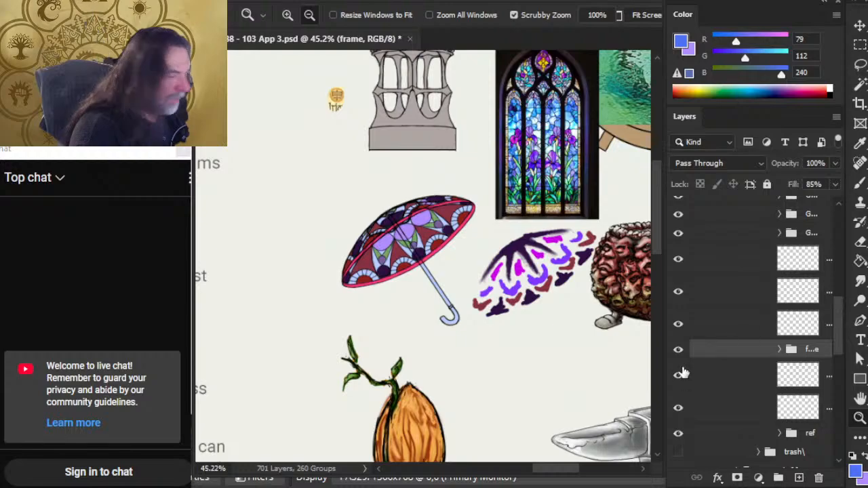
pyautogui.click(678, 233)
pyautogui.click(678, 234)
pyautogui.click(678, 215)
pyautogui.click(678, 214)
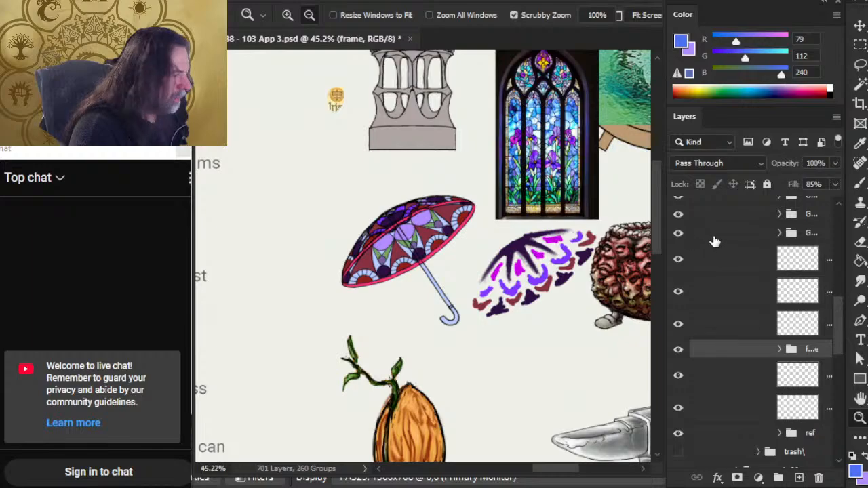
pyautogui.click(705, 241)
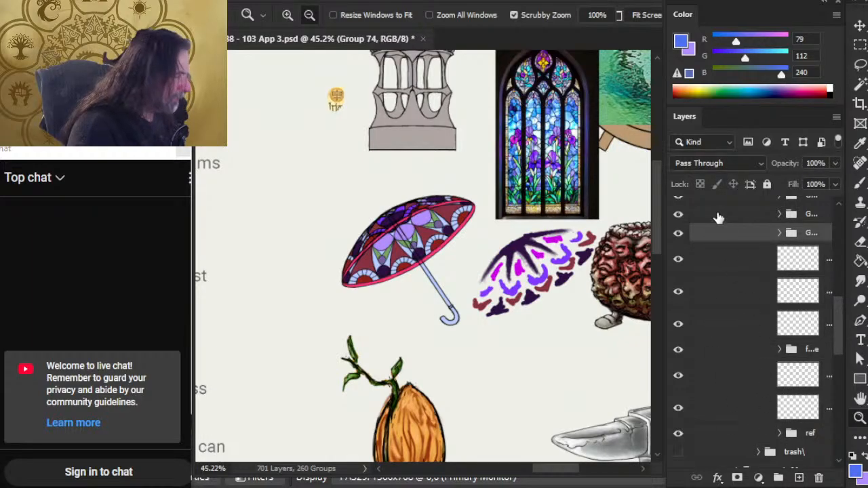
pyautogui.click(678, 215)
pyautogui.click(678, 215)
pyautogui.click(679, 235)
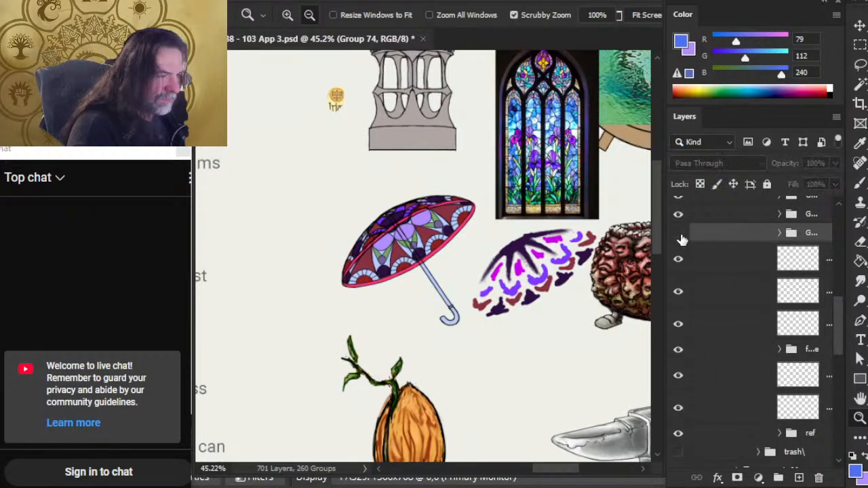
pyautogui.click(679, 235)
pyautogui.click(679, 260)
pyautogui.click(679, 259)
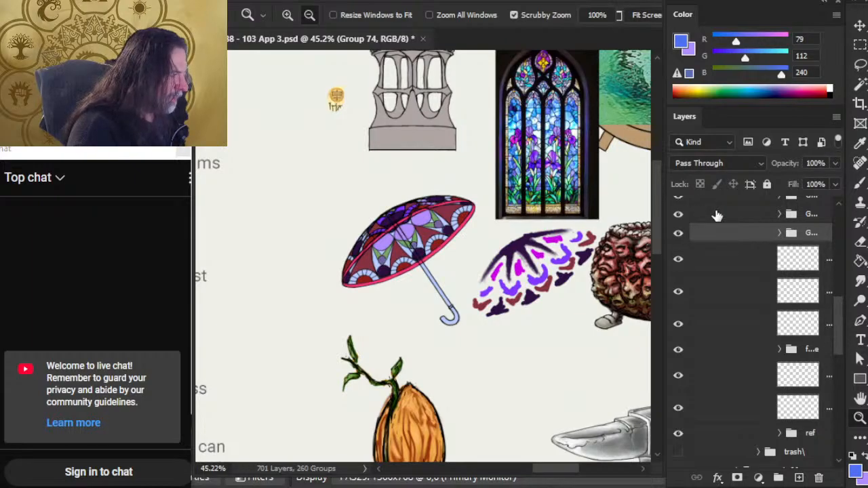
pyautogui.click(678, 212)
pyautogui.click(680, 211)
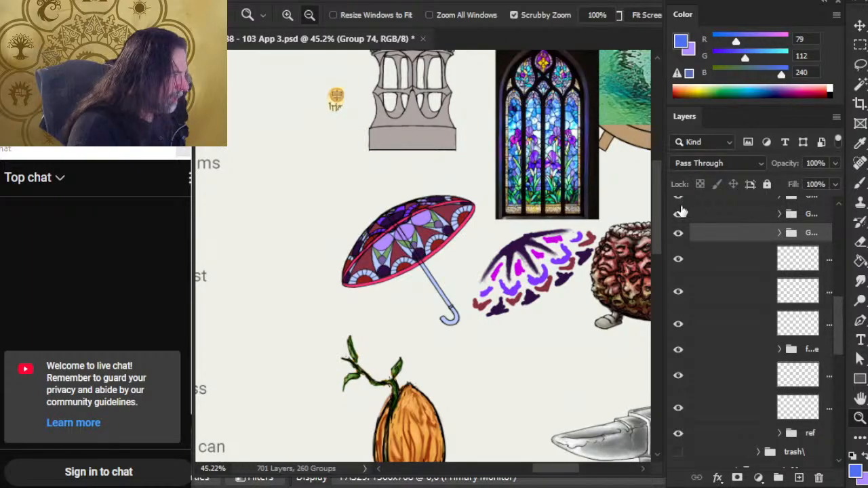
# - Add a layer above Group 73 and paint the middle segment of each underside half-ring blue with a size 2 brush
pyautogui.click(700, 217)
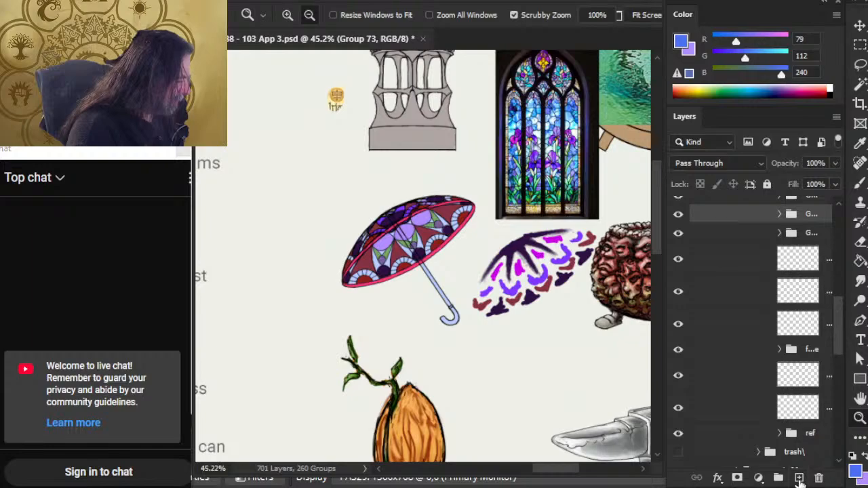
pyautogui.click(798, 479)
pyautogui.moveTo(372, 259); pyautogui.dragTo(470, 272)
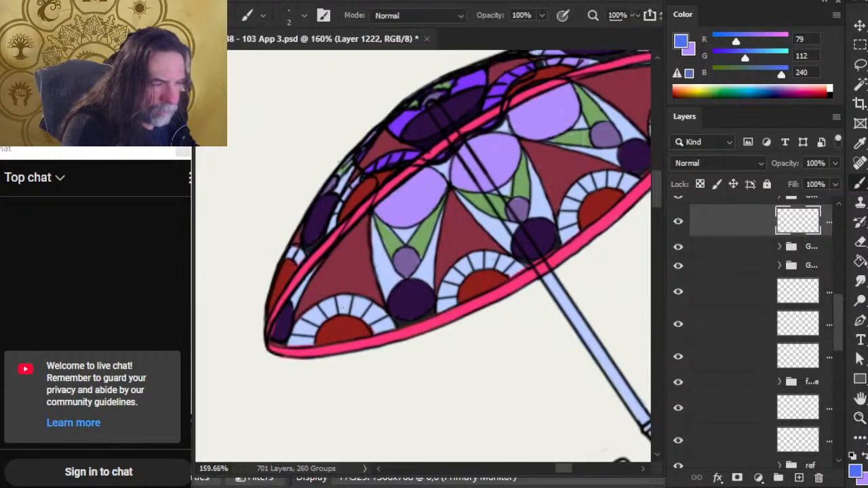
pyautogui.moveTo(346, 311); pyautogui.dragTo(347, 300)
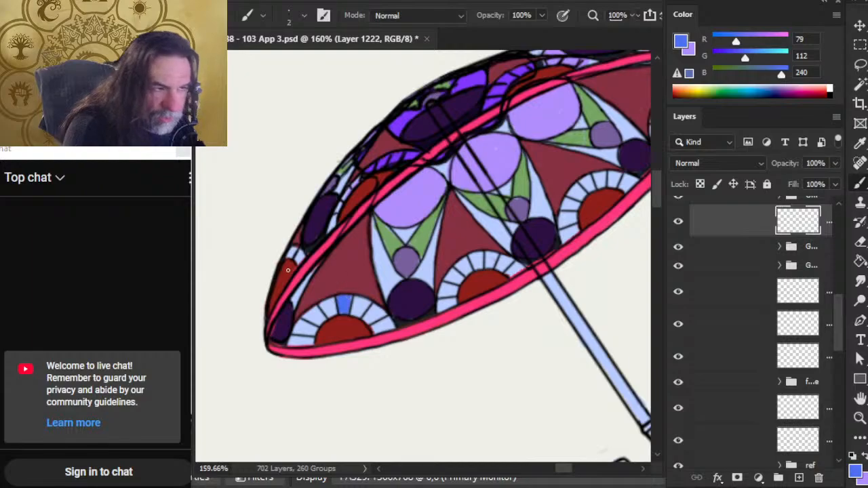
pyautogui.moveTo(472, 262)
pyautogui.mouseDown()
pyautogui.moveTo(480, 257)
pyautogui.moveTo(416, 305)
pyautogui.mouseUp()
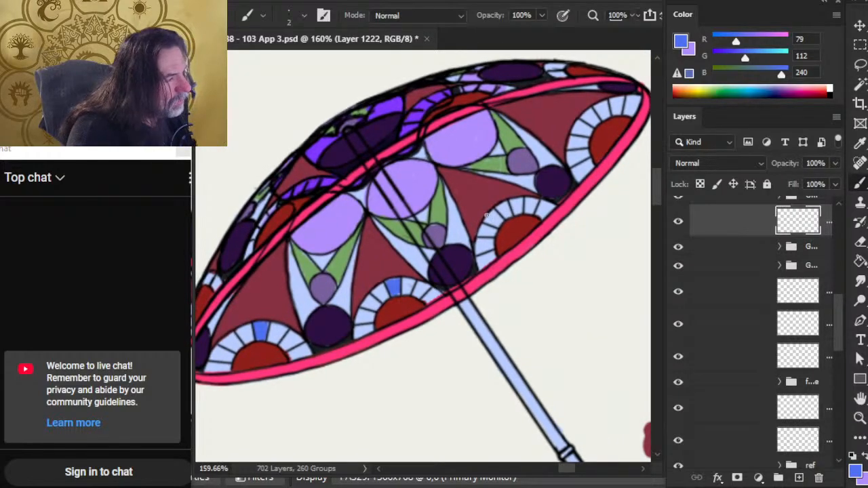
pyautogui.moveTo(499, 212)
pyautogui.mouseDown()
pyautogui.moveTo(507, 209)
pyautogui.moveTo(499, 211)
pyautogui.mouseUp()
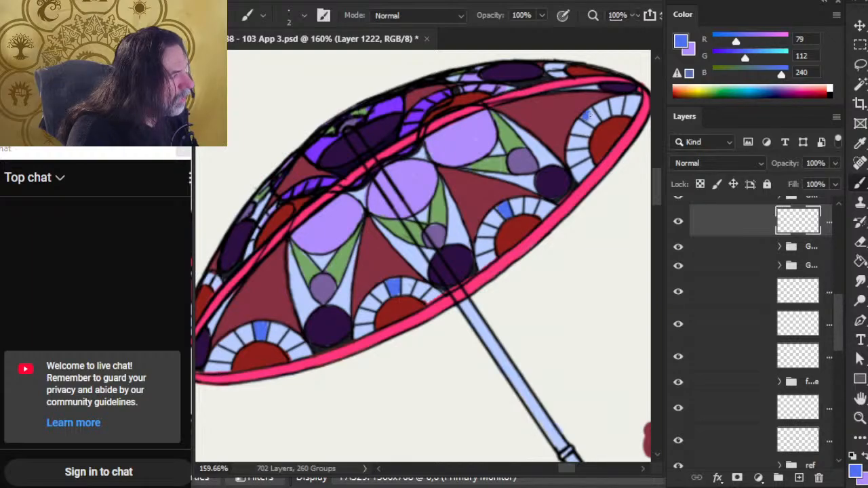
pyautogui.moveTo(590, 115); pyautogui.dragTo(590, 117)
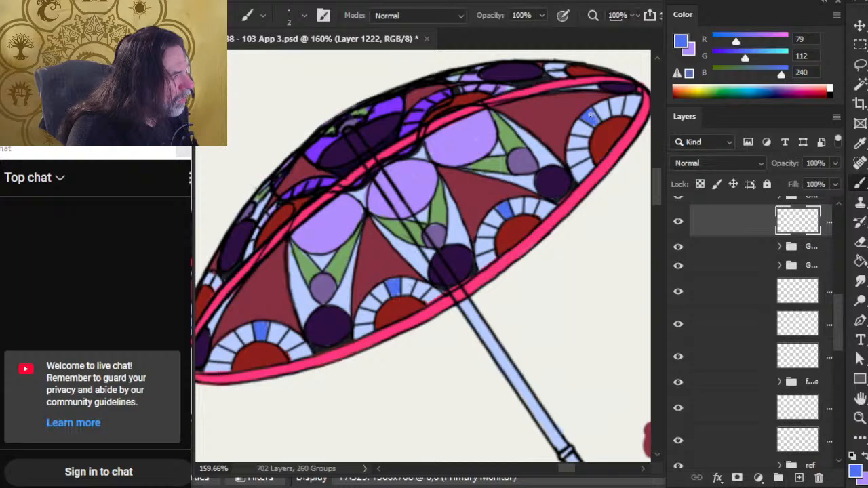
# - Paint segments of the half-rings on the canopy's outer side blue, tidying edges with a size 5 Eraser
pyautogui.scroll(3, 552, 208)
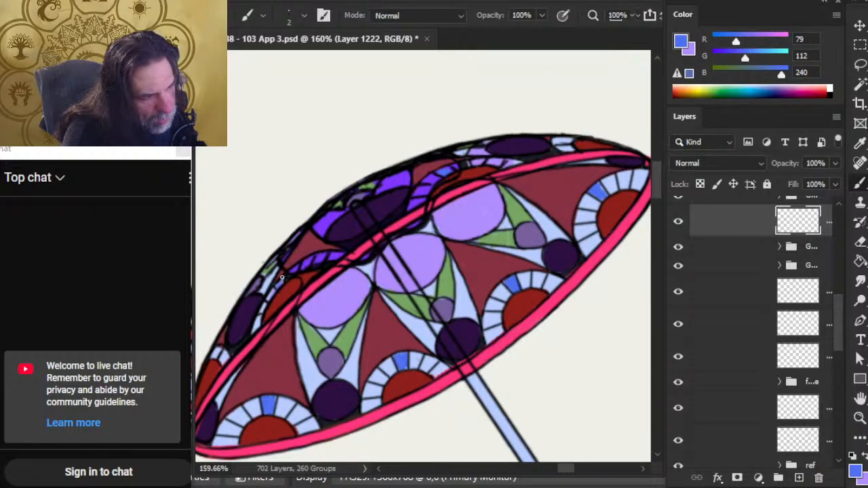
pyautogui.press('e')
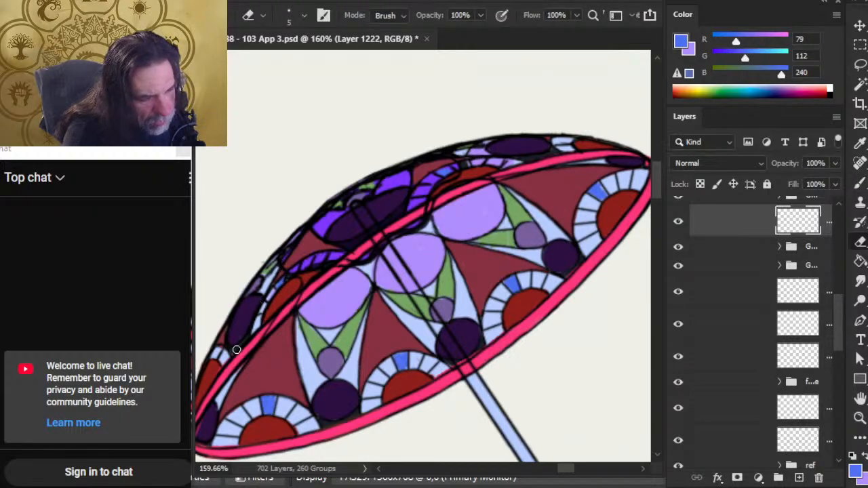
pyautogui.press('b')
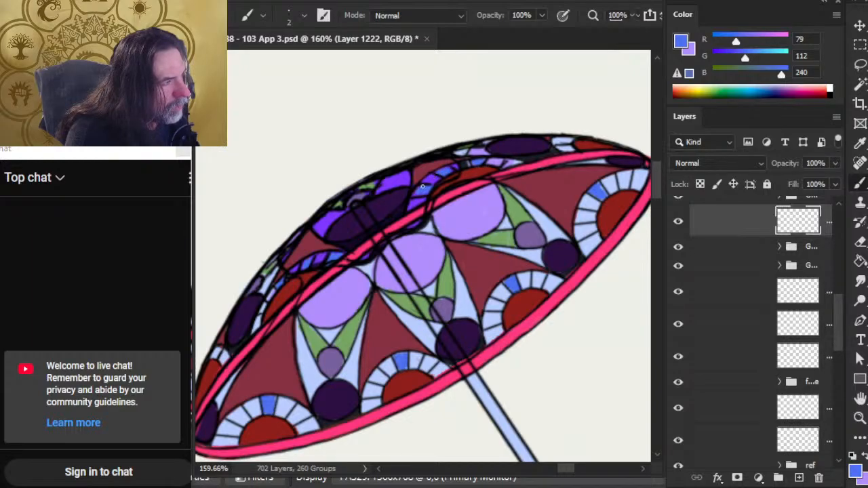
pyautogui.press('e')
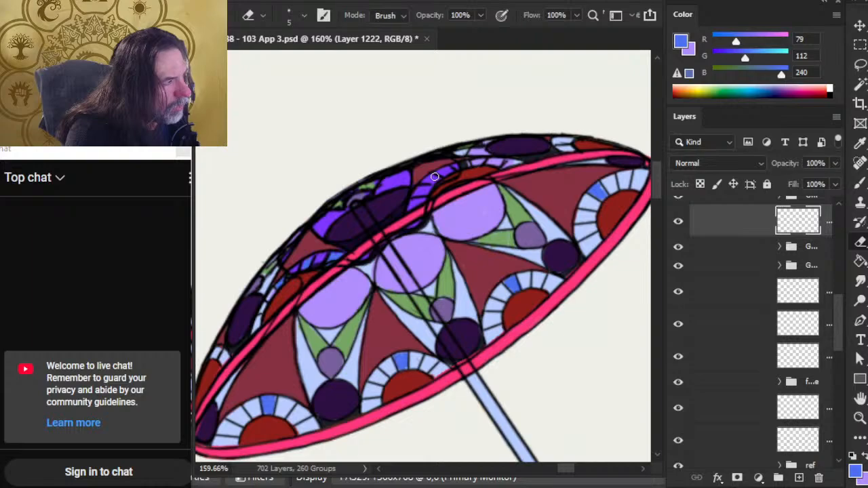
pyautogui.press('b')
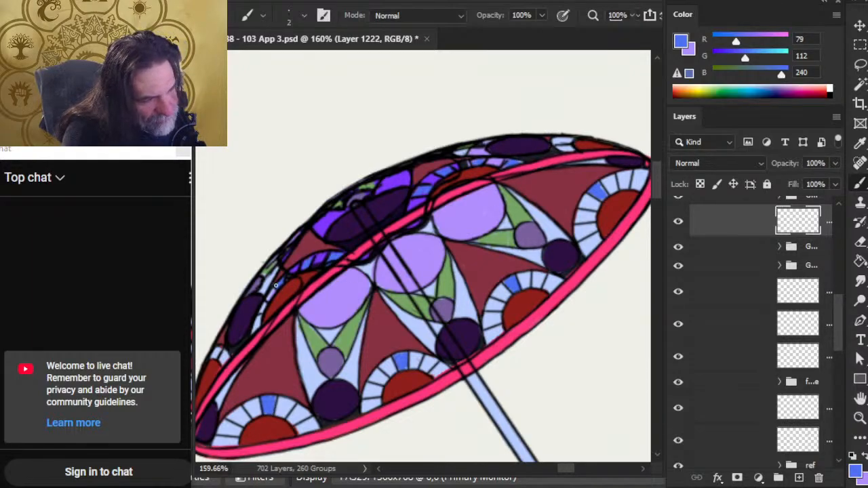
pyautogui.press('e')
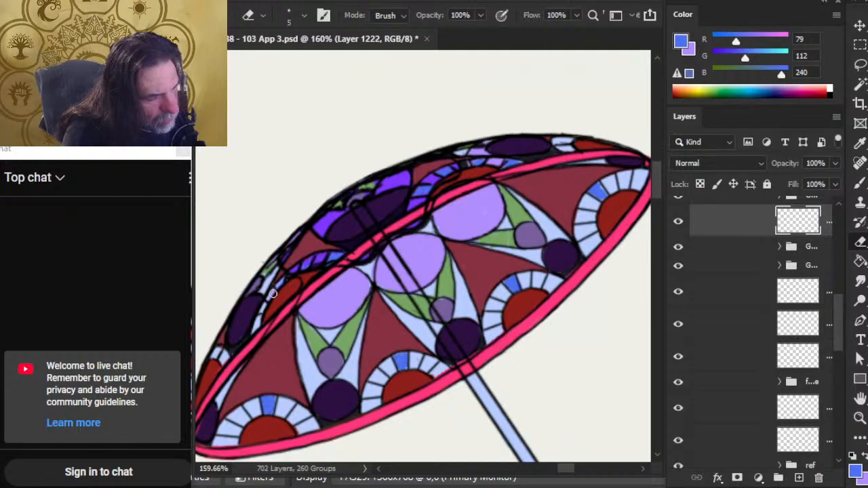
# - Brush medium blue (RGB 79, 112, 240) over alternating segments of the leftmost arch on the umbrella's underside, erasing any overspill
pyautogui.press('b')
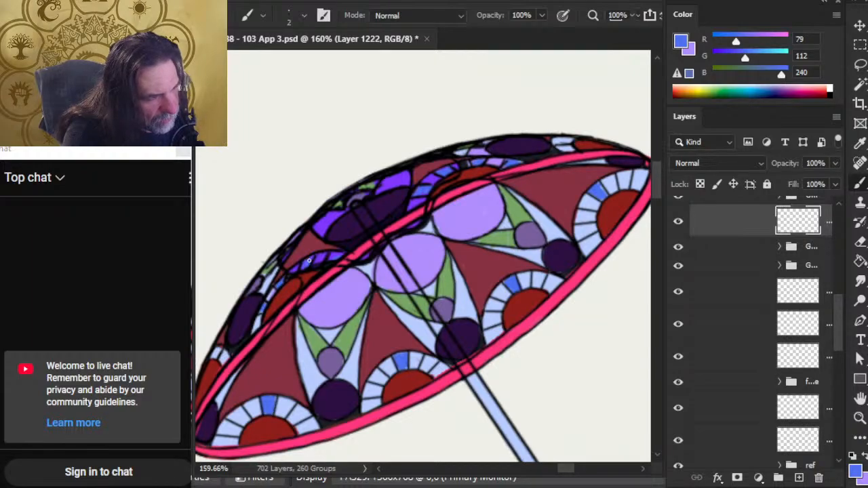
pyautogui.moveTo(318, 320)
pyautogui.mouseDown()
pyautogui.moveTo(411, 288)
pyautogui.moveTo(314, 328)
pyautogui.moveTo(320, 320)
pyautogui.mouseUp()
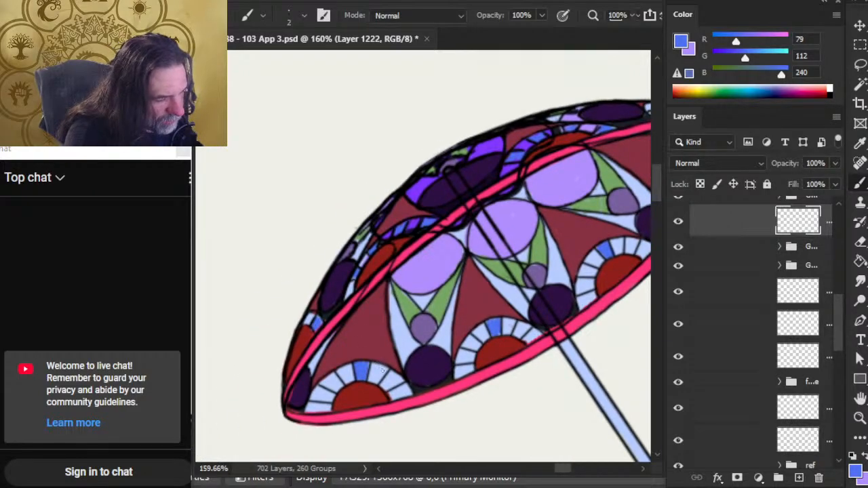
pyautogui.moveTo(387, 387)
pyautogui.mouseDown()
pyautogui.moveTo(400, 382)
pyautogui.moveTo(392, 381)
pyautogui.mouseUp()
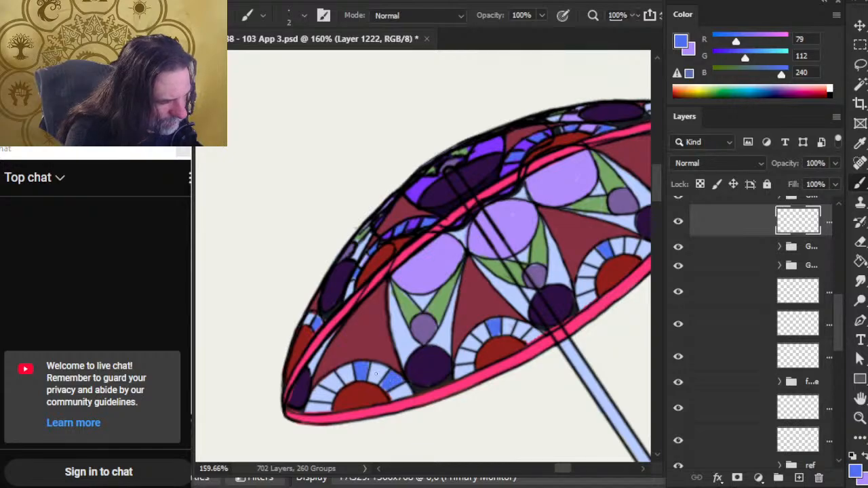
pyautogui.moveTo(329, 384)
pyautogui.mouseDown()
pyautogui.moveTo(338, 389)
pyautogui.moveTo(329, 384)
pyautogui.moveTo(341, 377)
pyautogui.mouseUp()
pyautogui.press('e')
pyautogui.press('b')
pyautogui.moveTo(312, 407)
pyautogui.mouseDown()
pyautogui.moveTo(327, 407)
pyautogui.moveTo(314, 407)
pyautogui.mouseUp()
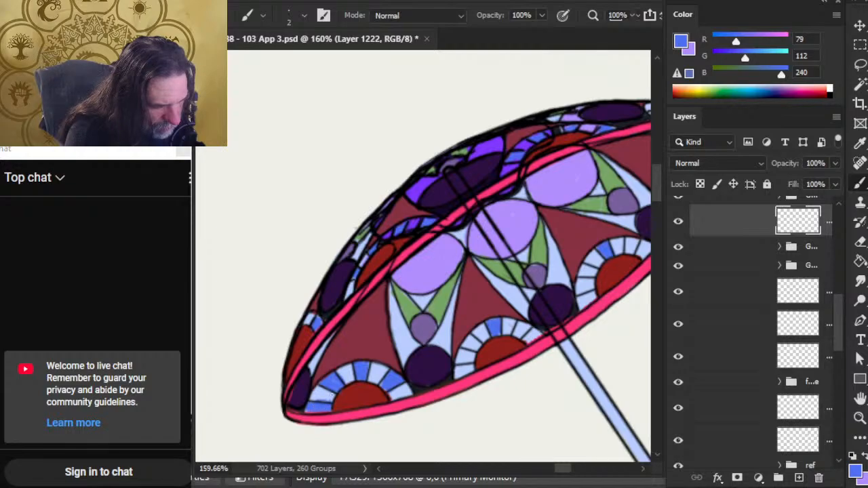
pyautogui.press('e')
pyautogui.press('b')
# - Paint alternating segments medium blue on the arch just left of the umbrella's shaft
pyautogui.moveTo(504, 339); pyautogui.dragTo(400, 311)
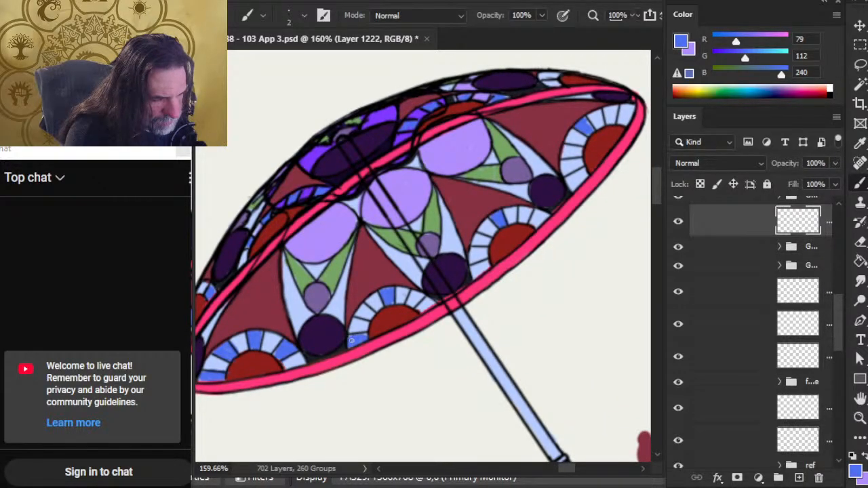
pyautogui.moveTo(362, 308); pyautogui.dragTo(371, 314)
pyautogui.moveTo(407, 304); pyautogui.dragTo(417, 300)
pyautogui.press('e')
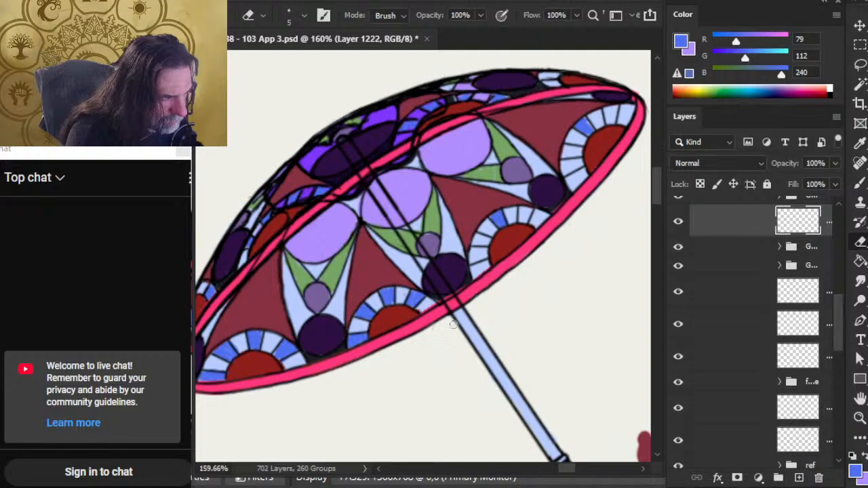
# - Paint alternating segments medium blue on the arch just right of the shaft and clean up their edges
pyautogui.moveTo(473, 305); pyautogui.dragTo(361, 381)
pyautogui.press('b')
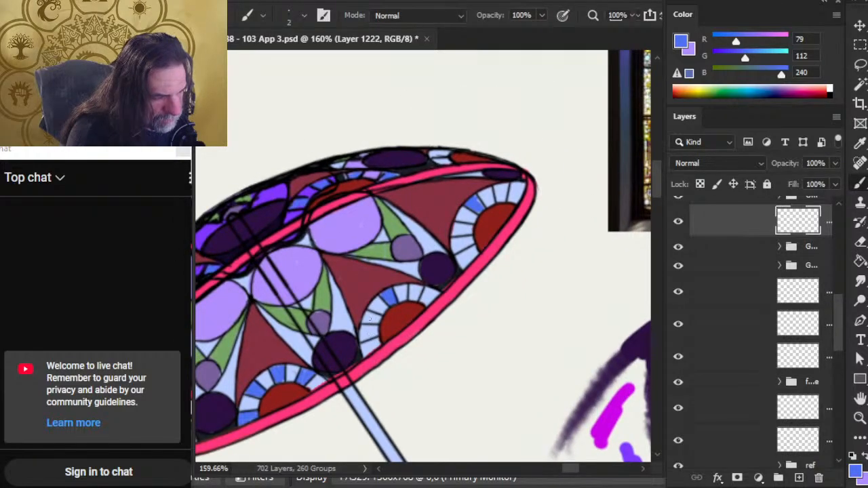
pyautogui.moveTo(368, 315)
pyautogui.mouseDown()
pyautogui.moveTo(394, 317)
pyautogui.moveTo(370, 348)
pyautogui.mouseUp()
pyautogui.press('e')
pyautogui.press('b')
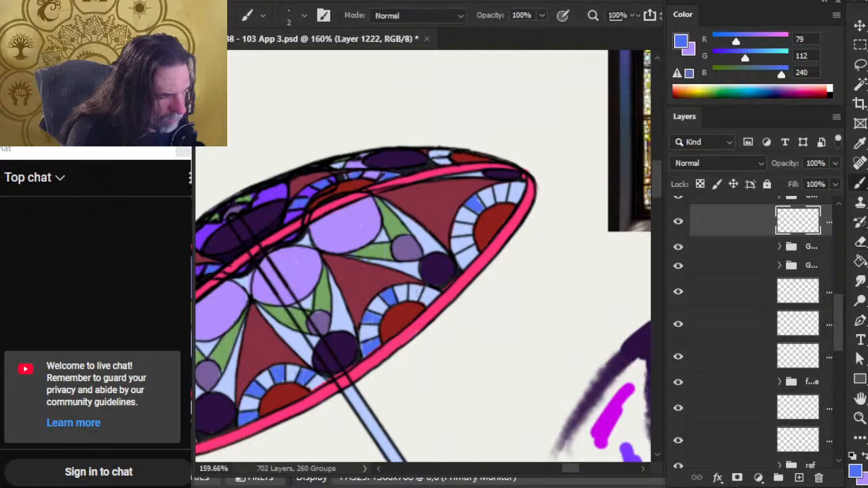
pyautogui.moveTo(414, 291); pyautogui.dragTo(415, 291)
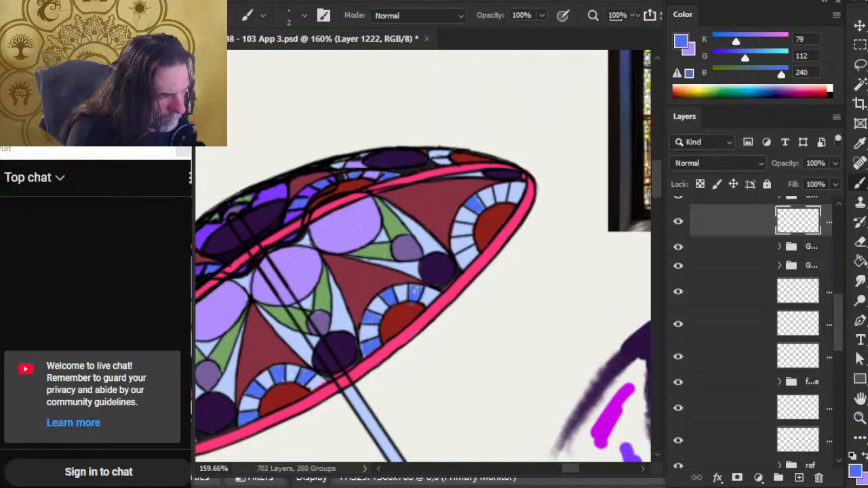
pyautogui.press('e')
# - Fill alternating segments of the underside's far-right arch with the same blue, erasing paint that strays over the outlines
pyautogui.moveTo(430, 301); pyautogui.dragTo(372, 381)
pyautogui.press('b')
pyautogui.moveTo(400, 306)
pyautogui.mouseDown()
pyautogui.moveTo(406, 313)
pyautogui.moveTo(400, 305)
pyautogui.mouseUp()
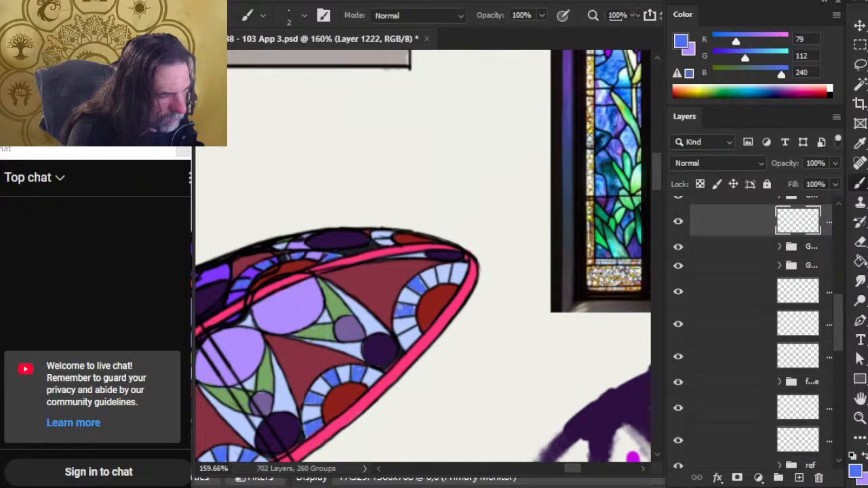
pyautogui.press('e')
pyautogui.press('b')
pyautogui.moveTo(401, 335)
pyautogui.mouseDown()
pyautogui.moveTo(401, 342)
pyautogui.moveTo(414, 334)
pyautogui.mouseUp()
pyautogui.press('e')
pyautogui.press('b')
pyautogui.press('e')
pyautogui.press('b')
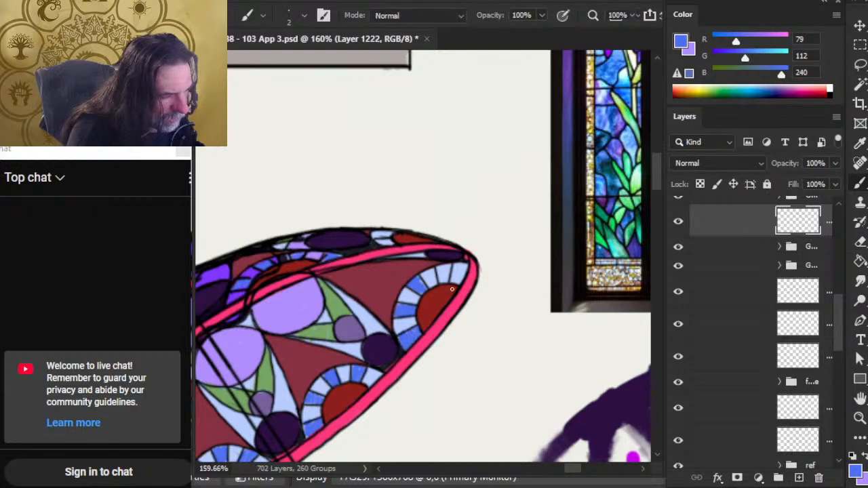
pyautogui.moveTo(437, 268)
pyautogui.mouseDown()
pyautogui.moveTo(440, 281)
pyautogui.moveTo(438, 269)
pyautogui.moveTo(448, 275)
pyautogui.moveTo(438, 270)
pyautogui.mouseUp()
pyautogui.press('e')
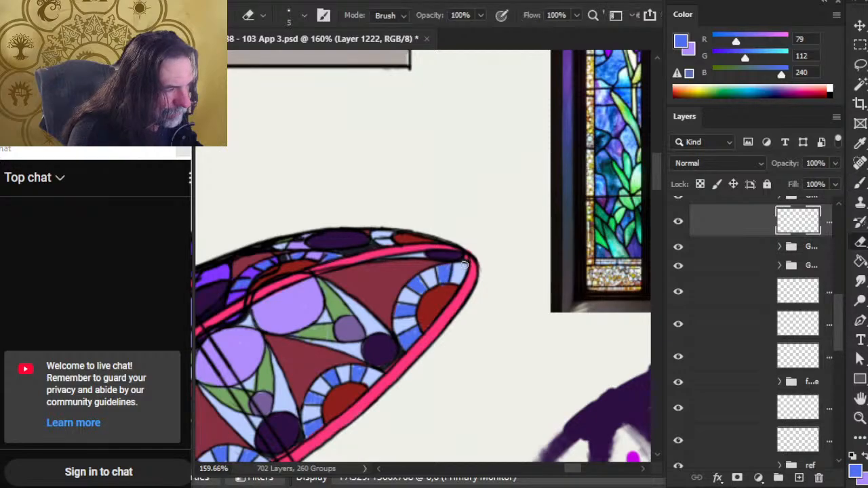
# - Add alternating medium-blue segments to the arches on the right half of the umbrella's outer canopy and tidy them with the eraser
pyautogui.press('b')
pyautogui.moveTo(388, 233); pyautogui.dragTo(382, 235)
pyautogui.moveTo(319, 292); pyautogui.dragTo(400, 282)
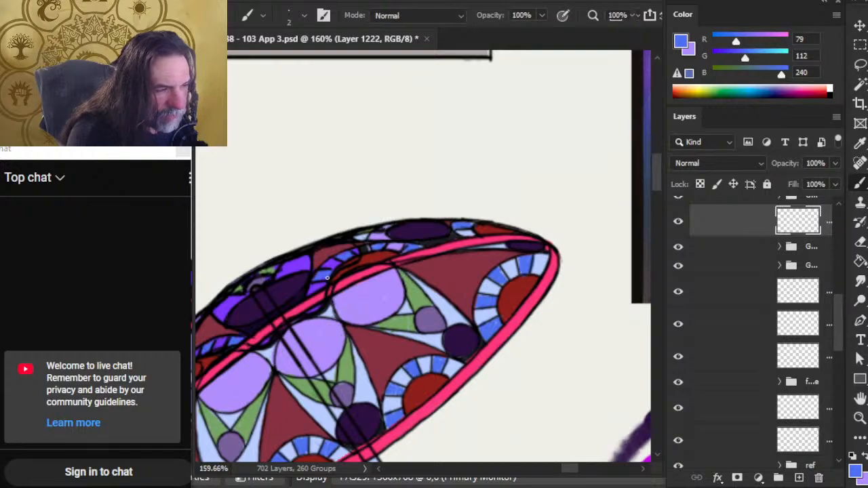
pyautogui.press('e')
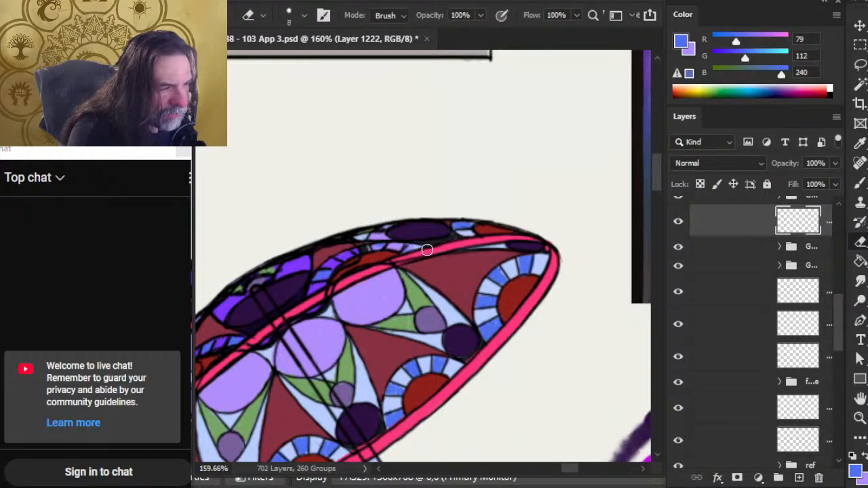
pyautogui.press('b')
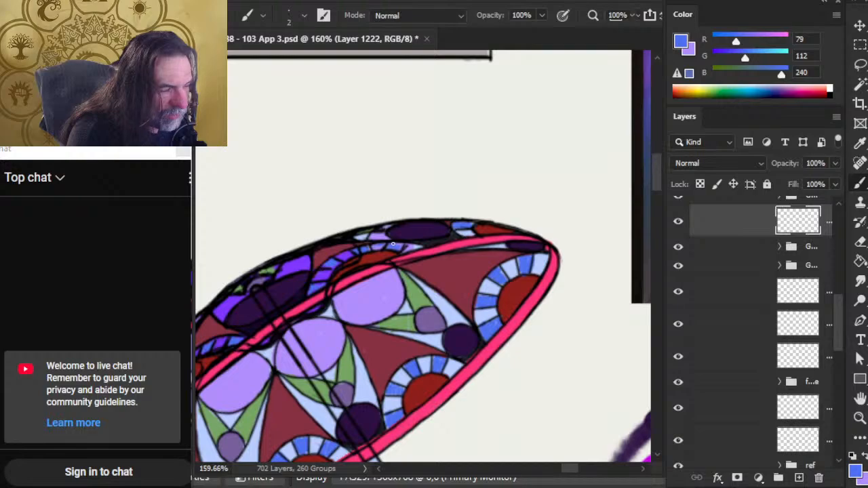
pyautogui.press('e')
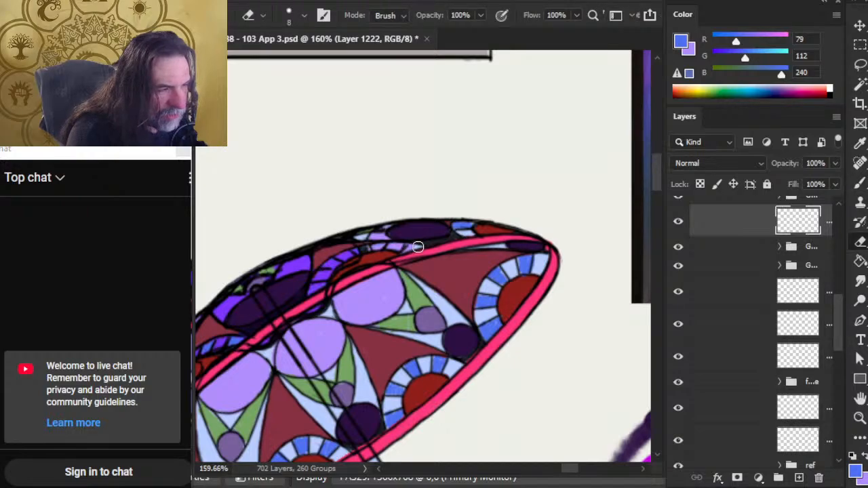
pyautogui.press('b')
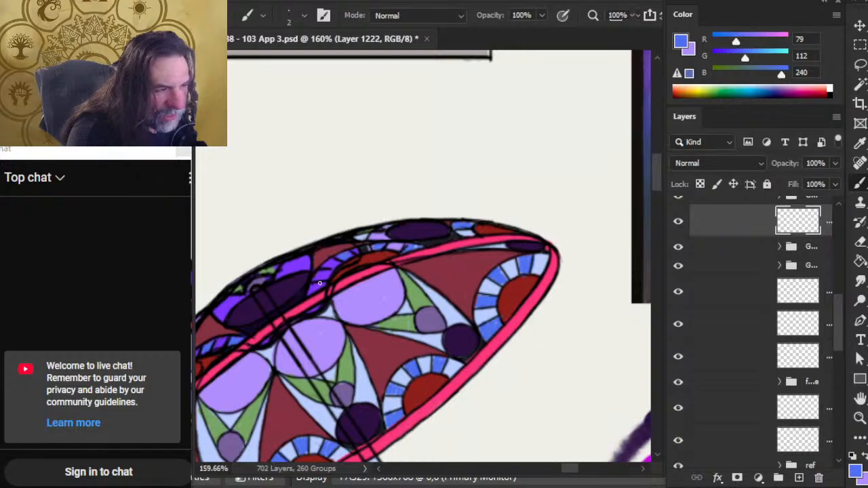
pyautogui.press('e')
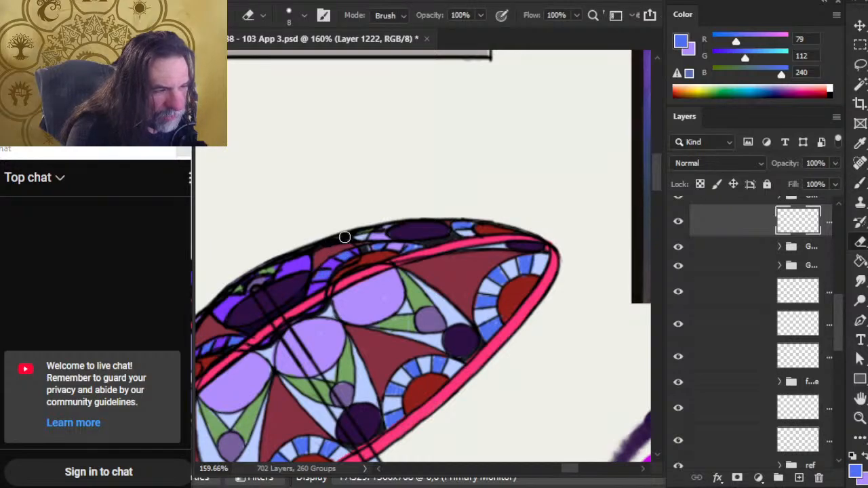
# - Swap the foreground and background colours and sample the medium blue (RGB 82, 115, 240) from the umbrella's arch segments
pyautogui.press('z')
pyautogui.moveTo(407, 251); pyautogui.dragTo(357, 277)
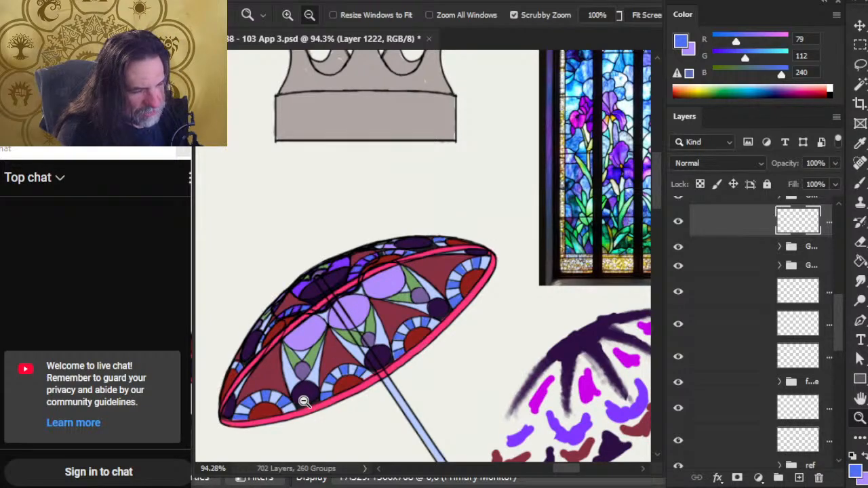
pyautogui.keyDown('alt'); pyautogui.click(349, 354); pyautogui.keyUp('alt')
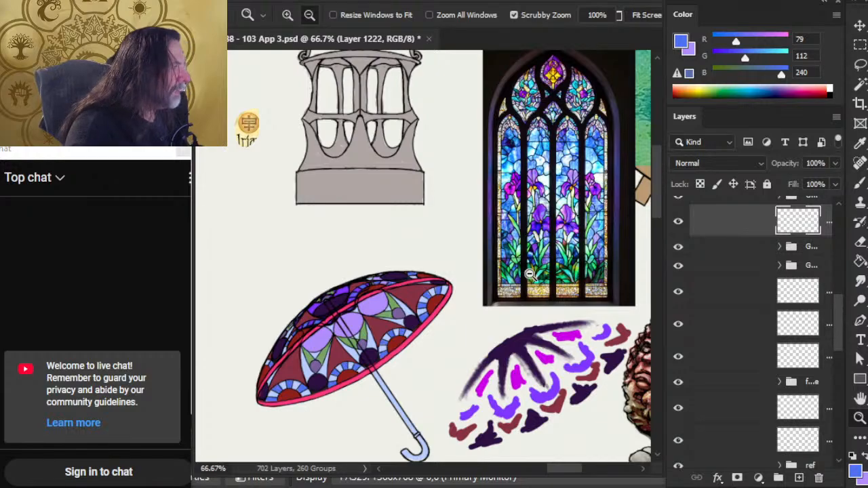
pyautogui.press('x')
pyautogui.press('b')
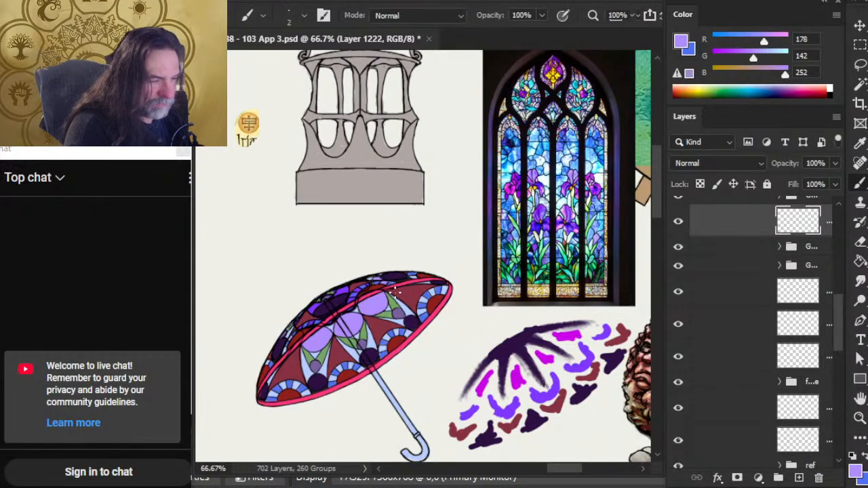
pyautogui.keyDown('alt'); pyautogui.click(399, 363); pyautogui.keyUp('alt')
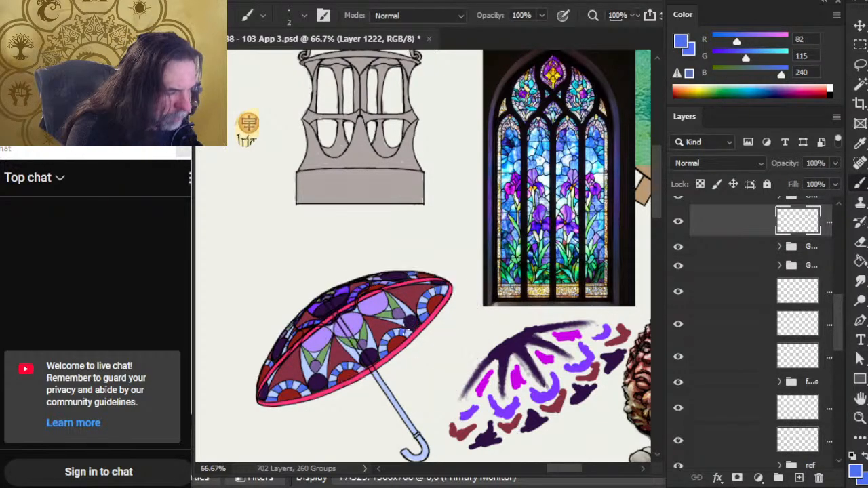
# - Sample a dark indigo (RGB 39, 11, 112) from the stained-glass iris window reference as the brush colour for the umbrella
pyautogui.press('z')
pyautogui.moveTo(549, 148); pyautogui.dragTo(613, 182)
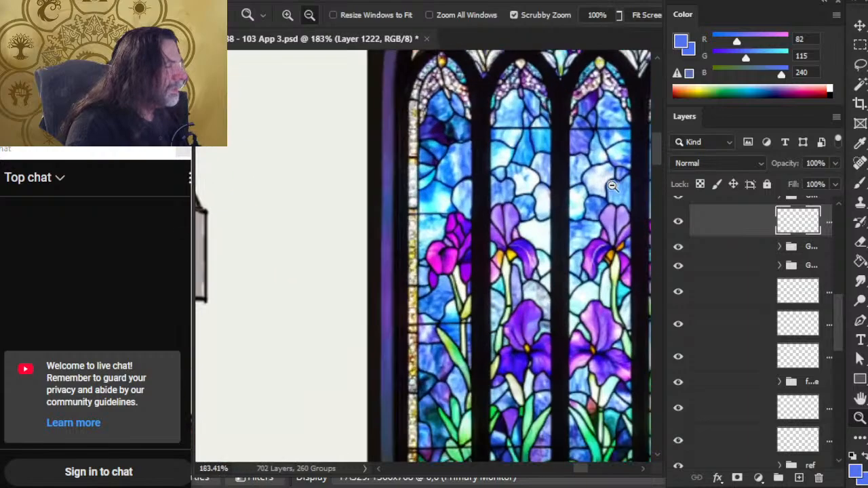
pyautogui.press('b')
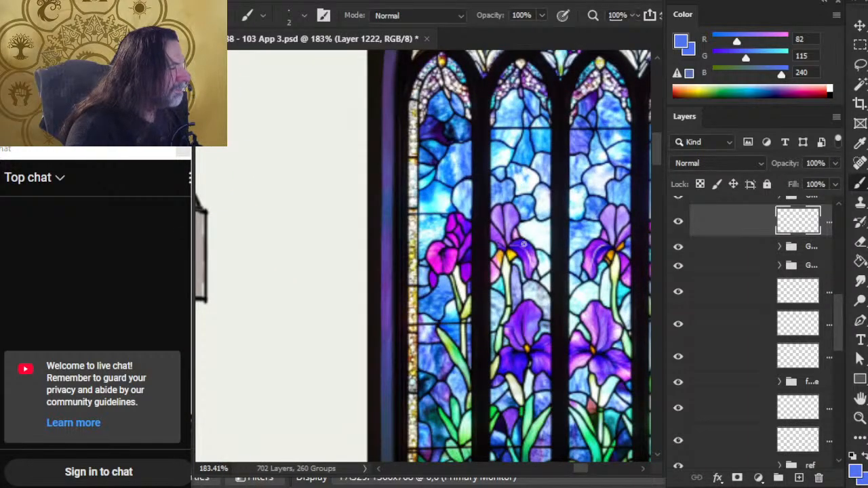
pyautogui.keyDown('alt'); pyautogui.click(524, 202); pyautogui.keyUp('alt')
pyautogui.moveTo(528, 198); pyautogui.dragTo(514, 229)
pyautogui.moveTo(232, 387); pyautogui.dragTo(418, 144)
pyautogui.moveTo(360, 358); pyautogui.dragTo(446, 236)
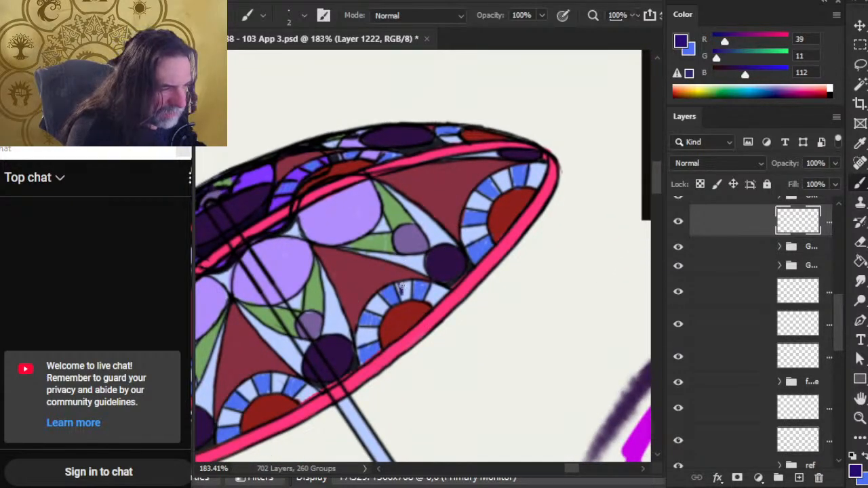
# - Paint one upper segment of the arch right of the shaft dark indigo and sample the canopy's maroon as the second colour
pyautogui.moveTo(402, 285); pyautogui.dragTo(397, 292)
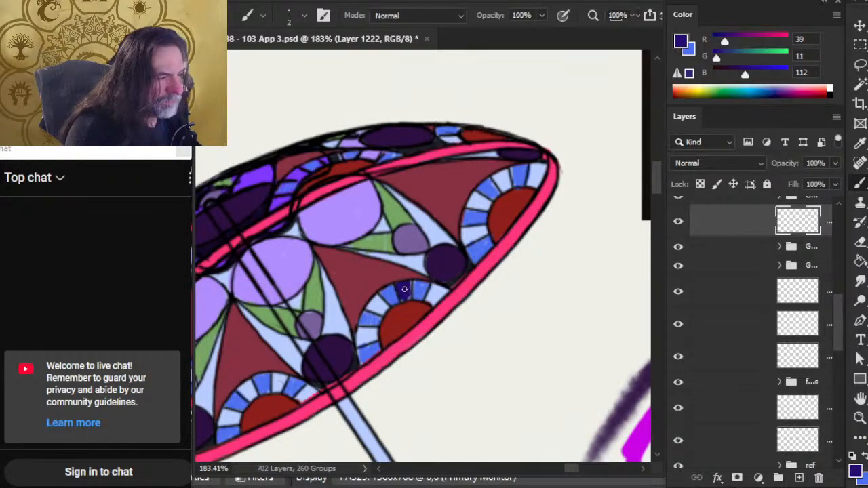
pyautogui.press('x')
pyautogui.keyDown('alt'); pyautogui.click(366, 272); pyautogui.keyUp('alt')
pyautogui.press('x')
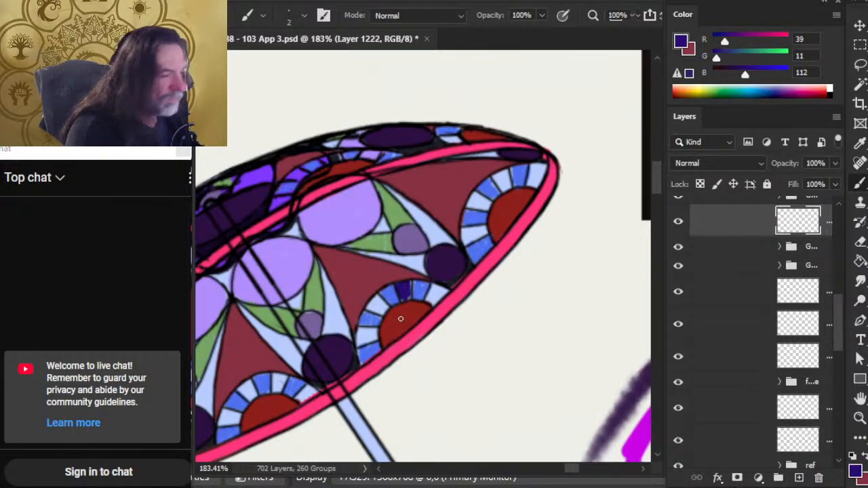
pyautogui.keyDown('alt'); pyautogui.click(404, 291); pyautogui.keyUp('alt')
pyautogui.press('x')
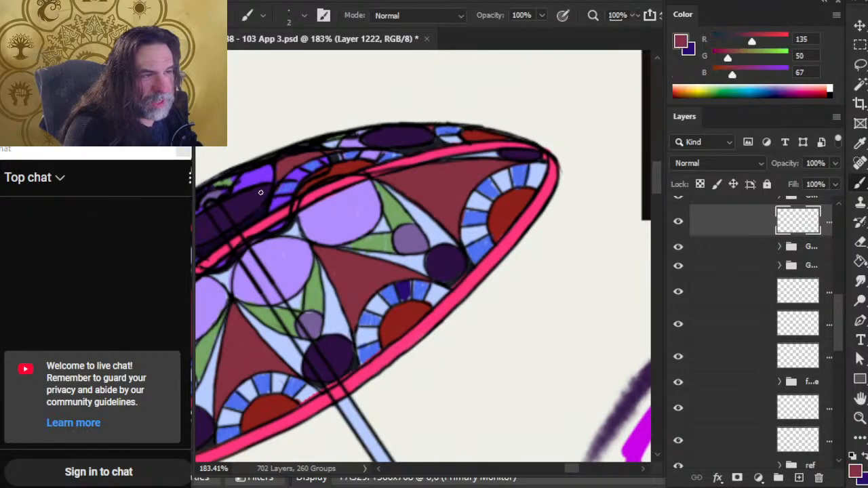
pyautogui.press('x')
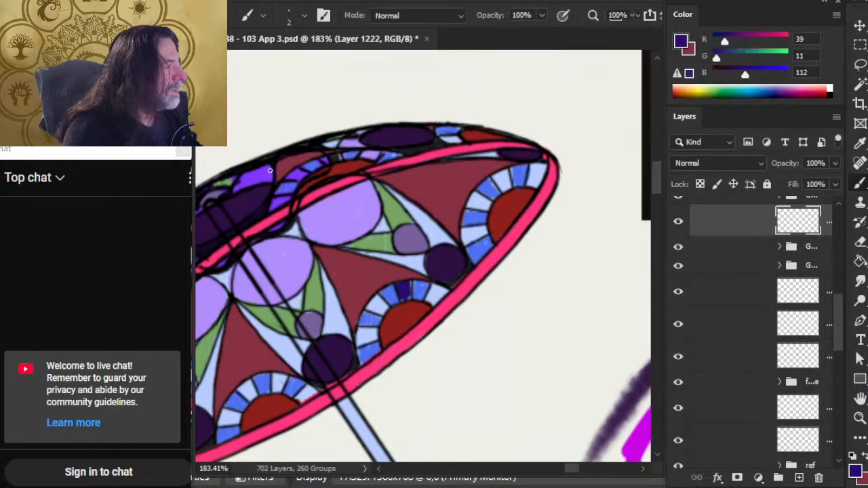
# - Sample the outer canopy's bright purple (RGB 127, 56, 255) as the second colour, keeping dark indigo as the foreground
pyautogui.press('x')
pyautogui.keyDown('alt'); pyautogui.click(250, 177); pyautogui.keyUp('alt')
pyautogui.press('x')
pyautogui.press('x')
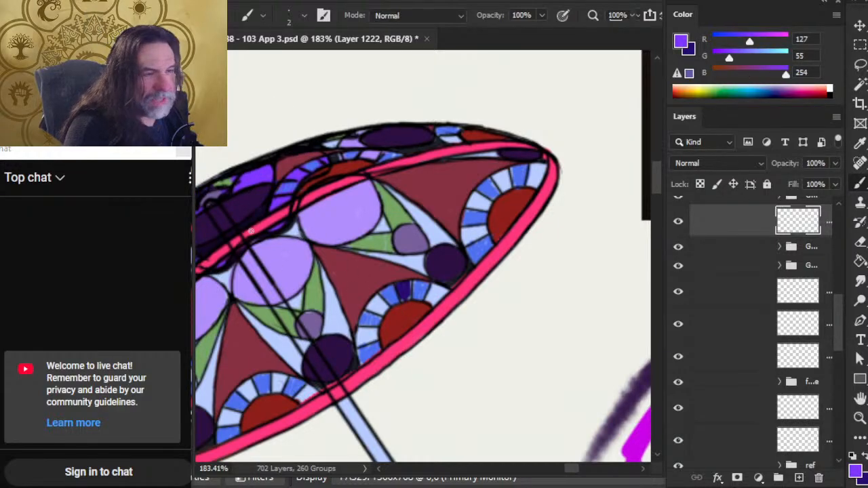
pyautogui.keyDown('alt'); pyautogui.click(258, 176); pyautogui.keyUp('alt')
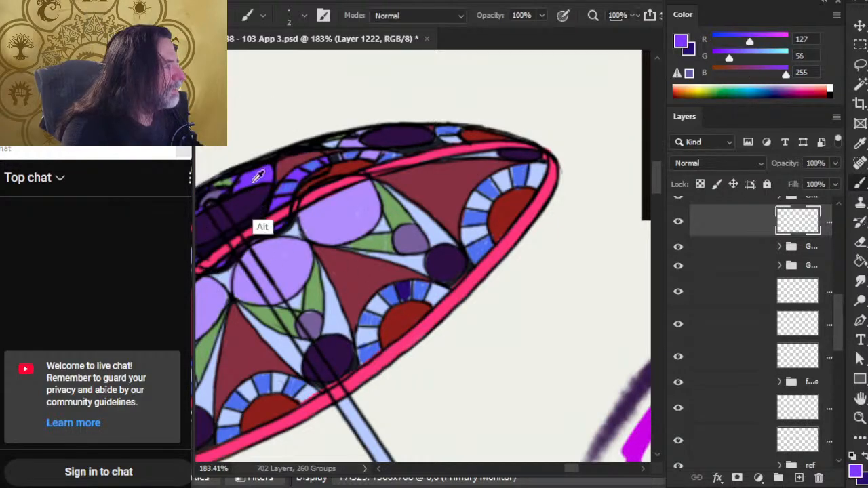
pyautogui.press('x')
pyautogui.keyDown('alt'); pyautogui.click(403, 291); pyautogui.keyUp('alt')
pyautogui.press('x')
pyautogui.press('x')
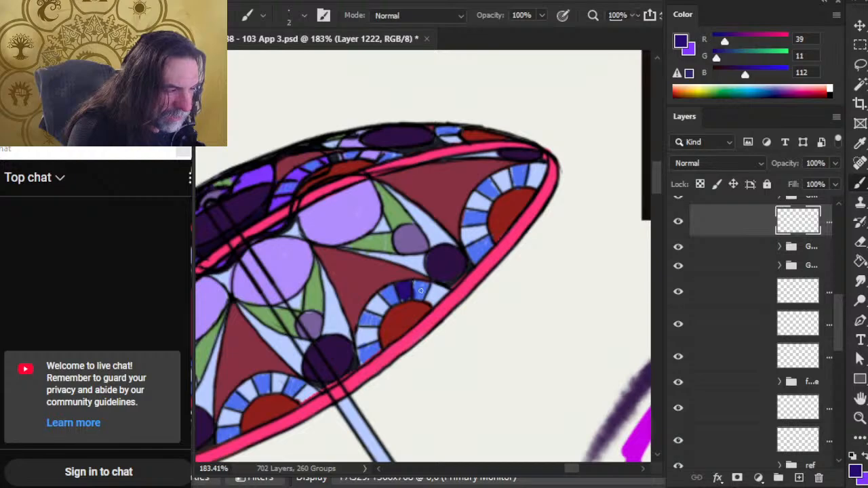
# - Erase the dark indigo segment on the arch, then undo back to before it was painted
pyautogui.press('e')
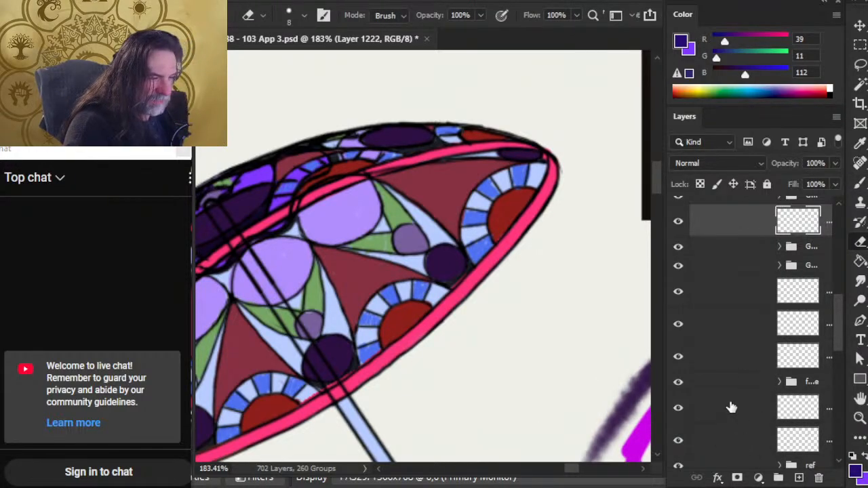
pyautogui.hotkey('ctrl', 'z')
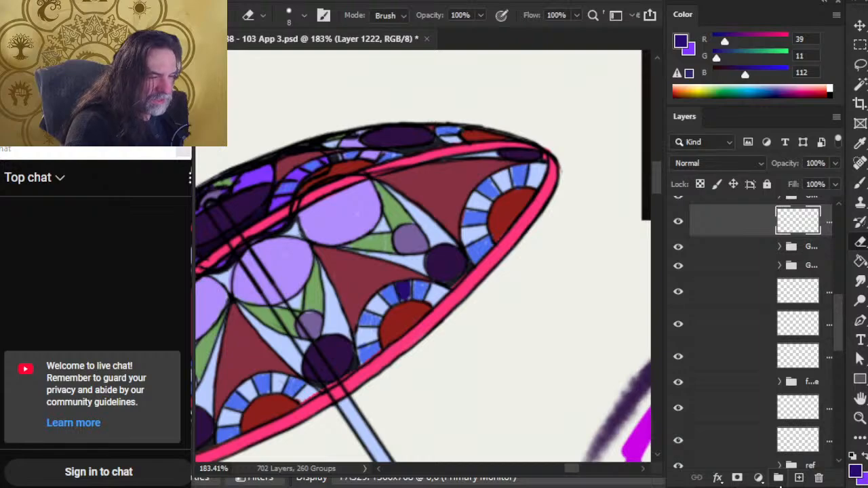
pyautogui.hotkey('ctrl', 'z')
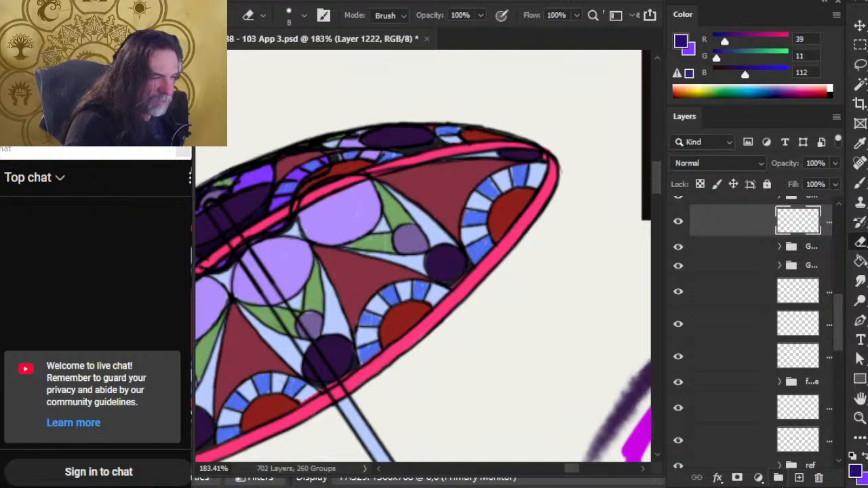
# - Add a new layer, group it with the current layer, and make the group's upper layer active
pyautogui.click(799, 479)
pyautogui.keyDown('ctrl'); pyautogui.click(753, 266); pyautogui.keyUp('ctrl')
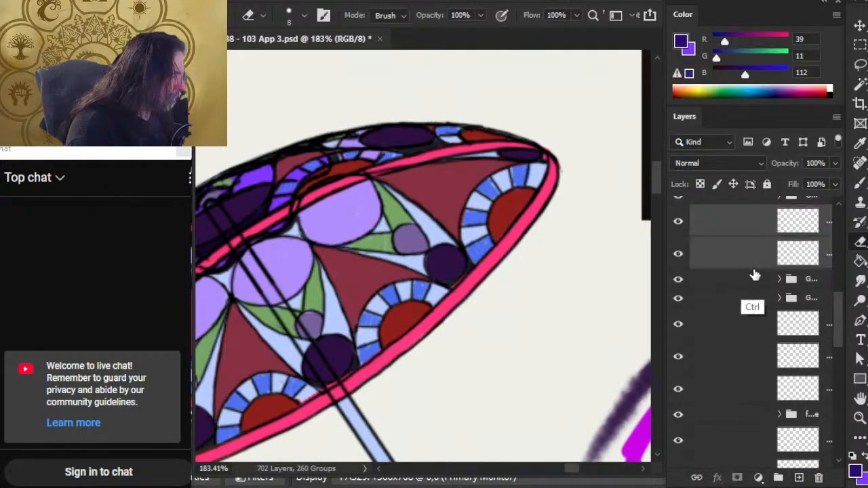
pyautogui.hotkey('ctrl', 'g')
pyautogui.click(779, 214)
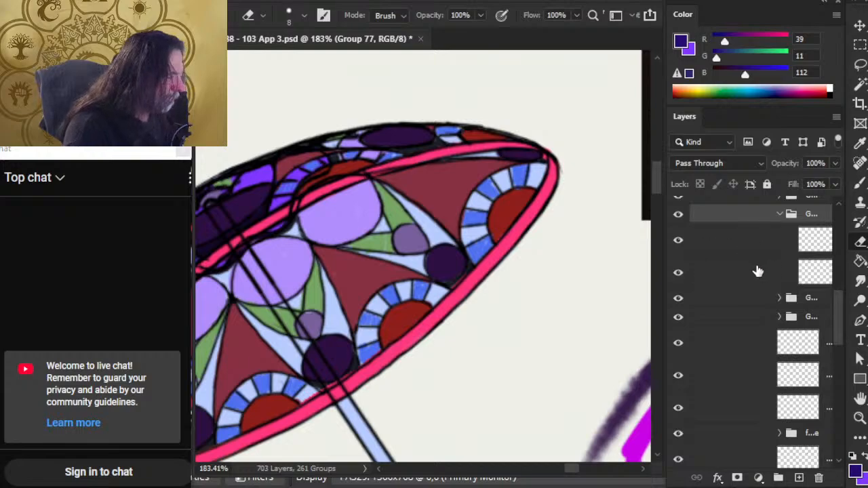
pyautogui.click(700, 250)
# - Paint a left and a top segment of the arch just right of the shaft dark indigo
pyautogui.press('b')
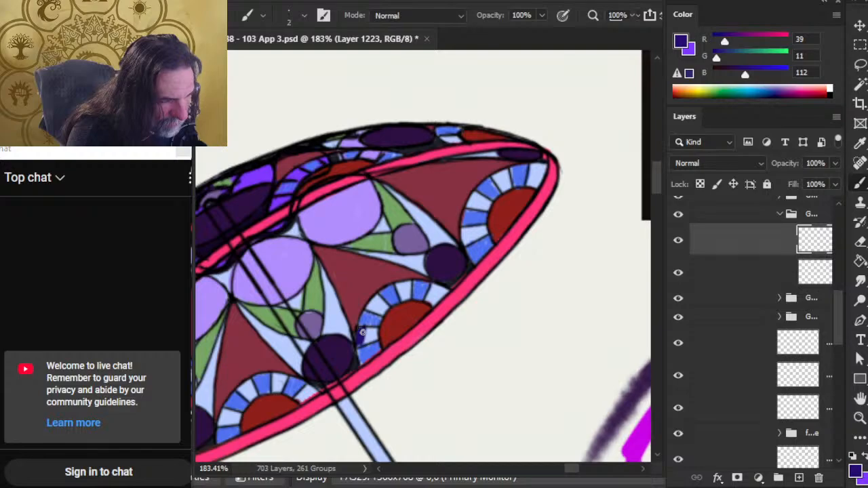
pyautogui.moveTo(363, 332); pyautogui.dragTo(377, 333)
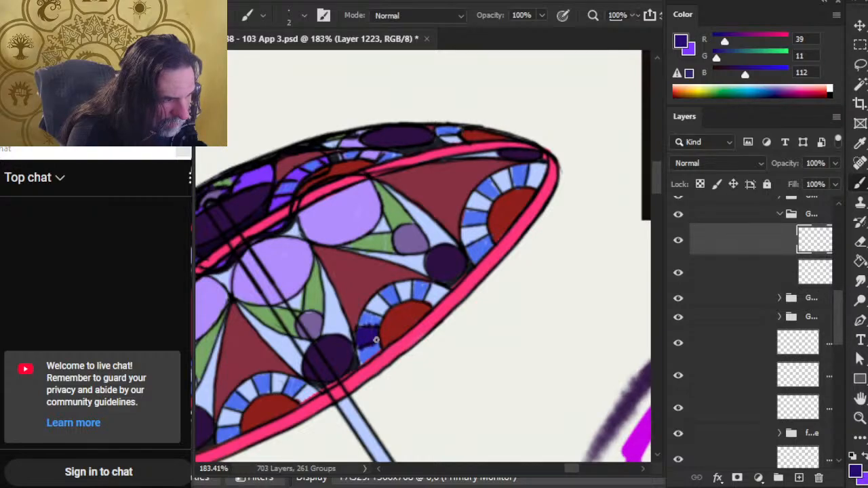
pyautogui.press('e')
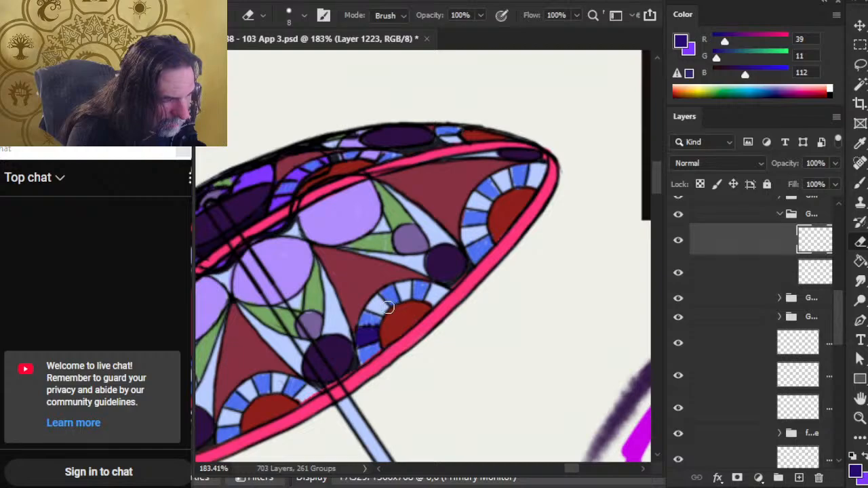
pyautogui.press('b')
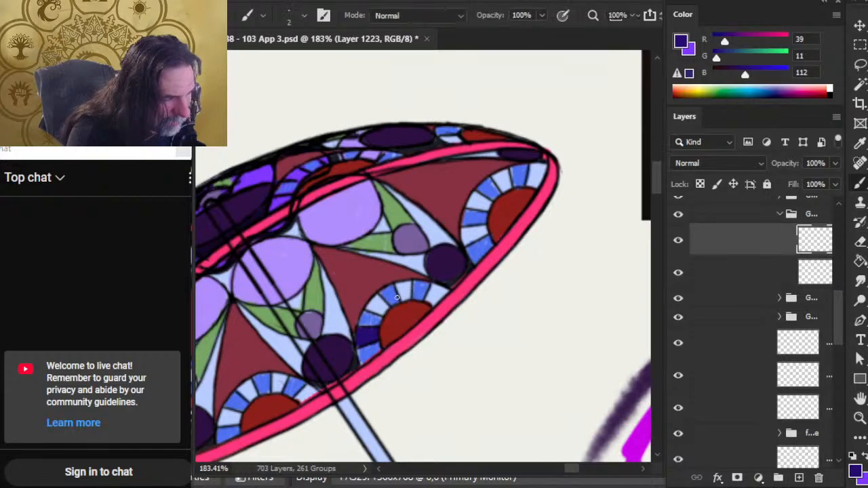
pyautogui.moveTo(398, 286)
pyautogui.mouseDown()
pyautogui.moveTo(402, 298)
pyautogui.moveTo(407, 285)
pyautogui.moveTo(409, 299)
pyautogui.moveTo(398, 285)
pyautogui.mouseUp()
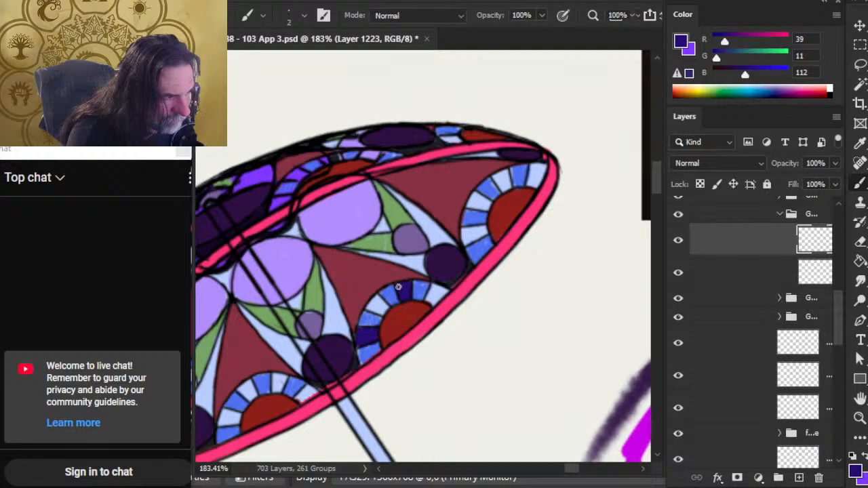
pyautogui.press('e')
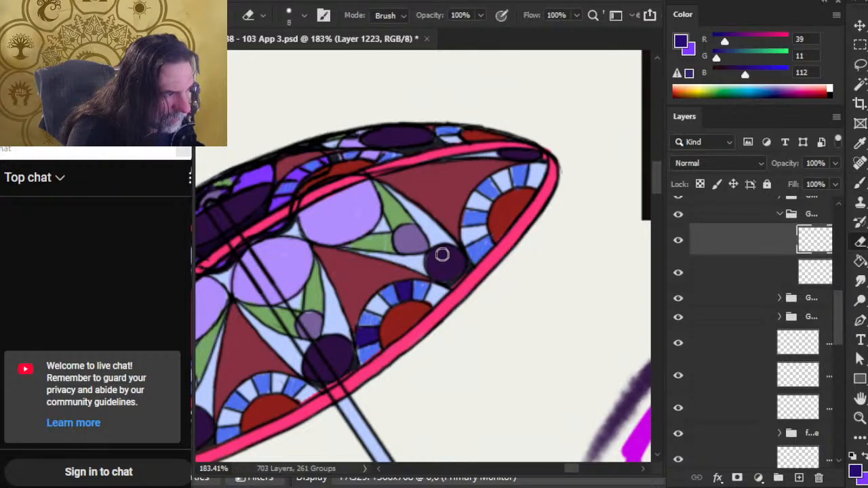
# - Paint a lower-left and an upper segment of the umbrella's rightmost arch dark indigo
pyautogui.press('b')
pyautogui.moveTo(462, 242)
pyautogui.mouseDown()
pyautogui.moveTo(467, 230)
pyautogui.moveTo(462, 238)
pyautogui.moveTo(485, 232)
pyautogui.mouseUp()
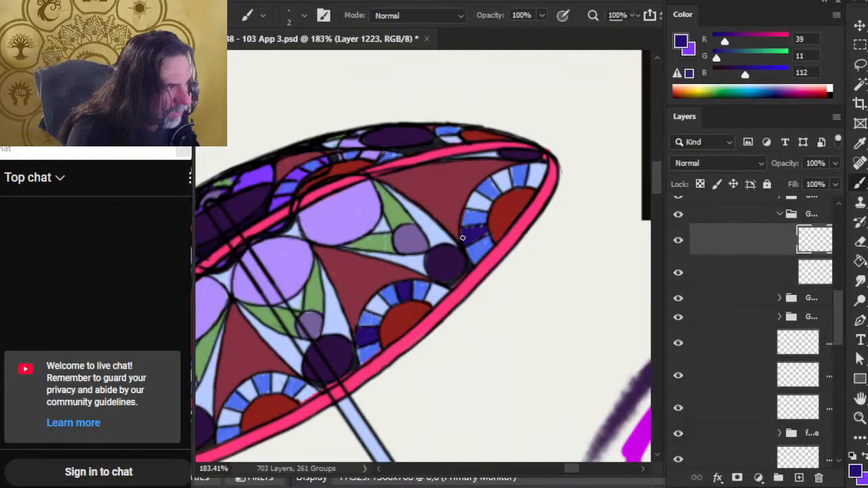
pyautogui.press('e')
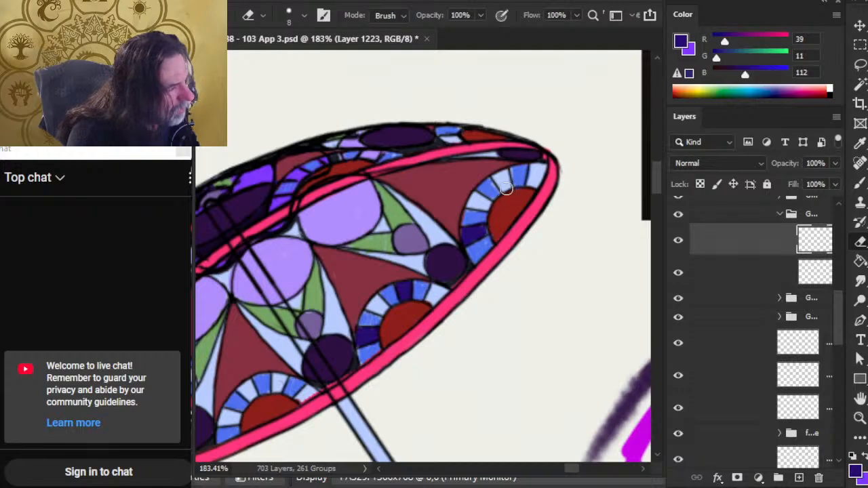
pyautogui.press('b')
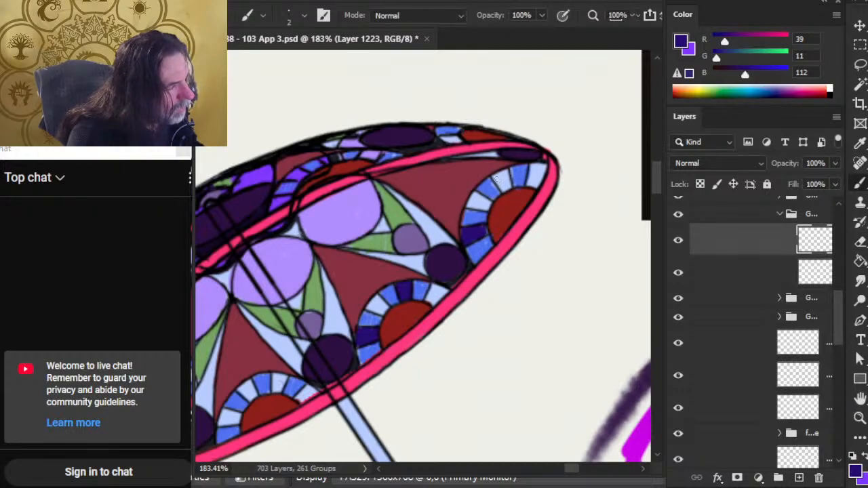
pyautogui.moveTo(495, 181)
pyautogui.mouseDown()
pyautogui.moveTo(505, 178)
pyautogui.moveTo(496, 179)
pyautogui.mouseUp()
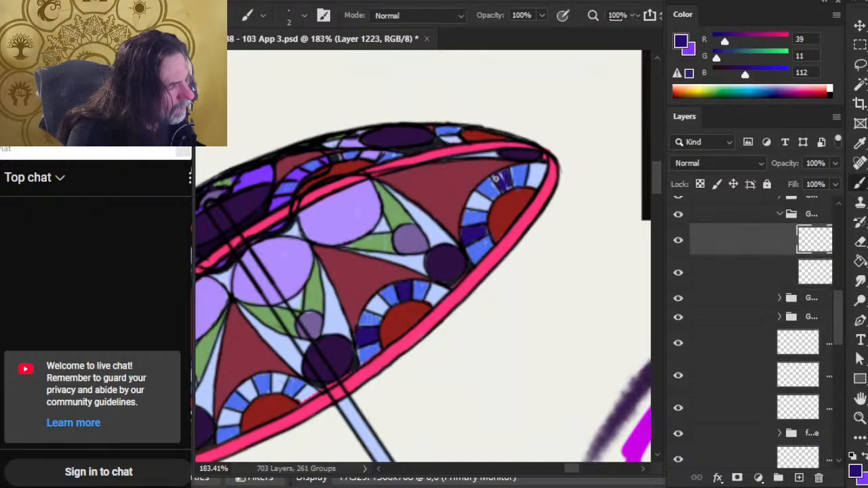
# - Fill out the rightmost arch's upper indigo segment on the group's lower layer and tidy its edges
pyautogui.click(705, 274)
pyautogui.press('e')
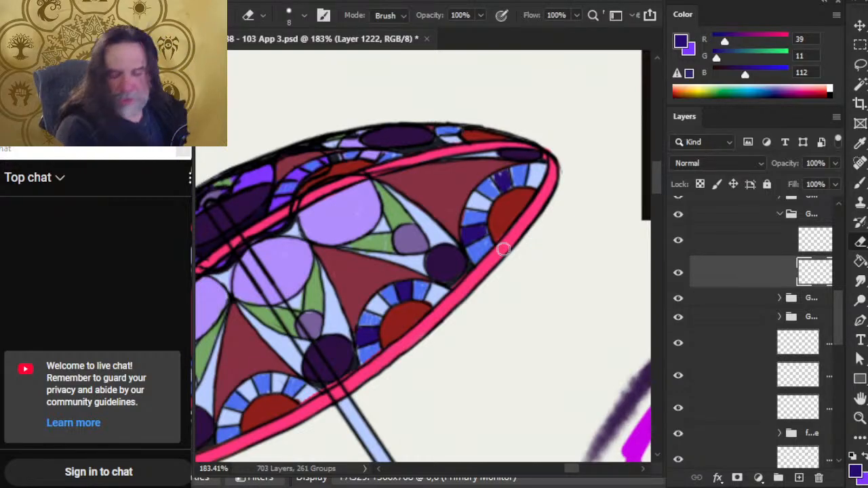
pyautogui.press('b')
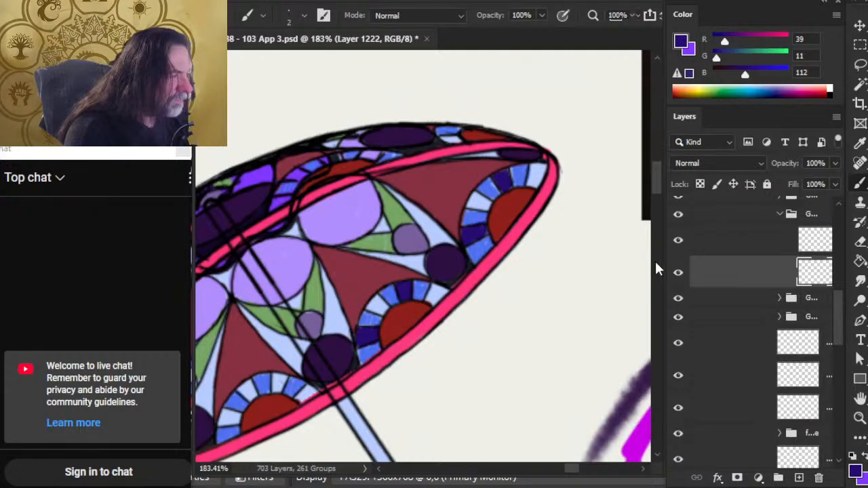
# - Hide and reshow the group's upper layer to check which layer holds the indigo strokes
pyautogui.click(678, 241)
pyautogui.click(680, 242)
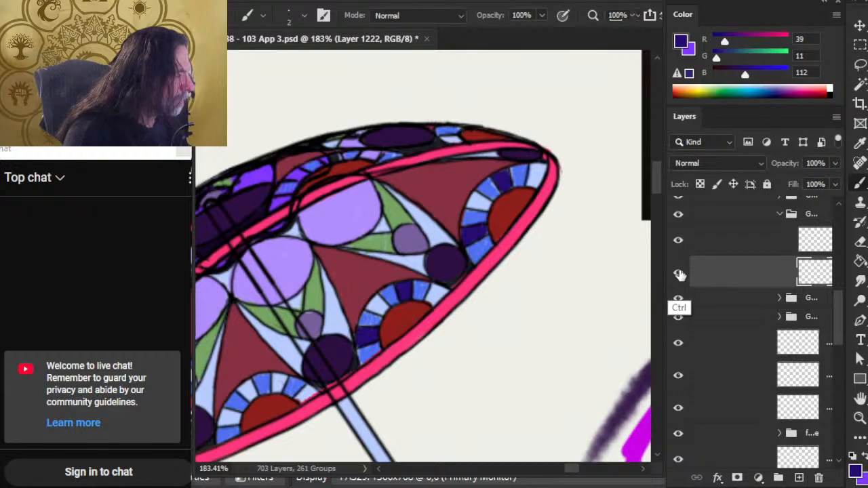
pyautogui.press('w')
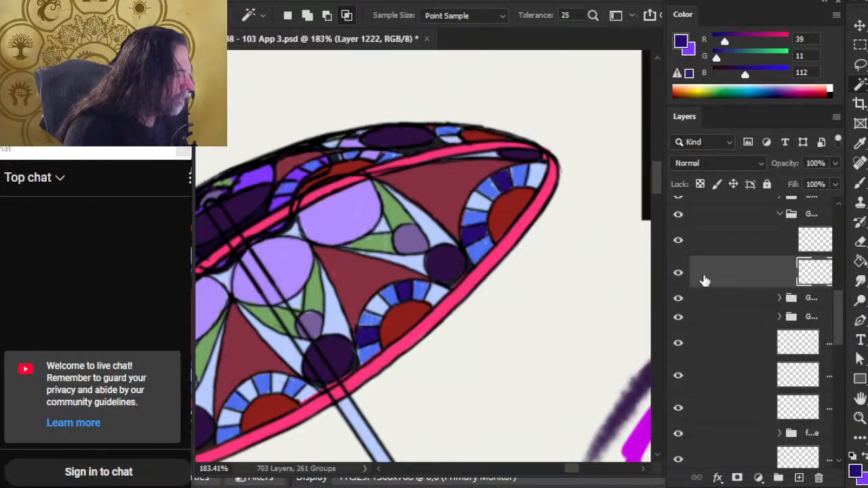
pyautogui.click(678, 242)
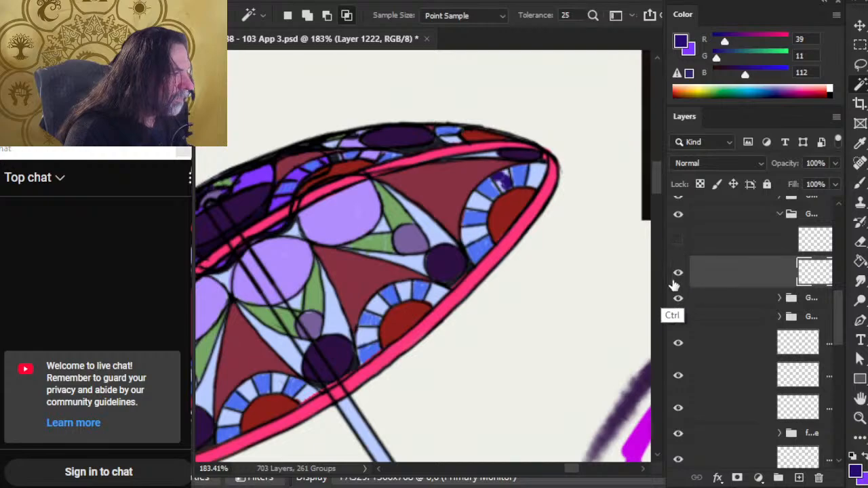
pyautogui.click(678, 241)
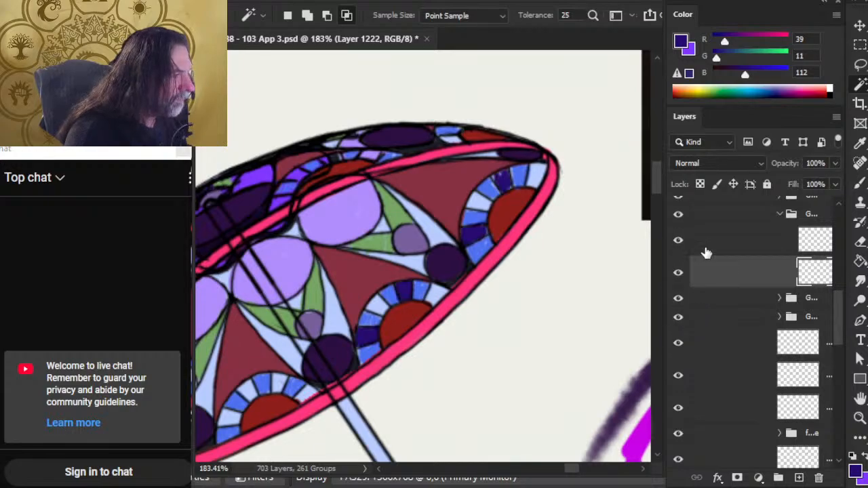
# - Repaint the rightmost arch's upper indigo segment on the upper layer and clean up the lower layer with the eraser
pyautogui.click(703, 248)
pyautogui.press('b')
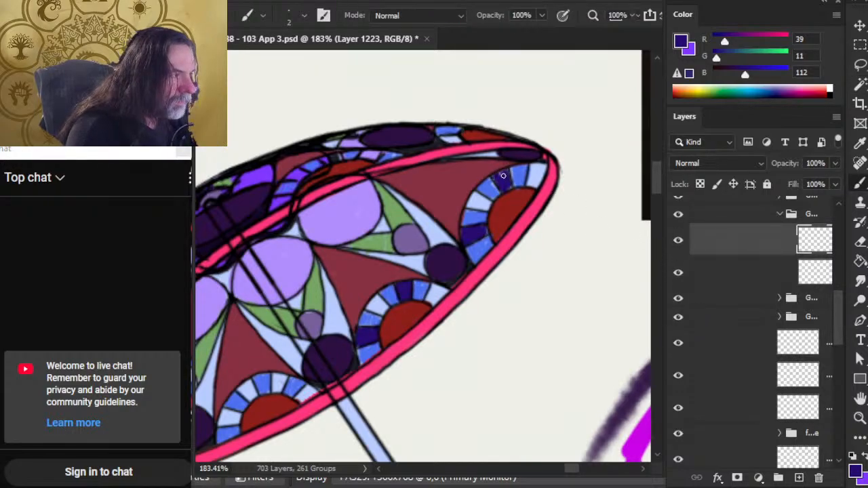
pyautogui.click(721, 283)
pyautogui.press('e')
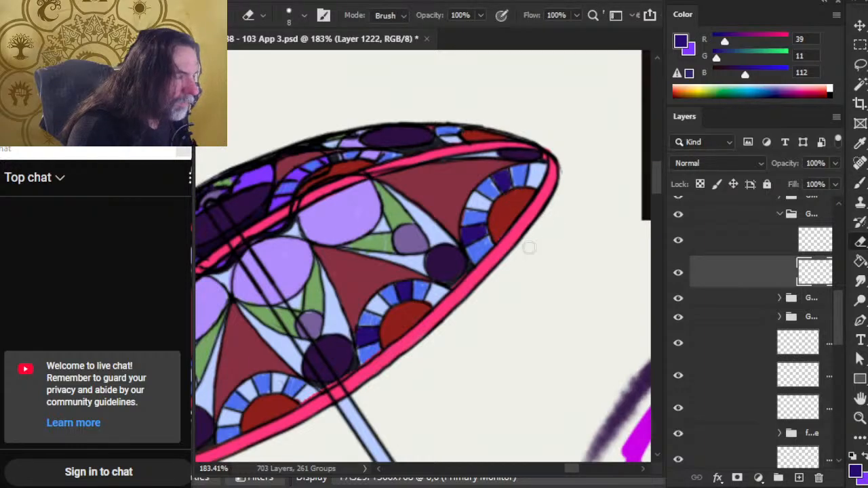
# - Paint a top and a left segment of the arch just left of the shaft dark indigo on the group's upper layer
pyautogui.click(725, 244)
pyautogui.press('b')
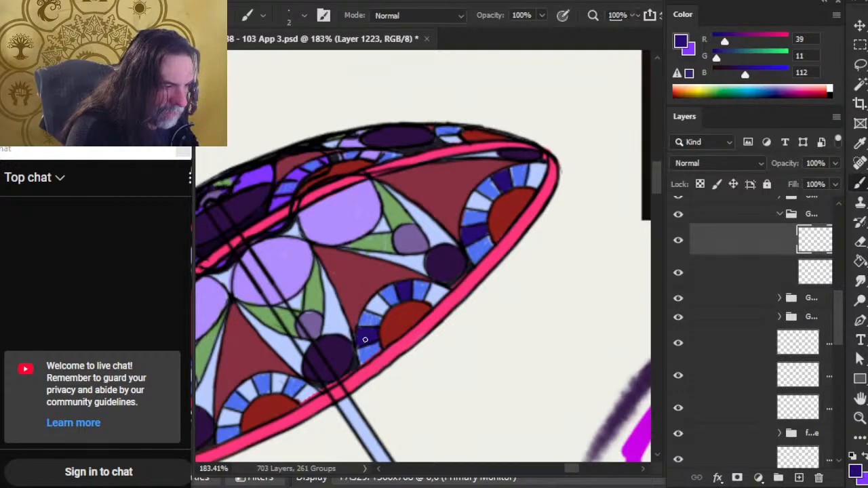
pyautogui.moveTo(276, 377); pyautogui.dragTo(281, 389)
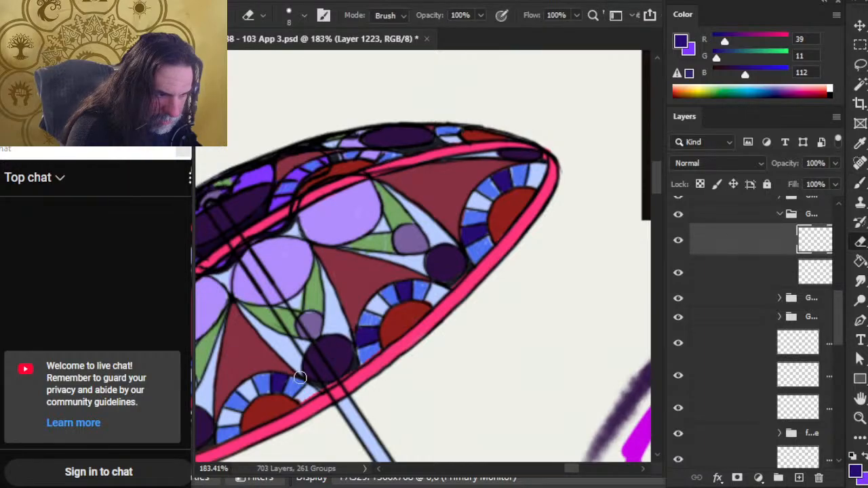
pyautogui.moveTo(224, 415)
pyautogui.mouseDown()
pyautogui.moveTo(222, 422)
pyautogui.moveTo(222, 412)
pyautogui.moveTo(233, 418)
pyautogui.moveTo(225, 412)
pyautogui.mouseUp()
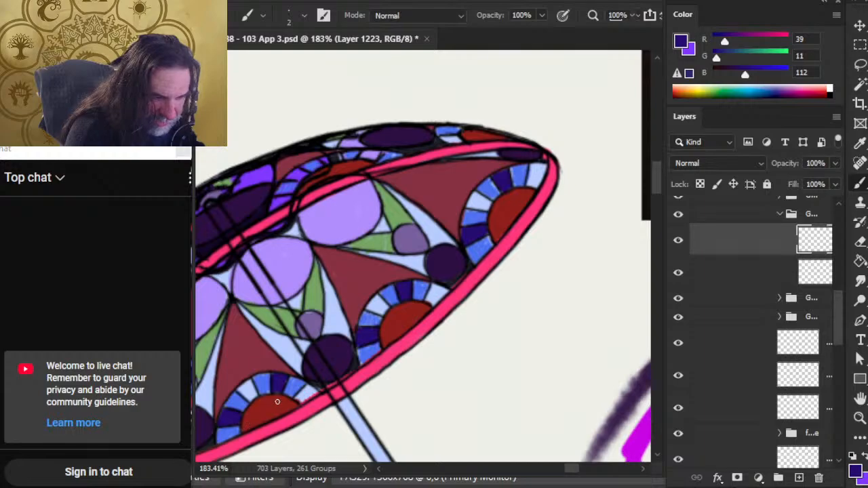
pyautogui.press('e')
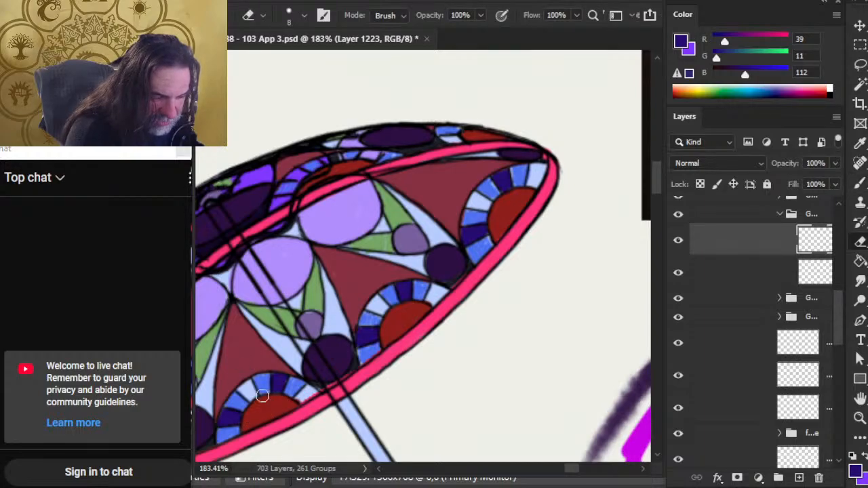
# - Enlarge the brush to 4 px and paint alternate segments of the leftmost arch dark indigo, erasing any overflow
pyautogui.press('z')
pyautogui.moveTo(352, 400); pyautogui.dragTo(345, 339)
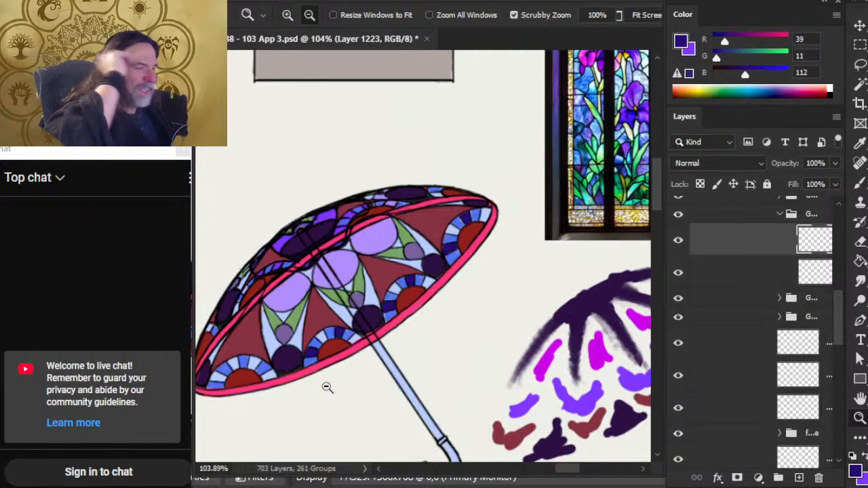
pyautogui.press('b')
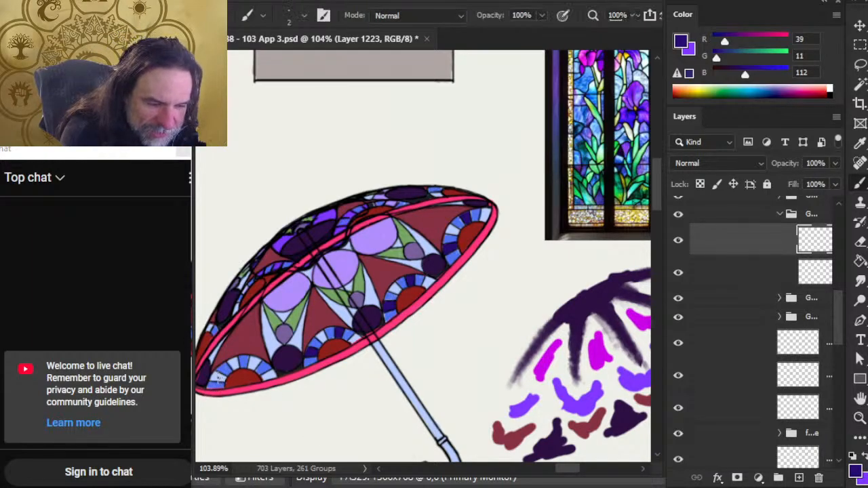
pyautogui.press(']')
pyautogui.press(']')
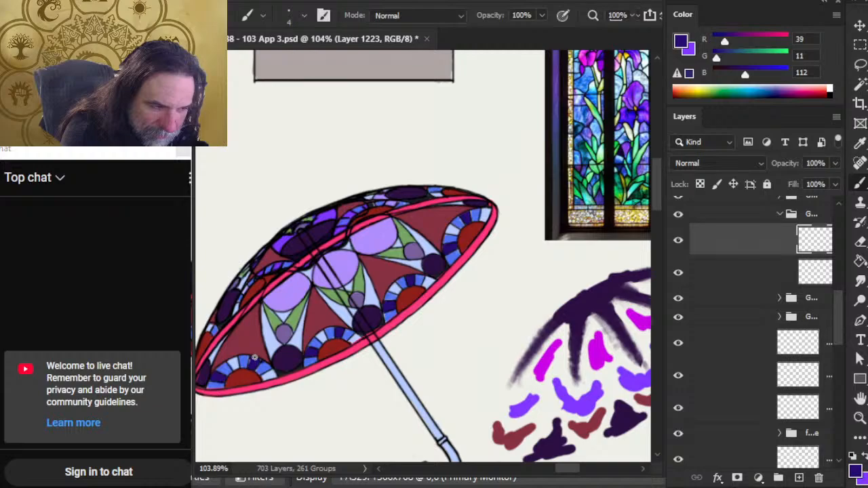
pyautogui.press('e')
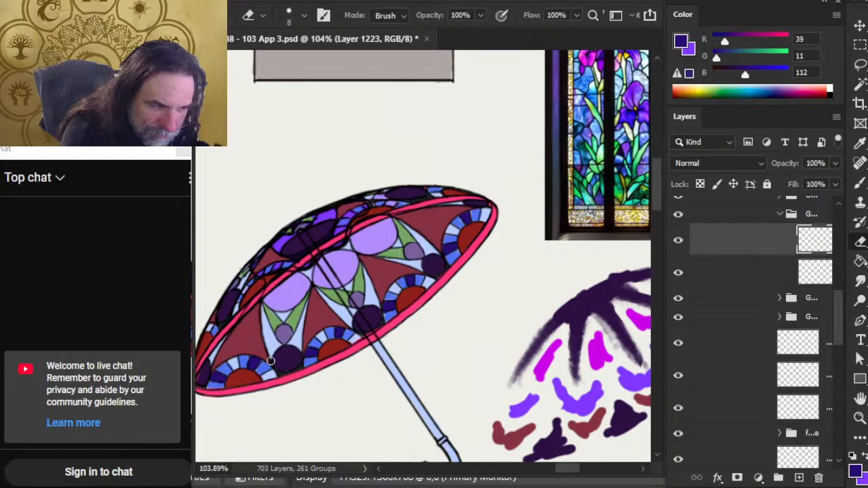
pyautogui.press('b')
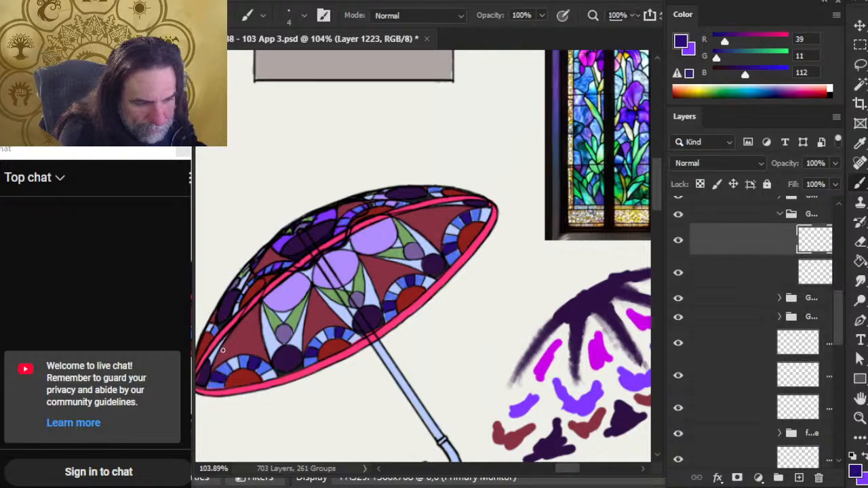
pyautogui.press('e')
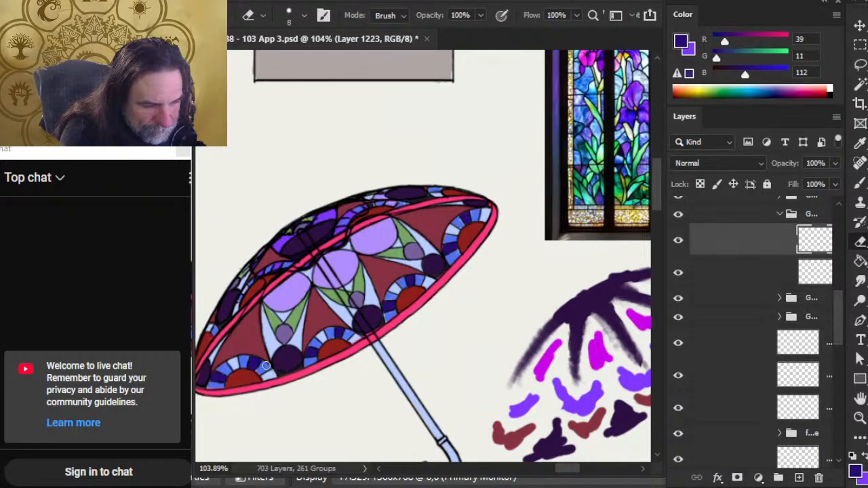
pyautogui.press('b')
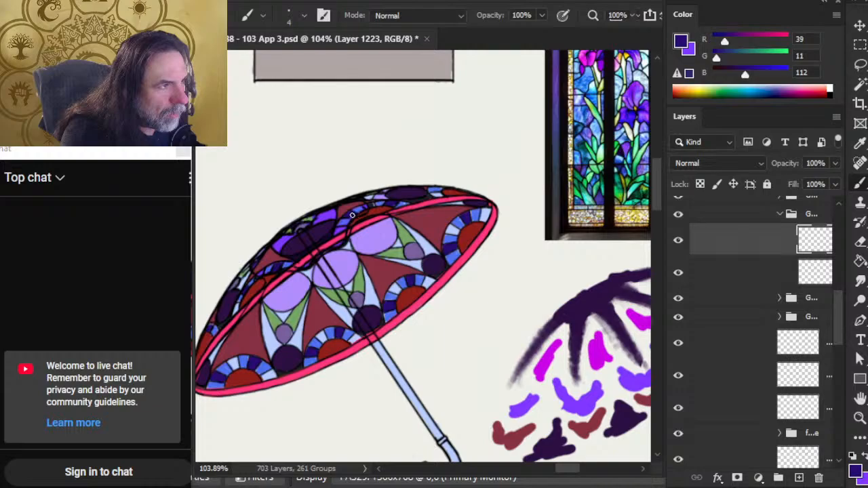
pyautogui.moveTo(285, 322); pyautogui.dragTo(327, 299)
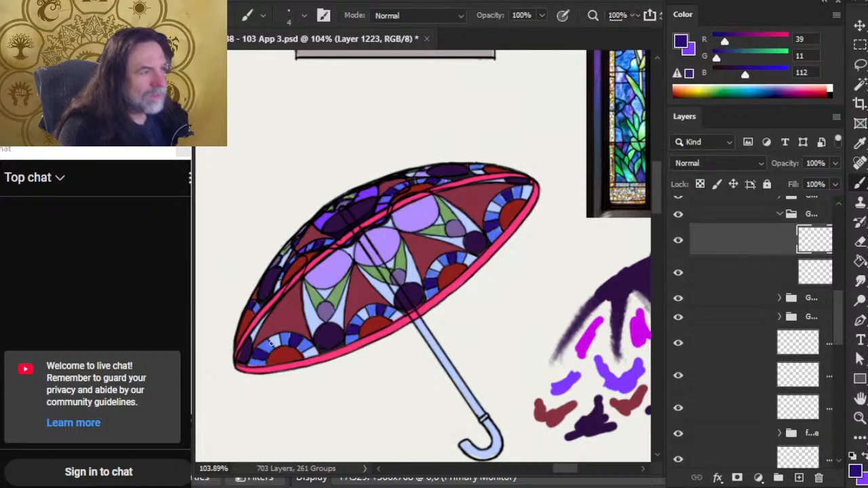
# - Set bright purple (RGB 127, 55, 254) as the foreground colour and select the color group inside "5 parasol of irian"
pyautogui.keyDown('alt'); pyautogui.click(419, 237); pyautogui.keyUp('alt')
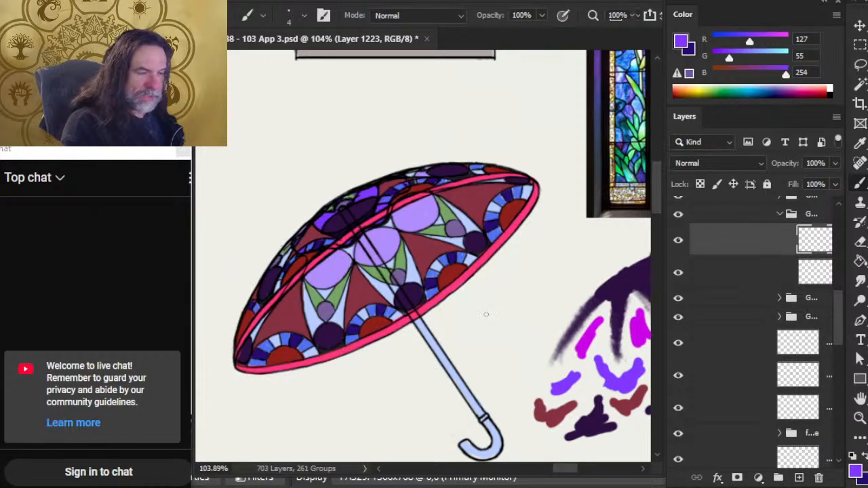
pyautogui.press('z')
pyautogui.moveTo(538, 314); pyautogui.dragTo(484, 326)
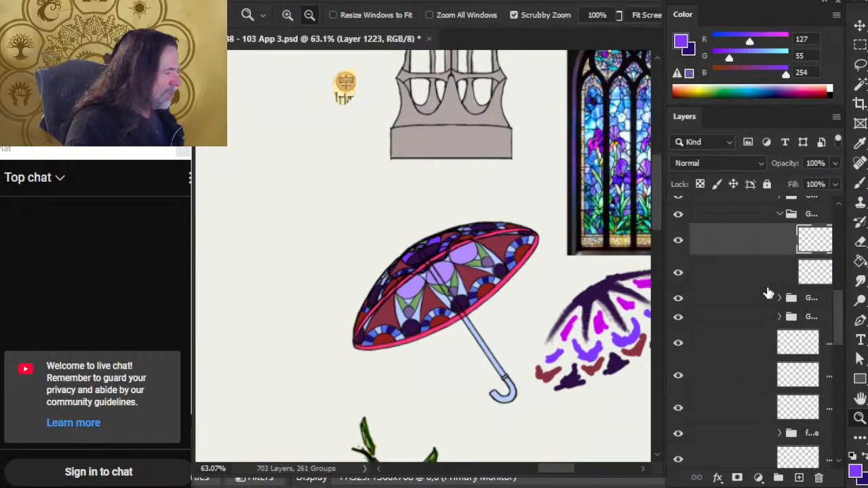
pyautogui.moveTo(839, 324); pyautogui.dragTo(830, 287)
pyautogui.click(758, 353)
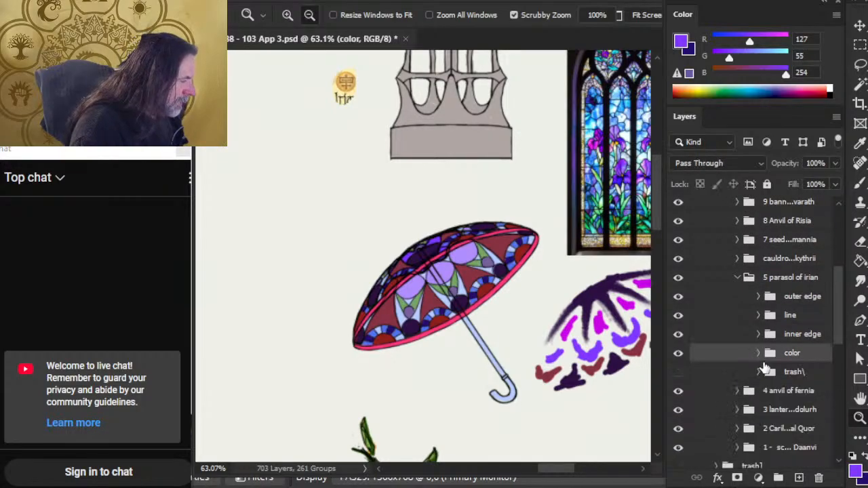
# - Duplicate the color group as "color copy 2" and merge the original color group into a single layer
pyautogui.rightClick(724, 365)
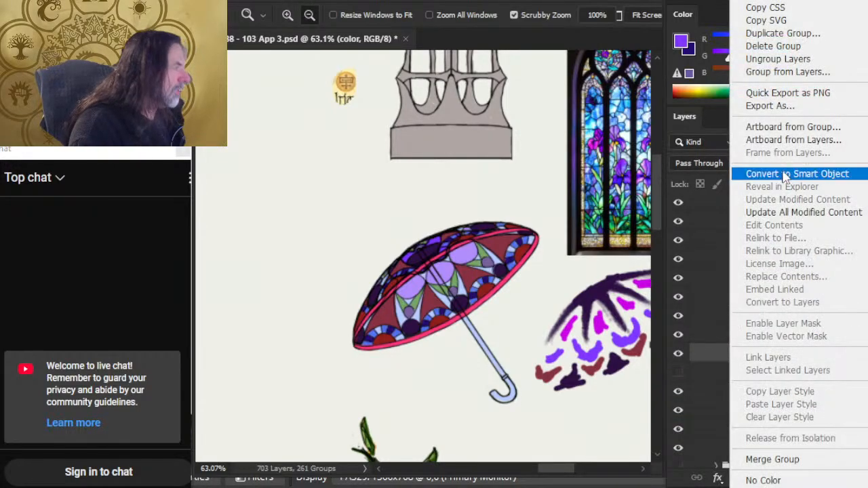
pyautogui.click(753, 38)
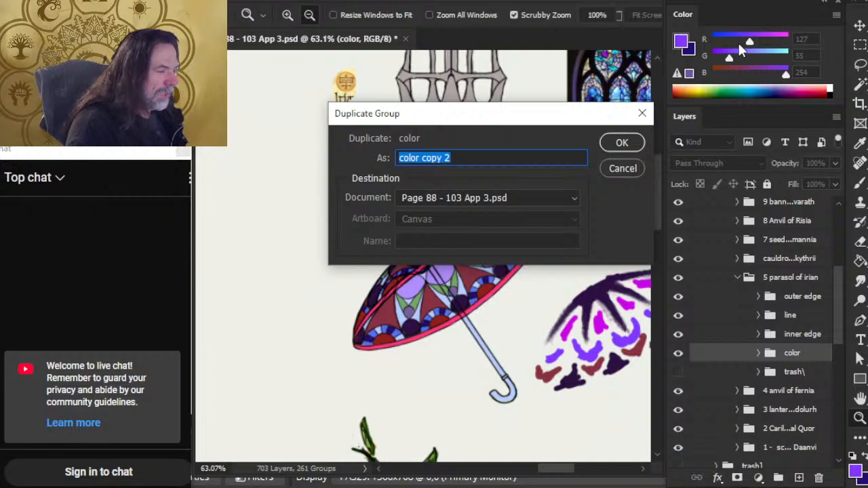
pyautogui.press('Return')
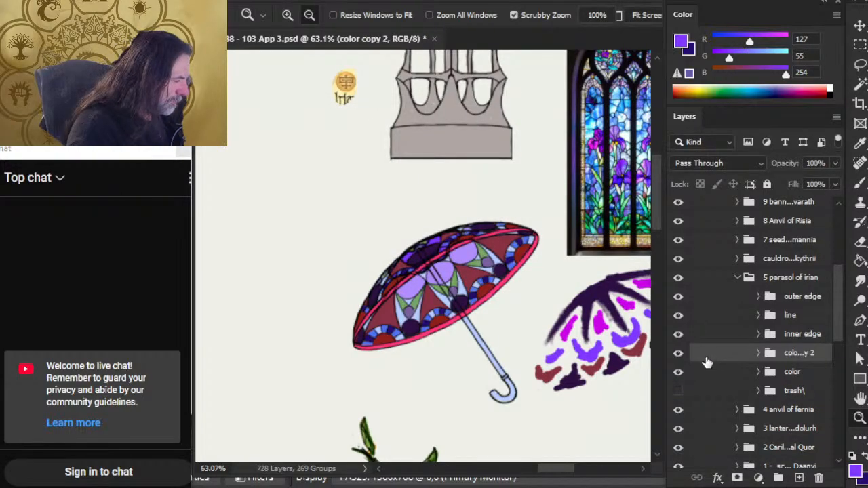
pyautogui.rightClick(710, 380)
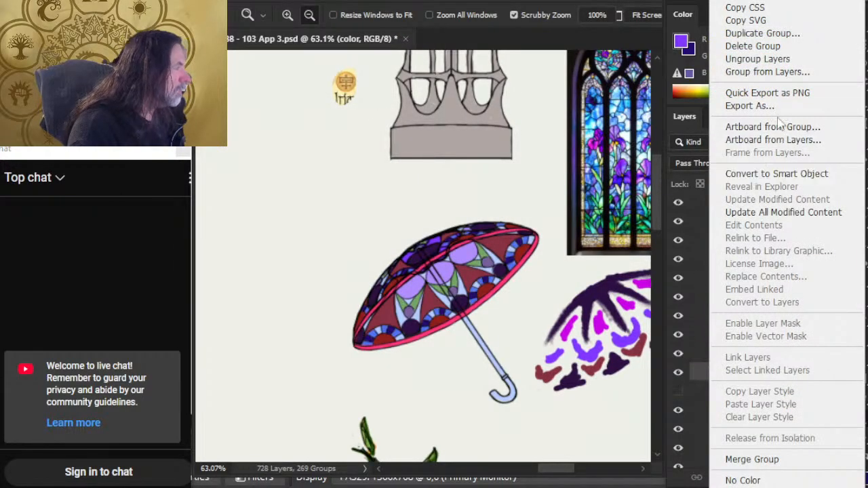
pyautogui.click(791, 459)
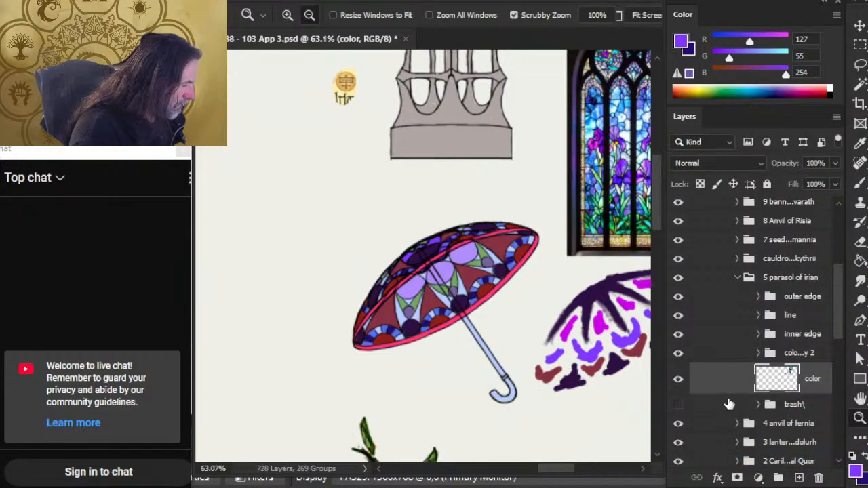
# - Group the merged color layer with color copy 2 and name the new group "color"
pyautogui.click(732, 407)
pyautogui.click(721, 389)
pyautogui.keyDown('ctrl'); pyautogui.click(728, 358); pyautogui.keyUp('ctrl')
pyautogui.hotkey('ctrl', 'g')
pyautogui.doubleClick(794, 354)
pyautogui.write('d')
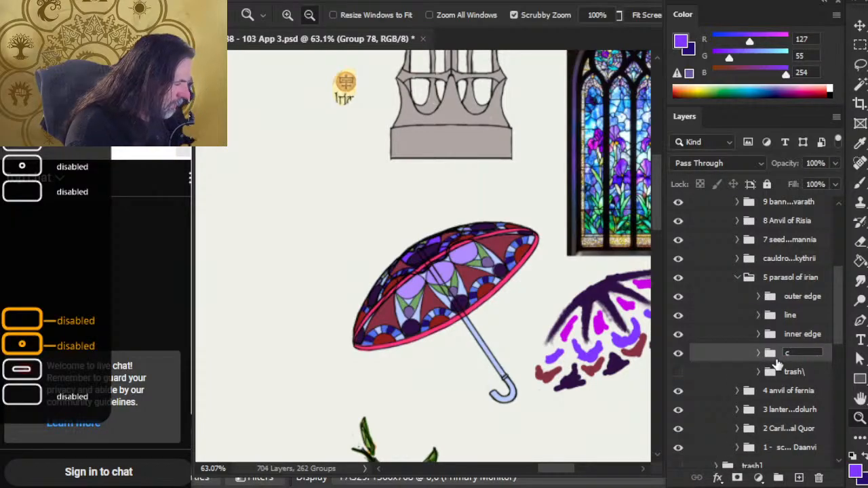
pyautogui.write('olor')
pyautogui.press('Return')
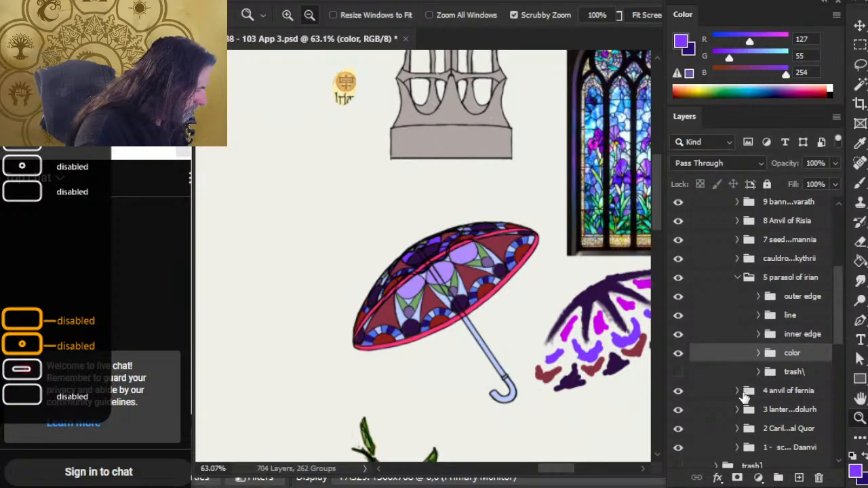
# - Expand the new color group, hide its color copy 2 subgroup and select the merged color layer
pyautogui.click(678, 355)
pyautogui.click(678, 356)
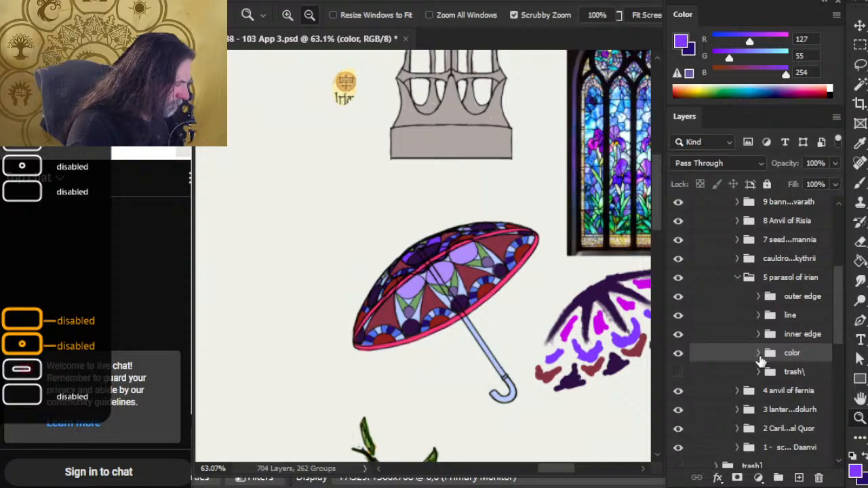
pyautogui.click(758, 353)
pyautogui.click(758, 354)
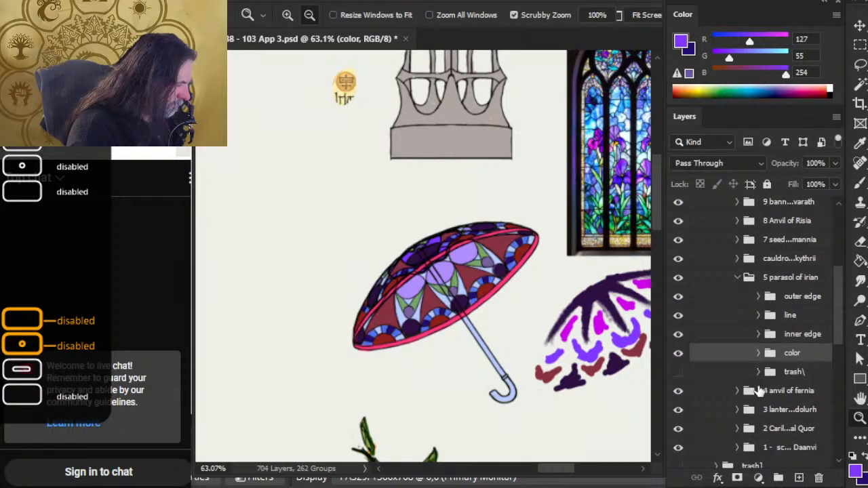
pyautogui.click(759, 373)
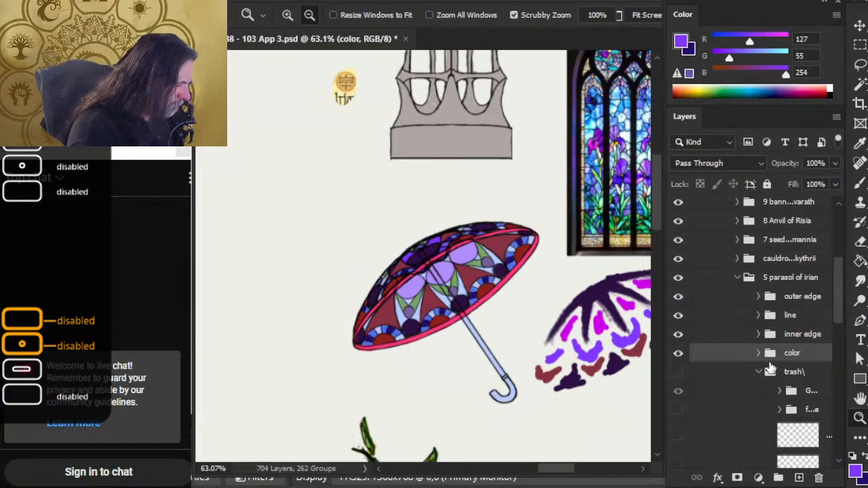
pyautogui.click(758, 373)
pyautogui.click(758, 353)
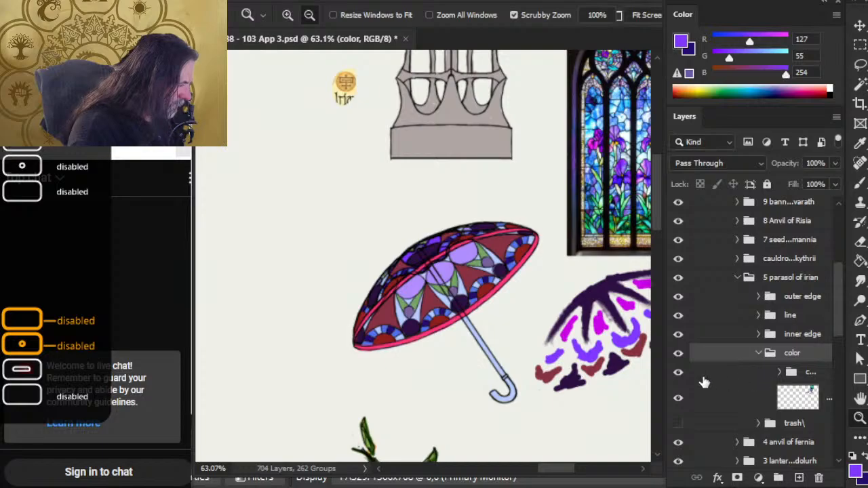
pyautogui.click(732, 403)
# - Lasso the reference images between the artifacts on the merged color layer, delete them and clear the selection
pyautogui.press('l')
pyautogui.moveTo(531, 297); pyautogui.dragTo(686, 218)
pyautogui.moveTo(496, 276); pyautogui.dragTo(352, 155)
pyautogui.moveTo(429, 220)
pyautogui.mouseDown()
pyautogui.moveTo(646, 210)
pyautogui.moveTo(529, 124)
pyautogui.moveTo(506, 208)
pyautogui.moveTo(542, 384)
pyautogui.moveTo(536, 387)
pyautogui.moveTo(552, 217)
pyautogui.moveTo(596, 80)
pyautogui.moveTo(576, 58)
pyautogui.moveTo(432, 85)
pyautogui.moveTo(421, 153)
pyautogui.moveTo(426, 220)
pyautogui.moveTo(470, 427)
pyautogui.moveTo(648, 367)
pyautogui.moveTo(614, 190)
pyautogui.mouseUp()
pyautogui.moveTo(584, 271); pyautogui.dragTo(467, 403)
pyautogui.moveTo(552, 362); pyautogui.dragTo(473, 363)
pyautogui.moveTo(613, 286)
pyautogui.mouseDown()
pyautogui.moveTo(591, 282)
pyautogui.moveTo(556, 453)
pyautogui.moveTo(655, 359)
pyautogui.mouseUp()
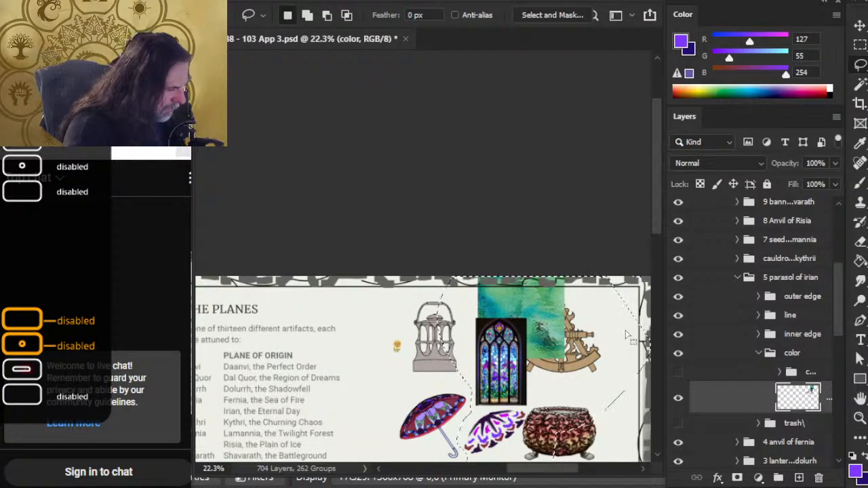
pyautogui.press('Delete')
pyautogui.hotkey('ctrl', 'd')
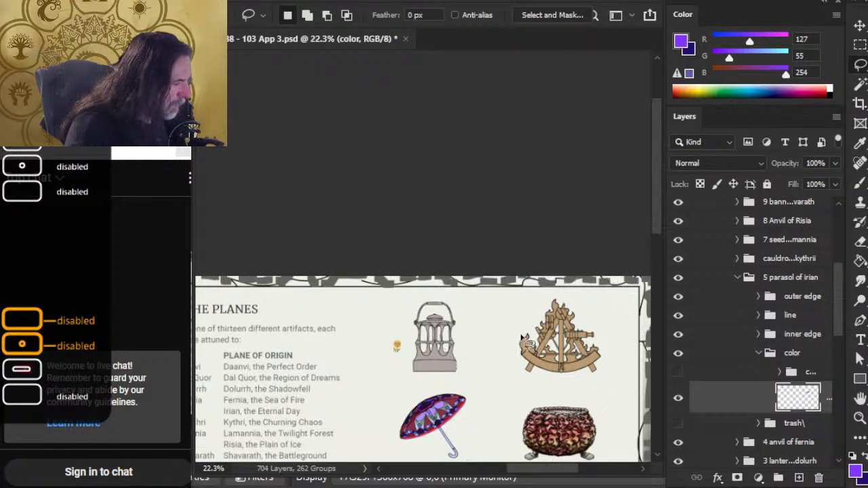
pyautogui.moveTo(539, 317); pyautogui.dragTo(529, 350)
pyautogui.moveTo(575, 290); pyautogui.dragTo(573, 349)
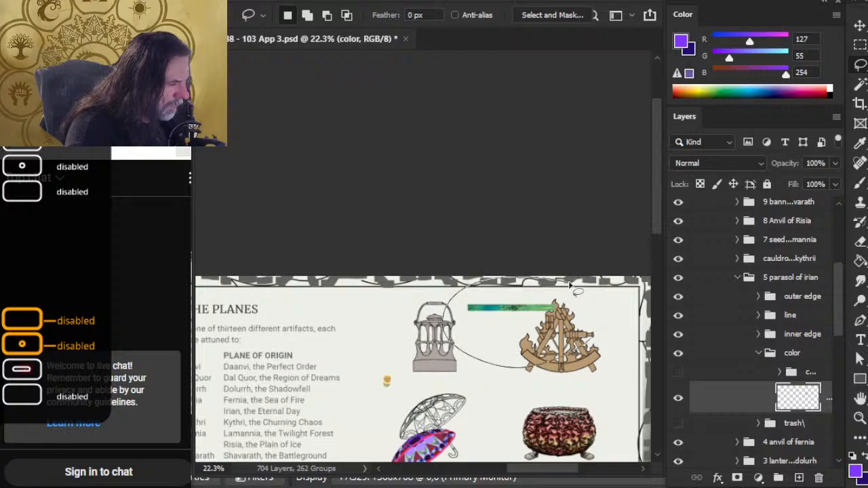
pyautogui.moveTo(569, 284); pyautogui.dragTo(585, 306)
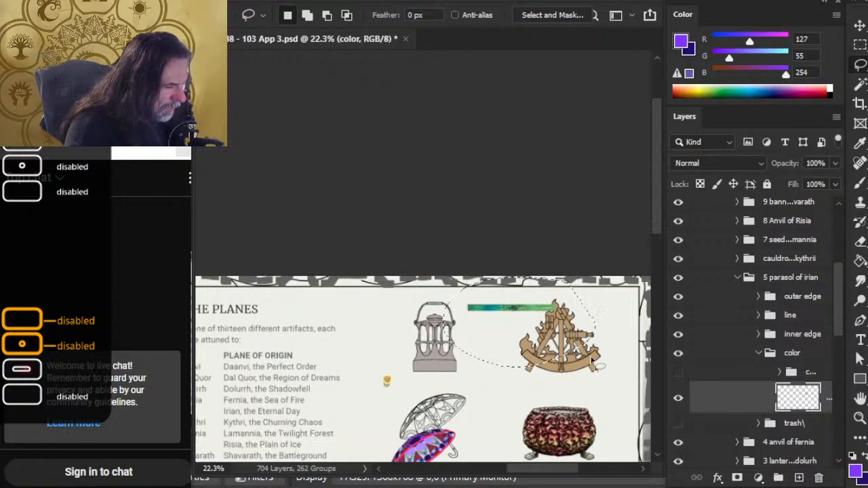
pyautogui.hotkey('ctrl', 'z')
pyautogui.hotkey('ctrl', 'z')
# - Lasso the small golden emblem beside the lantern on the merged layer, delete it and deselect
pyautogui.moveTo(411, 379)
pyautogui.mouseDown()
pyautogui.moveTo(385, 332)
pyautogui.moveTo(408, 318)
pyautogui.moveTo(432, 332)
pyautogui.mouseUp()
pyautogui.press('Delete')
pyautogui.hotkey('ctrl', 'd')
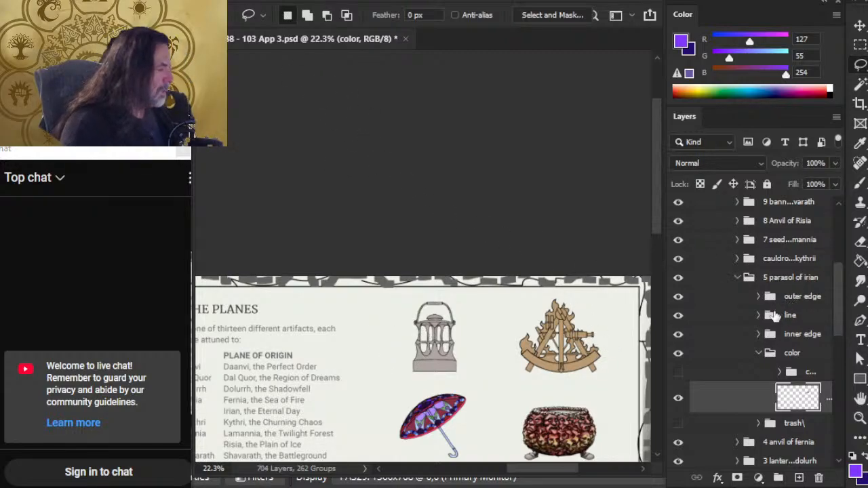
# - Select the entire canvas, crop the document to it and clear the selection
pyautogui.keyDown('alt'); pyautogui.moveTo(537, 387); pyautogui.dragTo(423, 379); pyautogui.keyUp('alt')
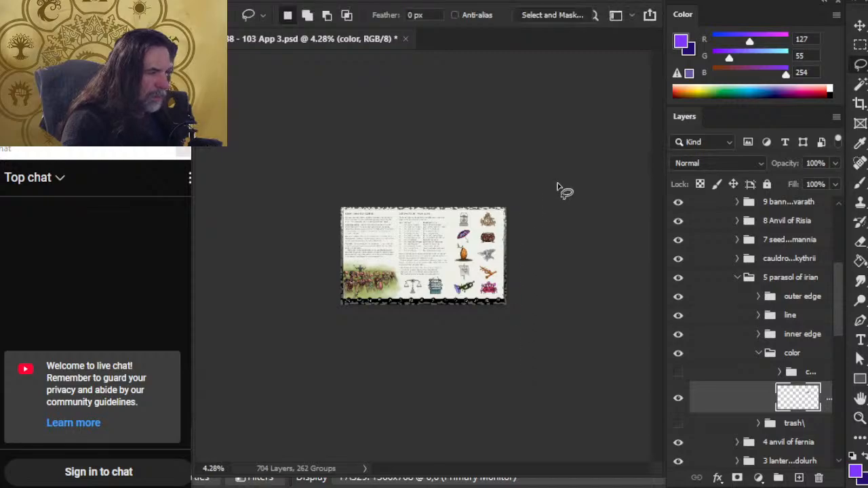
pyautogui.hotkey('ctrl', 'a')
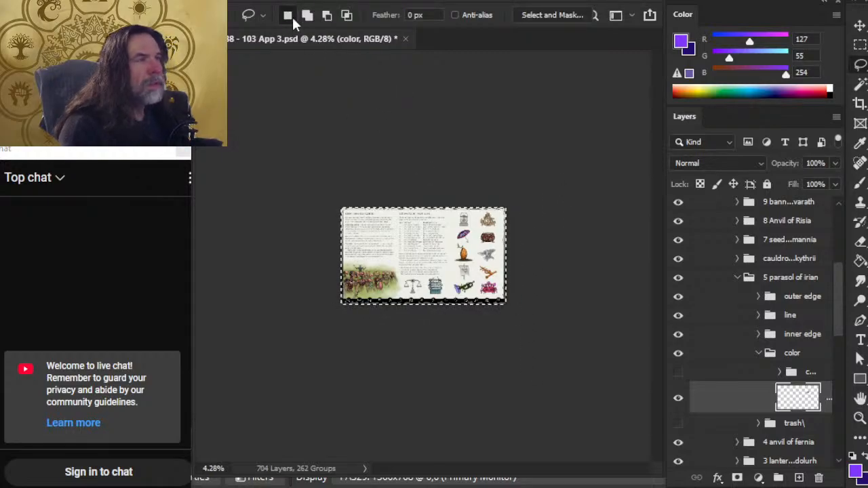
pyautogui.click(271, 1)
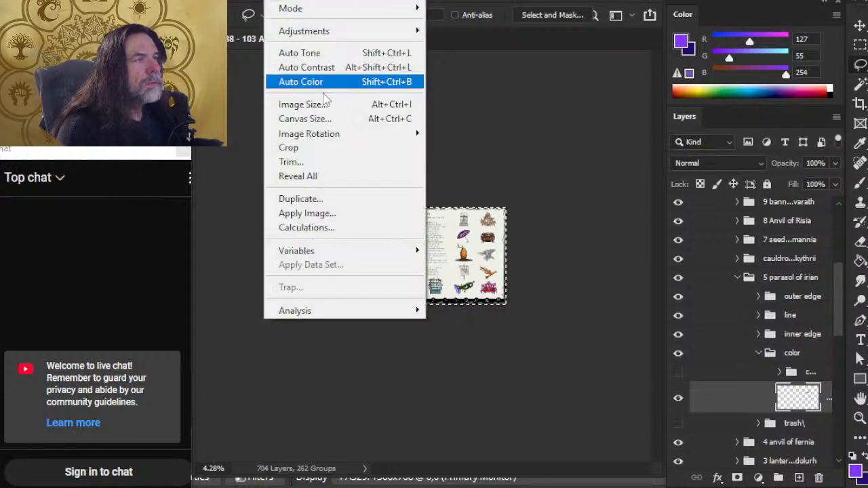
pyautogui.click(333, 149)
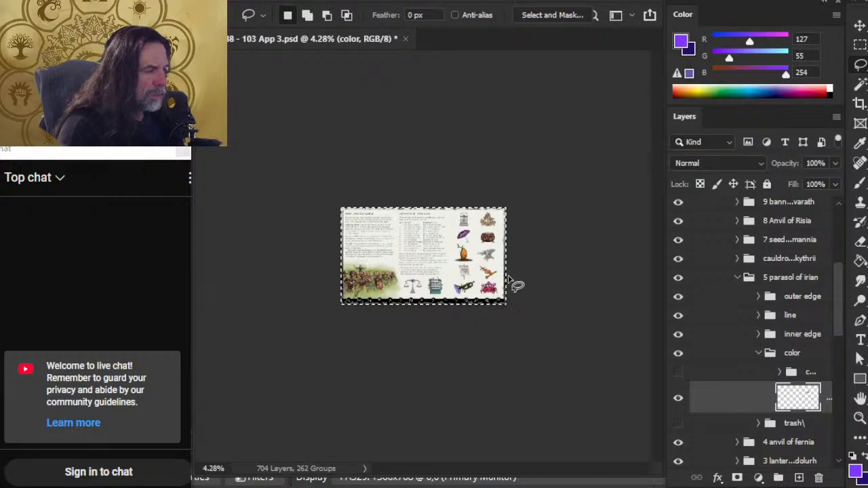
pyautogui.press('z')
pyautogui.keyDown('alt'); pyautogui.click(448, 237); pyautogui.keyUp('alt')
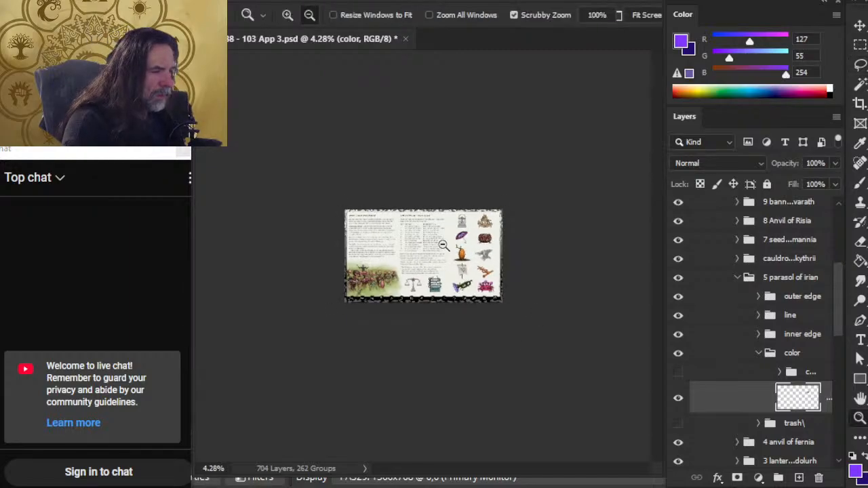
pyautogui.keyDown('alt'); pyautogui.click(449, 239); pyautogui.keyUp('alt')
pyautogui.hotkey('ctrl', 'd')
pyautogui.hotkey('ctrl', 'space')
pyautogui.moveTo(467, 237)
pyautogui.mouseDown()
pyautogui.moveTo(504, 221)
pyautogui.moveTo(461, 263)
pyautogui.mouseUp()
pyautogui.hotkey('ctrl', 'z')
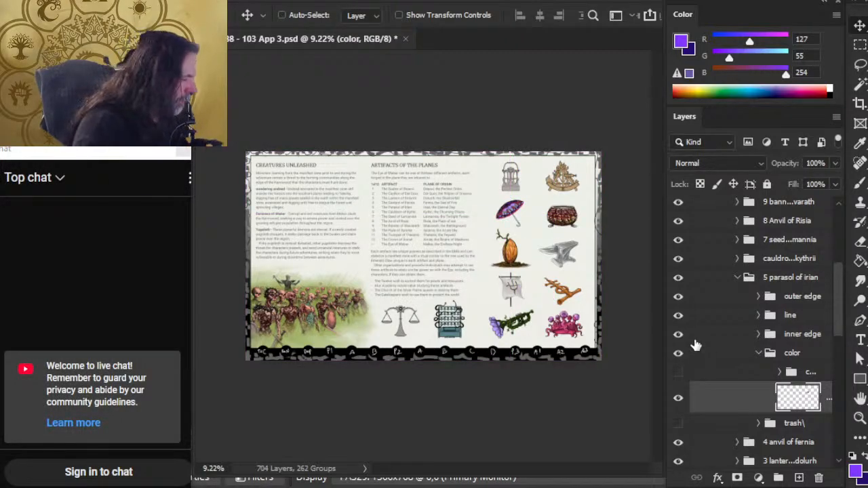
# - Expand the color copy 2 group, make it visible again and widen the layer list to show full names
pyautogui.click(779, 372)
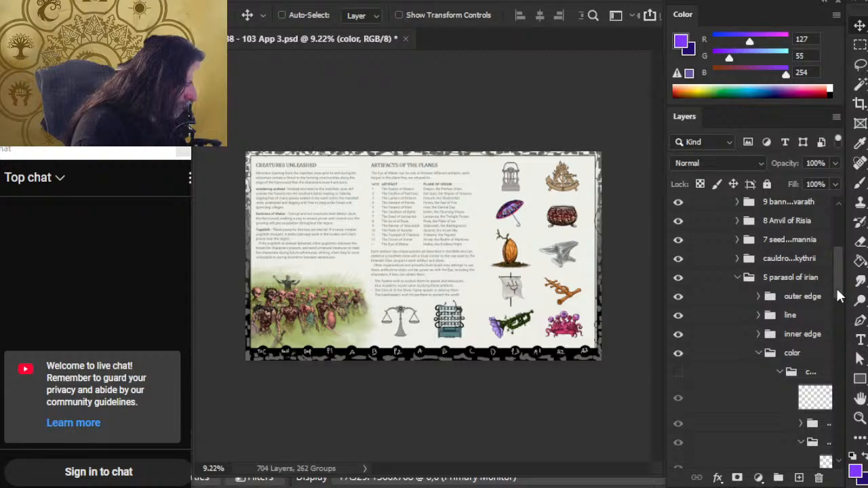
pyautogui.moveTo(837, 286); pyautogui.dragTo(835, 301)
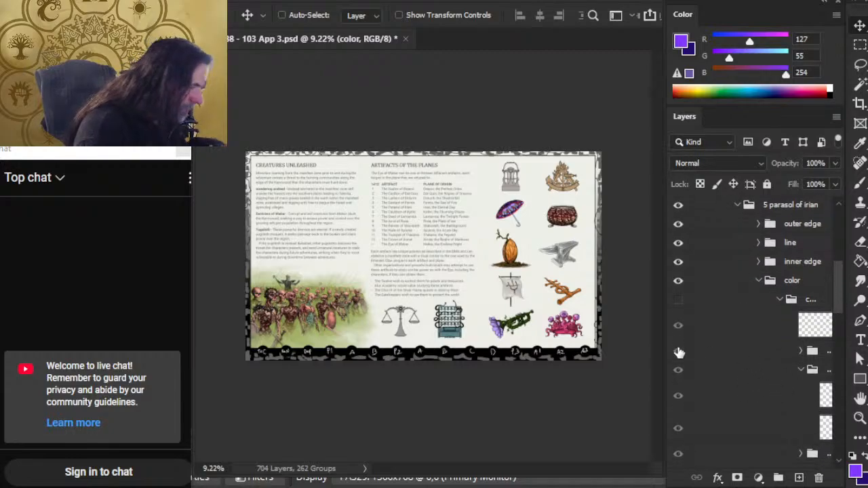
pyautogui.click(678, 299)
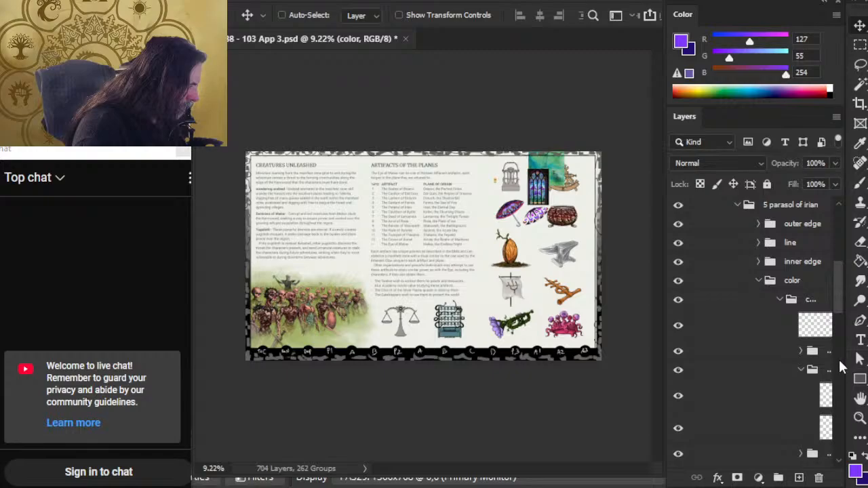
pyautogui.moveTo(844, 359); pyautogui.dragTo(867, 359)
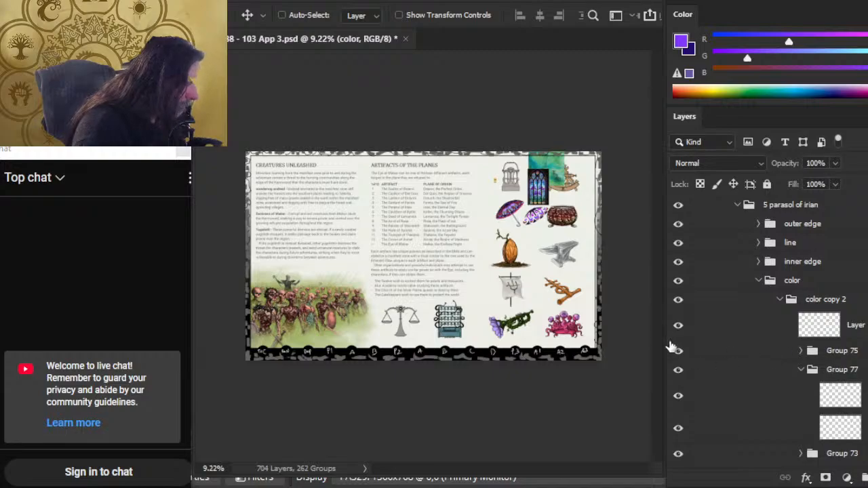
pyautogui.click(677, 301)
pyautogui.click(678, 301)
pyautogui.click(678, 302)
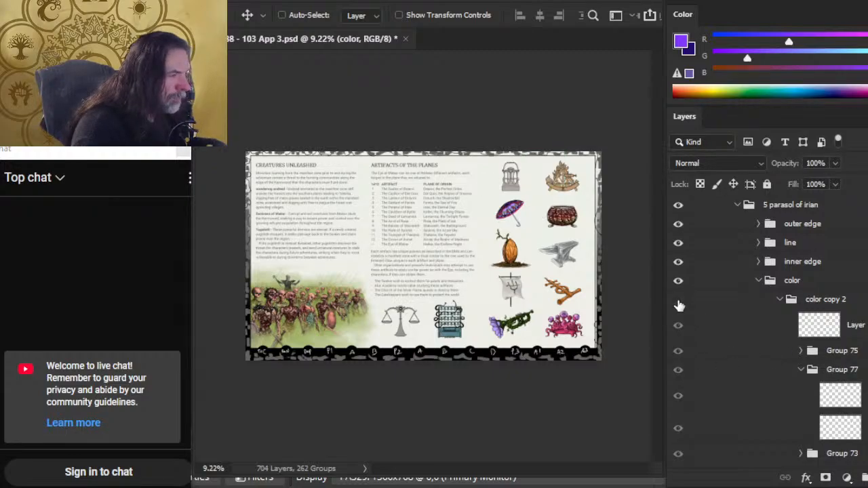
pyautogui.click(678, 302)
# - Rename the color copy 2 group as "ref" and toggle its visibility to compare it with the merged color layer
pyautogui.doubleClick(824, 303)
pyautogui.write('ref')
pyautogui.press('Return')
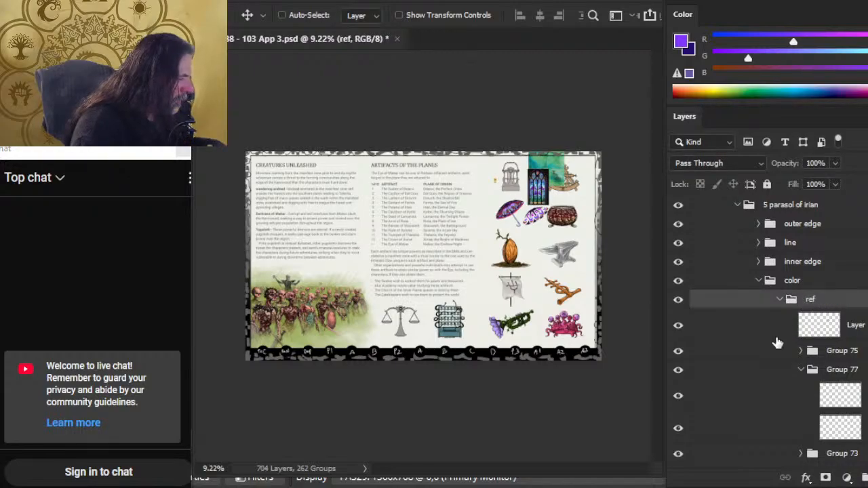
pyautogui.click(678, 299)
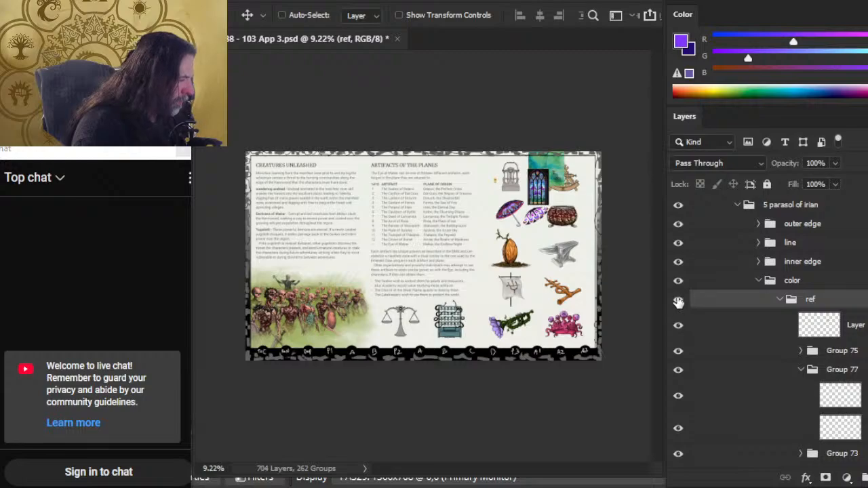
pyautogui.click(678, 299)
pyautogui.click(678, 301)
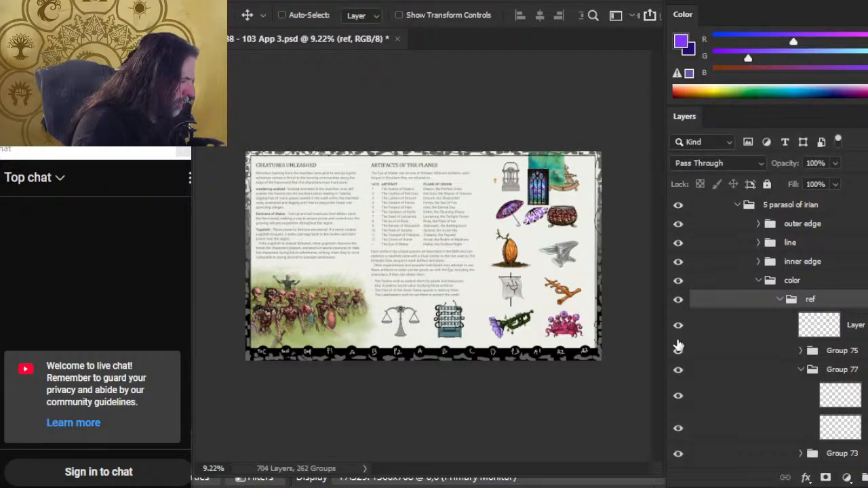
pyautogui.click(781, 300)
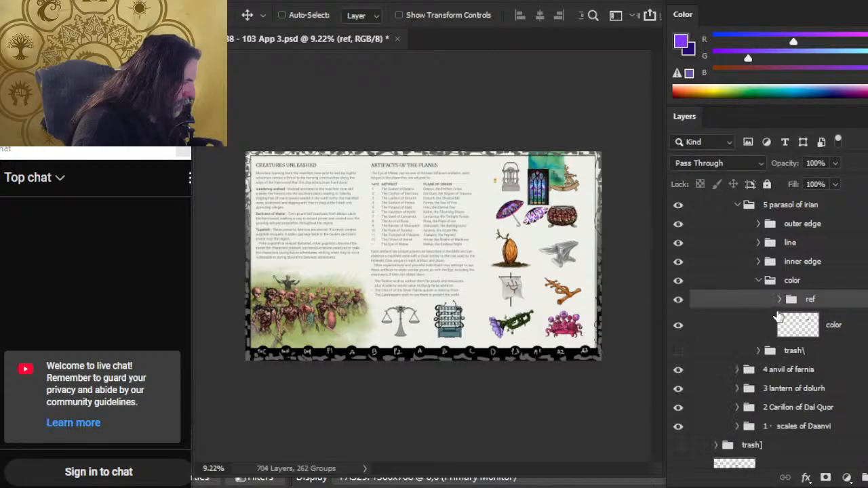
pyautogui.click(779, 300)
# - Rename the ref group as "color\" and hide the merged color layer beneath it
pyautogui.doubleClick(808, 300)
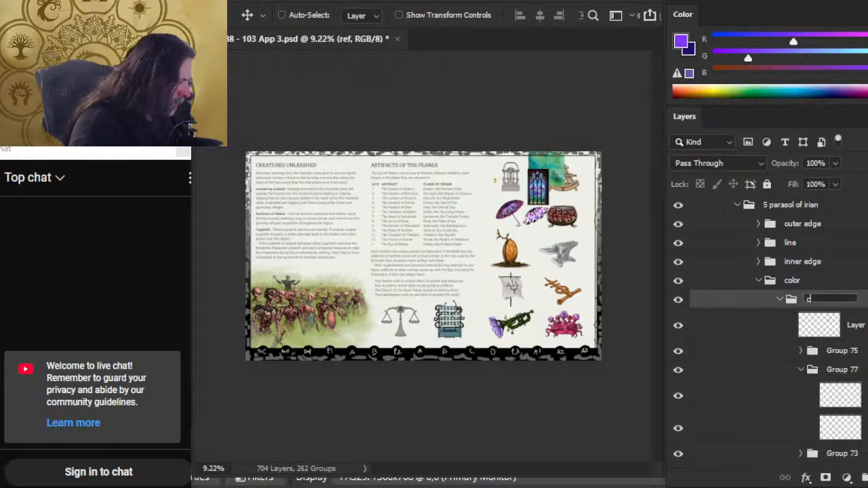
pyautogui.write('color\\')
pyautogui.press('Return')
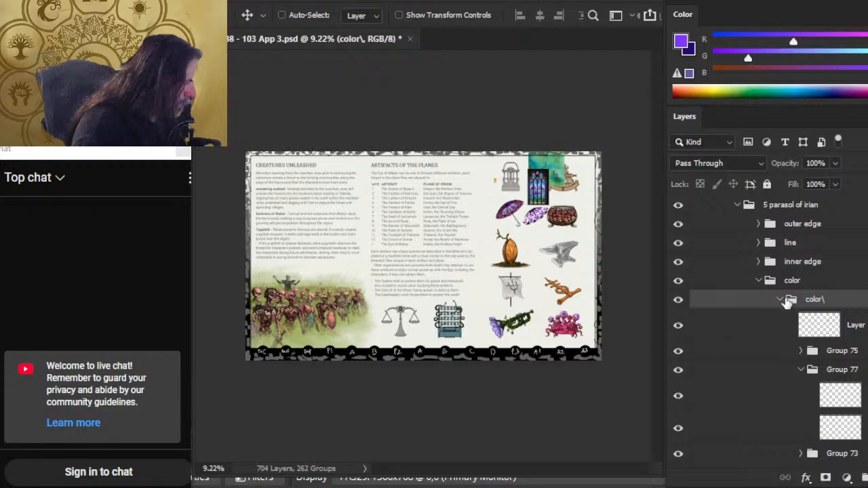
pyautogui.click(781, 299)
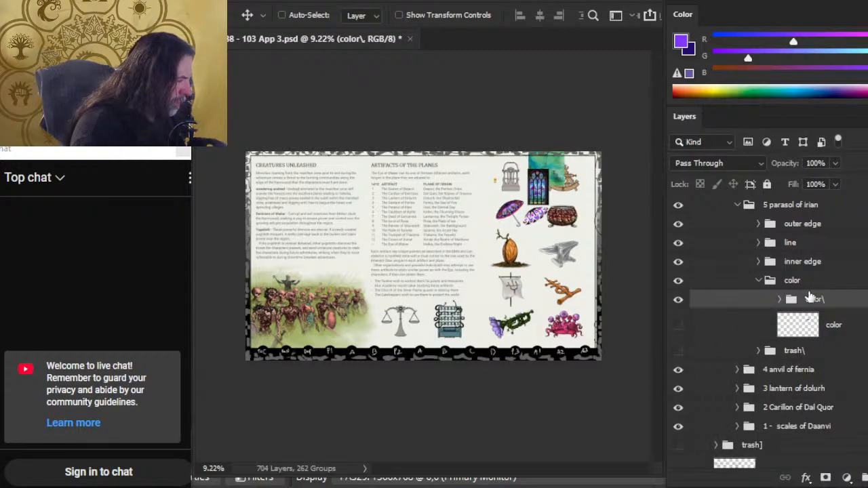
pyautogui.click(780, 299)
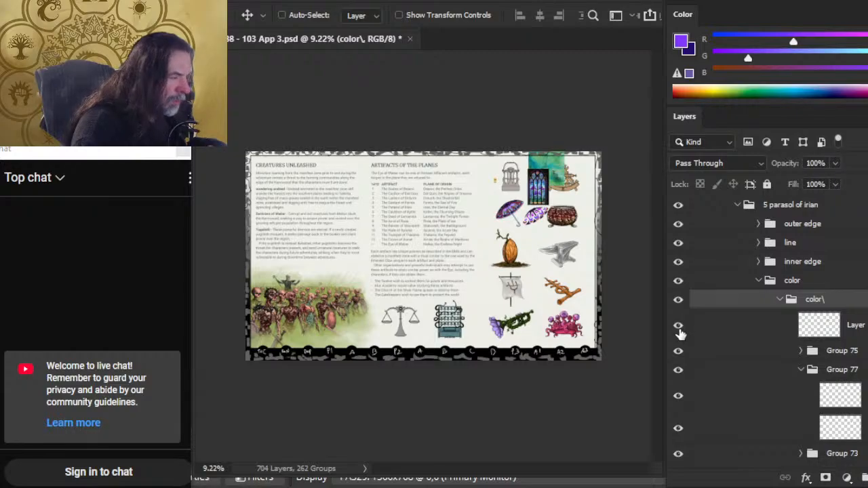
# - Check the visibility of Group 77 and the nested ref group, and move ref out of the color\ group, below the merged color layer
pyautogui.click(678, 371)
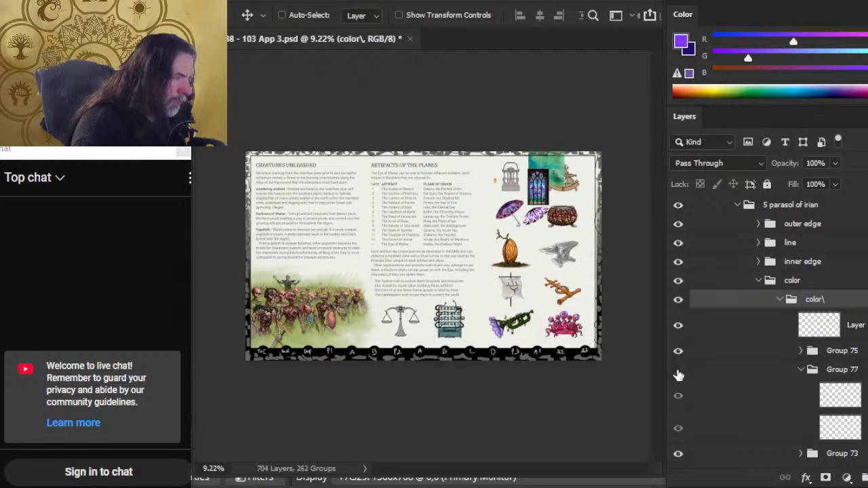
pyautogui.click(678, 371)
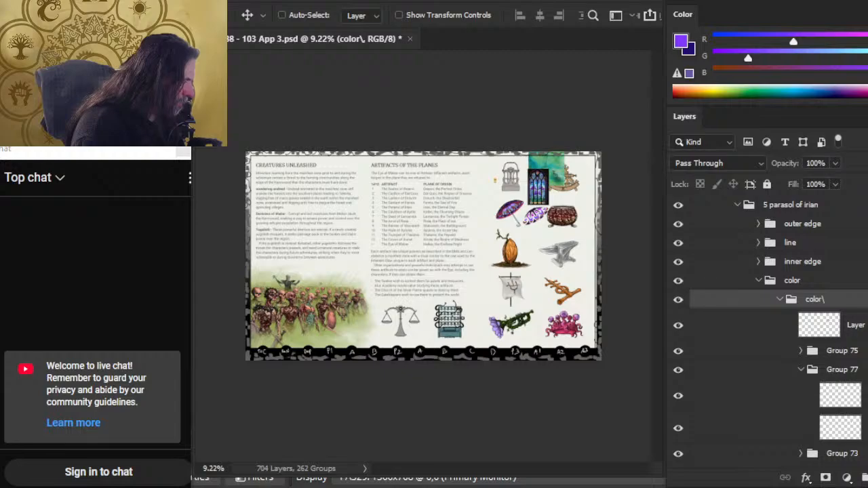
pyautogui.scroll(-5, 766, 332)
pyautogui.scroll(-5, 718, 353)
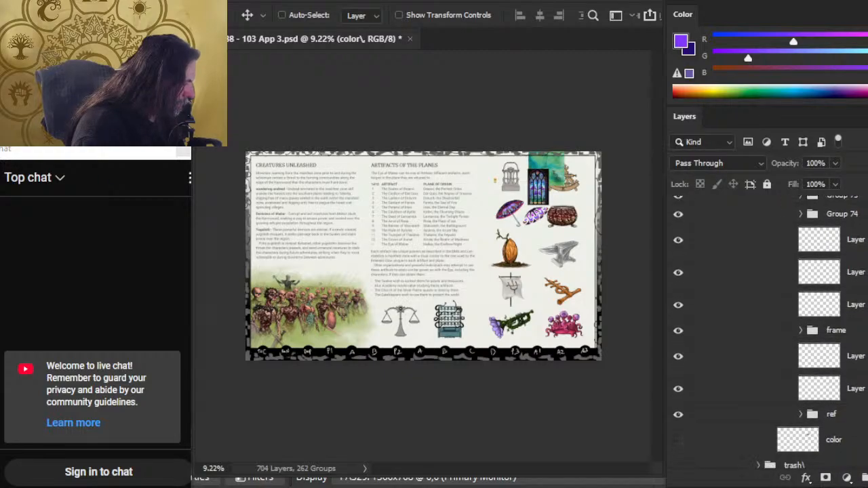
pyautogui.click(678, 313)
pyautogui.click(678, 314)
pyautogui.click(845, 317)
pyautogui.moveTo(851, 330); pyautogui.dragTo(858, 364)
pyautogui.scroll(10, 775, 281)
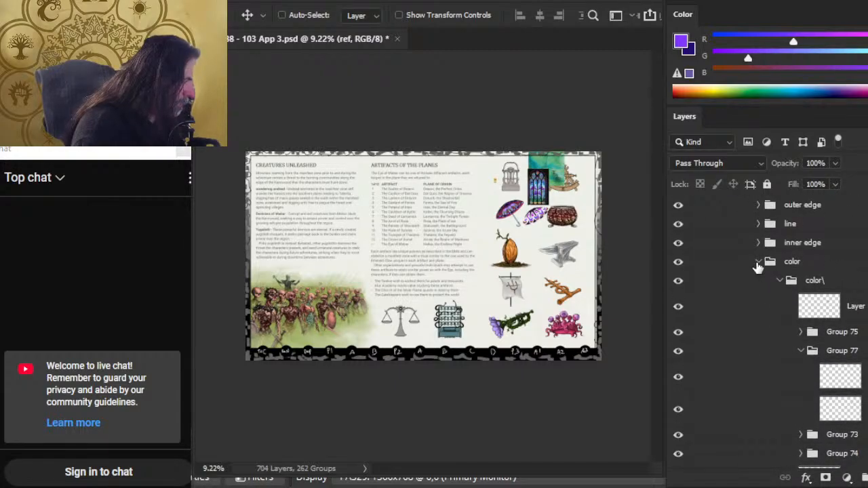
# - Collapse the color\ group and move the ref group directly above it inside the color group
pyautogui.click(758, 262)
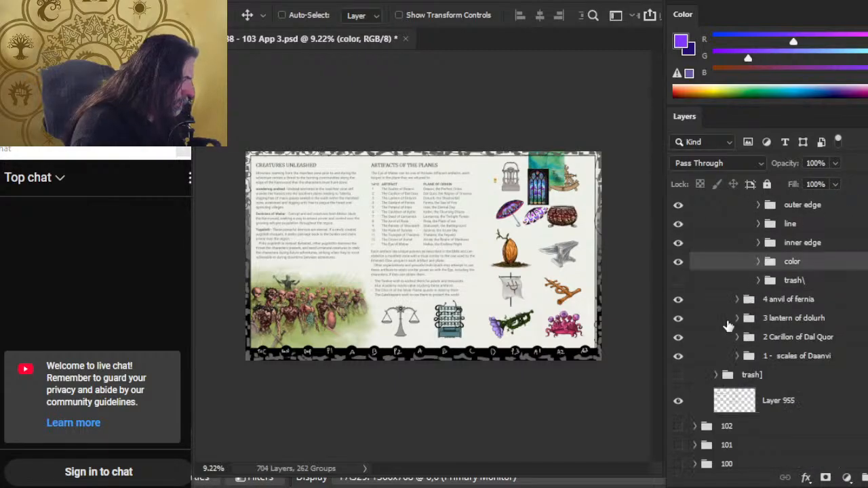
pyautogui.click(757, 262)
pyautogui.click(779, 280)
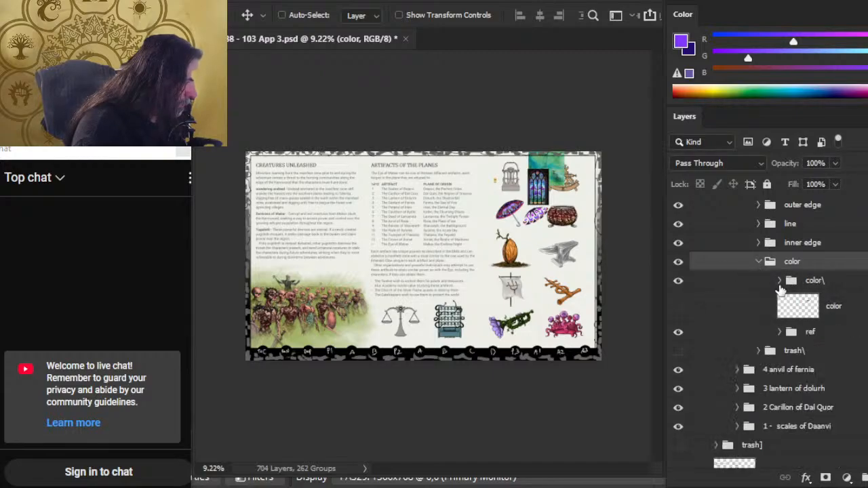
pyautogui.moveTo(819, 336); pyautogui.dragTo(813, 272)
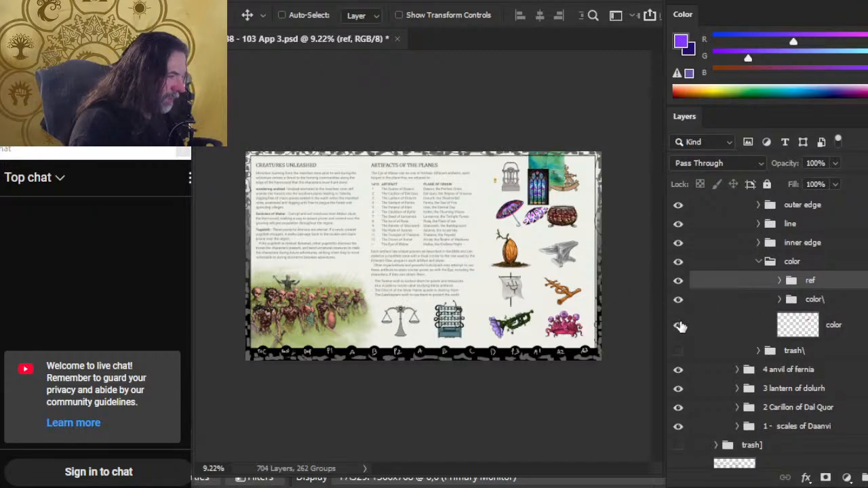
# - Hide the merged color layer and the ref group, keeping only the color\ group visible
pyautogui.click(678, 299)
pyautogui.click(719, 326)
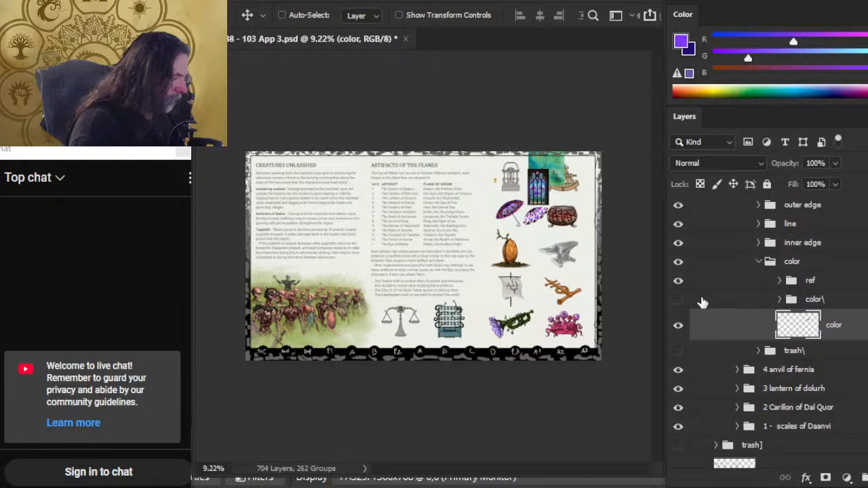
pyautogui.click(678, 326)
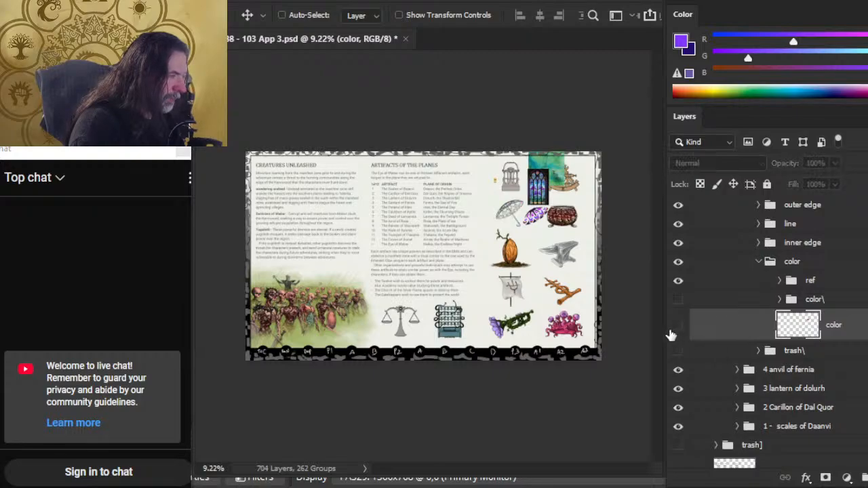
pyautogui.click(678, 283)
pyautogui.click(678, 299)
# - Reduce the color\ group's opacity to 50% while viewing the umbrella up close
pyautogui.press('z')
pyautogui.scroll(5, 549, 216)
pyautogui.scroll(4, 547, 268)
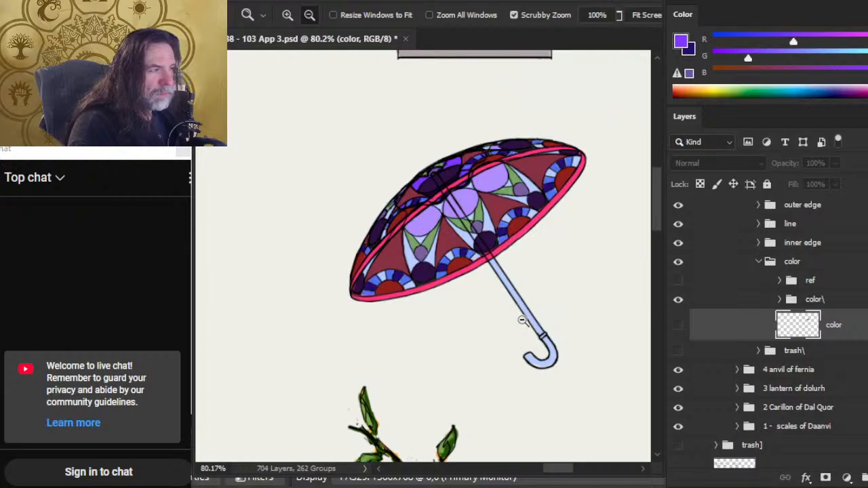
pyautogui.scroll(-1, 532, 310)
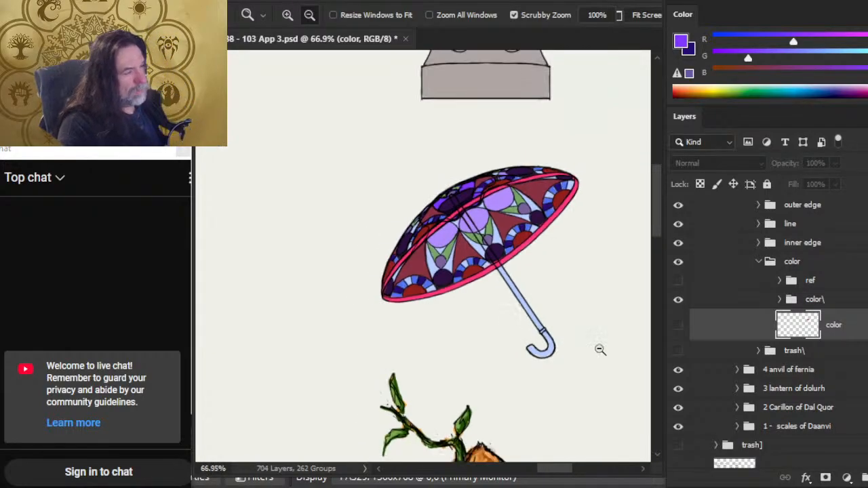
pyautogui.click(766, 304)
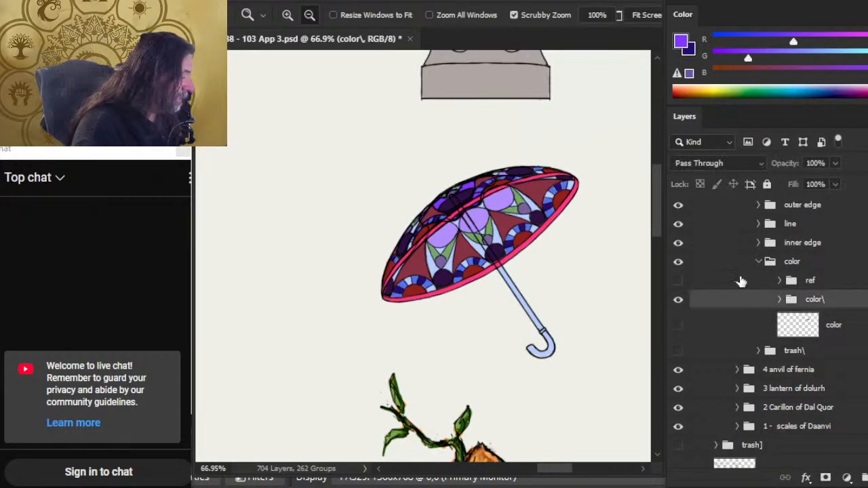
pyautogui.click(834, 164)
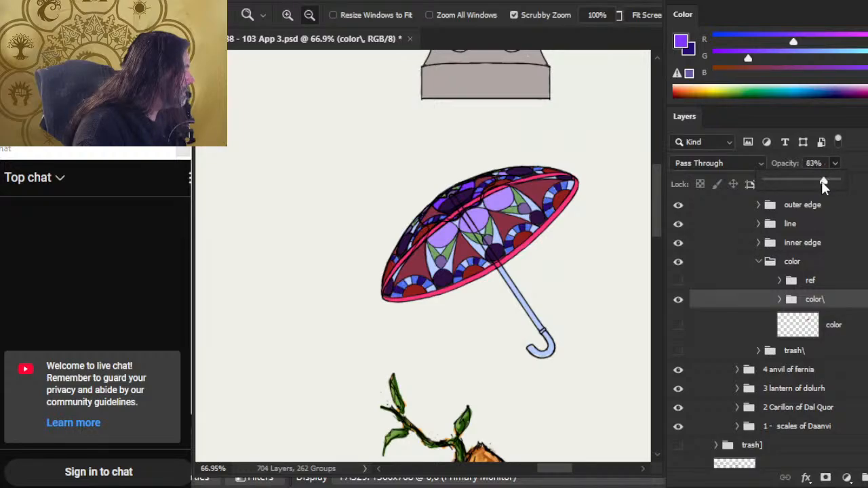
pyautogui.moveTo(825, 181); pyautogui.dragTo(819, 182)
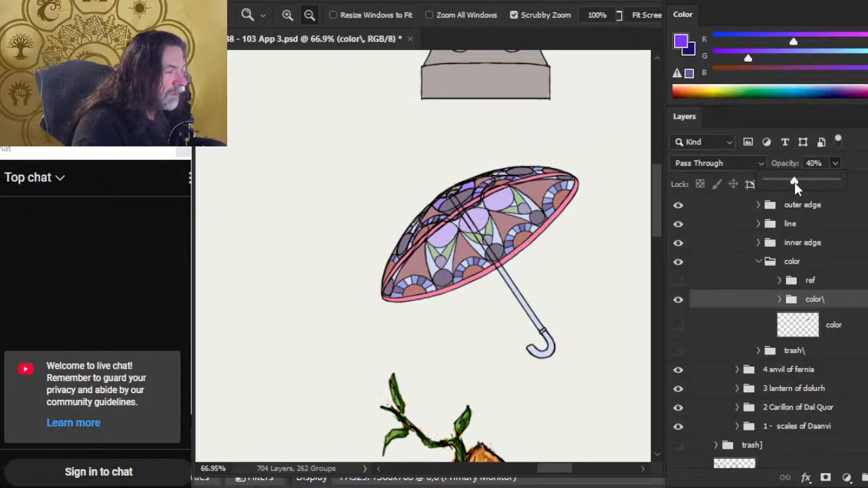
pyautogui.moveTo(801, 182); pyautogui.dragTo(800, 181)
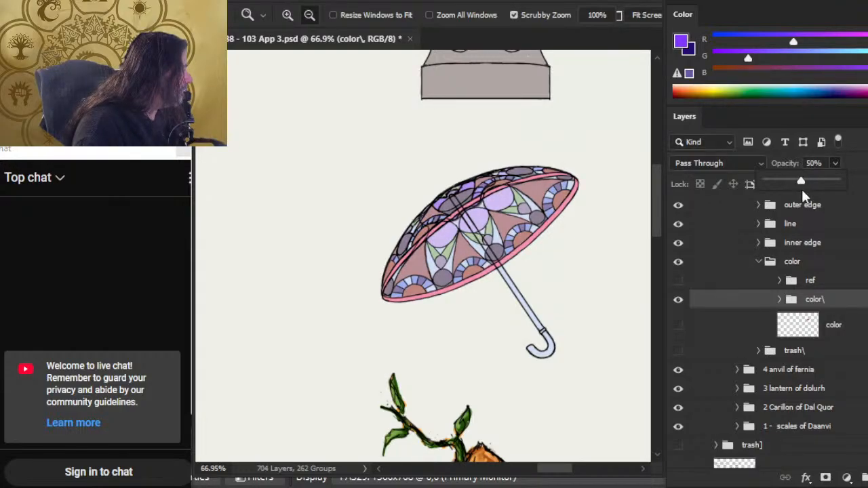
# - Place the merged color layer above the color\ group and duplicate it, making only the original visible
pyautogui.click(743, 335)
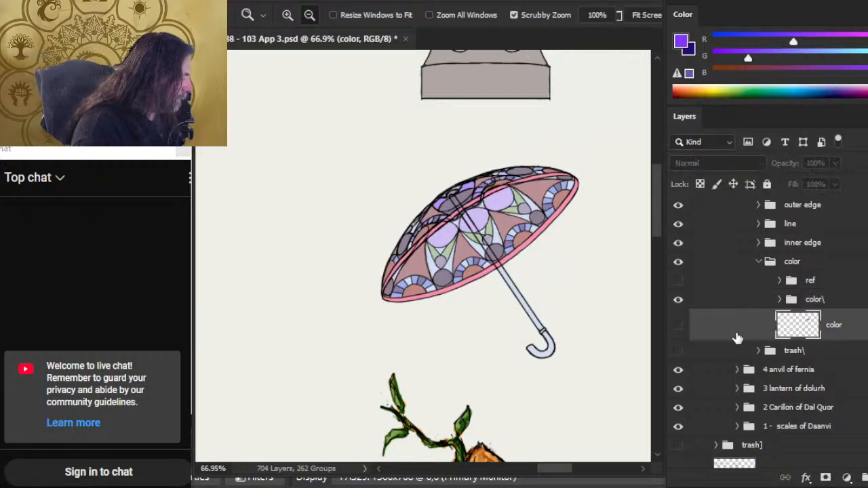
pyautogui.moveTo(737, 335); pyautogui.dragTo(753, 291)
pyautogui.rightClick(741, 310)
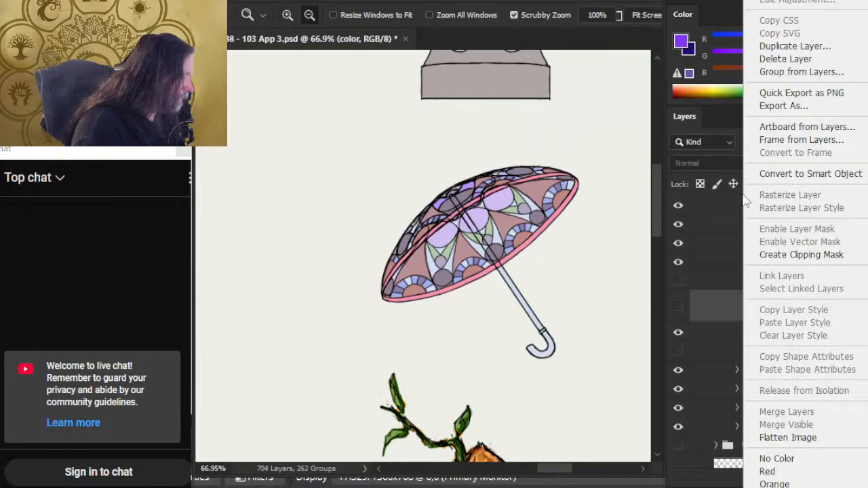
pyautogui.click(806, 49)
pyautogui.press('Return')
pyautogui.click(679, 339)
pyautogui.click(721, 344)
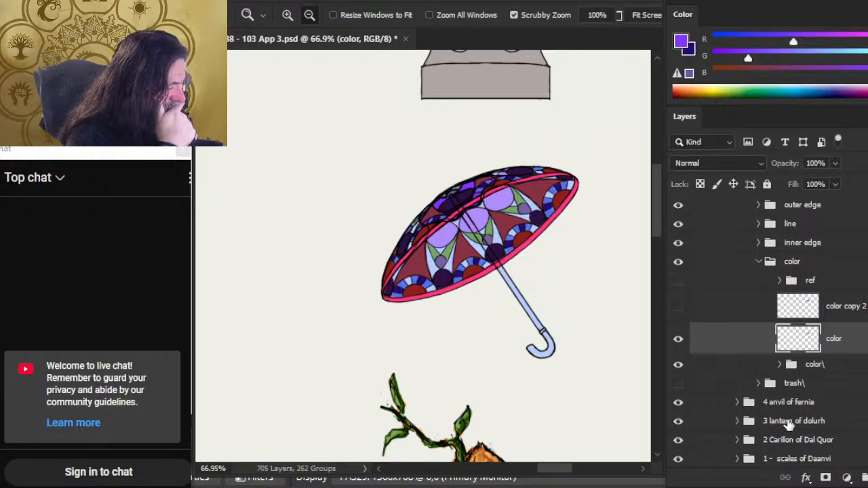
# - Expand the color\ group to review its layers and hide the merged color layer above it
pyautogui.click(779, 364)
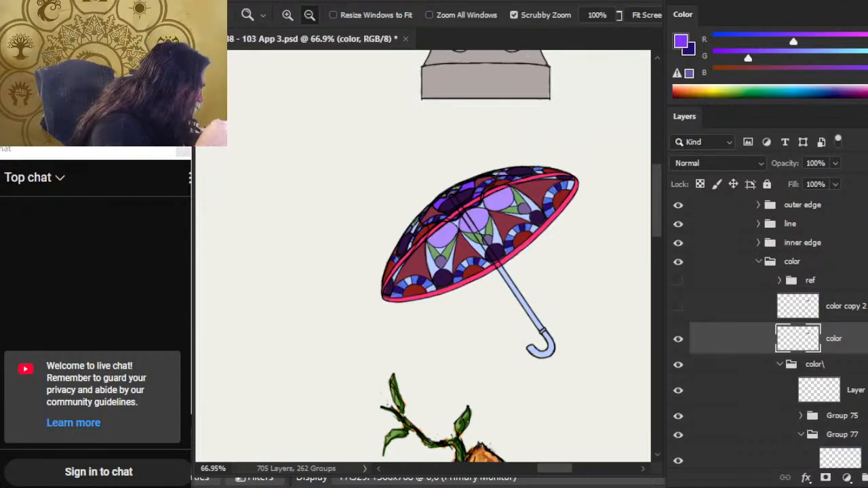
pyautogui.scroll(-10, 766, 325)
pyautogui.scroll(3, 721, 373)
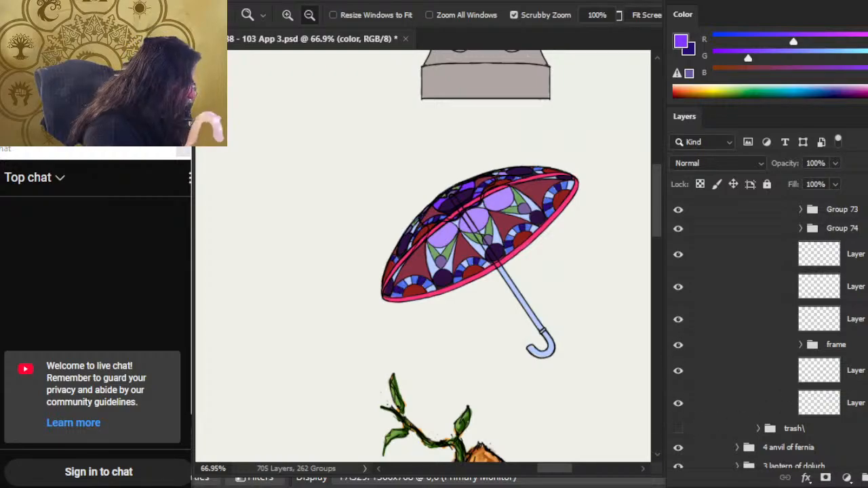
pyautogui.scroll(8, 705, 318)
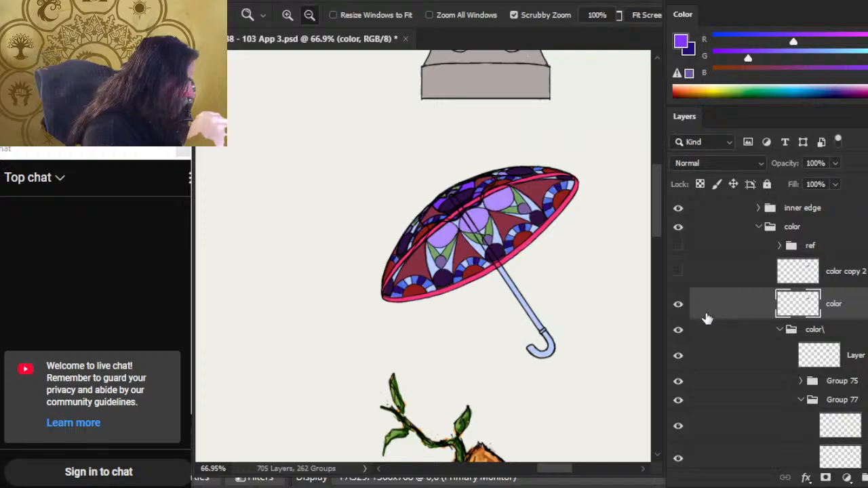
pyautogui.click(678, 306)
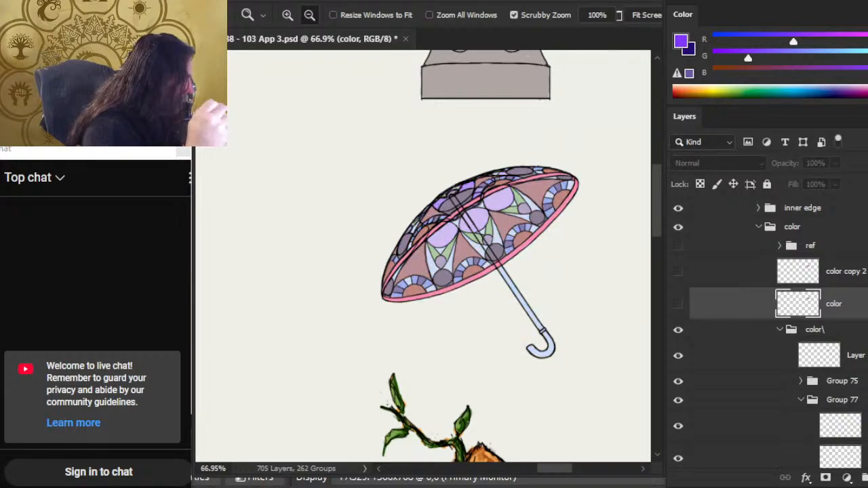
pyautogui.scroll(-7, 767, 332)
pyautogui.scroll(5, 767, 332)
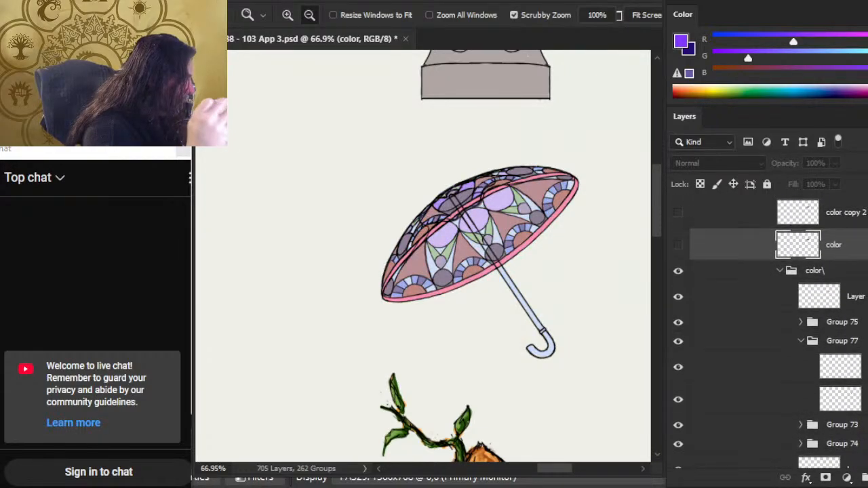
# - Set the color\ group's opacity back to 100%
pyautogui.click(787, 271)
pyautogui.click(834, 163)
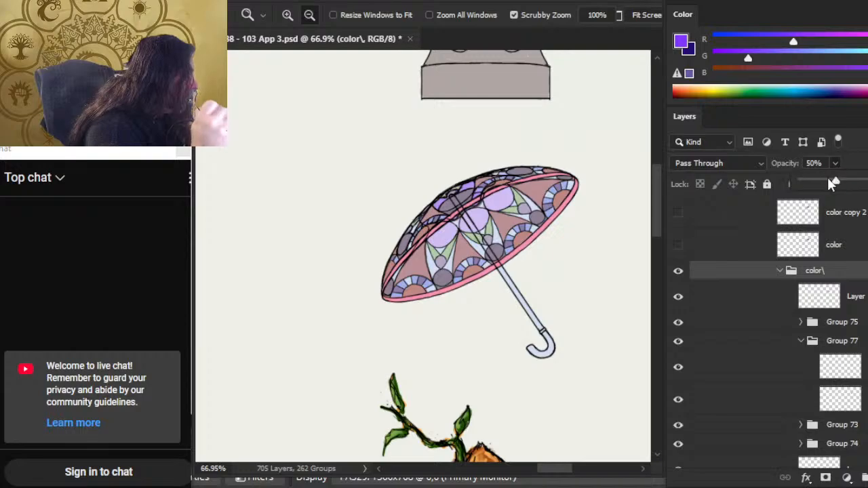
pyautogui.moveTo(843, 184); pyautogui.dragTo(867, 184)
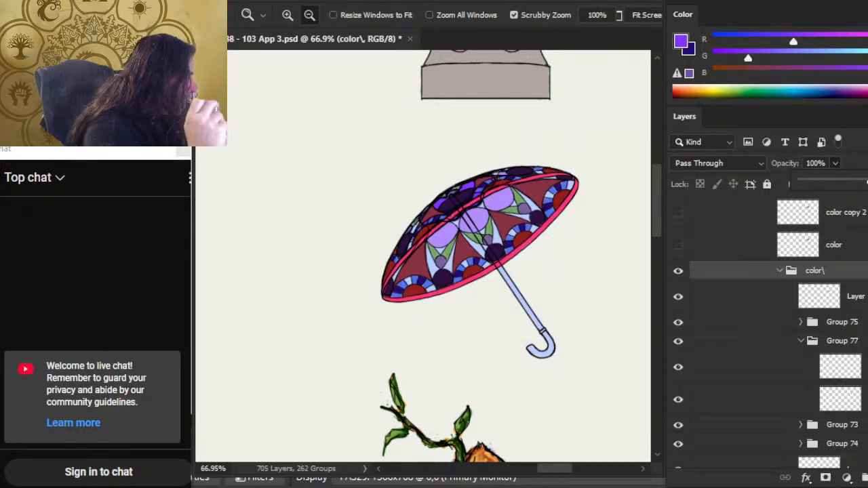
# - Move the frame group out of the color\ group to just above the 4 anvil of fernia group
pyautogui.scroll(-5, 767, 333)
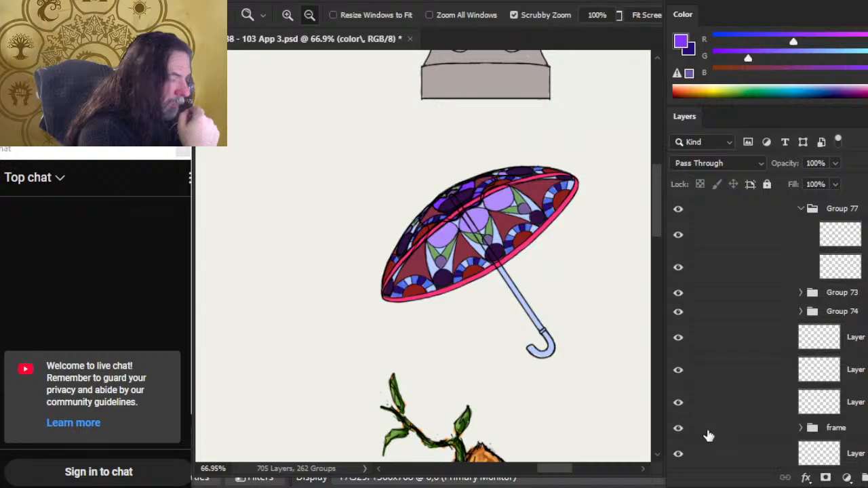
pyautogui.click(707, 434)
pyautogui.scroll(-4, 707, 435)
pyautogui.moveTo(753, 302); pyautogui.dragTo(761, 376)
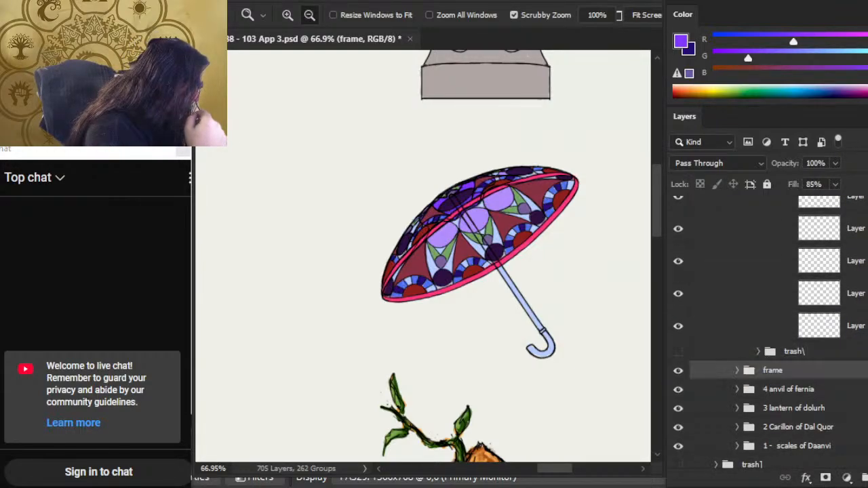
# - Collapse the color\ group and lower its opacity to 50%
pyautogui.scroll(6, 785, 263)
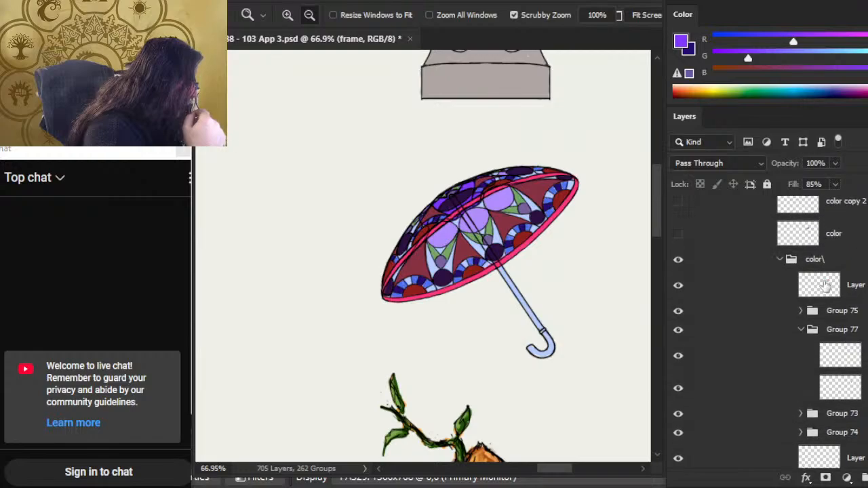
pyautogui.click(783, 260)
pyautogui.click(835, 164)
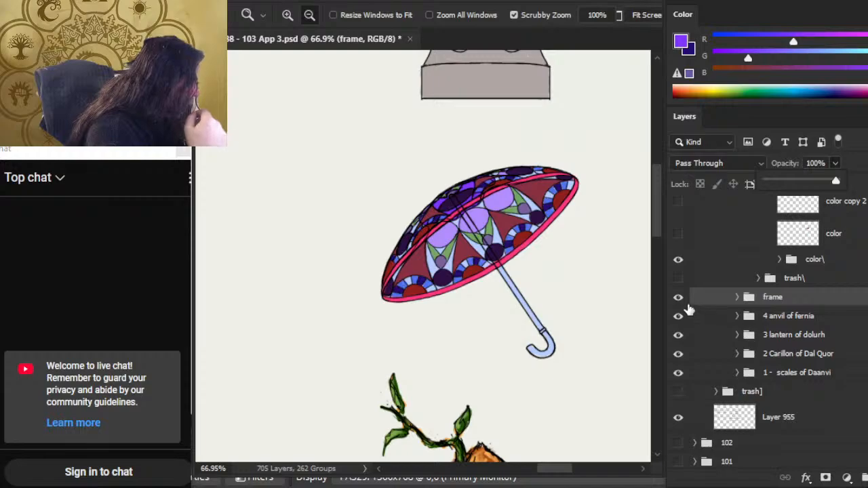
pyautogui.click(731, 259)
pyautogui.click(834, 165)
pyautogui.moveTo(839, 180); pyautogui.dragTo(803, 182)
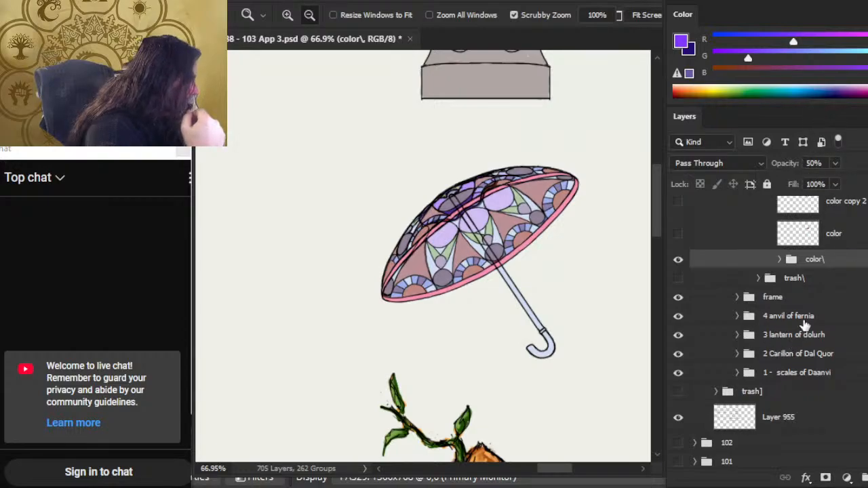
# - Move the frame group into the parasol's line group, beneath Layer 932, and collapse the line group
pyautogui.scroll(3, 813, 352)
pyautogui.moveTo(808, 398); pyautogui.dragTo(795, 226)
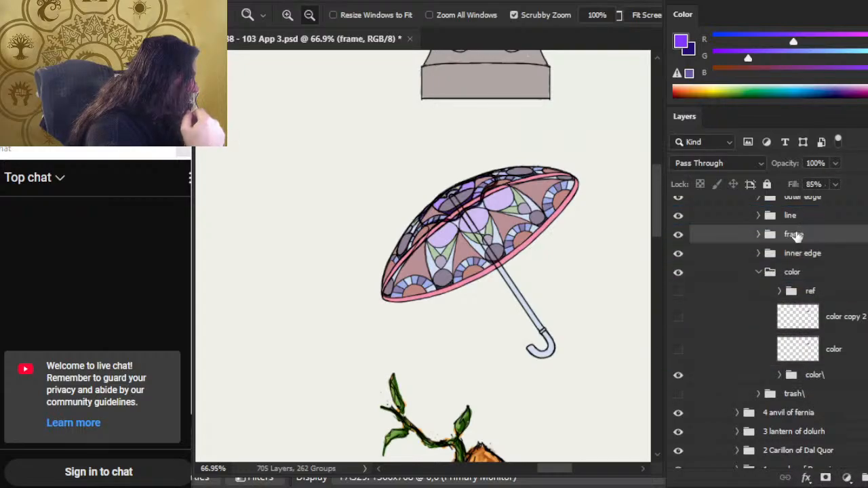
pyautogui.click(758, 216)
pyautogui.scroll(-6, 814, 306)
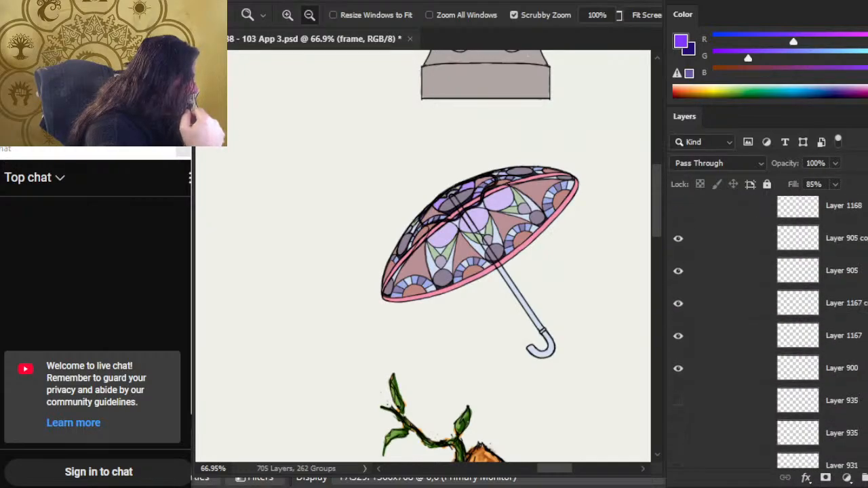
pyautogui.moveTo(823, 337); pyautogui.dragTo(841, 302)
pyautogui.click(864, 305)
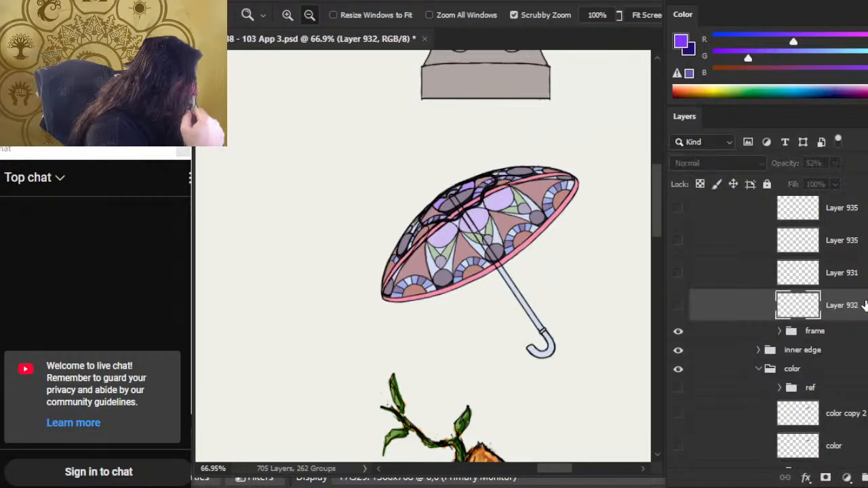
pyautogui.scroll(5, 746, 305)
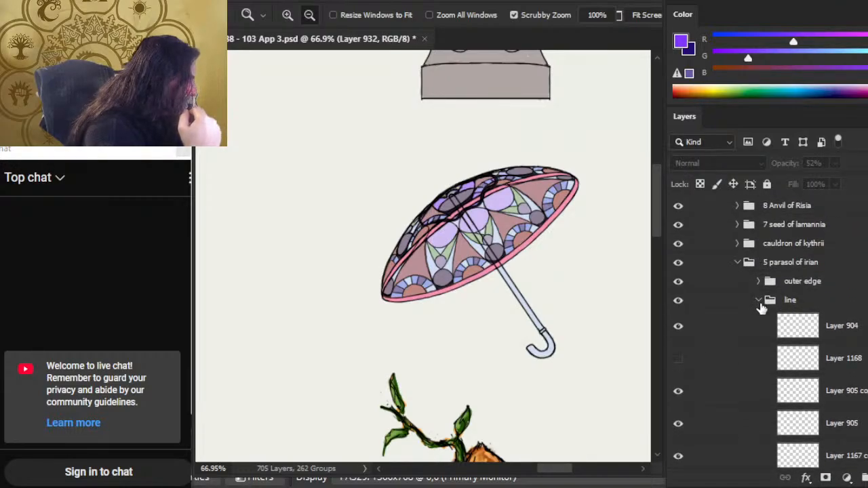
pyautogui.click(746, 301)
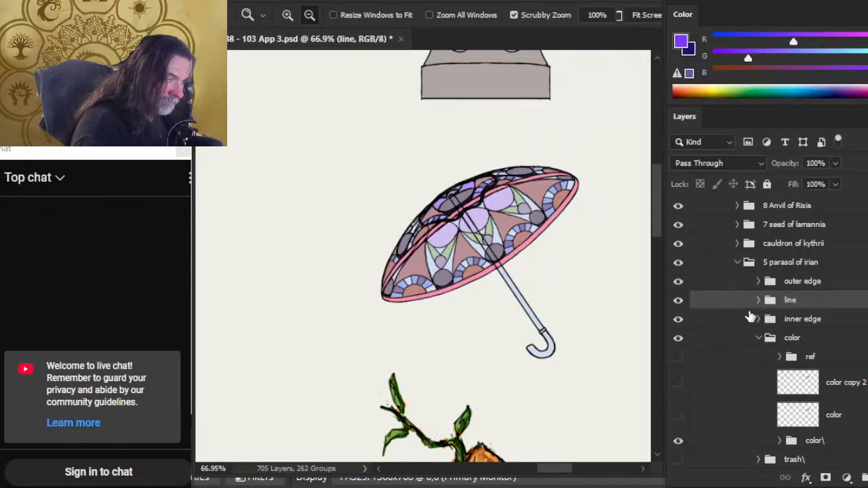
# - Toggle the line group and its nested frame group off and on to compare the parasol's outlines
pyautogui.click(679, 302)
pyautogui.click(679, 302)
pyautogui.click(699, 304)
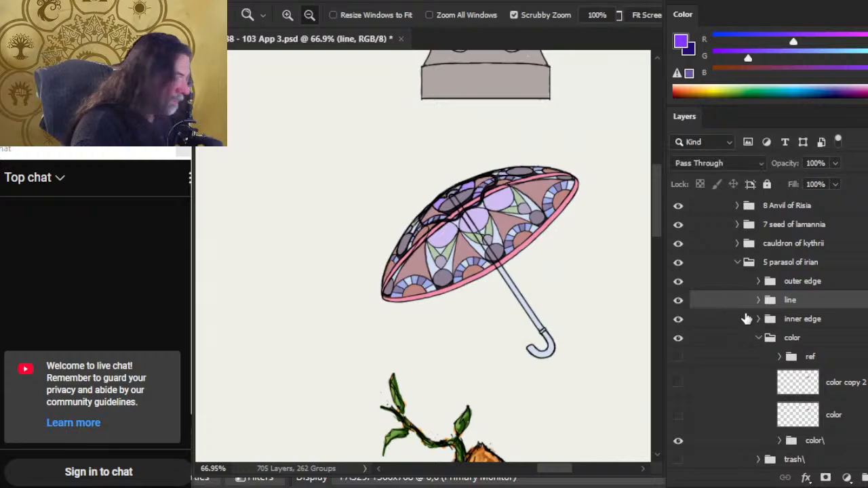
pyautogui.click(758, 300)
pyautogui.scroll(-10, 691, 347)
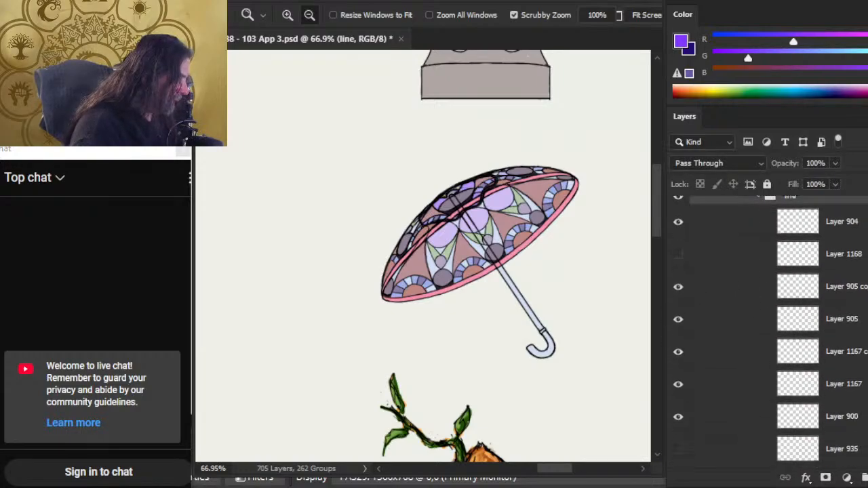
pyautogui.click(679, 340)
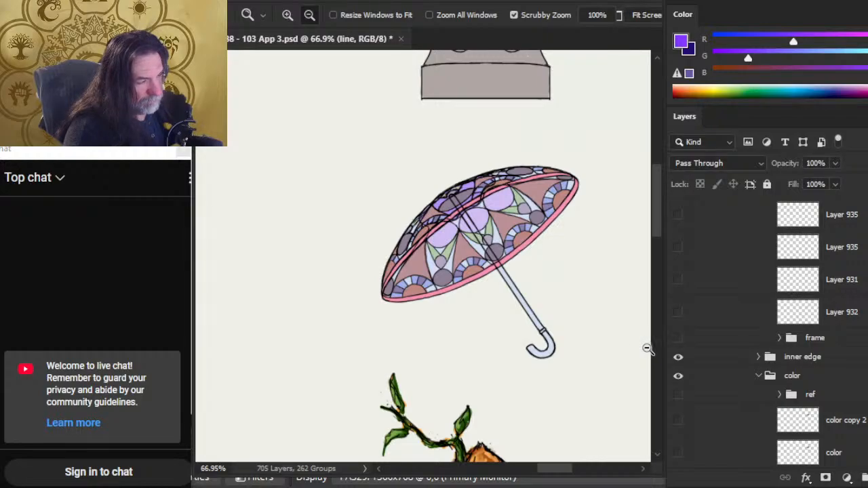
pyautogui.click(678, 337)
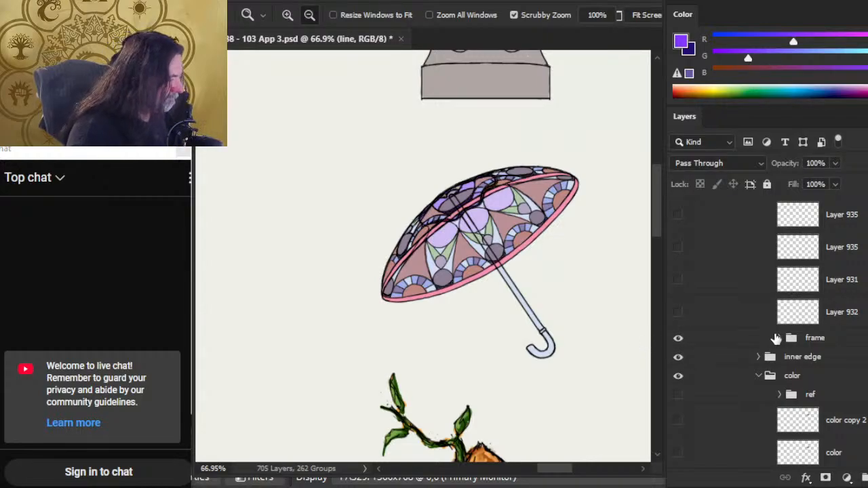
# - Expand the frame group, check what its upper layer adds to the parasol outlines, and collapse the group
pyautogui.click(779, 337)
pyautogui.click(680, 366)
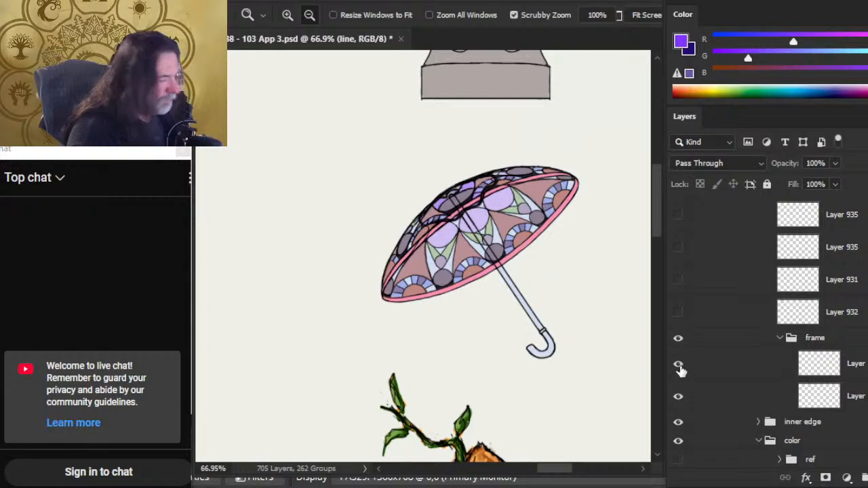
pyautogui.click(680, 367)
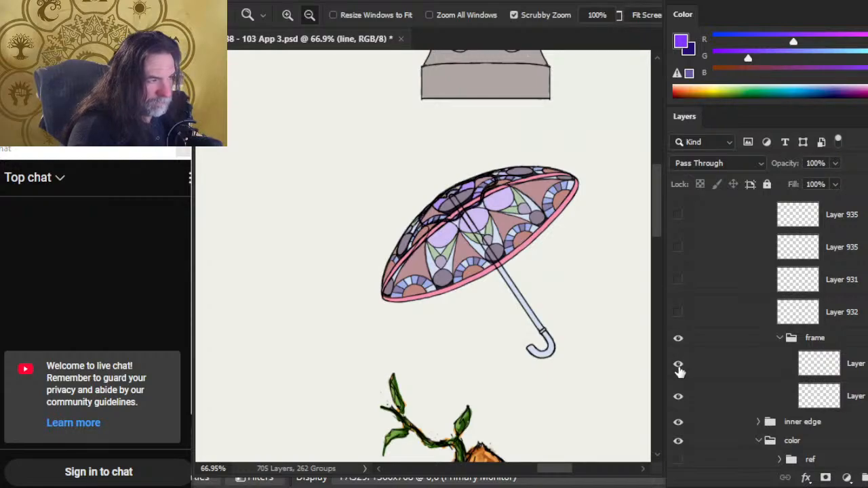
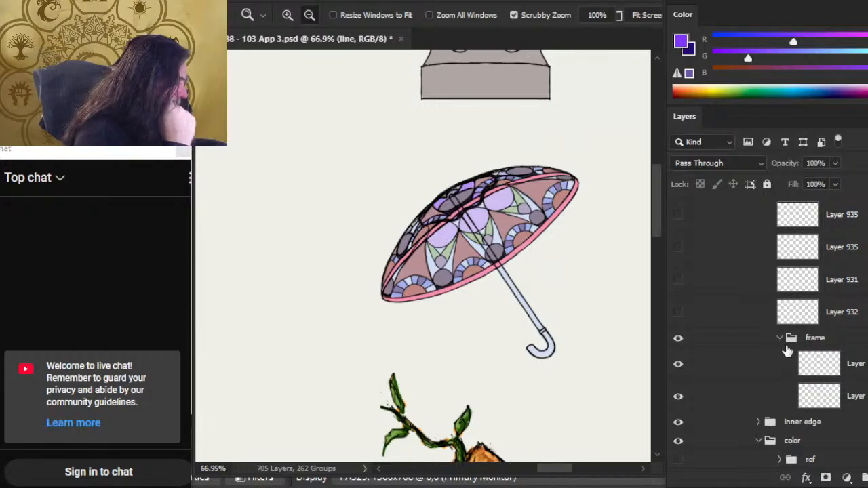
pyautogui.click(780, 339)
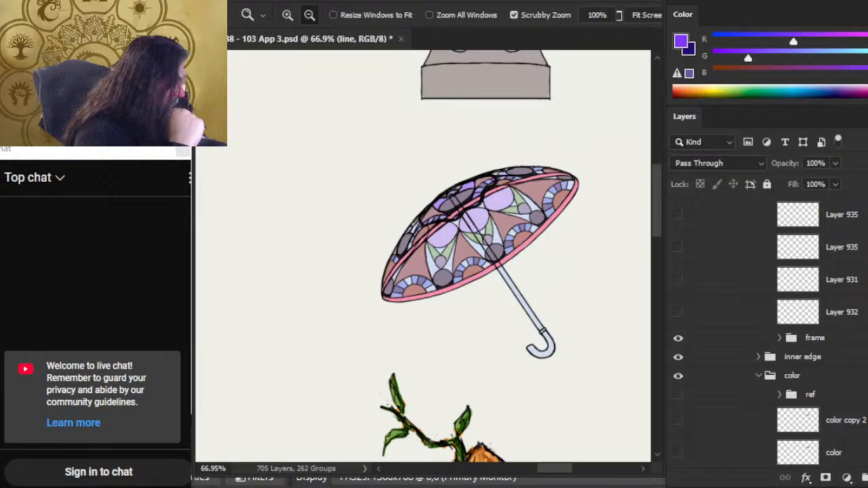
# - Try lowering the frame group's opacity to 33%
pyautogui.scroll(3, 780, 338)
pyautogui.moveTo(461, 207); pyautogui.dragTo(519, 215)
pyautogui.moveTo(541, 249); pyautogui.dragTo(556, 278)
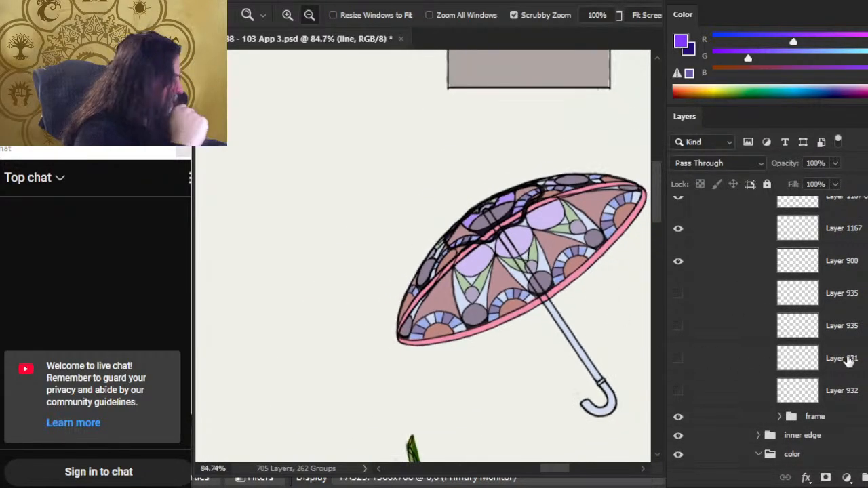
pyautogui.click(776, 419)
pyautogui.click(779, 416)
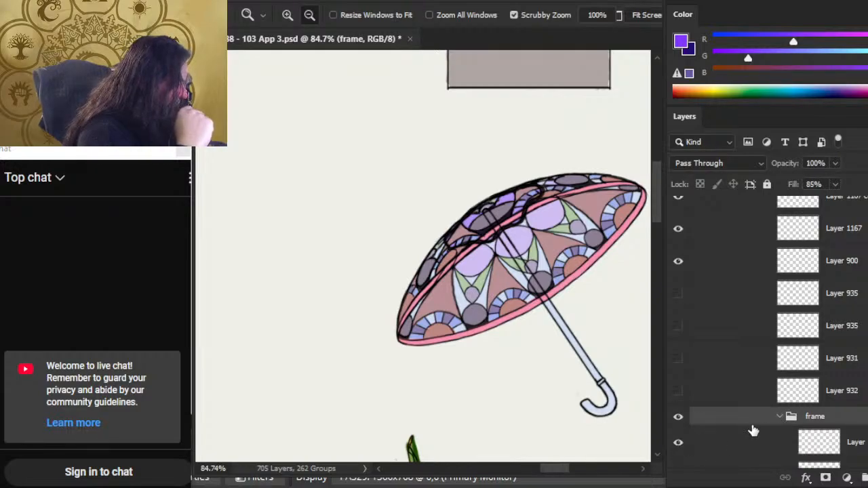
pyautogui.click(780, 418)
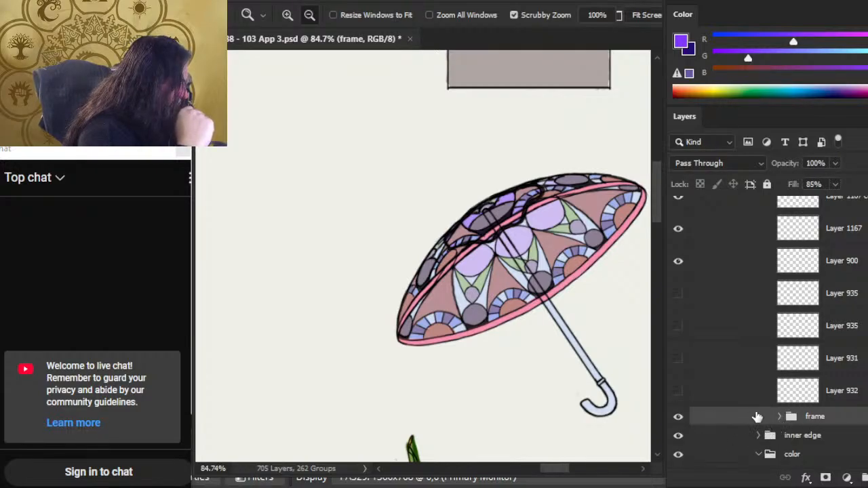
pyautogui.click(834, 163)
pyautogui.moveTo(837, 180); pyautogui.dragTo(804, 182)
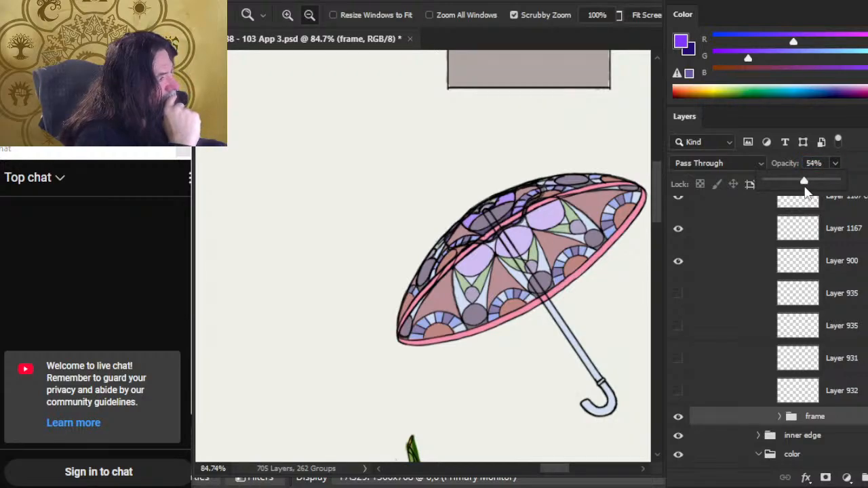
pyautogui.moveTo(805, 190); pyautogui.dragTo(790, 189)
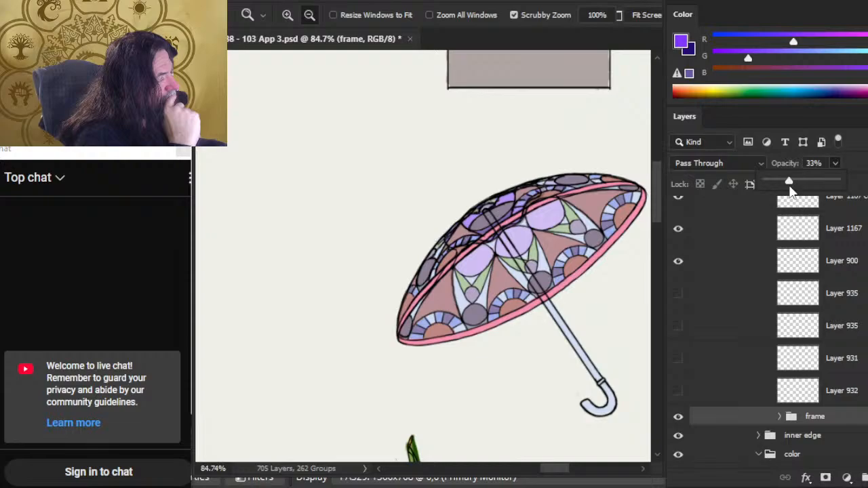
pyautogui.press('Escape')
# - Hide the upper layer inside the frame group and collapse both the frame and line groups
pyautogui.click(779, 417)
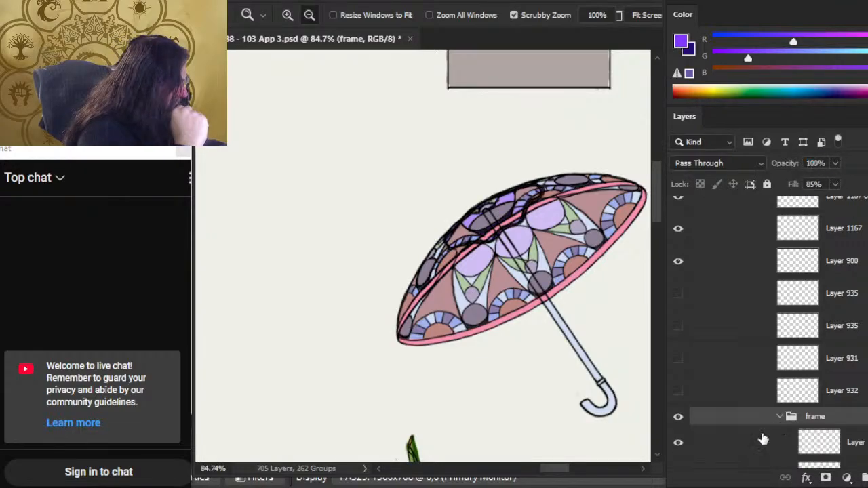
pyautogui.click(678, 444)
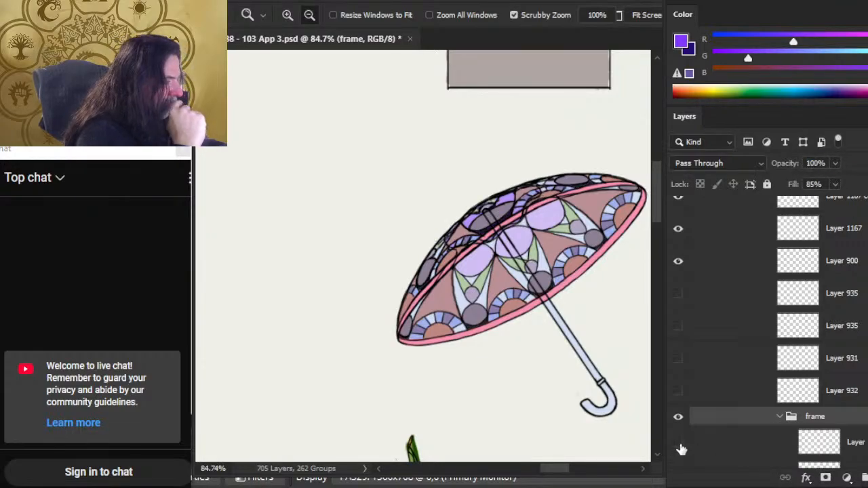
pyautogui.click(780, 417)
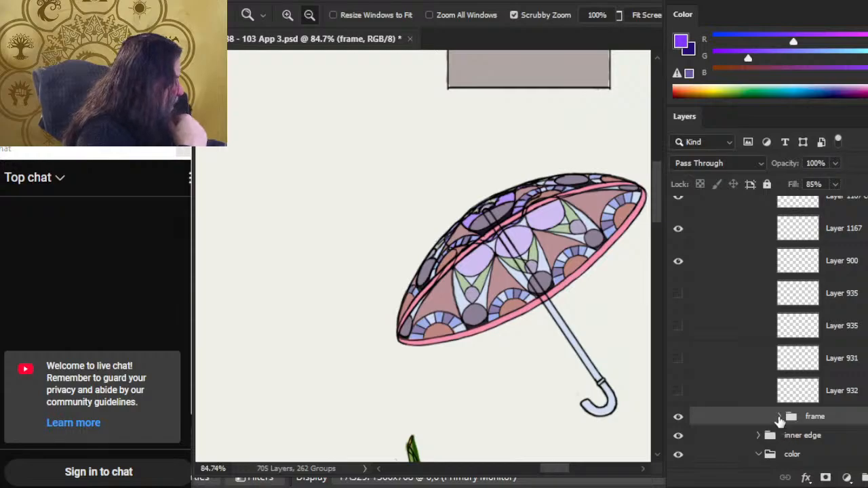
pyautogui.scroll(4, 766, 332)
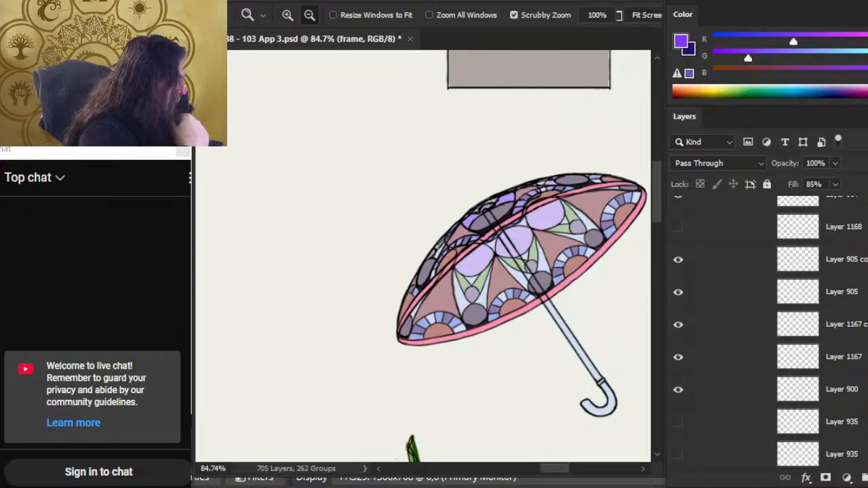
pyautogui.scroll(3, 763, 264)
pyautogui.scroll(-1, 762, 264)
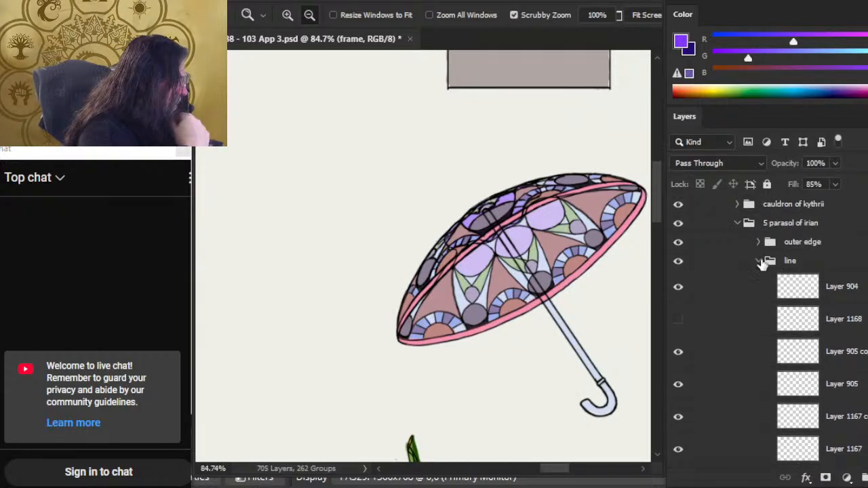
pyautogui.click(761, 264)
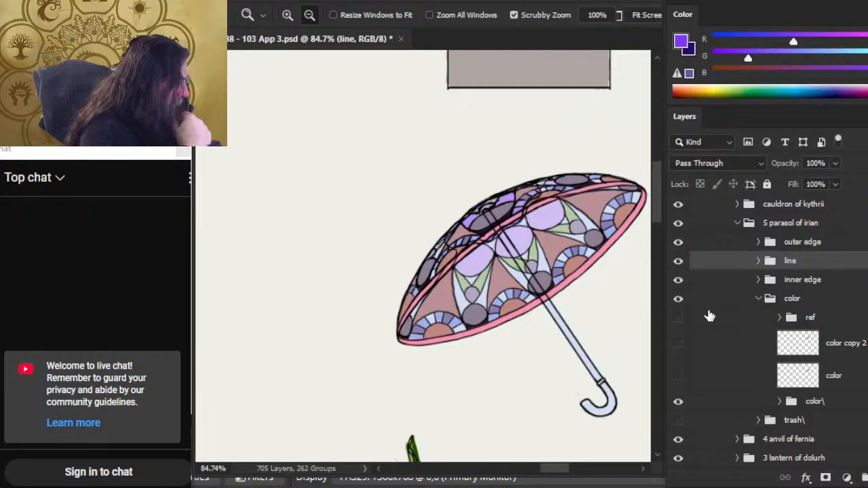
# - Toggle the color copy 2 layer, the color layer and the color\ group off and on to compare the parasol's colouring
pyautogui.click(678, 344)
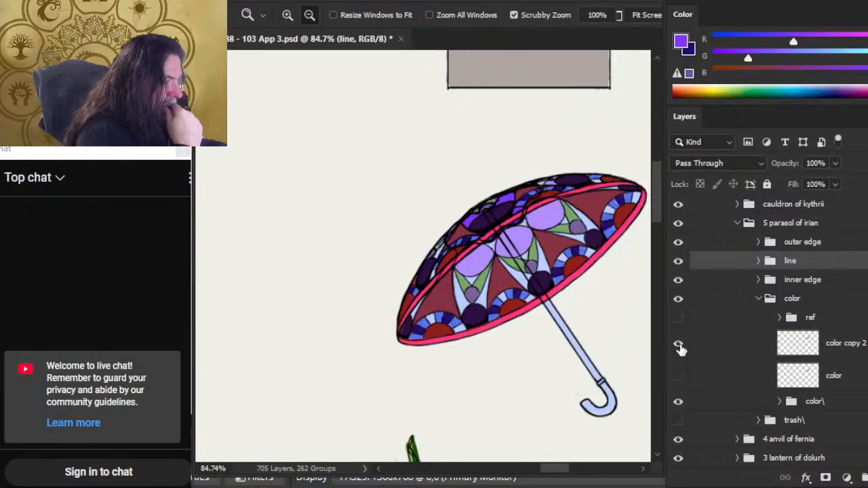
pyautogui.click(678, 346)
pyautogui.click(678, 377)
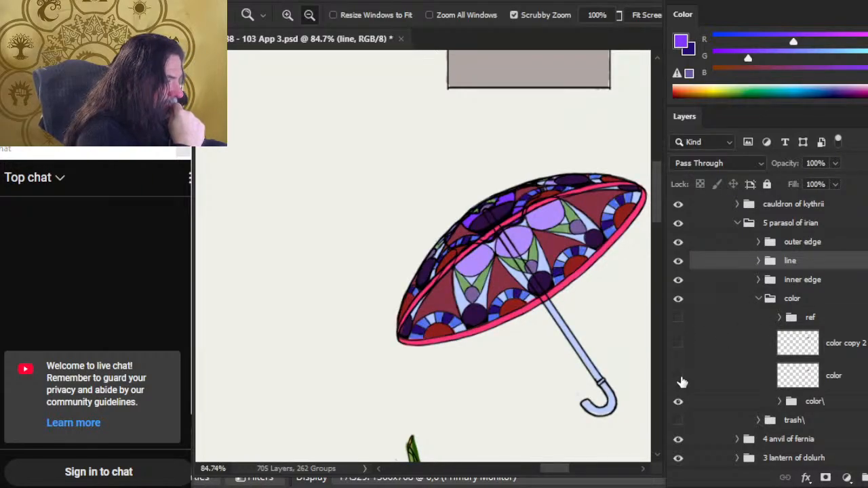
pyautogui.click(680, 380)
pyautogui.click(678, 348)
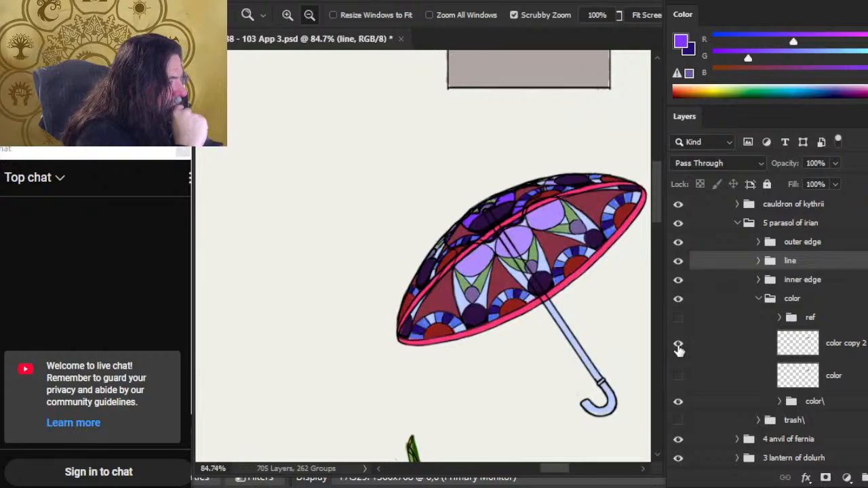
pyautogui.click(679, 345)
pyautogui.click(680, 345)
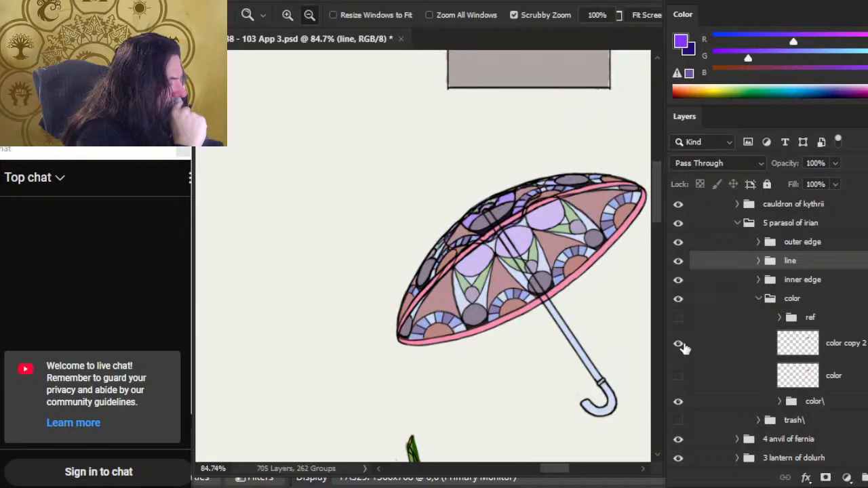
pyautogui.click(682, 347)
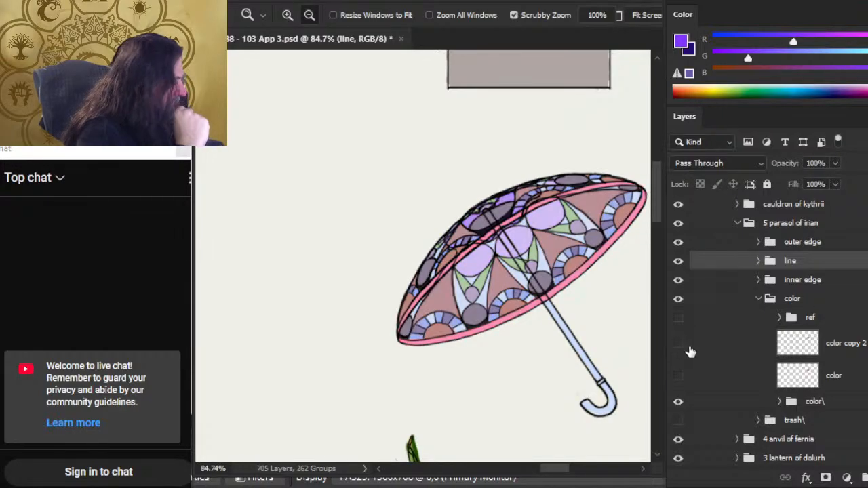
pyautogui.click(679, 403)
pyautogui.click(679, 403)
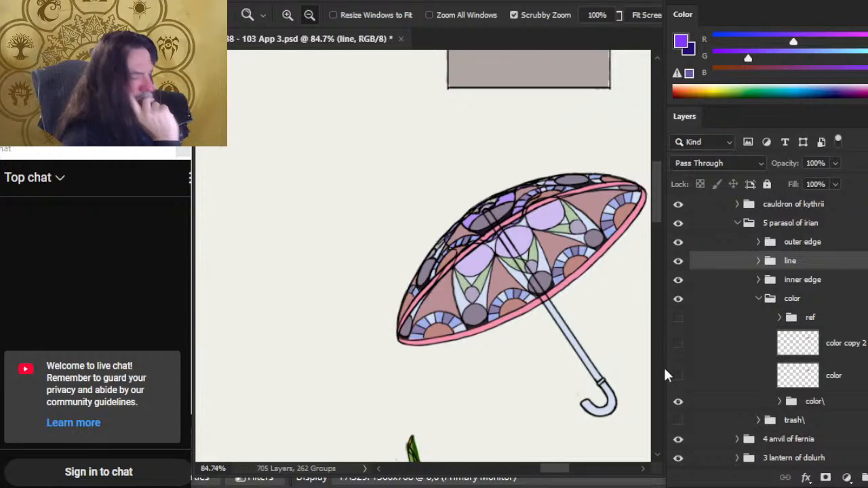
# - Switch to the browser's music player, skip to the next track, and return to Photoshop
pyautogui.hotkey('alt', 'Tab')
pyautogui.hotkey('alt', 'Tab')
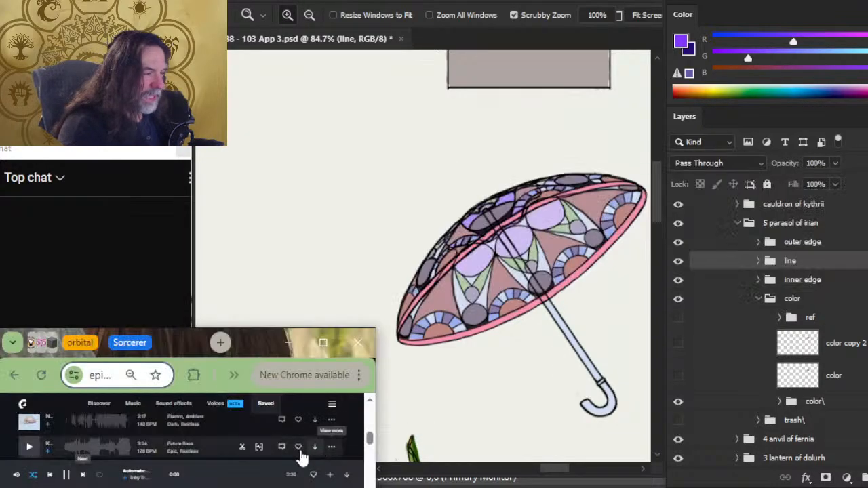
pyautogui.click(82, 478)
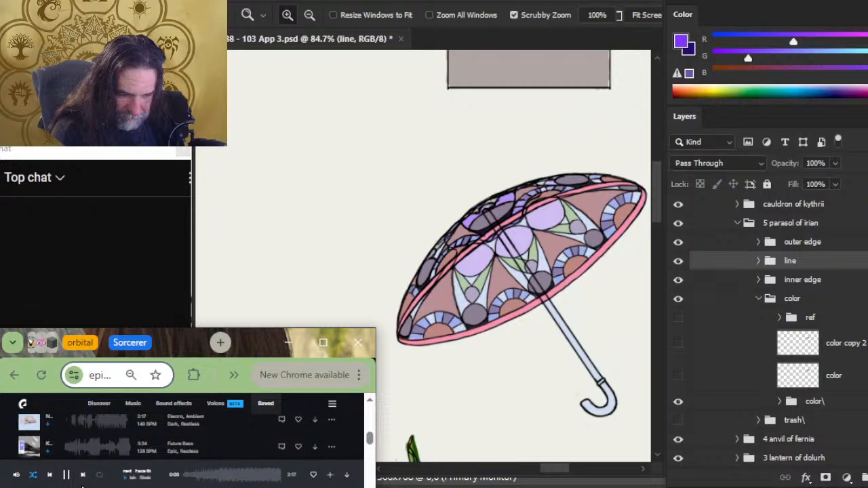
pyautogui.hotkey('alt', 'Tab')
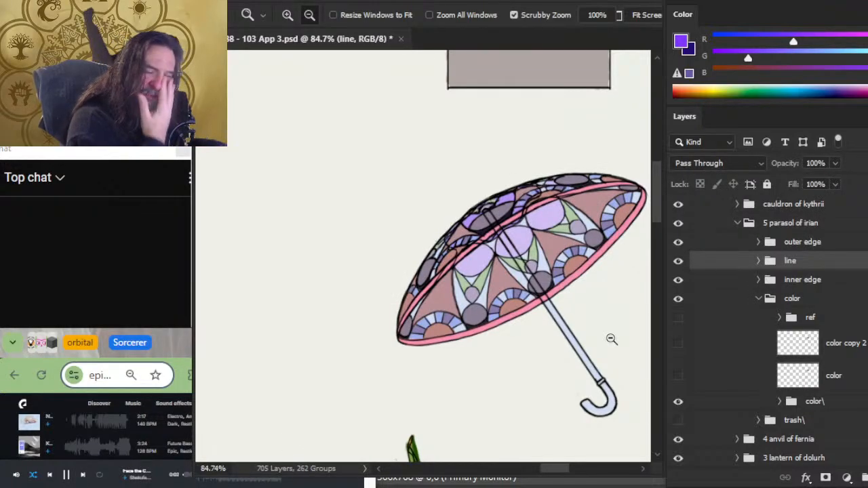
pyautogui.hotkey('alt', 'Tab')
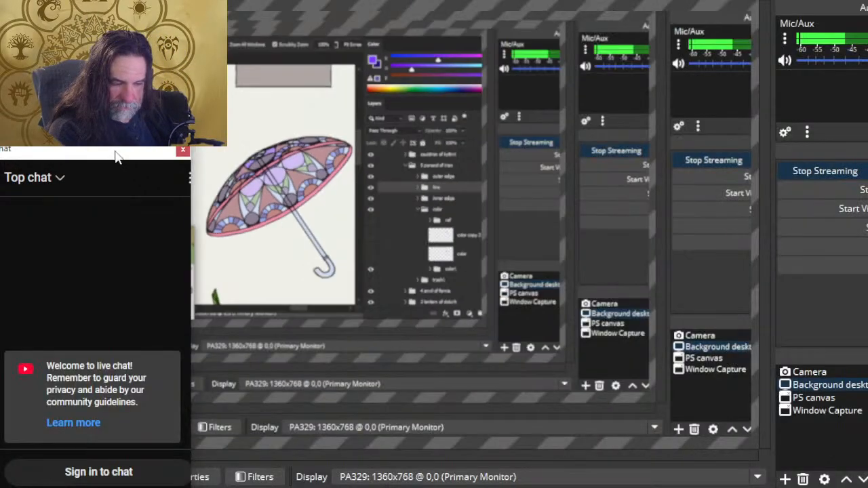
pyautogui.hotkey('alt', 'Tab')
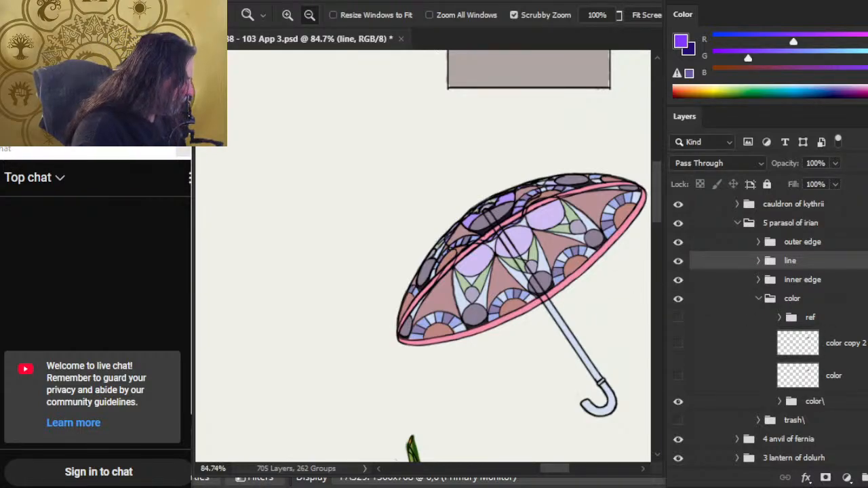
# - Make the color layer visible and add a layer mask to it
pyautogui.click(676, 376)
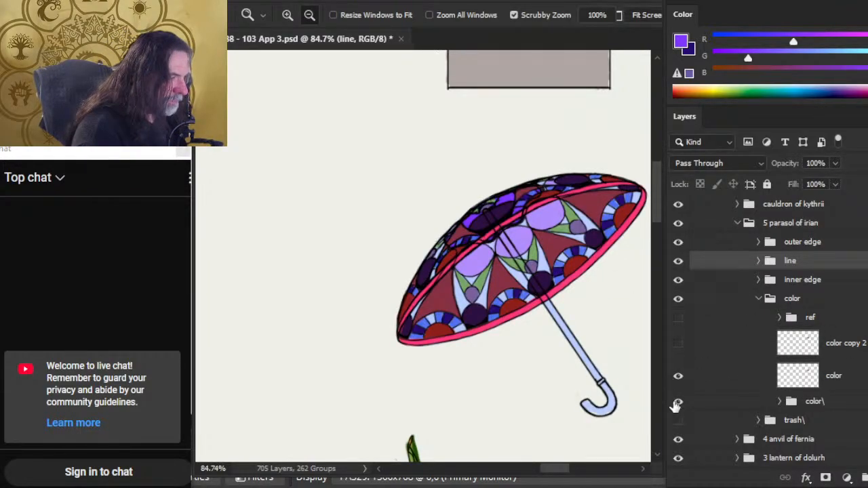
pyautogui.click(676, 378)
pyautogui.click(680, 379)
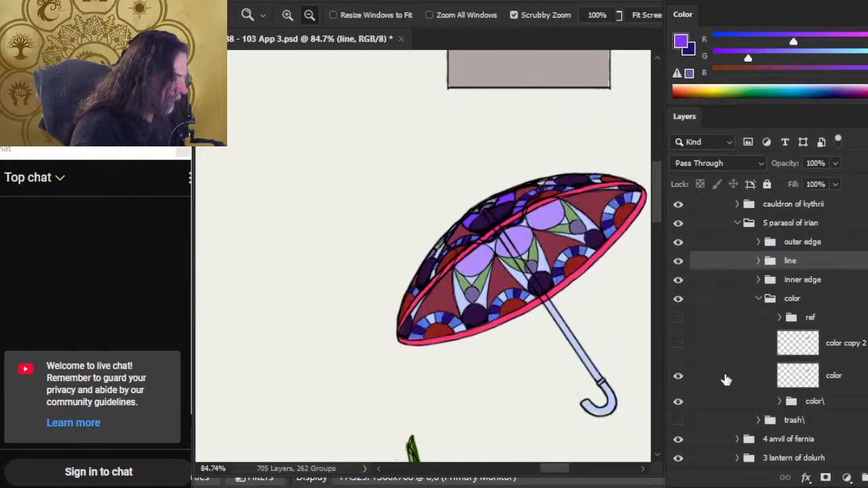
pyautogui.click(725, 377)
pyautogui.click(825, 478)
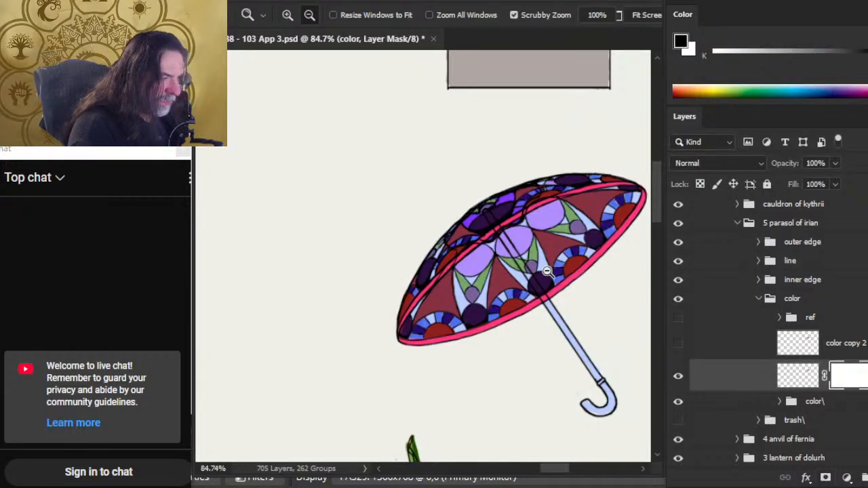
pyautogui.moveTo(513, 256); pyautogui.dragTo(573, 255)
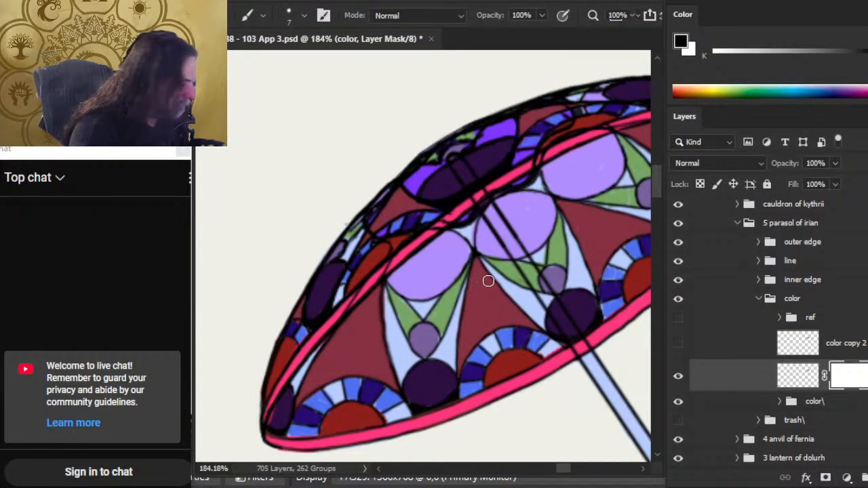
pyautogui.moveTo(486, 274)
pyautogui.mouseDown()
pyautogui.moveTo(476, 271)
pyautogui.moveTo(475, 287)
pyautogui.moveTo(494, 300)
pyautogui.moveTo(456, 282)
pyautogui.mouseUp()
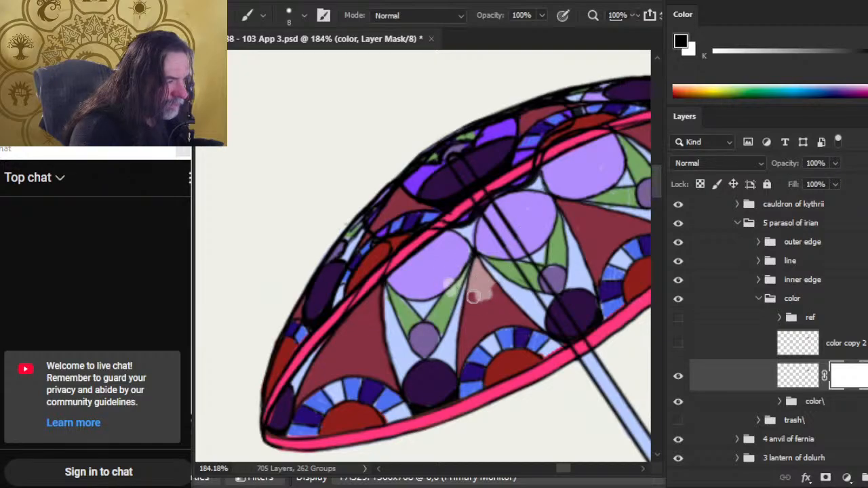
pyautogui.hotkey('ctrl', 'z')
pyautogui.hotkey('ctrl', 'z')
pyautogui.hotkey('ctrl', 'z')
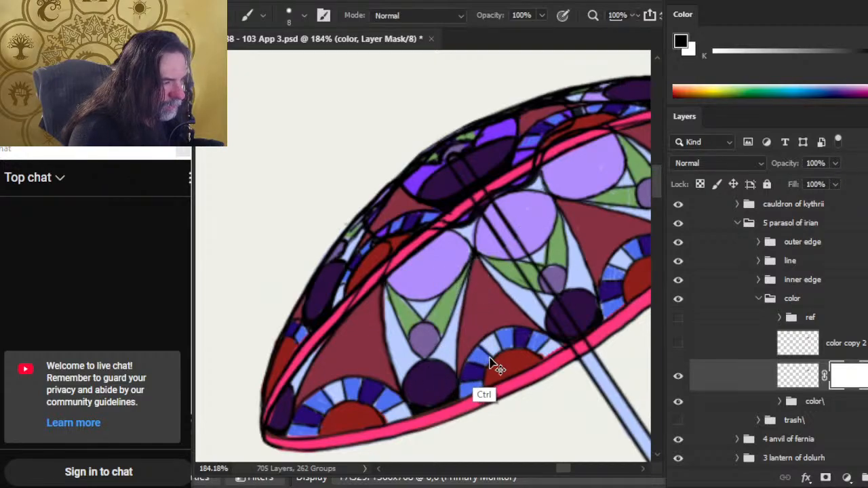
# - Show the ref group and examine the stained-glass window reference closely for its mottled glass texture
pyautogui.moveTo(605, 228); pyautogui.dragTo(440, 347)
pyautogui.moveTo(562, 321); pyautogui.dragTo(501, 324)
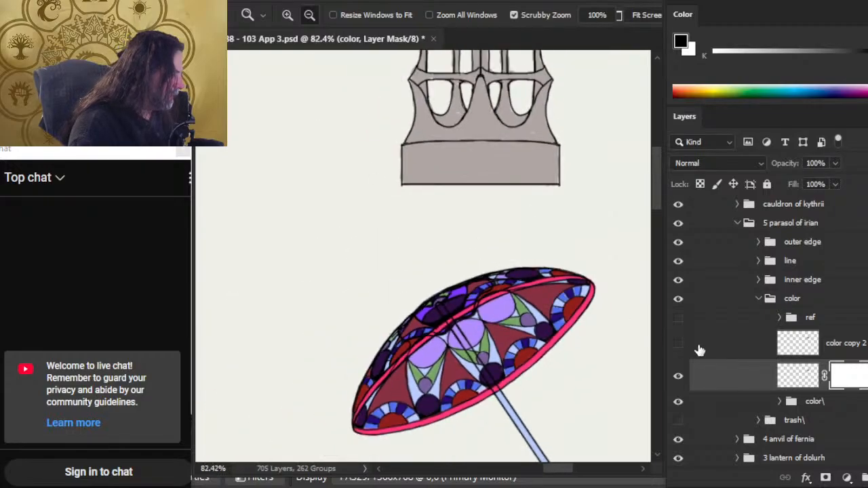
pyautogui.click(678, 318)
pyautogui.moveTo(566, 225); pyautogui.dragTo(329, 305)
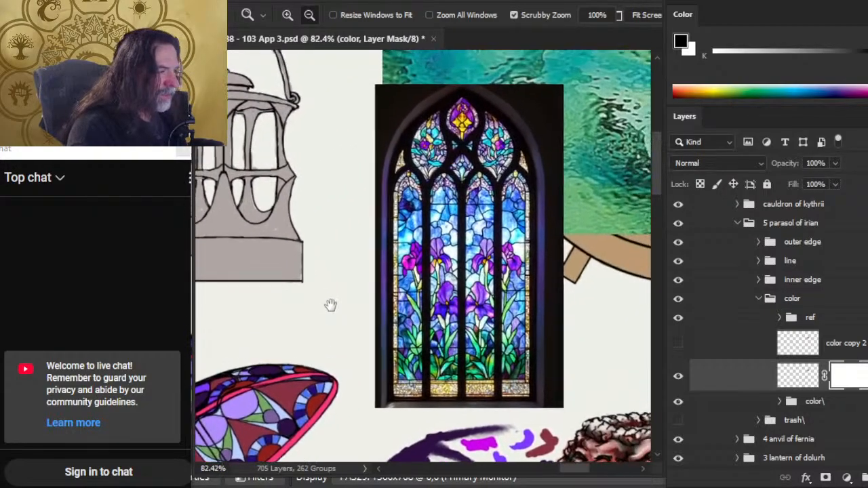
pyautogui.click(464, 231)
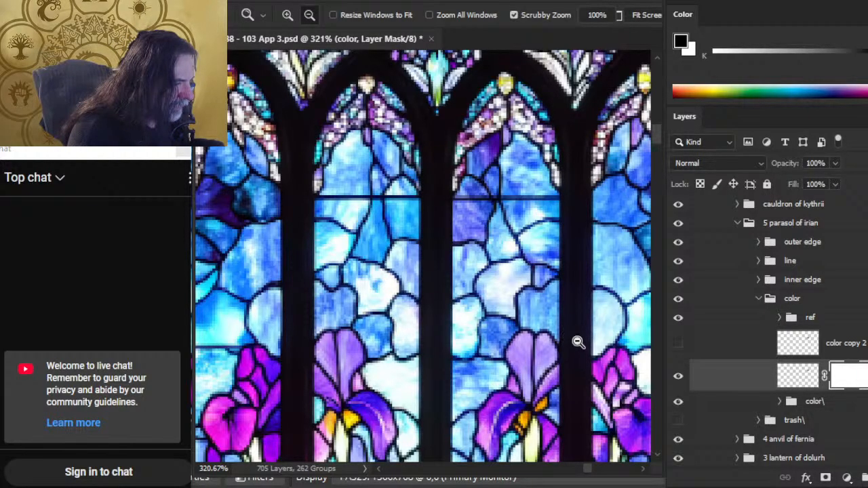
pyautogui.moveTo(556, 393); pyautogui.dragTo(477, 372)
pyautogui.moveTo(453, 459); pyautogui.dragTo(552, 228)
# - Paint black spots on the color layer's mask in the red panel just right of the handle and smudge them into mottled glass texture
pyautogui.moveTo(449, 347); pyautogui.dragTo(348, 317)
pyautogui.moveTo(353, 325)
pyautogui.mouseDown()
pyautogui.moveTo(398, 329)
pyautogui.moveTo(384, 360)
pyautogui.moveTo(407, 349)
pyautogui.mouseUp()
pyautogui.press('b')
pyautogui.press('r')
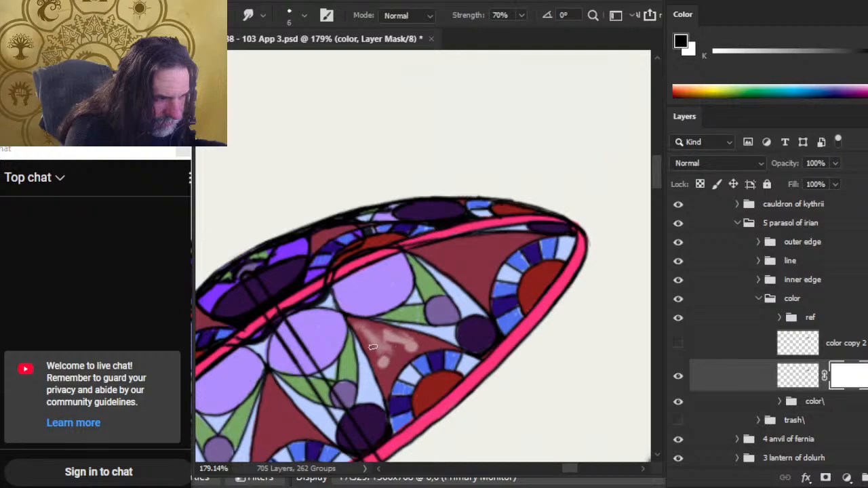
pyautogui.moveTo(381, 347); pyautogui.dragTo(375, 326)
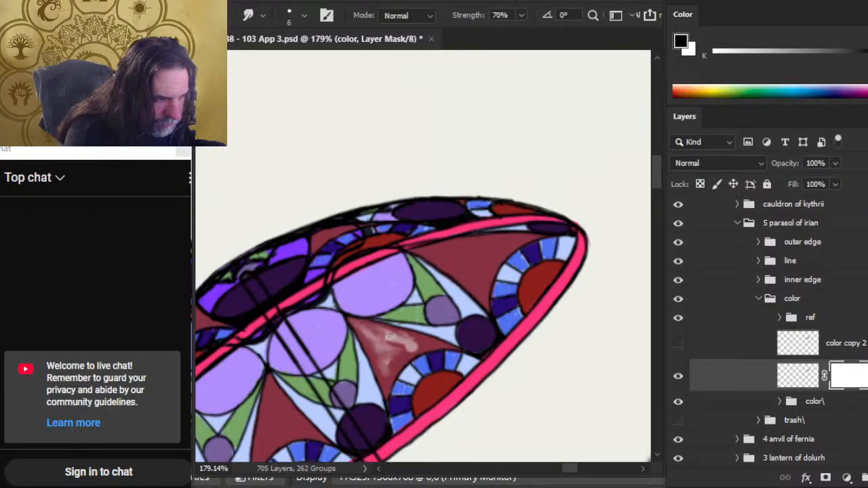
pyautogui.moveTo(400, 344)
pyautogui.mouseDown()
pyautogui.moveTo(381, 377)
pyautogui.moveTo(385, 357)
pyautogui.moveTo(397, 351)
pyautogui.moveTo(347, 370)
pyautogui.moveTo(409, 340)
pyautogui.mouseUp()
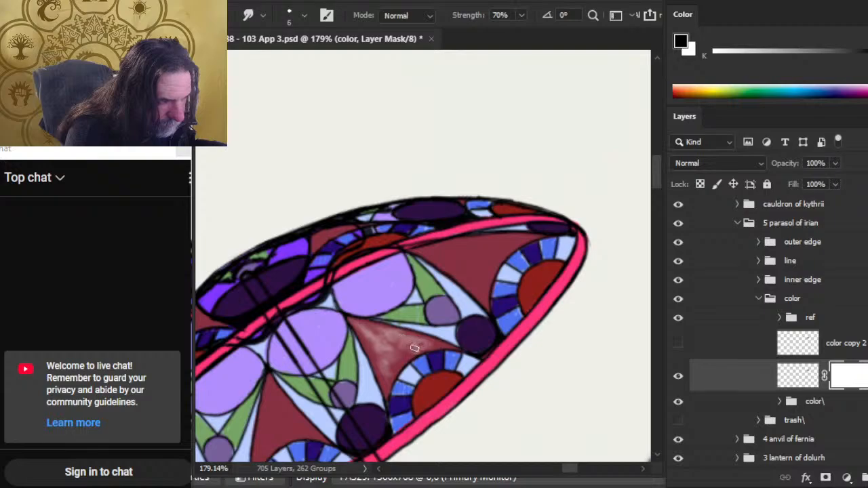
pyautogui.moveTo(428, 354)
pyautogui.mouseDown()
pyautogui.moveTo(399, 335)
pyautogui.moveTo(406, 328)
pyautogui.moveTo(413, 338)
pyautogui.moveTo(387, 376)
pyautogui.mouseUp()
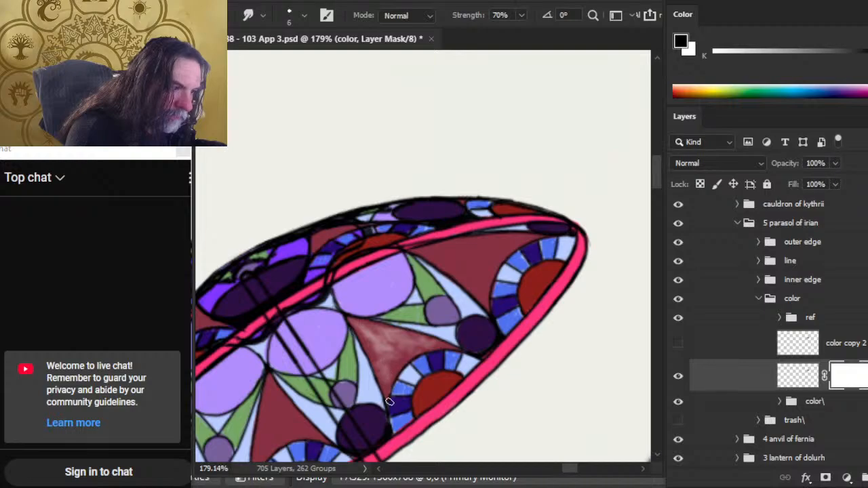
pyautogui.scroll(-3, 391, 388)
pyautogui.moveTo(385, 271); pyautogui.dragTo(388, 270)
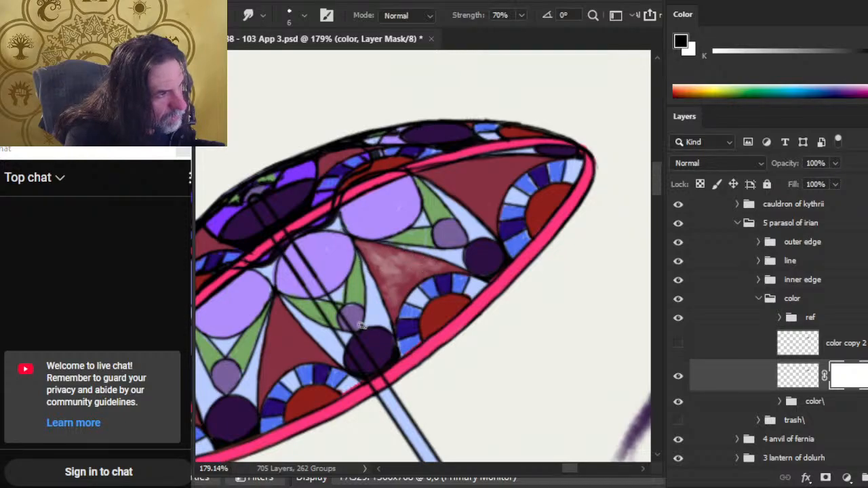
# - Paint black mask spots in the red panel just left of the handle and smudge them into a soft mottled texture
pyautogui.press('b')
pyautogui.moveTo(275, 318)
pyautogui.mouseDown()
pyautogui.moveTo(299, 348)
pyautogui.moveTo(278, 362)
pyautogui.mouseUp()
pyautogui.click(280, 340)
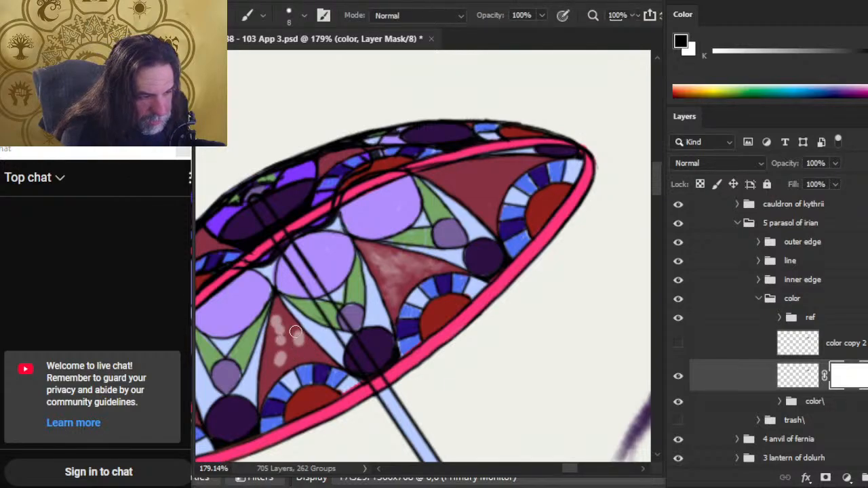
pyautogui.press('r')
pyautogui.moveTo(278, 312)
pyautogui.mouseDown()
pyautogui.moveTo(297, 337)
pyautogui.moveTo(281, 329)
pyautogui.moveTo(276, 340)
pyautogui.moveTo(276, 298)
pyautogui.moveTo(276, 346)
pyautogui.moveTo(284, 312)
pyautogui.moveTo(291, 331)
pyautogui.moveTo(280, 350)
pyautogui.moveTo(274, 308)
pyautogui.moveTo(281, 359)
pyautogui.mouseUp()
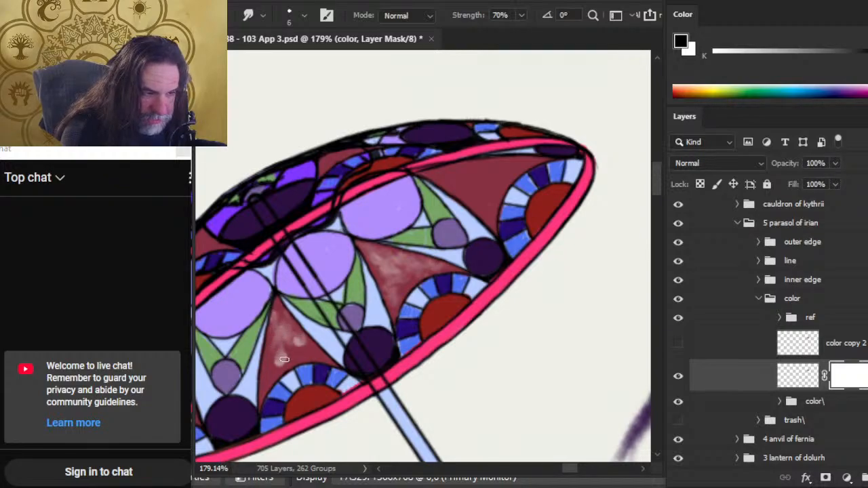
pyautogui.press('b')
pyautogui.moveTo(220, 310)
pyautogui.mouseDown()
pyautogui.moveTo(367, 299)
pyautogui.moveTo(353, 324)
pyautogui.moveTo(353, 298)
pyautogui.moveTo(366, 291)
pyautogui.moveTo(348, 259)
pyautogui.moveTo(353, 288)
pyautogui.moveTo(350, 260)
pyautogui.moveTo(350, 279)
pyautogui.moveTo(346, 273)
pyautogui.moveTo(357, 275)
pyautogui.moveTo(332, 269)
pyautogui.moveTo(374, 293)
pyautogui.moveTo(353, 296)
pyautogui.moveTo(352, 323)
pyautogui.mouseUp()
pyautogui.press('r')
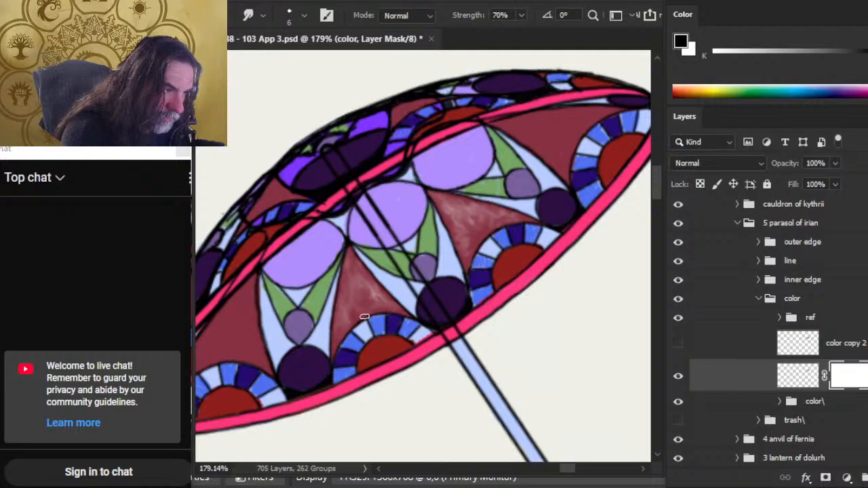
# - Mottle the parasol interior's leftmost red panel by painting black spots on the mask and smudging them
pyautogui.moveTo(368, 331); pyautogui.dragTo(475, 262)
pyautogui.press('b')
pyautogui.moveTo(380, 254)
pyautogui.mouseDown()
pyautogui.moveTo(383, 276)
pyautogui.moveTo(391, 207)
pyautogui.moveTo(386, 253)
pyautogui.moveTo(391, 233)
pyautogui.moveTo(368, 279)
pyautogui.mouseUp()
pyautogui.press('r')
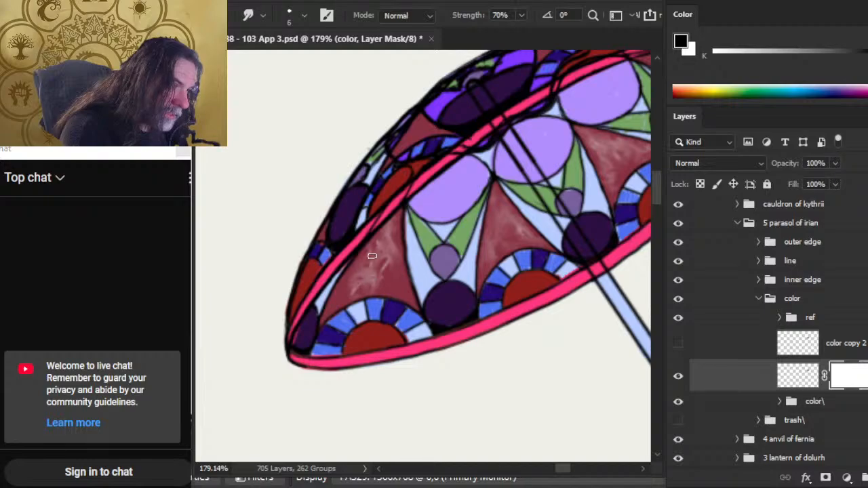
pyautogui.moveTo(381, 249); pyautogui.dragTo(388, 231)
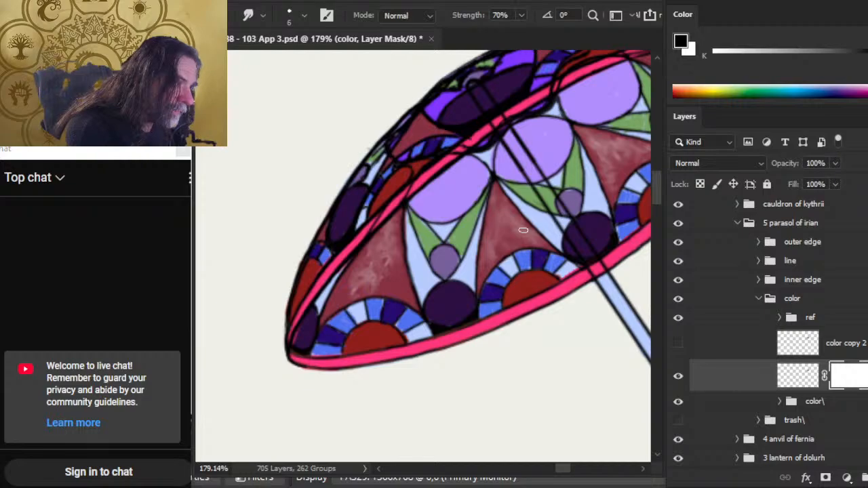
pyautogui.moveTo(484, 293)
pyautogui.mouseDown()
pyautogui.moveTo(411, 299)
pyautogui.moveTo(484, 305)
pyautogui.mouseUp()
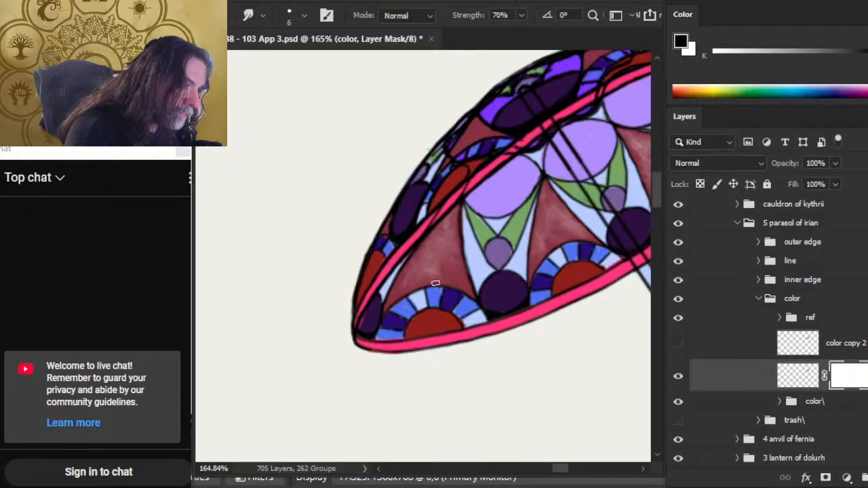
# - Add further mask spots to the lower part of the leftmost red panel and blend them with the Smudge tool
pyautogui.press('e')
pyautogui.press('b')
pyautogui.moveTo(419, 274); pyautogui.dragTo(434, 268)
pyautogui.press('r')
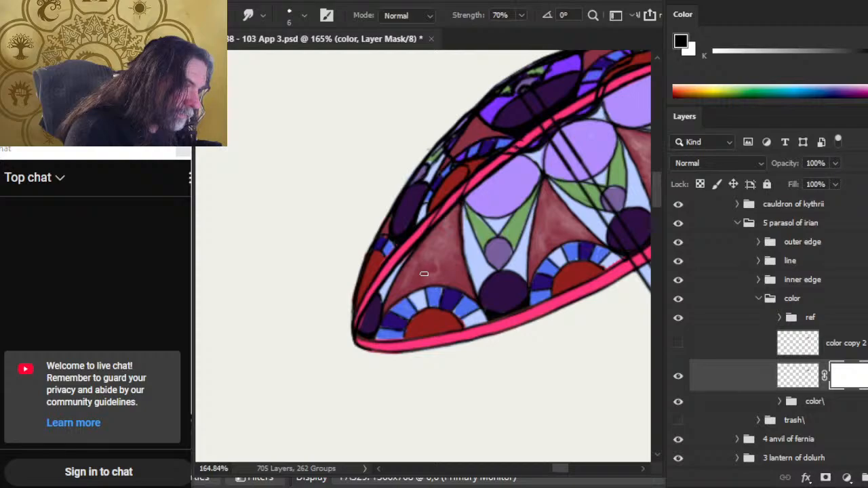
pyautogui.moveTo(427, 270); pyautogui.dragTo(432, 275)
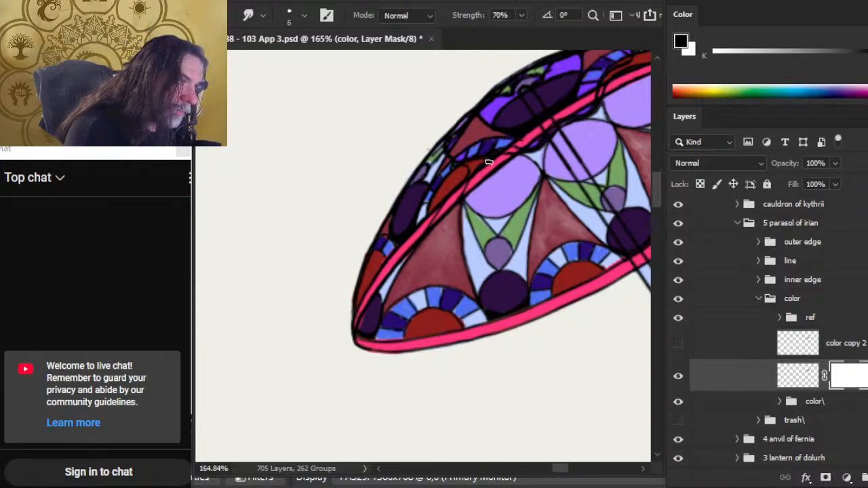
pyautogui.press('e')
pyautogui.press('r')
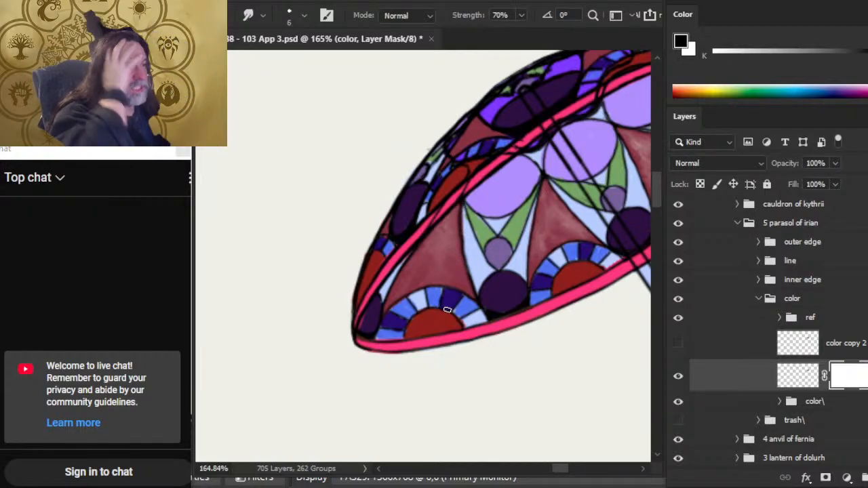
# - Paint small mask strokes in the red panel near the parasol's right tip and smudge them into mottled glass texture
pyautogui.moveTo(545, 214); pyautogui.dragTo(406, 298)
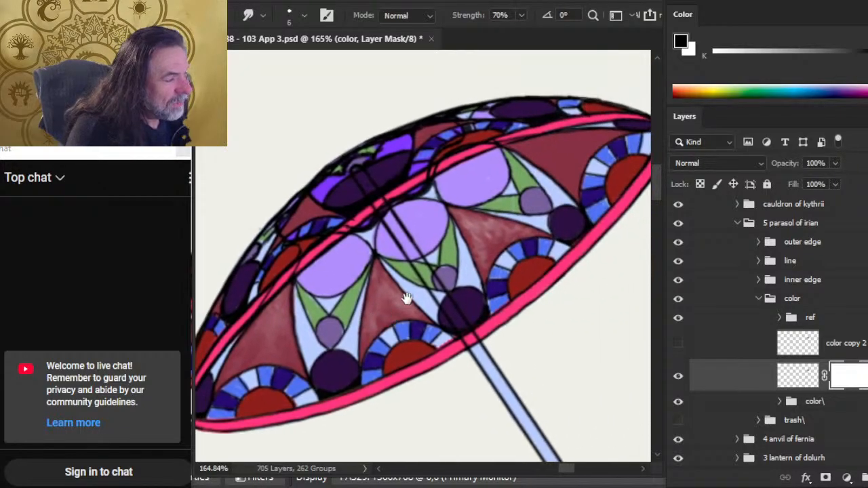
pyautogui.moveTo(582, 193); pyautogui.dragTo(531, 234)
pyautogui.press('b')
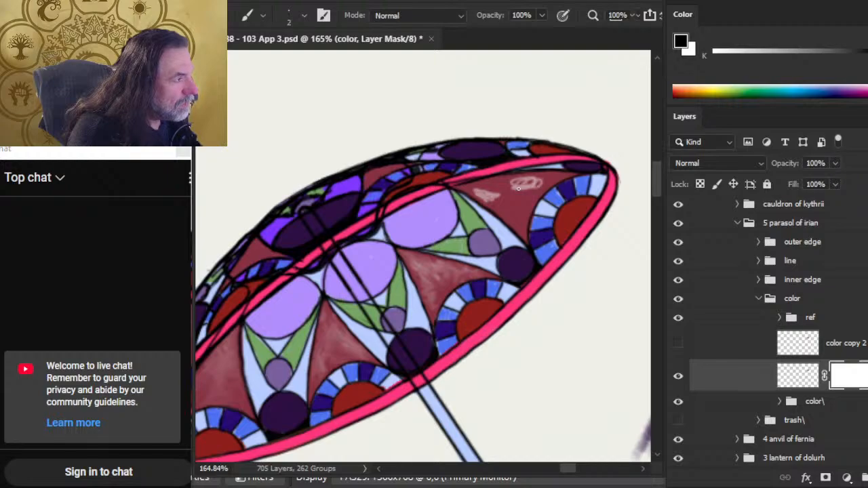
pyautogui.moveTo(508, 190); pyautogui.dragTo(487, 192)
pyautogui.press('r')
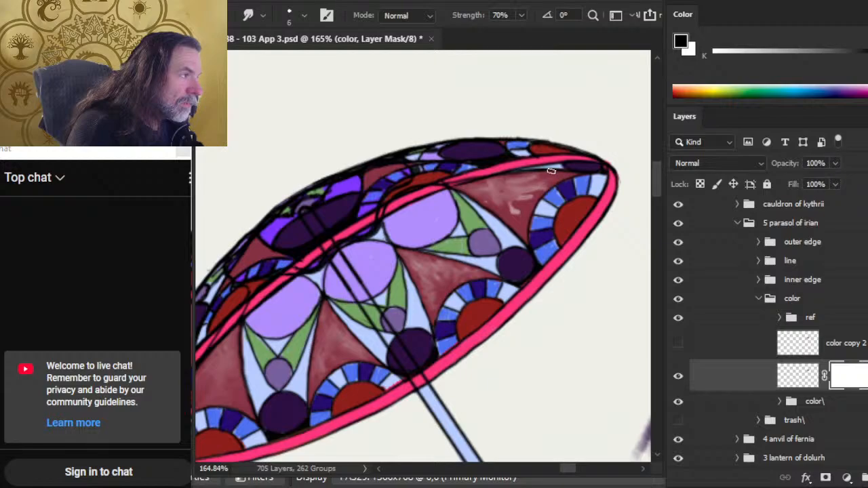
pyautogui.press('e')
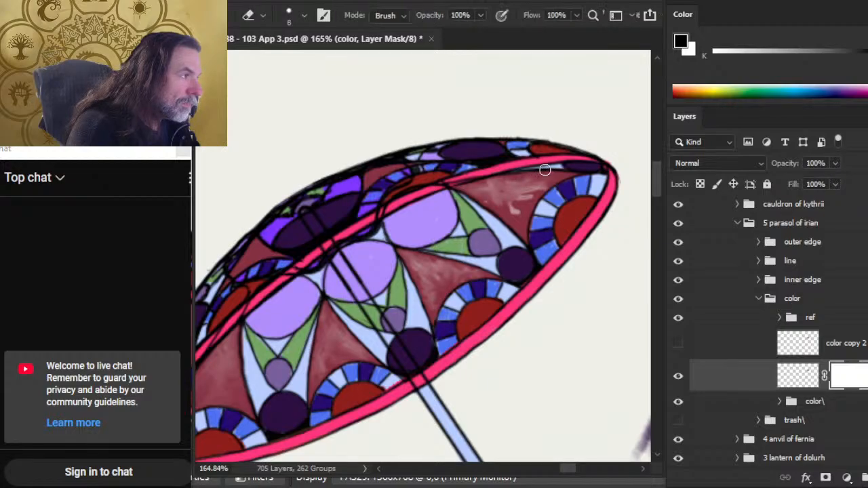
pyautogui.press('e')
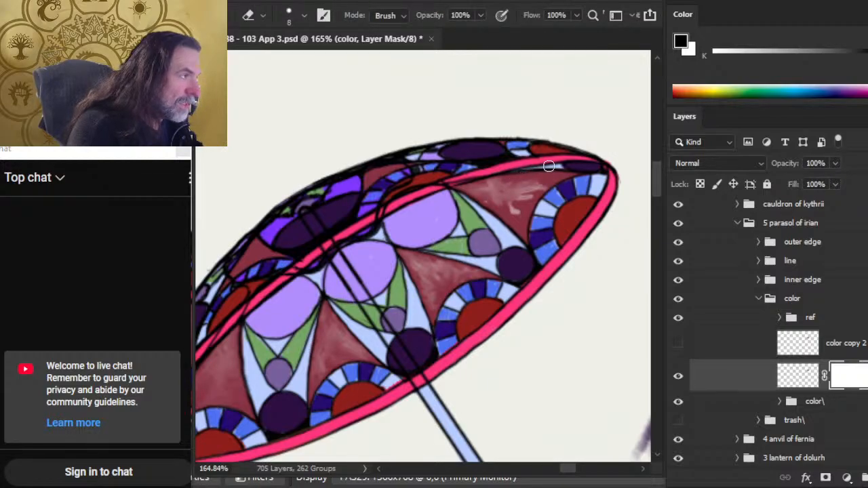
pyautogui.press('r')
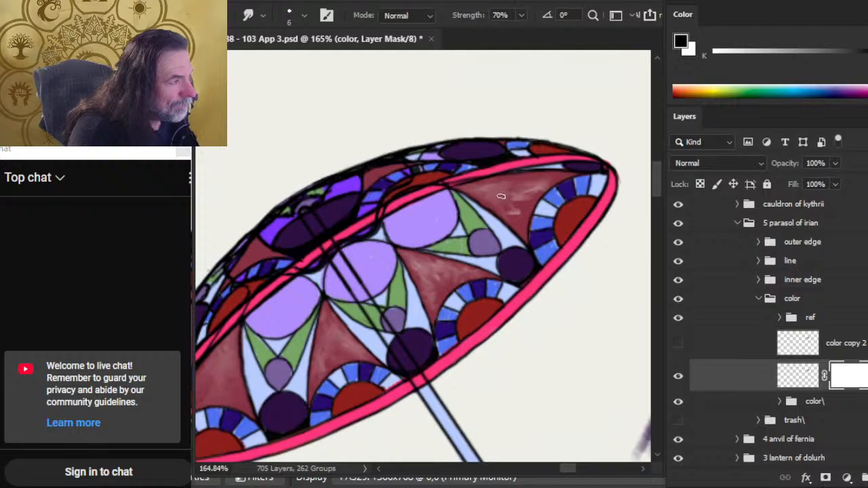
pyautogui.press('e')
pyautogui.press('r')
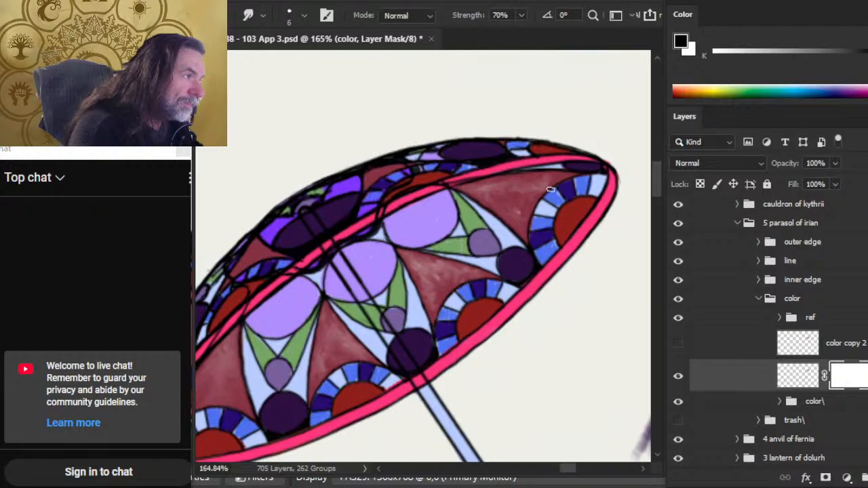
# - Lasso the right part of the parasol's interior, following the inner edge of the upper pink rim and looping outside the lower edge
pyautogui.press('l')
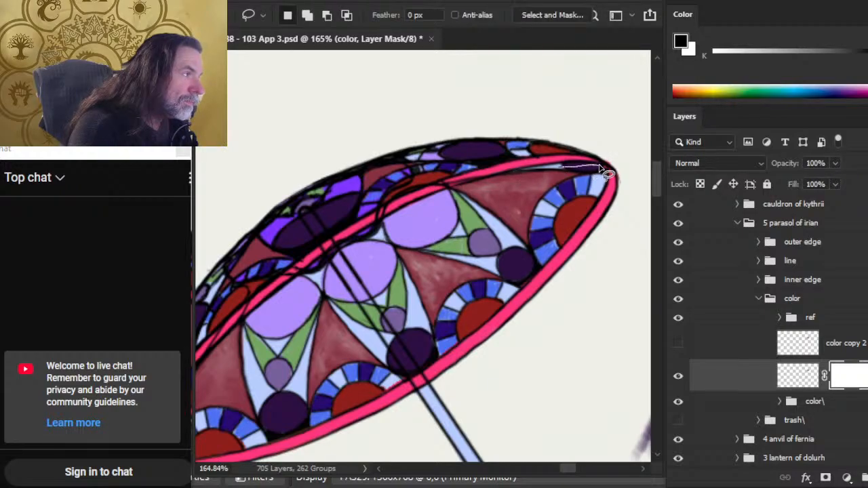
pyautogui.moveTo(599, 167); pyautogui.dragTo(611, 184)
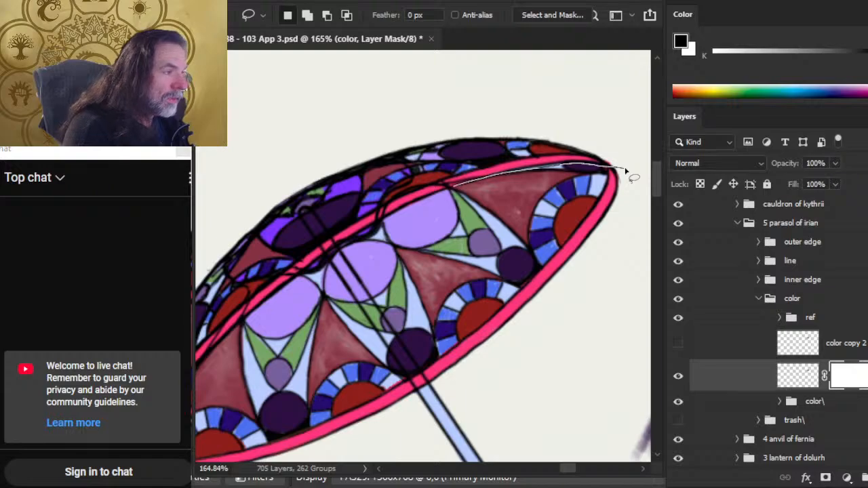
pyautogui.moveTo(626, 172)
pyautogui.mouseDown()
pyautogui.moveTo(526, 453)
pyautogui.moveTo(515, 456)
pyautogui.mouseUp()
# - Refine the lasso selection along the inner edge of the upper pink rim near the parasol's right tip by adding and subtracting small areas
pyautogui.press('shift')
pyautogui.moveTo(623, 175)
pyautogui.mouseDown()
pyautogui.moveTo(558, 163)
pyautogui.moveTo(513, 196)
pyautogui.moveTo(619, 215)
pyautogui.moveTo(610, 168)
pyautogui.mouseUp()
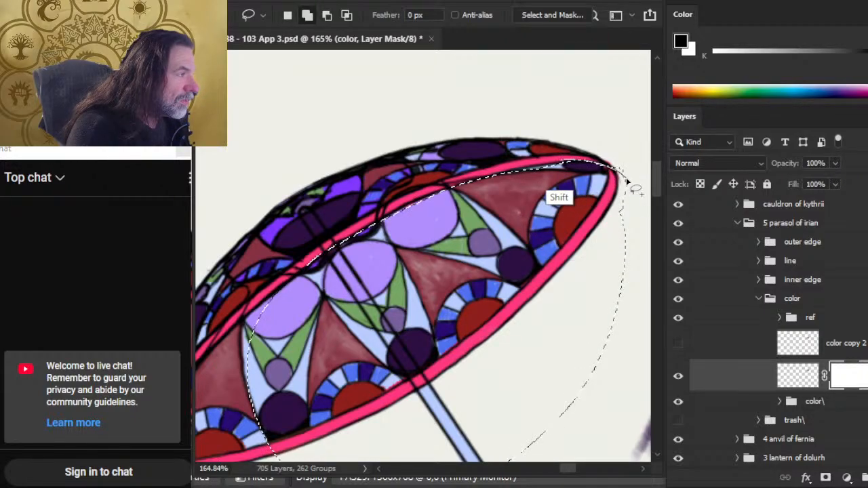
pyautogui.press('alt')
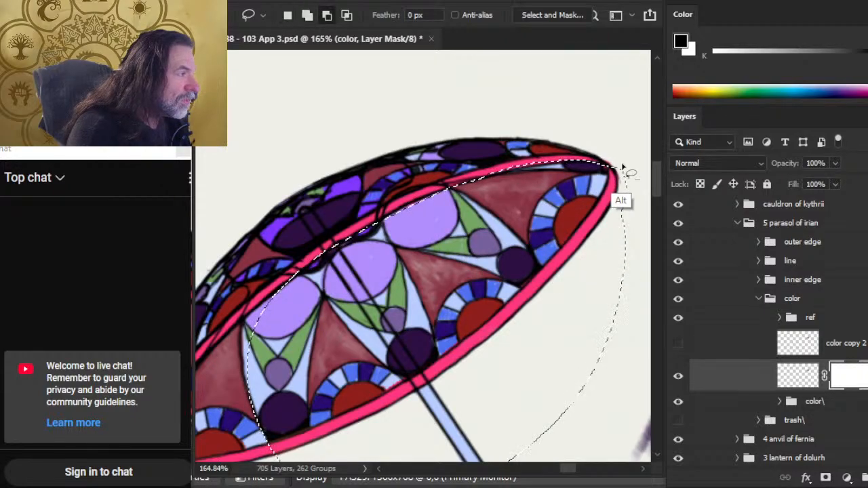
pyautogui.moveTo(494, 170)
pyautogui.mouseDown()
pyautogui.moveTo(602, 167)
pyautogui.moveTo(477, 174)
pyautogui.mouseUp()
pyautogui.press('shift')
pyautogui.moveTo(539, 167)
pyautogui.mouseDown()
pyautogui.moveTo(483, 179)
pyautogui.moveTo(523, 197)
pyautogui.moveTo(591, 193)
pyautogui.moveTo(598, 171)
pyautogui.moveTo(569, 166)
pyautogui.moveTo(523, 180)
pyautogui.moveTo(520, 163)
pyautogui.moveTo(563, 166)
pyautogui.moveTo(525, 177)
pyautogui.mouseUp()
pyautogui.press('alt')
pyautogui.press('shift')
pyautogui.press('alt')
pyautogui.press('alt')
pyautogui.press('shift')
# - Add the missed areas at the parasol's right tip and under the rim to the interior selection
pyautogui.moveTo(623, 187)
pyautogui.mouseDown()
pyautogui.moveTo(517, 181)
pyautogui.moveTo(509, 206)
pyautogui.mouseUp()
pyautogui.press('shift')
pyautogui.moveTo(583, 165)
pyautogui.mouseDown()
pyautogui.moveTo(510, 175)
pyautogui.moveTo(516, 215)
pyautogui.moveTo(536, 167)
pyautogui.moveTo(504, 179)
pyautogui.moveTo(524, 217)
pyautogui.mouseUp()
pyautogui.moveTo(555, 178)
pyautogui.mouseDown()
pyautogui.moveTo(504, 175)
pyautogui.moveTo(495, 192)
pyautogui.moveTo(557, 189)
pyautogui.moveTo(578, 168)
pyautogui.moveTo(554, 178)
pyautogui.mouseUp()
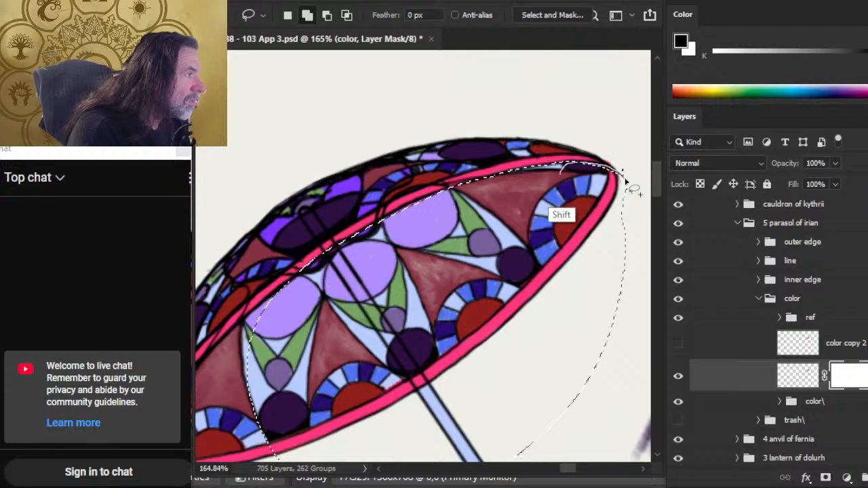
pyautogui.moveTo(619, 173)
pyautogui.mouseDown()
pyautogui.moveTo(589, 161)
pyautogui.moveTo(592, 183)
pyautogui.moveTo(602, 182)
pyautogui.moveTo(596, 164)
pyautogui.moveTo(568, 158)
pyautogui.moveTo(621, 173)
pyautogui.moveTo(560, 159)
pyautogui.moveTo(632, 169)
pyautogui.moveTo(607, 168)
pyautogui.moveTo(618, 201)
pyautogui.moveTo(627, 192)
pyautogui.moveTo(597, 167)
pyautogui.moveTo(620, 204)
pyautogui.mouseUp()
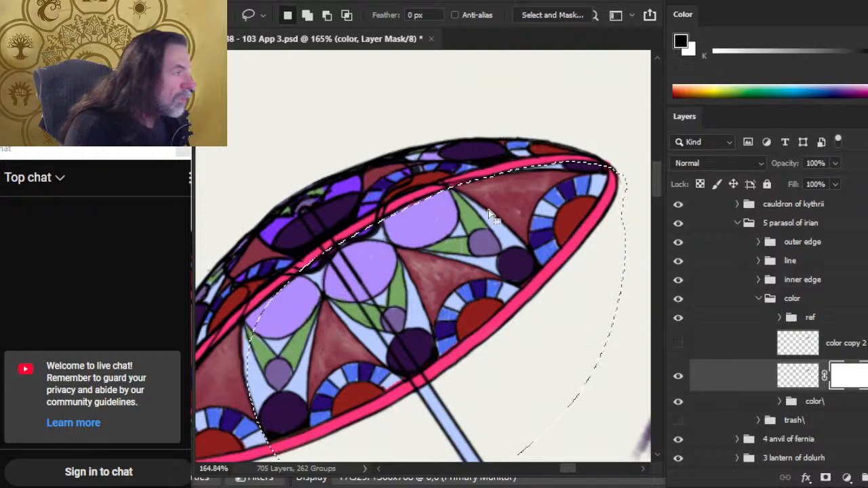
pyautogui.moveTo(564, 164)
pyautogui.mouseDown()
pyautogui.moveTo(528, 171)
pyautogui.moveTo(567, 179)
pyautogui.mouseUp()
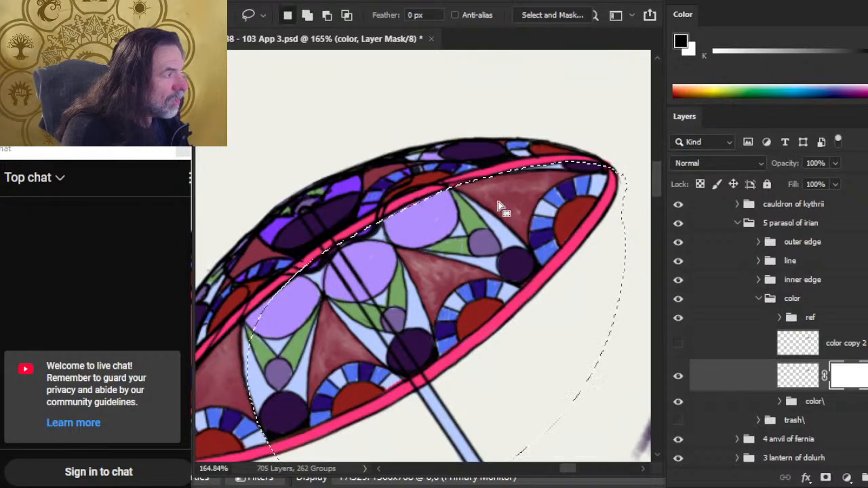
# - Extend the lasso selection over the left part of the parasol's interior, following the upper pink rim down to the left tip
pyautogui.hotkey('ctrl', 'd')
pyautogui.moveTo(329, 293)
pyautogui.mouseDown()
pyautogui.moveTo(458, 224)
pyautogui.moveTo(438, 206)
pyautogui.moveTo(356, 264)
pyautogui.moveTo(295, 325)
pyautogui.moveTo(287, 367)
pyautogui.moveTo(363, 417)
pyautogui.moveTo(420, 314)
pyautogui.mouseUp()
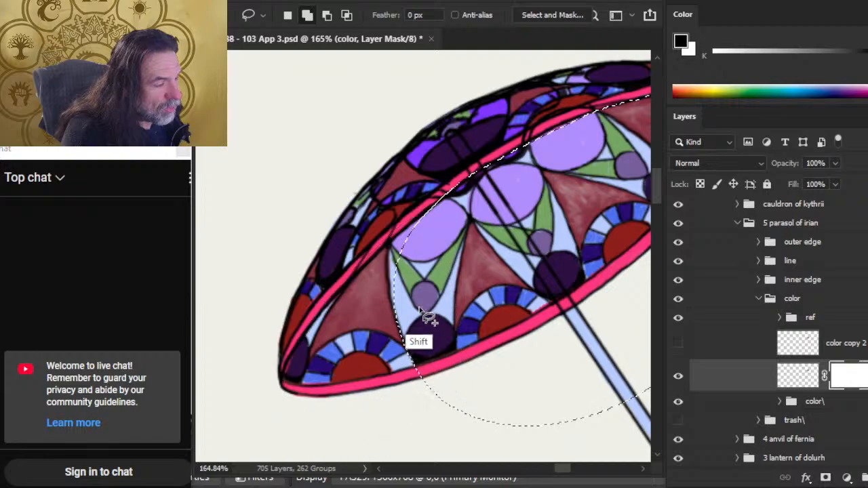
pyautogui.moveTo(329, 307)
pyautogui.mouseDown()
pyautogui.moveTo(282, 375)
pyautogui.moveTo(340, 397)
pyautogui.mouseUp()
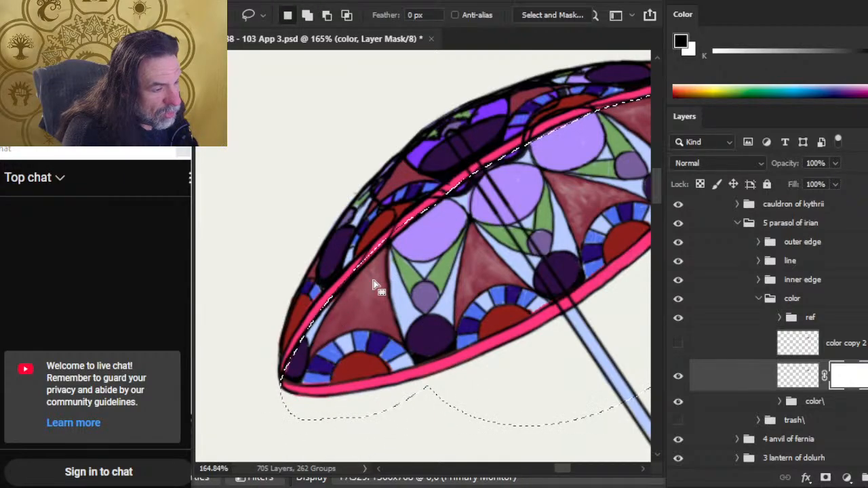
# - Correct the selection edge along the upper pink rim between the shaft and the parasol's left tip
pyautogui.moveTo(459, 182); pyautogui.dragTo(315, 305)
pyautogui.moveTo(479, 169)
pyautogui.mouseDown()
pyautogui.moveTo(402, 230)
pyautogui.moveTo(486, 154)
pyautogui.moveTo(426, 213)
pyautogui.mouseUp()
pyautogui.moveTo(394, 237)
pyautogui.mouseDown()
pyautogui.moveTo(329, 297)
pyautogui.moveTo(418, 187)
pyautogui.moveTo(477, 157)
pyautogui.mouseUp()
pyautogui.moveTo(466, 178)
pyautogui.mouseDown()
pyautogui.moveTo(339, 294)
pyautogui.moveTo(362, 315)
pyautogui.moveTo(406, 246)
pyautogui.mouseUp()
pyautogui.moveTo(435, 211)
pyautogui.mouseDown()
pyautogui.moveTo(386, 251)
pyautogui.moveTo(333, 317)
pyautogui.moveTo(390, 289)
pyautogui.moveTo(407, 237)
pyautogui.mouseUp()
pyautogui.moveTo(406, 231)
pyautogui.mouseDown()
pyautogui.moveTo(328, 320)
pyautogui.moveTo(387, 255)
pyautogui.moveTo(323, 309)
pyautogui.moveTo(350, 323)
pyautogui.moveTo(398, 252)
pyautogui.mouseUp()
pyautogui.moveTo(481, 164)
pyautogui.mouseDown()
pyautogui.moveTo(468, 166)
pyautogui.moveTo(432, 205)
pyautogui.moveTo(493, 158)
pyautogui.moveTo(434, 191)
pyautogui.moveTo(400, 227)
pyautogui.moveTo(532, 144)
pyautogui.mouseUp()
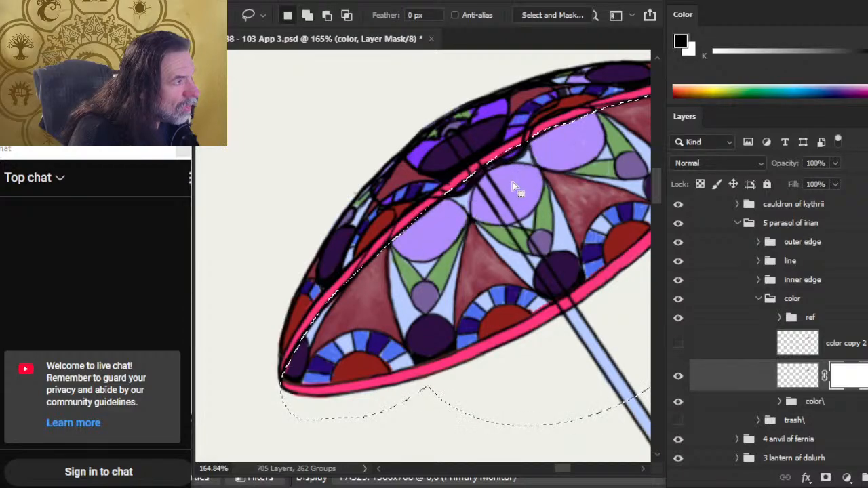
# - Clean up the selection edge along the upper pink rim between the shaft and the right-hand light purple panel
pyautogui.moveTo(590, 108); pyautogui.dragTo(474, 169)
pyautogui.moveTo(598, 106)
pyautogui.mouseDown()
pyautogui.moveTo(568, 133)
pyautogui.moveTo(616, 108)
pyautogui.moveTo(566, 117)
pyautogui.moveTo(629, 101)
pyautogui.moveTo(514, 188)
pyautogui.mouseUp()
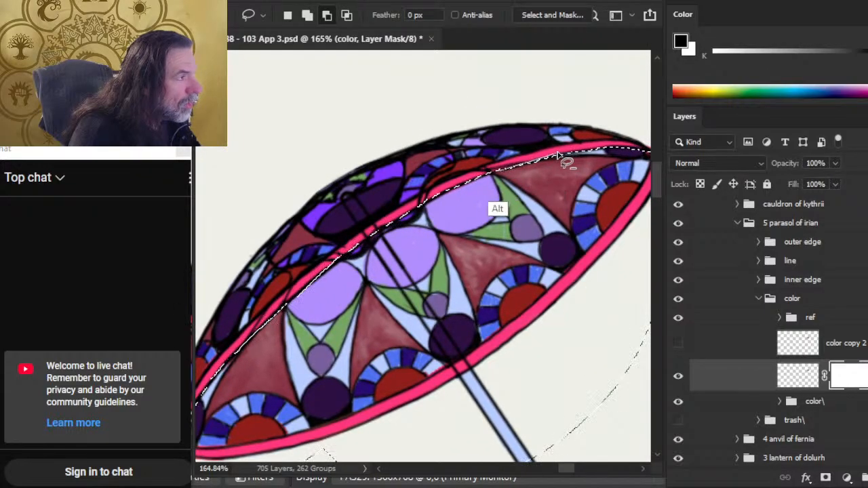
pyautogui.press('shift')
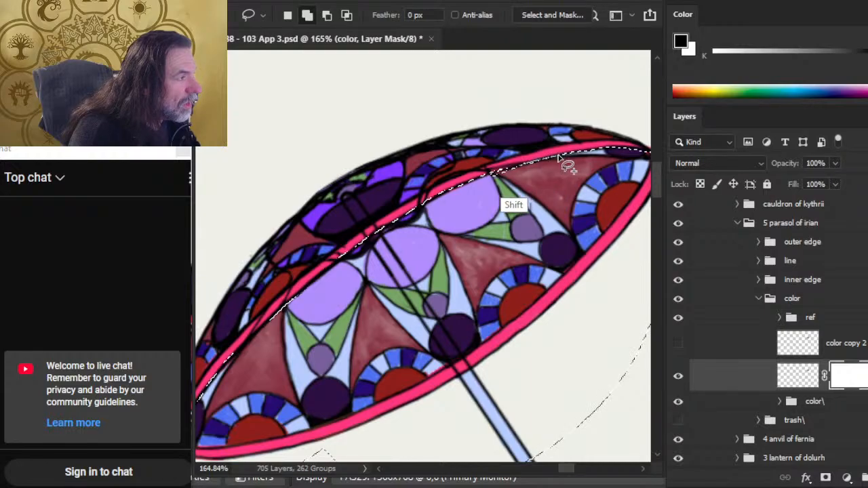
pyautogui.press('alt')
pyautogui.press('ctrl')
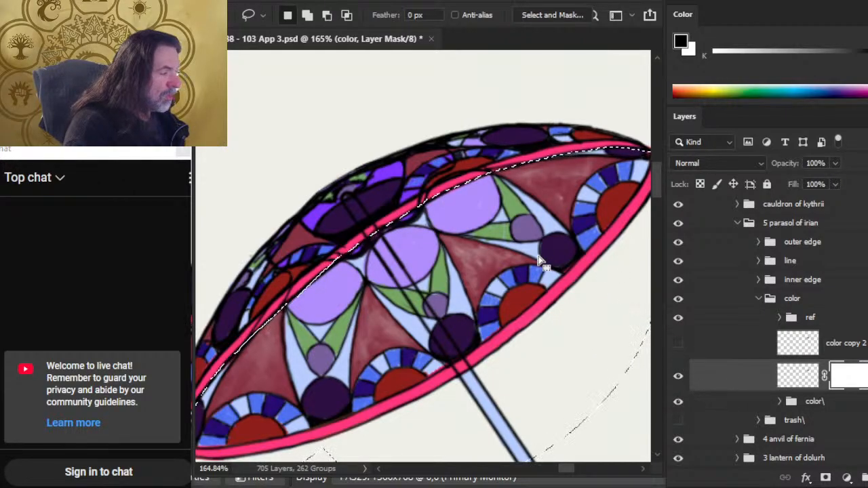
# - Extend the selection with a loose lasso loop around the parasol's shaft and curved handle
pyautogui.scroll(-5, 529, 271)
pyautogui.hscroll(3, 475, 271)
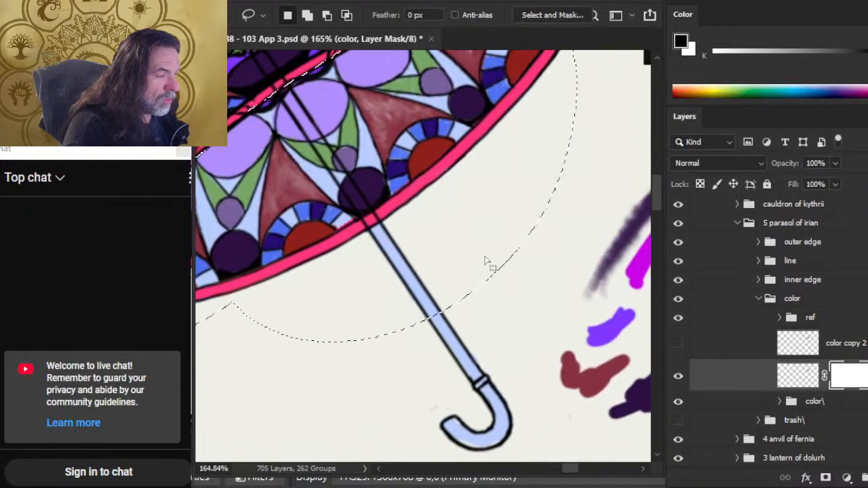
pyautogui.moveTo(463, 269)
pyautogui.mouseDown()
pyautogui.moveTo(382, 462)
pyautogui.moveTo(516, 289)
pyautogui.mouseUp()
pyautogui.moveTo(475, 233)
pyautogui.mouseDown()
pyautogui.moveTo(444, 232)
pyautogui.moveTo(534, 242)
pyautogui.moveTo(477, 234)
pyautogui.mouseUp()
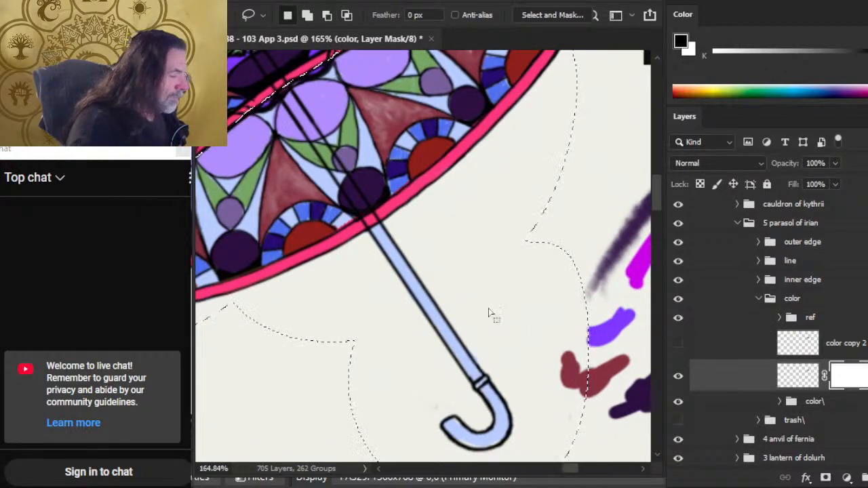
# - Invert the selection and move the outer canopy's pixels from the color layer onto a new layer directly above it
pyautogui.rightClick(475, 288)
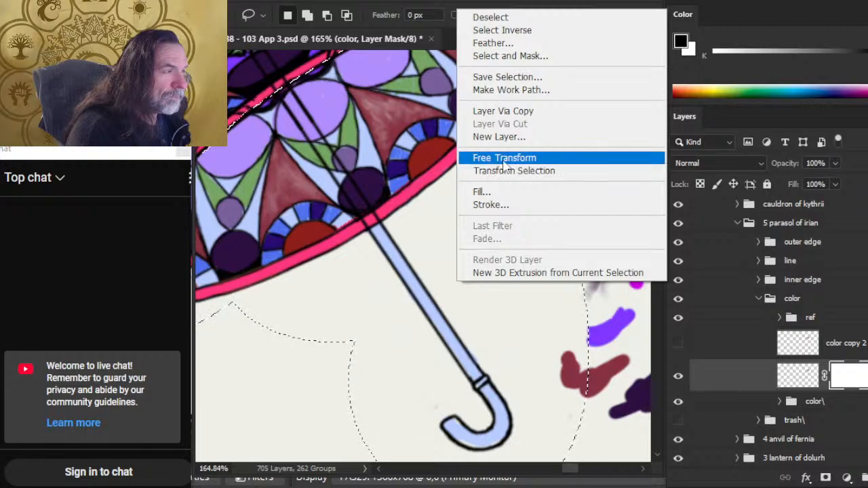
pyautogui.click(511, 31)
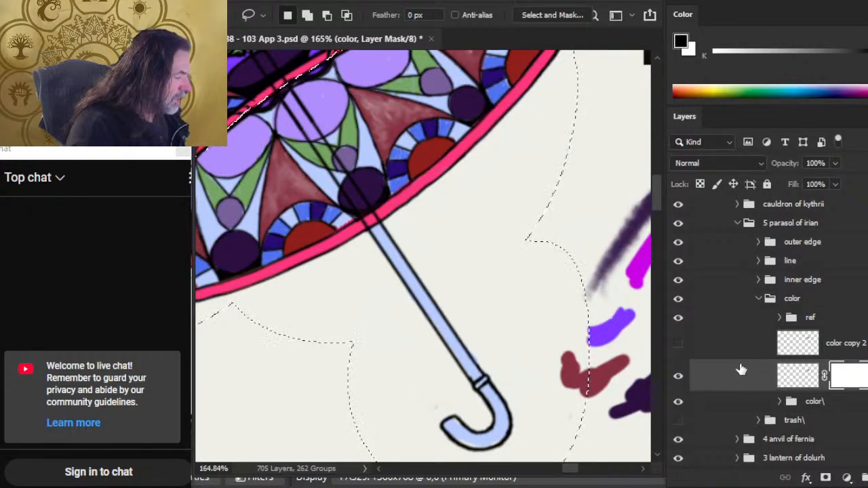
pyautogui.hotkey('ctrl', 'd')
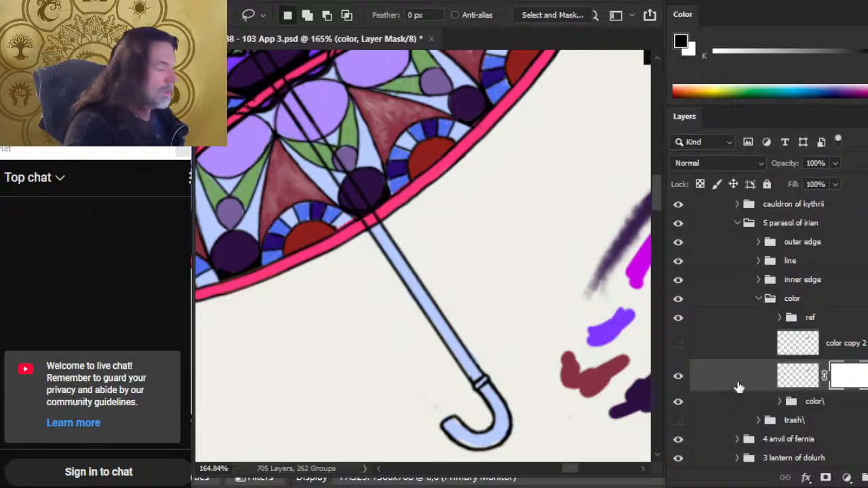
pyautogui.hotkey('ctrl', 'shift', 'd')
pyautogui.press('ctrl')
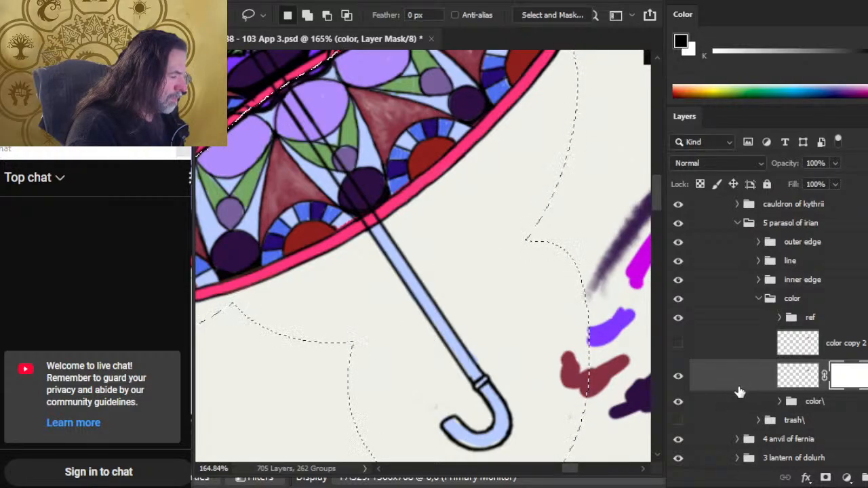
pyautogui.hotkey('ctrl', '2')
pyautogui.hotkey('ctrl', 'd')
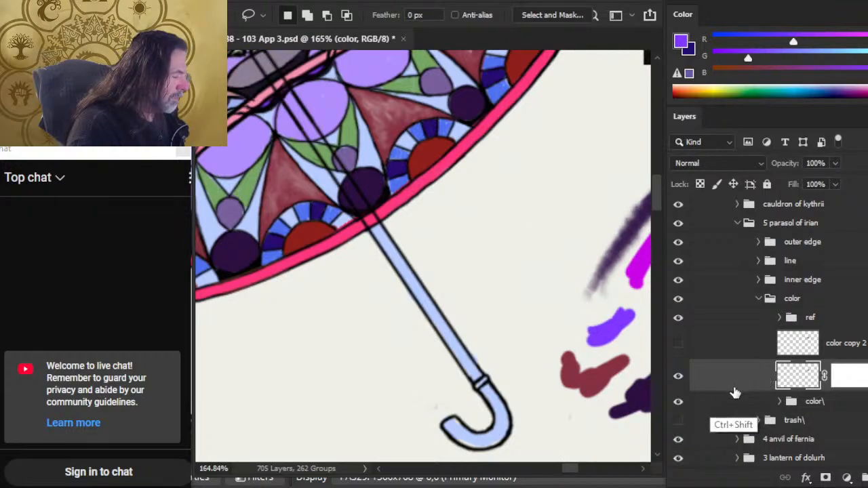
pyautogui.hotkey('ctrl', 'shift', 'alt', 'n')
# - Make the color layer's mask active again and hide the new layer holding the outer canopy's color
pyautogui.click(842, 406)
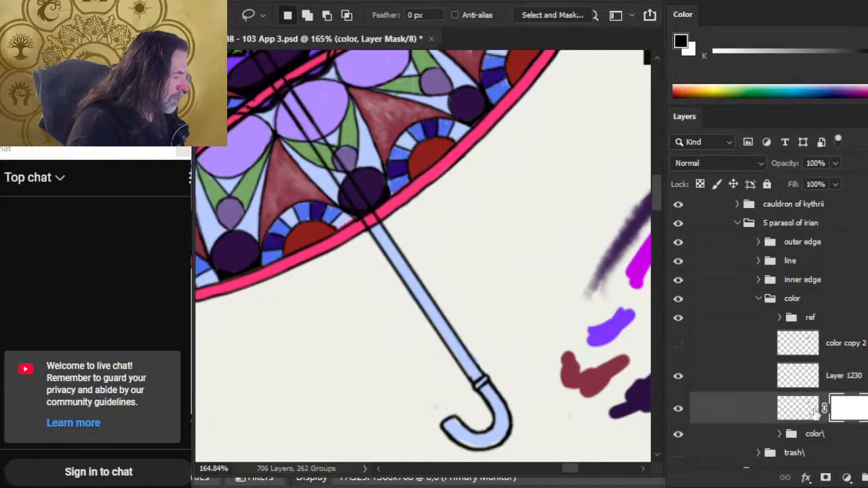
pyautogui.moveTo(374, 292); pyautogui.dragTo(488, 390)
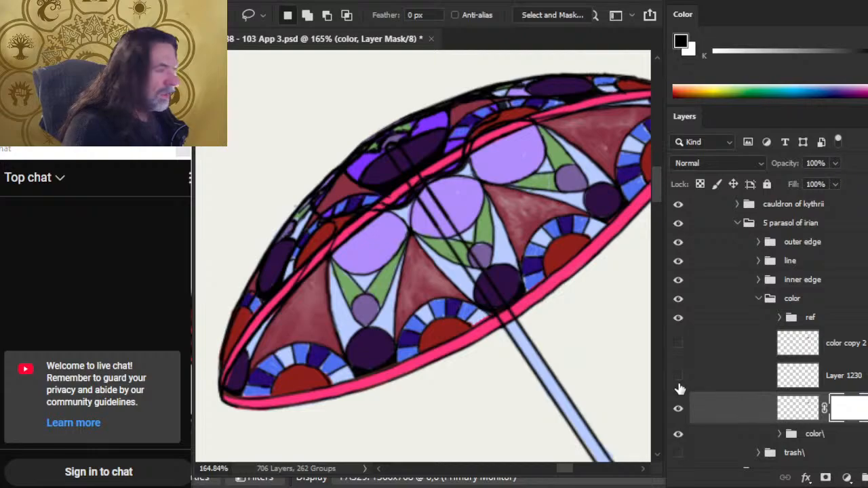
pyautogui.click(678, 377)
# - Paint black mask spots in the interior's left light purple oval and smudge them into mottled glass texture
pyautogui.moveTo(550, 351); pyautogui.dragTo(420, 317)
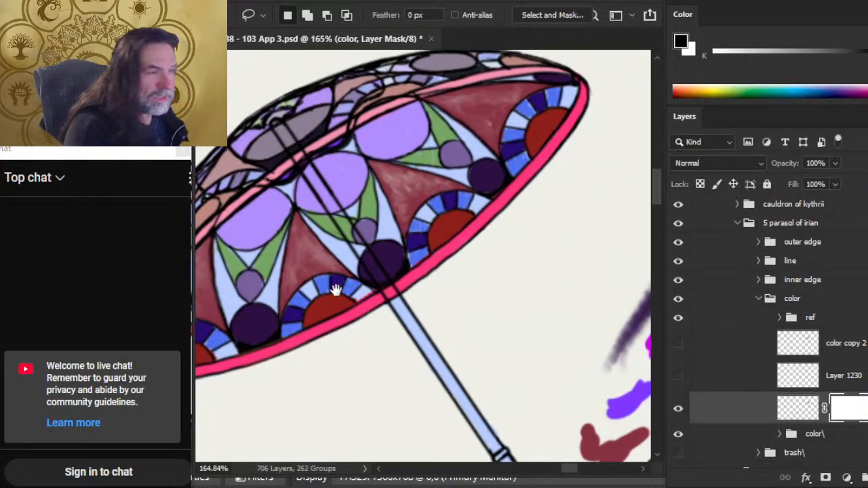
pyautogui.moveTo(335, 290); pyautogui.dragTo(472, 290)
pyautogui.press('b')
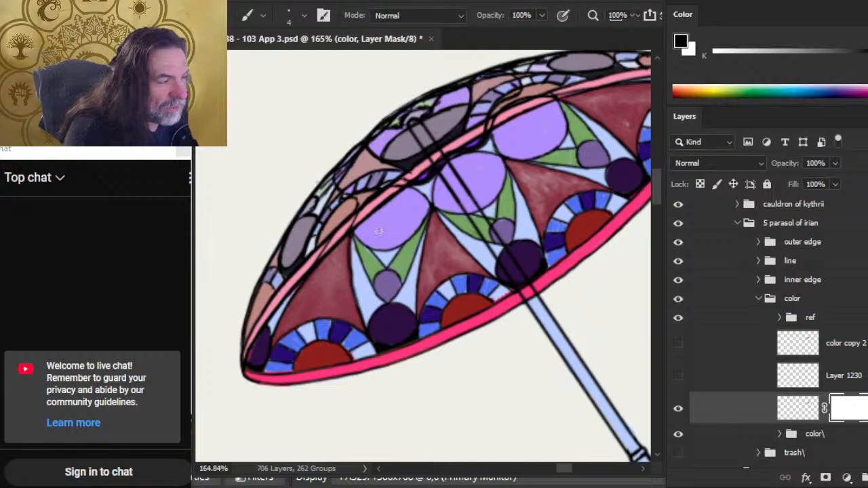
pyautogui.moveTo(382, 225)
pyautogui.mouseDown()
pyautogui.moveTo(405, 217)
pyautogui.moveTo(395, 215)
pyautogui.mouseUp()
pyautogui.press('r')
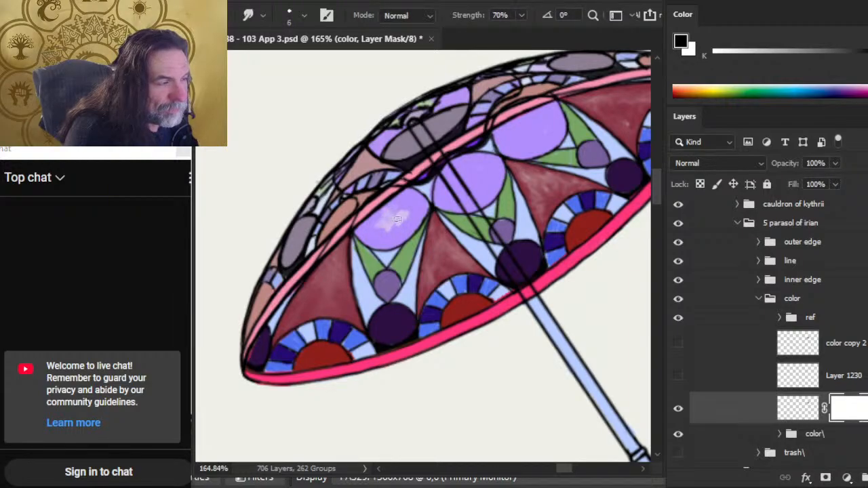
pyautogui.press('b')
pyautogui.press('r')
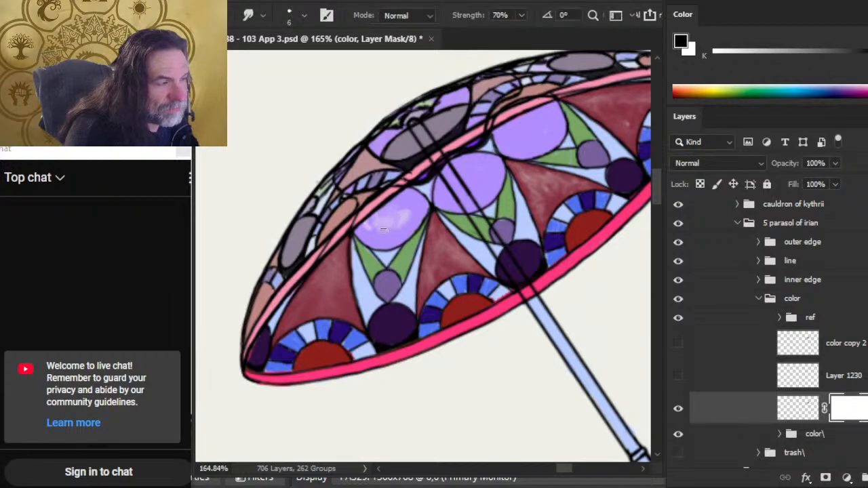
pyautogui.moveTo(384, 231); pyautogui.dragTo(406, 213)
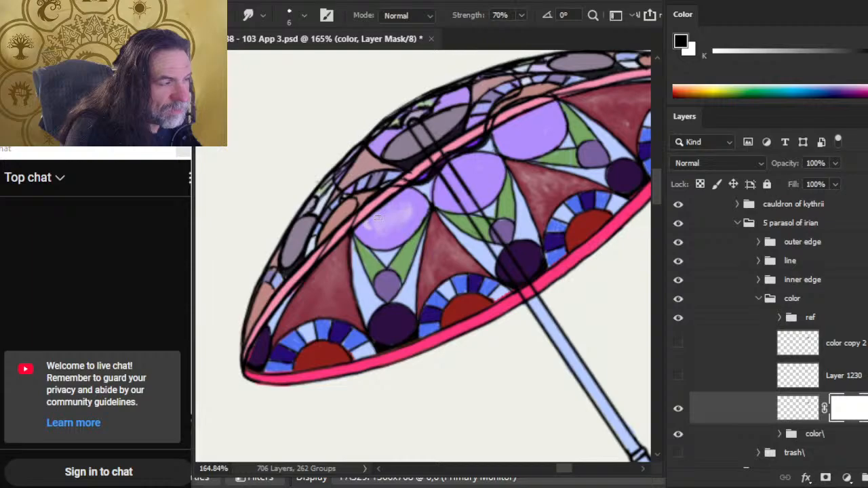
# - Mottle the green leaf panels below the left oval and the middle light purple oval with smudged mask spots
pyautogui.press('b')
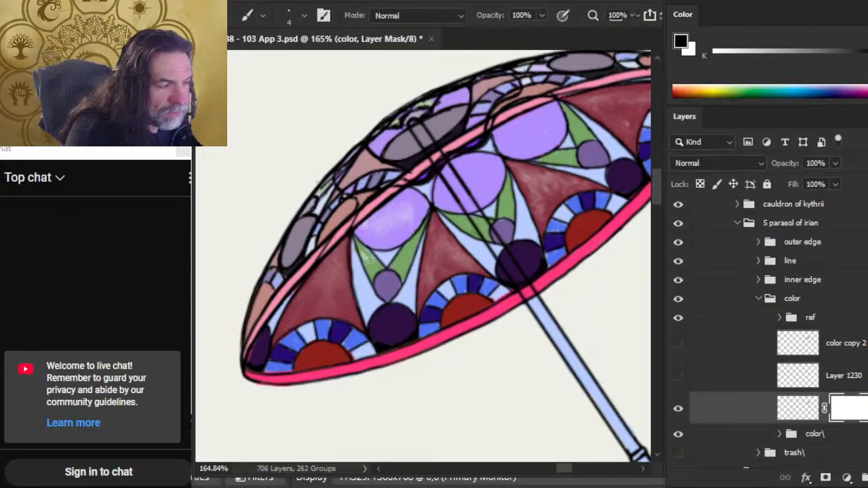
pyautogui.press('r')
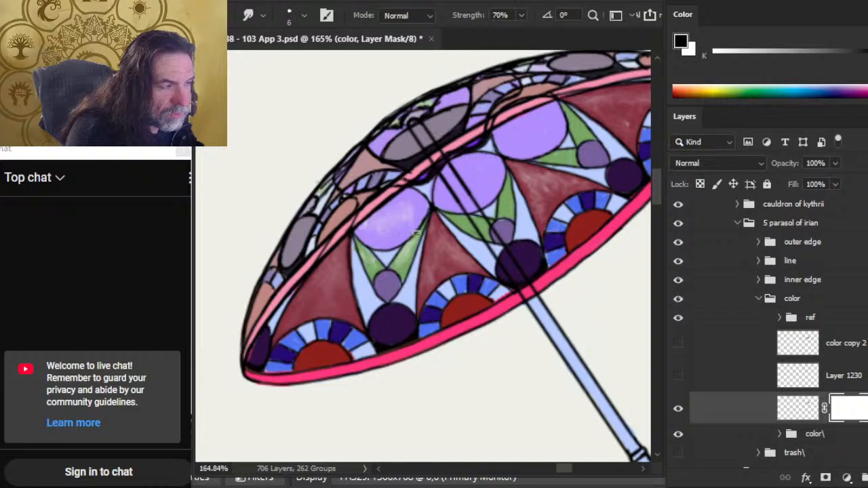
pyautogui.moveTo(476, 182)
pyautogui.mouseDown()
pyautogui.moveTo(456, 179)
pyautogui.moveTo(477, 165)
pyautogui.moveTo(463, 190)
pyautogui.moveTo(484, 177)
pyautogui.mouseUp()
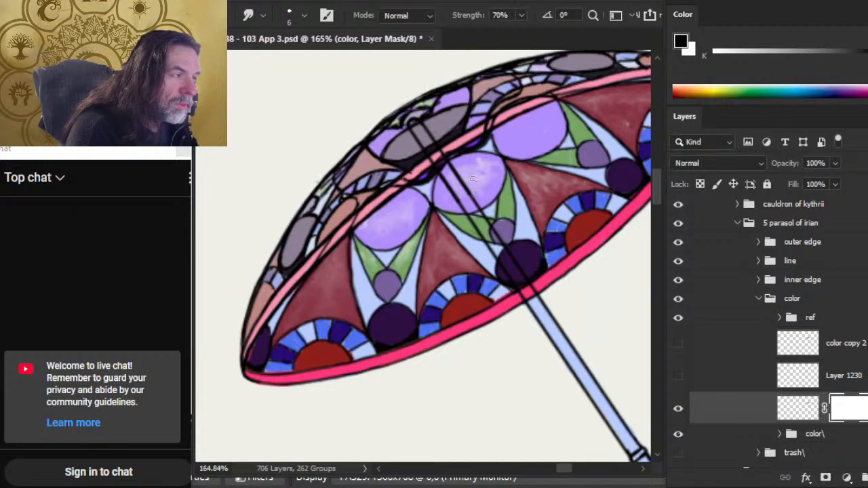
# - Paint mask spots in the interior's right-hand light purple oval and blend them with the Smudge tool
pyautogui.moveTo(511, 196); pyautogui.dragTo(404, 283)
pyautogui.press('b')
pyautogui.moveTo(393, 220)
pyautogui.mouseDown()
pyautogui.moveTo(434, 208)
pyautogui.moveTo(398, 223)
pyautogui.mouseUp()
pyautogui.press('r')
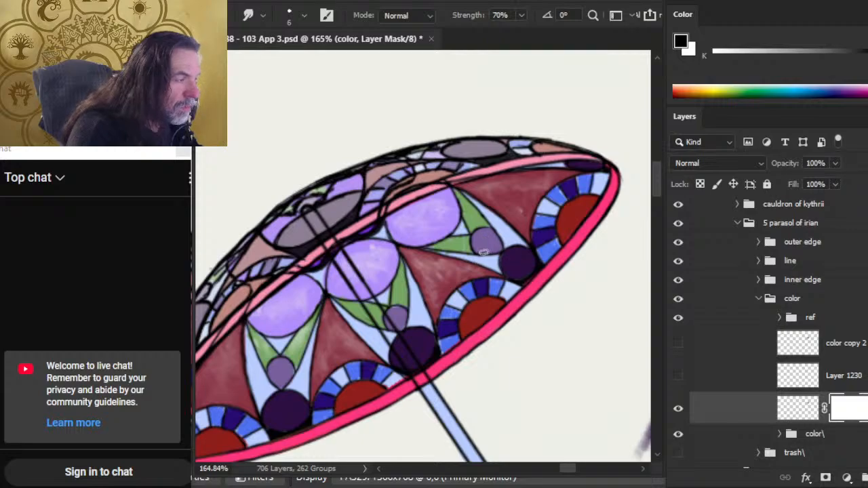
# - Add mask spots to the small purple circles between the green leaf panels and smudge them, working from right to left
pyautogui.press('b')
pyautogui.moveTo(478, 244)
pyautogui.mouseDown()
pyautogui.moveTo(485, 236)
pyautogui.moveTo(479, 254)
pyautogui.moveTo(487, 255)
pyautogui.mouseUp()
pyautogui.press('r')
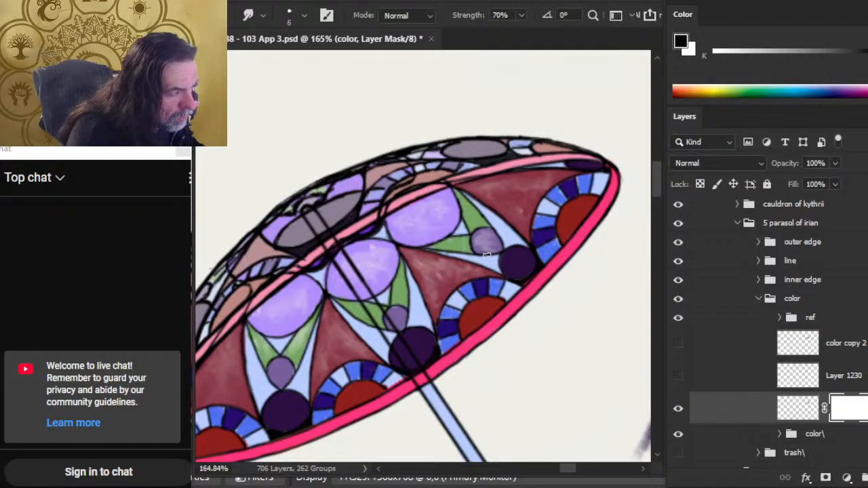
pyautogui.press('b')
pyautogui.press('r')
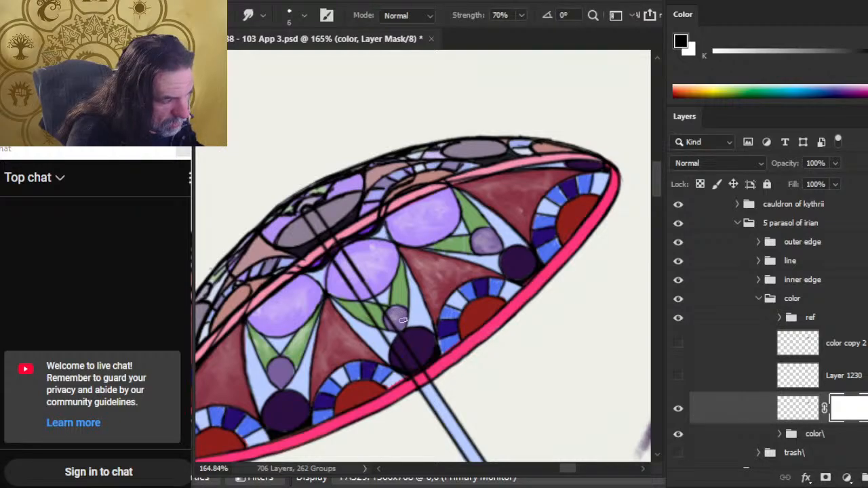
pyautogui.press('b')
pyautogui.moveTo(278, 375); pyautogui.dragTo(438, 310)
pyautogui.press('r')
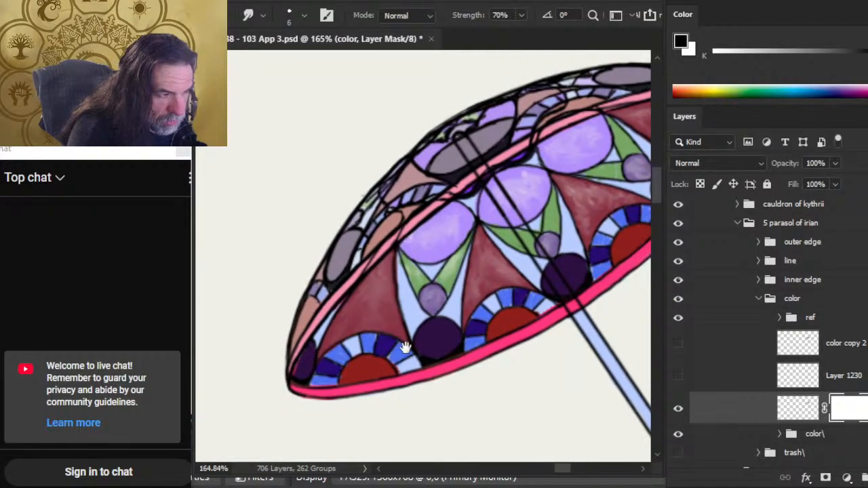
# - Paint mask spots in the interior's left dark purple circle and the partial circle at the far left tip, blending them with the Smudge tool
pyautogui.press('b')
pyautogui.press('r')
pyautogui.moveTo(430, 339)
pyautogui.mouseDown()
pyautogui.moveTo(423, 335)
pyautogui.moveTo(442, 338)
pyautogui.moveTo(421, 346)
pyautogui.moveTo(436, 330)
pyautogui.moveTo(426, 324)
pyautogui.moveTo(439, 331)
pyautogui.moveTo(423, 337)
pyautogui.moveTo(453, 335)
pyautogui.mouseUp()
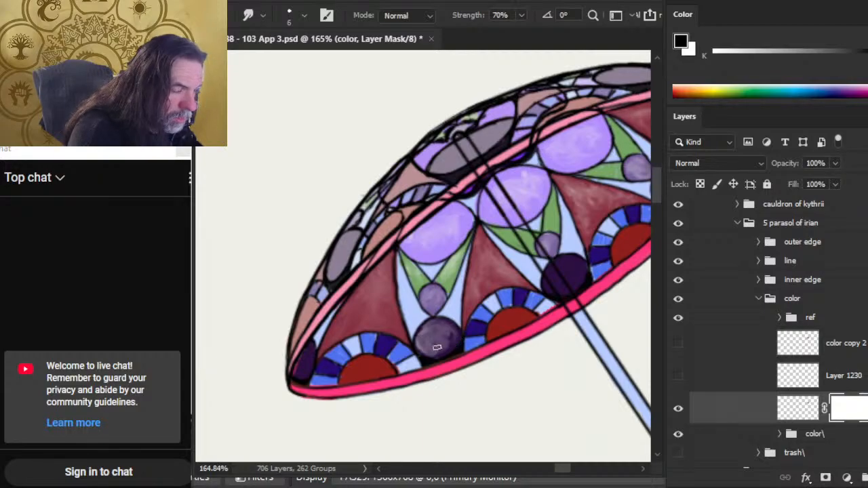
pyautogui.press('e')
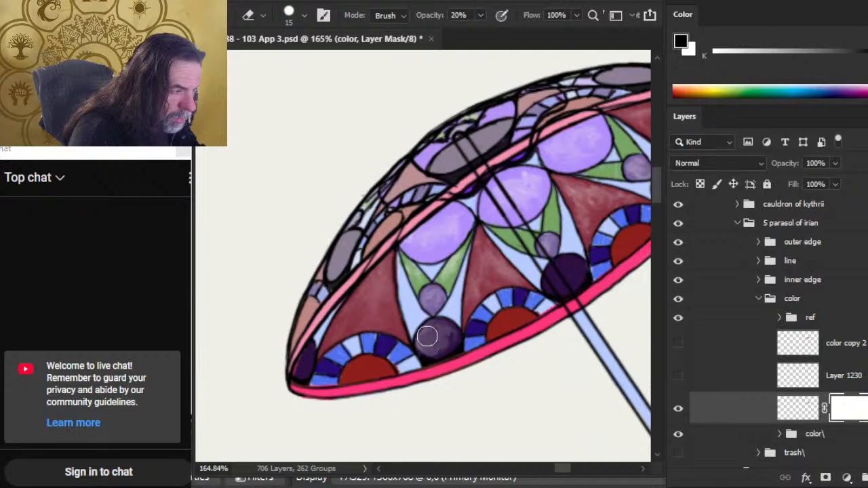
pyautogui.press('r')
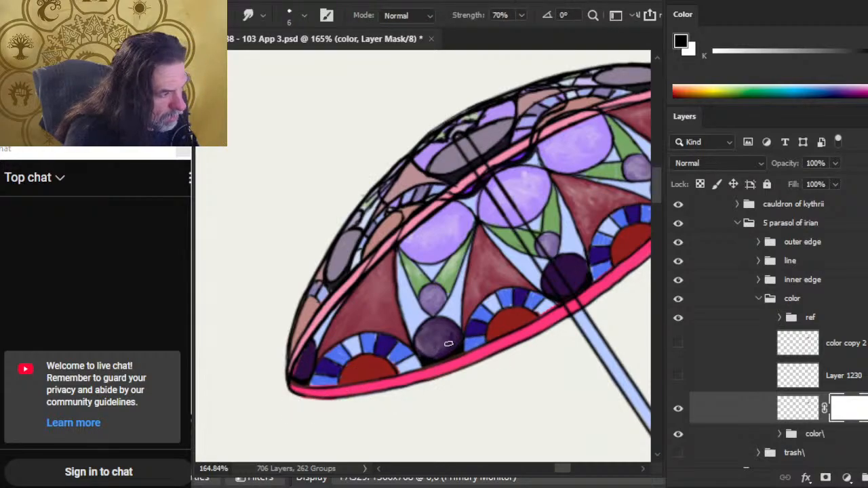
pyautogui.press('b')
pyautogui.press('r')
pyautogui.moveTo(305, 359)
pyautogui.mouseDown()
pyautogui.moveTo(312, 353)
pyautogui.moveTo(299, 370)
pyautogui.mouseUp()
# - Mottle the middle dark purple circle behind the parasol's shaft with painted mask spots and smudging
pyautogui.moveTo(526, 327)
pyautogui.mouseDown()
pyautogui.moveTo(395, 335)
pyautogui.moveTo(393, 326)
pyautogui.mouseUp()
pyautogui.press('b')
pyautogui.moveTo(428, 267); pyautogui.dragTo(420, 280)
pyautogui.press('r')
pyautogui.moveTo(432, 281)
pyautogui.mouseDown()
pyautogui.moveTo(425, 270)
pyautogui.moveTo(416, 284)
pyautogui.moveTo(424, 272)
pyautogui.moveTo(419, 283)
pyautogui.moveTo(430, 281)
pyautogui.mouseUp()
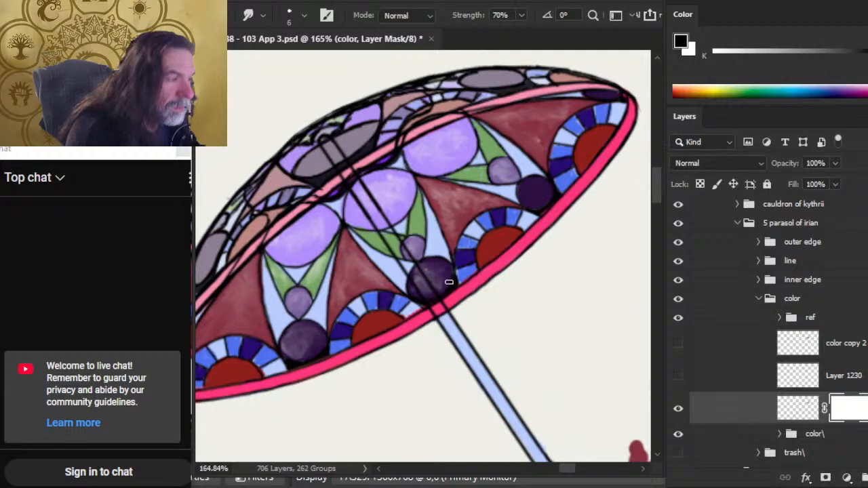
pyautogui.press('b')
pyautogui.press('r')
pyautogui.moveTo(432, 264)
pyautogui.mouseDown()
pyautogui.moveTo(444, 263)
pyautogui.moveTo(432, 280)
pyautogui.mouseUp()
pyautogui.press('e')
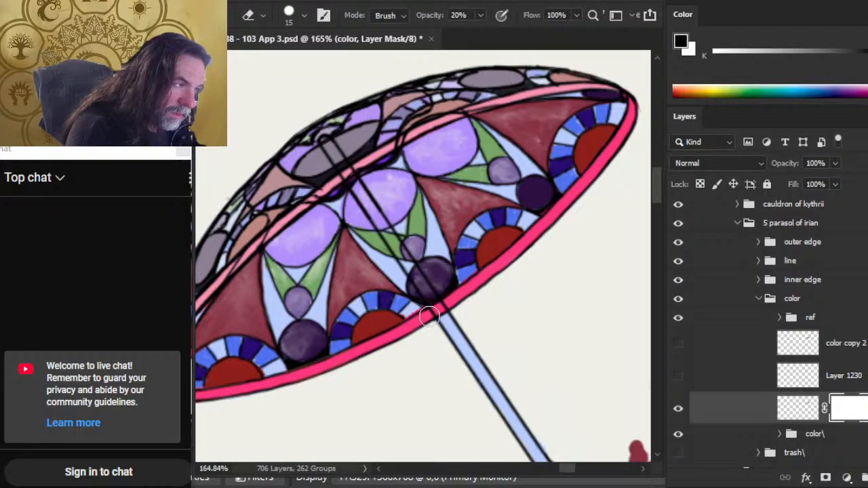
pyautogui.press('r')
# - Add mask spots to the interior's right-hand dark red panel and smudge them
pyautogui.press('z')
pyautogui.moveTo(427, 337)
pyautogui.mouseDown()
pyautogui.moveTo(401, 326)
pyautogui.moveTo(379, 332)
pyautogui.mouseUp()
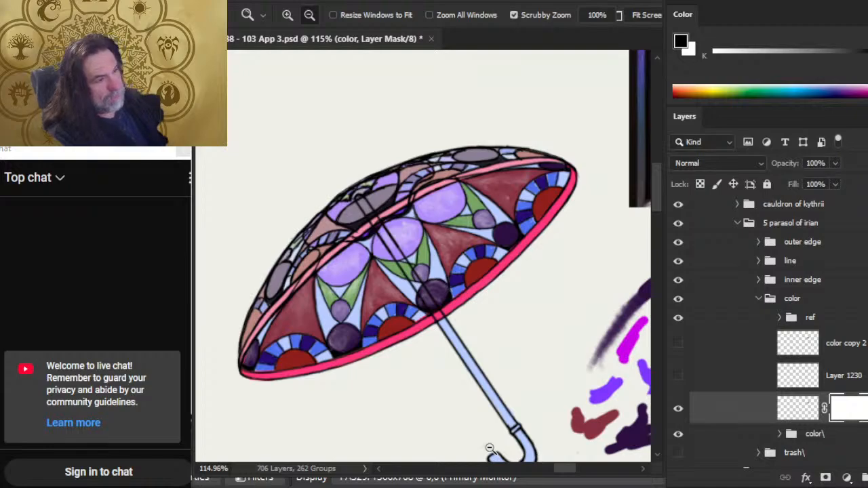
pyautogui.press('b')
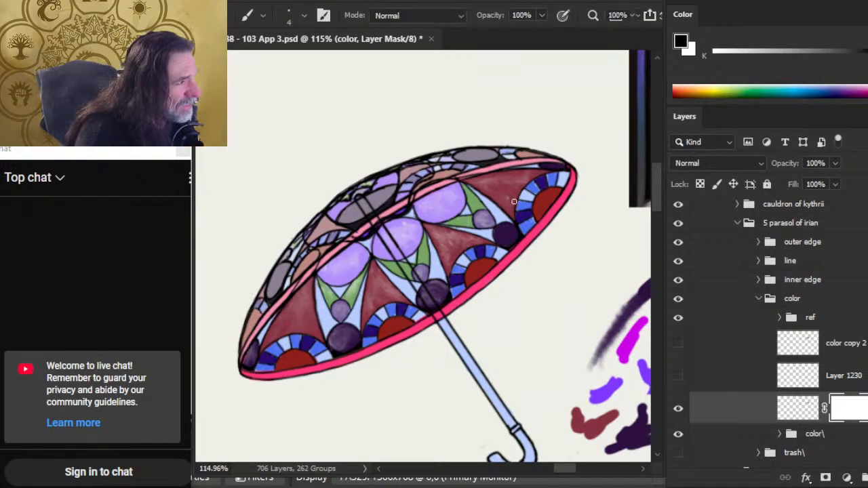
pyautogui.press('r')
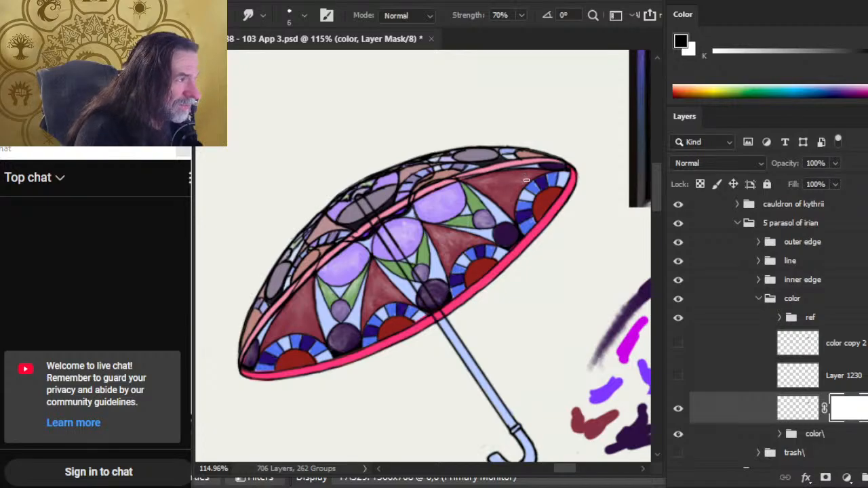
# - Mottle the right-hand dark purple circle and the narrow dark purple piece at the parasol's right tip with smudged mask spots
pyautogui.press('b')
pyautogui.moveTo(503, 234); pyautogui.dragTo(509, 231)
pyautogui.press('r')
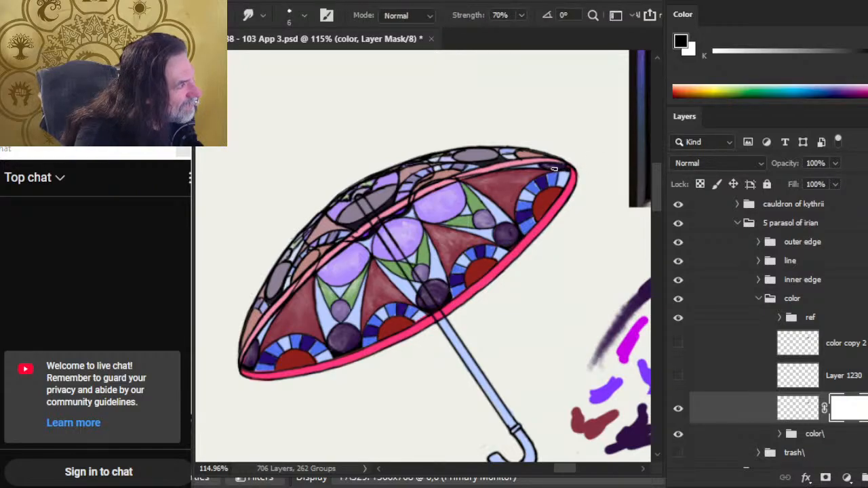
pyautogui.press('b')
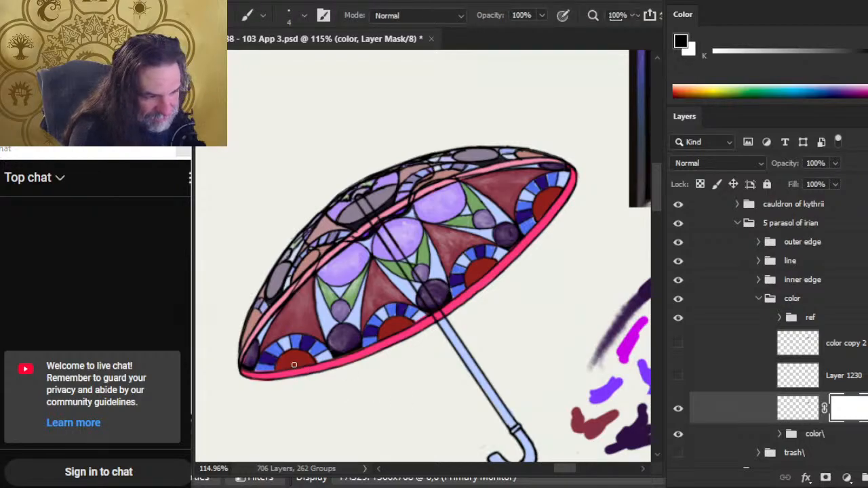
pyautogui.press('r')
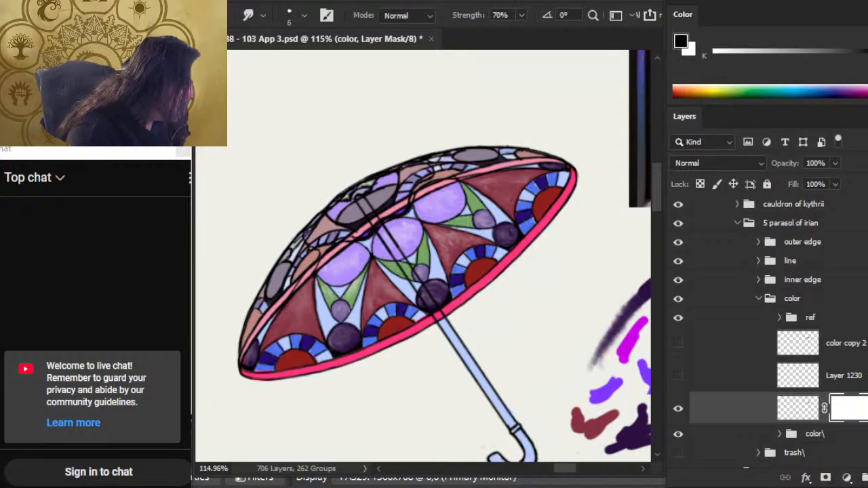
pyautogui.hotkey('alt', 'Tab')
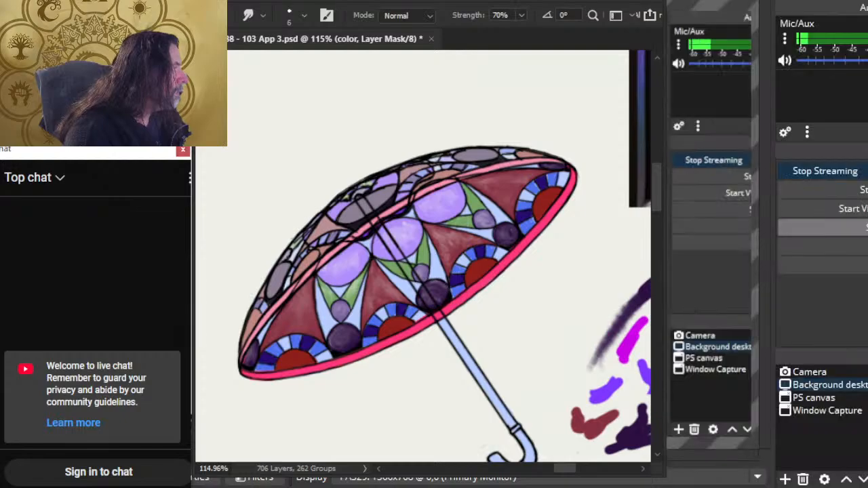
pyautogui.hotkey('alt', 'Tab')
pyautogui.hotkey('alt', 'Tab')
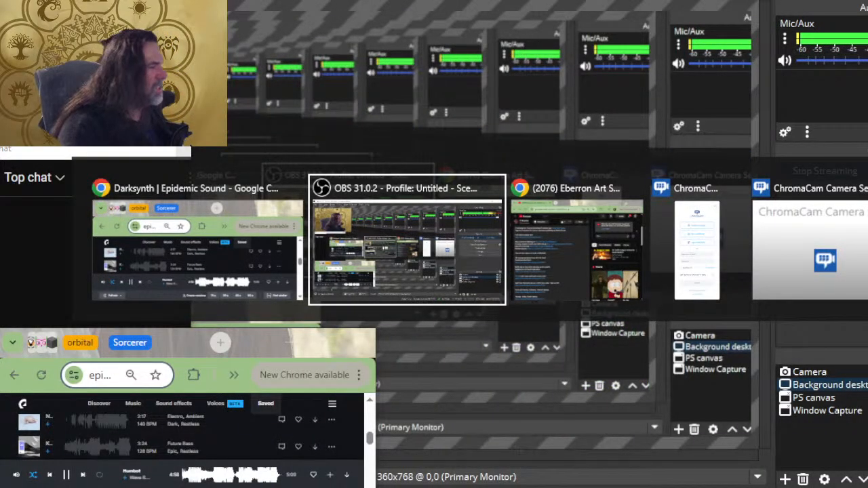
pyautogui.hotkey('alt', 'Tab')
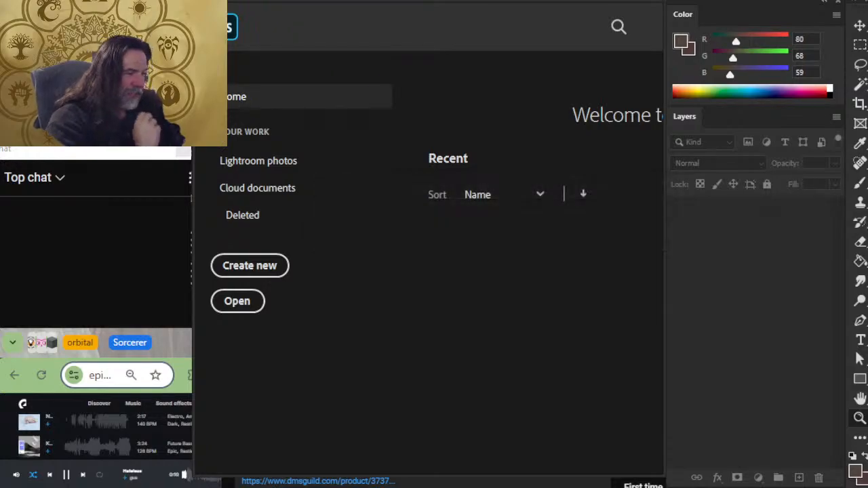
pyautogui.hotkey('alt', 'Tab')
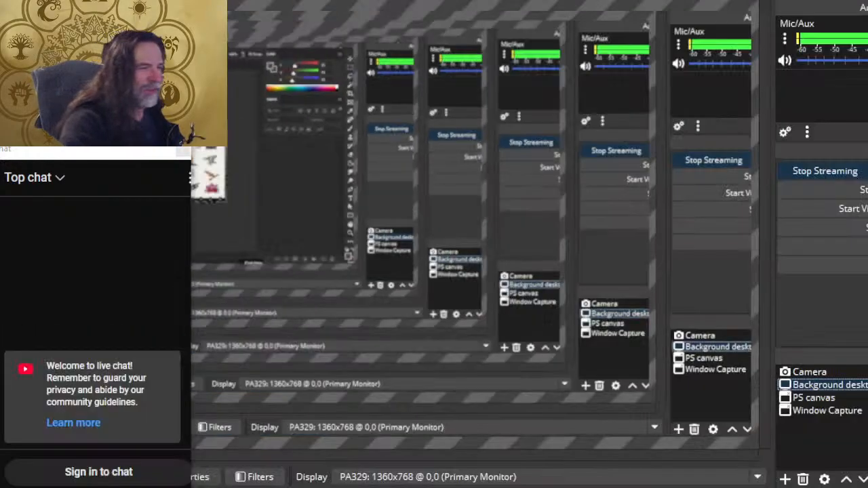
# - Switch to Photoshop and inspect the parasol in the recovered document, toggling the color layer's visibility
pyautogui.hotkey('alt', 'Tab')
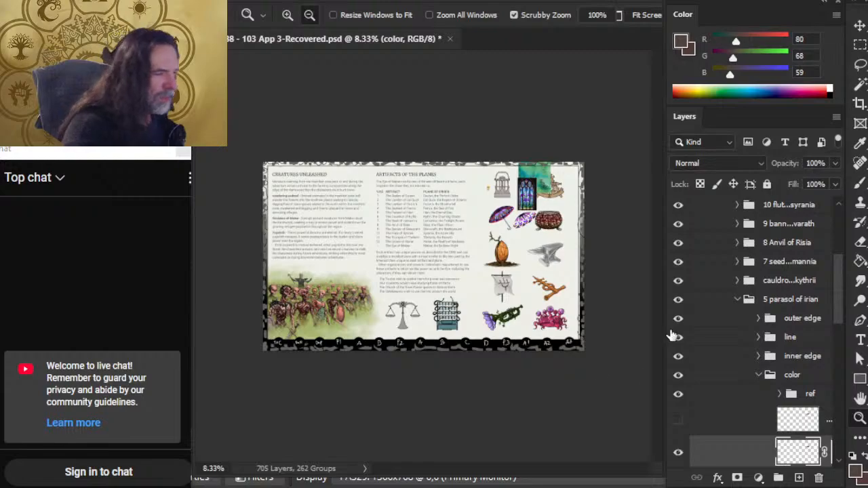
pyautogui.moveTo(483, 222); pyautogui.dragTo(550, 223)
pyautogui.moveTo(514, 201); pyautogui.dragTo(481, 210)
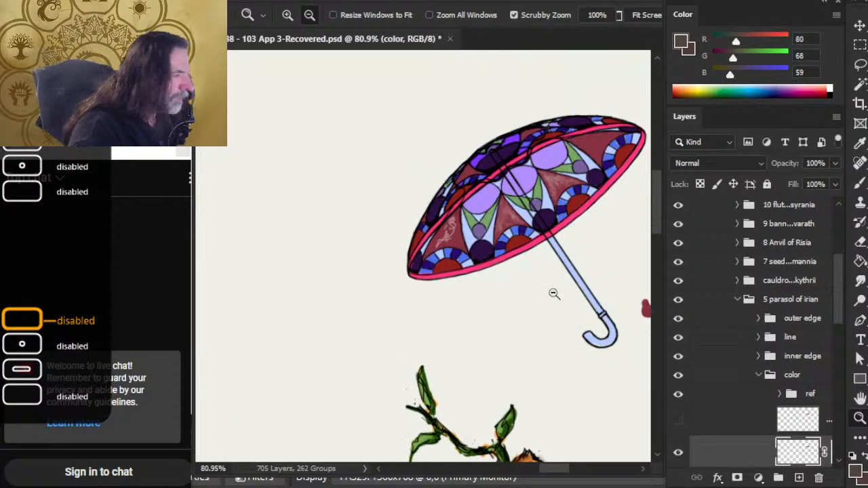
pyautogui.click(678, 453)
pyautogui.click(678, 452)
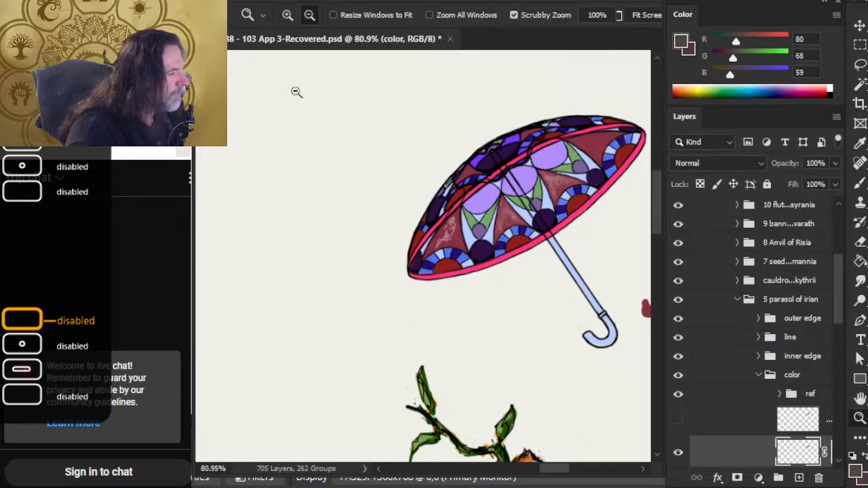
# - Save the recovered document as Page 88 - 103 App 3 in the PRODUCTION folder, replacing the existing PSD file
pyautogui.click(236, 1)
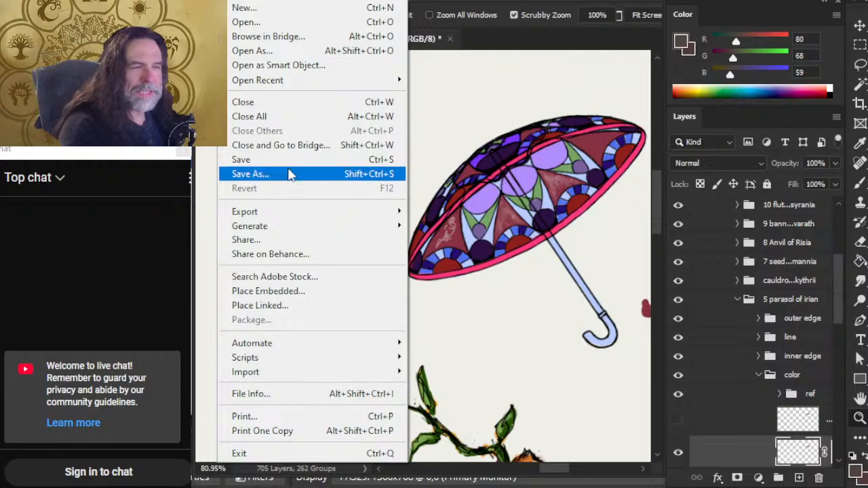
pyautogui.click(289, 173)
pyautogui.click(581, 395)
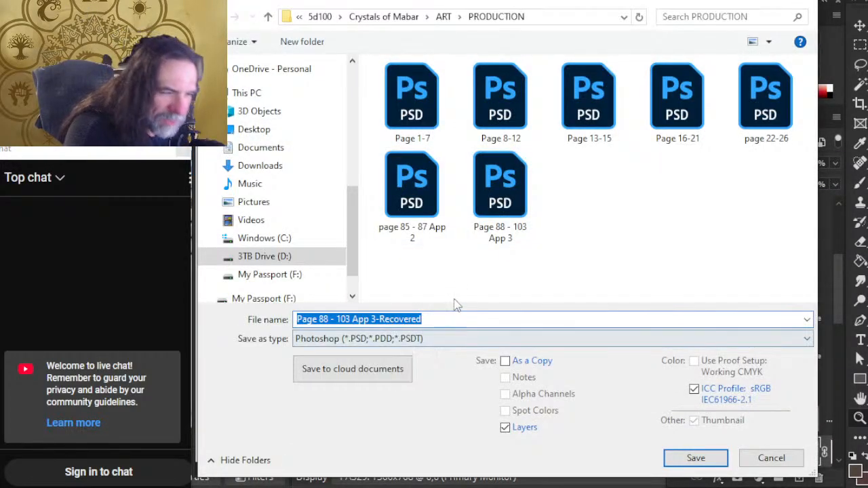
pyautogui.doubleClick(497, 216)
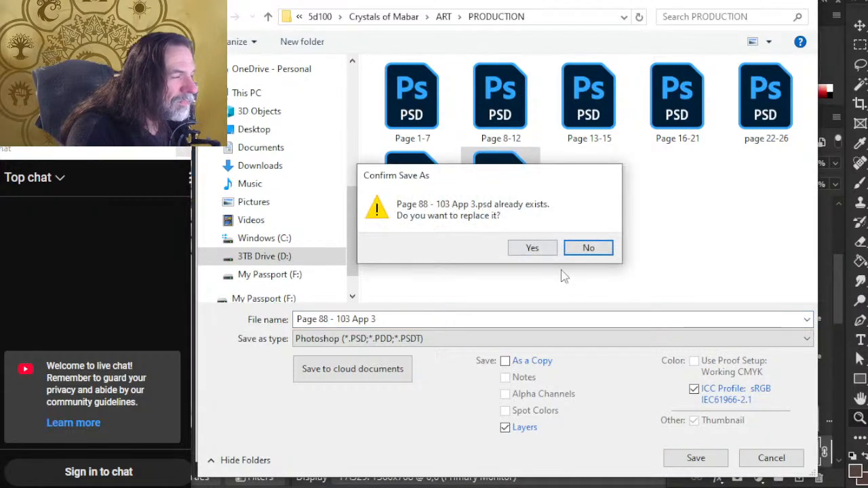
pyautogui.click(532, 252)
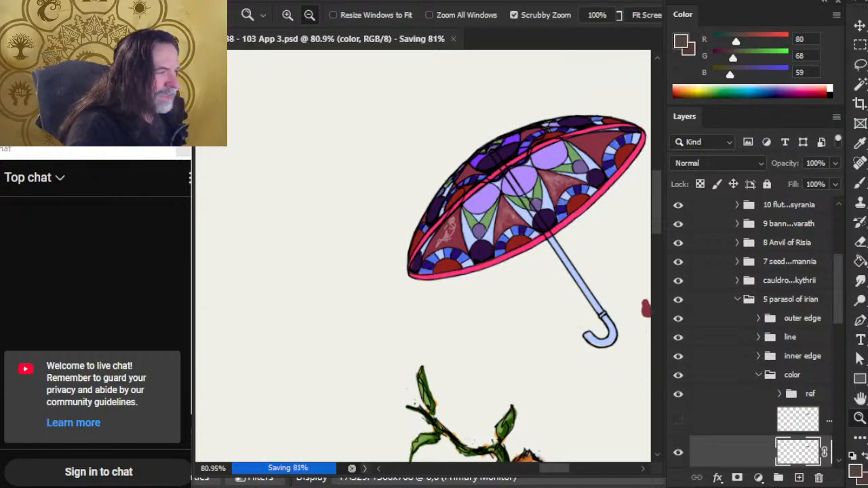
# - Lasso the parasol's outer canopy along the pink inner rim, adding further areas toward the right tip
pyautogui.press('l')
pyautogui.moveTo(444, 164)
pyautogui.mouseDown()
pyautogui.moveTo(402, 223)
pyautogui.moveTo(399, 263)
pyautogui.mouseUp()
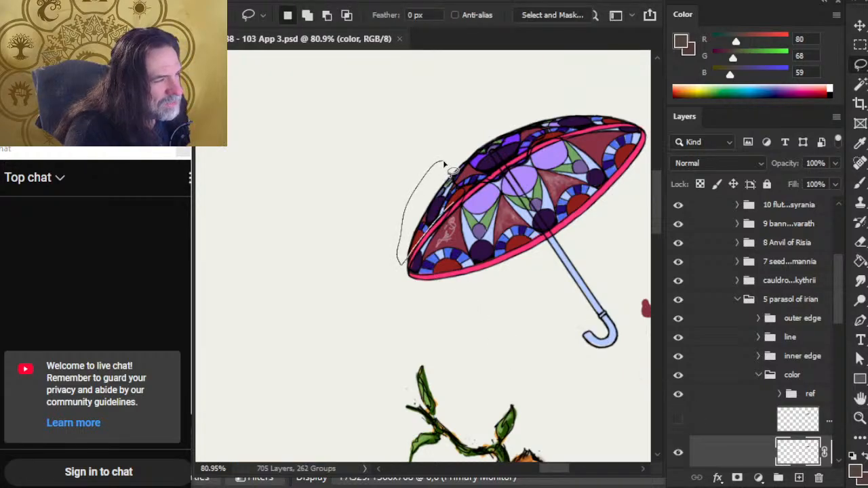
pyautogui.moveTo(505, 165); pyautogui.dragTo(451, 147)
pyautogui.moveTo(534, 103)
pyautogui.mouseDown()
pyautogui.moveTo(453, 170)
pyautogui.moveTo(578, 131)
pyautogui.moveTo(640, 128)
pyautogui.moveTo(500, 117)
pyautogui.mouseUp()
pyautogui.hotkey('ctrl', 'space')
pyautogui.moveTo(561, 147)
pyautogui.mouseDown()
pyautogui.moveTo(556, 161)
pyautogui.moveTo(440, 253)
pyautogui.mouseUp()
pyautogui.moveTo(464, 212); pyautogui.dragTo(501, 215)
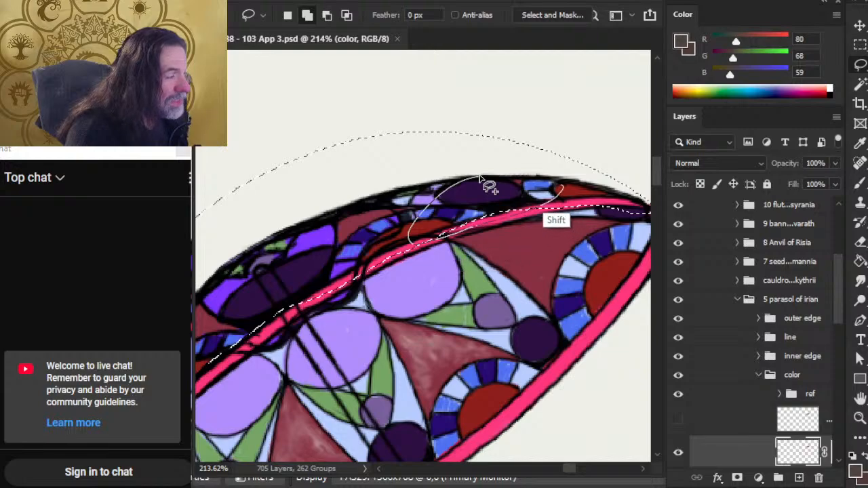
pyautogui.moveTo(456, 208)
pyautogui.mouseDown()
pyautogui.moveTo(418, 245)
pyautogui.moveTo(617, 188)
pyautogui.moveTo(412, 179)
pyautogui.mouseUp()
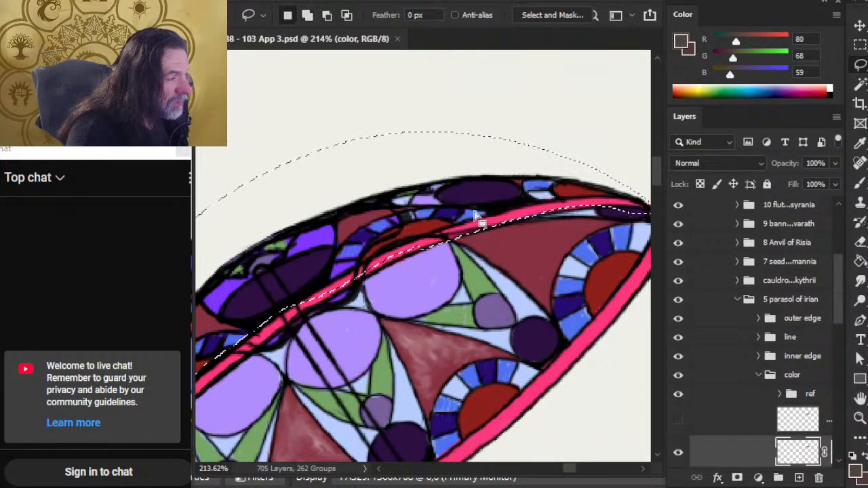
# - Restore the outer canopy selection and adjust its edge around the parasol's right tip with the Lasso tool
pyautogui.hotkey('ctrl', 'd')
pyautogui.moveTo(522, 209); pyautogui.dragTo(395, 200)
pyautogui.hotkey('ctrl', 'shift', 'd')
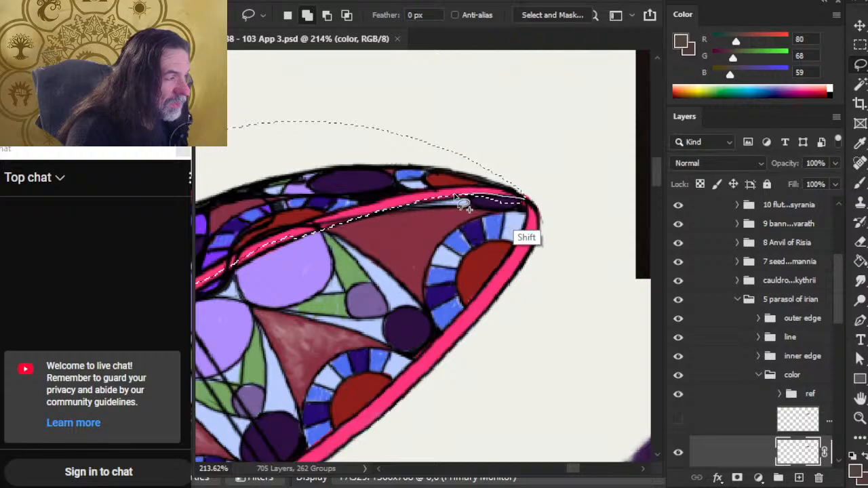
pyautogui.moveTo(455, 196)
pyautogui.mouseDown()
pyautogui.moveTo(441, 202)
pyautogui.moveTo(535, 212)
pyautogui.moveTo(461, 240)
pyautogui.mouseUp()
pyautogui.moveTo(541, 217); pyautogui.dragTo(509, 197)
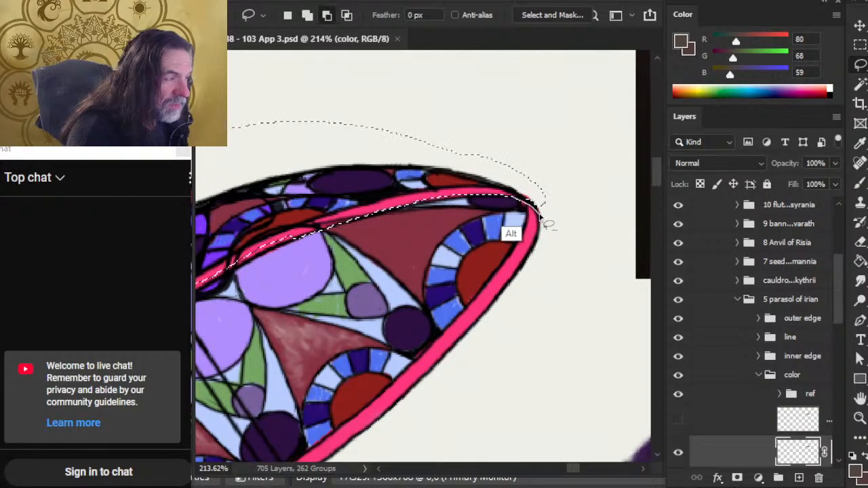
pyautogui.press('shift')
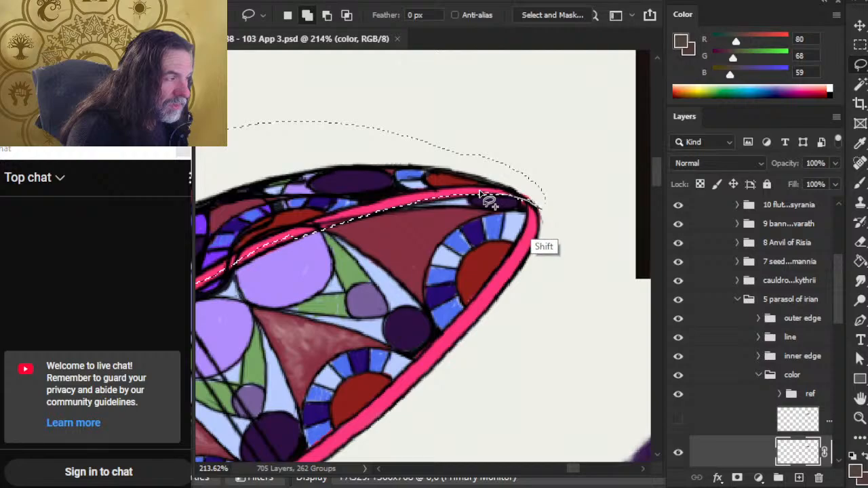
# - Sample the near-black outline color (R 7, G 2, B 4) at the parasol's right tip as the foreground color
pyautogui.press('b')
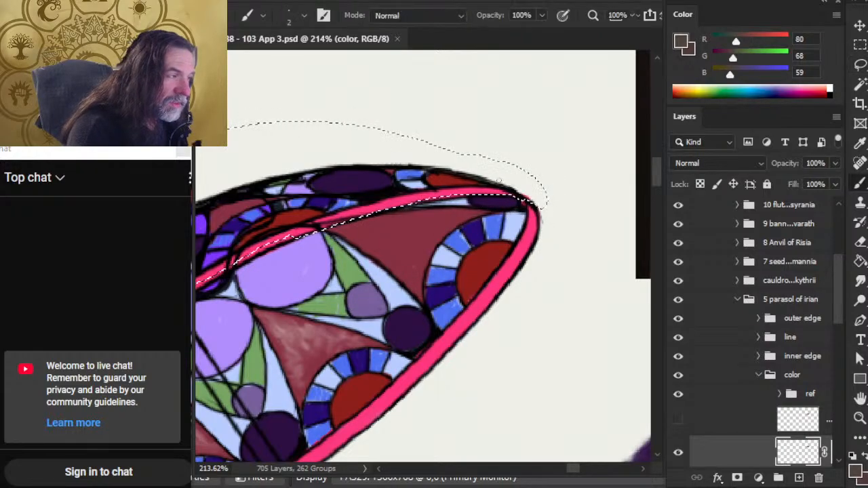
pyautogui.keyDown('alt'); pyautogui.click(505, 180); pyautogui.keyUp('alt')
pyautogui.press('l')
pyautogui.press('b')
pyautogui.keyDown('alt'); pyautogui.click(507, 190); pyautogui.keyUp('alt')
pyautogui.press('l')
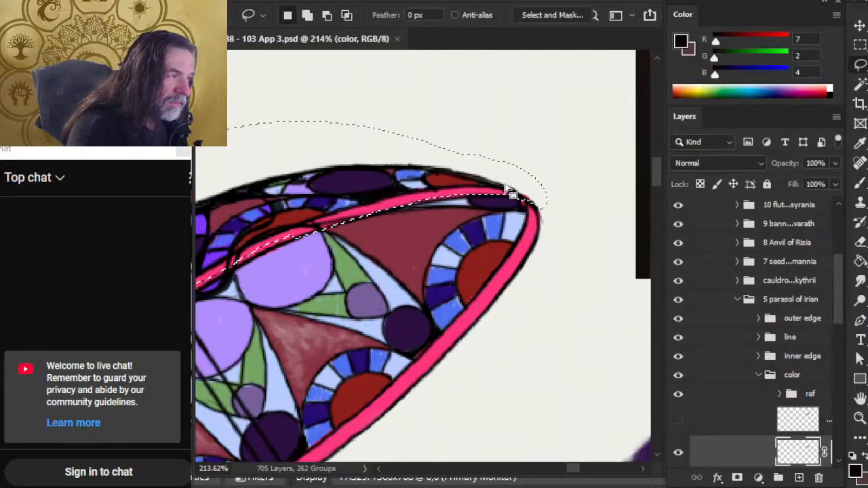
pyautogui.press('b')
pyautogui.press('l')
pyautogui.press('shift')
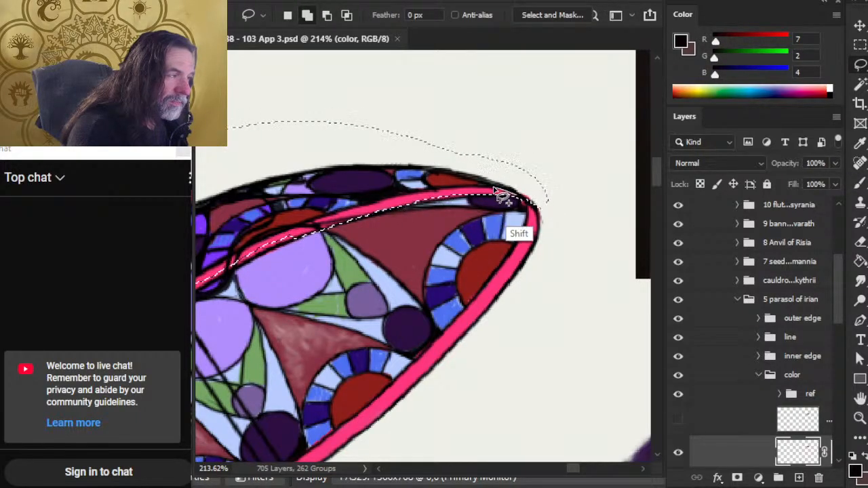
# - Refine the lasso selection to follow the pink rim above the dark purple piece at the parasol's right end
pyautogui.moveTo(494, 190); pyautogui.dragTo(551, 212)
pyautogui.press('space')
pyautogui.moveTo(356, 286)
pyautogui.mouseDown()
pyautogui.moveTo(549, 232)
pyautogui.moveTo(358, 297)
pyautogui.mouseUp()
pyautogui.press('shift')
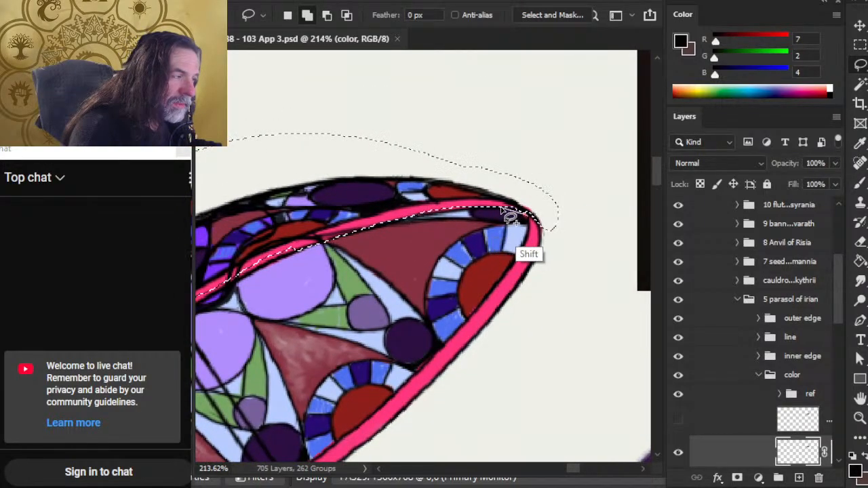
pyautogui.moveTo(489, 212)
pyautogui.mouseDown()
pyautogui.moveTo(513, 211)
pyautogui.moveTo(536, 227)
pyautogui.moveTo(484, 229)
pyautogui.moveTo(485, 213)
pyautogui.mouseUp()
pyautogui.moveTo(488, 210)
pyautogui.mouseDown()
pyautogui.moveTo(525, 212)
pyautogui.moveTo(545, 231)
pyautogui.moveTo(505, 251)
pyautogui.mouseUp()
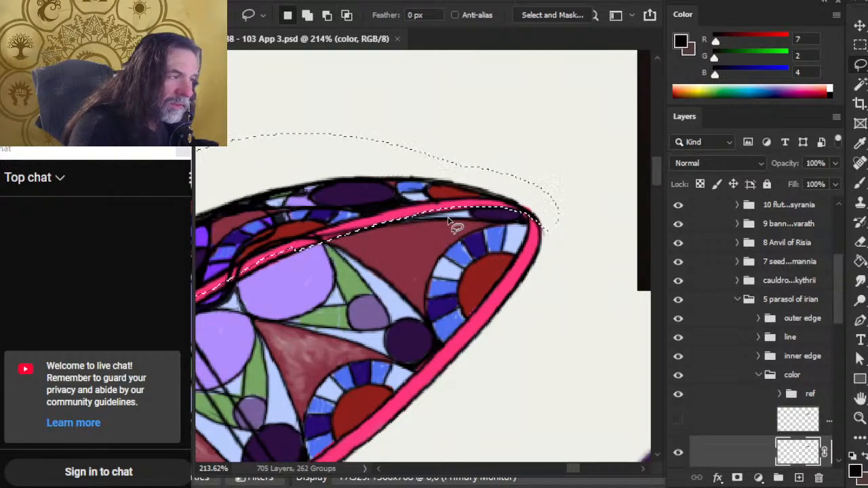
pyautogui.moveTo(469, 189)
pyautogui.mouseDown()
pyautogui.moveTo(393, 220)
pyautogui.moveTo(461, 208)
pyautogui.moveTo(406, 207)
pyautogui.mouseUp()
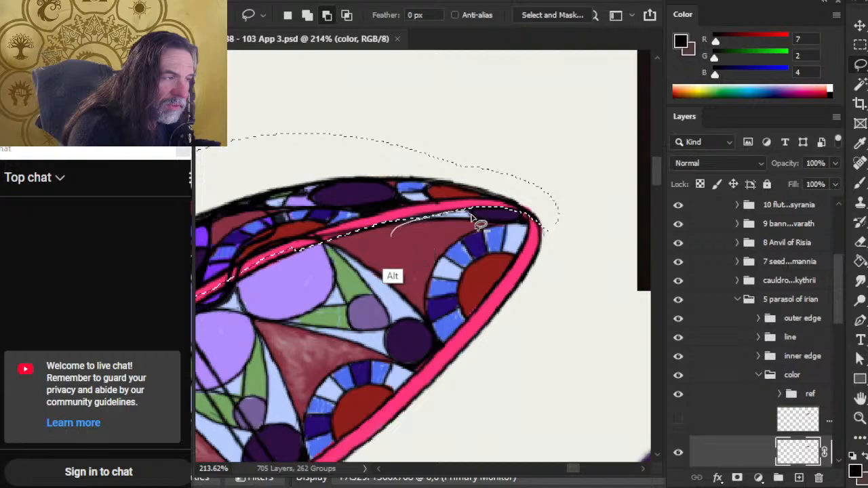
pyautogui.moveTo(472, 209)
pyautogui.mouseDown()
pyautogui.moveTo(401, 216)
pyautogui.moveTo(468, 224)
pyautogui.moveTo(476, 216)
pyautogui.moveTo(392, 211)
pyautogui.moveTo(451, 209)
pyautogui.moveTo(490, 197)
pyautogui.mouseUp()
pyautogui.hotkey('ctrl', 'd')
# - Refine the outer canopy selection along the pink rim from the parasol's middle toward its left side
pyautogui.moveTo(345, 283)
pyautogui.mouseDown()
pyautogui.moveTo(393, 258)
pyautogui.moveTo(520, 240)
pyautogui.mouseUp()
pyautogui.moveTo(444, 191)
pyautogui.mouseDown()
pyautogui.moveTo(390, 239)
pyautogui.moveTo(445, 217)
pyautogui.moveTo(432, 196)
pyautogui.moveTo(421, 207)
pyautogui.mouseUp()
pyautogui.moveTo(544, 187)
pyautogui.mouseDown()
pyautogui.moveTo(499, 198)
pyautogui.moveTo(490, 213)
pyautogui.moveTo(558, 223)
pyautogui.mouseUp()
pyautogui.moveTo(426, 285); pyautogui.dragTo(592, 183)
pyautogui.moveTo(497, 143); pyautogui.dragTo(444, 221)
pyautogui.moveTo(483, 194)
pyautogui.mouseDown()
pyautogui.moveTo(590, 122)
pyautogui.moveTo(503, 139)
pyautogui.mouseUp()
pyautogui.moveTo(398, 217)
pyautogui.mouseDown()
pyautogui.moveTo(338, 283)
pyautogui.moveTo(333, 314)
pyautogui.moveTo(471, 203)
pyautogui.moveTo(400, 214)
pyautogui.moveTo(393, 253)
pyautogui.moveTo(338, 276)
pyautogui.moveTo(301, 347)
pyautogui.moveTo(373, 289)
pyautogui.moveTo(365, 249)
pyautogui.mouseUp()
pyautogui.moveTo(278, 312)
pyautogui.mouseDown()
pyautogui.moveTo(235, 395)
pyautogui.moveTo(247, 437)
pyautogui.moveTo(319, 325)
pyautogui.moveTo(294, 315)
pyautogui.moveTo(252, 439)
pyautogui.moveTo(298, 376)
pyautogui.moveTo(299, 337)
pyautogui.moveTo(314, 326)
pyautogui.mouseUp()
pyautogui.moveTo(328, 388); pyautogui.dragTo(424, 253)
# - Add to and trim the selection so it follows the pink rim down to the parasol's lower left tip
pyautogui.moveTo(366, 233)
pyautogui.mouseDown()
pyautogui.moveTo(345, 273)
pyautogui.moveTo(345, 336)
pyautogui.moveTo(375, 269)
pyautogui.mouseUp()
pyautogui.moveTo(411, 234)
pyautogui.mouseDown()
pyautogui.moveTo(359, 307)
pyautogui.moveTo(382, 341)
pyautogui.mouseUp()
pyautogui.press('alt')
pyautogui.moveTo(419, 215)
pyautogui.mouseDown()
pyautogui.moveTo(368, 326)
pyautogui.moveTo(388, 298)
pyautogui.mouseUp()
pyautogui.moveTo(426, 206); pyautogui.dragTo(391, 241)
pyautogui.moveTo(360, 300); pyautogui.dragTo(369, 337)
pyautogui.moveTo(430, 203)
pyautogui.mouseDown()
pyautogui.moveTo(358, 307)
pyautogui.moveTo(372, 347)
pyautogui.mouseUp()
pyautogui.moveTo(404, 190)
pyautogui.mouseDown()
pyautogui.moveTo(350, 277)
pyautogui.moveTo(363, 276)
pyautogui.moveTo(426, 198)
pyautogui.moveTo(434, 161)
pyautogui.mouseUp()
pyautogui.moveTo(444, 192)
pyautogui.mouseDown()
pyautogui.moveTo(385, 256)
pyautogui.moveTo(367, 295)
pyautogui.moveTo(410, 246)
pyautogui.moveTo(438, 194)
pyautogui.moveTo(386, 254)
pyautogui.moveTo(373, 289)
pyautogui.moveTo(400, 282)
pyautogui.mouseUp()
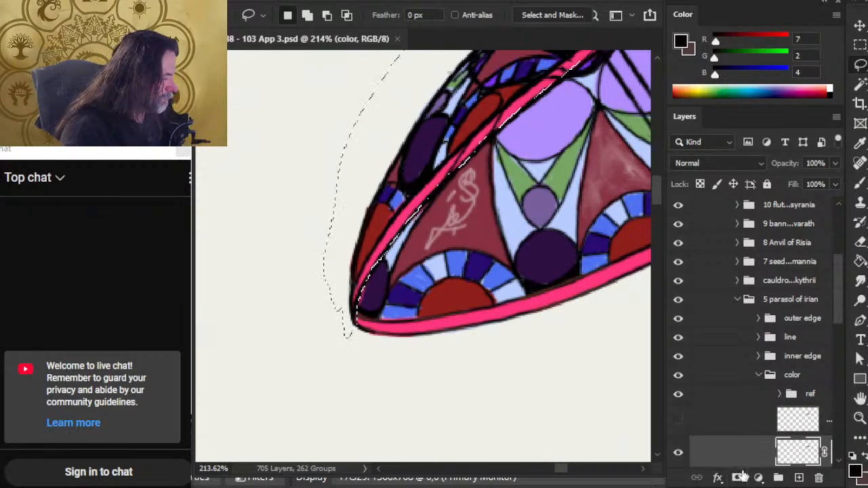
# - Cut the selected outer canopy from the color layer, paste it in place on its own layer, and widen the layer list
pyautogui.hotkey('ctrl', 'x')
pyautogui.hotkey('ctrl', 'shift', 'v')
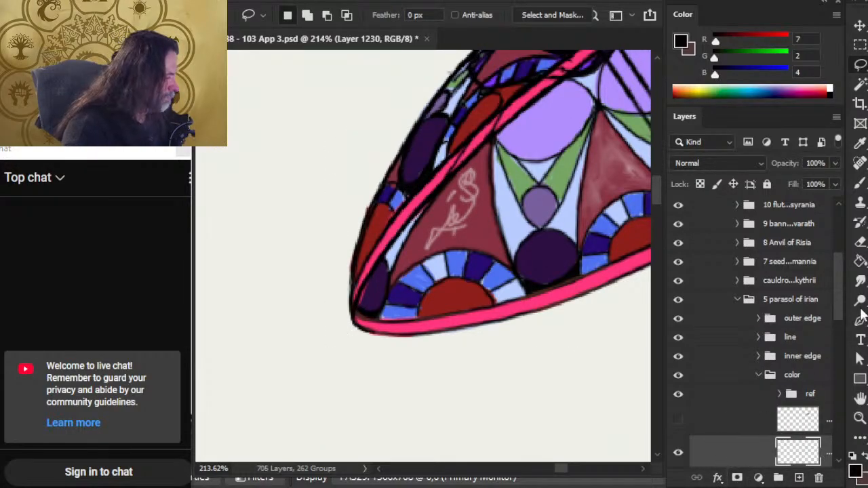
pyautogui.scroll(-5, 834, 293)
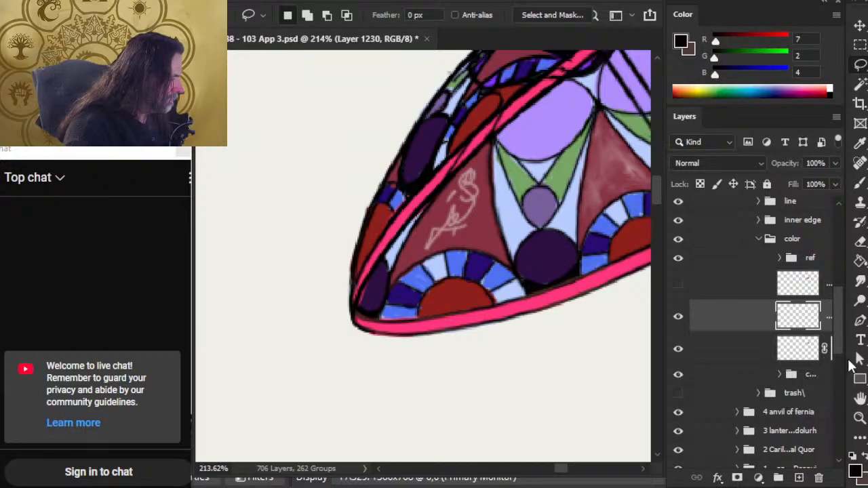
pyautogui.moveTo(844, 357); pyautogui.dragTo(848, 358)
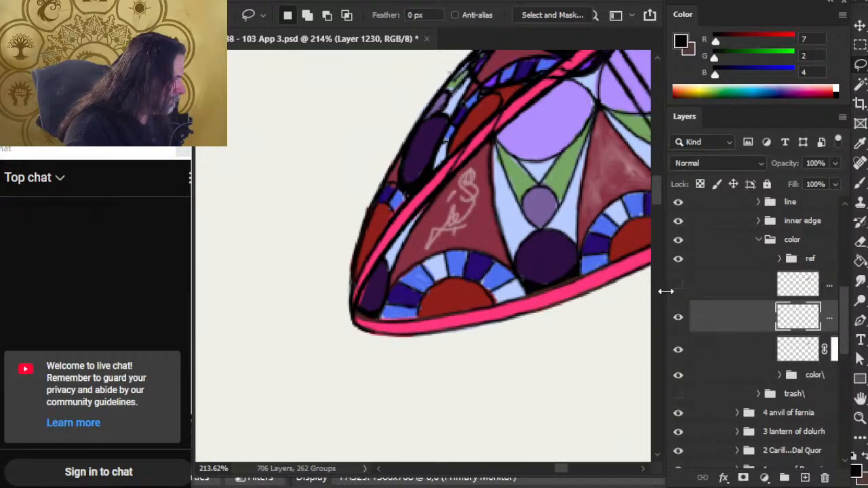
pyautogui.moveTo(666, 291); pyautogui.dragTo(654, 291)
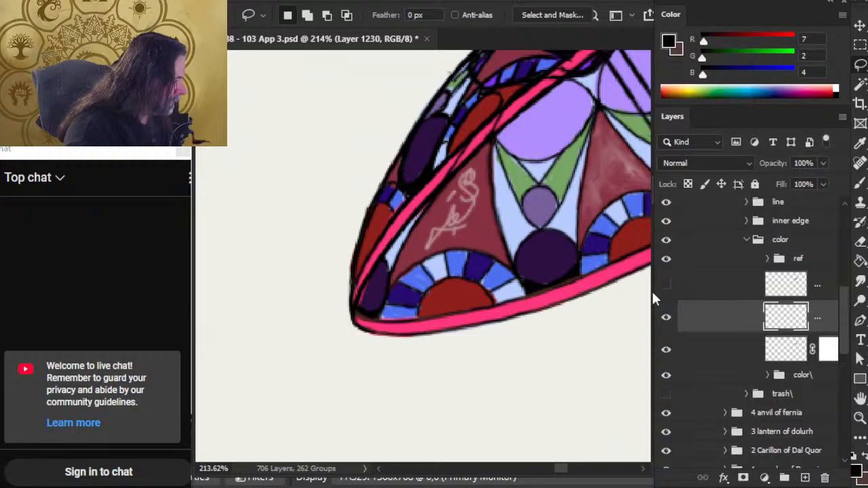
# - On the color layer's mask, smudge the light scribbles in the parasol's leftmost maroon panel into soft mottling
pyautogui.click(828, 350)
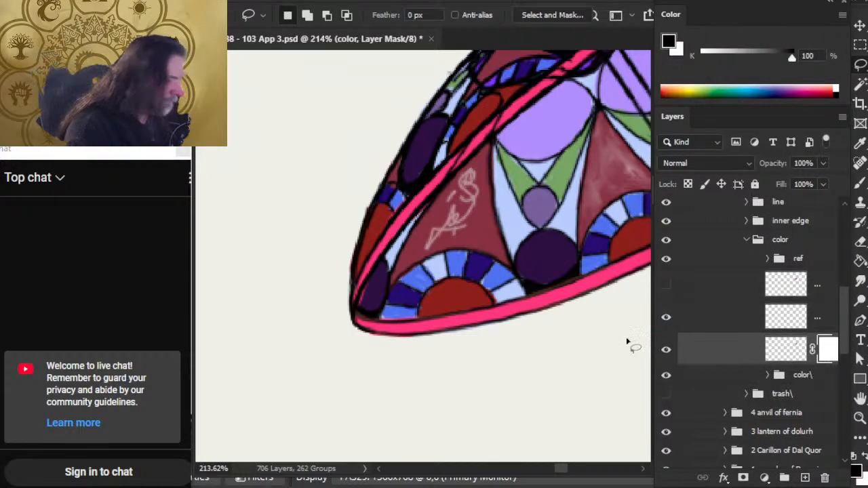
pyautogui.press('r')
pyautogui.moveTo(461, 202)
pyautogui.mouseDown()
pyautogui.moveTo(469, 163)
pyautogui.moveTo(461, 202)
pyautogui.moveTo(471, 206)
pyautogui.mouseUp()
pyautogui.moveTo(435, 241); pyautogui.dragTo(430, 241)
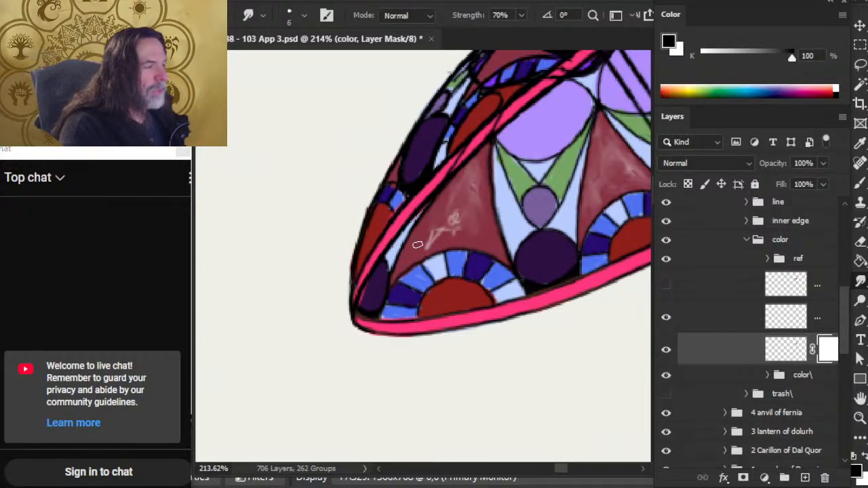
pyautogui.moveTo(461, 211); pyautogui.dragTo(438, 232)
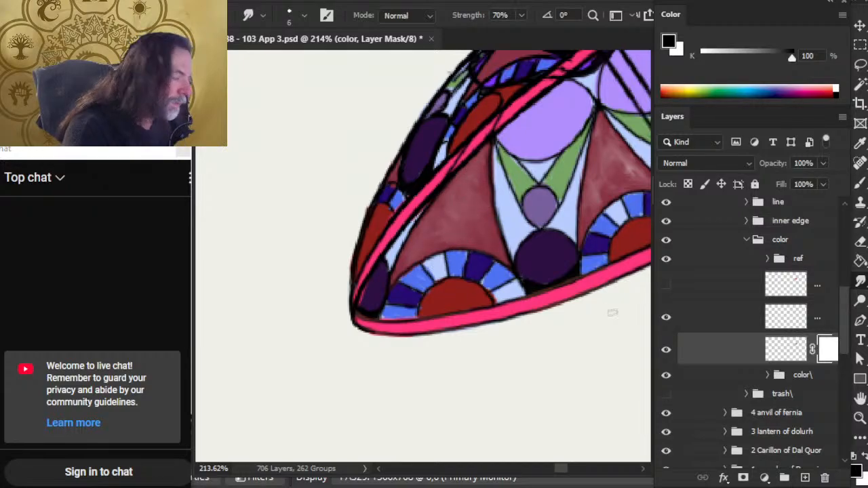
# - Brush and smudge mottling into the maroon panel at the parasol's right end on the color layer's mask, and save the file
pyautogui.click(790, 356)
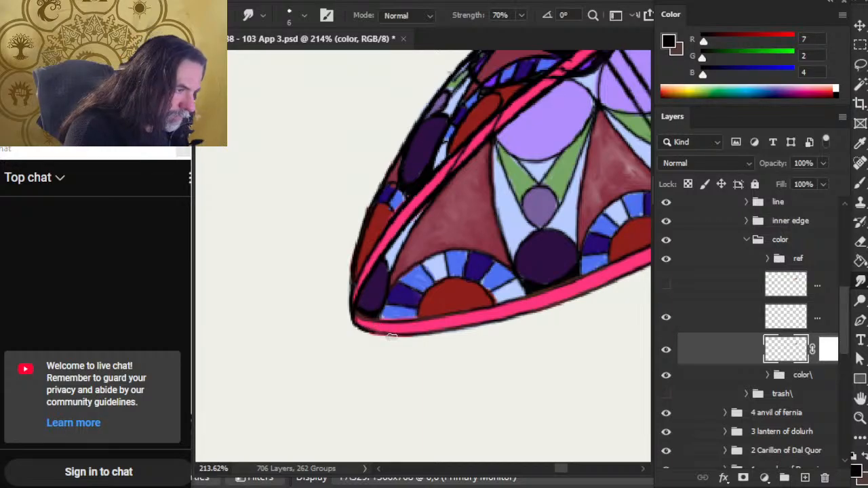
pyautogui.click(832, 353)
pyautogui.moveTo(465, 261); pyautogui.dragTo(274, 303)
pyautogui.moveTo(532, 208); pyautogui.dragTo(422, 329)
pyautogui.press('b')
pyautogui.moveTo(465, 156)
pyautogui.mouseDown()
pyautogui.moveTo(497, 176)
pyautogui.moveTo(524, 160)
pyautogui.moveTo(535, 168)
pyautogui.moveTo(474, 160)
pyautogui.moveTo(512, 164)
pyautogui.moveTo(511, 153)
pyautogui.moveTo(512, 166)
pyautogui.moveTo(525, 151)
pyautogui.mouseUp()
pyautogui.press('r')
pyautogui.hotkey('ctrl', 's')
pyautogui.press('l')
pyautogui.press('r')
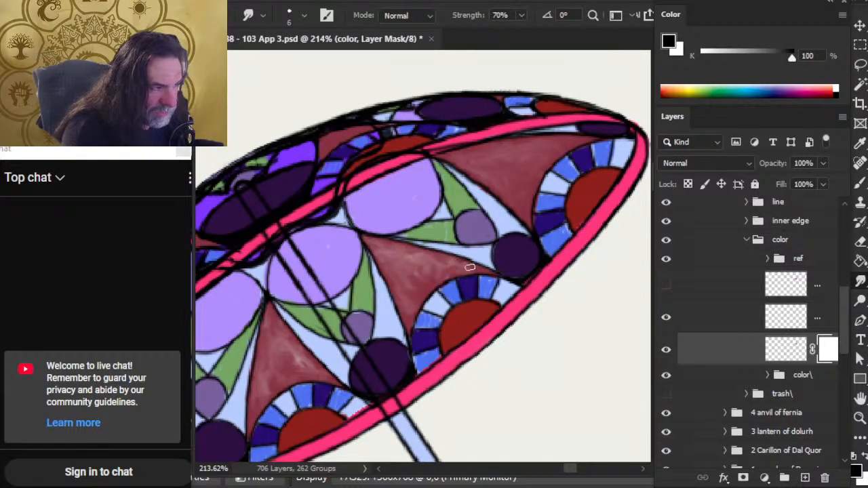
# - Brush light strokes into the dark purple circle between the two left maroon panels and smudge them into a soft highlight
pyautogui.moveTo(339, 392); pyautogui.dragTo(449, 239)
pyautogui.press('b')
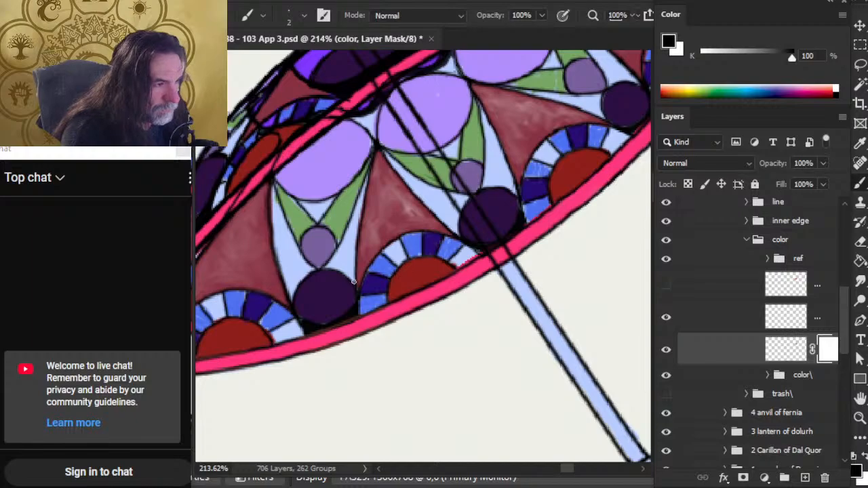
pyautogui.moveTo(301, 299); pyautogui.dragTo(323, 273)
pyautogui.press('r')
pyautogui.moveTo(303, 303)
pyautogui.mouseDown()
pyautogui.moveTo(322, 285)
pyautogui.moveTo(323, 302)
pyautogui.moveTo(314, 289)
pyautogui.mouseUp()
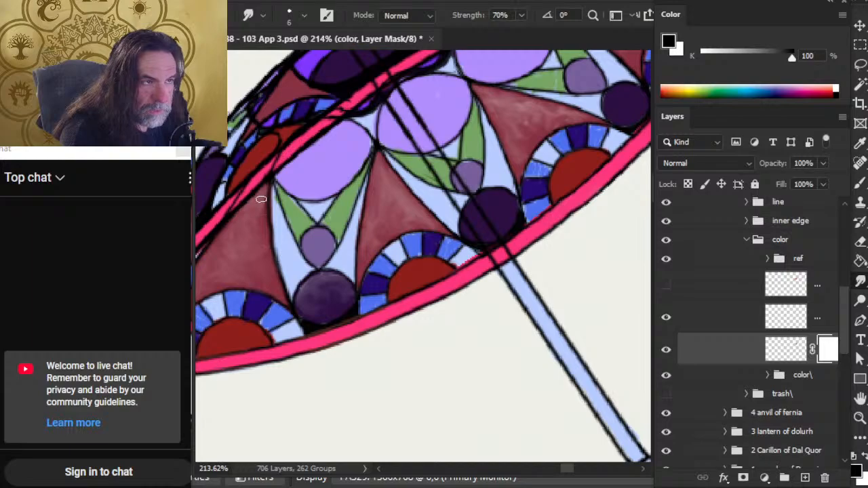
# - Smudge the mottling in the maroon panel just right of the parasol's handle
pyautogui.press('b')
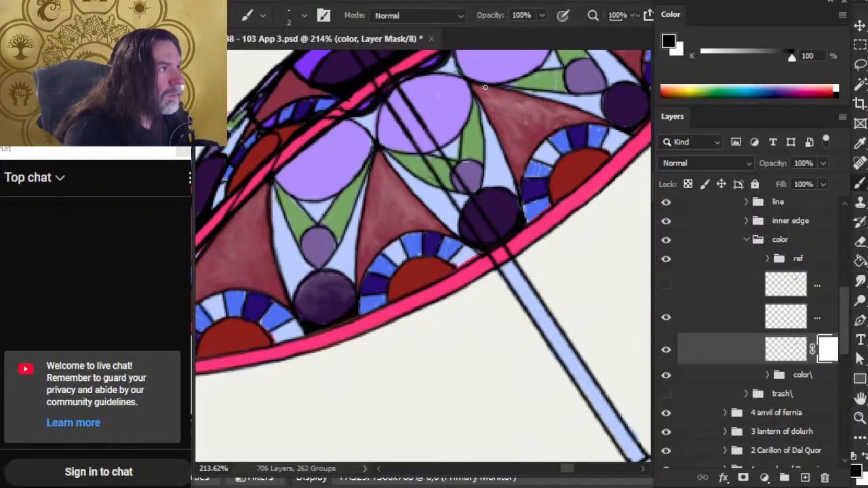
pyautogui.press('r')
pyautogui.moveTo(483, 94)
pyautogui.mouseDown()
pyautogui.moveTo(490, 102)
pyautogui.moveTo(498, 95)
pyautogui.moveTo(483, 87)
pyautogui.moveTo(528, 128)
pyautogui.moveTo(523, 120)
pyautogui.moveTo(536, 108)
pyautogui.moveTo(516, 99)
pyautogui.moveTo(507, 114)
pyautogui.moveTo(517, 130)
pyautogui.moveTo(527, 128)
pyautogui.moveTo(500, 136)
pyautogui.moveTo(533, 140)
pyautogui.moveTo(536, 110)
pyautogui.mouseUp()
# - Brush more light mottling into the leftmost maroon panel and blend the maroon panels toward the middle with the Smudge tool
pyautogui.press('z')
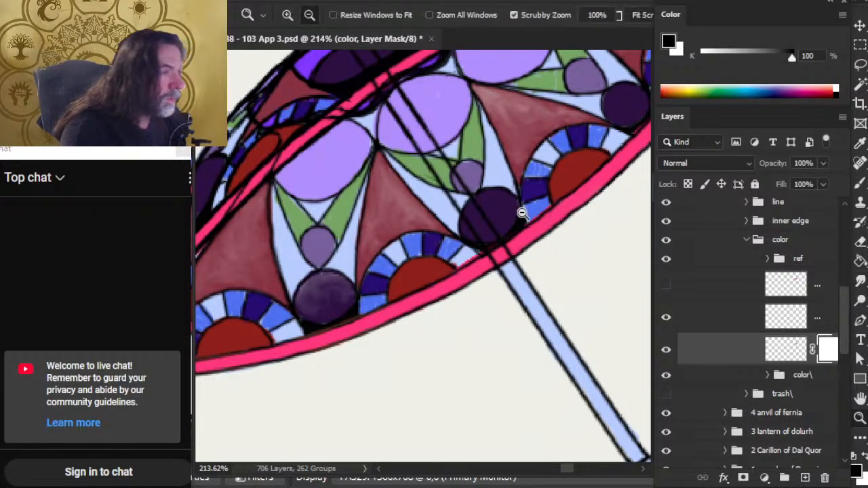
pyautogui.moveTo(519, 209); pyautogui.dragTo(475, 312)
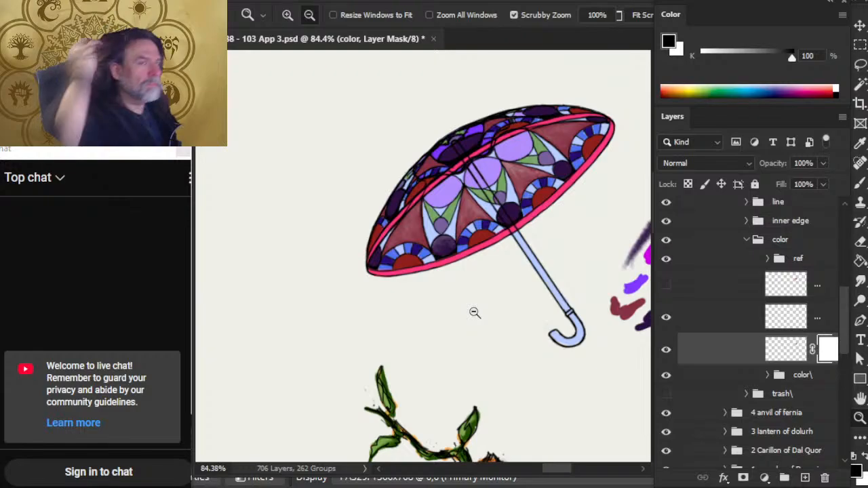
pyautogui.moveTo(411, 236); pyautogui.dragTo(461, 234)
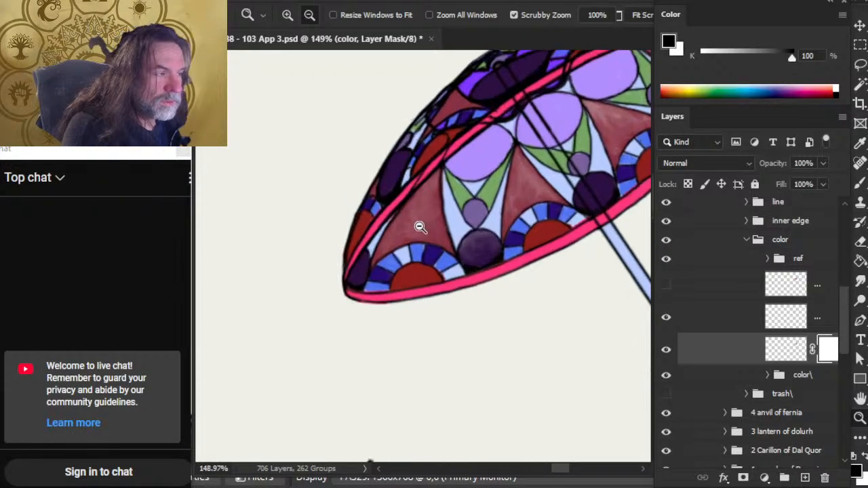
pyautogui.press('r')
pyautogui.press('b')
pyautogui.moveTo(402, 219)
pyautogui.mouseDown()
pyautogui.moveTo(393, 234)
pyautogui.moveTo(402, 229)
pyautogui.mouseUp()
pyautogui.press('r')
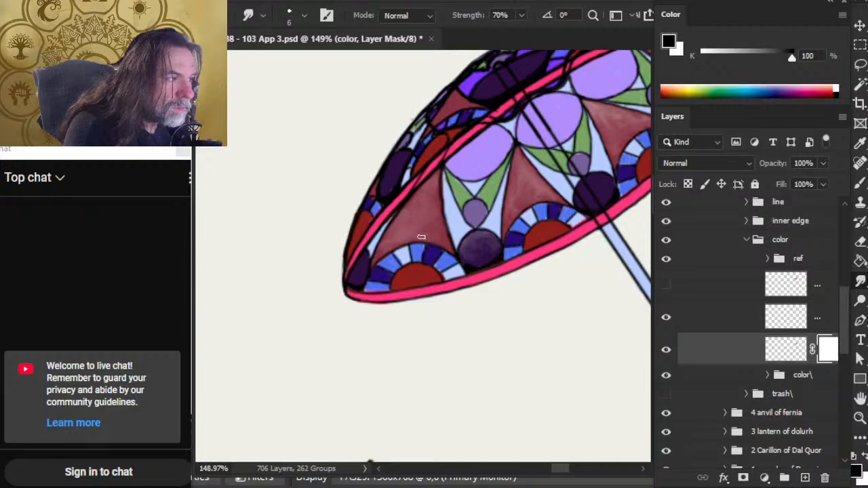
pyautogui.moveTo(507, 224); pyautogui.dragTo(419, 288)
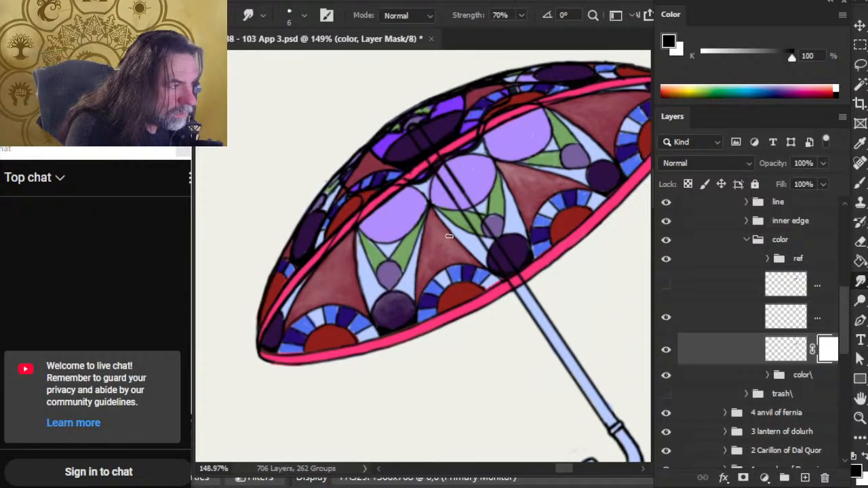
pyautogui.moveTo(538, 221); pyautogui.dragTo(499, 280)
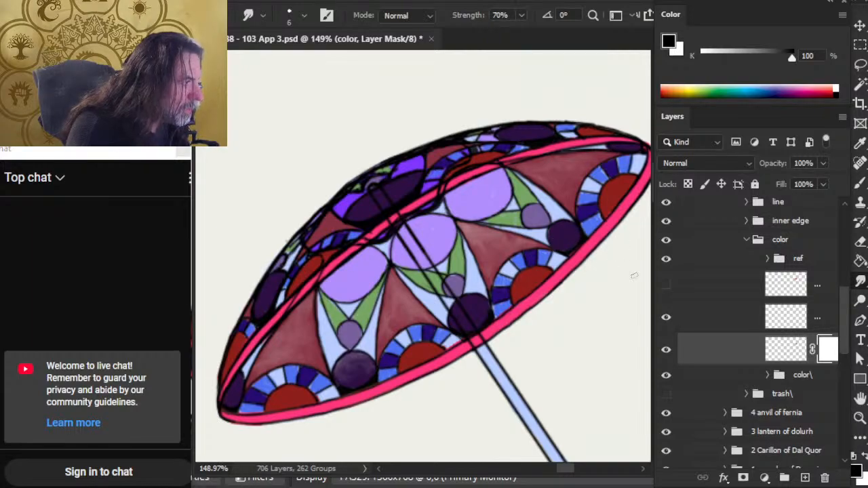
# - On the color layer's mask, brush and smudge a soft highlight into the dark purple circle nearest the parasol's right end
pyautogui.click(780, 353)
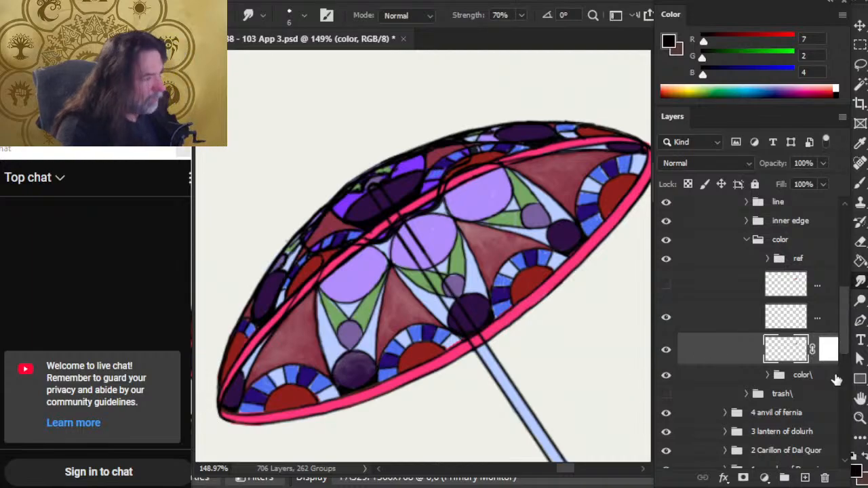
pyautogui.click(829, 348)
pyautogui.moveTo(584, 299); pyautogui.dragTo(456, 300)
pyautogui.press('b')
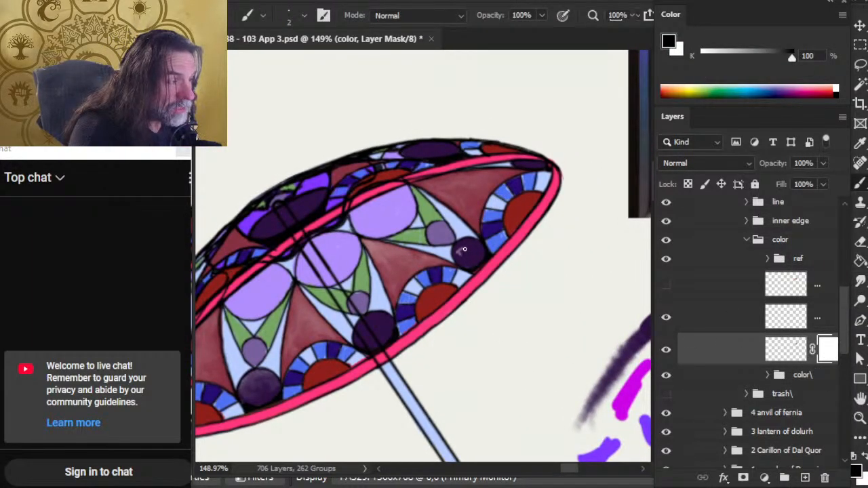
pyautogui.press('r')
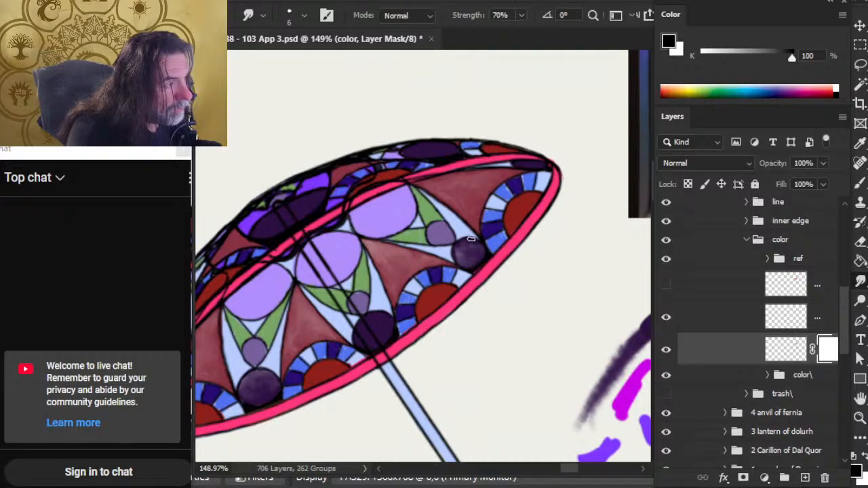
# - Brush and smudge a soft highlight into the dark purple circle crossed by the parasol's handle
pyautogui.moveTo(377, 347)
pyautogui.mouseDown()
pyautogui.moveTo(428, 291)
pyautogui.moveTo(427, 274)
pyautogui.mouseUp()
pyautogui.press('b')
pyautogui.moveTo(440, 258); pyautogui.dragTo(434, 260)
pyautogui.press('r')
pyautogui.press('b')
pyautogui.press('r')
pyautogui.moveTo(434, 249); pyautogui.dragTo(426, 275)
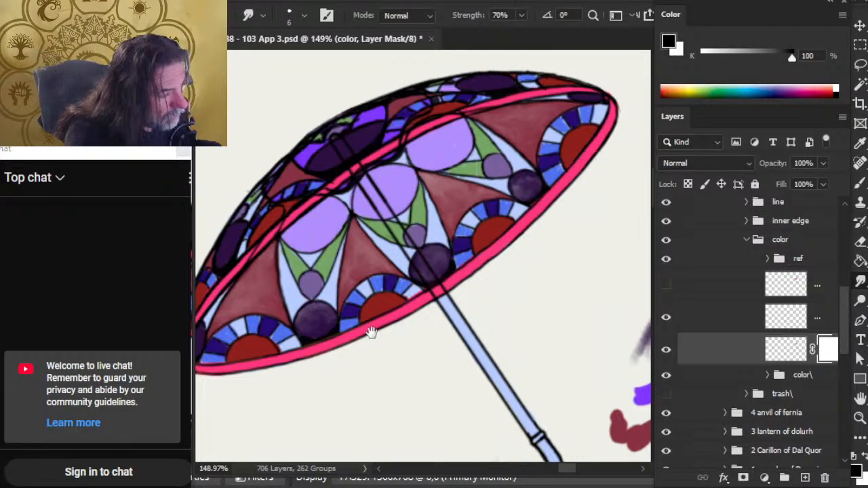
# - Brush and smudge a soft highlight into the dark purple piece at the parasol's lower left tip
pyautogui.moveTo(369, 333); pyautogui.dragTo(483, 274)
pyautogui.press('b')
pyautogui.press('r')
pyautogui.moveTo(322, 272)
pyautogui.mouseDown()
pyautogui.moveTo(327, 265)
pyautogui.moveTo(324, 273)
pyautogui.mouseUp()
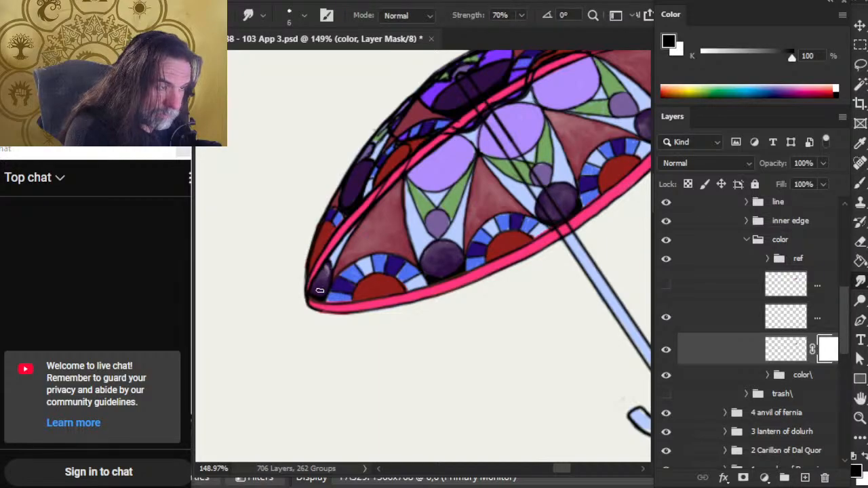
# - Brush and smudge lighter mottling into the three red half-circles along the lower rim, working from the left one rightward
pyautogui.press('b')
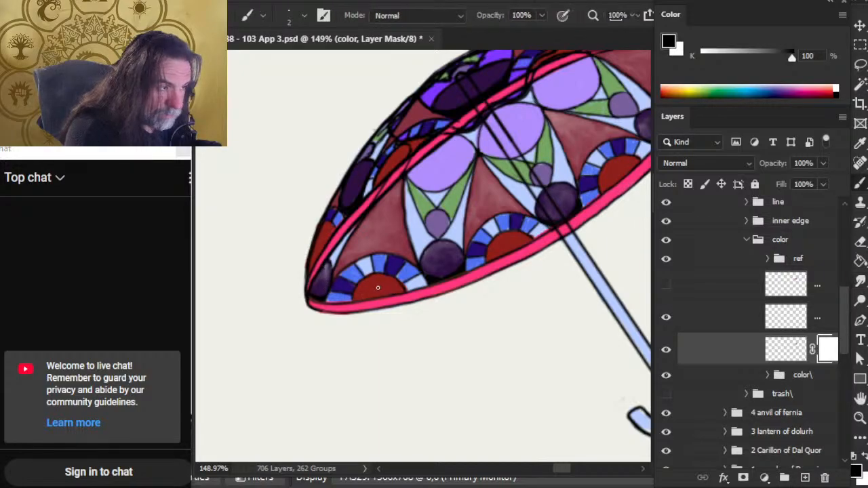
pyautogui.moveTo(371, 284)
pyautogui.mouseDown()
pyautogui.moveTo(379, 279)
pyautogui.moveTo(367, 293)
pyautogui.moveTo(382, 291)
pyautogui.moveTo(375, 283)
pyautogui.mouseUp()
pyautogui.press('r')
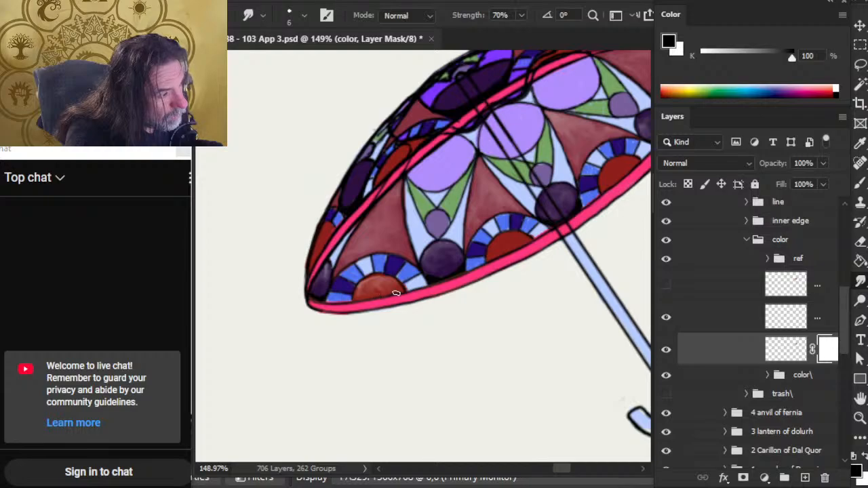
pyautogui.moveTo(530, 267); pyautogui.dragTo(363, 327)
pyautogui.press('b')
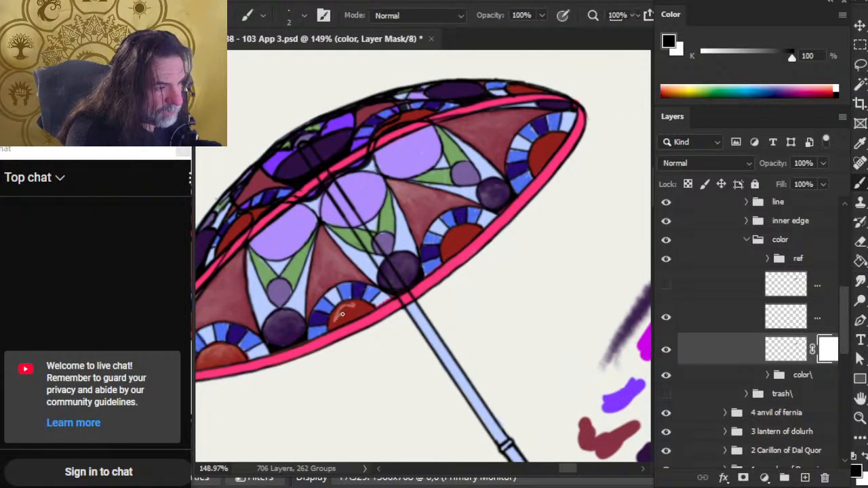
pyautogui.press('r')
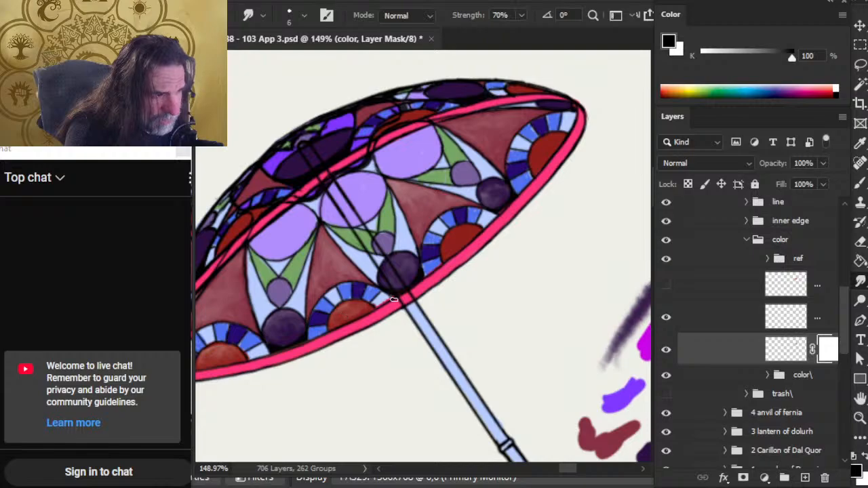
pyautogui.press('b')
pyautogui.moveTo(448, 251)
pyautogui.mouseDown()
pyautogui.moveTo(469, 229)
pyautogui.moveTo(448, 246)
pyautogui.moveTo(456, 242)
pyautogui.mouseUp()
pyautogui.press('r')
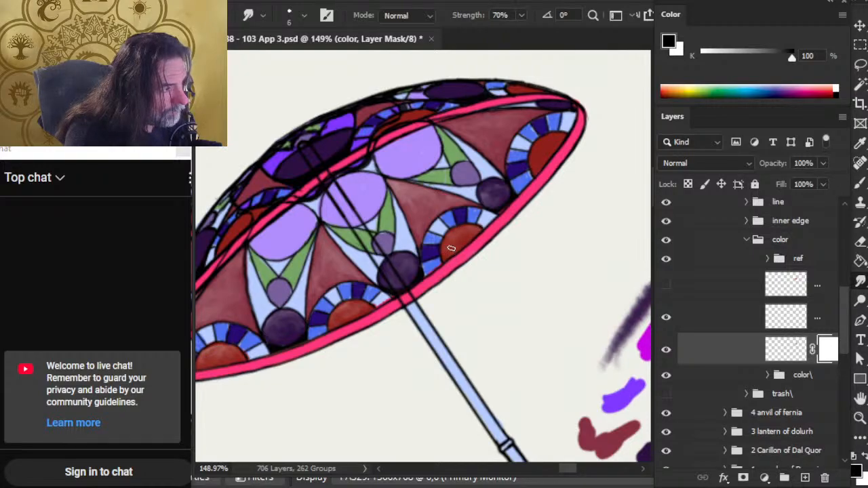
# - Brush and smudge lighter mottling into the maroon panel and the red half-circle at the parasol's right end
pyautogui.press('z')
pyautogui.moveTo(466, 291); pyautogui.dragTo(427, 286)
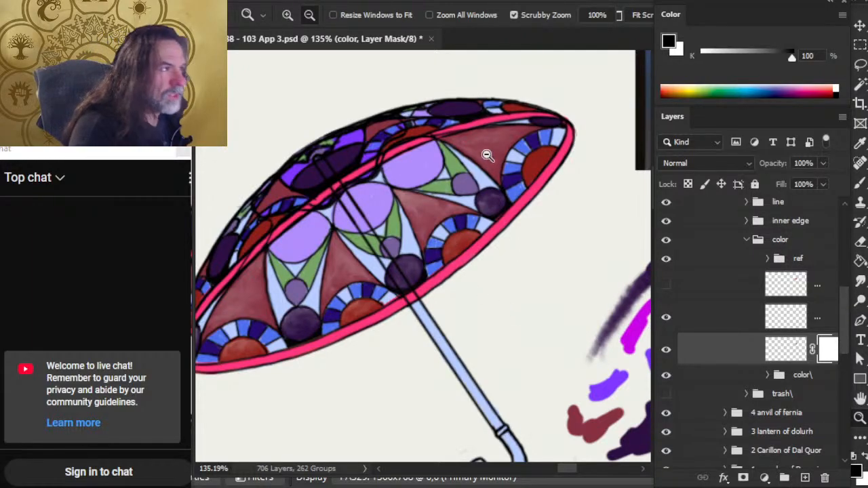
pyautogui.press('b')
pyautogui.moveTo(461, 140); pyautogui.dragTo(486, 139)
pyautogui.press('r')
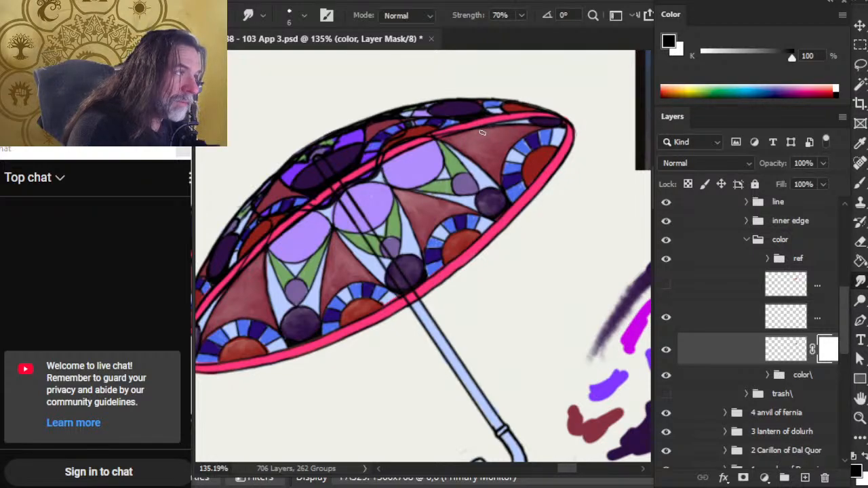
pyautogui.press('b')
pyautogui.moveTo(541, 160)
pyautogui.mouseDown()
pyautogui.moveTo(534, 155)
pyautogui.moveTo(530, 175)
pyautogui.moveTo(546, 154)
pyautogui.moveTo(538, 176)
pyautogui.moveTo(470, 200)
pyautogui.mouseUp()
pyautogui.press('r')
# - Hide the ref layer group and review the parasol alongside the lantern and flaming sextant illustrations
pyautogui.press('z')
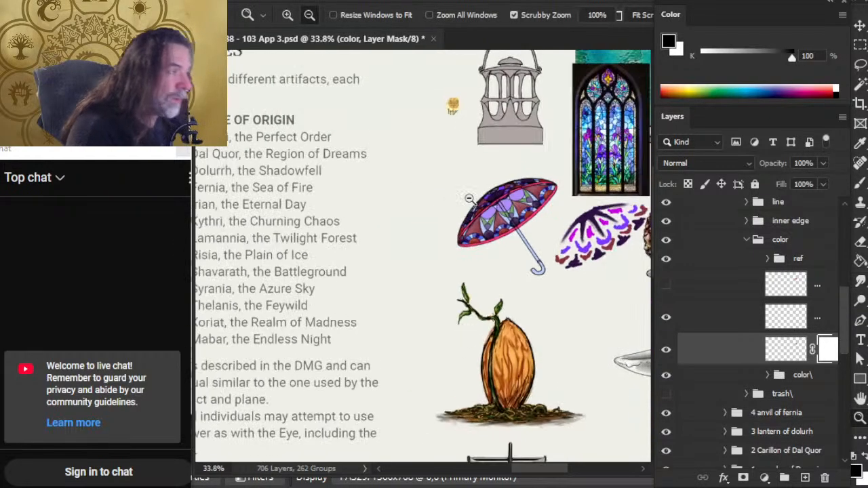
pyautogui.click(665, 260)
pyautogui.moveTo(541, 213); pyautogui.dragTo(349, 316)
pyautogui.moveTo(295, 208); pyautogui.dragTo(330, 206)
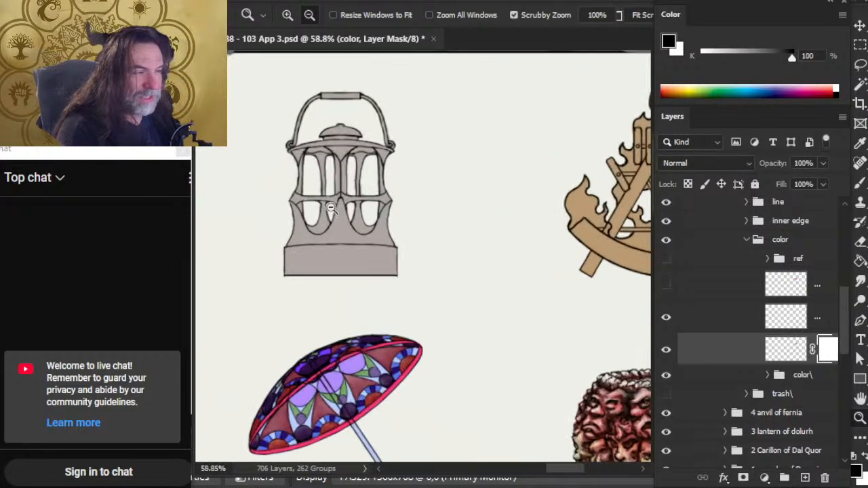
pyautogui.moveTo(488, 283); pyautogui.dragTo(309, 301)
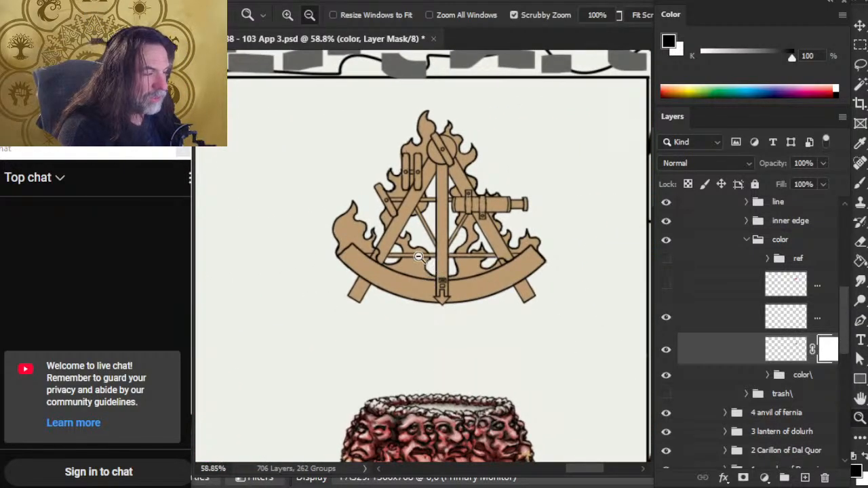
pyautogui.moveTo(421, 257); pyautogui.dragTo(409, 245)
pyautogui.moveTo(364, 286); pyautogui.dragTo(465, 170)
pyautogui.moveTo(477, 258)
pyautogui.mouseDown()
pyautogui.moveTo(421, 258)
pyautogui.moveTo(466, 257)
pyautogui.mouseUp()
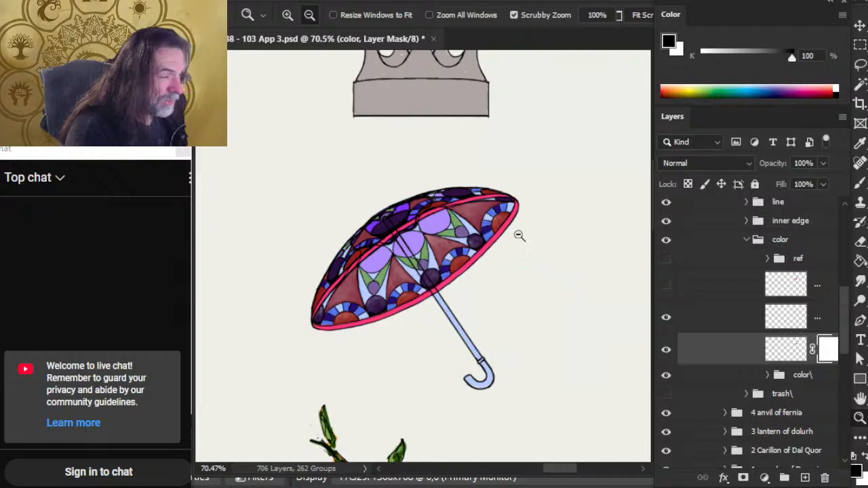
# - Brush and smudge a lighter highlight into the dark purple sliver at the parasol's upper right tip
pyautogui.moveTo(508, 234); pyautogui.dragTo(513, 229)
pyautogui.press('r')
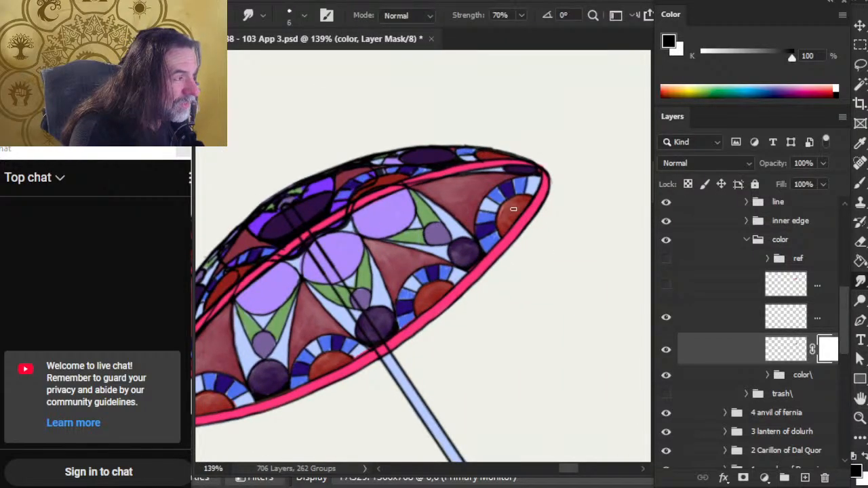
pyautogui.press('b')
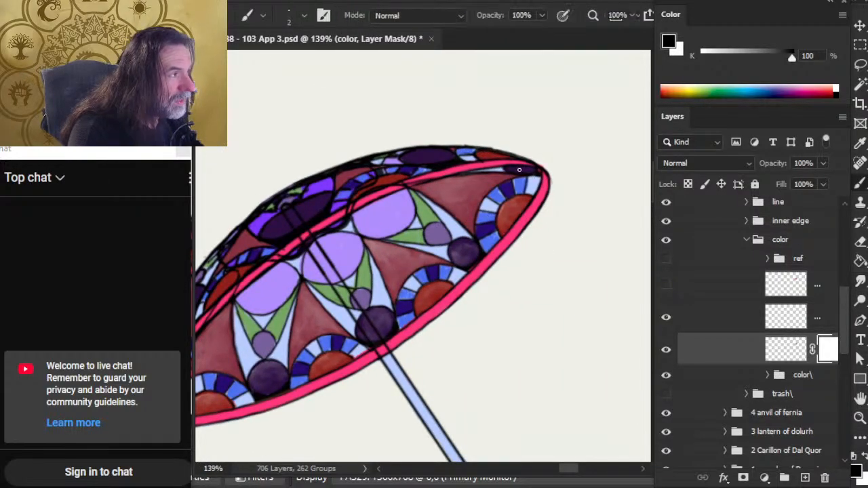
pyautogui.press('r')
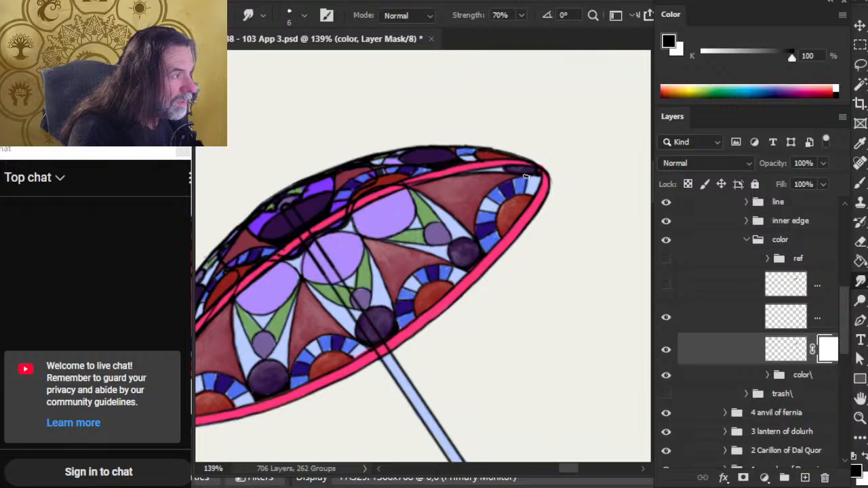
# - Brush and smudge lighter mottling into the three small muted-purple circles between the green pieces, working from the right one leftward
pyautogui.press('b')
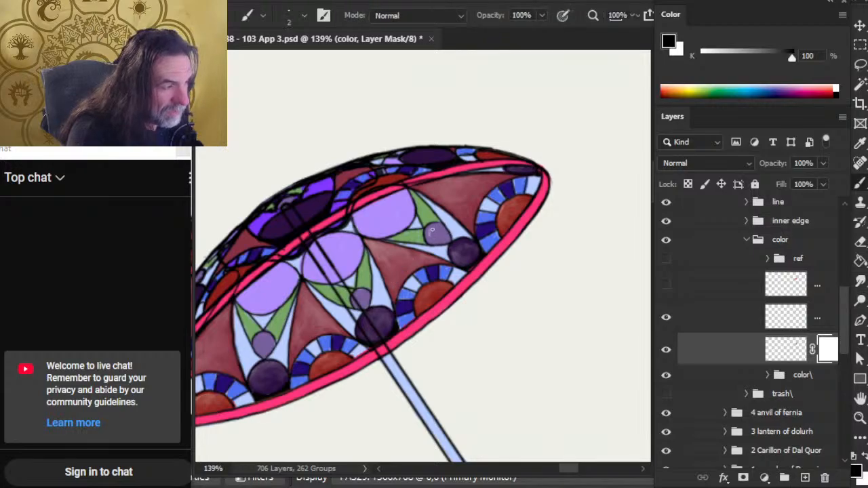
pyautogui.press('r')
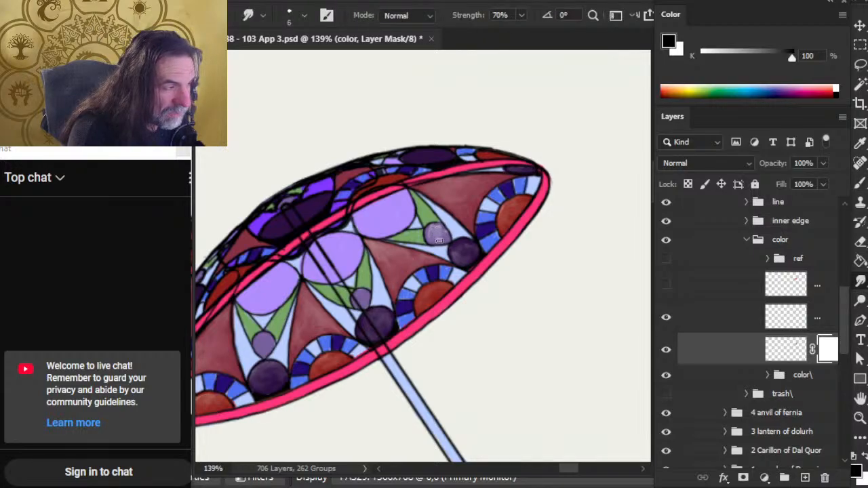
pyautogui.press('b')
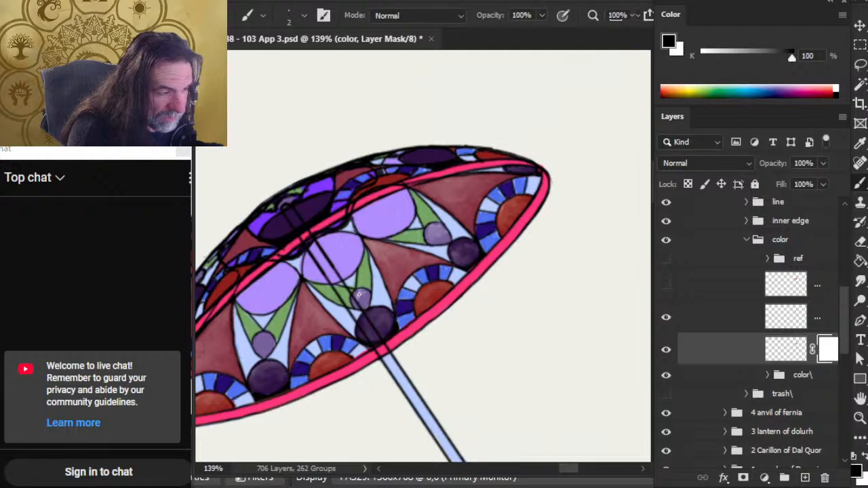
pyautogui.press('r')
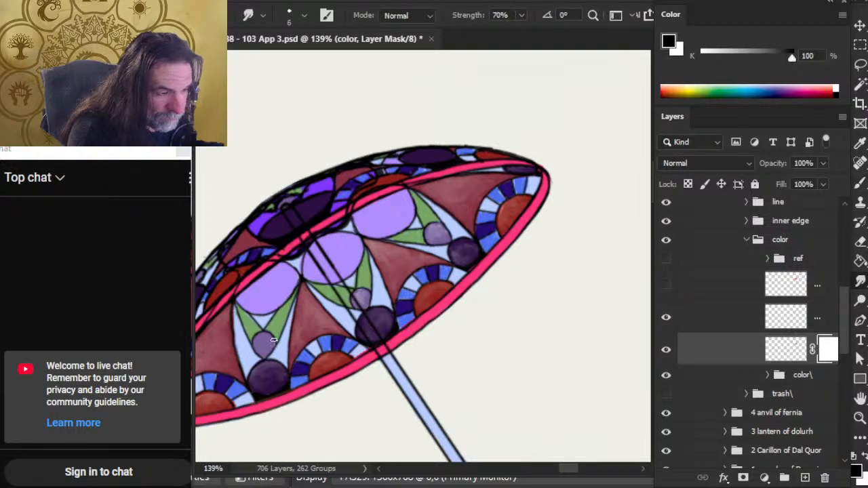
pyautogui.moveTo(268, 339); pyautogui.dragTo(421, 270)
pyautogui.press('b')
pyautogui.press('r')
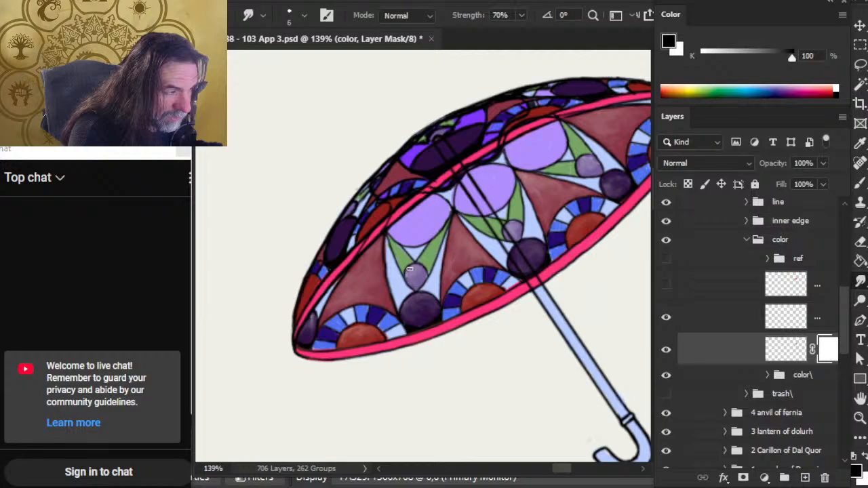
# - Brush and smudge lighter mottling into the blue and indigo segments around the leftmost red half-circle
pyautogui.press('b')
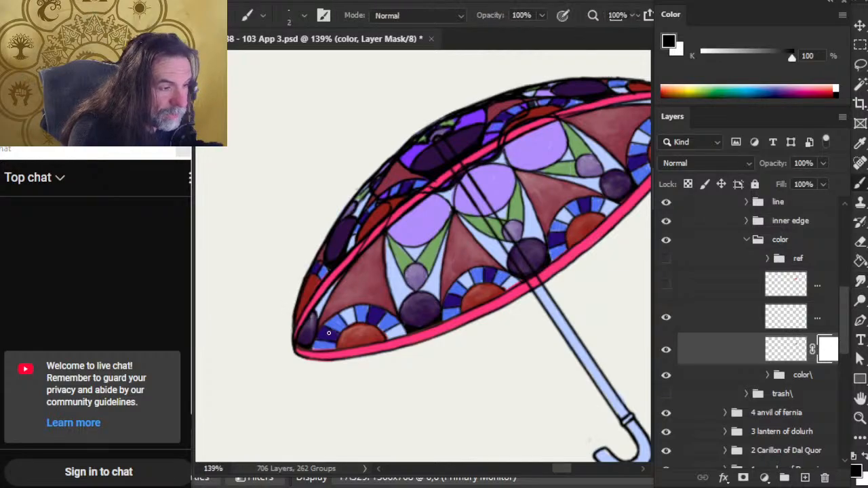
pyautogui.press('r')
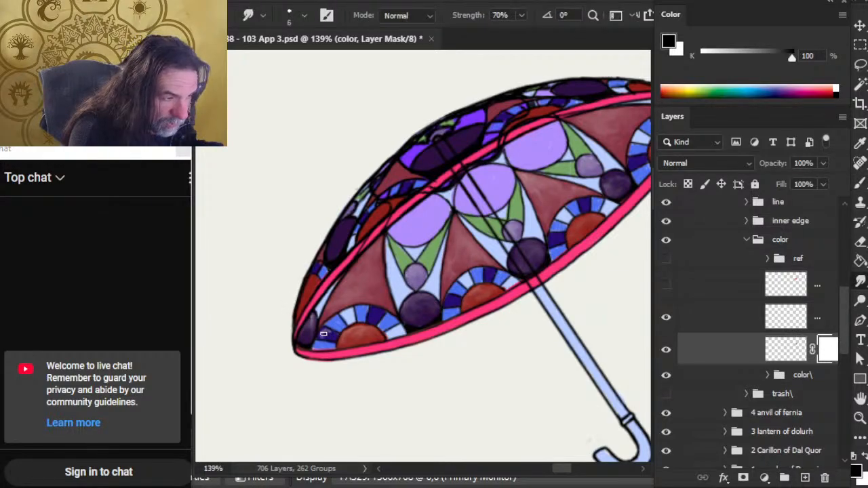
pyautogui.press('b')
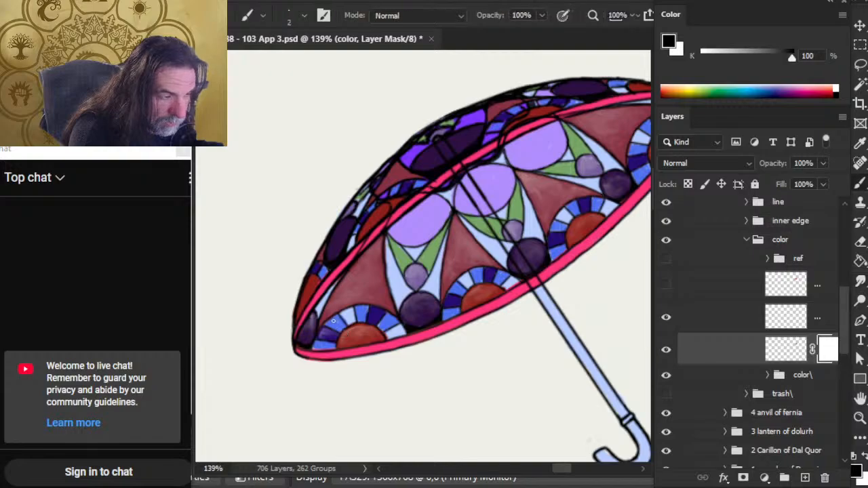
pyautogui.press('r')
pyautogui.press('b')
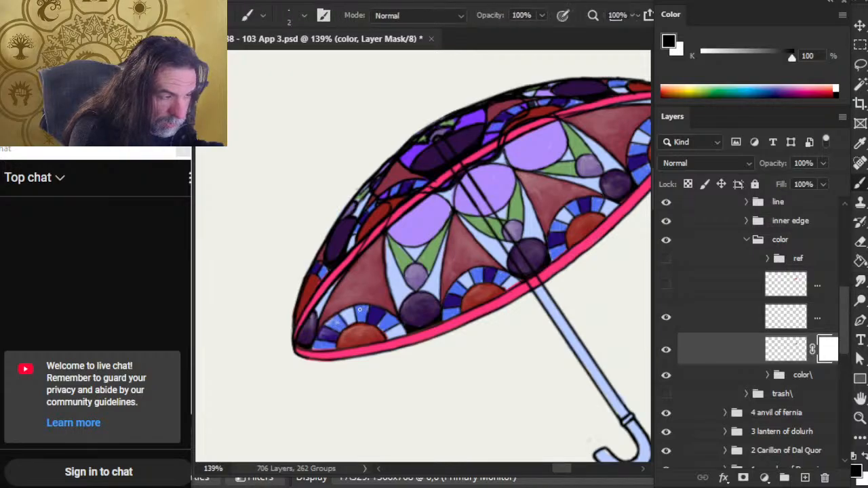
pyautogui.press('r')
pyautogui.press('b')
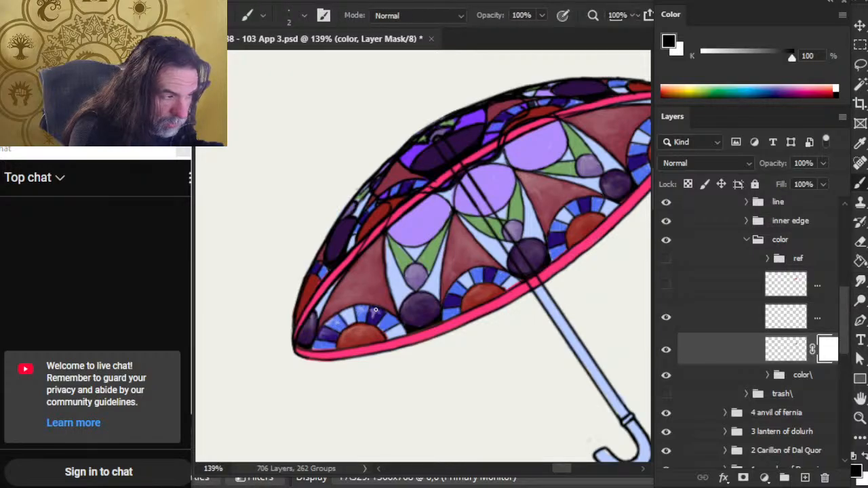
pyautogui.press('r')
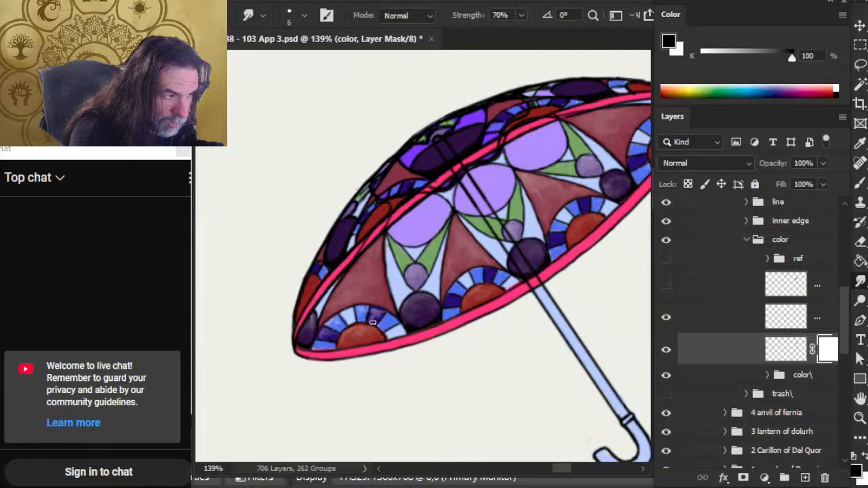
pyautogui.press('b')
pyautogui.press('r')
pyautogui.press('b')
pyautogui.press('r')
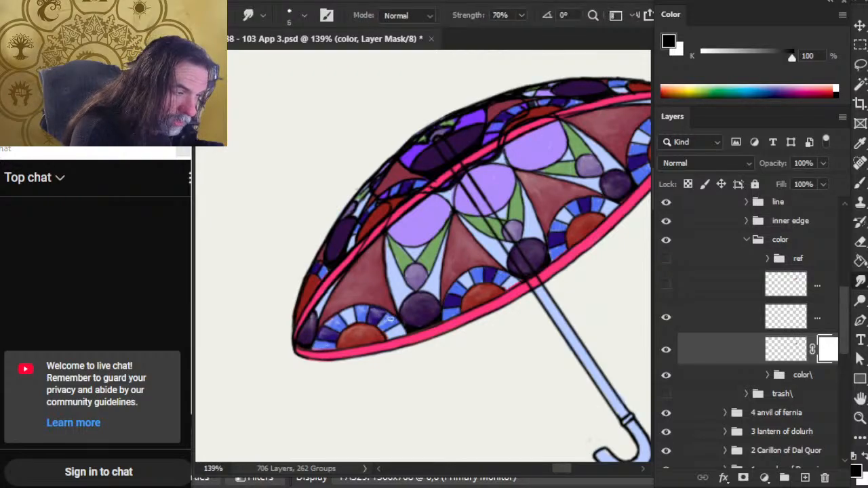
# - Brush and smudge lighter mottling into the blue and indigo segments around the second red half-circle from the left
pyautogui.press('b')
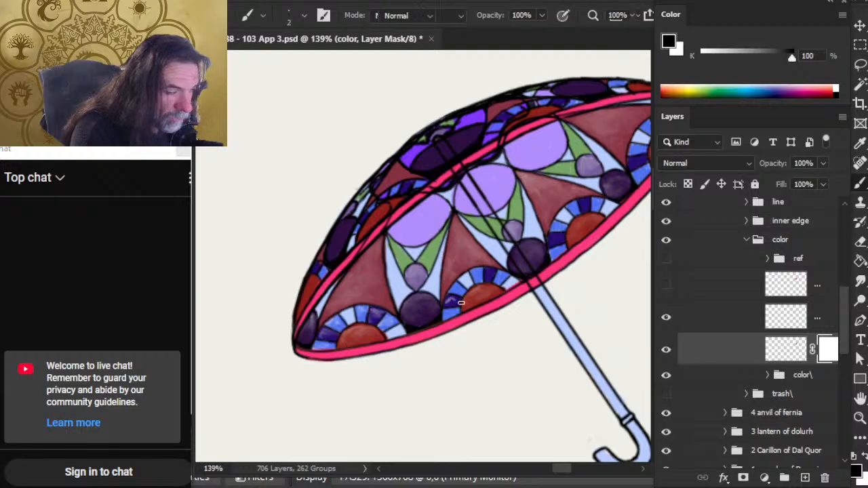
pyautogui.press('r')
pyautogui.press('b')
pyautogui.press('r')
pyautogui.press('b')
pyautogui.press('r')
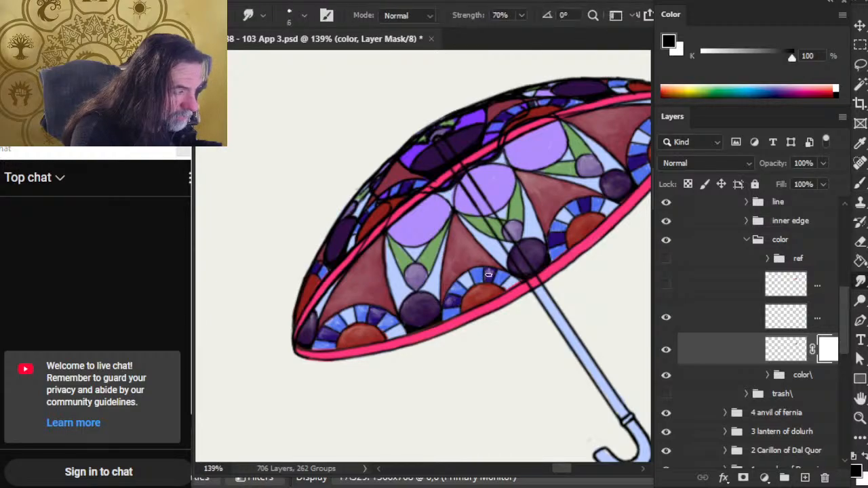
pyautogui.press('b')
pyautogui.press('r')
pyautogui.press('b')
pyautogui.press('r')
pyautogui.press('b')
# - Brush and smudge lighter mottling into the blue and indigo segments around the red half-circle just right of the handle
pyautogui.moveTo(547, 261); pyautogui.dragTo(483, 299)
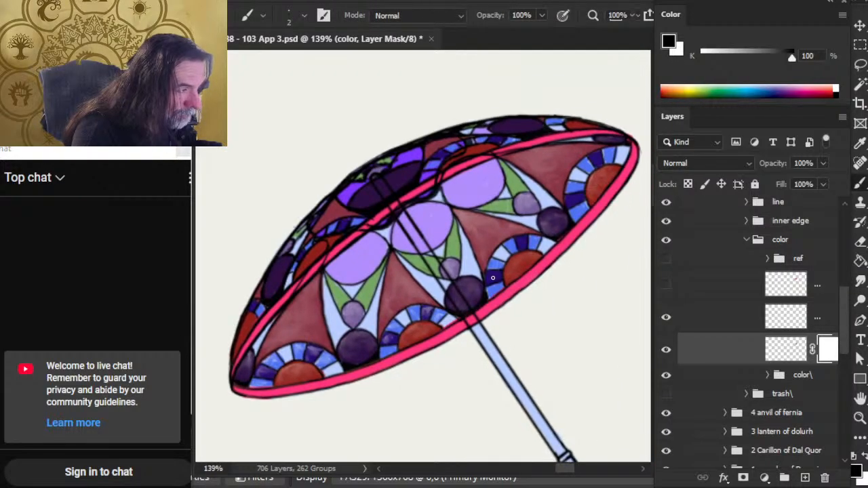
pyautogui.press('r')
pyautogui.press('b')
pyautogui.press('r')
pyautogui.press('b')
pyautogui.press('r')
pyautogui.press('b')
pyautogui.press('r')
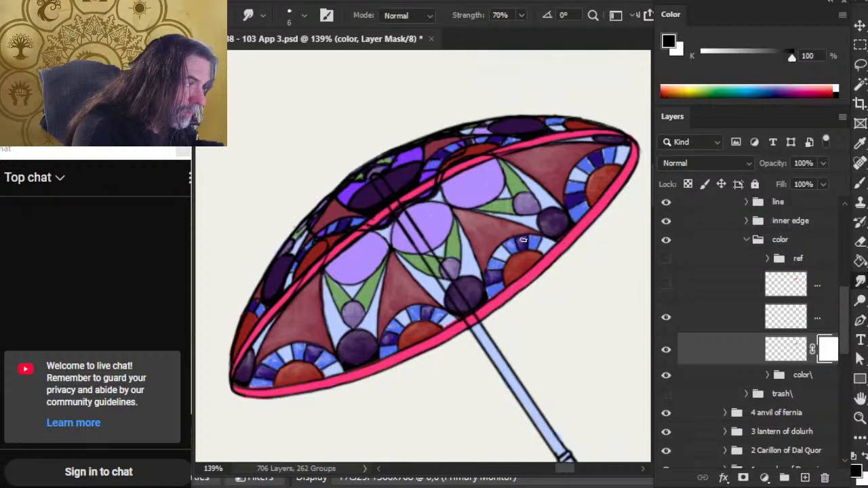
pyautogui.press('b')
pyautogui.press('r')
# - Brush and smudge lighter mottling into the right dark purple circle and the blue and indigo segments around the rightmost red half-circle
pyautogui.moveTo(556, 234)
pyautogui.mouseDown()
pyautogui.moveTo(487, 287)
pyautogui.moveTo(492, 274)
pyautogui.mouseUp()
pyautogui.press('b')
pyautogui.press('r')
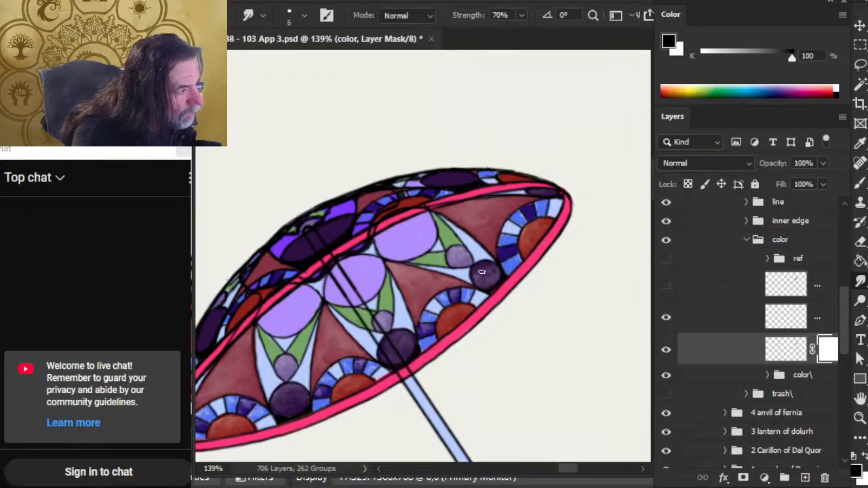
pyautogui.press('b')
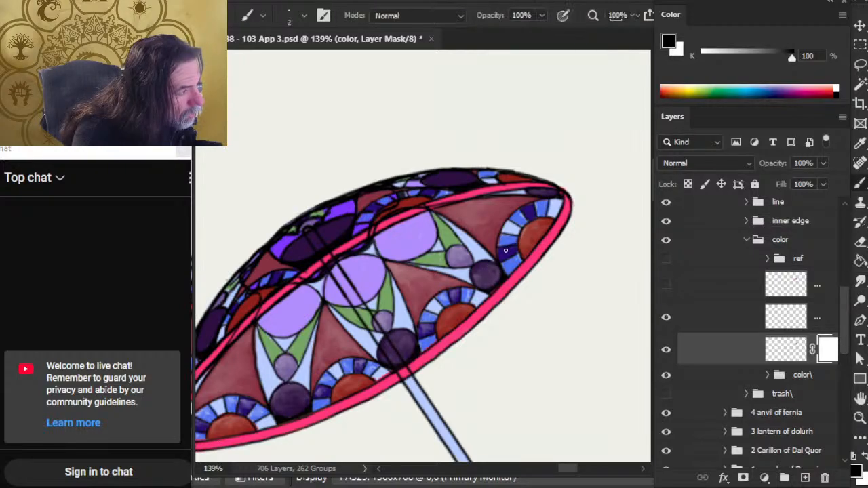
pyautogui.press('r')
pyautogui.moveTo(504, 251); pyautogui.dragTo(502, 256)
pyautogui.press('b')
pyautogui.press('r')
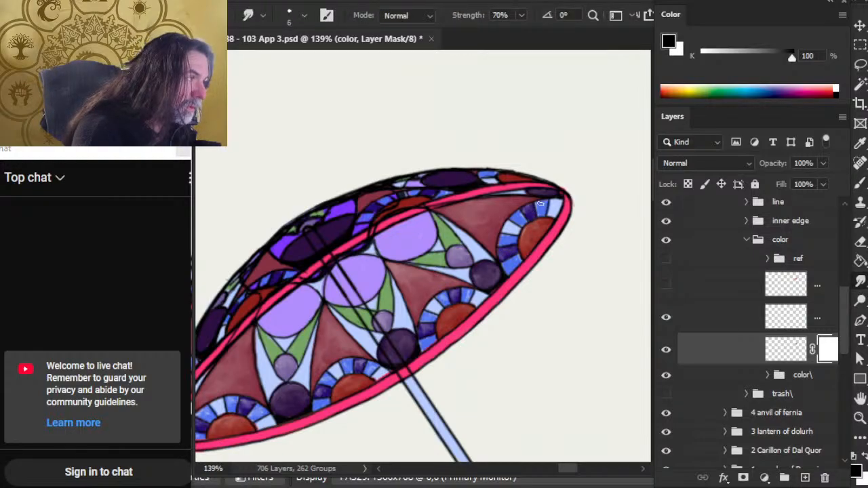
# - Refine the brushed and smudged mottling in the rightmost red half-circle and its surrounding blue and indigo segments
pyautogui.press('b')
pyautogui.press('r')
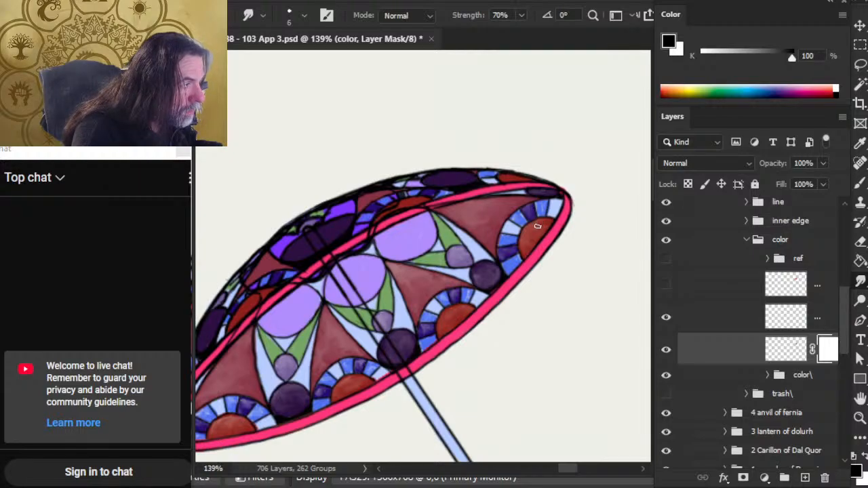
pyautogui.press('b')
pyautogui.press('r')
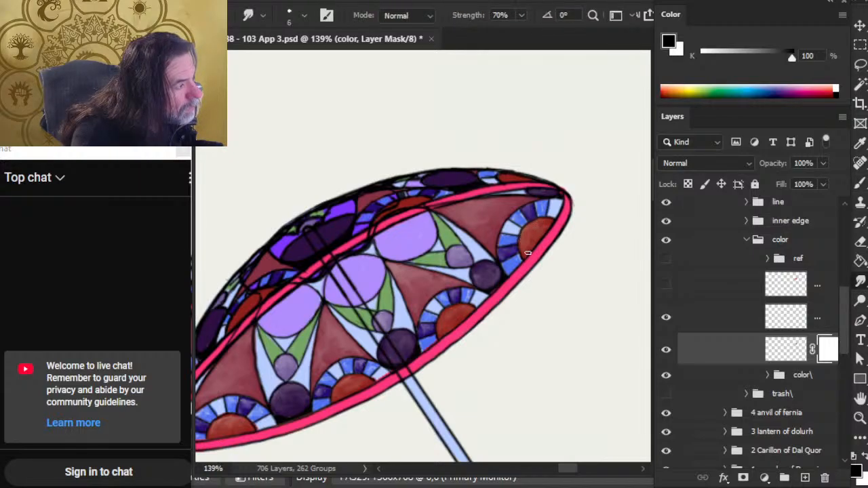
pyautogui.press('b')
pyautogui.press('r')
pyautogui.press('b')
pyautogui.press('r')
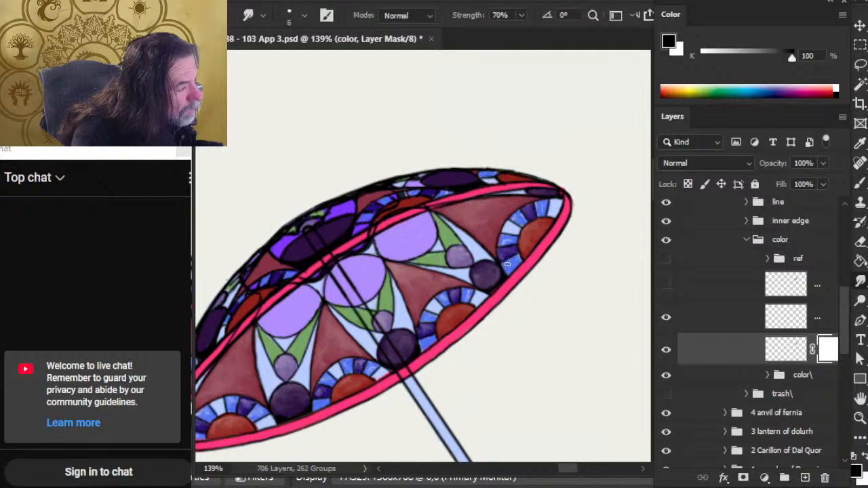
pyautogui.press('b')
pyautogui.press('r')
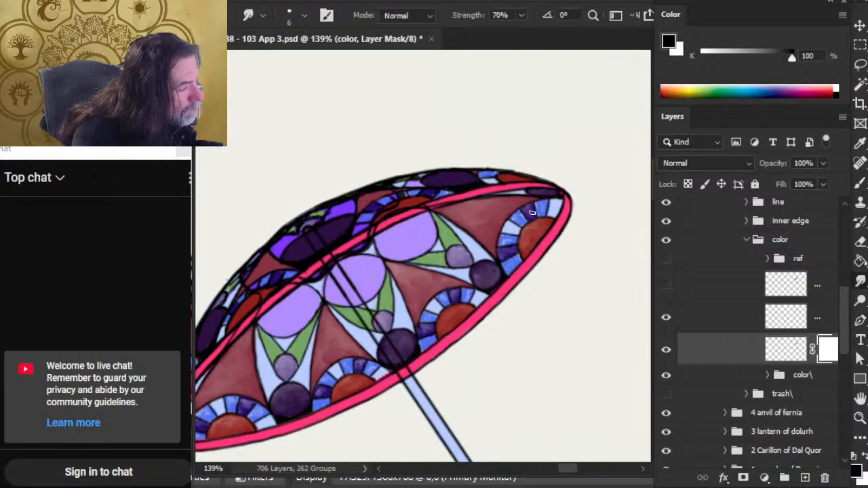
# - Brush and smudge pale mottling across the left large lavender circle inside the parasol
pyautogui.press('z')
pyautogui.press('b')
pyautogui.press('r')
pyautogui.press('b')
pyautogui.press('r')
pyautogui.press('b')
pyautogui.moveTo(275, 318)
pyautogui.mouseDown()
pyautogui.moveTo(293, 298)
pyautogui.moveTo(309, 295)
pyautogui.moveTo(311, 309)
pyautogui.moveTo(312, 300)
pyautogui.moveTo(293, 309)
pyautogui.mouseUp()
pyautogui.press('r')
pyautogui.press('b')
pyautogui.press('r')
pyautogui.press('b')
pyautogui.press('r')
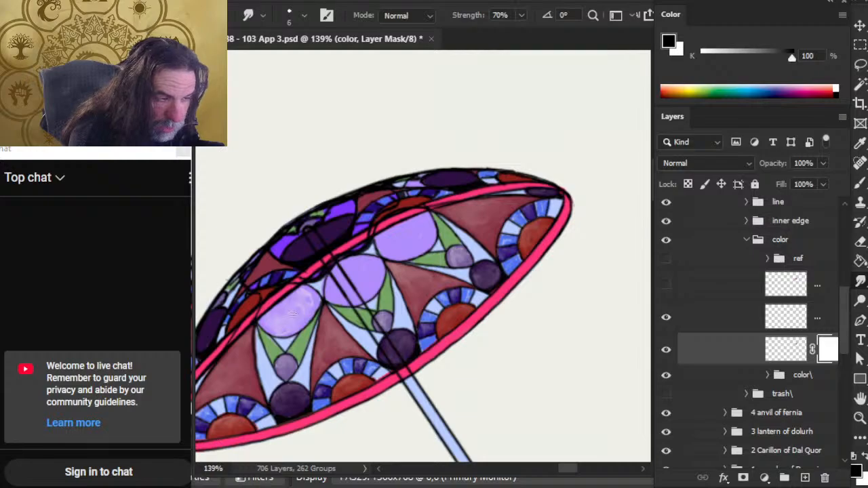
# - Brush, erase and smudge pale mottling in the middle large lavender circle behind the parasol's shaft
pyautogui.press('b')
pyautogui.moveTo(355, 275)
pyautogui.mouseDown()
pyautogui.moveTo(331, 288)
pyautogui.moveTo(336, 297)
pyautogui.moveTo(351, 261)
pyautogui.mouseUp()
pyautogui.press('r')
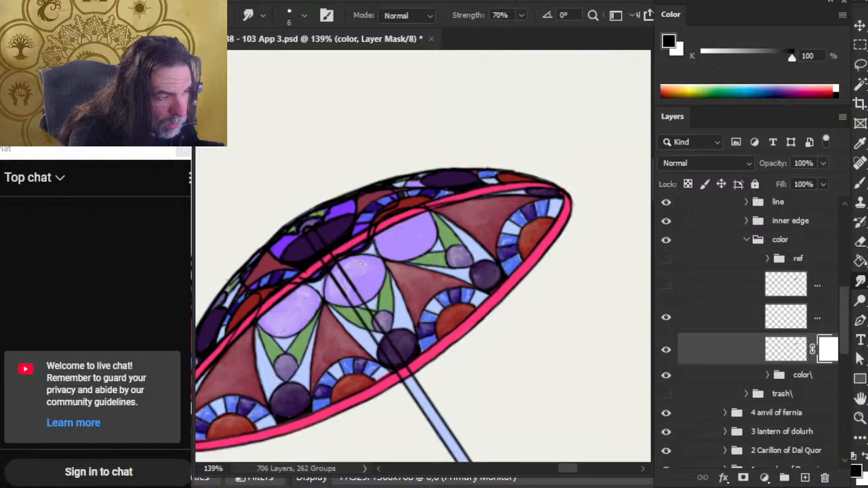
pyautogui.press('b')
pyautogui.moveTo(368, 264)
pyautogui.mouseDown()
pyautogui.moveTo(370, 292)
pyautogui.moveTo(369, 274)
pyautogui.mouseUp()
pyautogui.press('r')
pyautogui.press('b')
pyautogui.press('e')
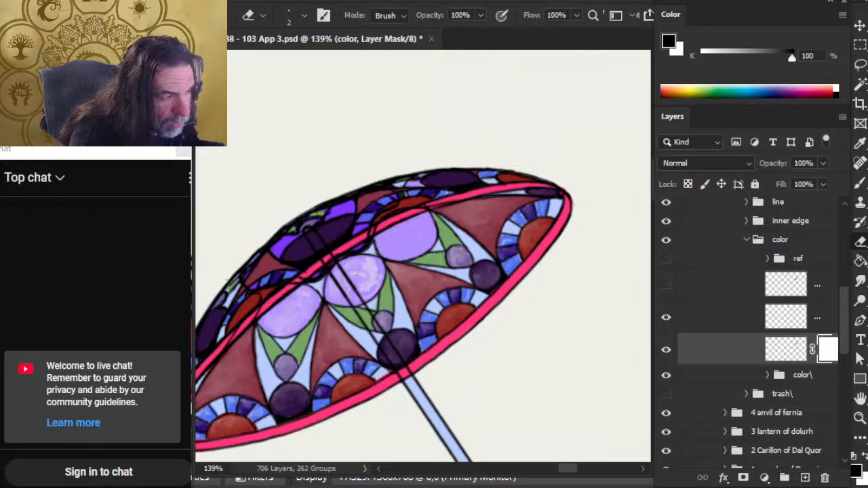
pyautogui.press('r')
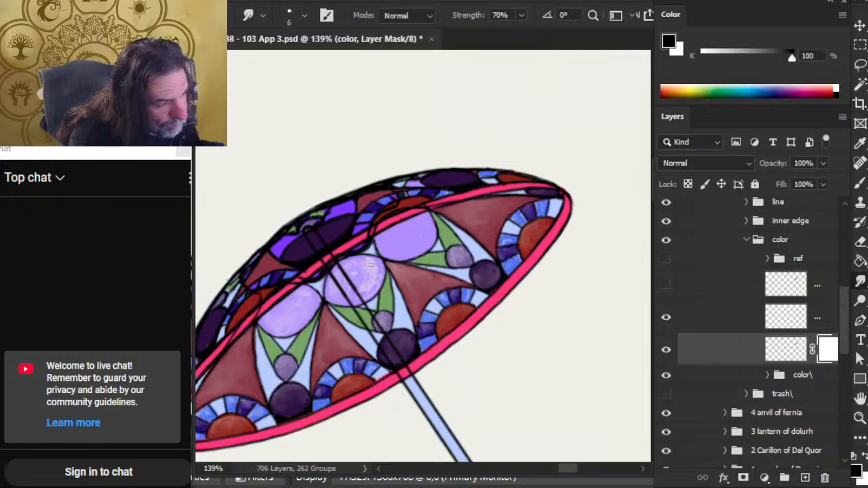
# - Brush and smudge pale mottling into the right large lavender circle and the green pieces below the lavender circles
pyautogui.moveTo(408, 229)
pyautogui.mouseDown()
pyautogui.moveTo(390, 250)
pyautogui.moveTo(403, 232)
pyautogui.moveTo(428, 256)
pyautogui.moveTo(422, 263)
pyautogui.moveTo(446, 234)
pyautogui.mouseUp()
pyautogui.moveTo(388, 307)
pyautogui.mouseDown()
pyautogui.moveTo(386, 297)
pyautogui.moveTo(360, 319)
pyautogui.mouseUp()
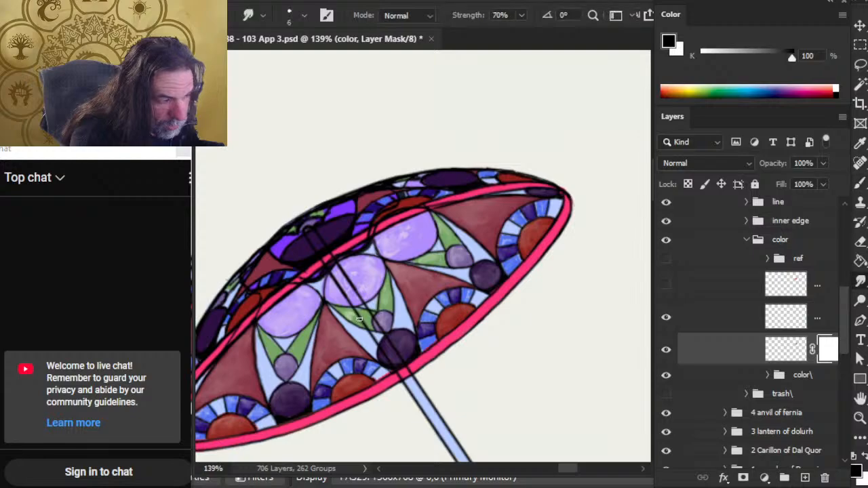
pyautogui.moveTo(308, 347)
pyautogui.mouseDown()
pyautogui.moveTo(272, 347)
pyautogui.moveTo(275, 312)
pyautogui.moveTo(269, 324)
pyautogui.moveTo(276, 320)
pyautogui.mouseUp()
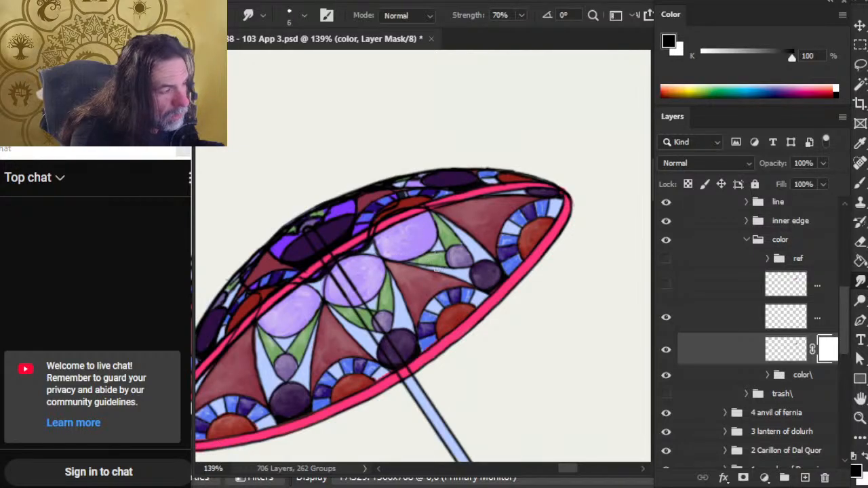
# - Save the document and review the whole parasol alongside the neighbouring illustrations
pyautogui.press('z')
pyautogui.moveTo(423, 299); pyautogui.dragTo(386, 311)
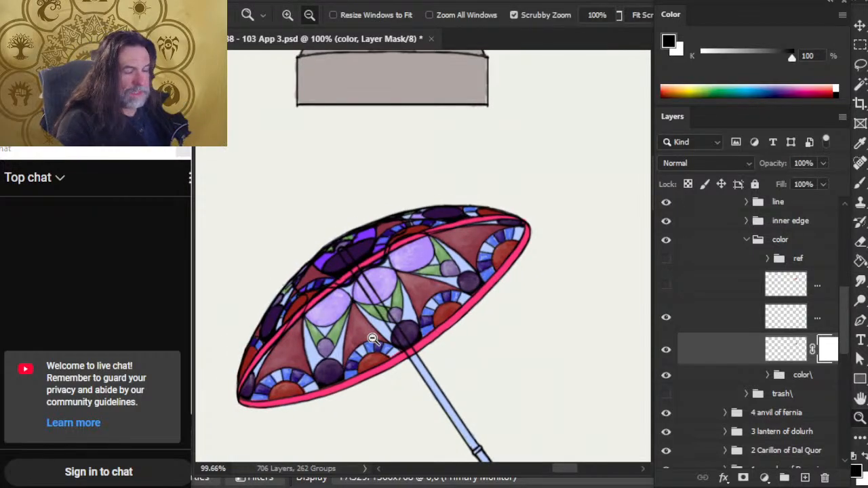
pyautogui.hotkey('ctrl', 's')
pyautogui.moveTo(536, 329); pyautogui.dragTo(497, 328)
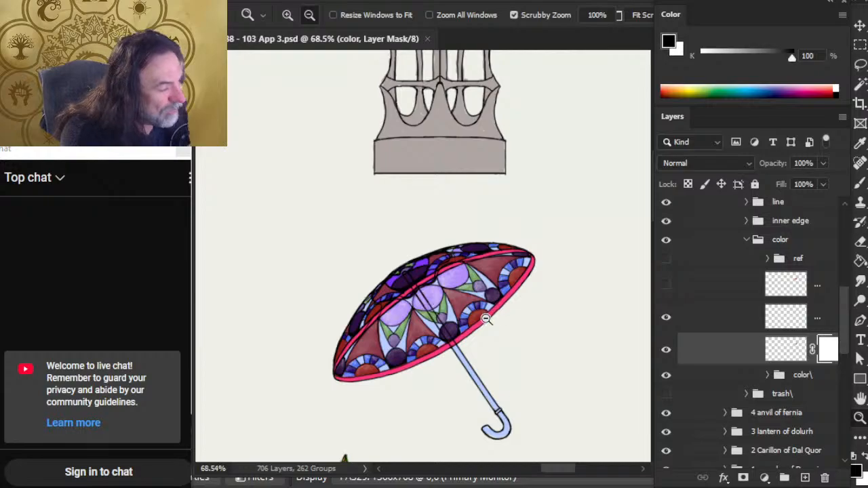
pyautogui.moveTo(526, 326); pyautogui.dragTo(483, 337)
pyautogui.moveTo(533, 383); pyautogui.dragTo(418, 305)
pyautogui.moveTo(390, 267); pyautogui.dragTo(409, 306)
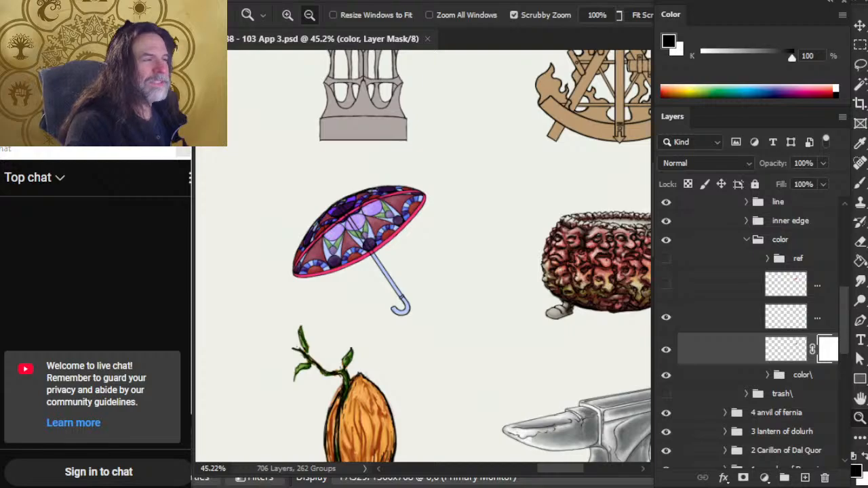
# - Nudge the whole parasol of irian group slightly down on the page and select the cauldron of kythrii group
pyautogui.moveTo(610, 128); pyautogui.dragTo(541, 215)
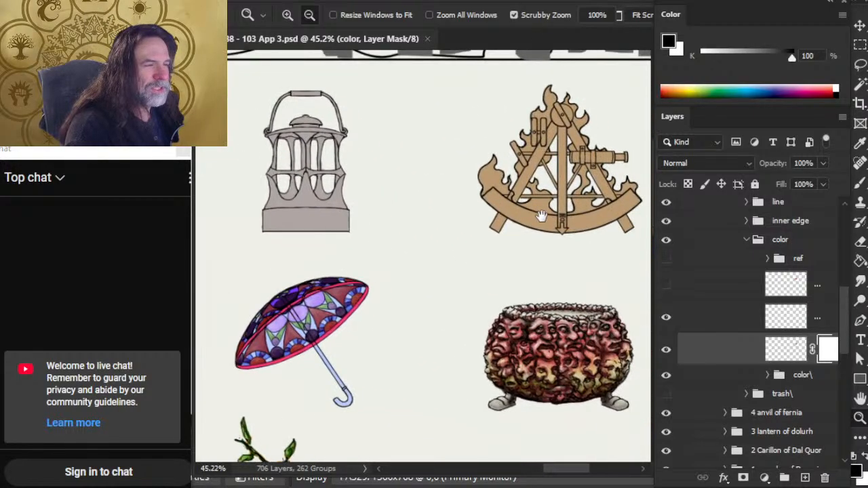
pyautogui.moveTo(563, 246); pyautogui.dragTo(511, 230)
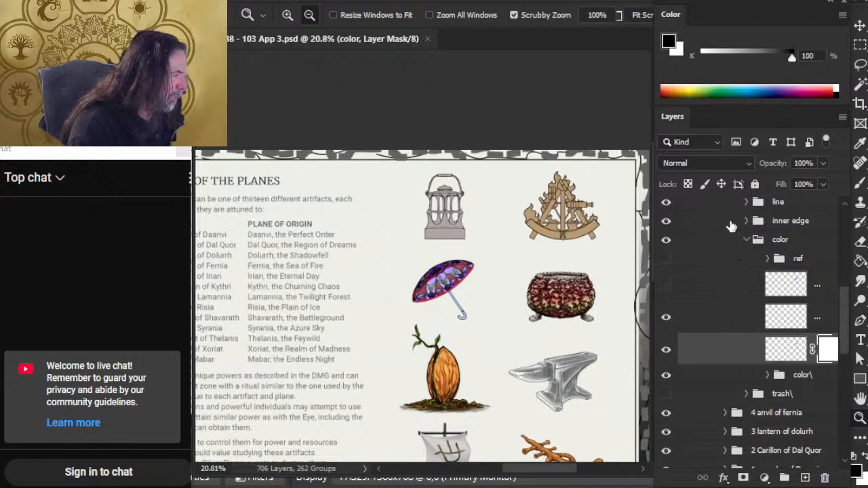
pyautogui.scroll(2, 731, 225)
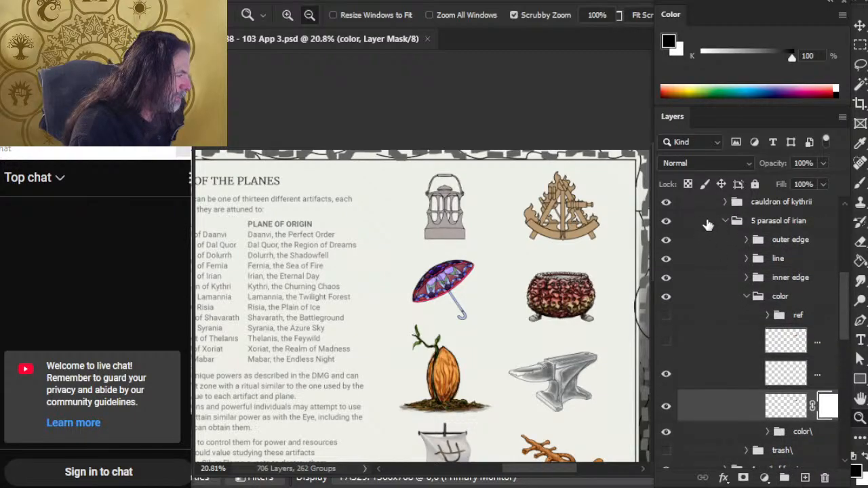
pyautogui.click(707, 222)
pyautogui.press('v')
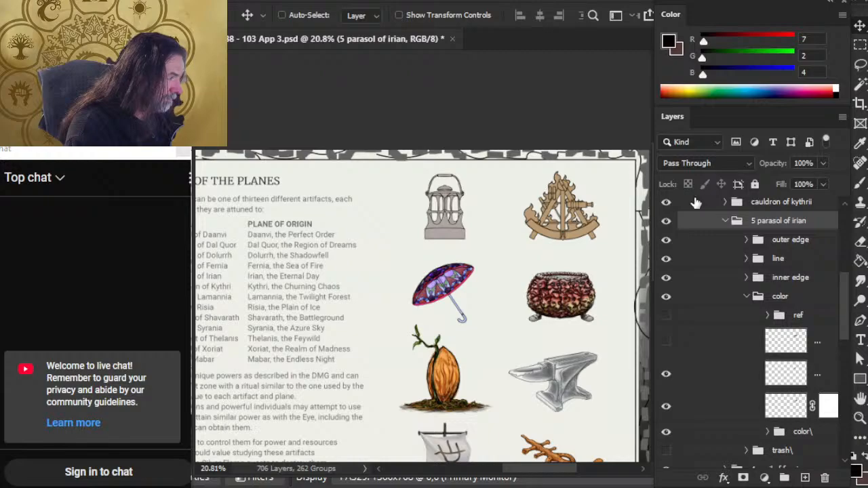
pyautogui.click(695, 202)
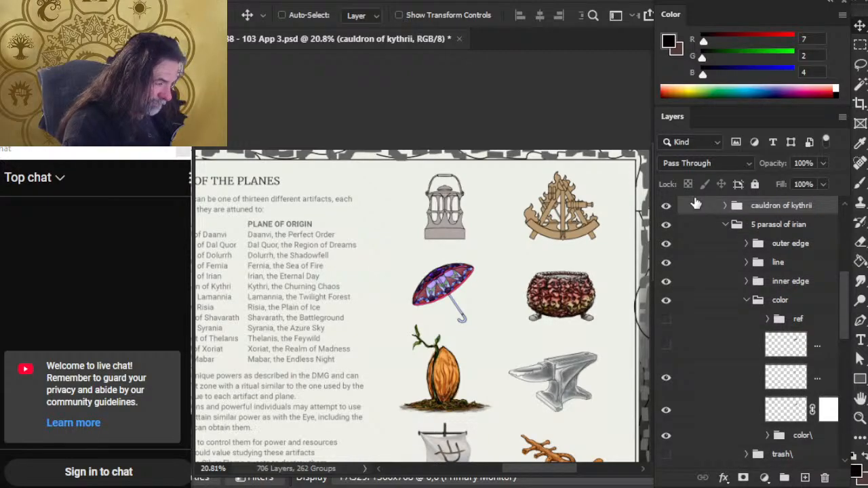
pyautogui.moveTo(547, 329); pyautogui.dragTo(508, 217)
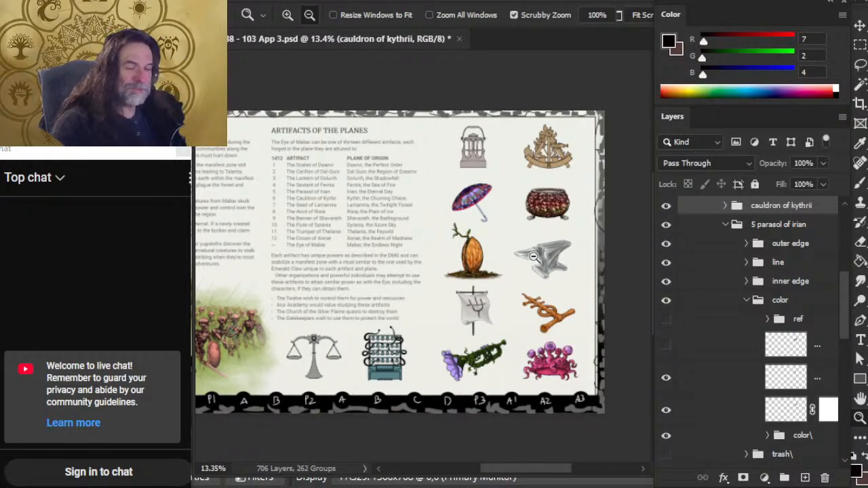
# - Switch to the OBS window with the streaming controls
pyautogui.hotkey('alt', 'Tab')
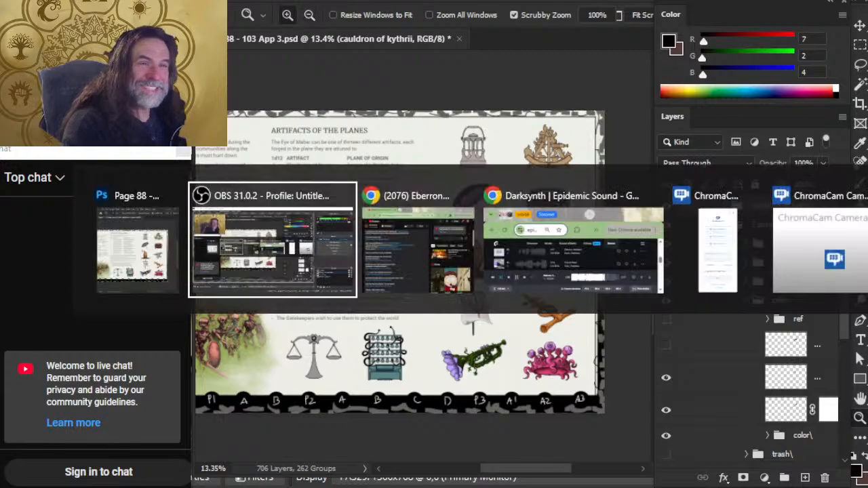
pyautogui.press('Tab')
pyautogui.hotkey('alt', 'Tab')
pyautogui.press('Tab')
pyautogui.press('Tab')
pyautogui.hotkey('shift', 'Tab')
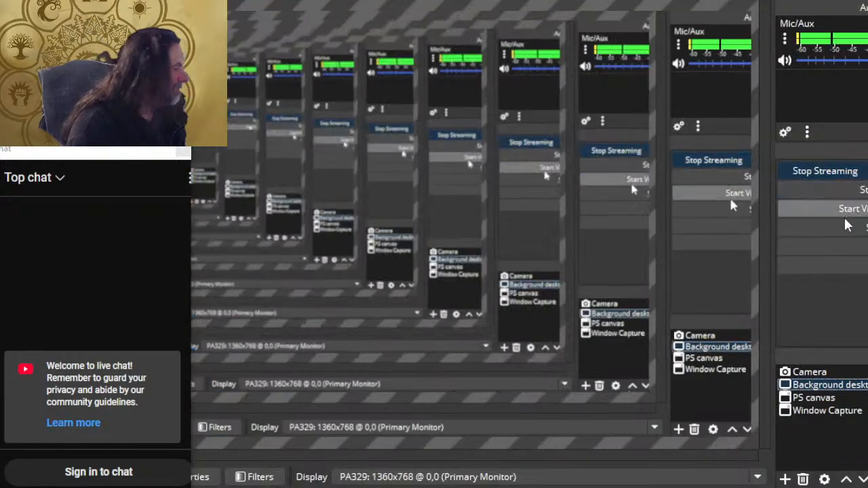